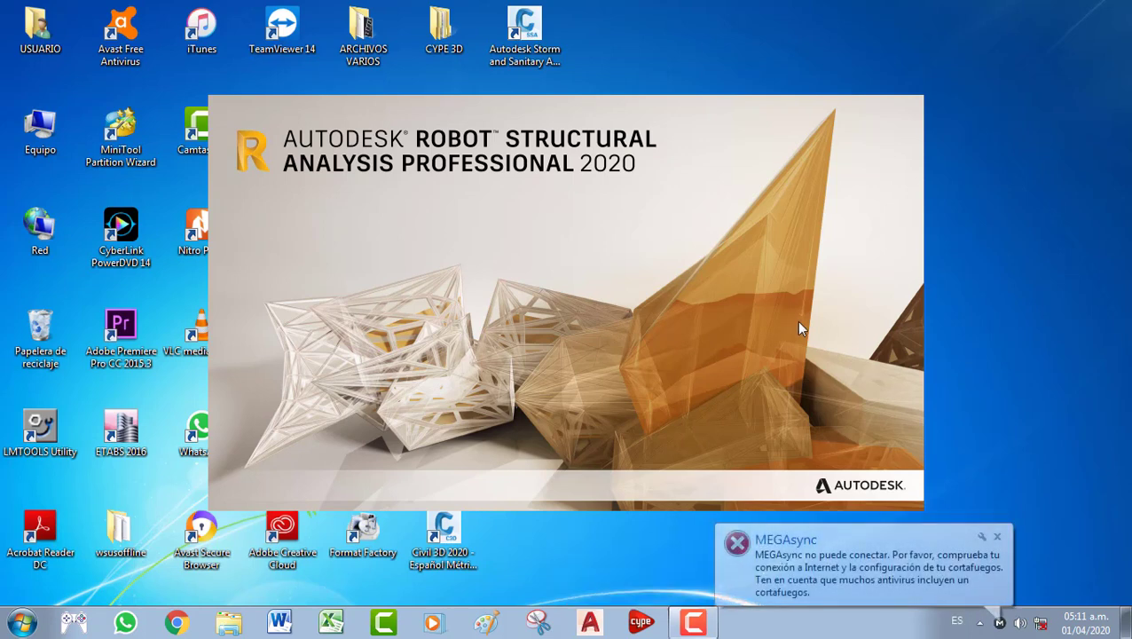
Open the recent project CLASE N° 11.rtd and dismiss the pop-up notifications
left_click(998, 538)
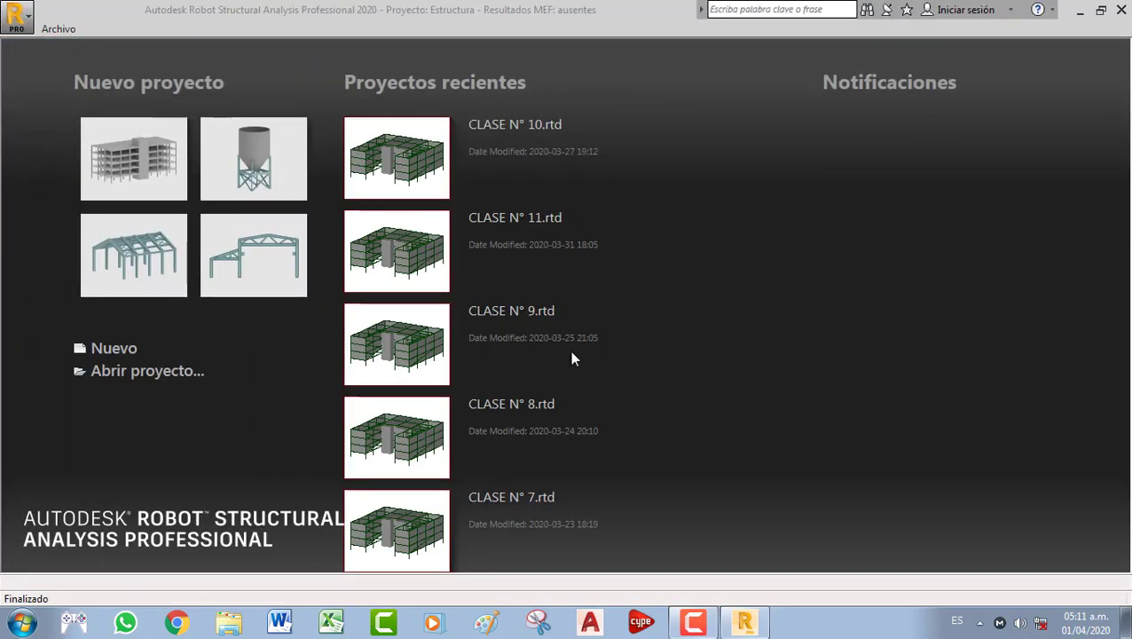
left_click(510, 227)
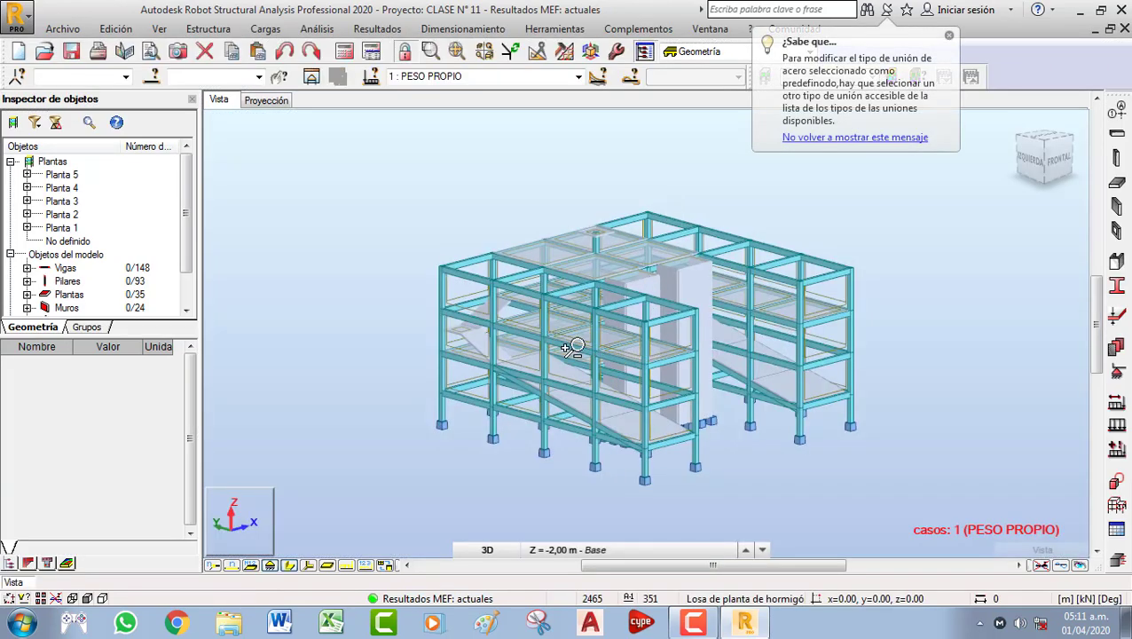
scroll(582, 347, "up", 3)
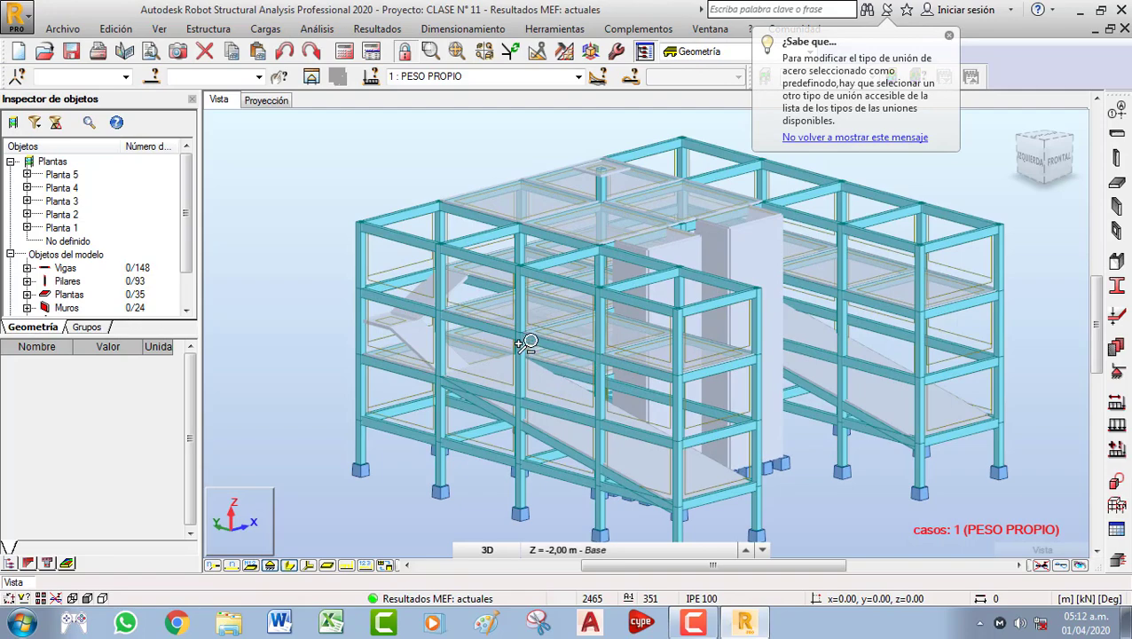
left_click(949, 37)
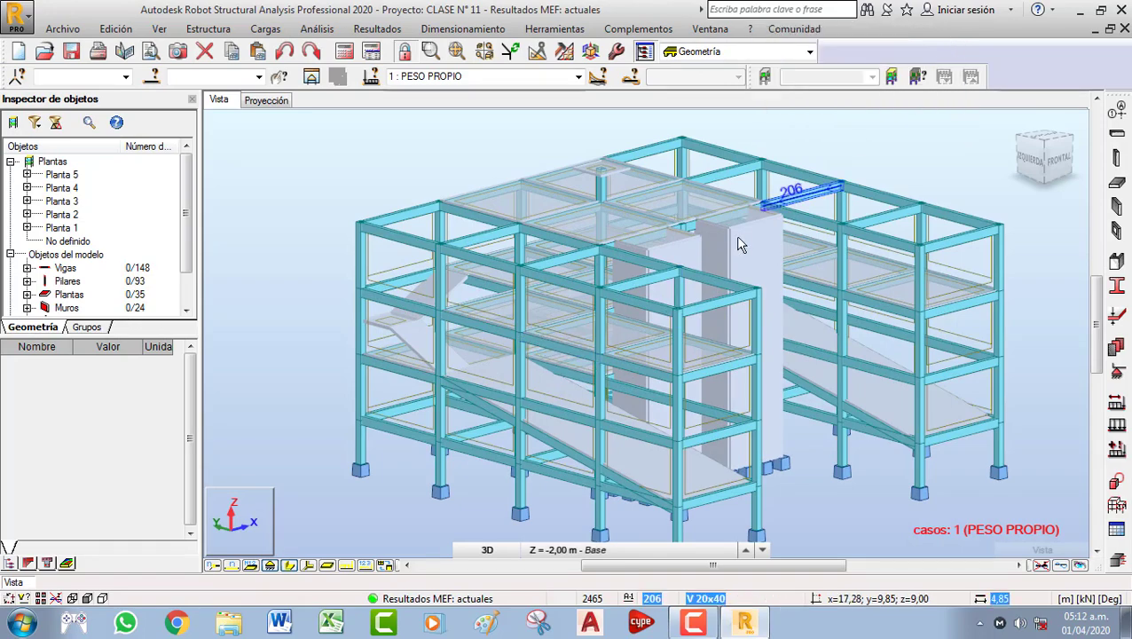
Examine the building's frame, walls, slabs and ramps from the front and rear sides
scroll(588, 295, "up", 2)
scroll(589, 294, "down", 2)
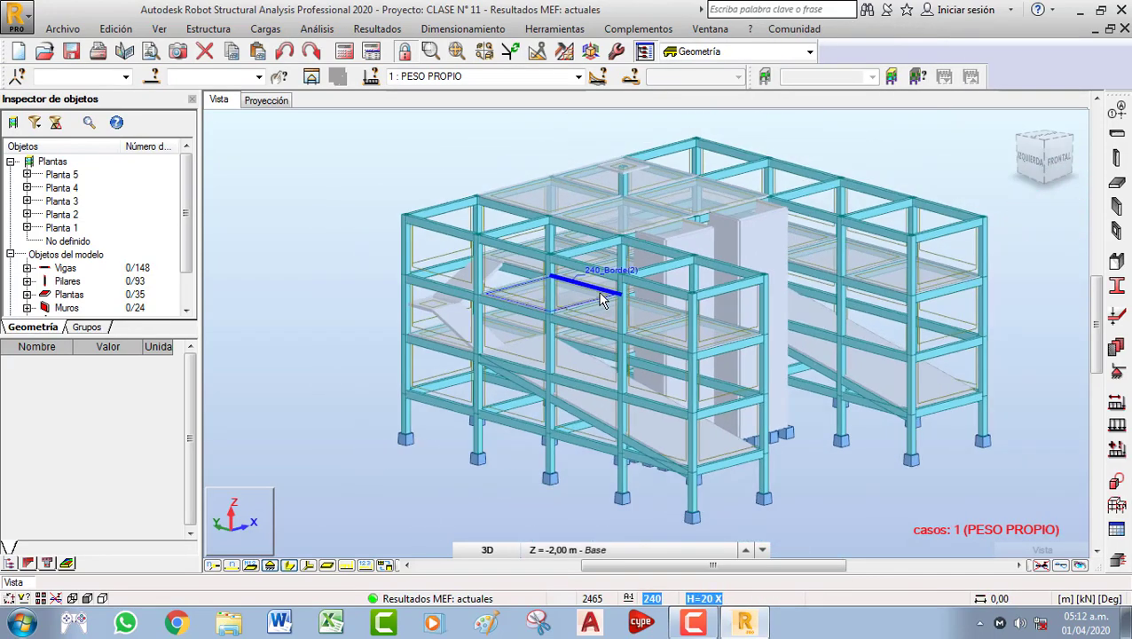
scroll(532, 317, "up", 3)
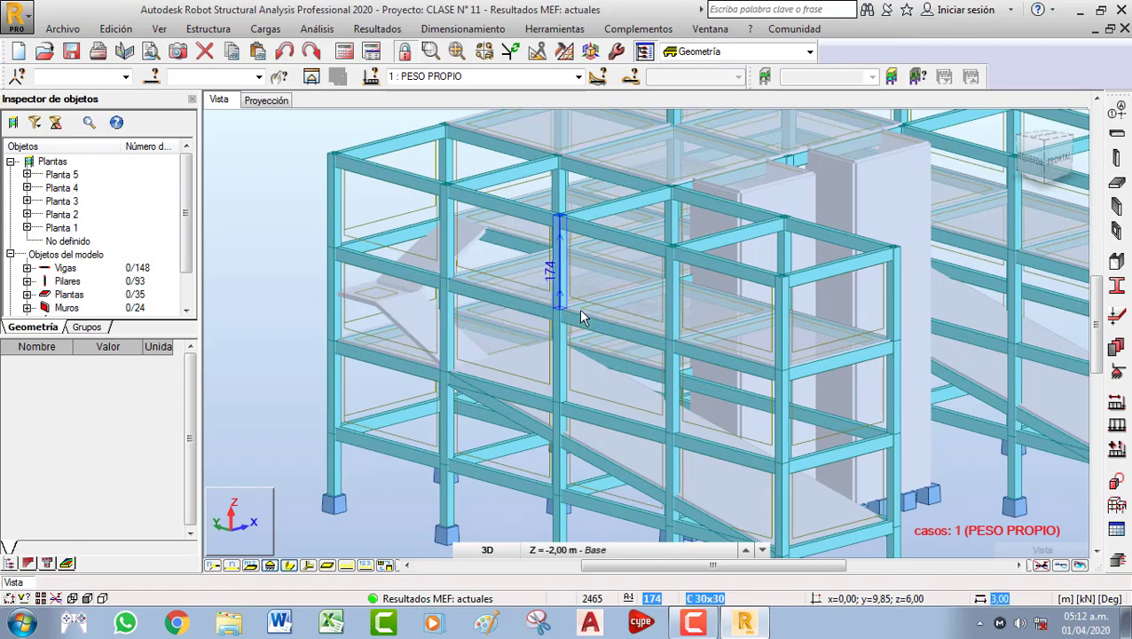
scroll(586, 315, "down", 2)
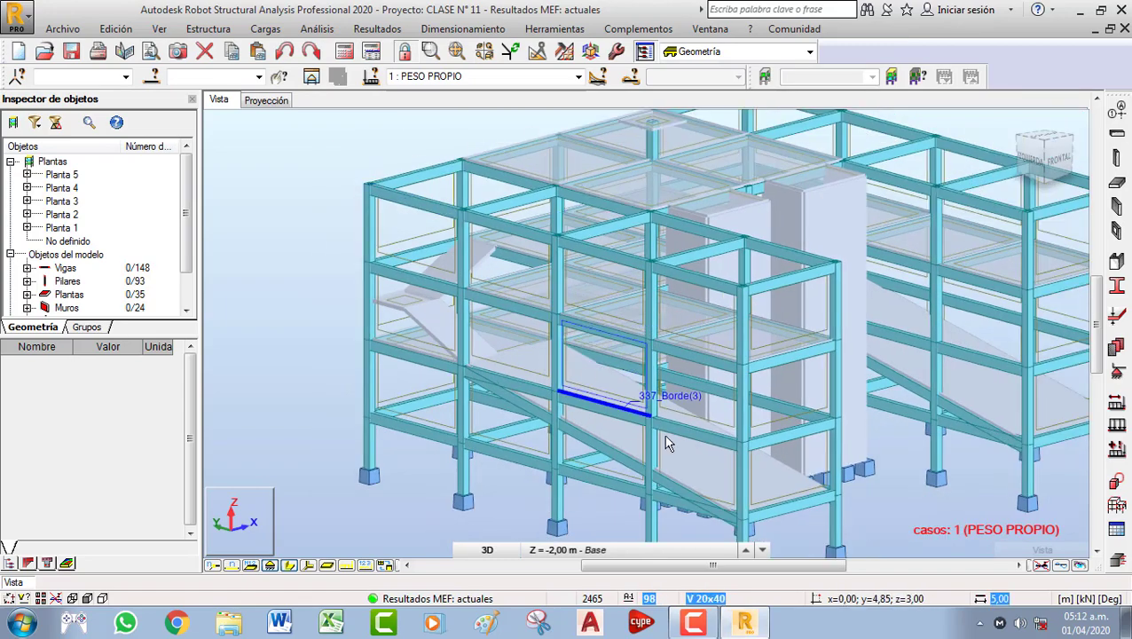
middle_click_drag(596, 411, 843, 431, "shift")
scroll(624, 419, "up", 3)
scroll(524, 354, "down", 1)
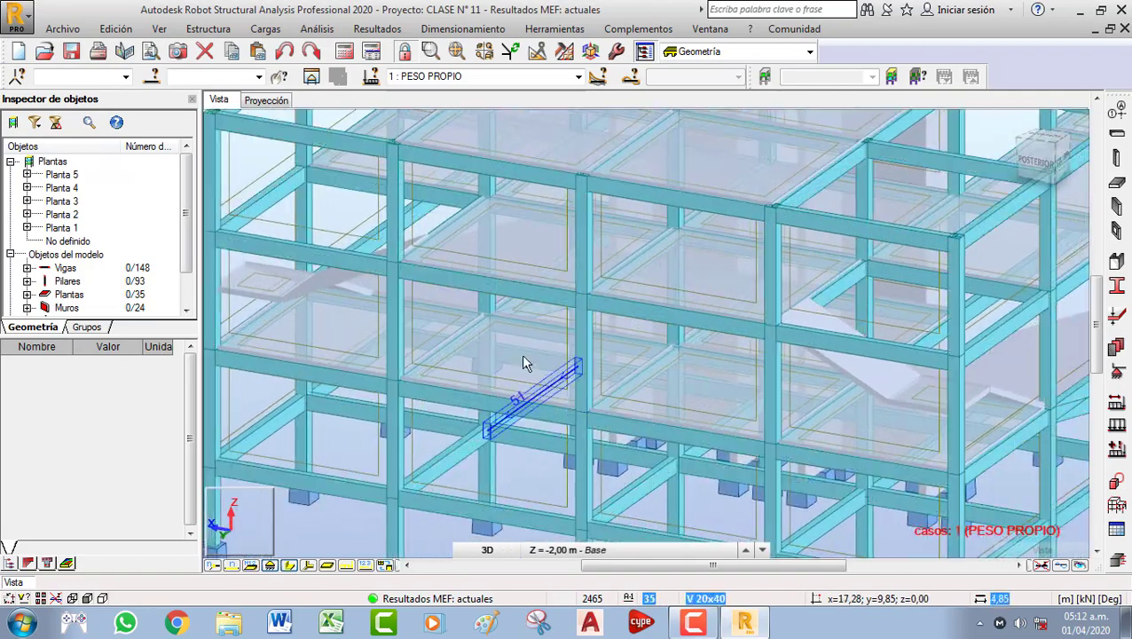
scroll(524, 354, "up", 1)
scroll(582, 382, "down", 2)
scroll(553, 329, "up", 1)
scroll(553, 329, "down", 1)
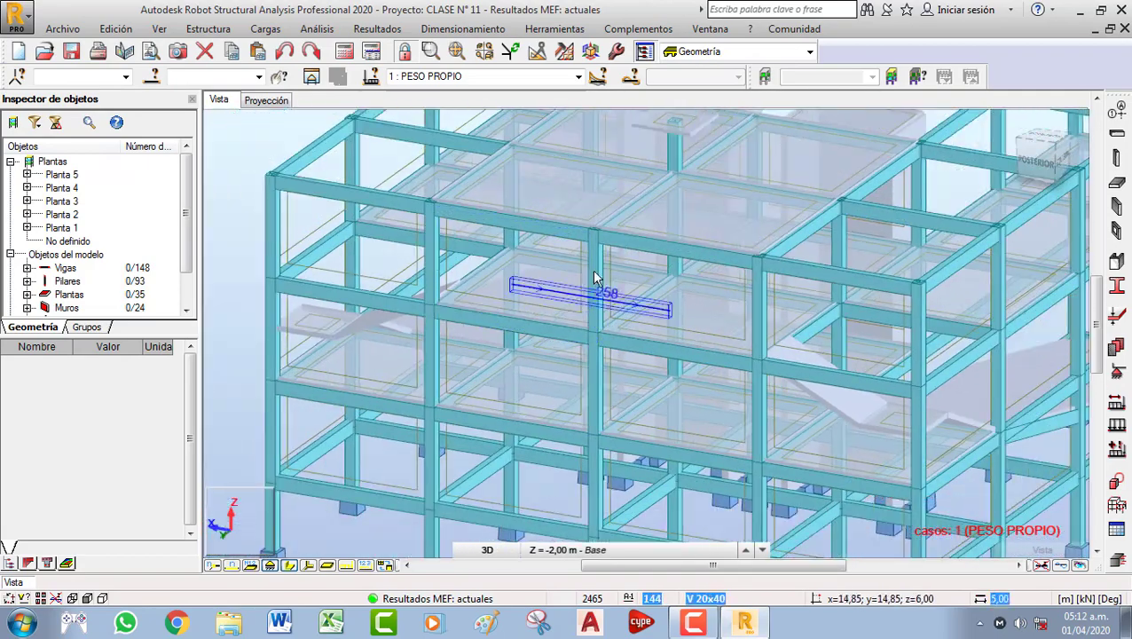
middle_click_drag(686, 331, 635, 363)
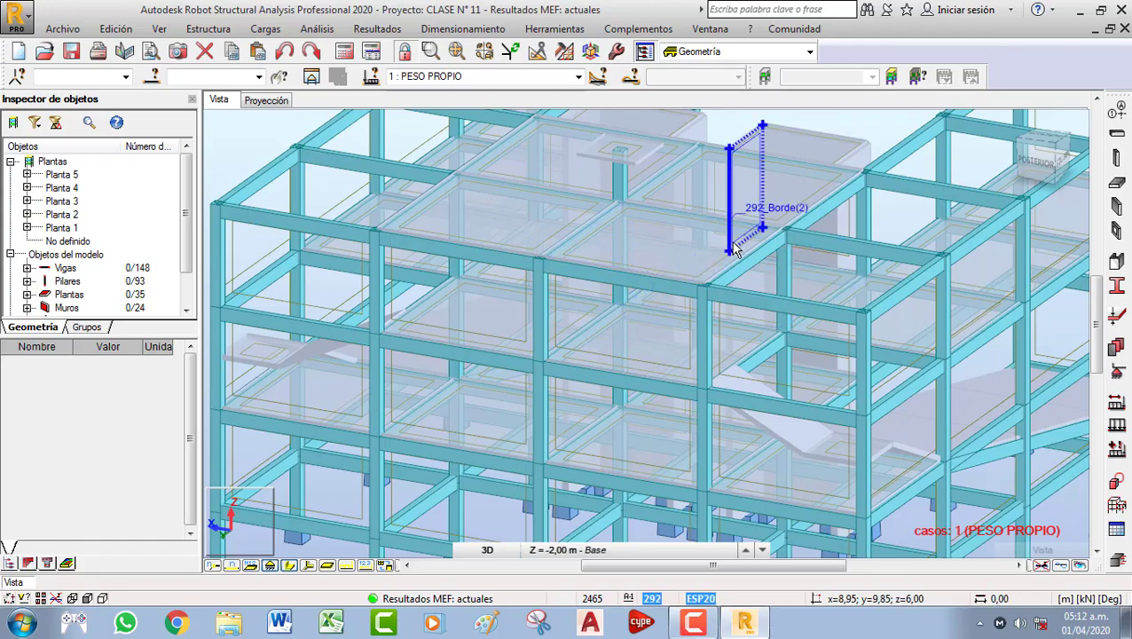
Examine the top-floor slab panels and their supporting beams at the rear of the building
scroll(733, 251, "up", 2)
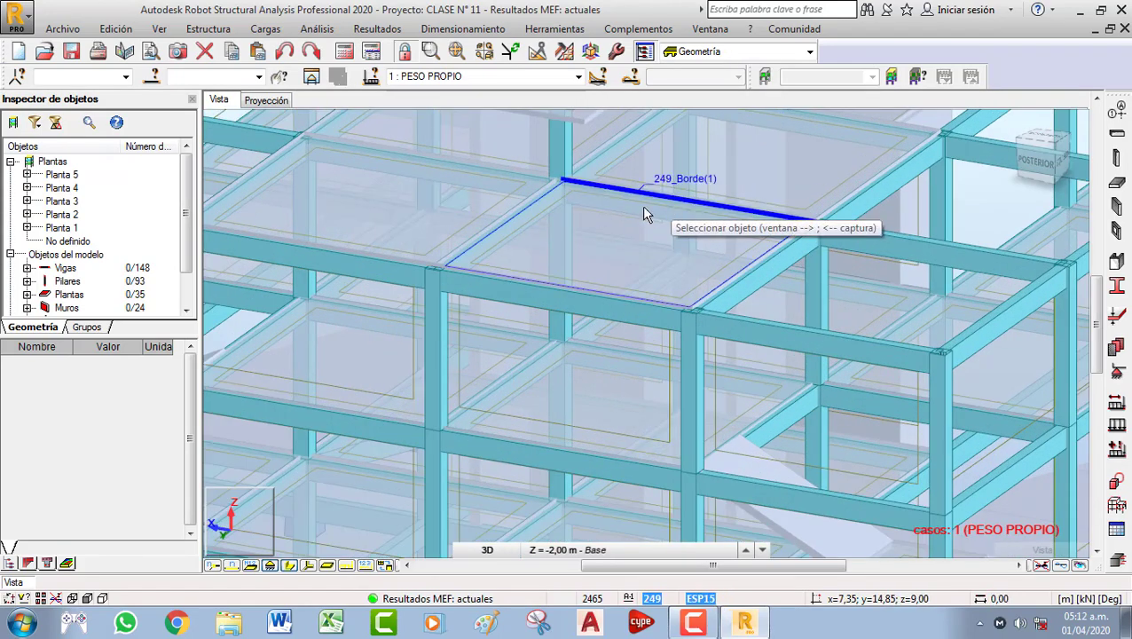
middle_click_drag(535, 221, 635, 303)
scroll(449, 268, "down", 2)
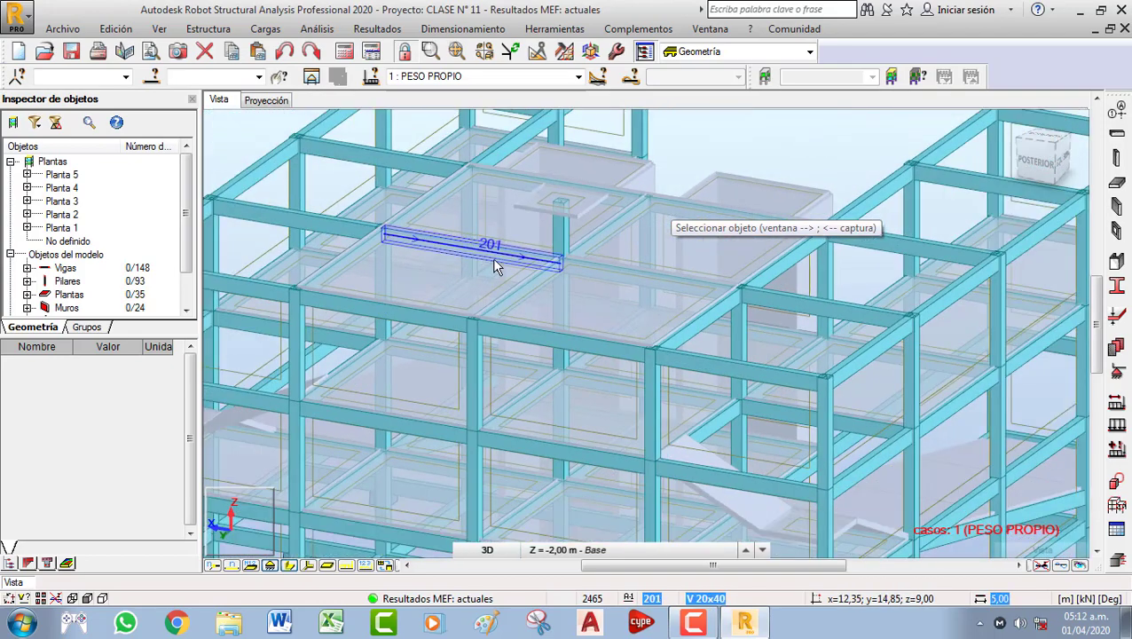
middle_click_drag(491, 257, 542, 265)
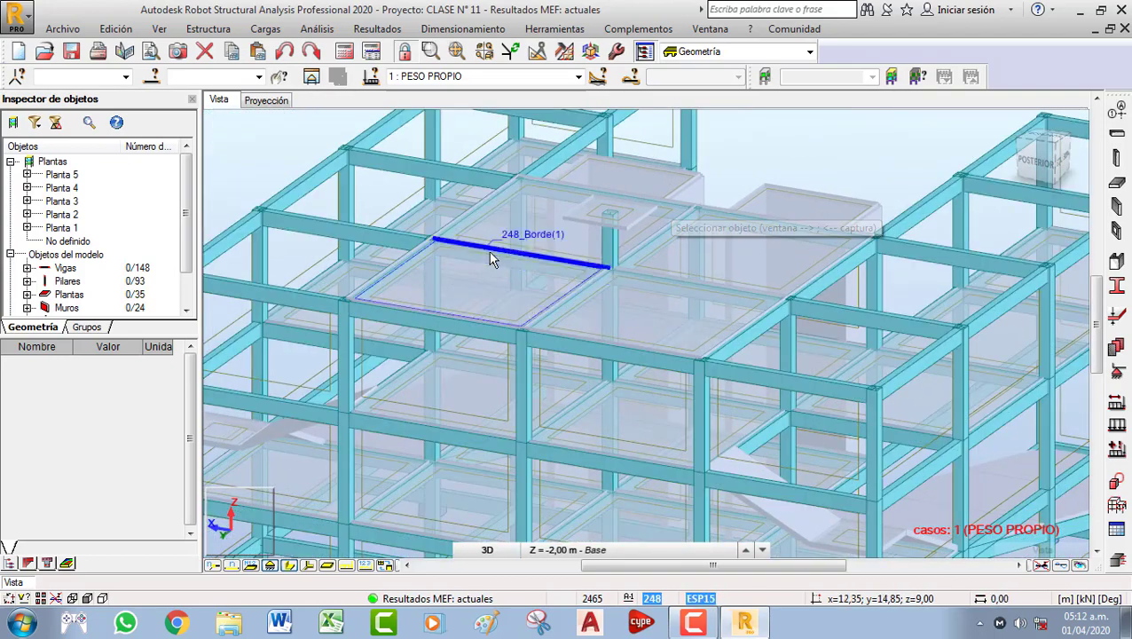
scroll(582, 253, "up", 1)
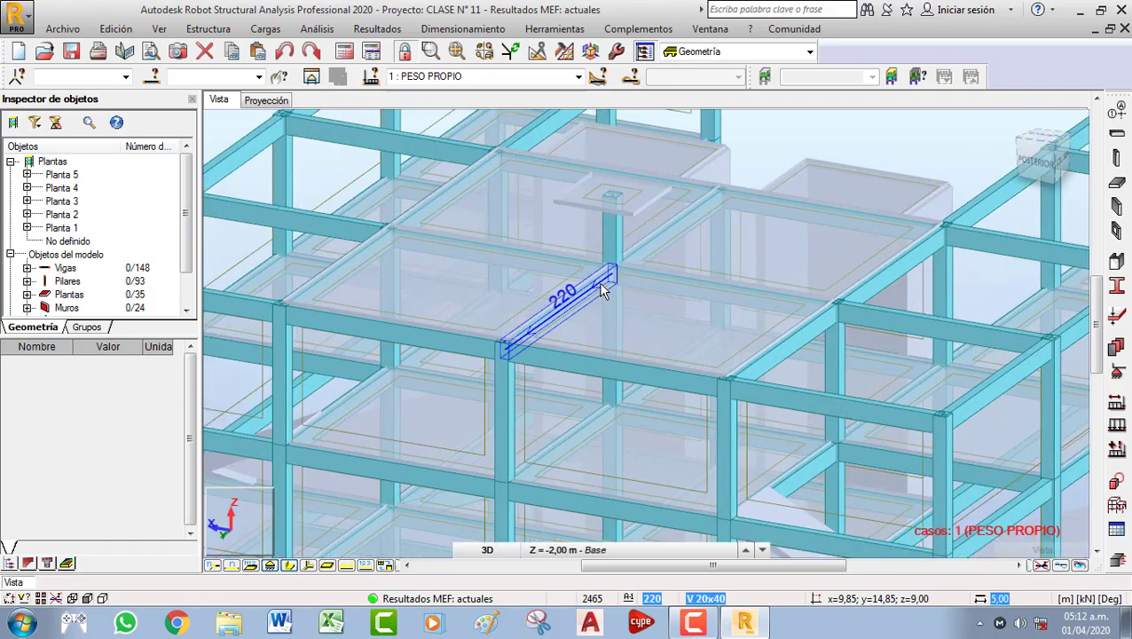
scroll(621, 321, "up", 1)
scroll(493, 295, "down", 1)
scroll(616, 307, "down", 1)
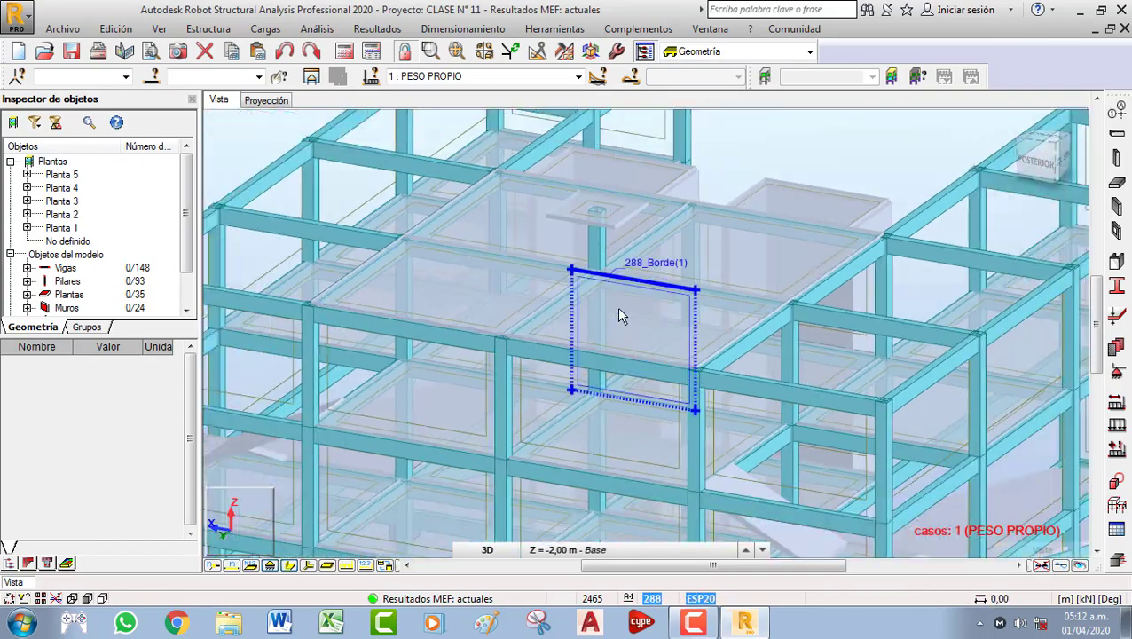
scroll(659, 308, "down", 1)
middle_click_drag(662, 308, 709, 289)
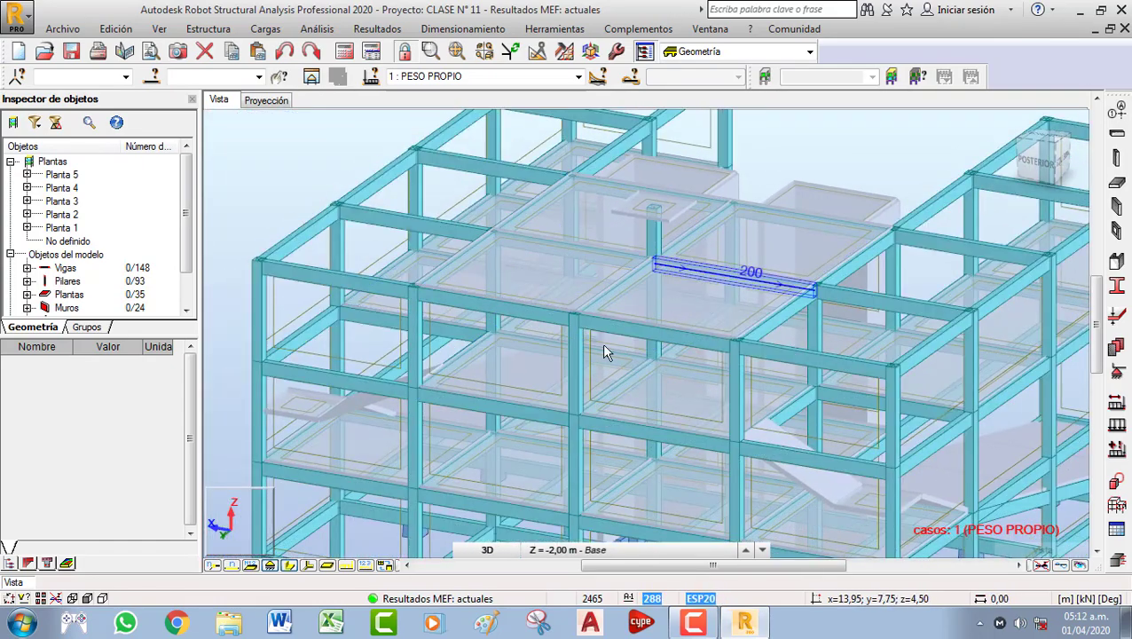
scroll(471, 328, "up", 1)
scroll(551, 371, "up", 1)
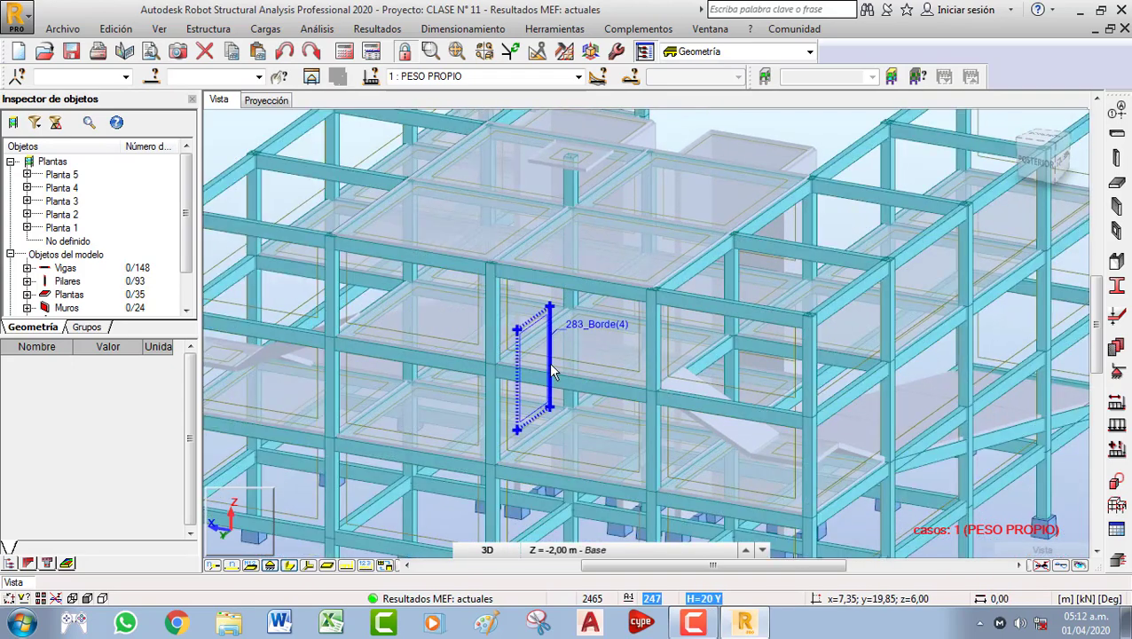
scroll(562, 297, "up", 1)
scroll(655, 405, "up", 1)
middle_click_drag(654, 405, 672, 461)
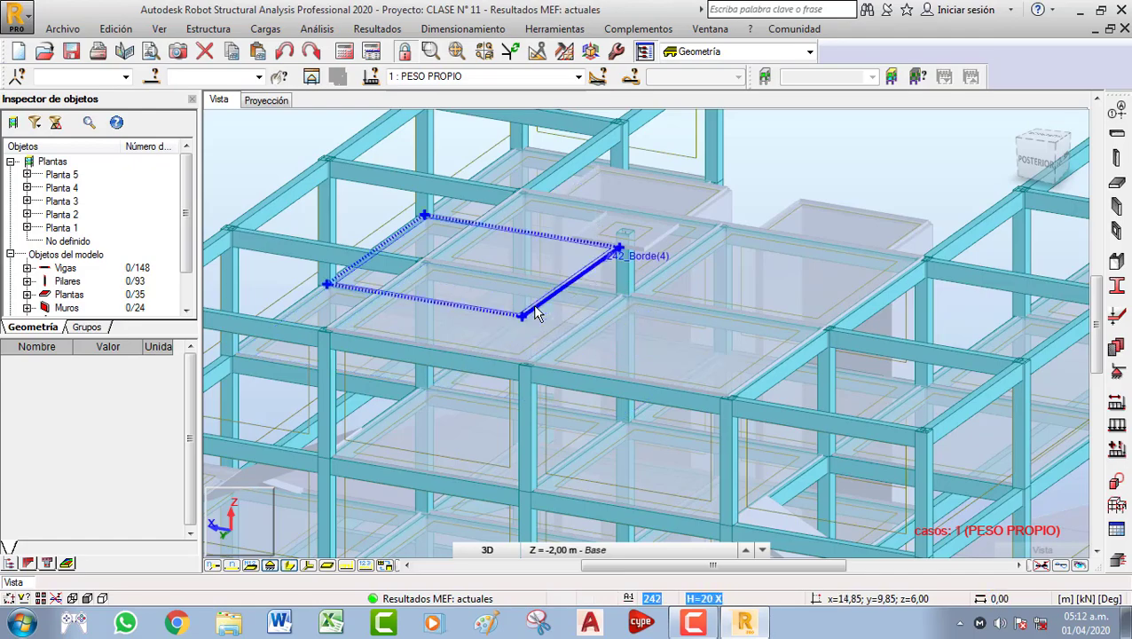
Examine the intermediate floor slabs and their edge beams along the rear facade, down to the foundation supports
scroll(655, 350, "down", 2)
middle_click_drag(652, 350, 587, 306)
scroll(526, 372, "up", 3)
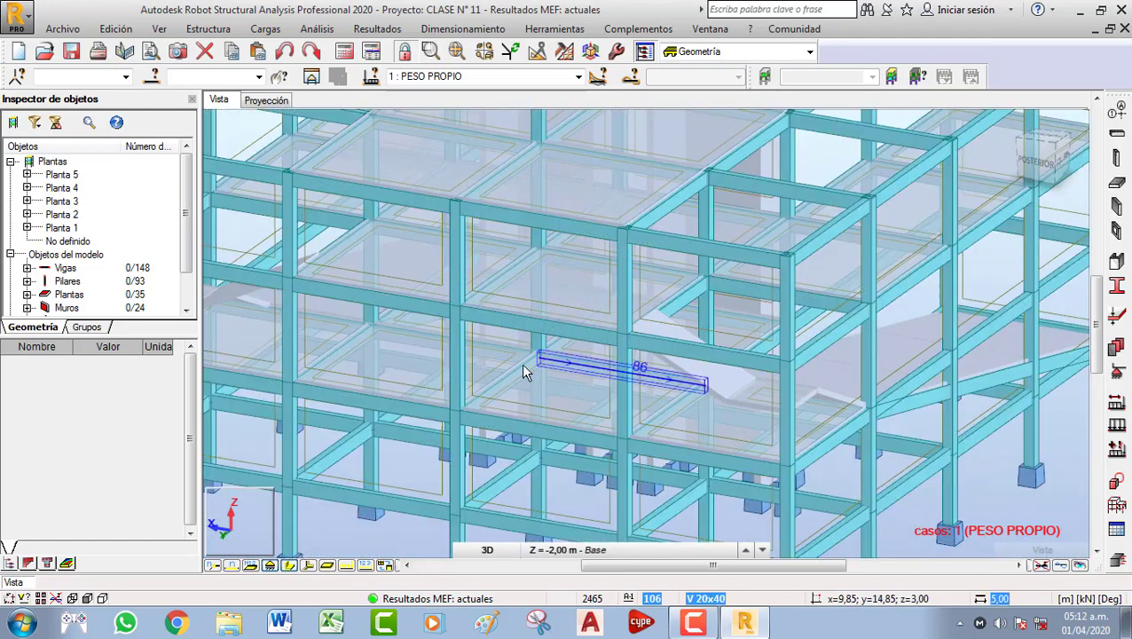
scroll(591, 379, "down", 1)
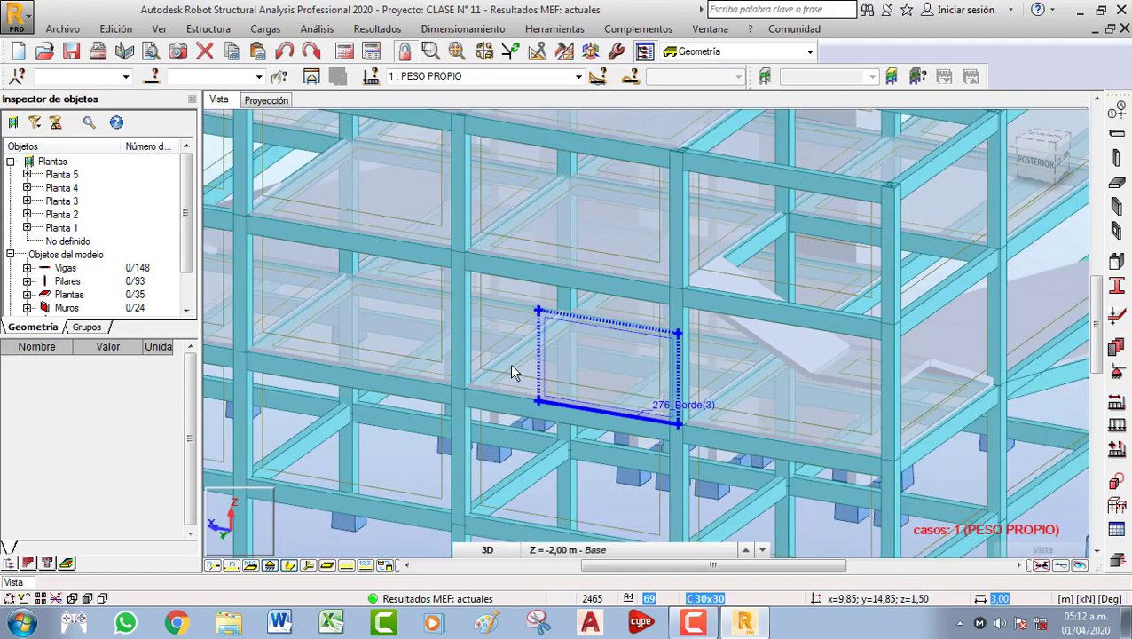
middle_click_drag(637, 394, 612, 393)
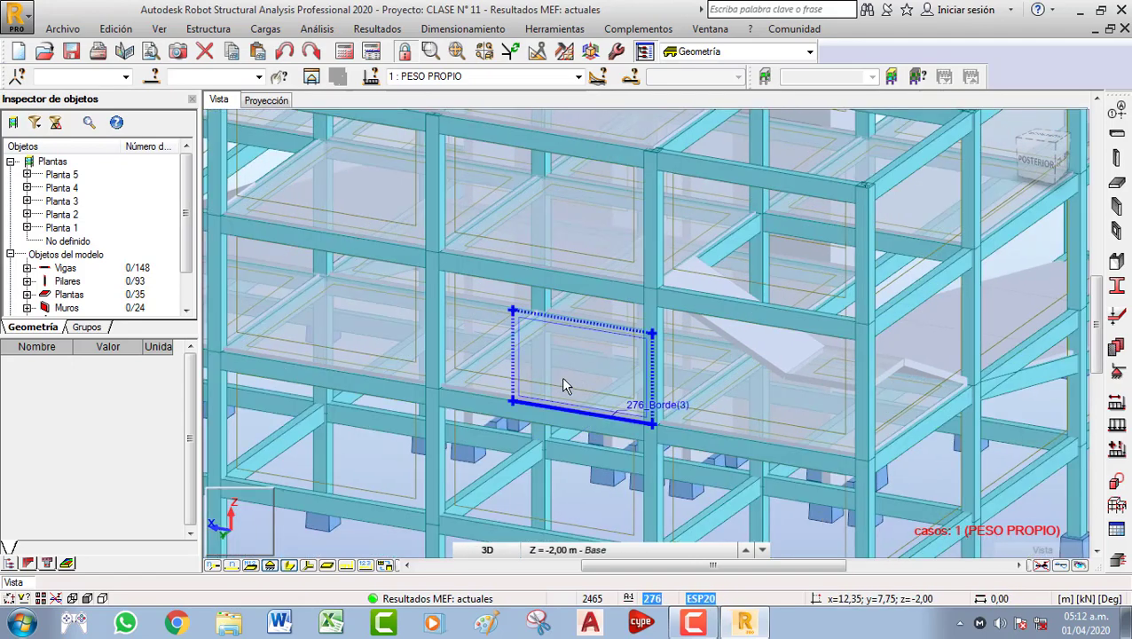
middle_click_drag(515, 330, 536, 401)
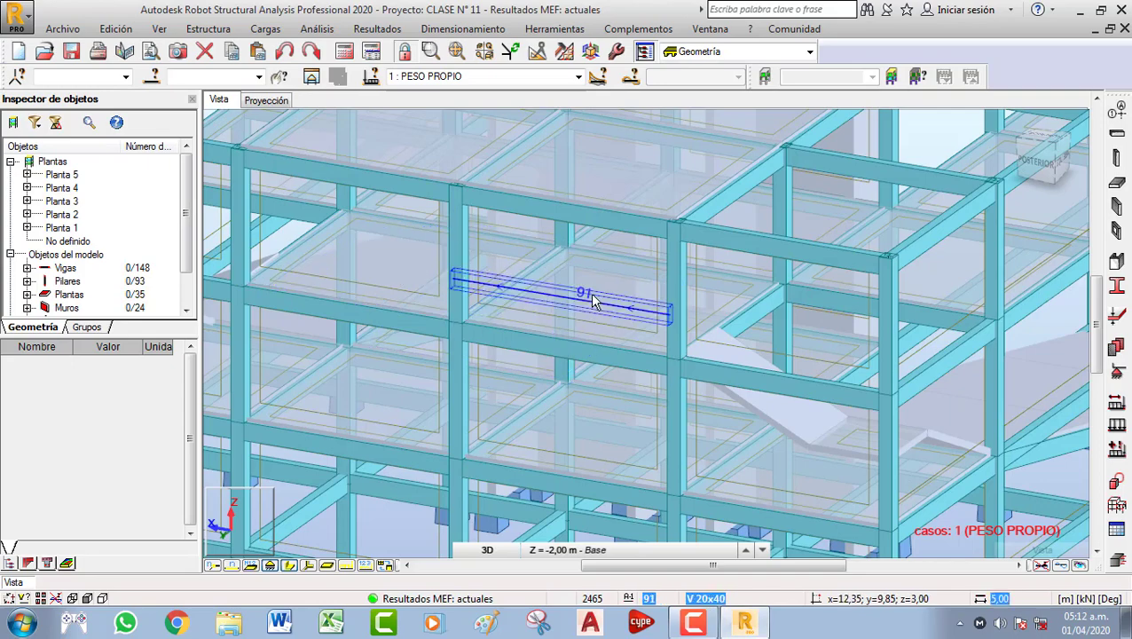
middle_click_drag(424, 266, 493, 331)
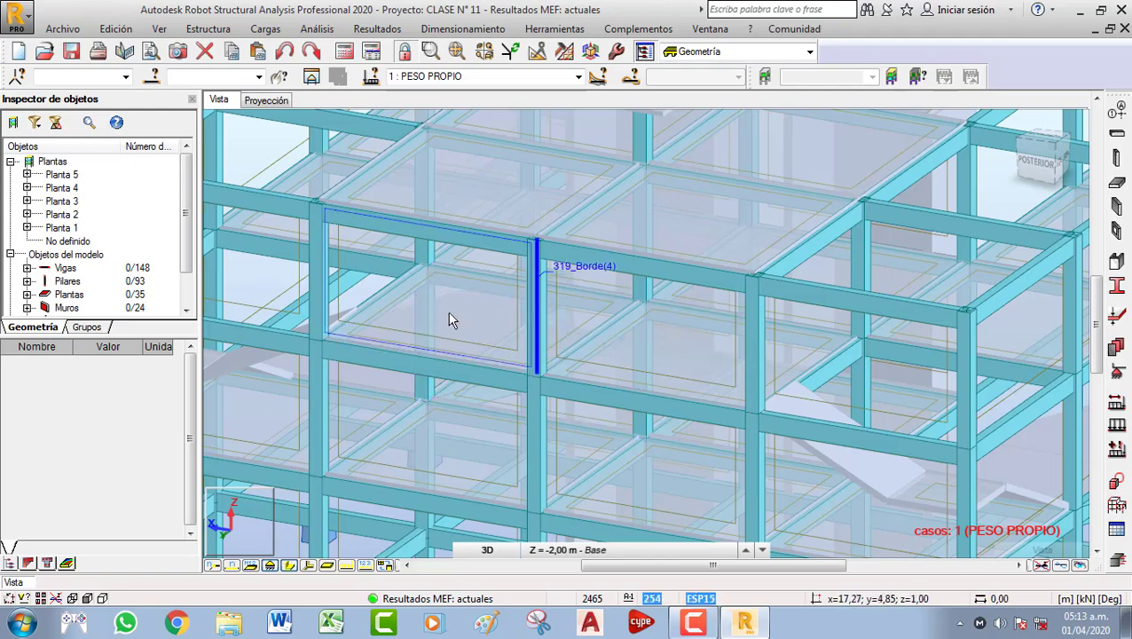
middle_click_drag(592, 375, 509, 304)
scroll(561, 325, "down", 1)
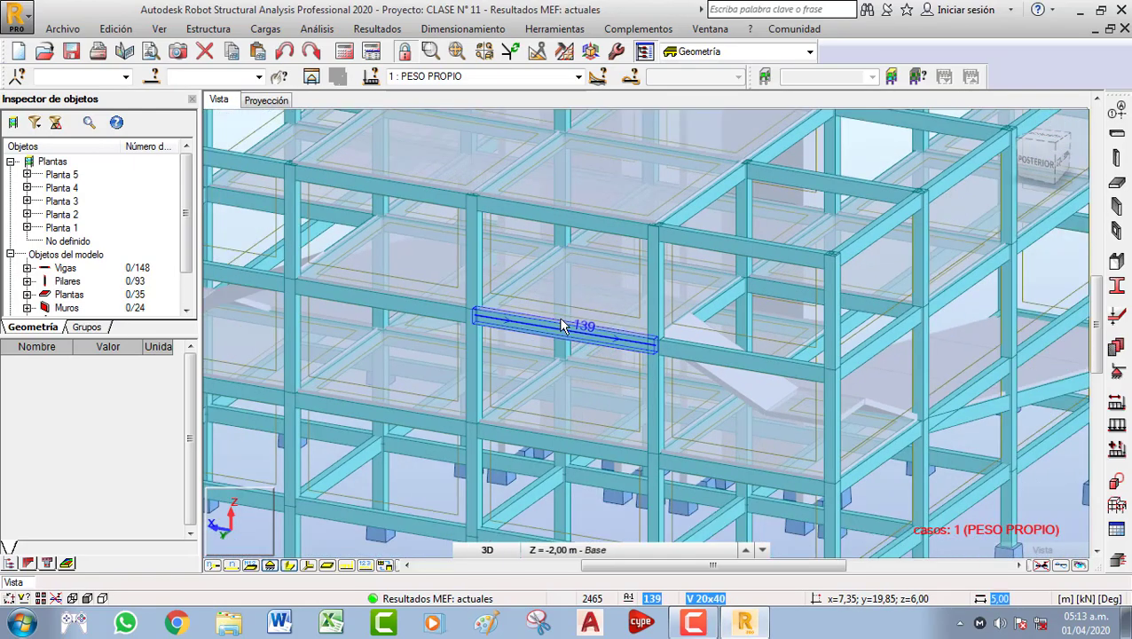
scroll(561, 328, "down", 1)
middle_click_drag(563, 344, 503, 257)
scroll(529, 354, "up", 2)
middle_click_drag(388, 211, 482, 333)
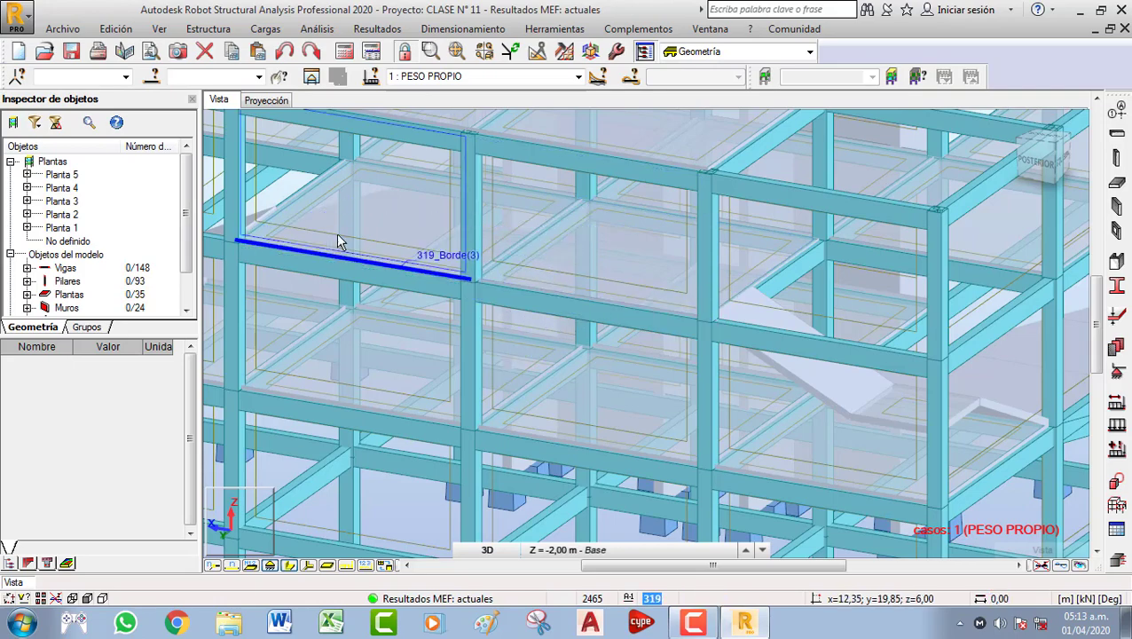
scroll(410, 264, "down", 1)
middle_click_drag(603, 369, 587, 346)
scroll(548, 329, "down", 2)
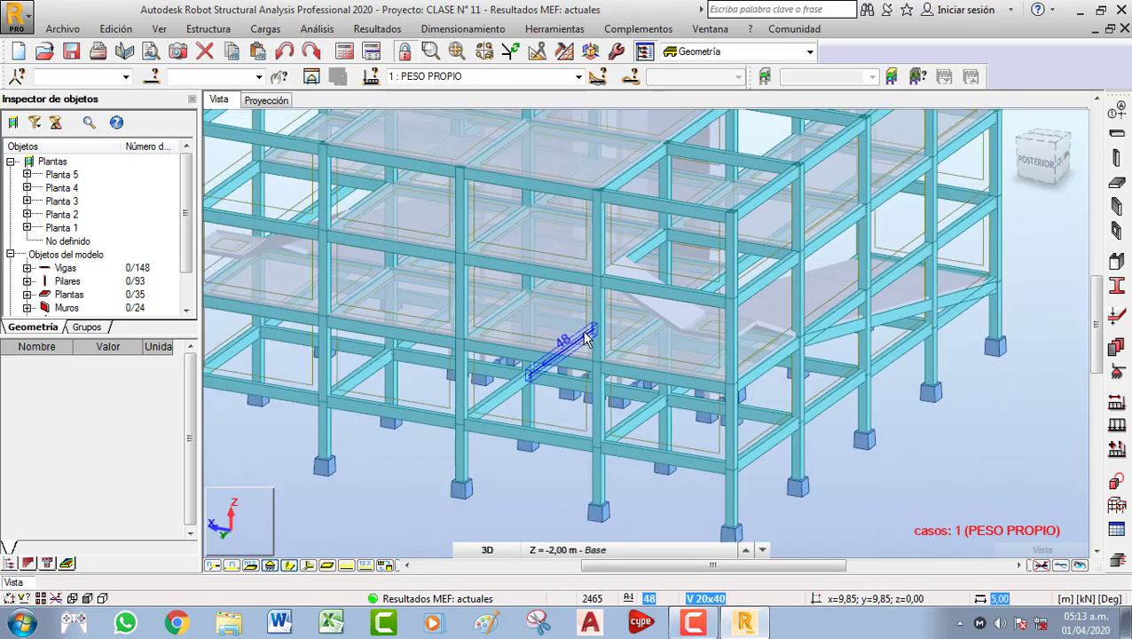
scroll(543, 345, "up", 2)
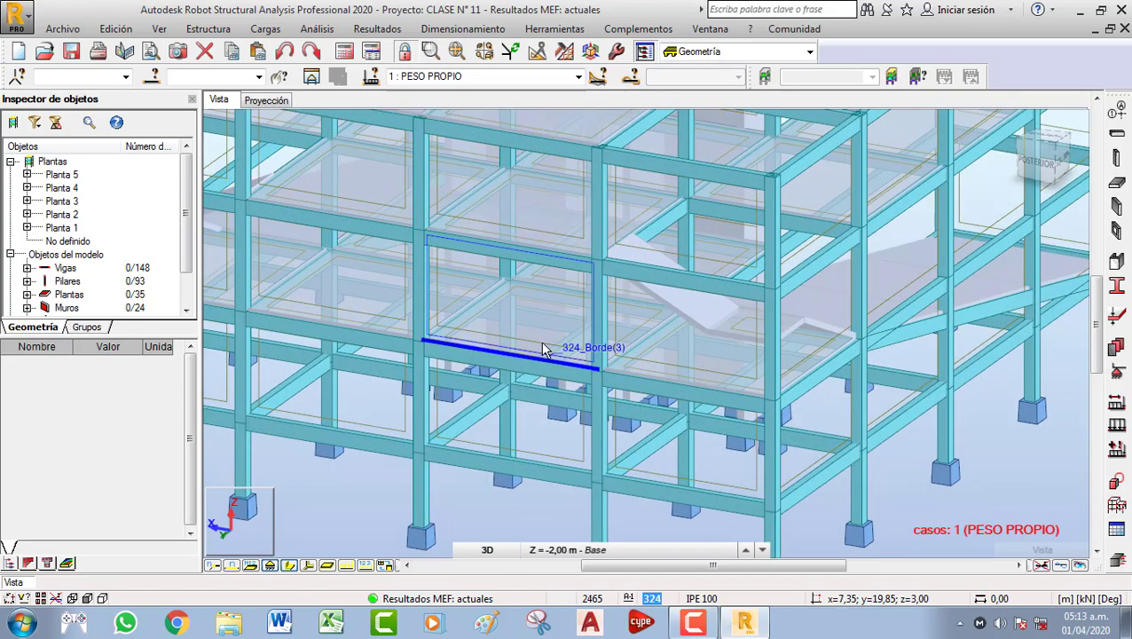
scroll(555, 472, "down", 2)
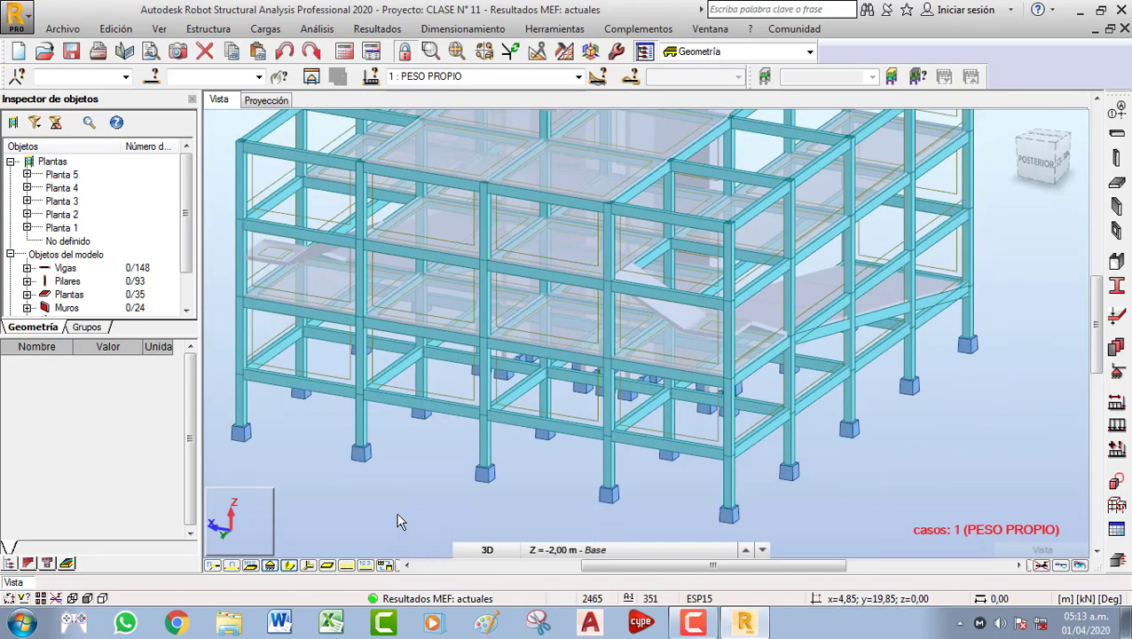
Isolate floor slab 234 at Z = 3,00 m on the rear side in a separate view
left_click(327, 566)
left_click(327, 566)
scroll(577, 391, "up", 3)
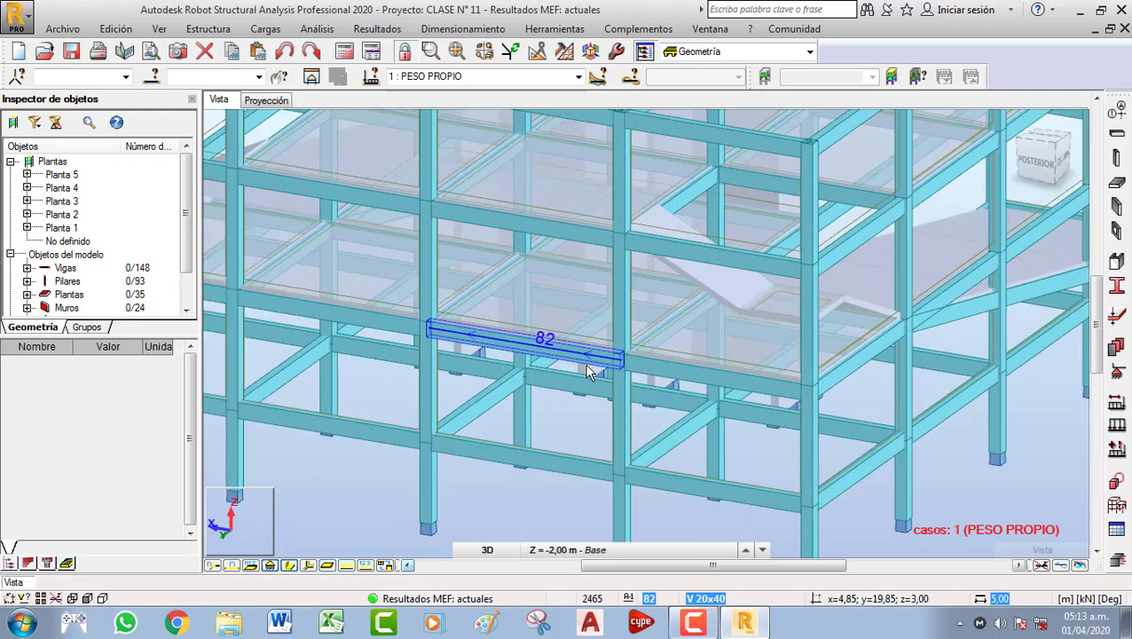
mouse_move(597, 377)
middle_mouse_down("shift")
mouse_move(614, 354)
mouse_move(621, 376)
mouse_move(606, 383)
middle_mouse_up("shift")
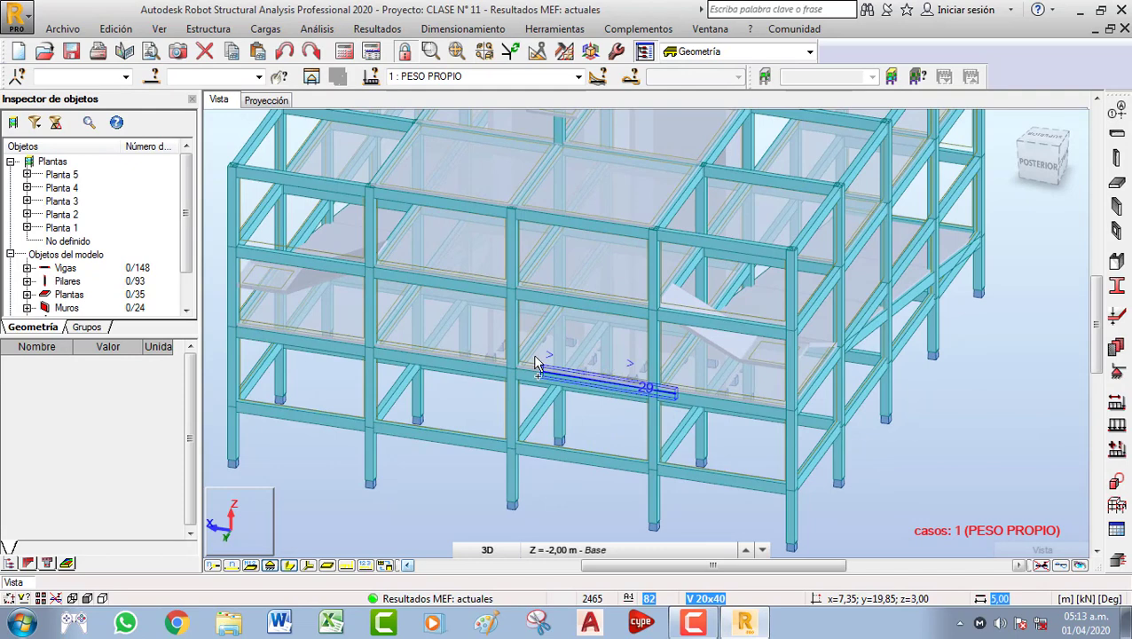
left_click(457, 341)
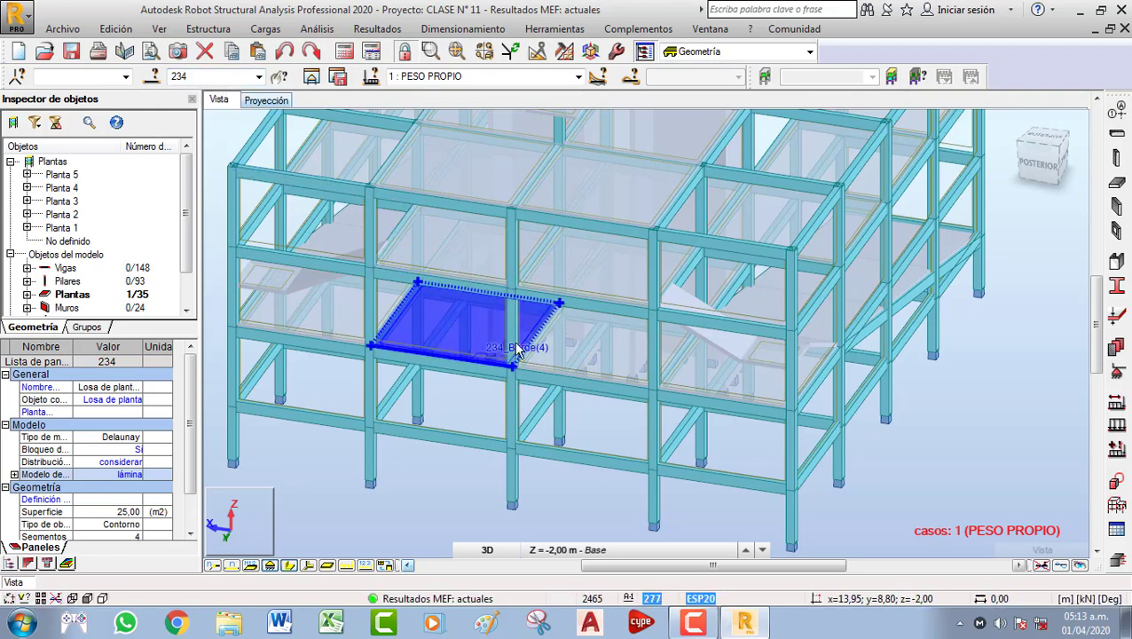
left_click(312, 77)
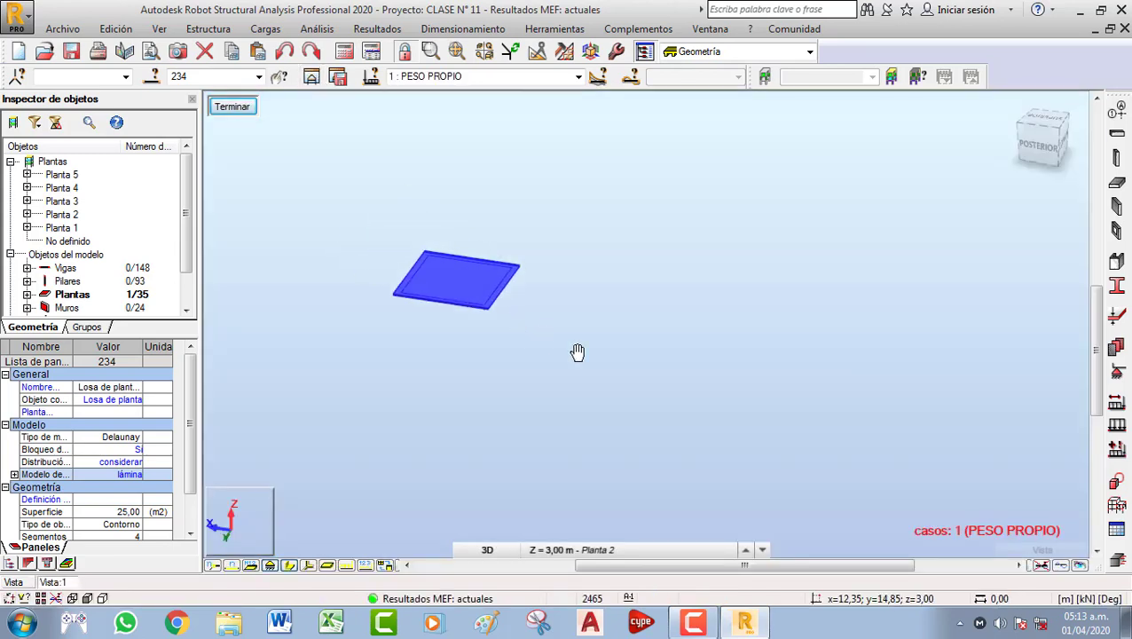
Examine the isolated slab's surface, thickness and edges, and clear its selection
scroll(520, 289, "up", 6)
scroll(533, 266, "down", 2)
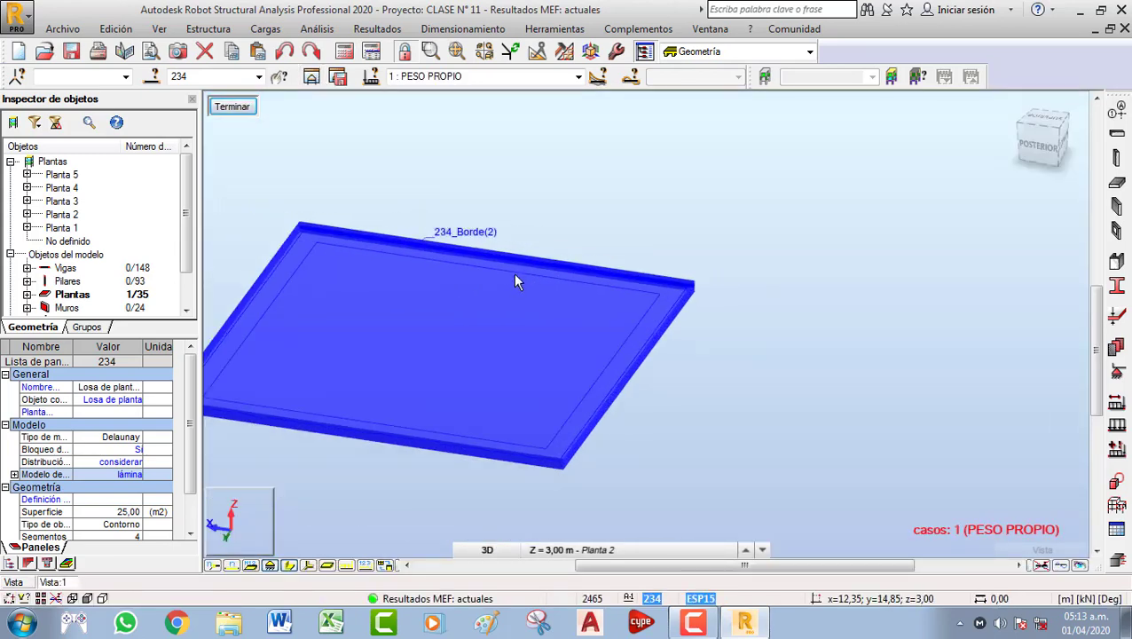
middle_click_drag(324, 249, 426, 279)
scroll(426, 285, "up", 3)
scroll(483, 245, "down", 4)
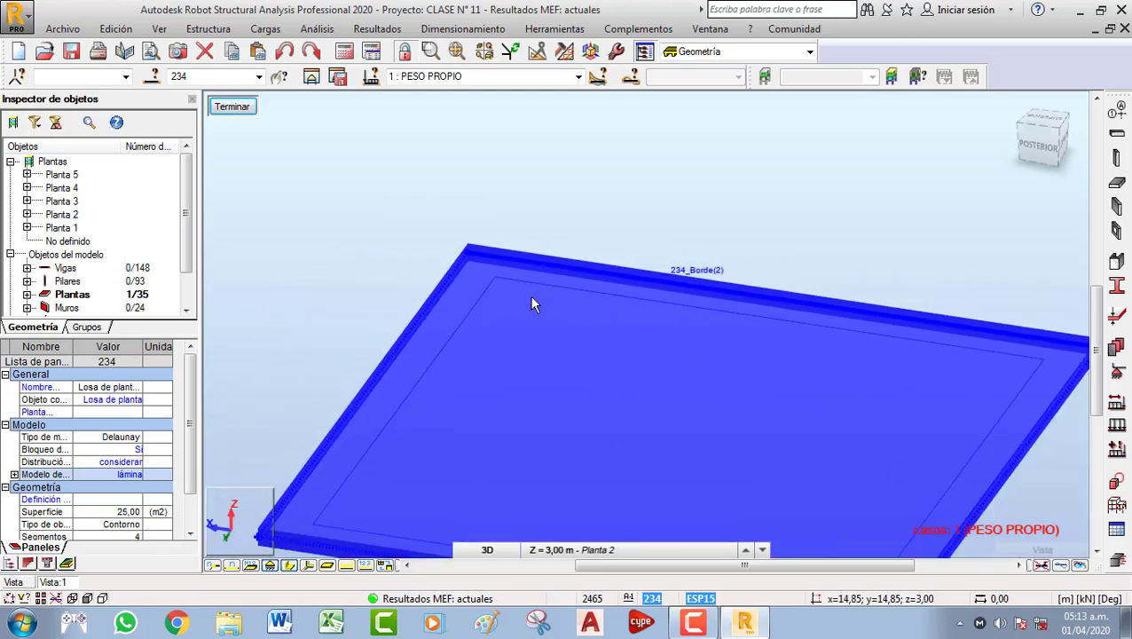
key("Escape")
middle_click_drag(754, 275, 698, 245)
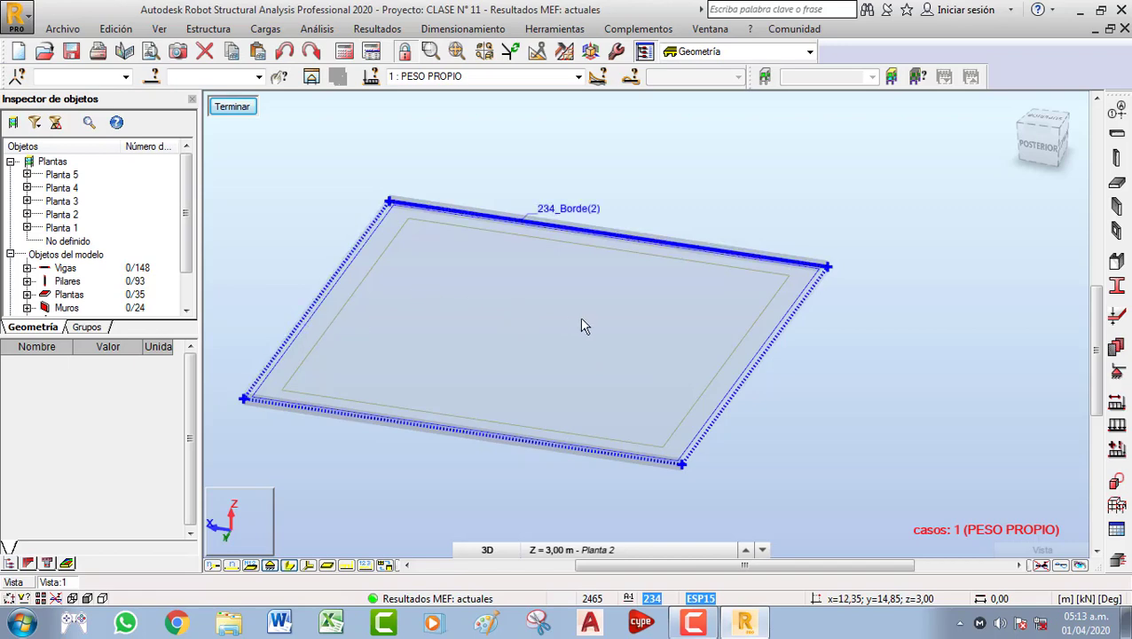
Set the active load case for the isolated floor slab to 22 : COMB8
scroll(533, 333, "down", 1)
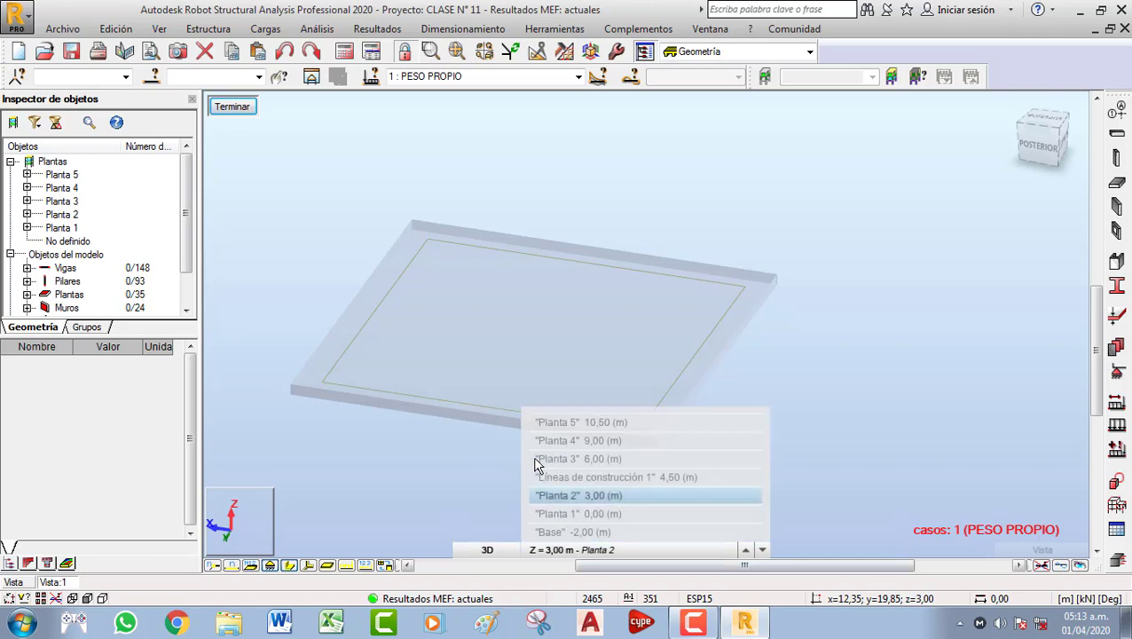
left_click(704, 425)
left_click(644, 217)
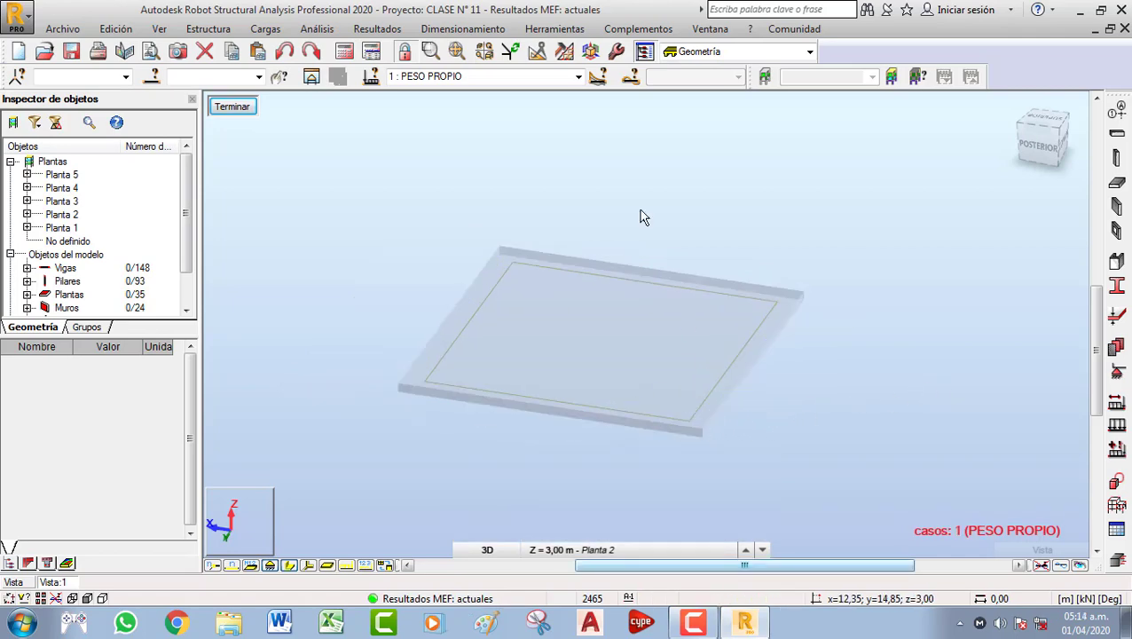
left_click(576, 77)
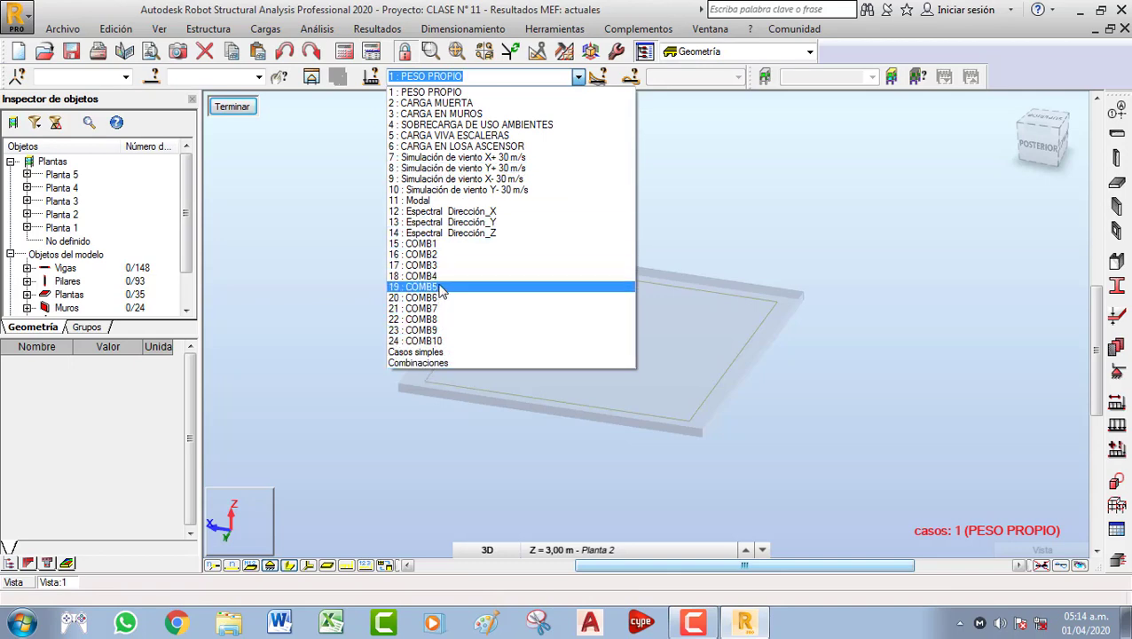
left_click(461, 318)
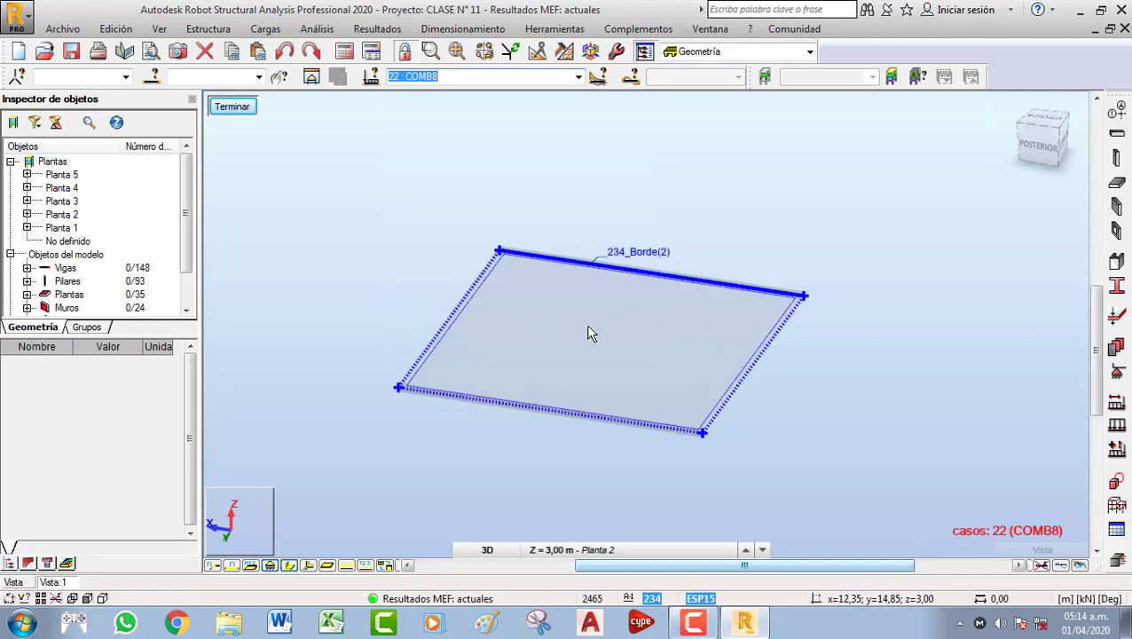
left_click(578, 77)
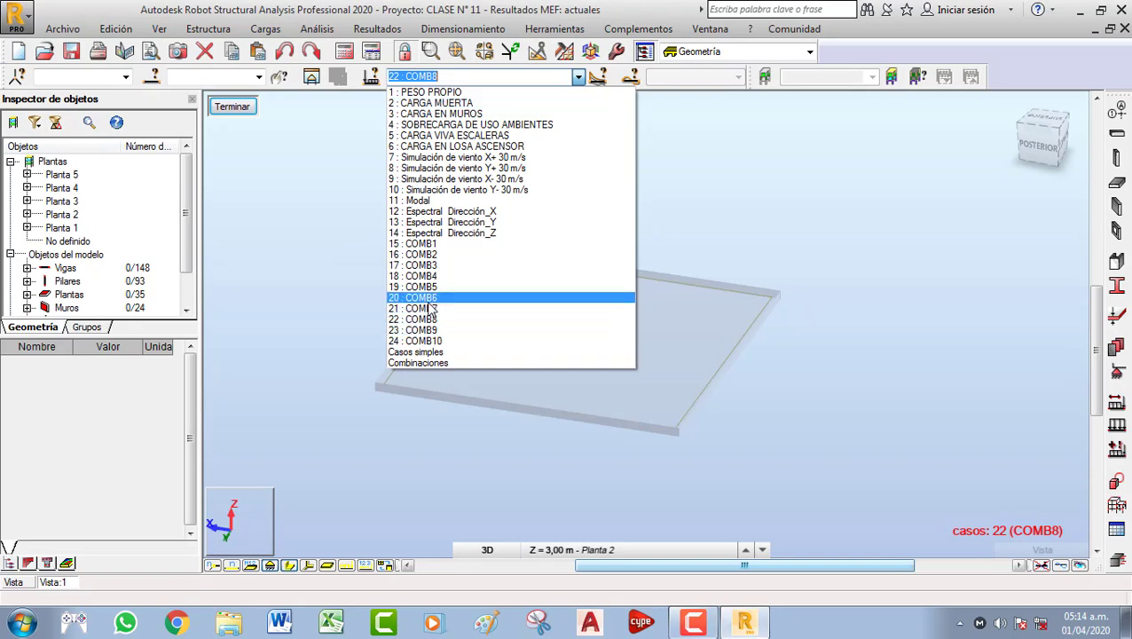
left_click(446, 300)
left_click(578, 77)
left_click(442, 320)
Display the panel results map of the xx moments (Momentos - M) on the isolated slab
middle_click_drag(583, 339, 540, 326)
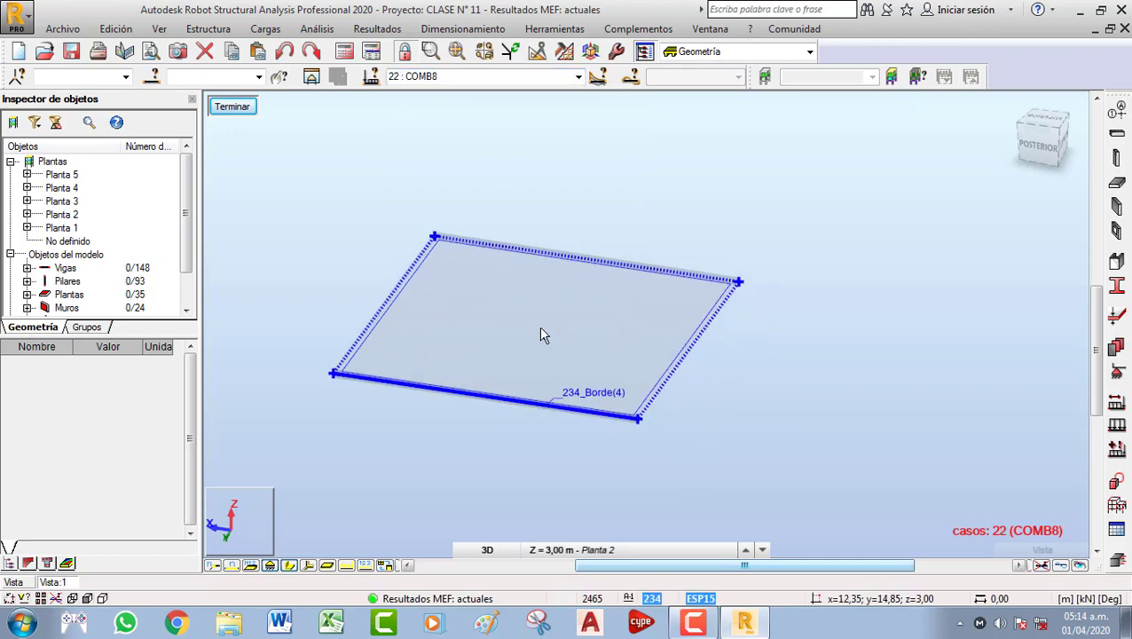
scroll(542, 327, "down", 2)
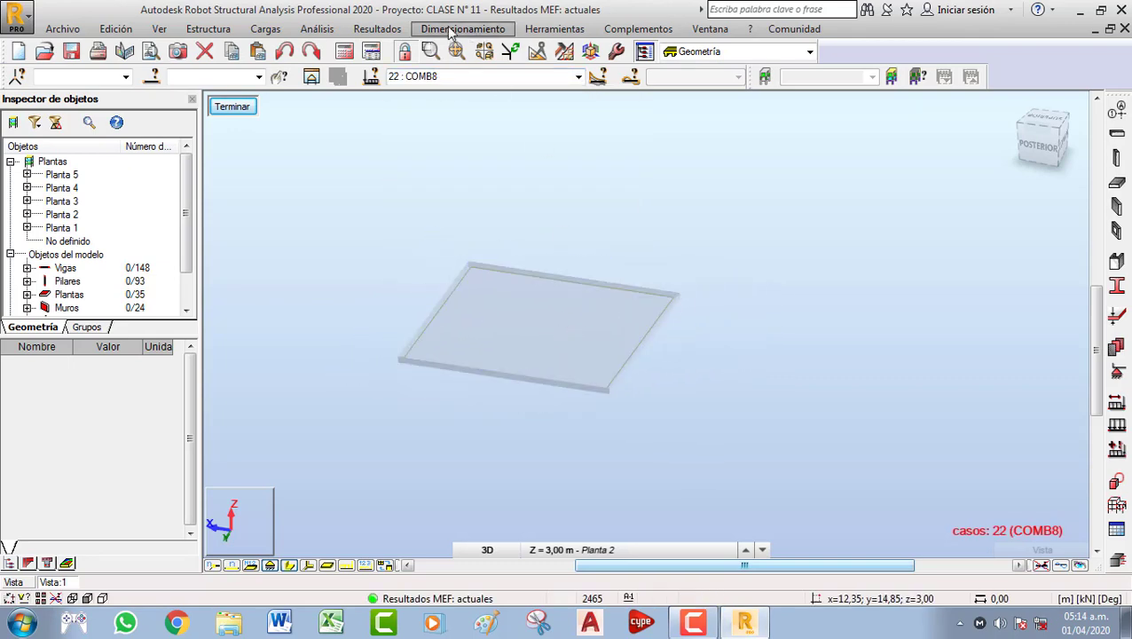
left_click(382, 30)
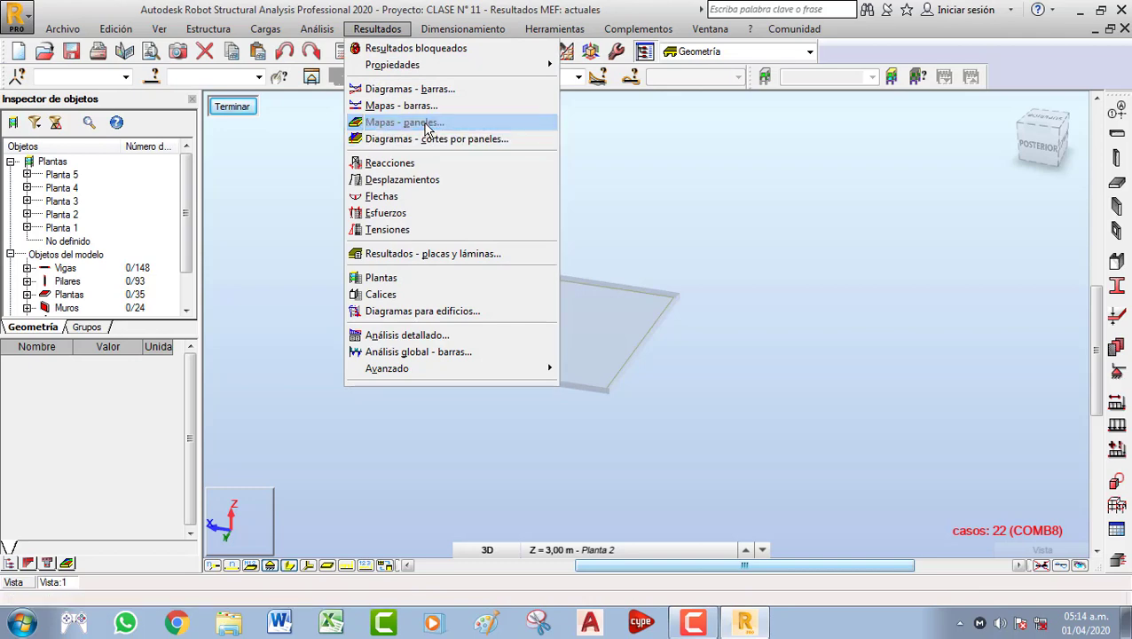
left_click(426, 126)
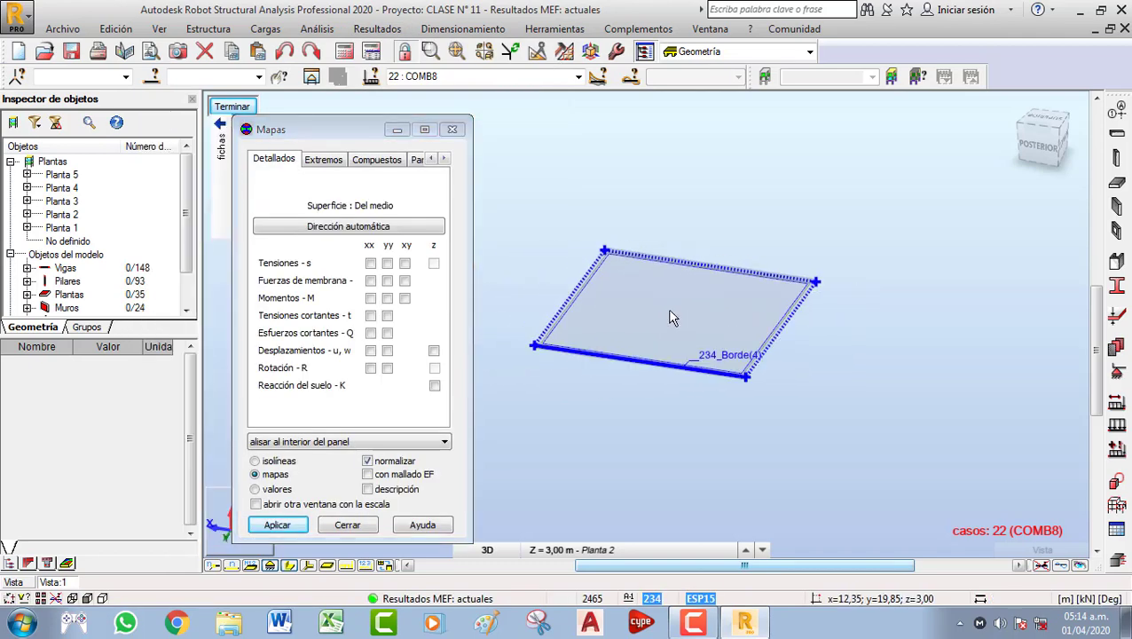
mouse_move(361, 131)
left_mouse_down()
mouse_move(366, 111)
mouse_move(536, 154)
mouse_move(847, 157)
mouse_move(840, 170)
mouse_move(363, 134)
left_mouse_up()
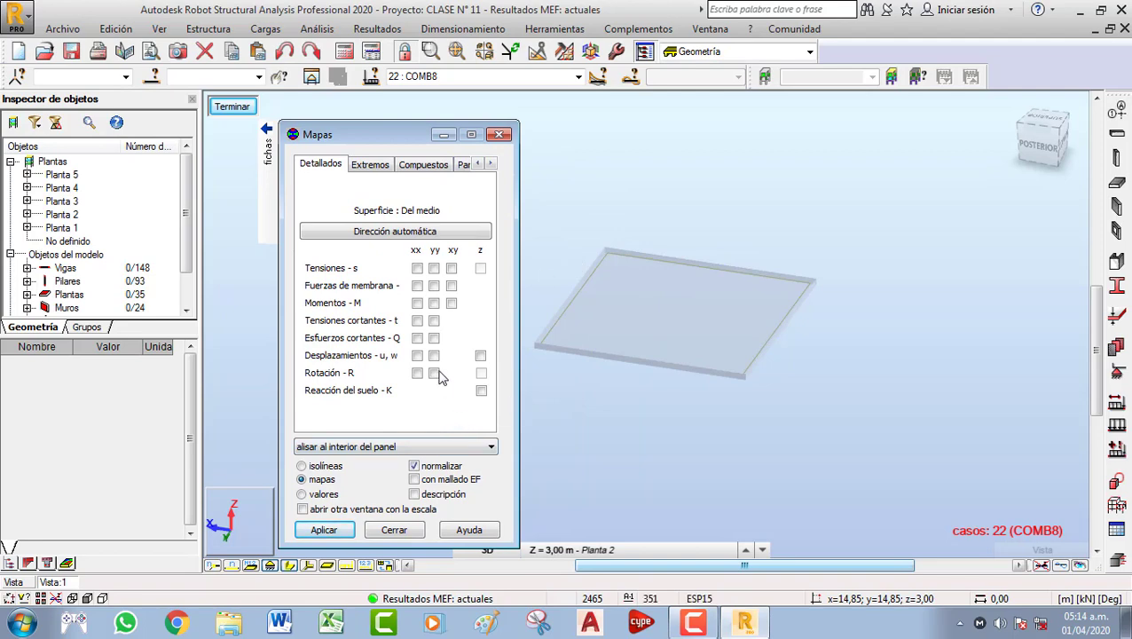
left_click_drag(374, 142, 369, 118)
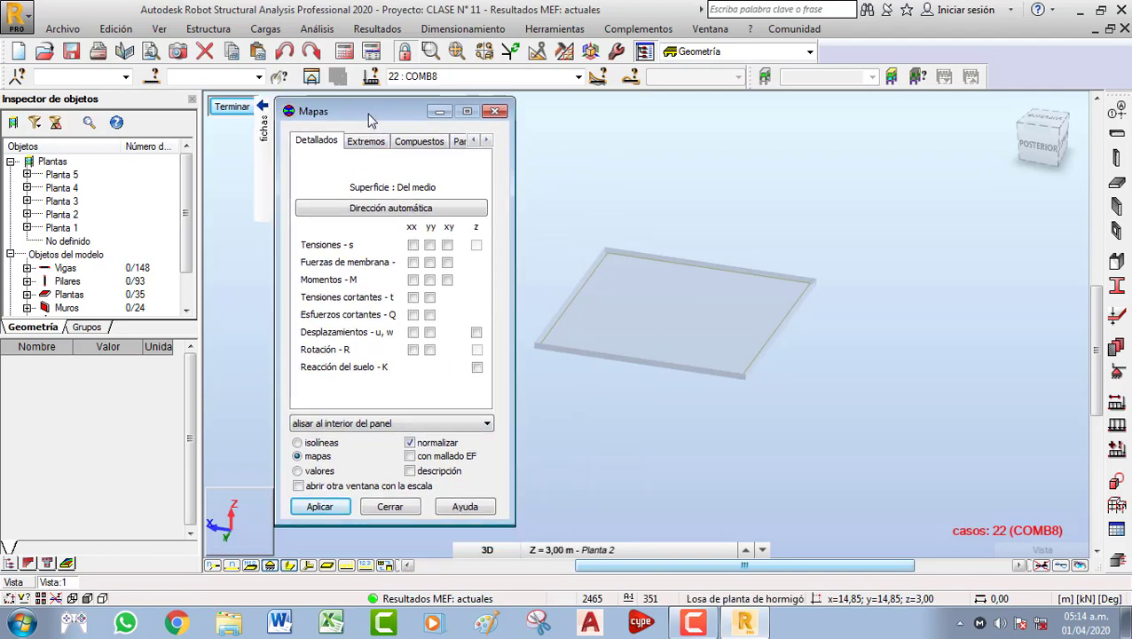
left_click(326, 507)
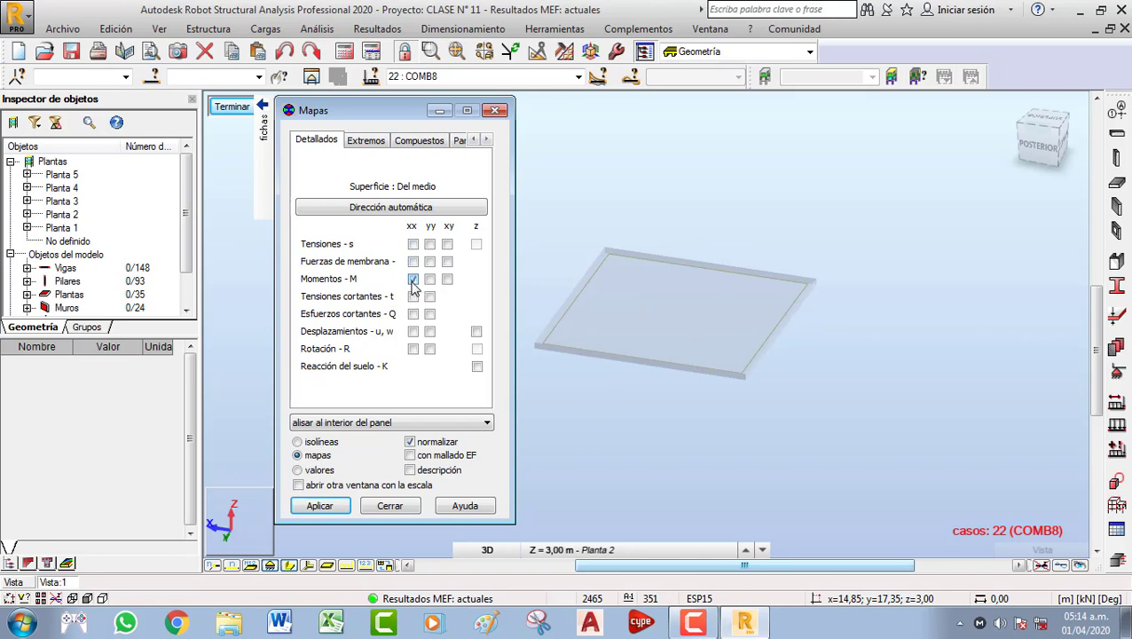
left_click(321, 505)
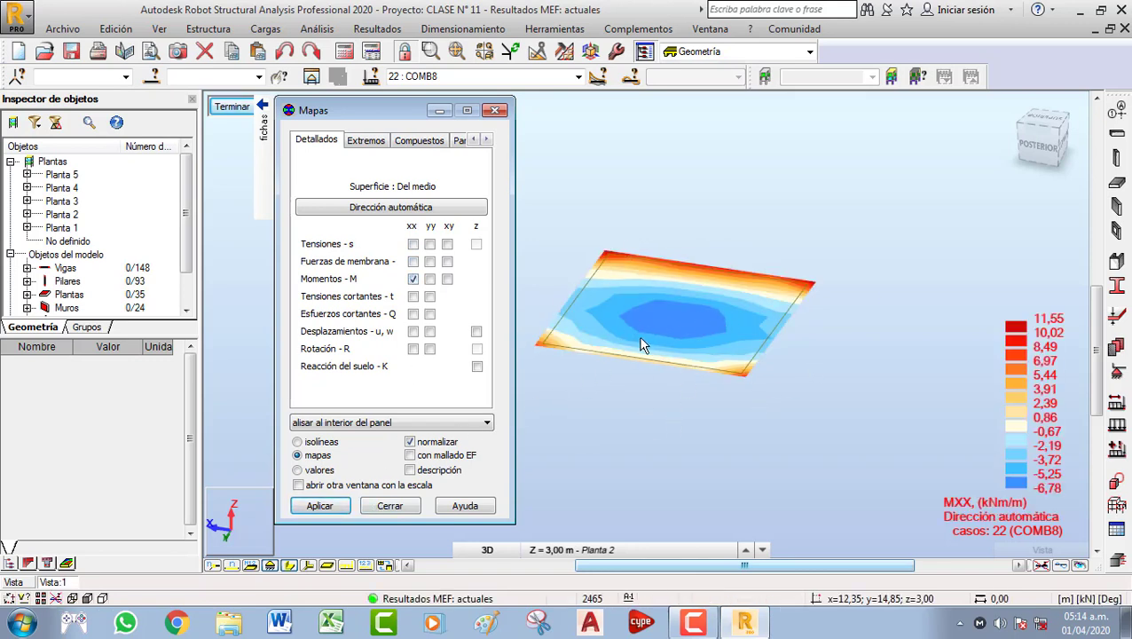
Display the slab's xx moments as isolines instead of a colour map
scroll(674, 354, "up", 3)
middle_click_drag(745, 337, 756, 391)
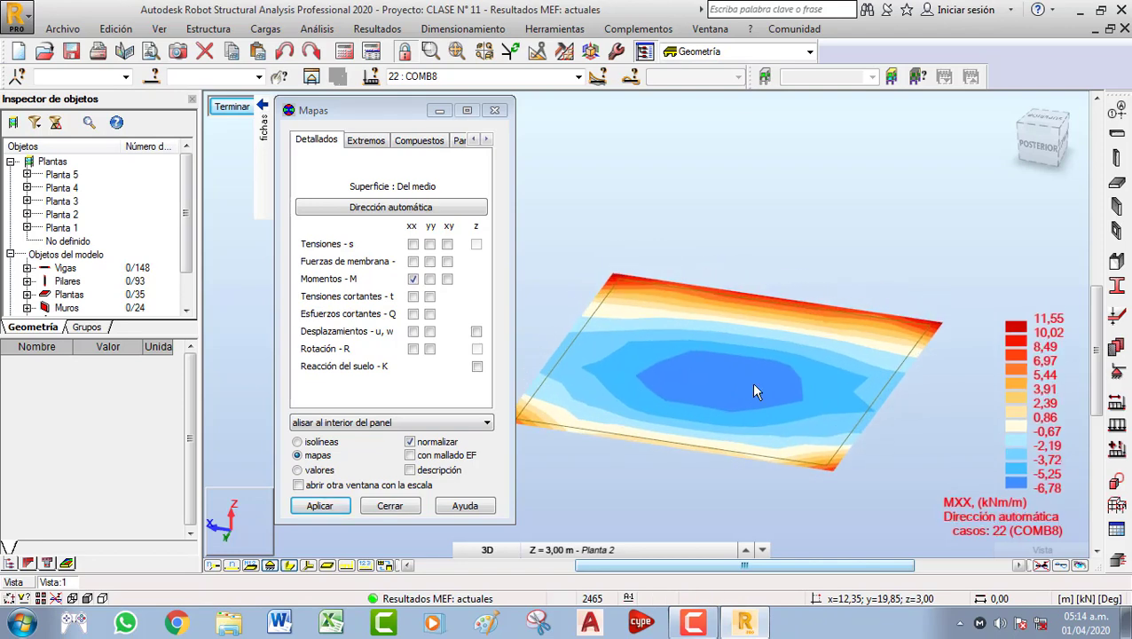
scroll(732, 382, "up", 2)
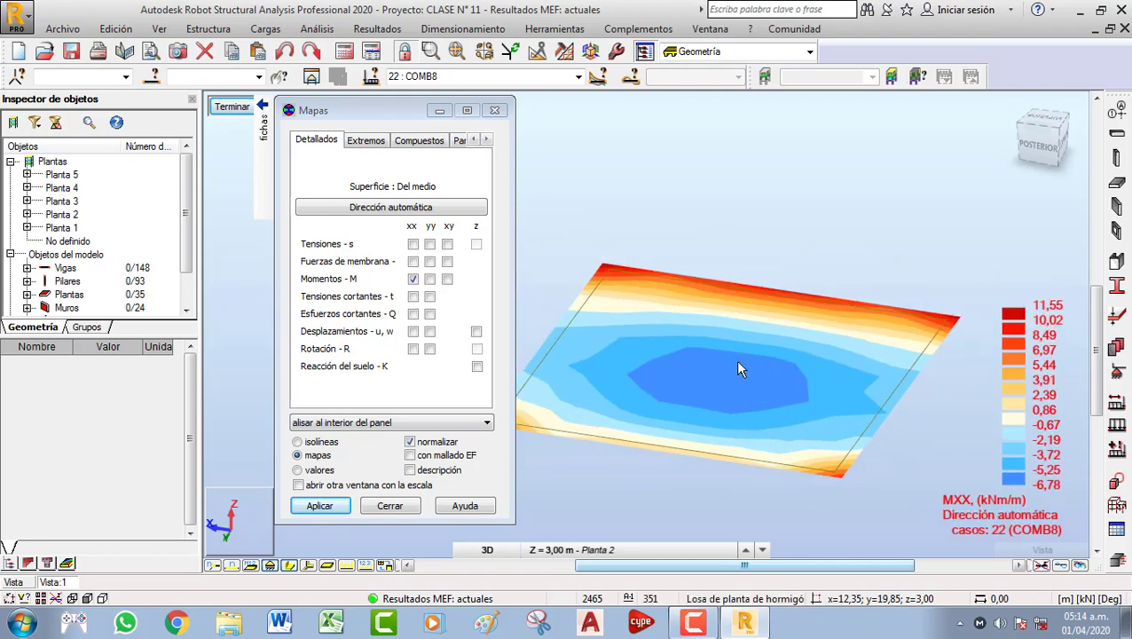
left_click(324, 444)
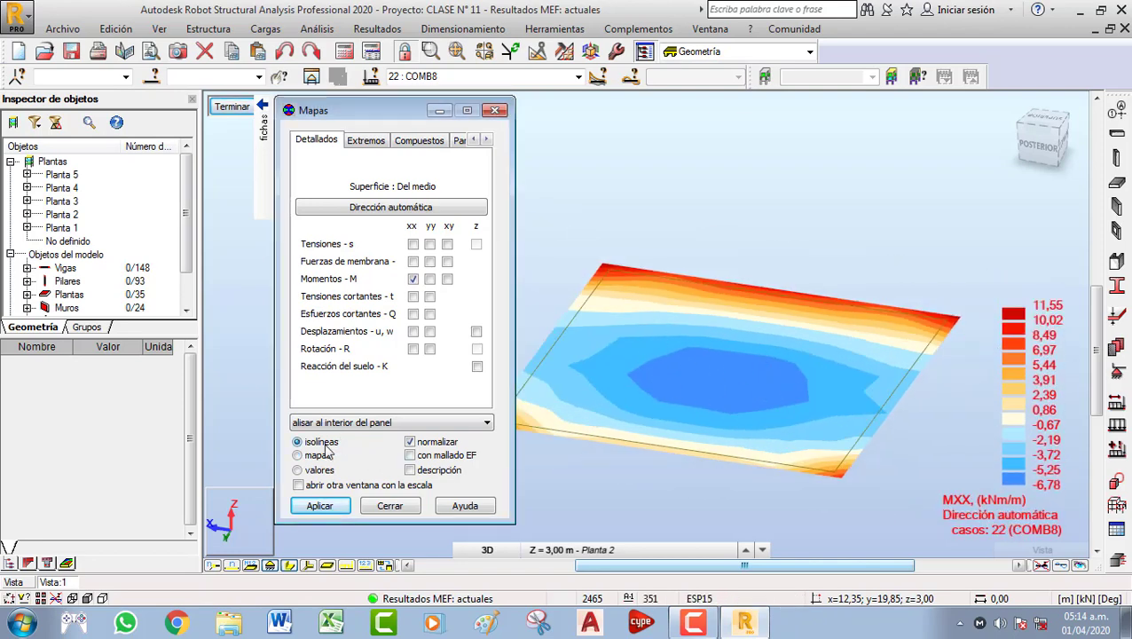
left_click(318, 505)
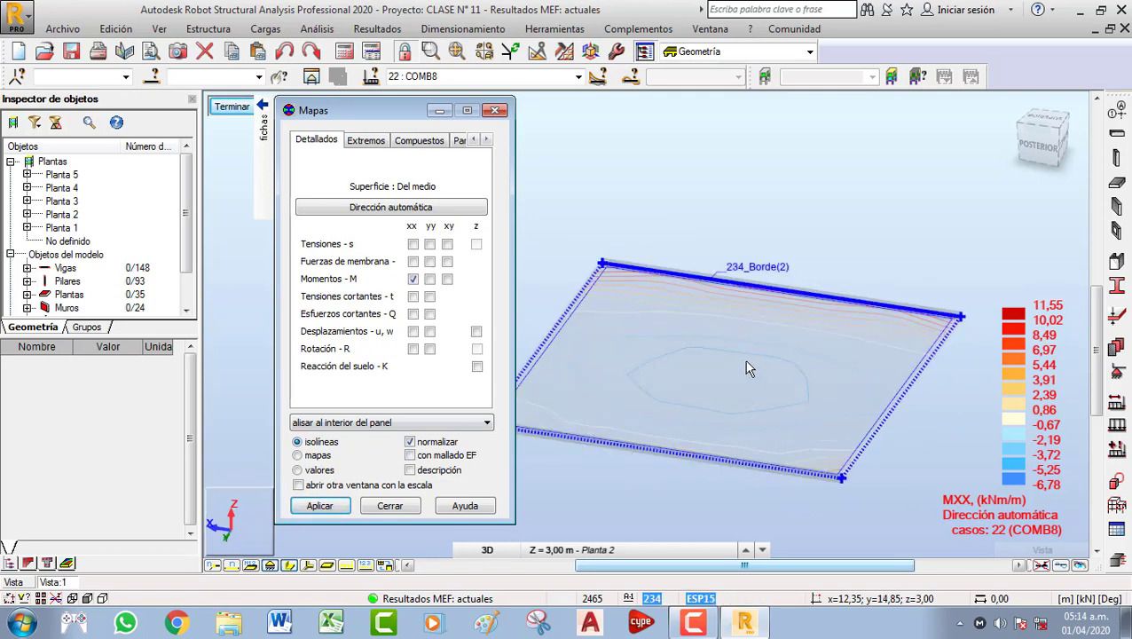
Show the slab's xx moments as values, and return to the colour map with the description labels enabled
left_click(321, 471)
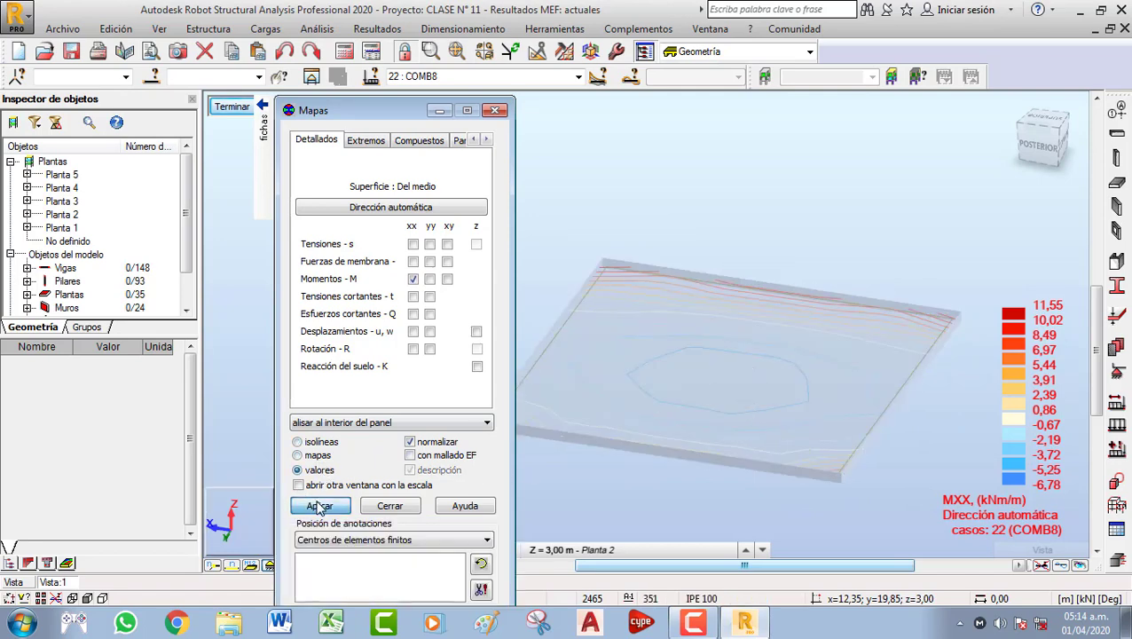
left_click(320, 505)
left_click(318, 455)
left_click(319, 505)
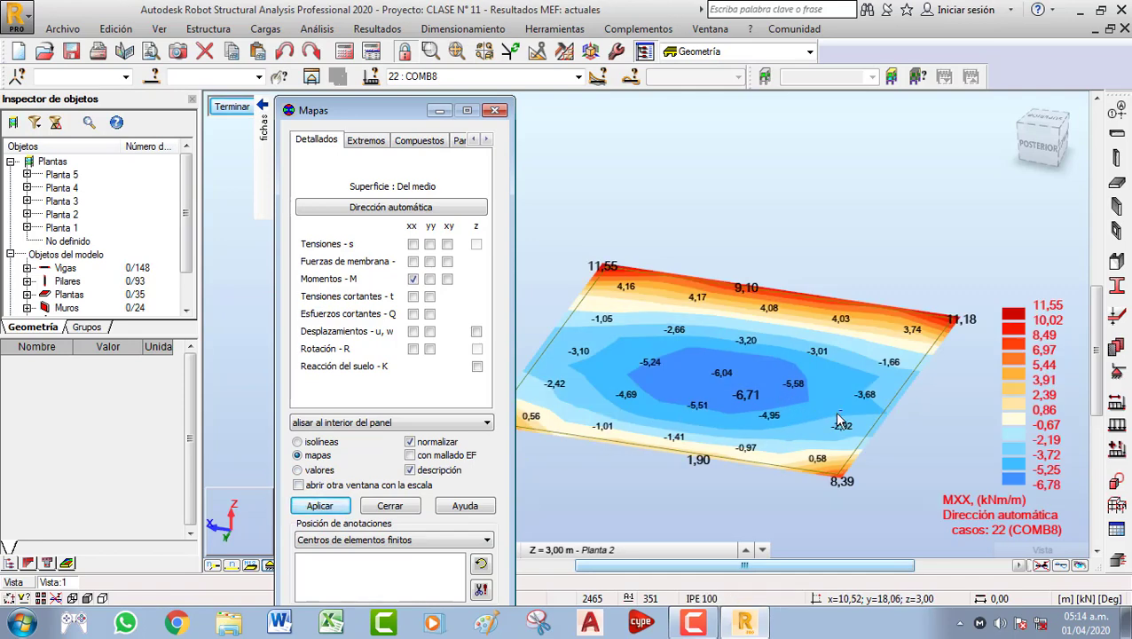
middle_click_drag(784, 392, 804, 398)
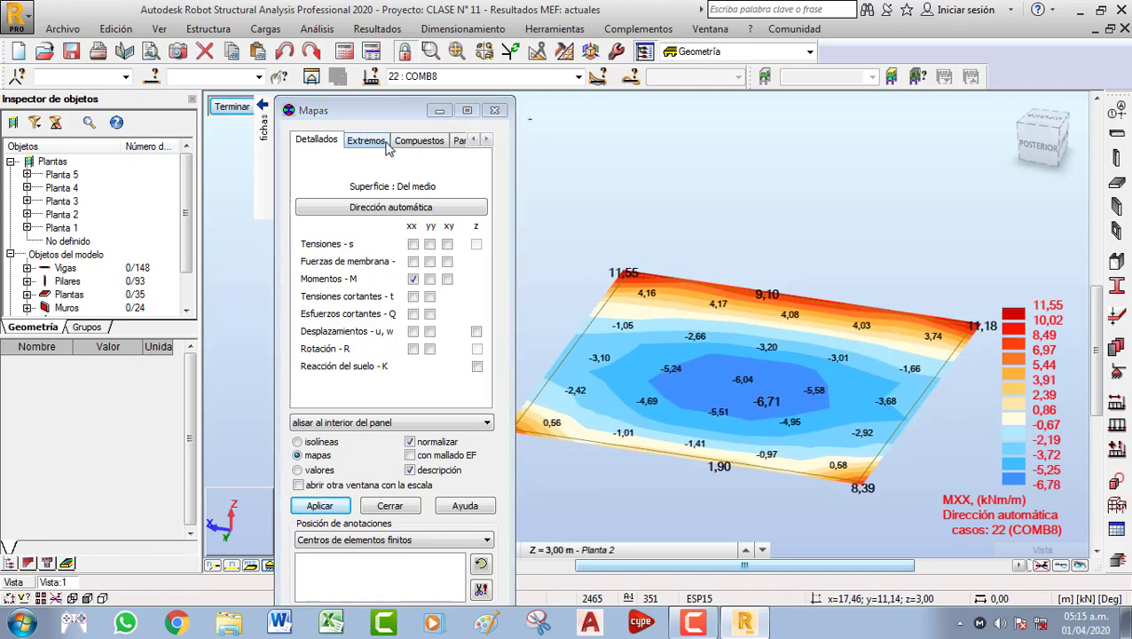
left_click_drag(379, 110, 378, 58)
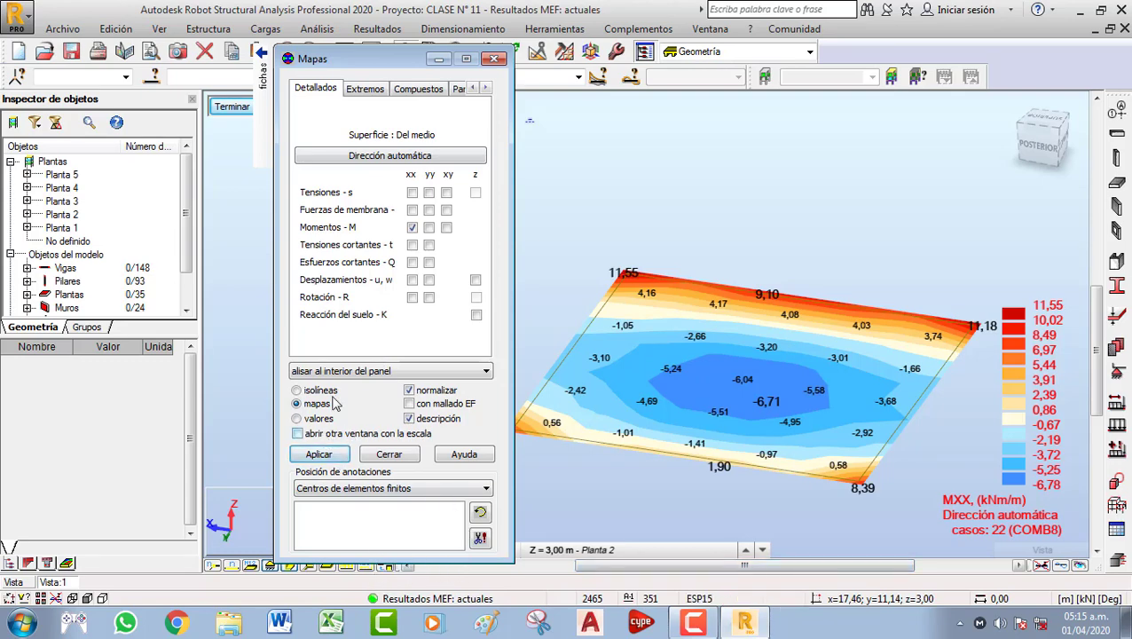
left_click_drag(355, 59, 306, 78)
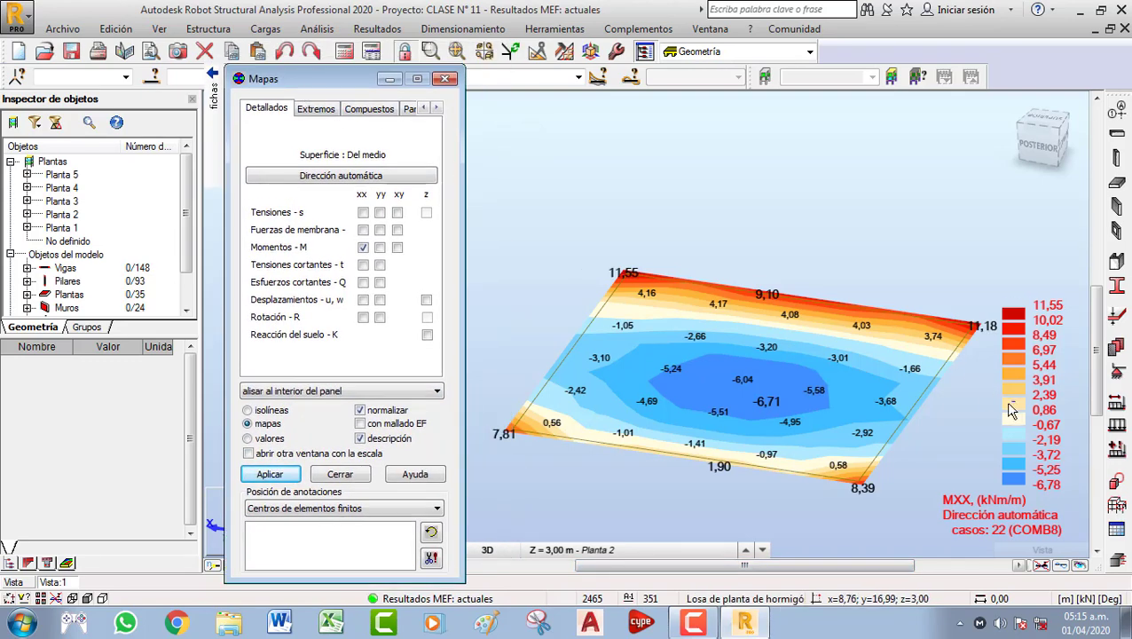
Examine the labelled xx moments at the slab's corners, edges and centre against the colour scale
middle_click_drag(845, 368, 838, 352)
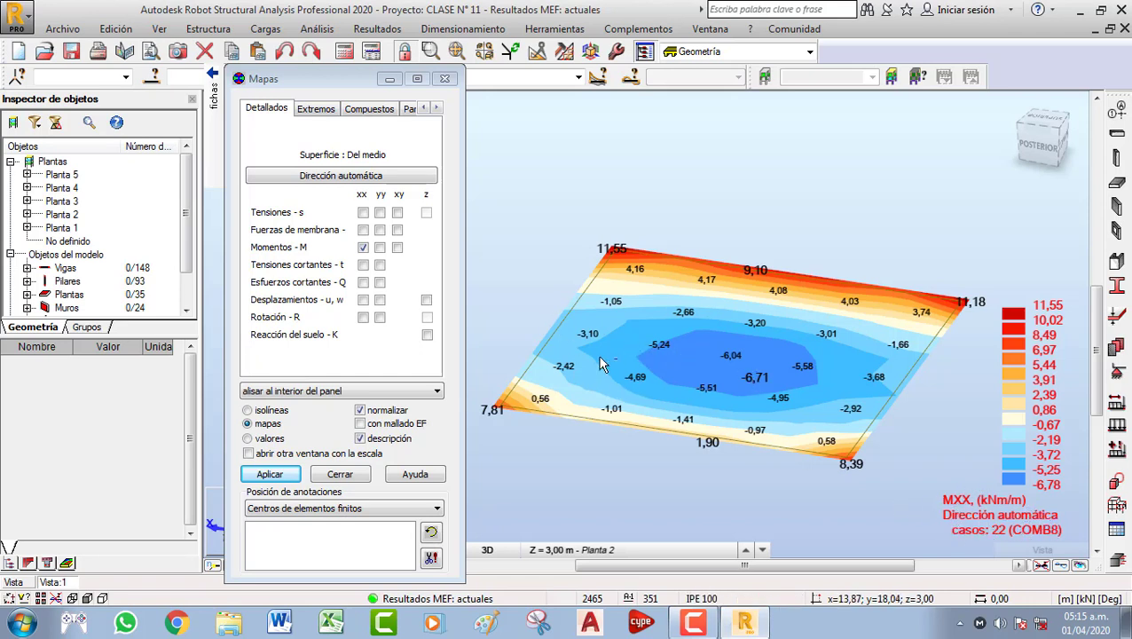
scroll(1044, 364, "up", 1)
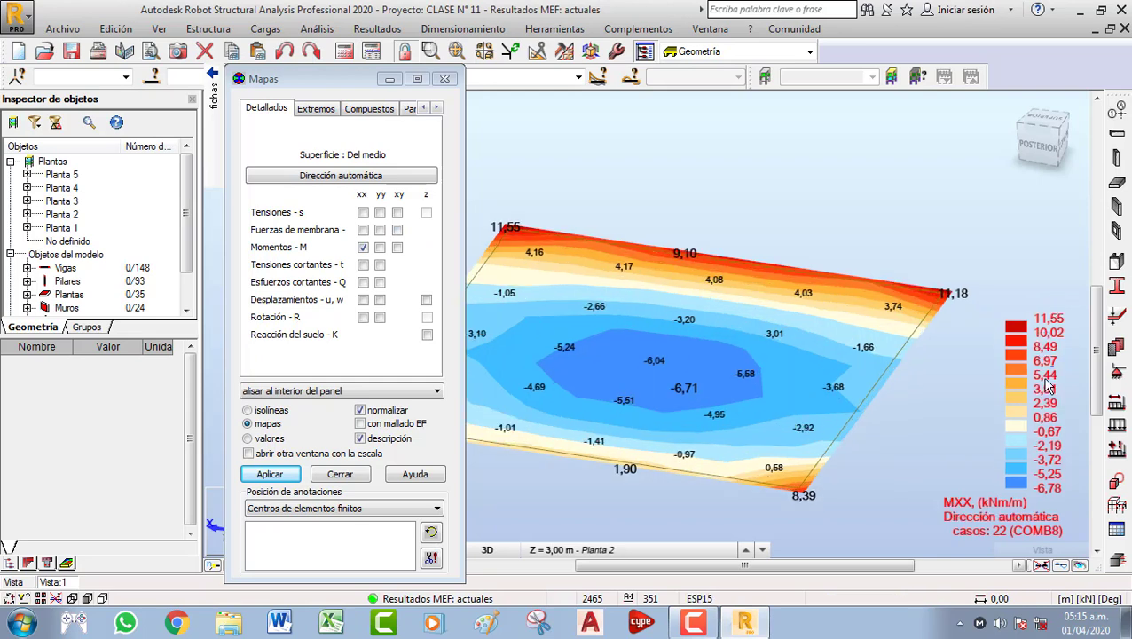
scroll(983, 385, "down", 1)
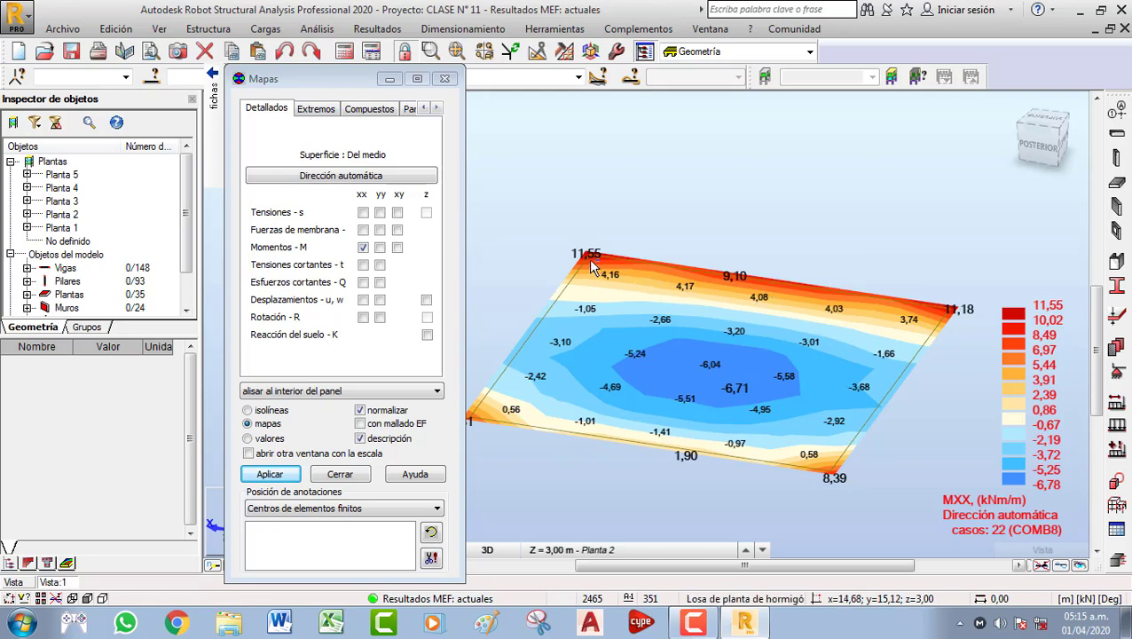
scroll(592, 266, "up", 3)
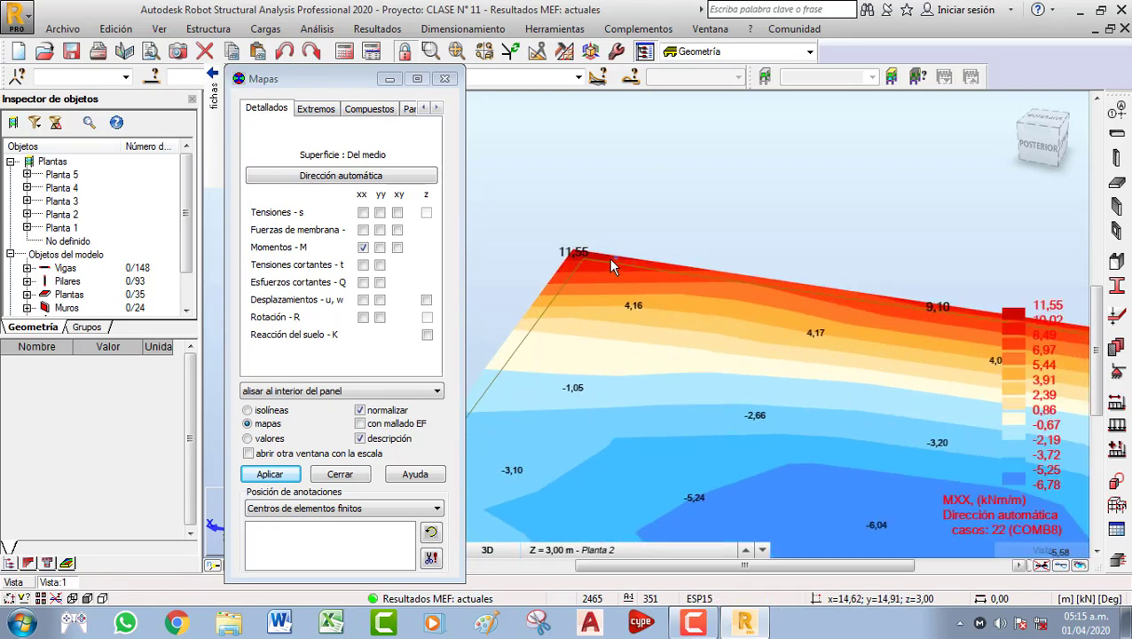
scroll(610, 264, "down", 5)
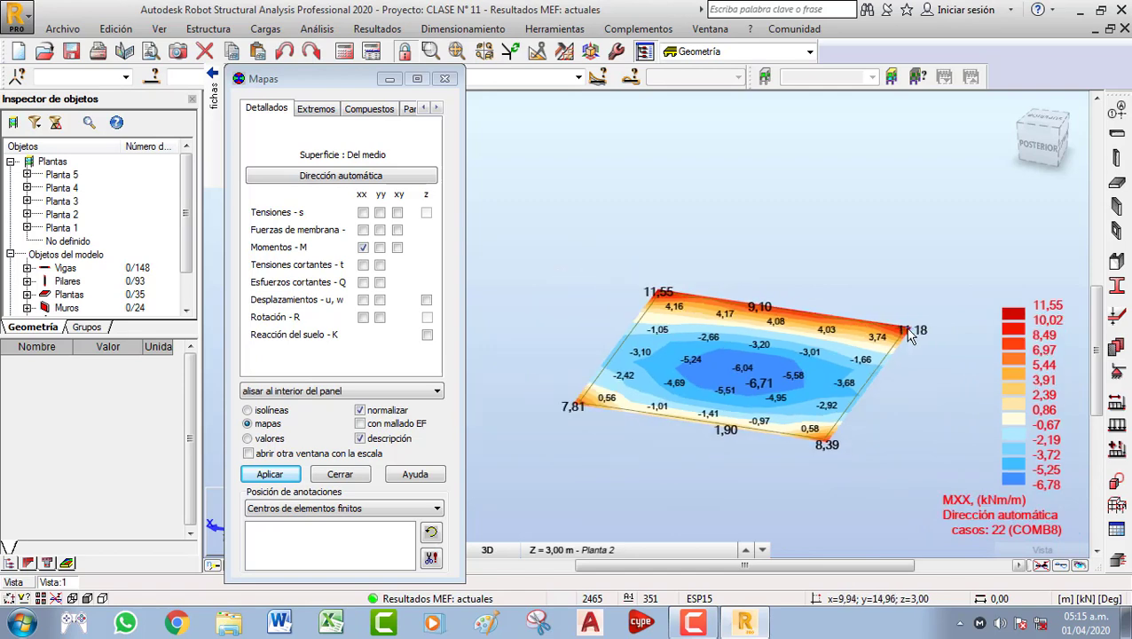
scroll(911, 334, "up", 3)
scroll(670, 303, "down", 2)
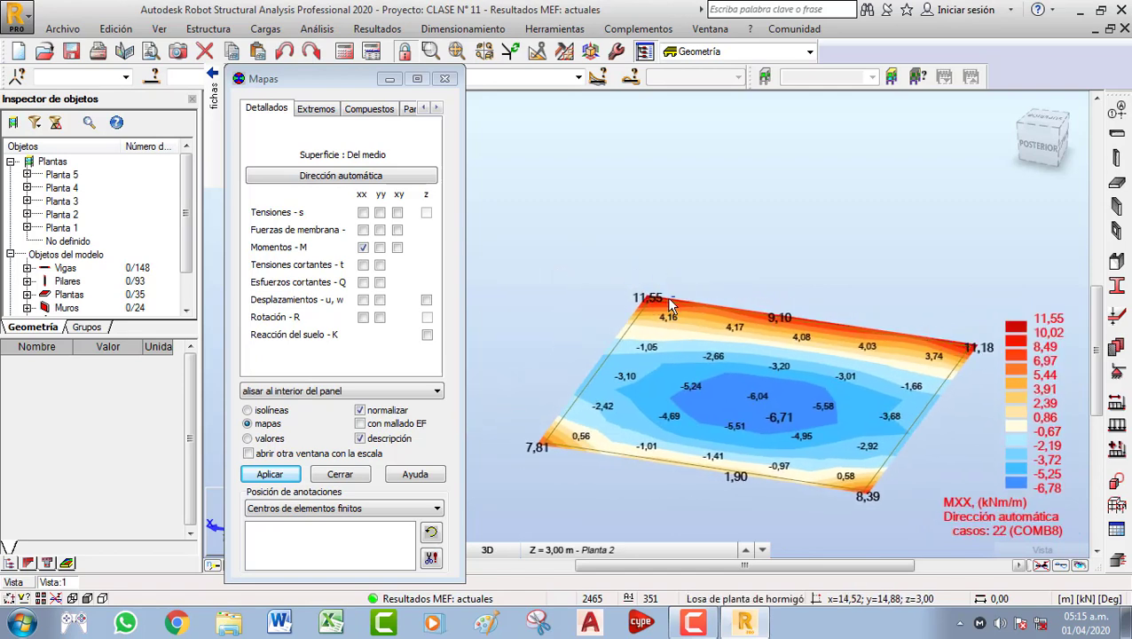
scroll(670, 303, "down", 2)
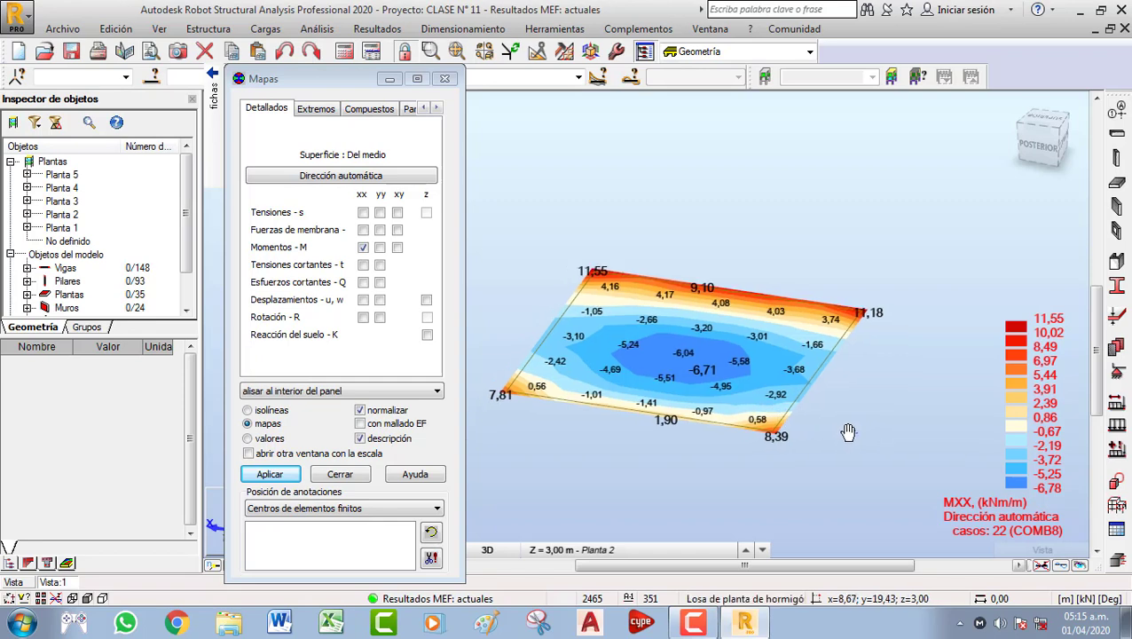
scroll(682, 367, "up", 3)
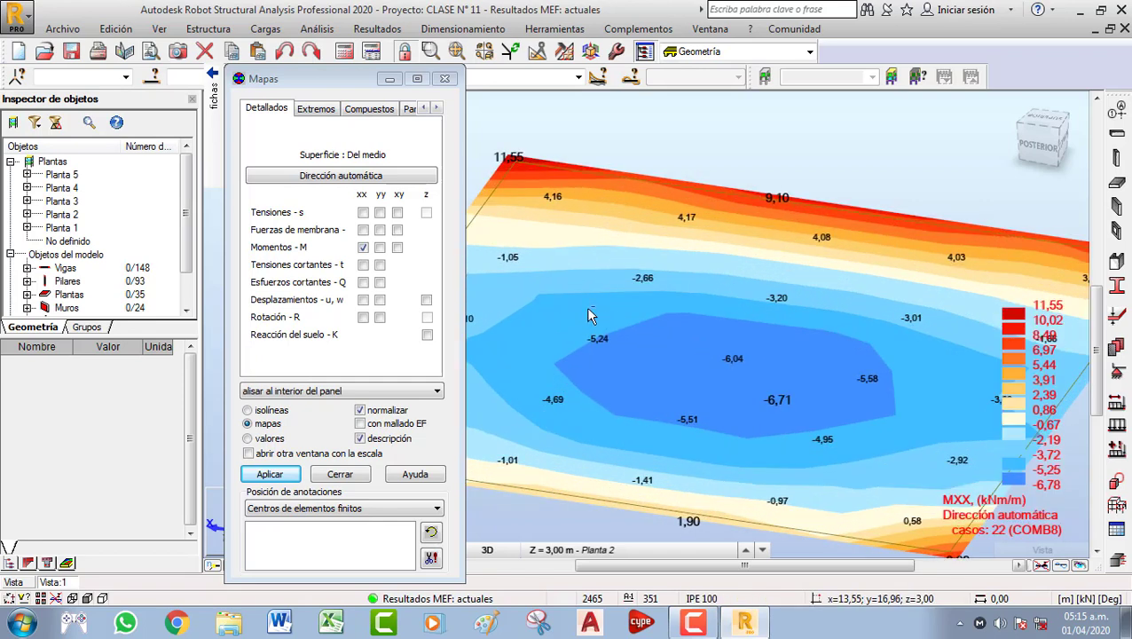
scroll(582, 311, "down", 1)
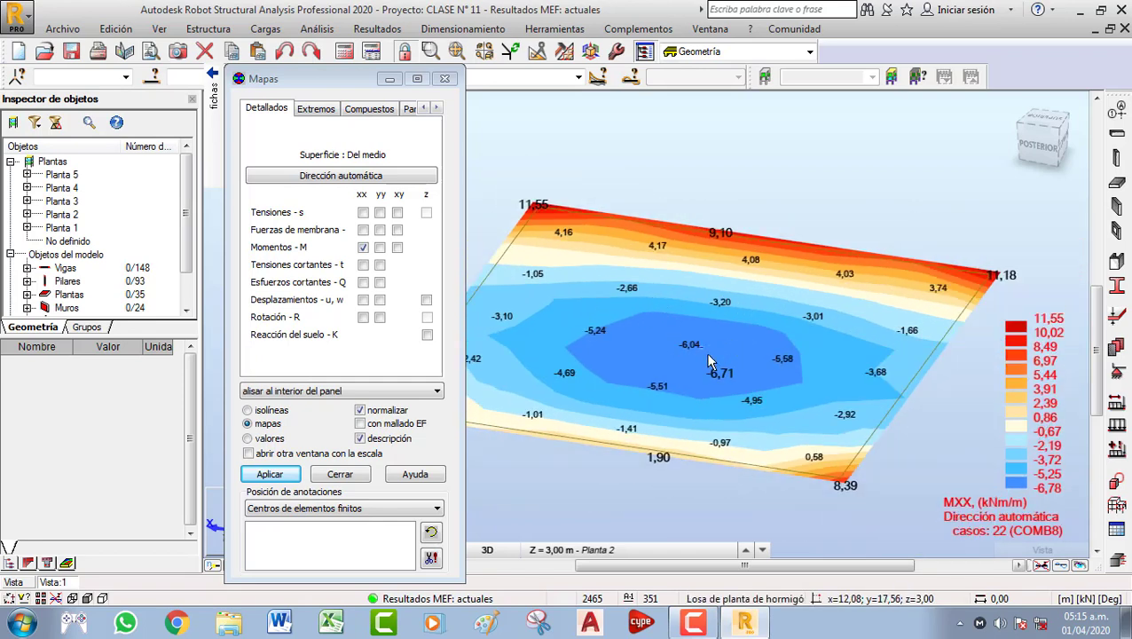
Display the labelled colour map of the yy moments on the slab in place of the xx moments
left_click(380, 247)
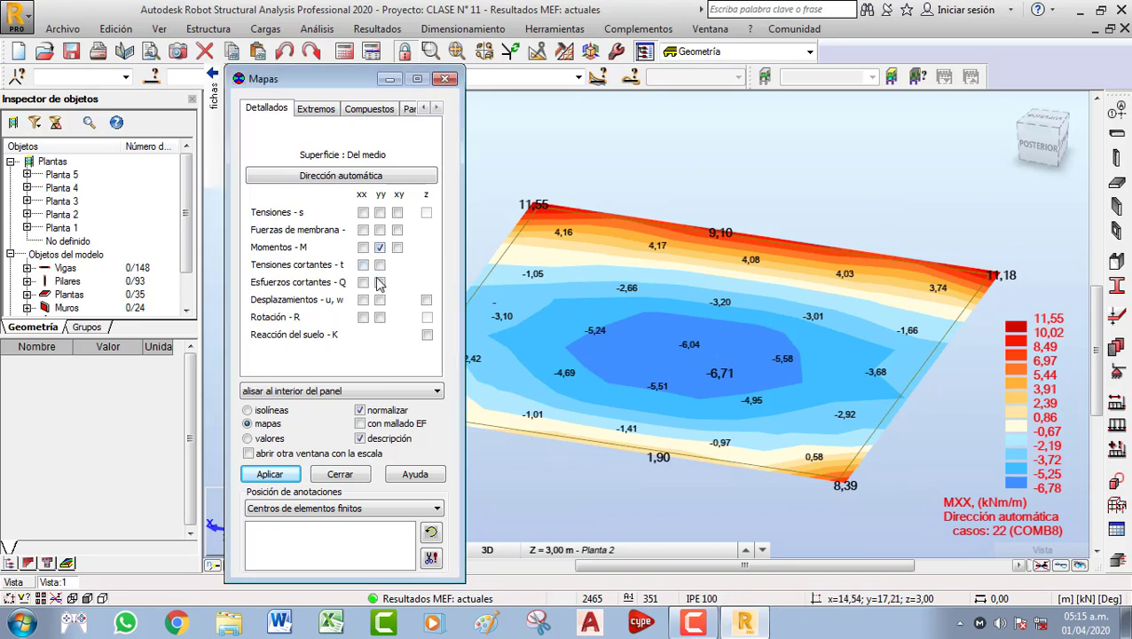
left_click(297, 476)
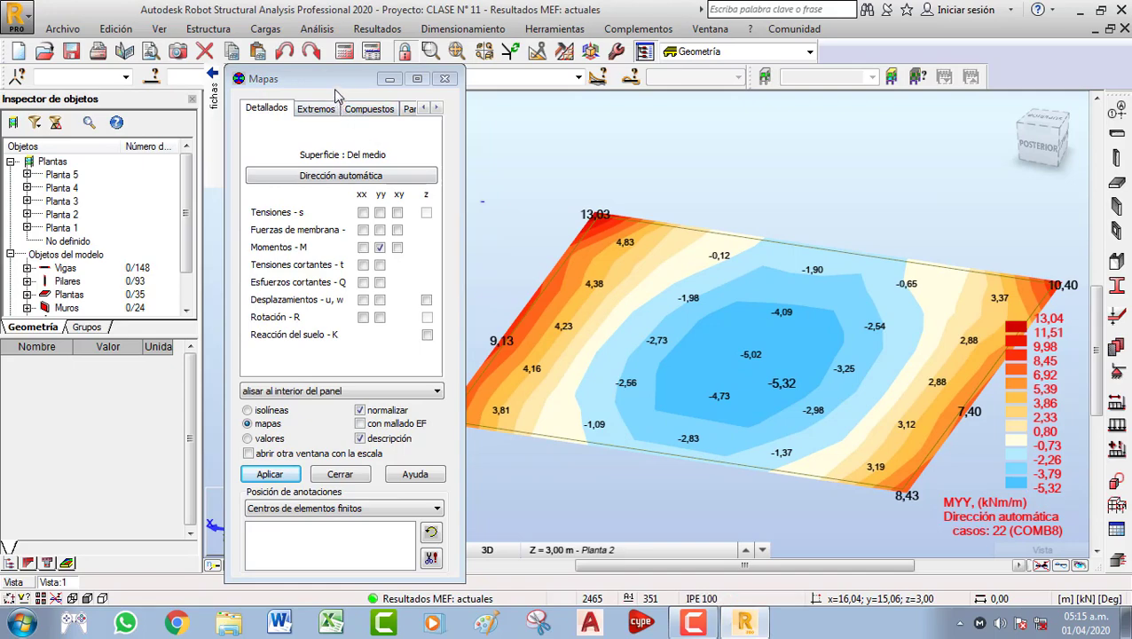
left_click_drag(313, 81, 395, 104)
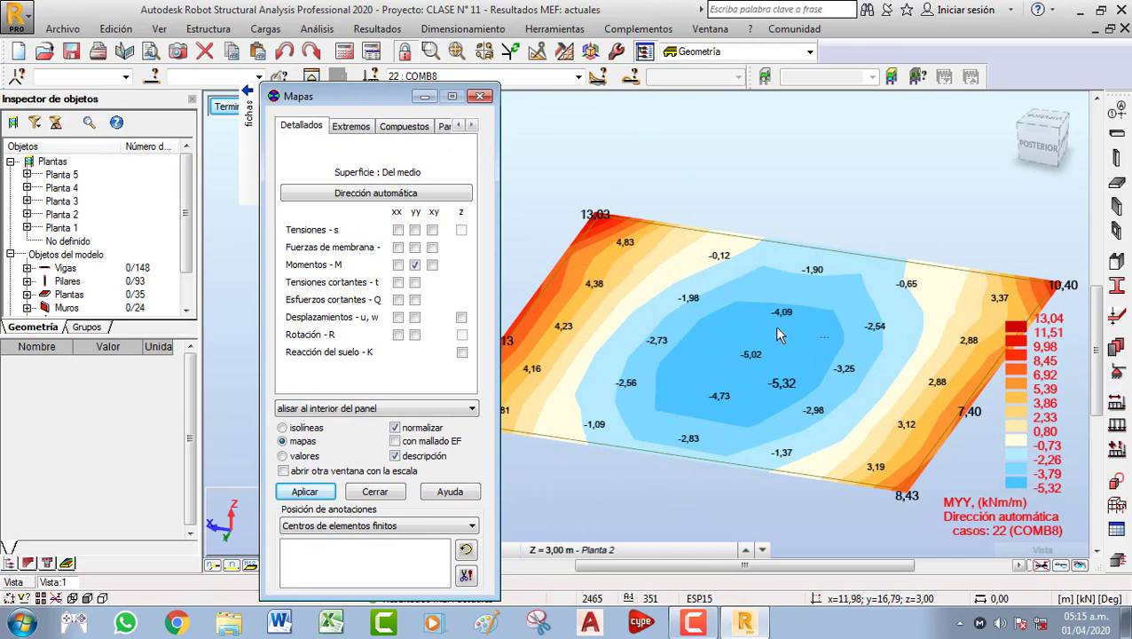
scroll(755, 259, "down", 3)
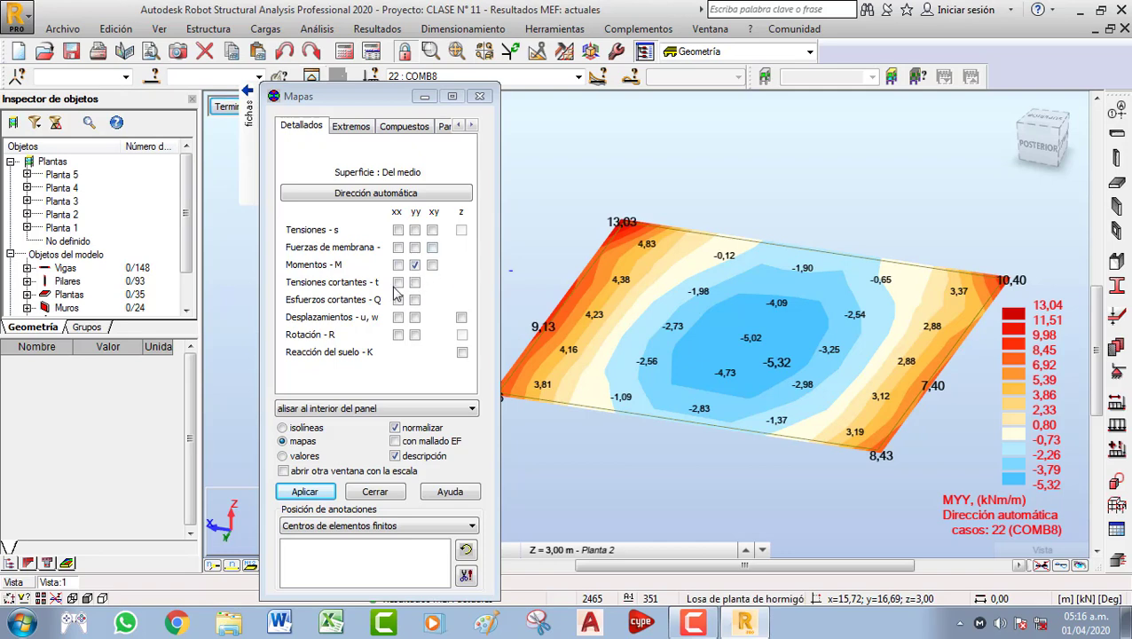
Examine the labelled yy moments across the whole slab against the colour scale
scroll(661, 297, "down", 3)
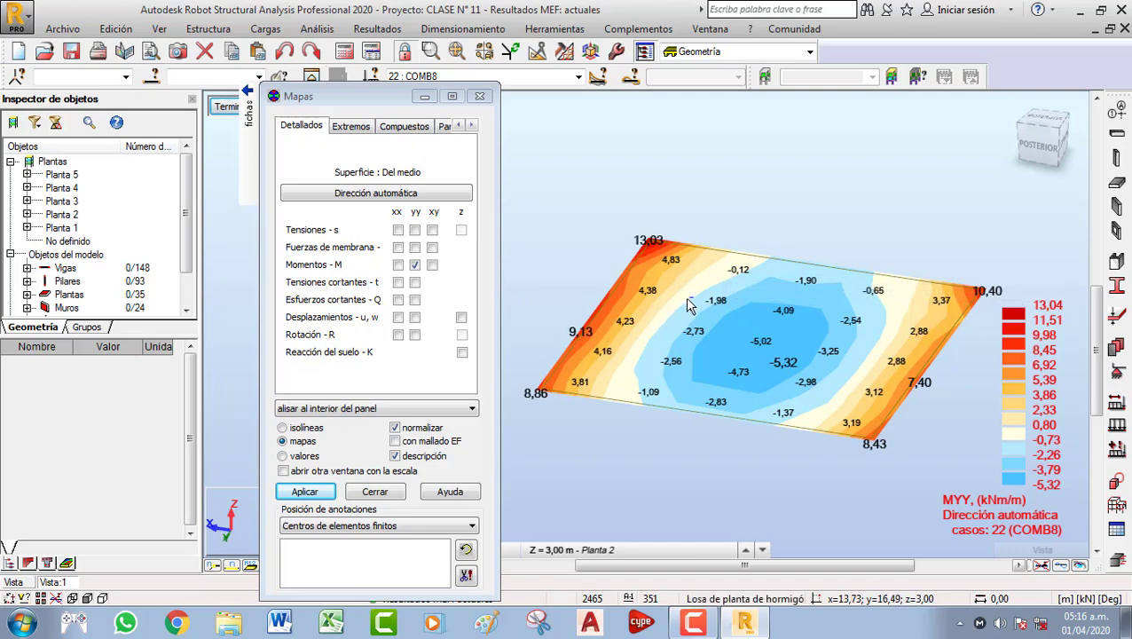
middle_click_drag(686, 277, 664, 283)
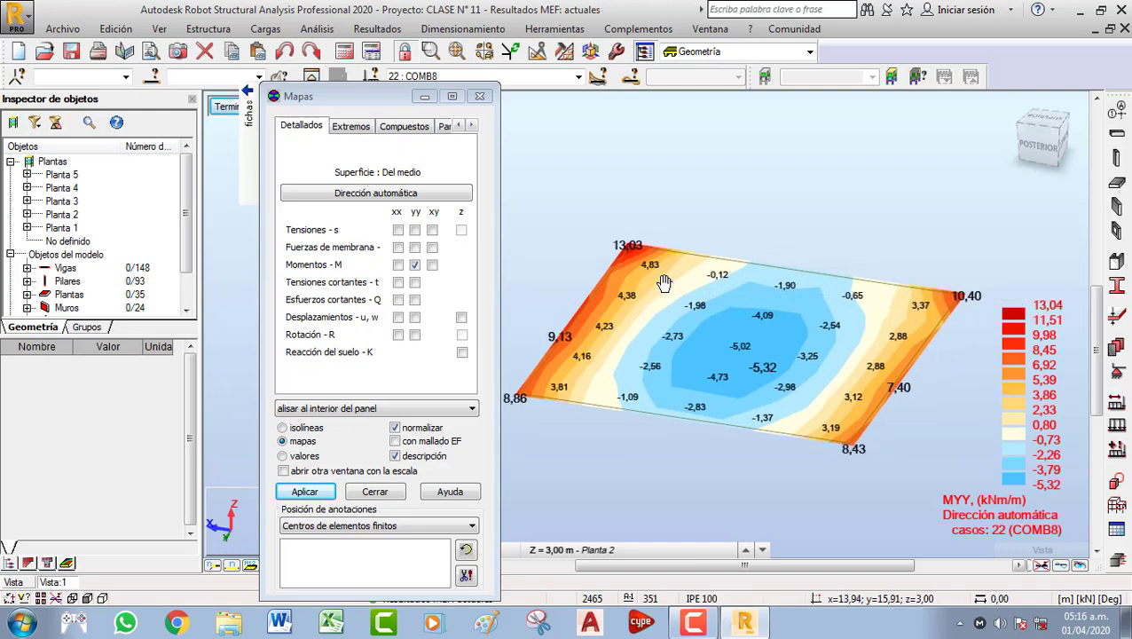
left_click_drag(374, 103, 355, 83)
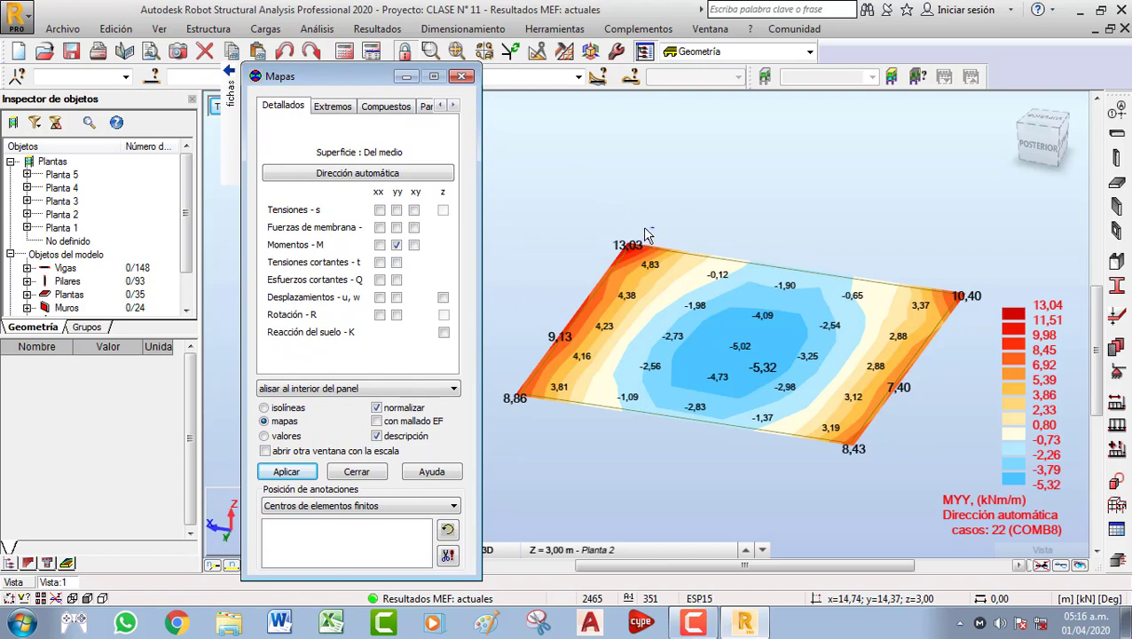
middle_click_drag(645, 228, 632, 197)
scroll(679, 238, "down", 1)
middle_click_drag(686, 242, 653, 238)
scroll(670, 250, "up", 1)
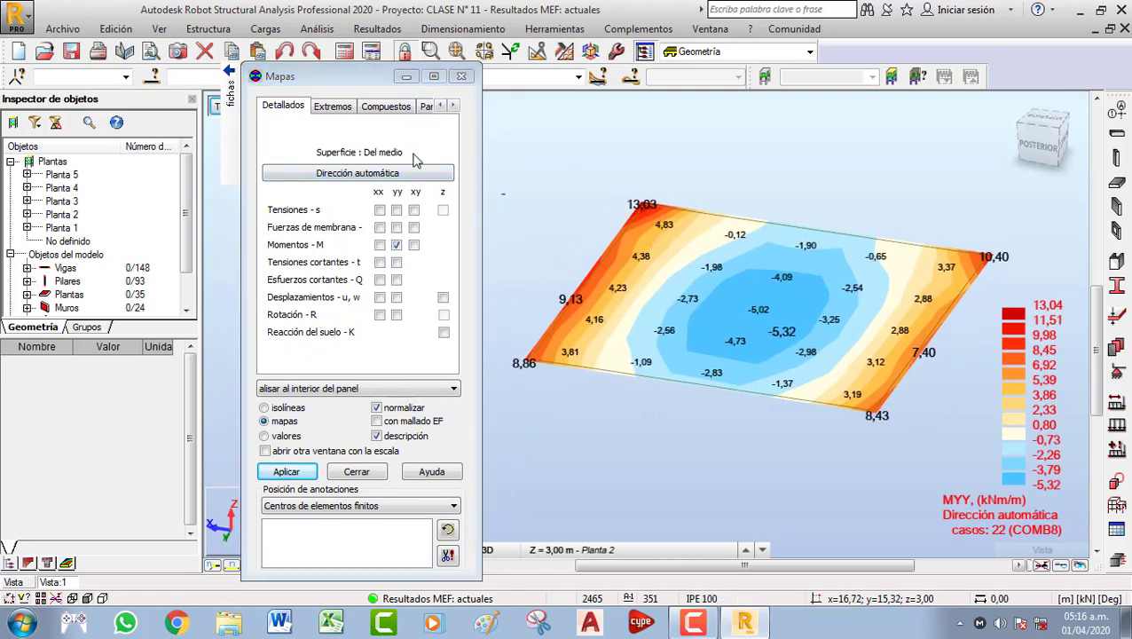
Set the surface selection for the map stresses to superior and apply it
left_click(453, 106)
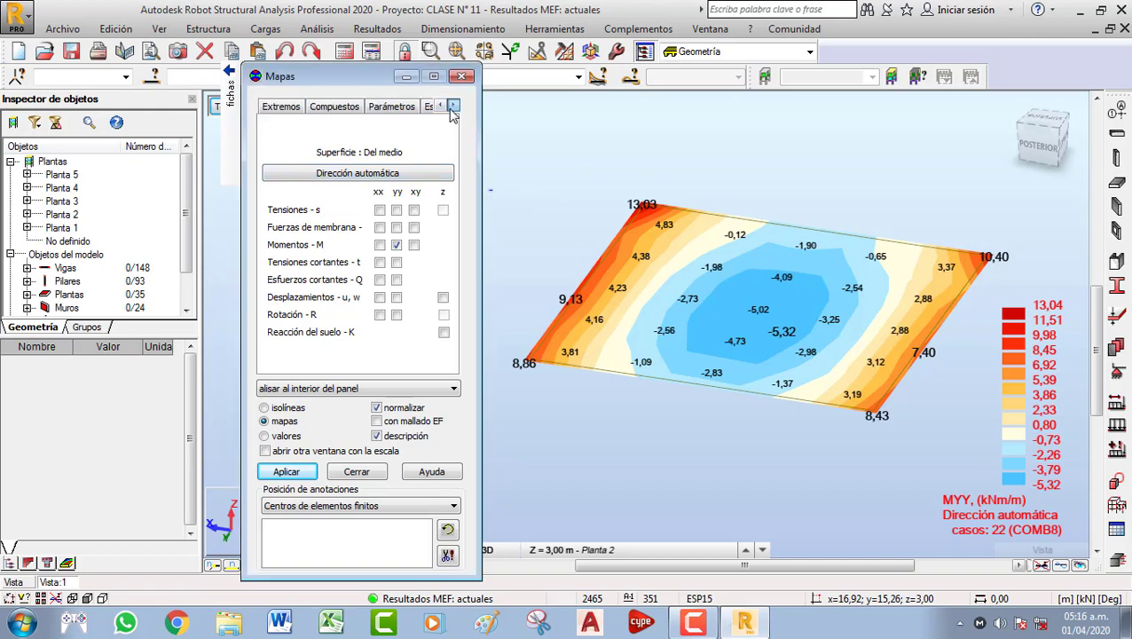
left_click(454, 106)
left_click(331, 109)
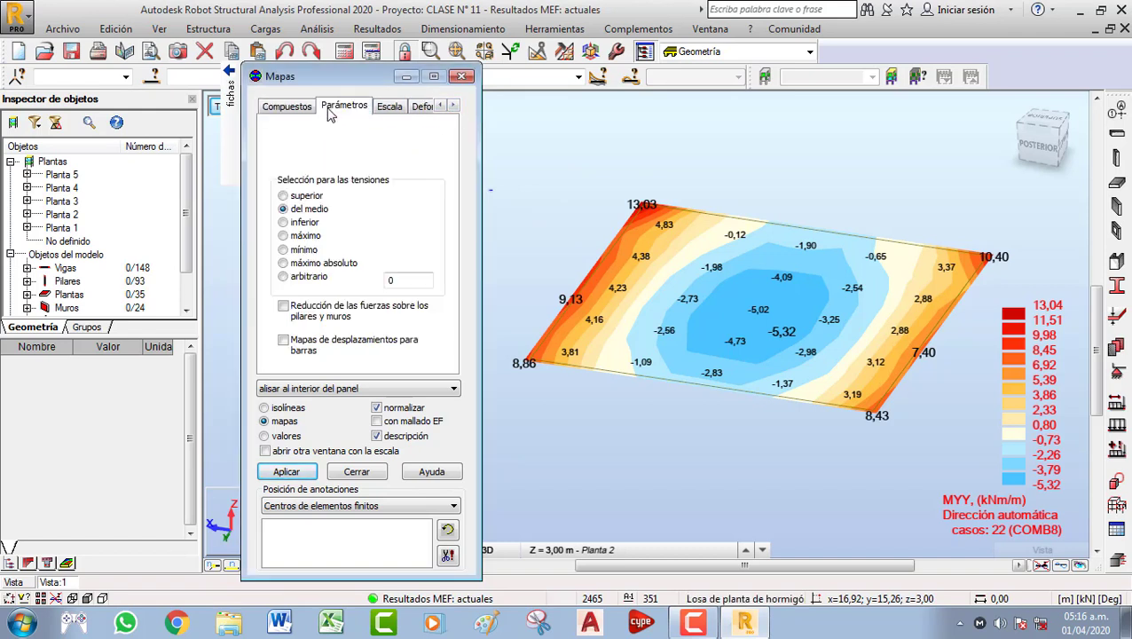
left_click(286, 197)
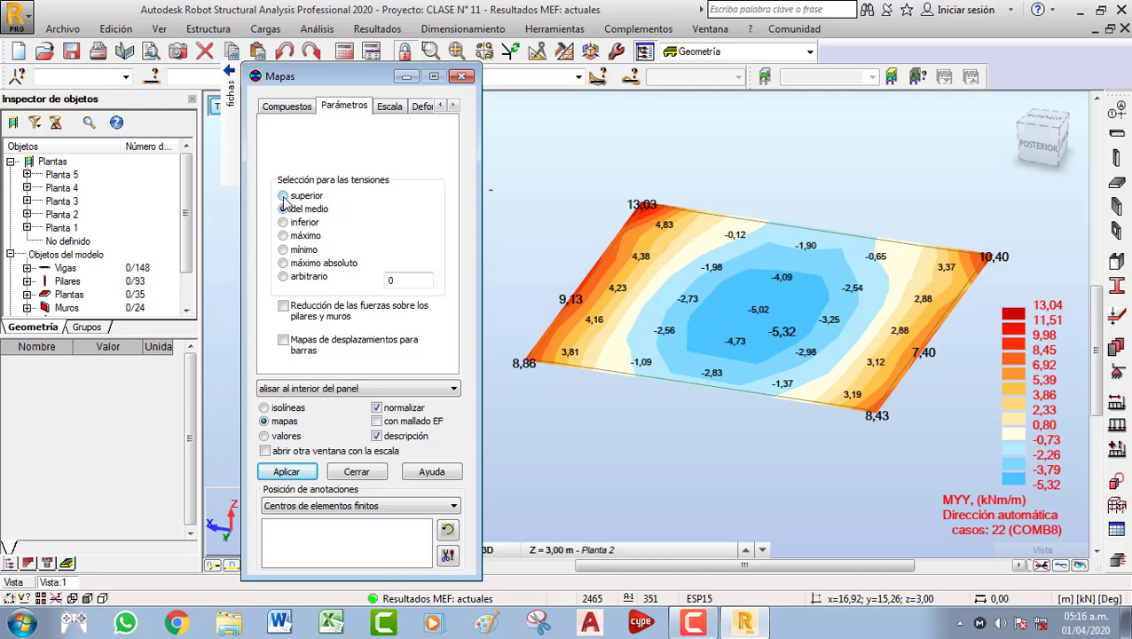
left_click(291, 471)
Reapply the detailed yy moment map for the superior surface and switch it to the xx moments
mouse_move(229, 89)
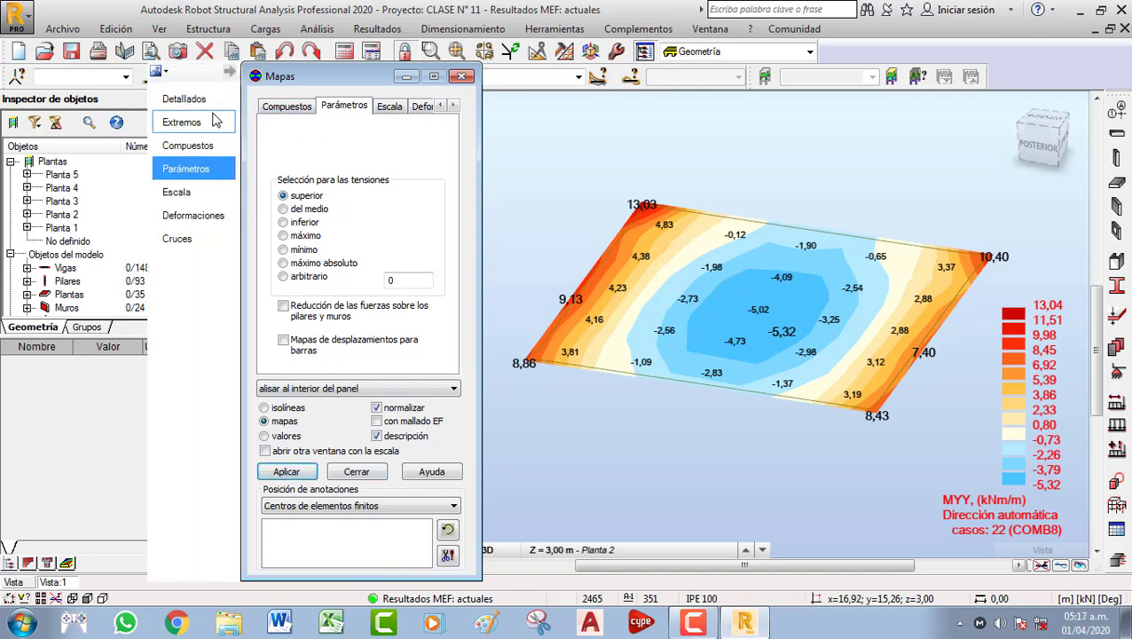
left_click(186, 99)
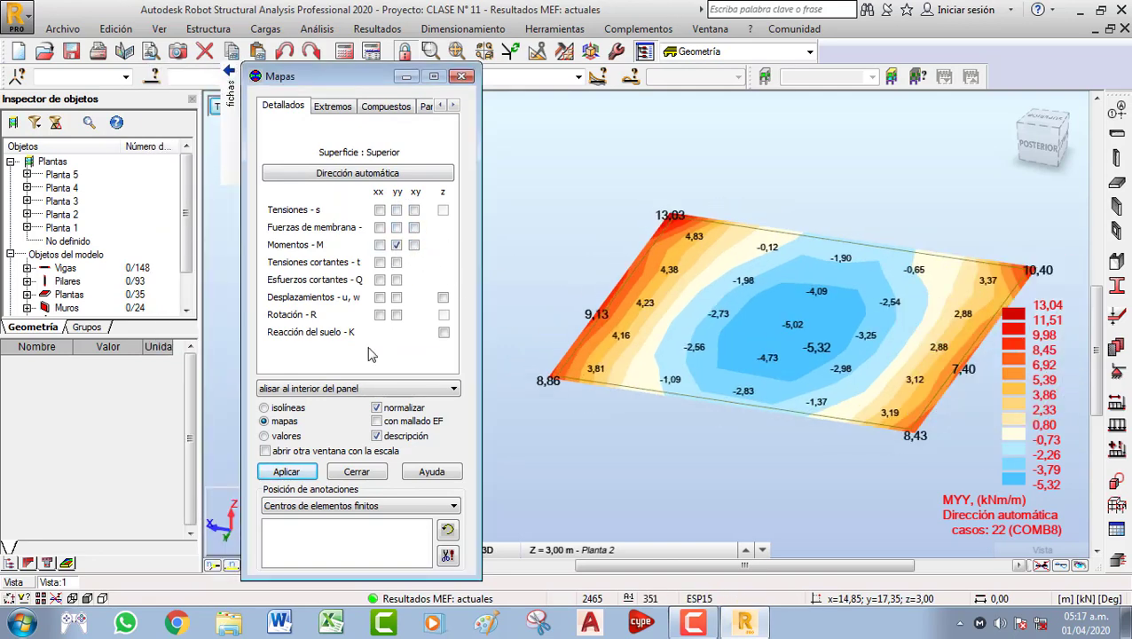
left_click(308, 478)
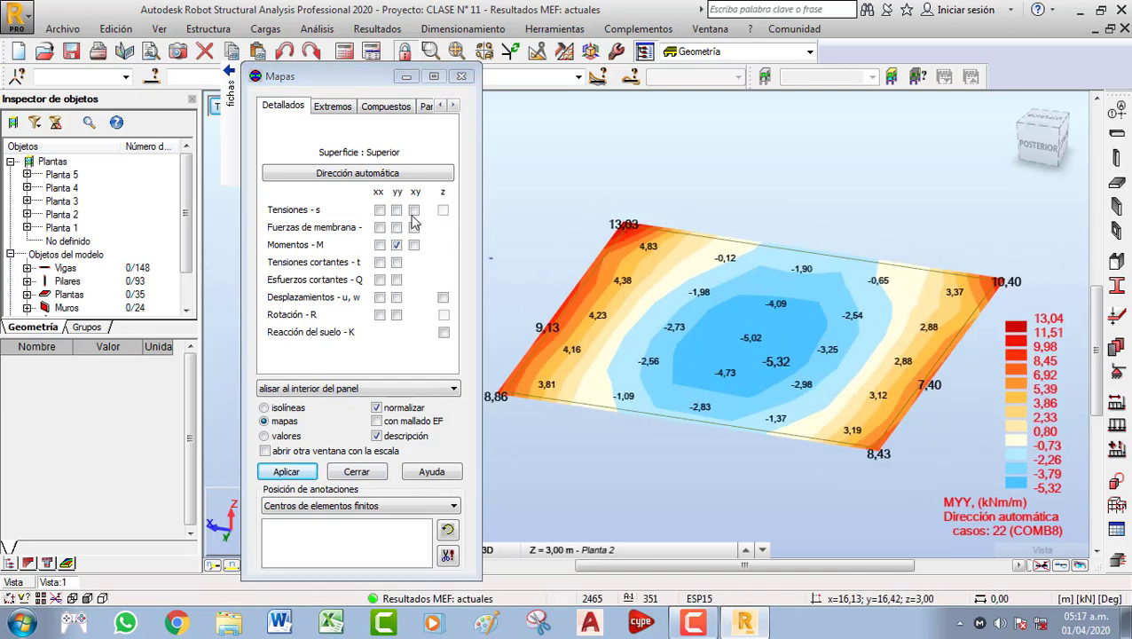
left_click(379, 245)
left_click(293, 473)
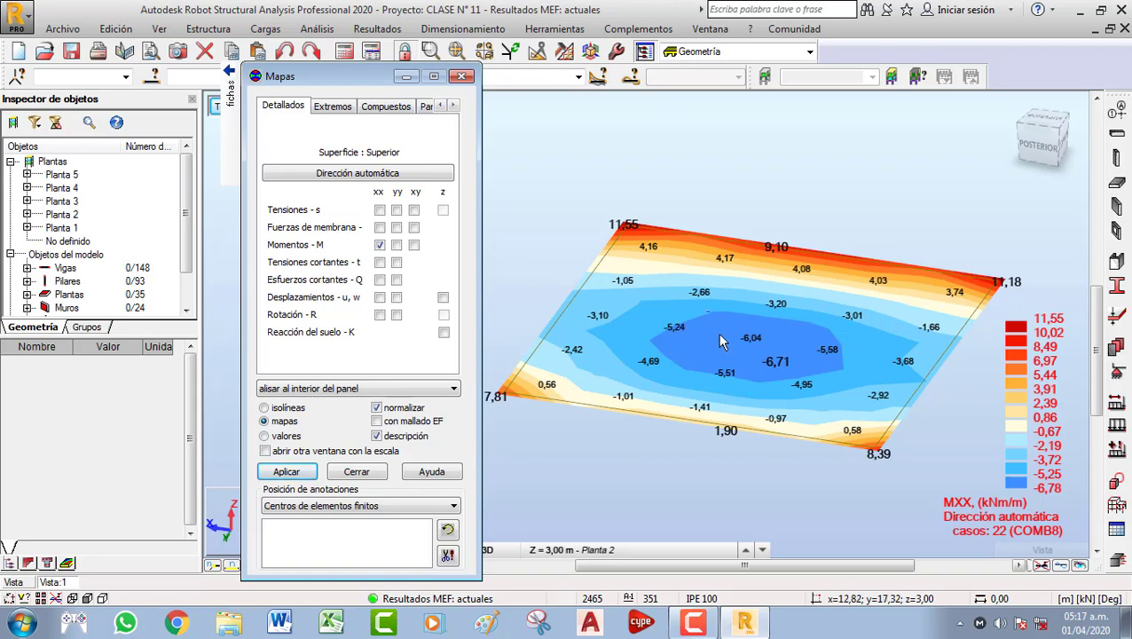
Set the surface selection for the map stresses to inferior and apply it
left_click(453, 105)
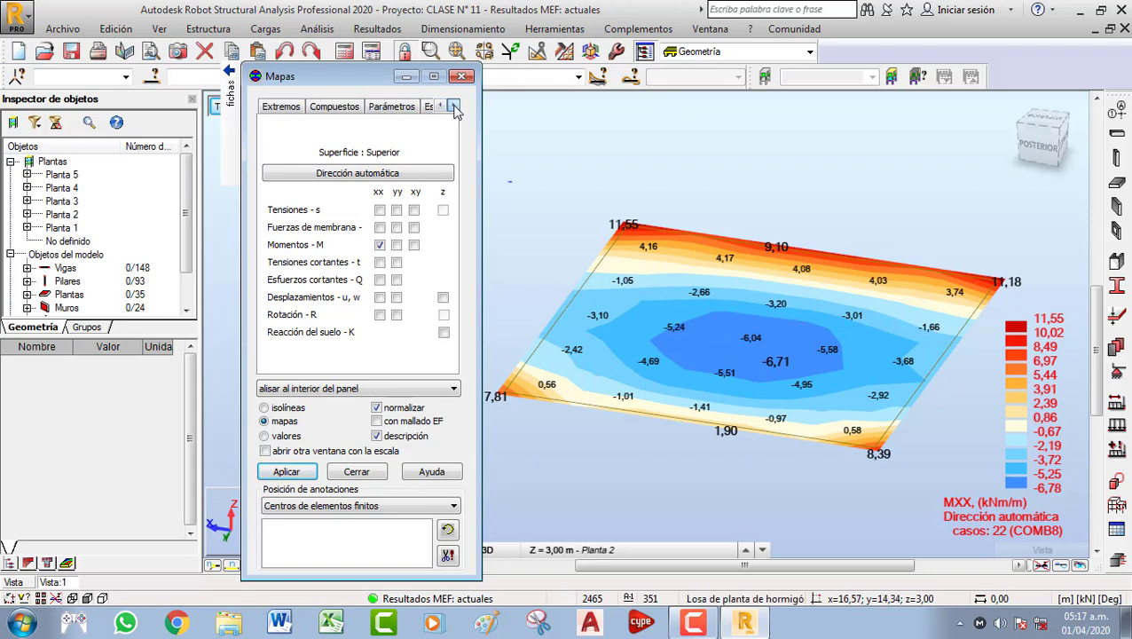
left_click(380, 106)
left_click(298, 226)
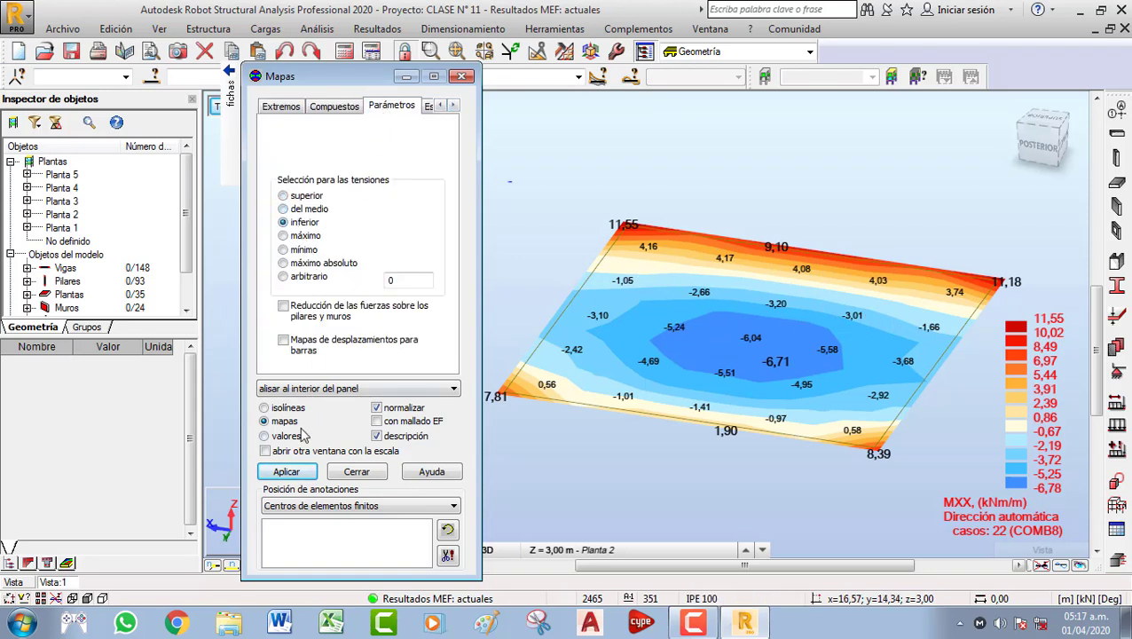
left_click(293, 471)
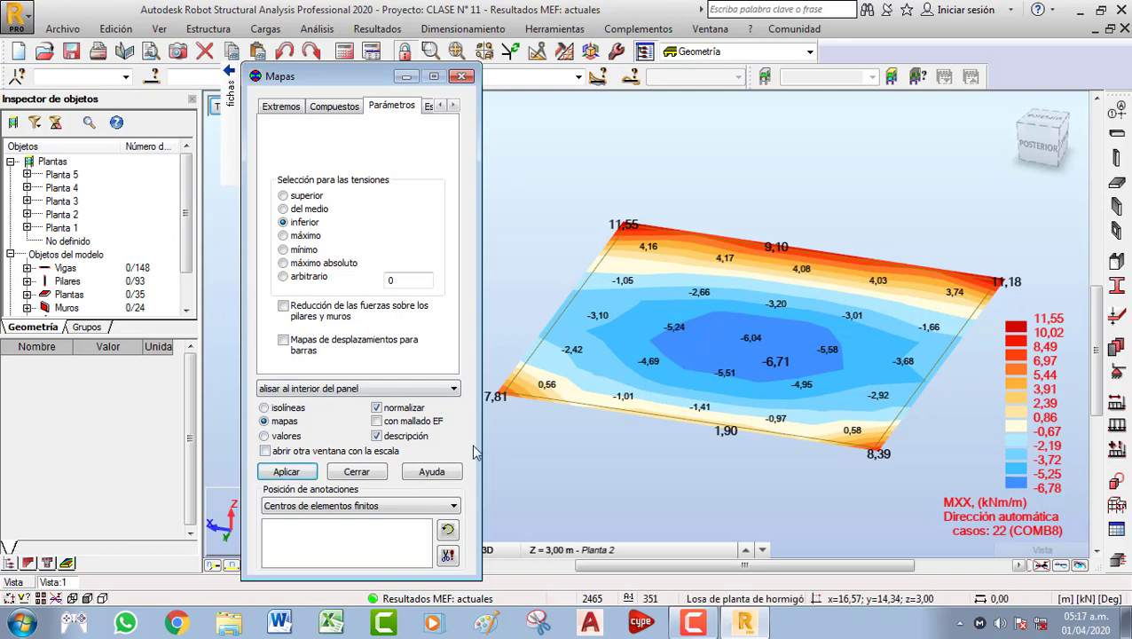
left_click(284, 470)
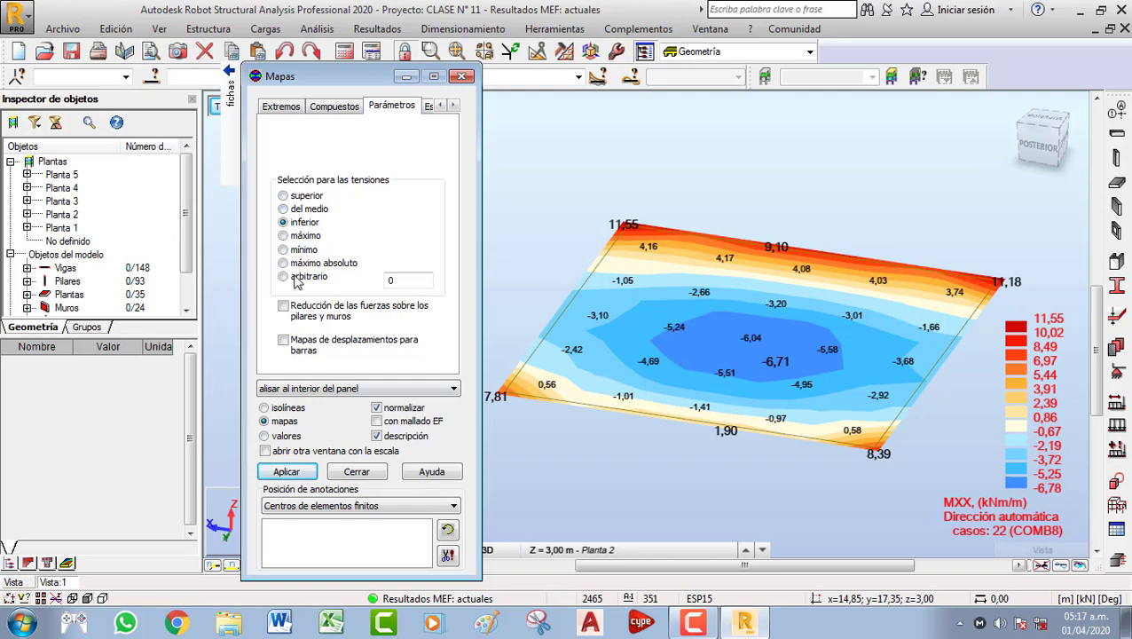
Display the detailed map of the yy moments for the inferior surface
left_click(229, 105)
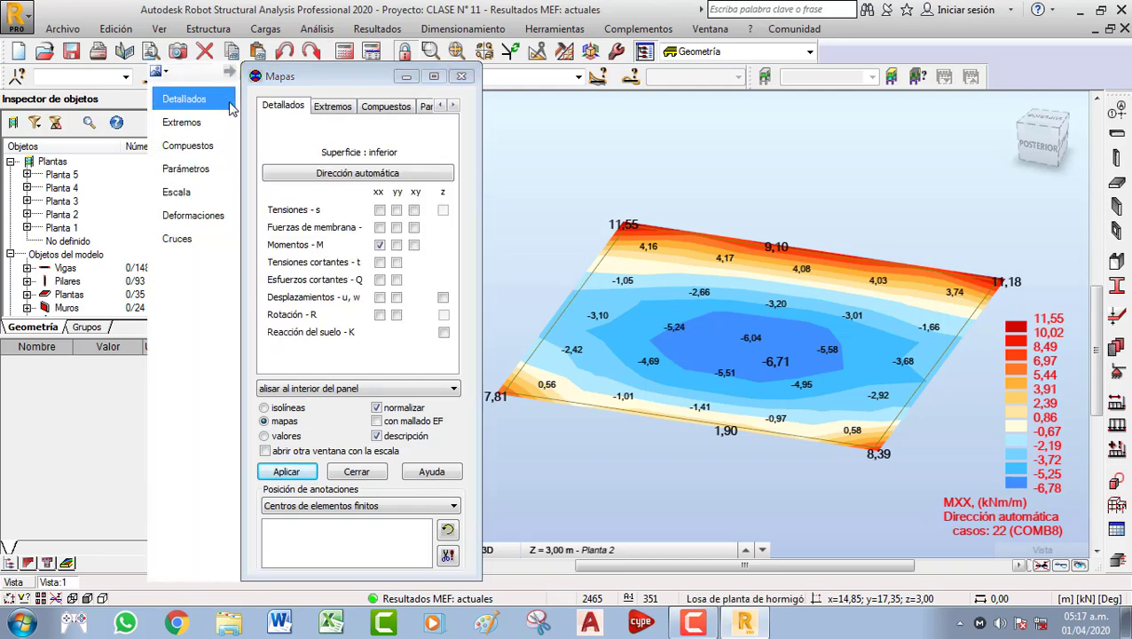
left_click(396, 245)
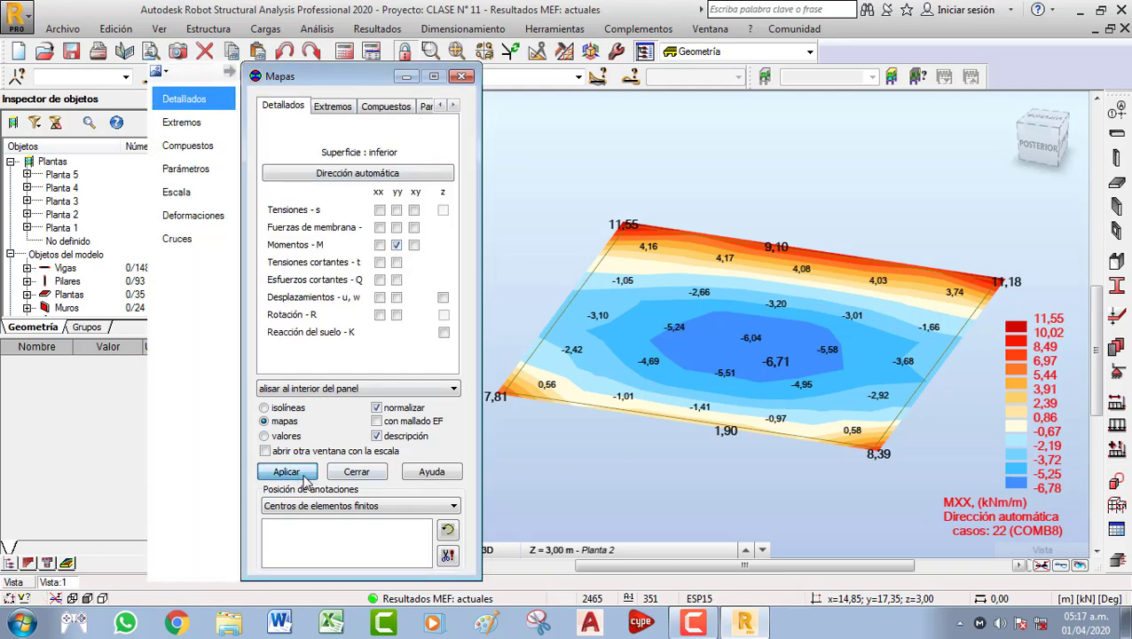
left_click(305, 476)
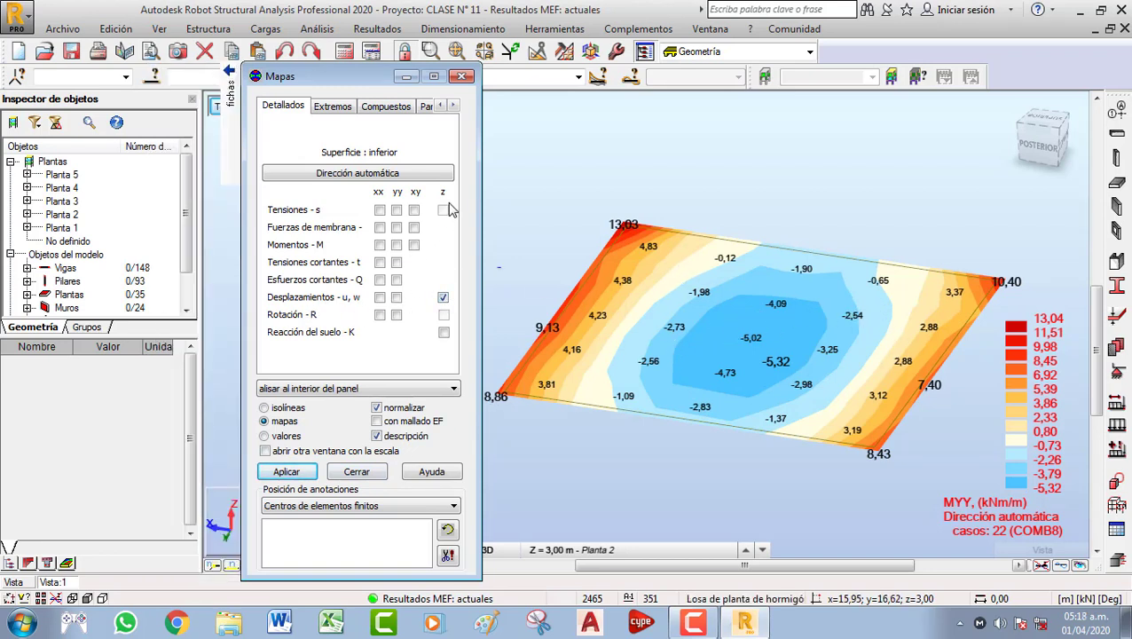
Display the labelled map of the slab's z displacements, close the map settings and examine the slab
left_click(288, 472)
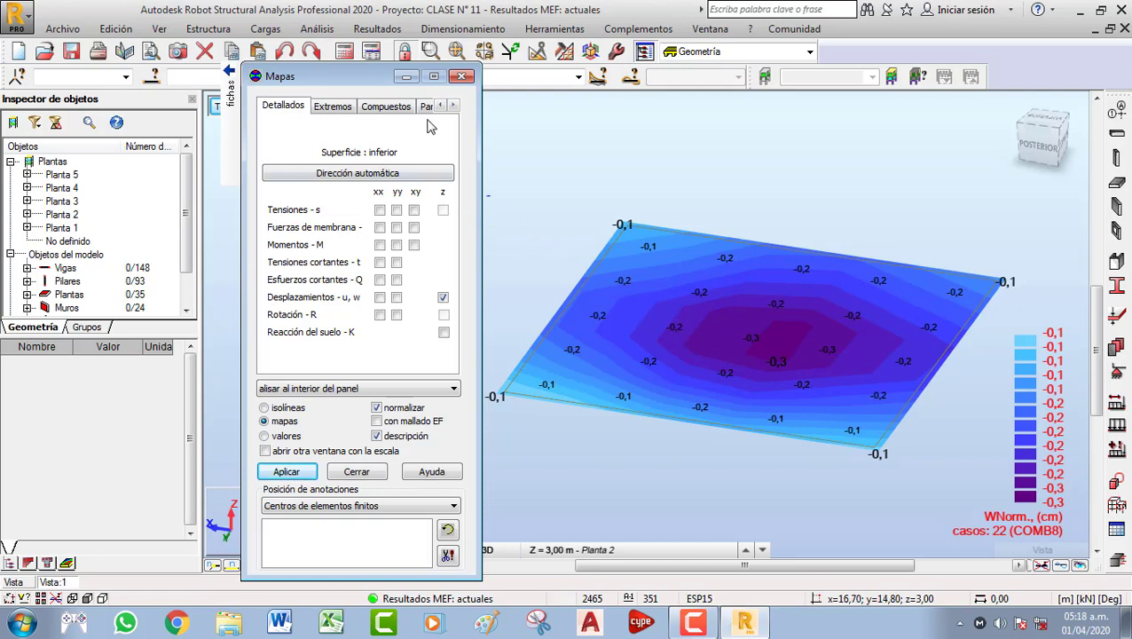
left_click(461, 78)
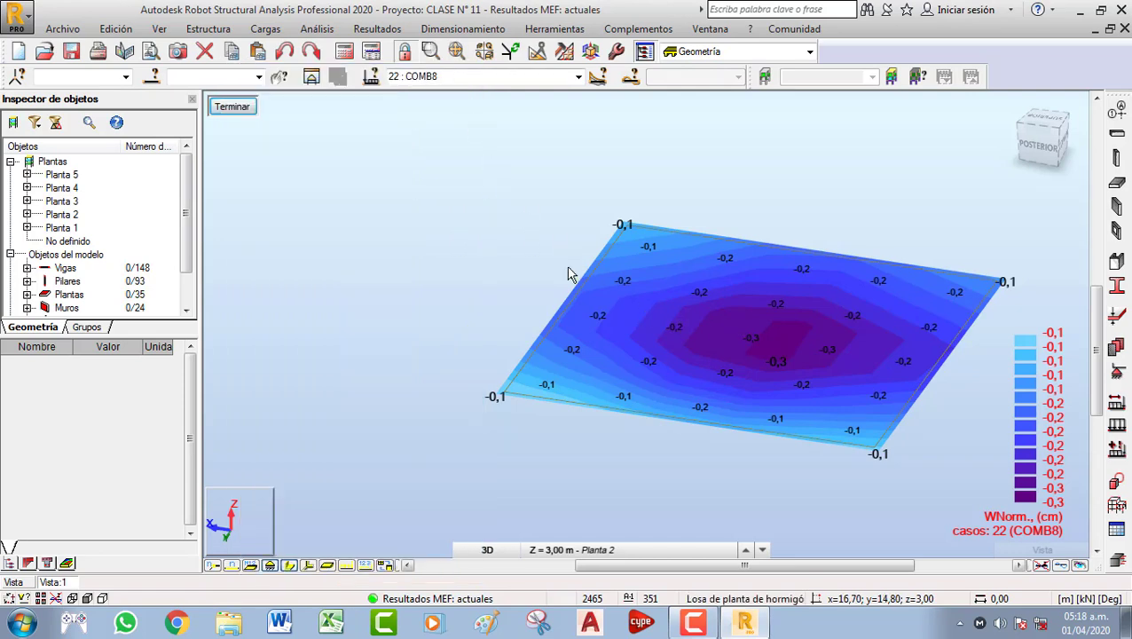
scroll(569, 268, "down", 2)
middle_click_drag(569, 273, 448, 273)
scroll(460, 273, "up", 1)
scroll(462, 280, "up", 1)
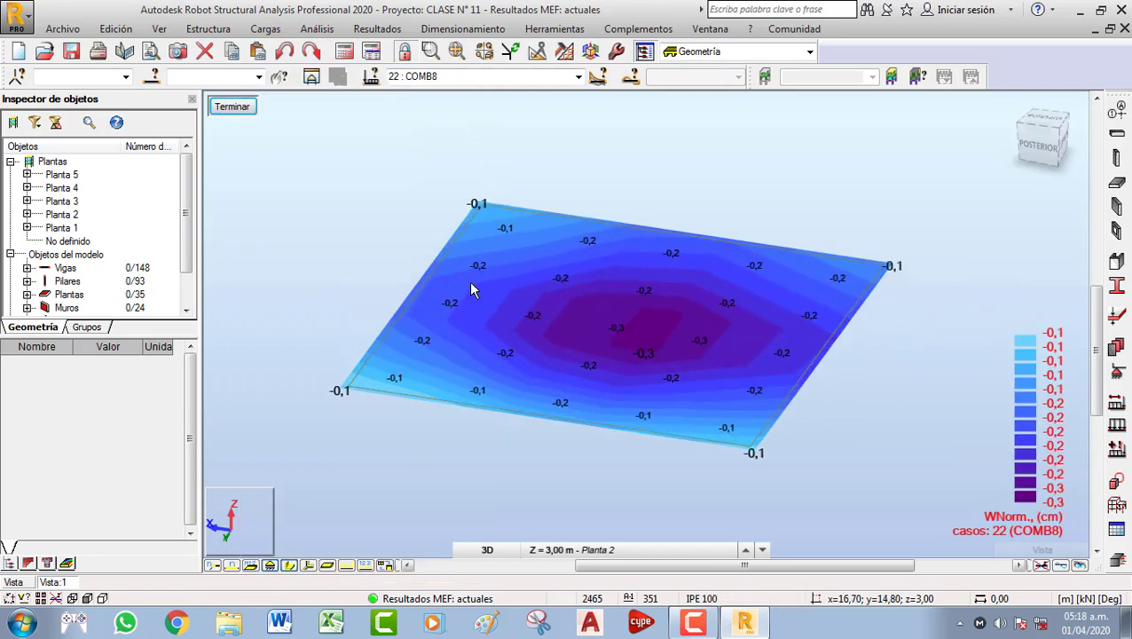
middle_click_drag(527, 309, 502, 317)
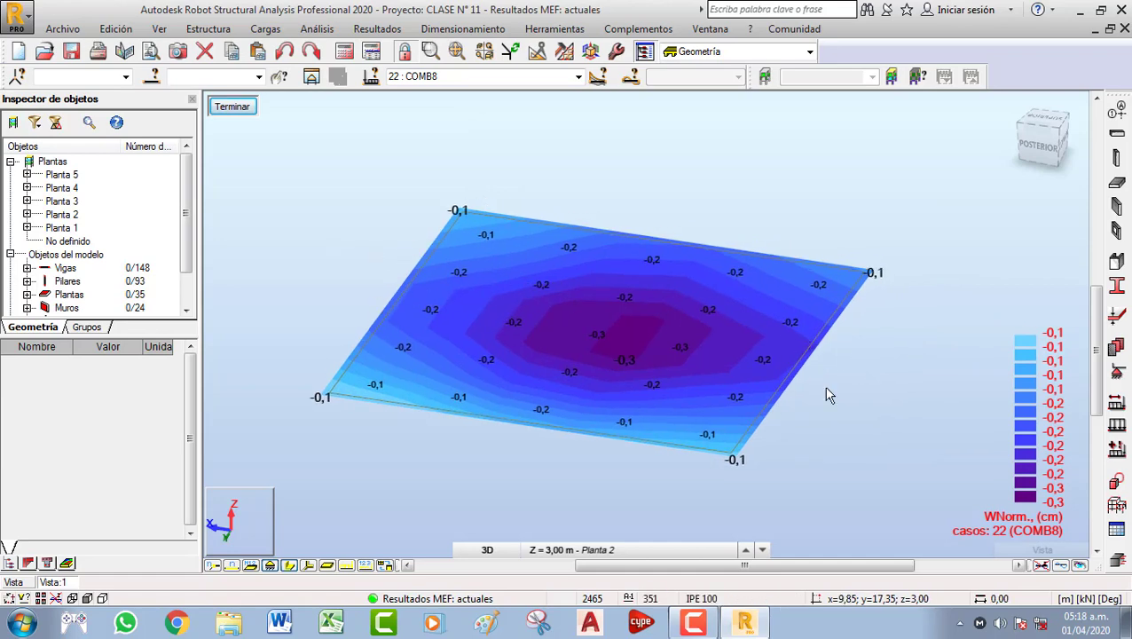
Turn off the z displacement map on the slab and close the panel map settings
left_click(377, 29)
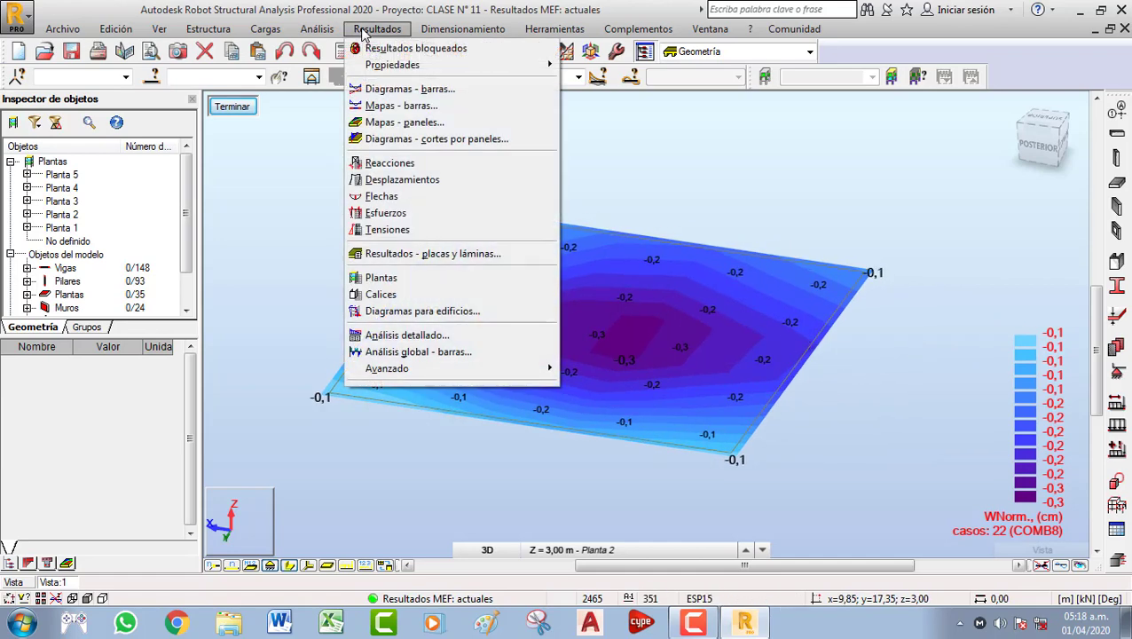
left_click(431, 125)
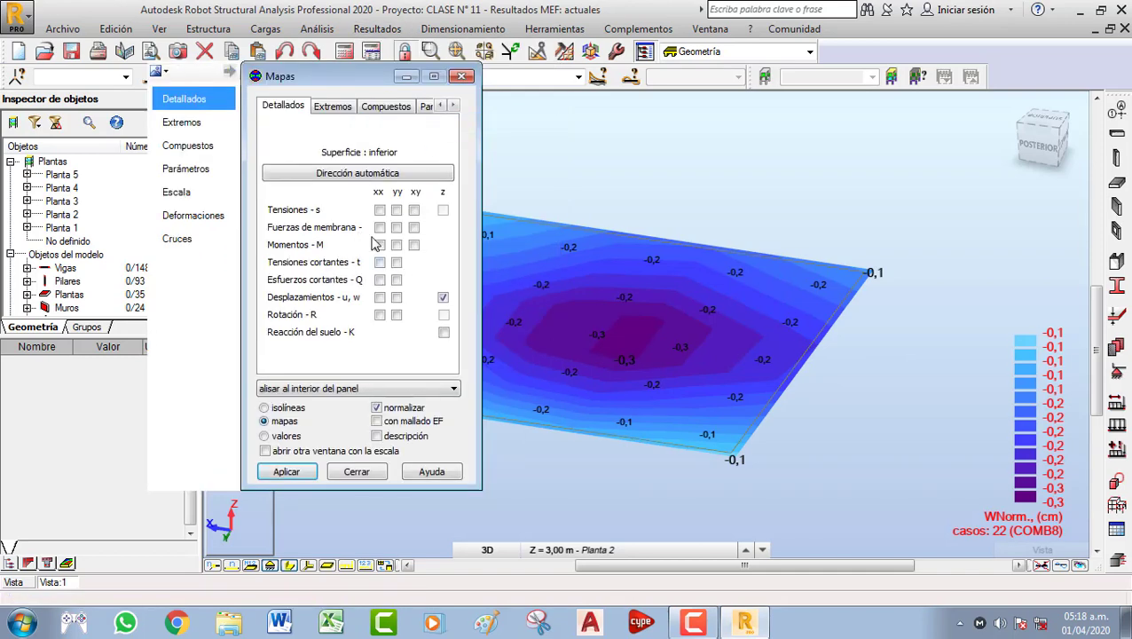
left_click(443, 299)
left_click(300, 478)
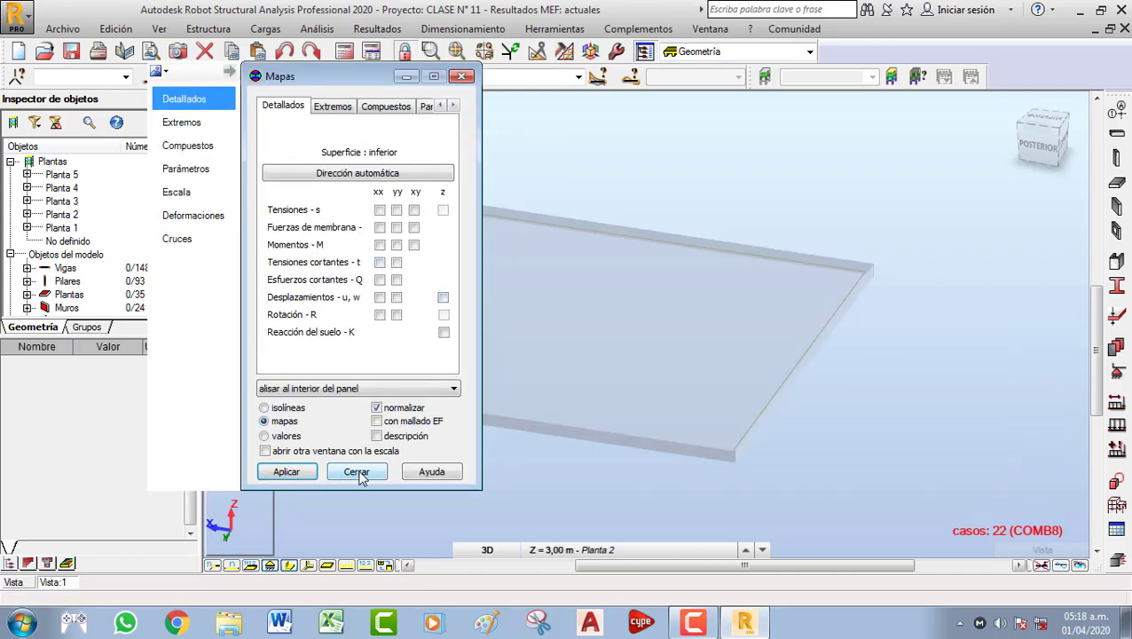
left_click(406, 77)
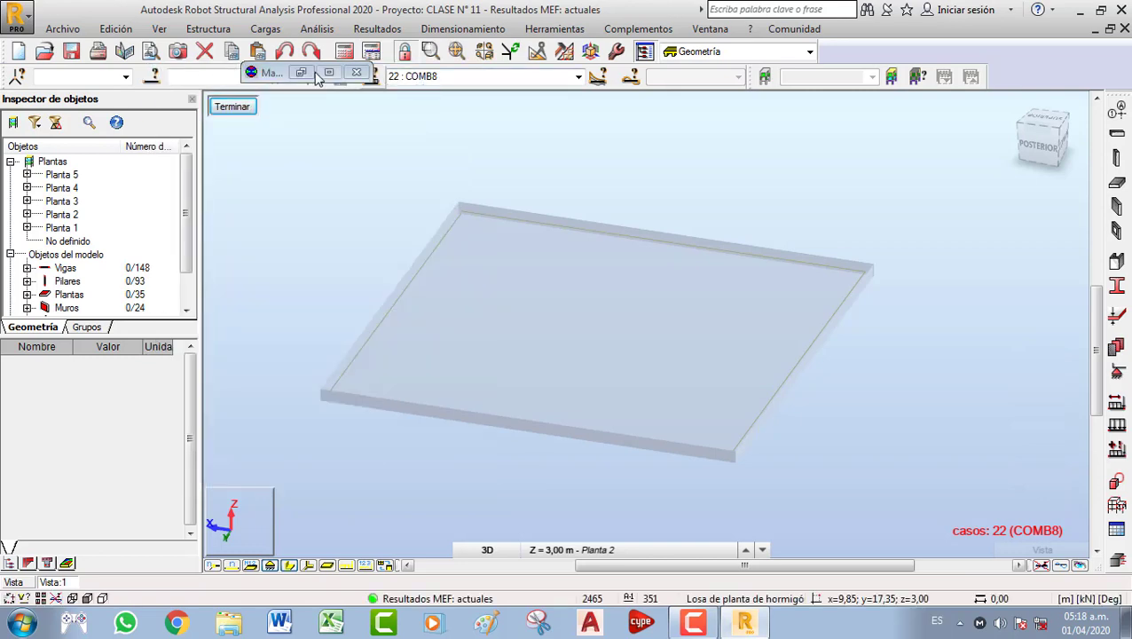
left_click(459, 77)
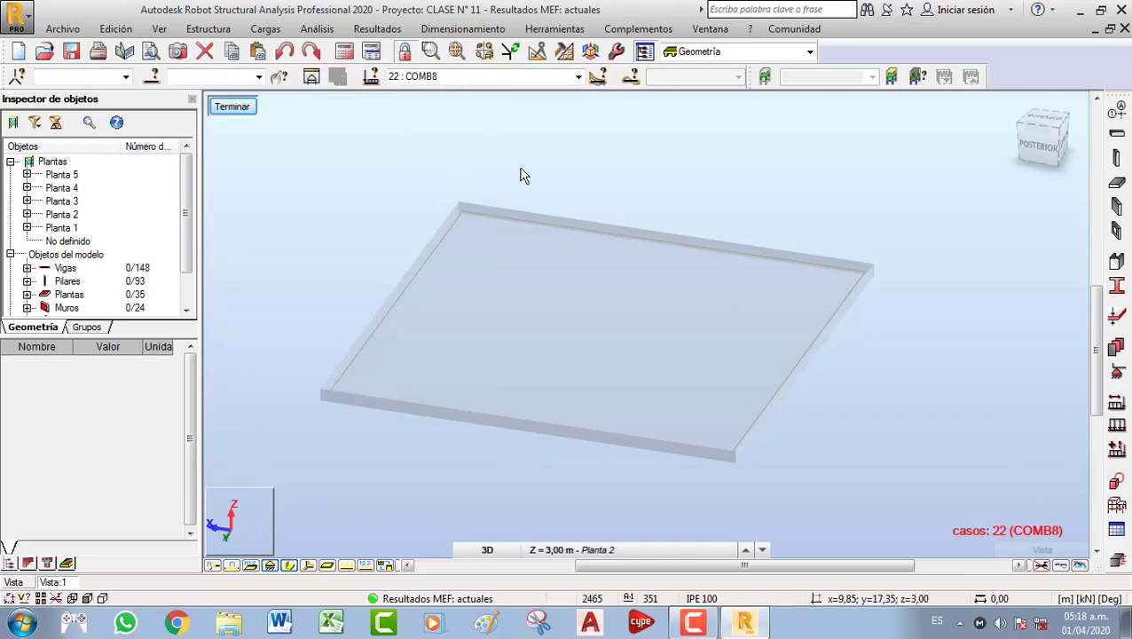
Open the panel cut diagrams settings and arrange them beside the slab so both are visible
scroll(431, 279, "down", 2)
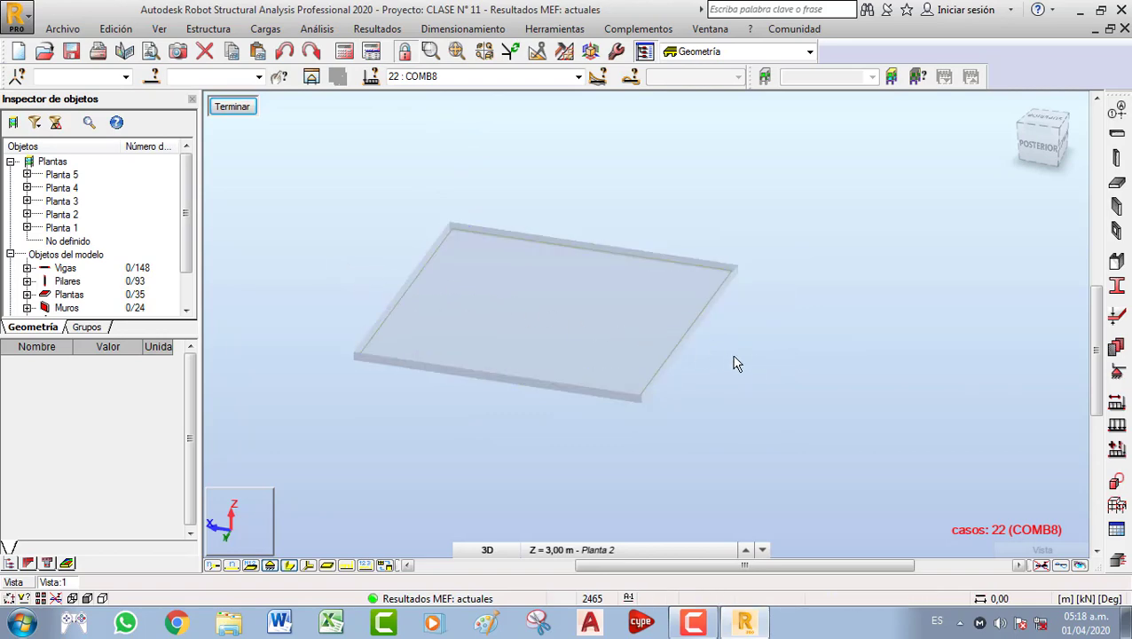
left_click(378, 28)
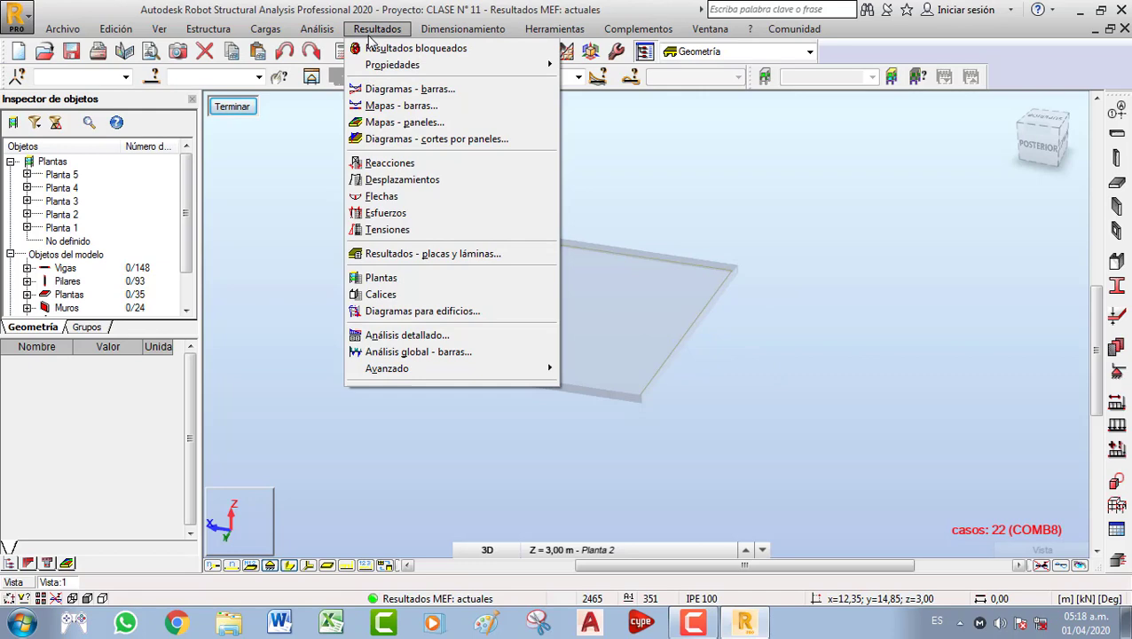
left_click(448, 140)
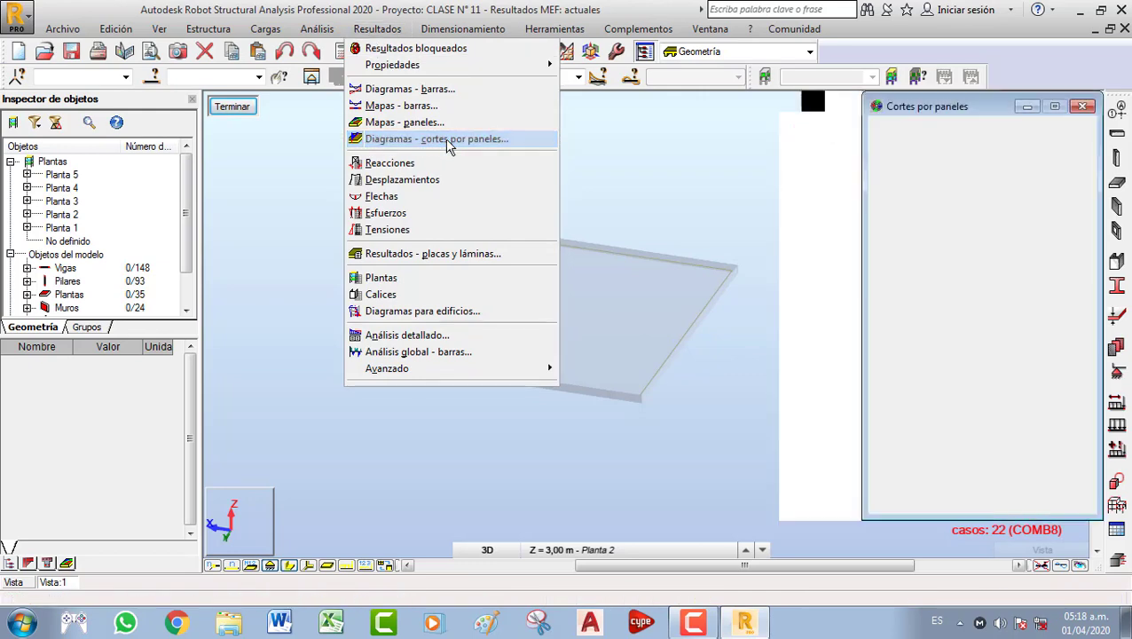
left_click_drag(897, 101, 291, 121)
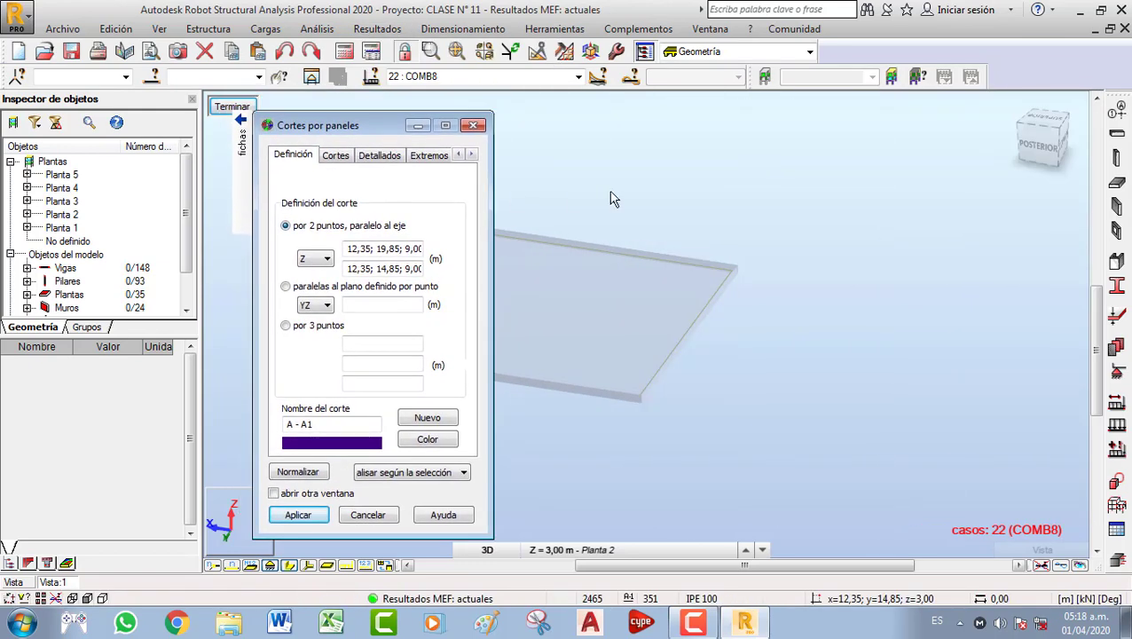
middle_click_drag(614, 191, 746, 194)
middle_click_drag(667, 206, 730, 205)
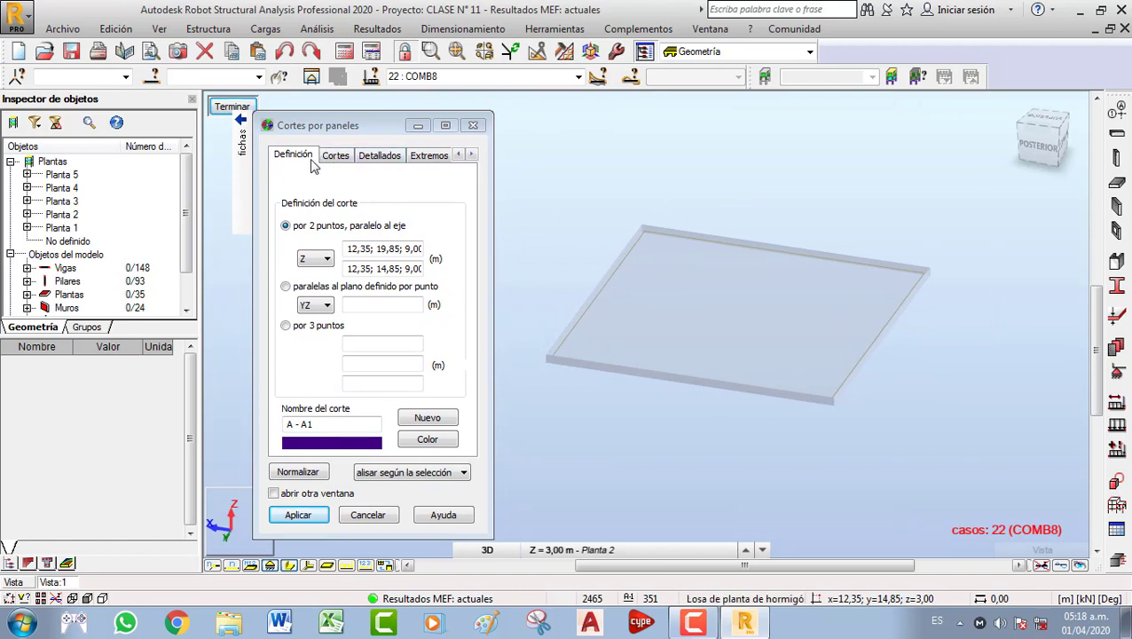
Examine the panel cut definition options: the cut name, the axis list, and the two-point and three-point coordinate fields
left_click(308, 425)
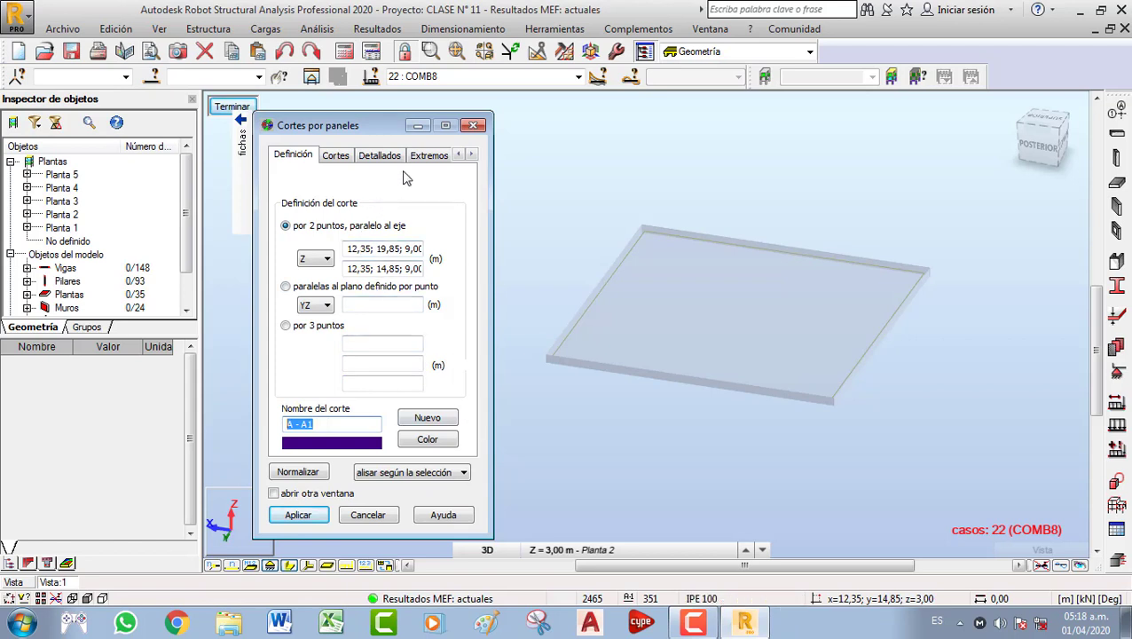
left_click(325, 261)
left_click(323, 261)
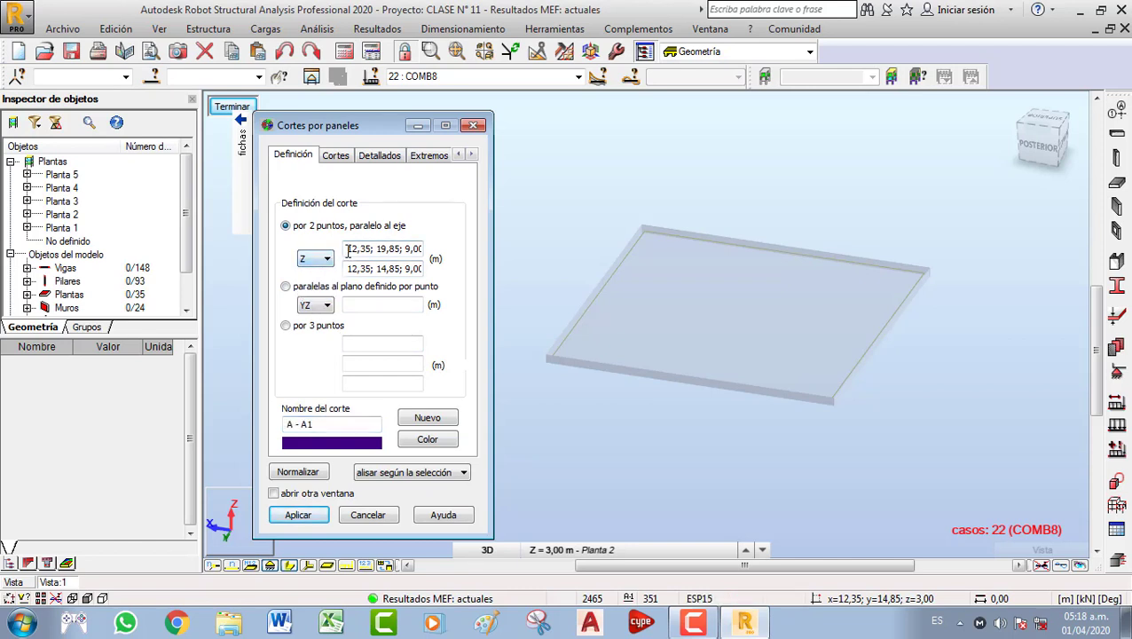
left_click_drag(348, 253, 450, 260)
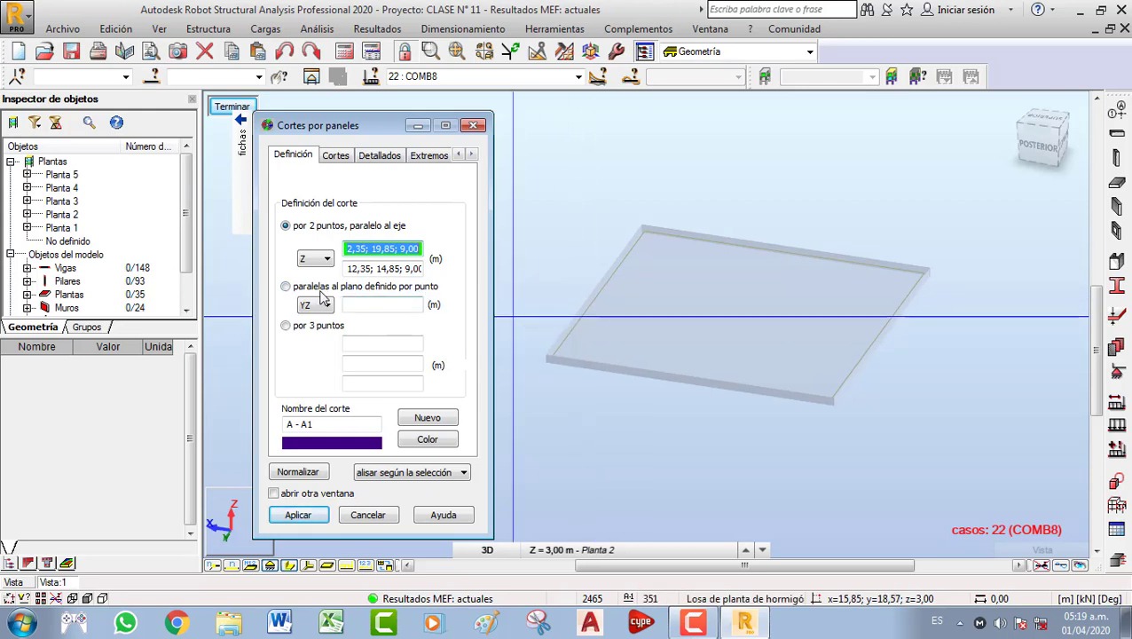
left_click_drag(362, 125, 332, 130)
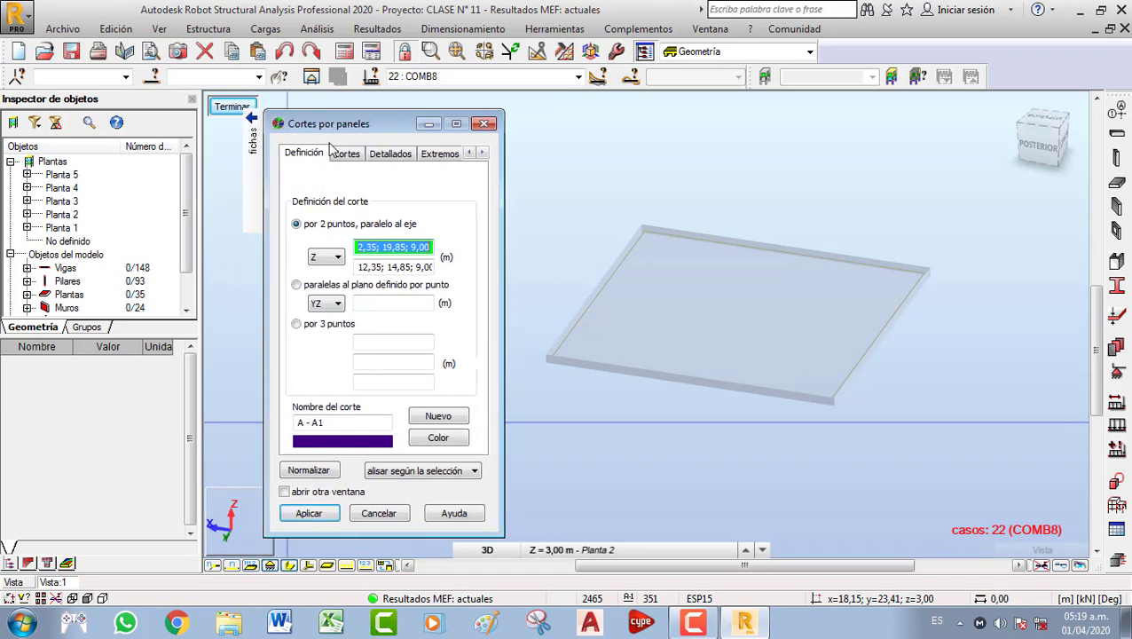
left_click(296, 324)
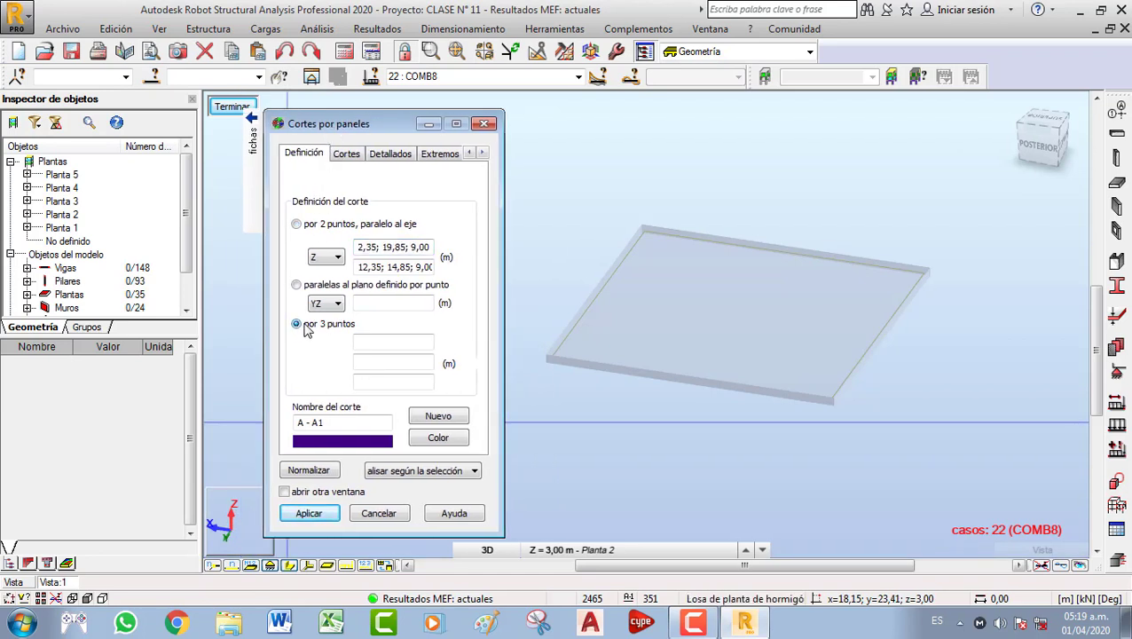
left_click(377, 342)
left_click(377, 361)
left_click(374, 382)
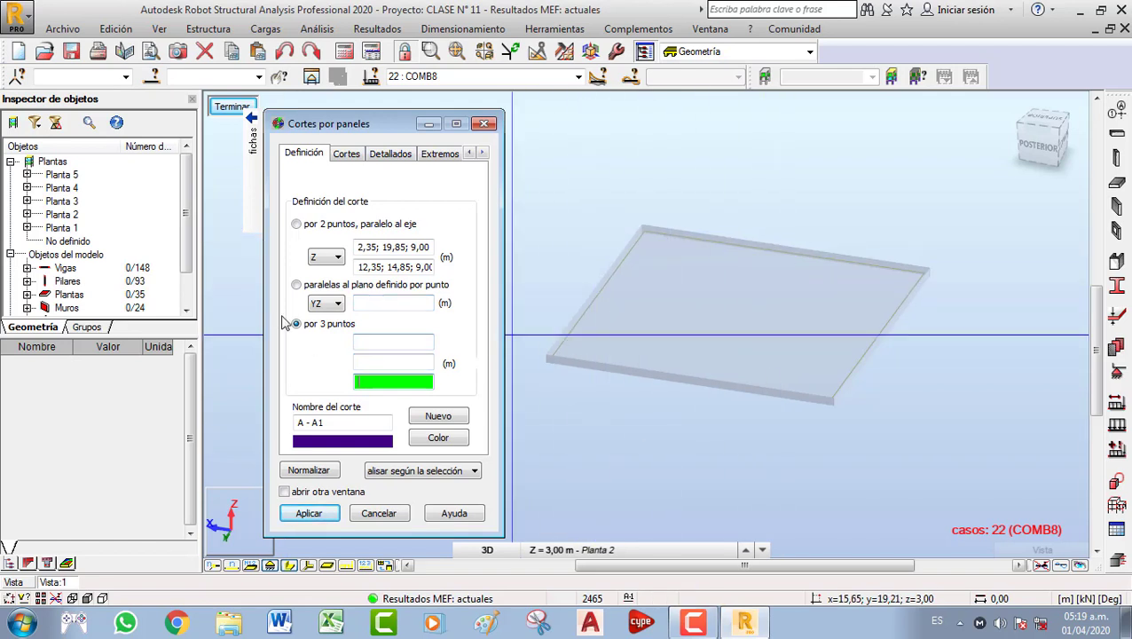
Define the panel cut parallel to the XZ plane through the slab edge's midpoint at 14,85; 17,35; 3,00
left_click(296, 285)
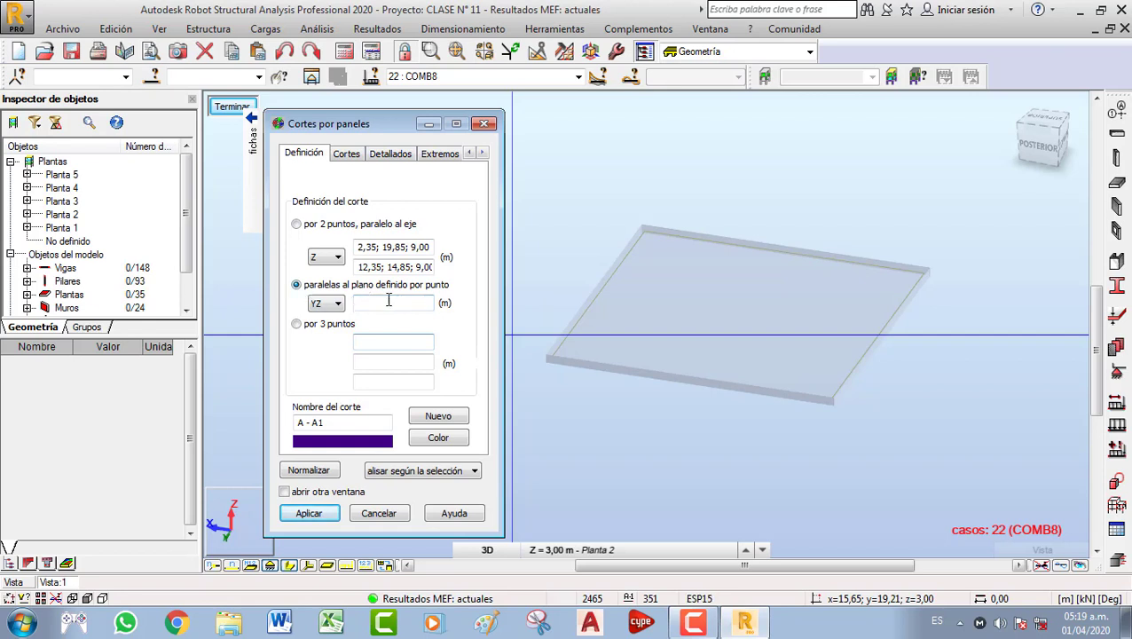
left_click_drag(397, 134, 406, 131)
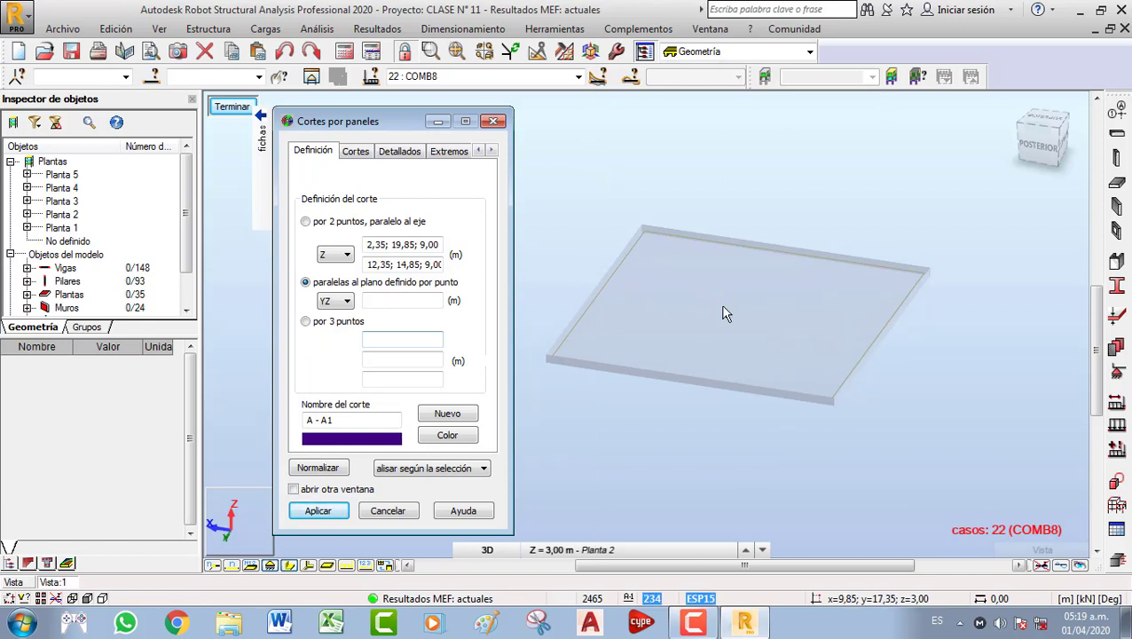
left_click(344, 303)
left_click(336, 324)
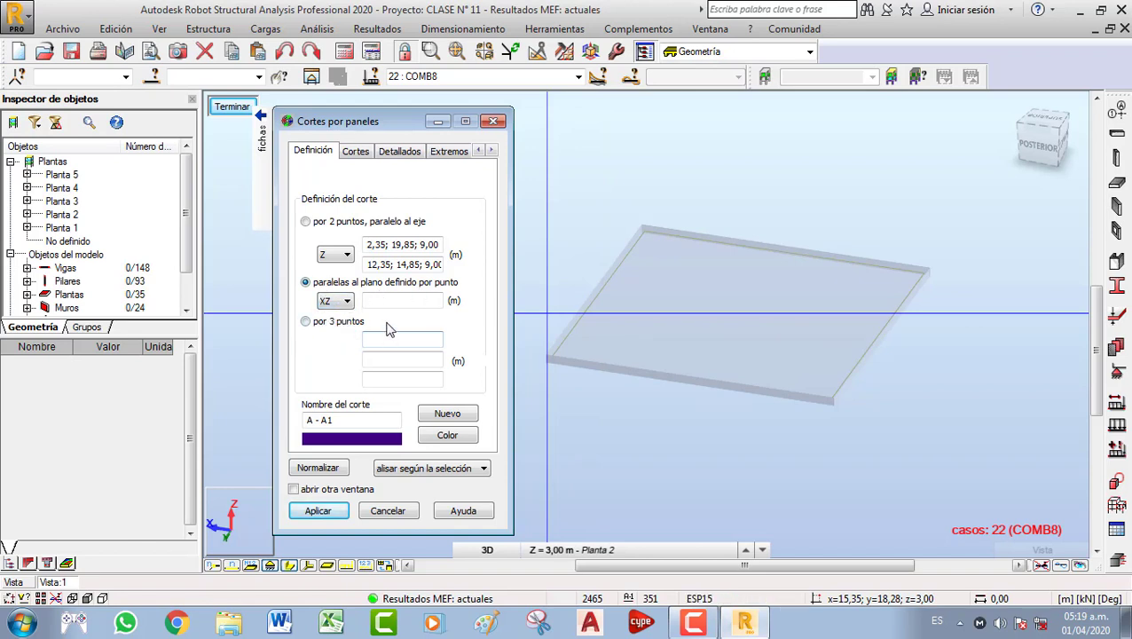
left_click(384, 301)
left_click(594, 298)
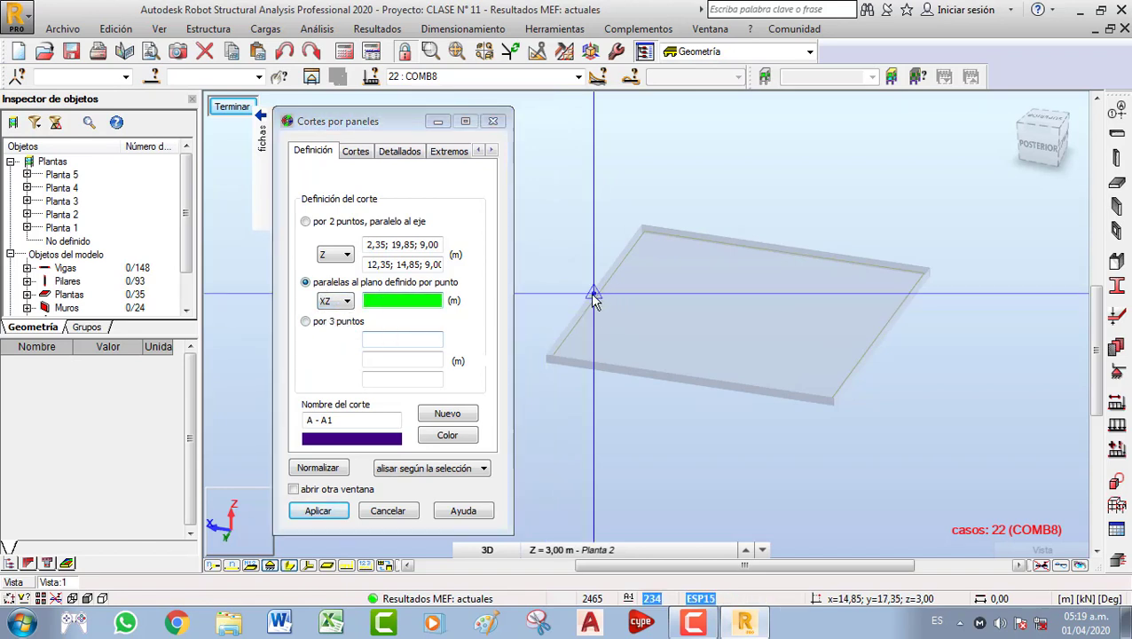
left_click(321, 510)
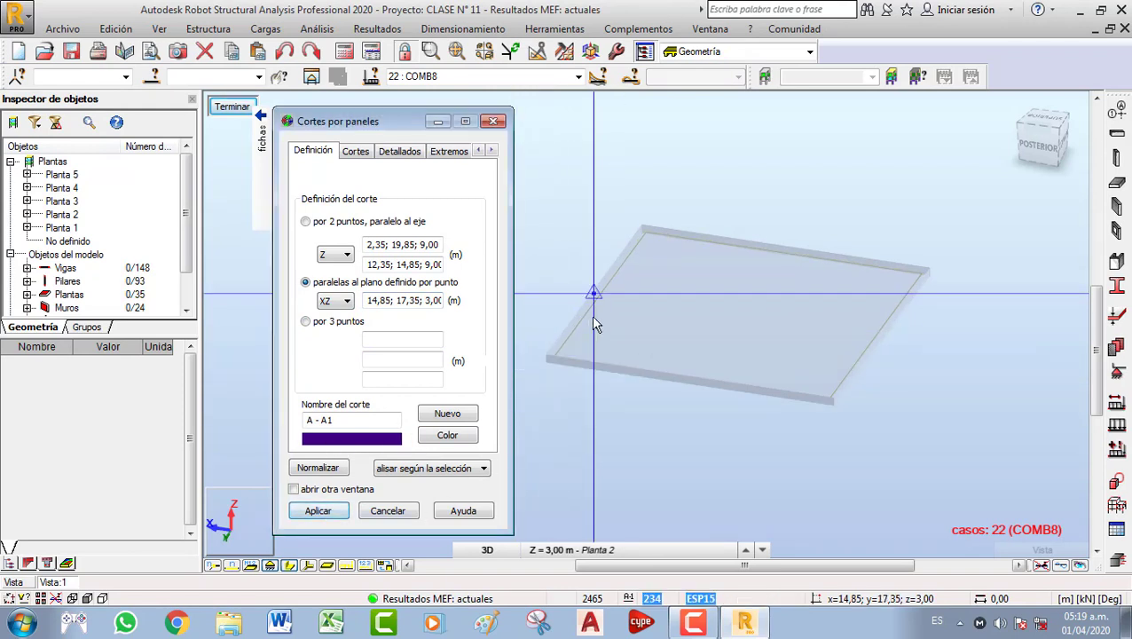
Activate cut A - A1 in the list of cuts and display its diagram on the slab
left_click(356, 152)
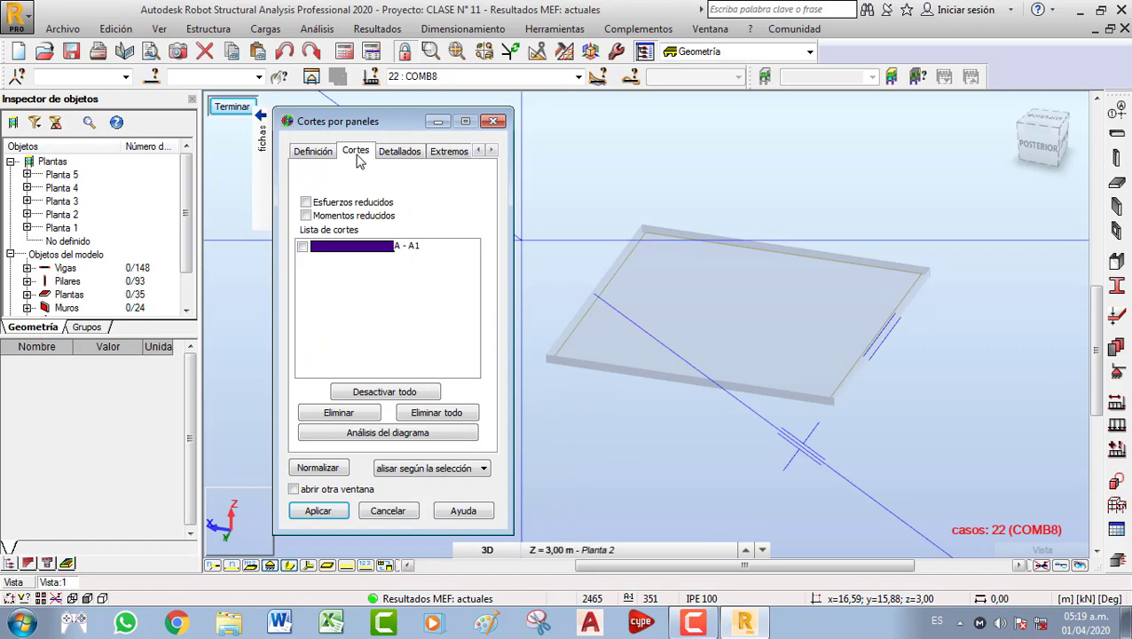
left_click(302, 248)
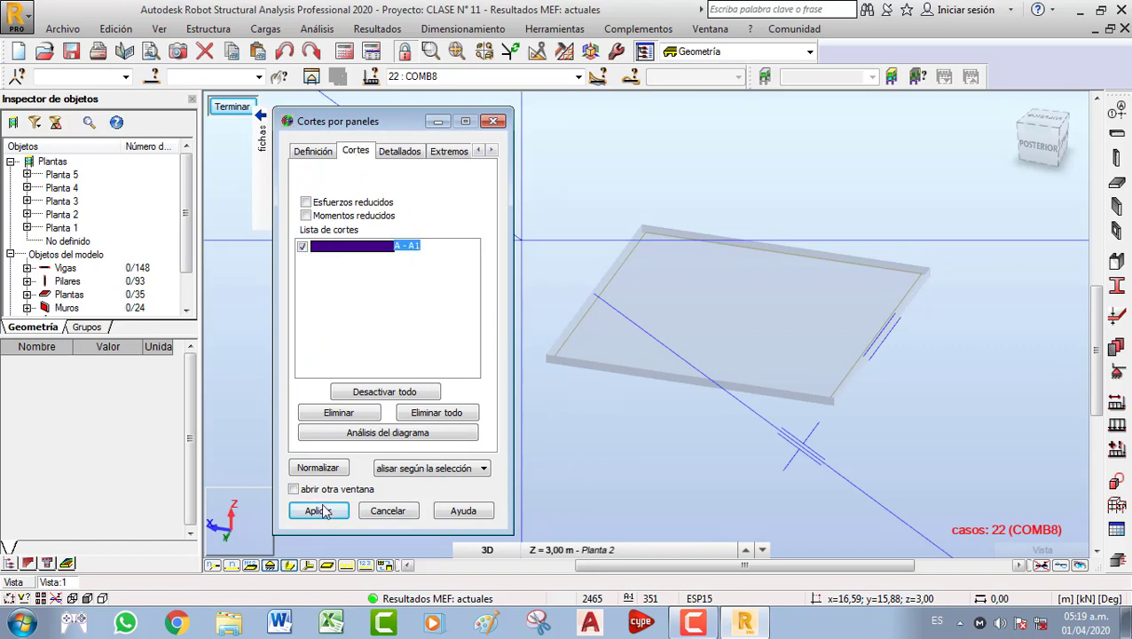
left_click(320, 510)
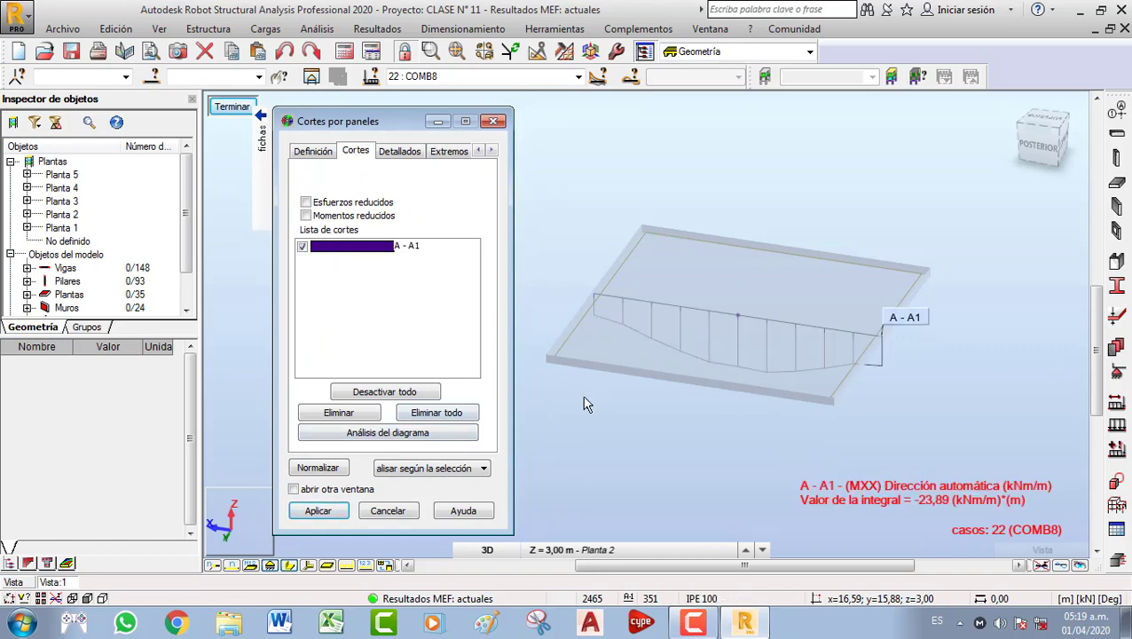
Check the cut's detailed result quantities and toggle the finite element mesh on and off to compare it with the diagram
left_click(400, 152)
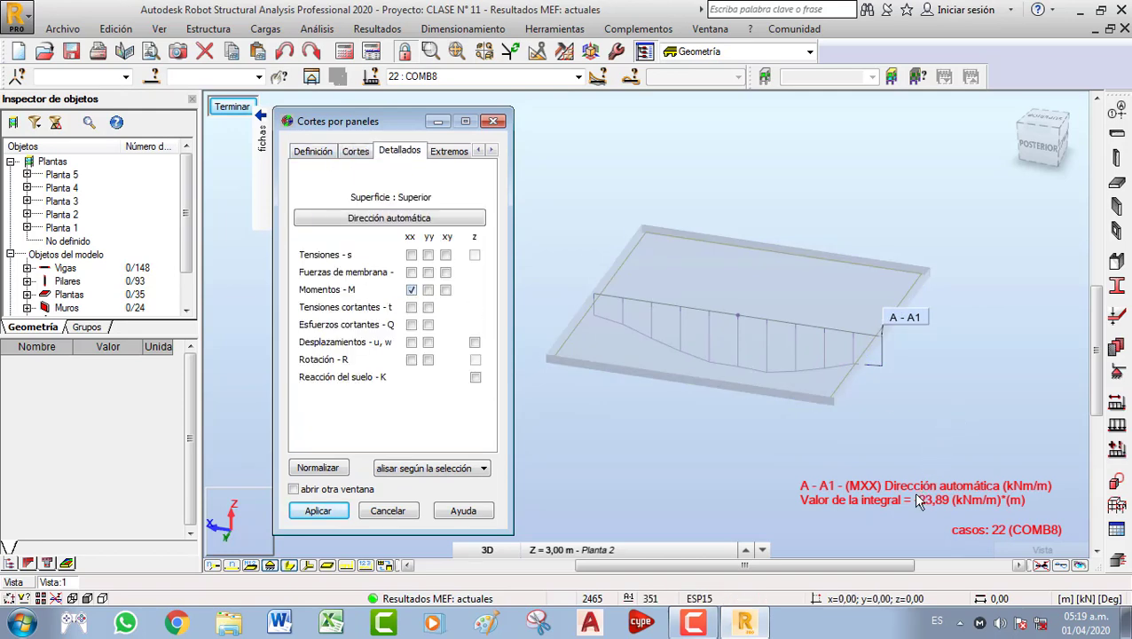
left_click(386, 566)
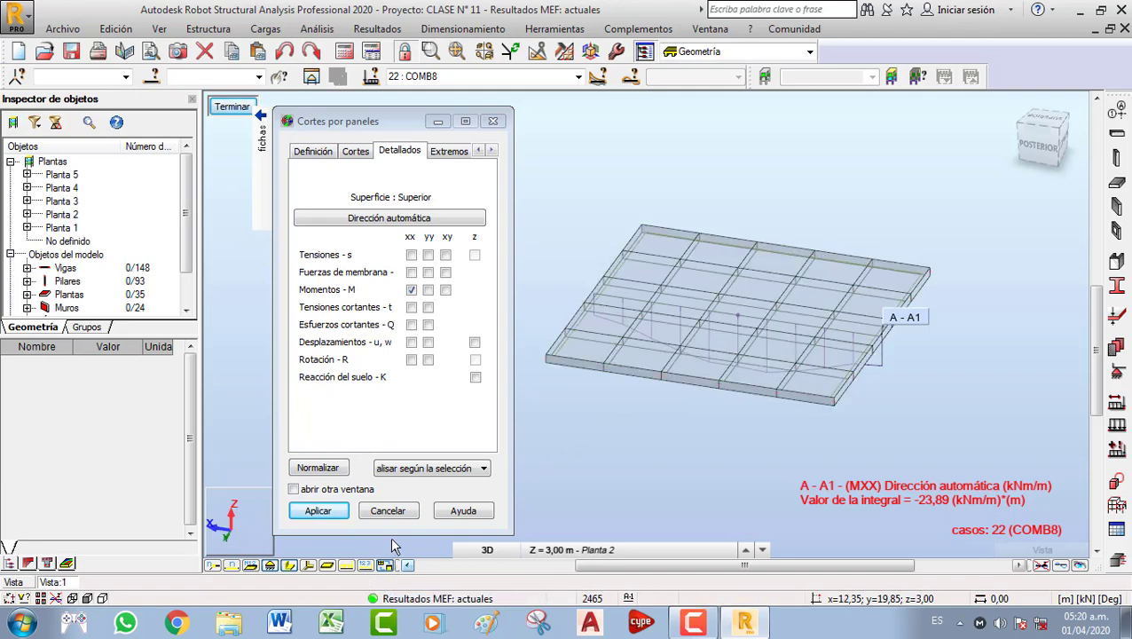
left_click(386, 566)
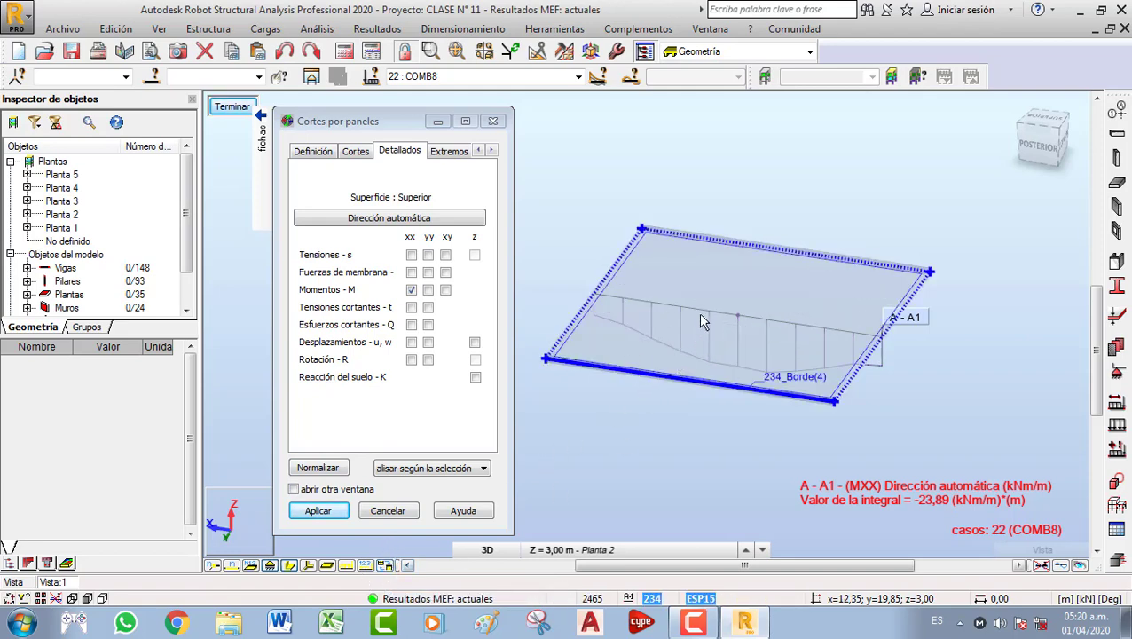
left_click(385, 564)
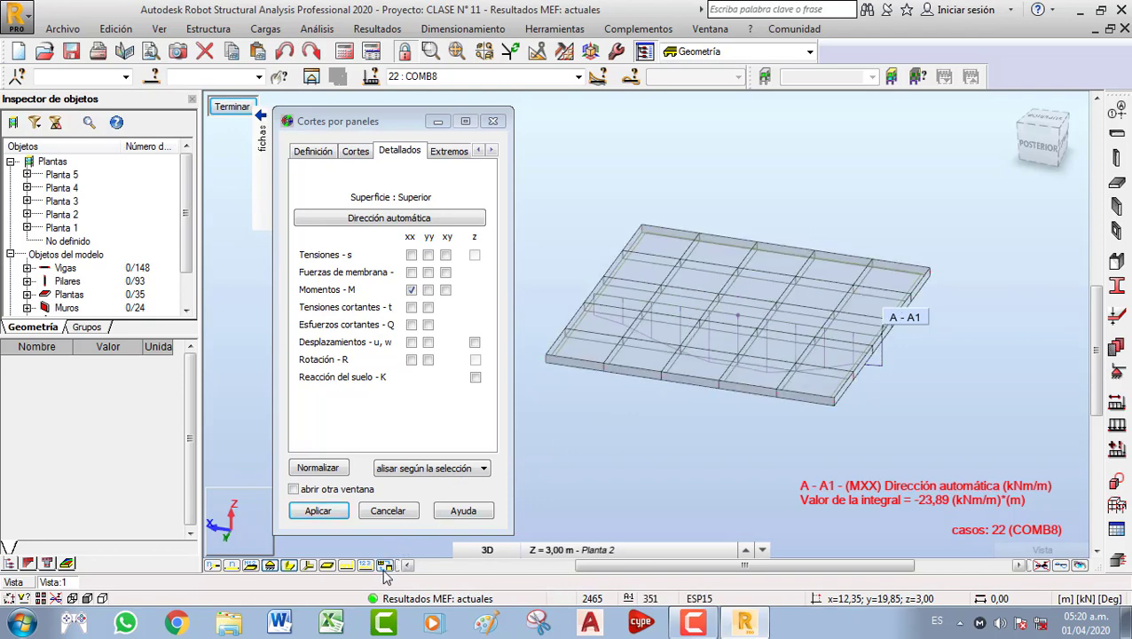
left_click(385, 564)
Set the cut diagrams to tag-style value labels (fichas) with uniform fill, and apply them to the slab
mouse_move(253, 168)
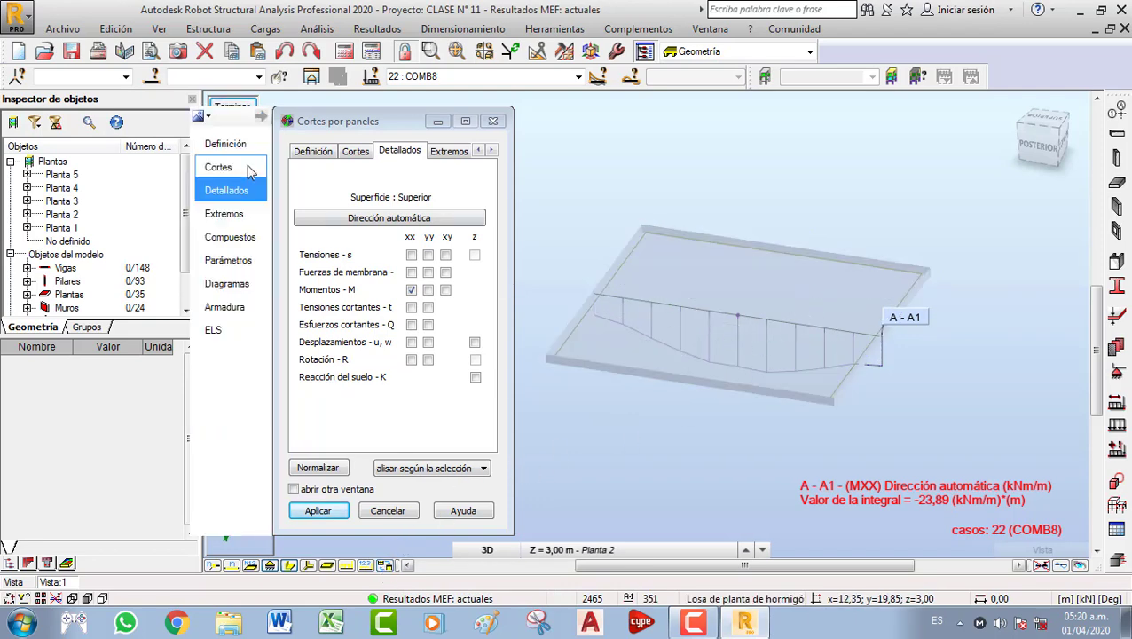
left_click(229, 286)
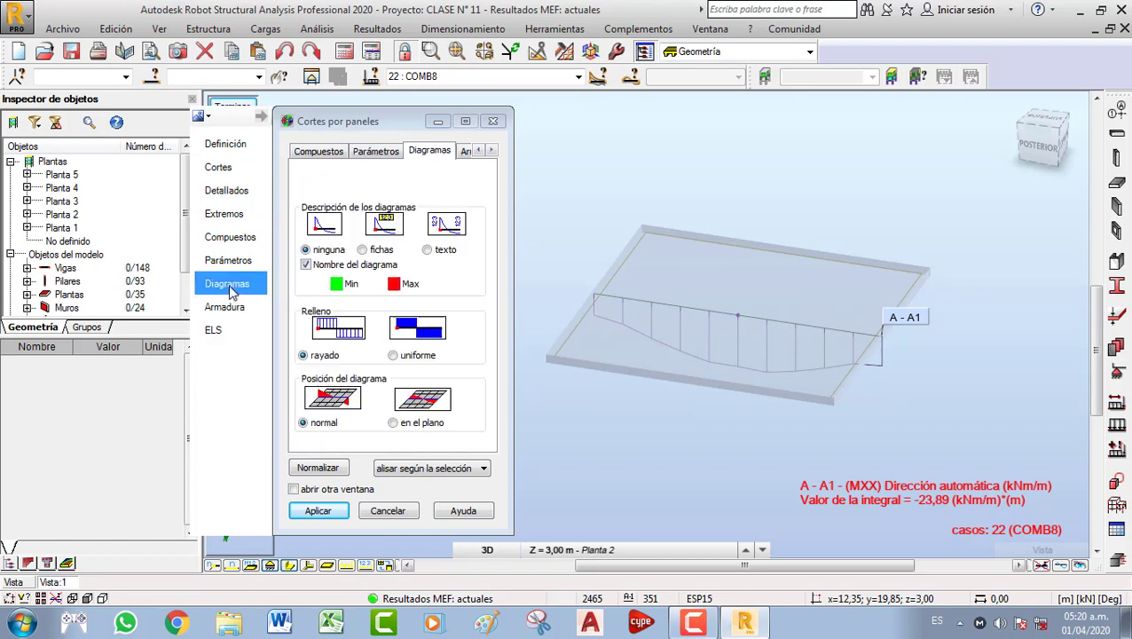
left_click(378, 248)
left_click(394, 355)
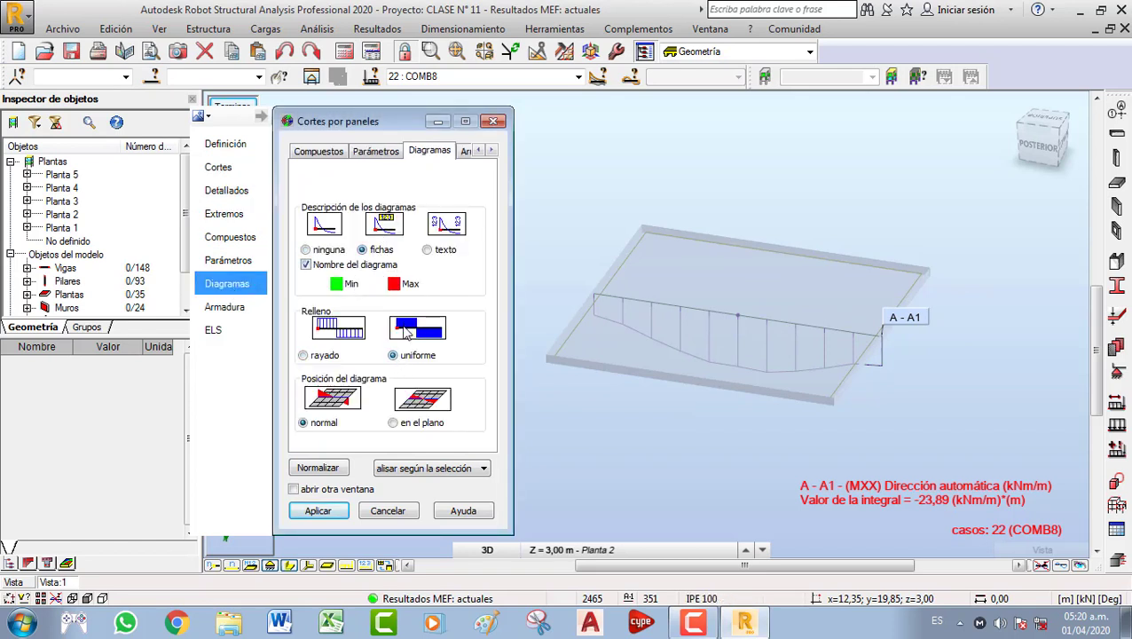
left_click(318, 510)
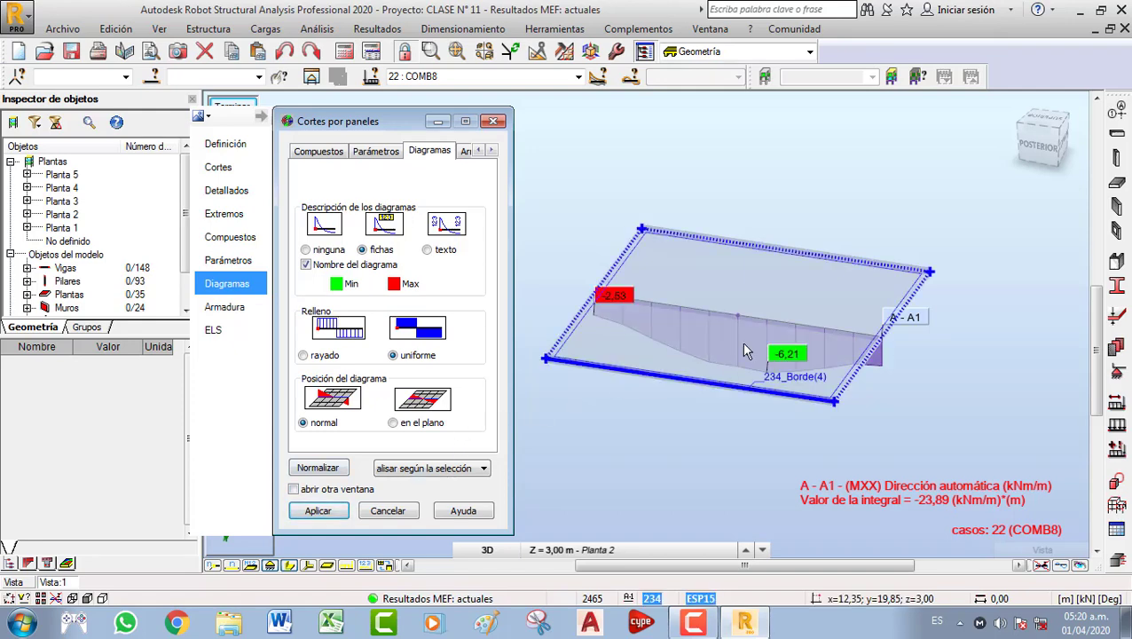
middle_click_drag(791, 347, 804, 379)
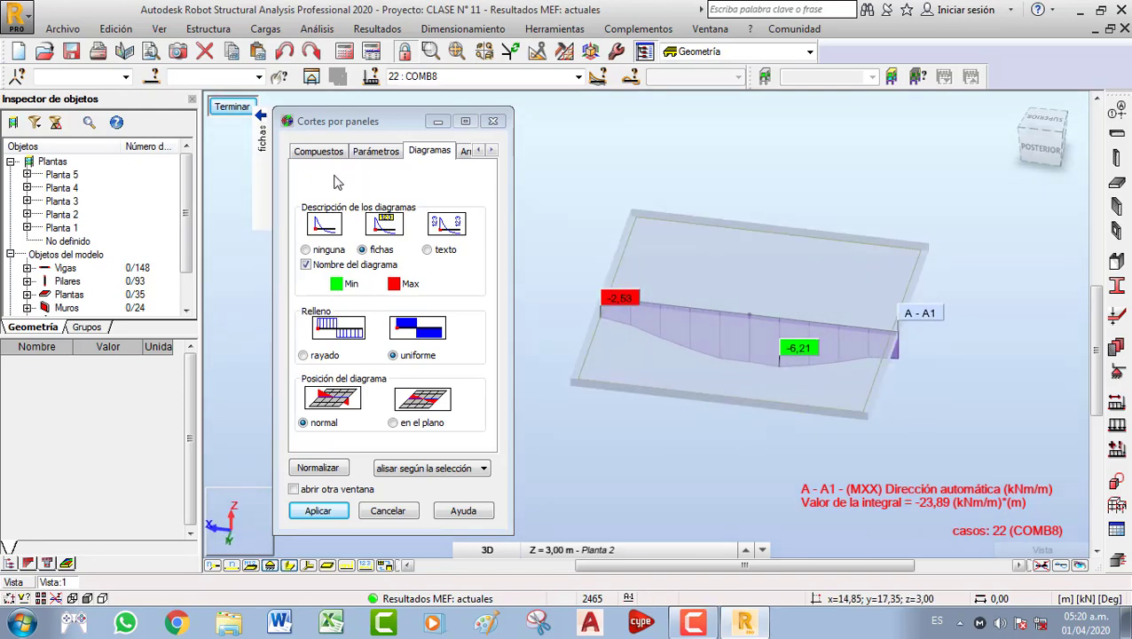
Display the yy moment diagram along cut A - A1, followed by the xy moment diagram
mouse_move(262, 133)
left_click(244, 194)
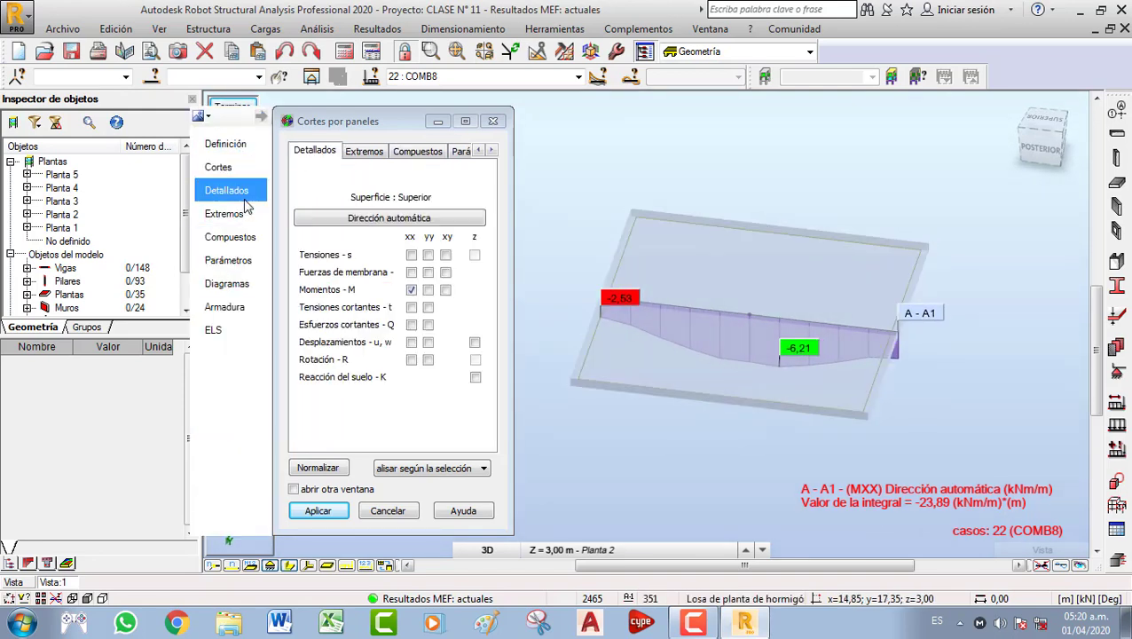
left_click(427, 291)
left_click(317, 510)
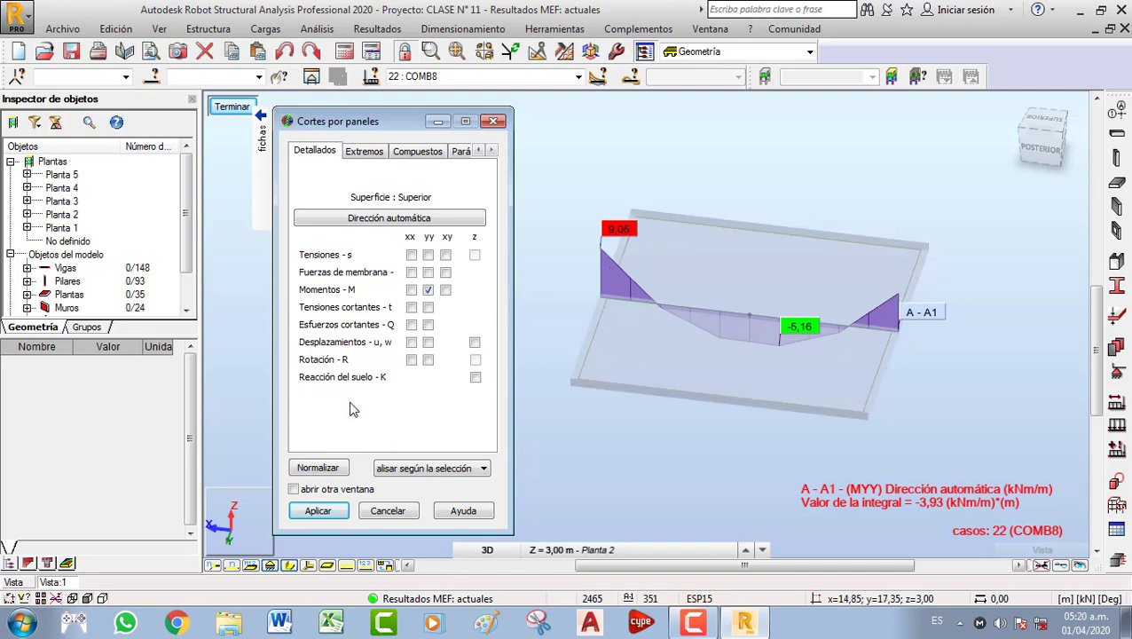
left_click(445, 290)
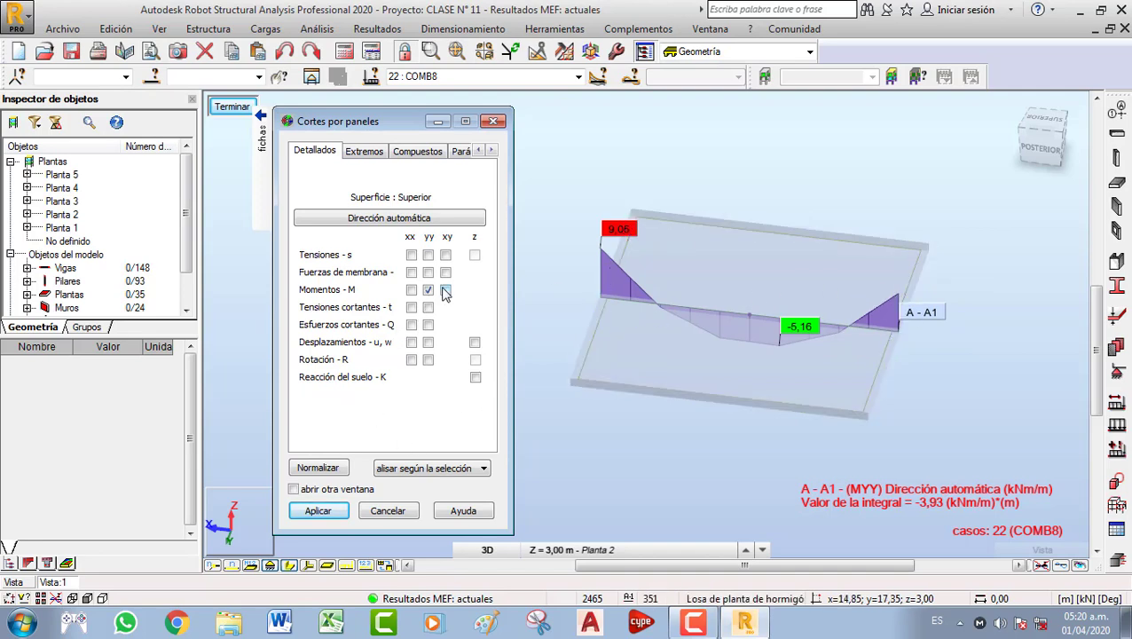
left_click(335, 514)
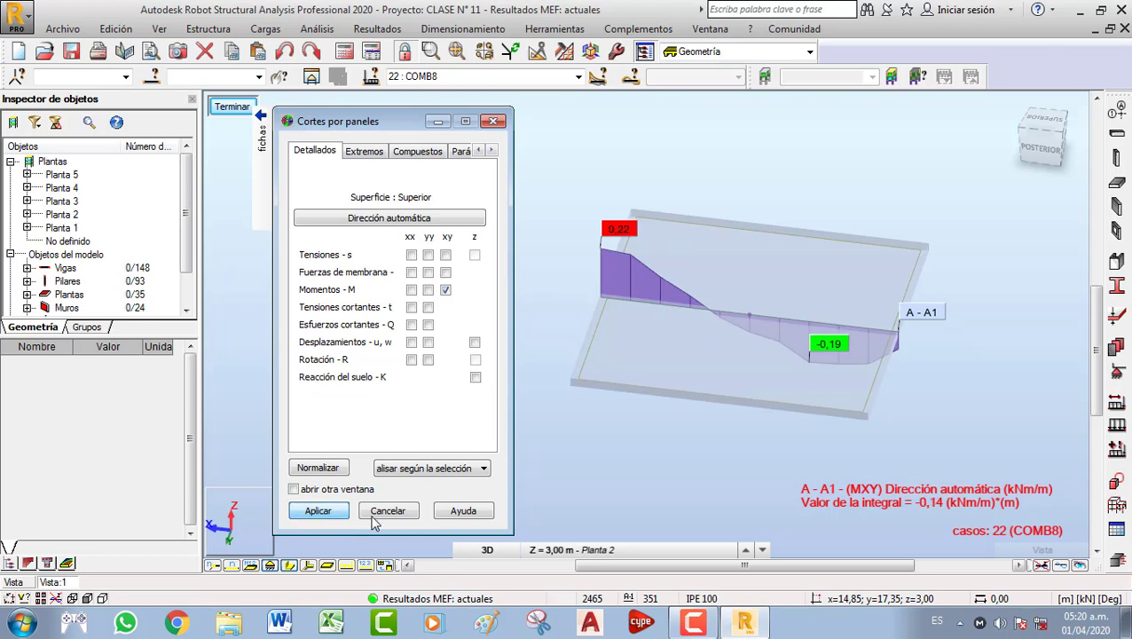
Display the xx shear force diagram along cut A - A1, and switch it to the yy shear forces
left_click(410, 325)
left_click(346, 512)
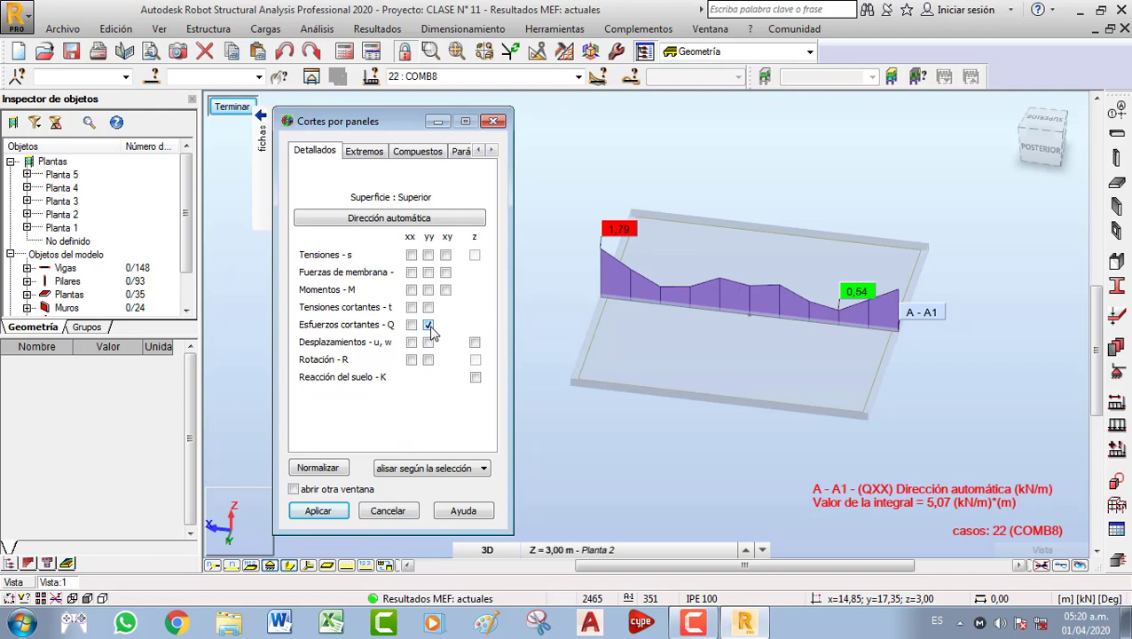
left_click(318, 511)
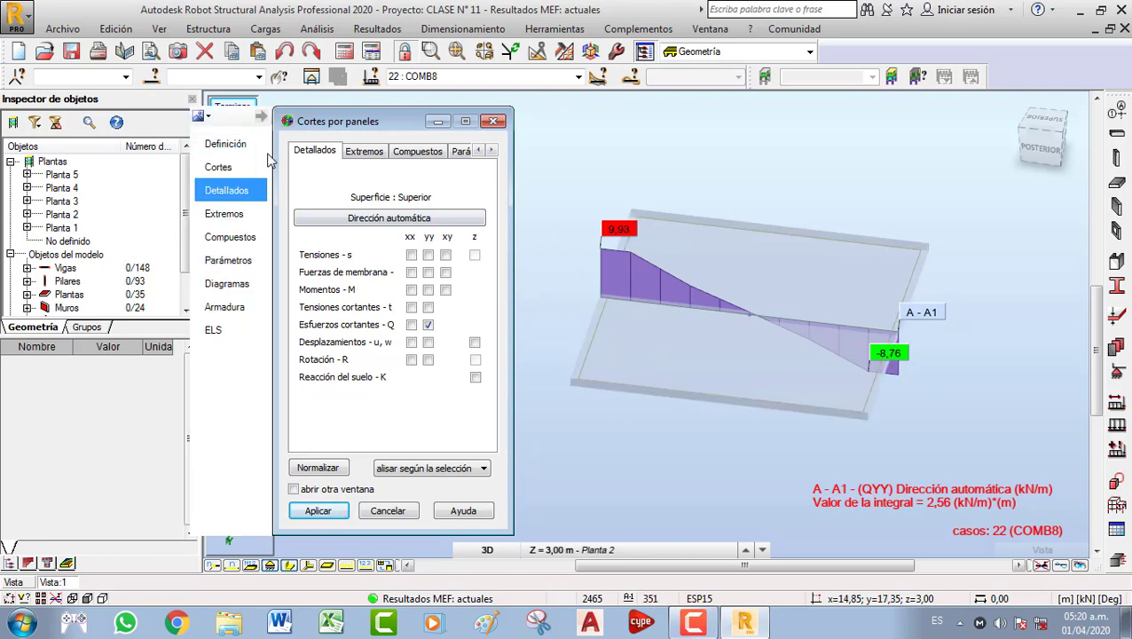
Add a new cut parallel to the YZ plane through the slab edge's midpoint at 12,35; 19,85; 3,00
left_click(241, 145)
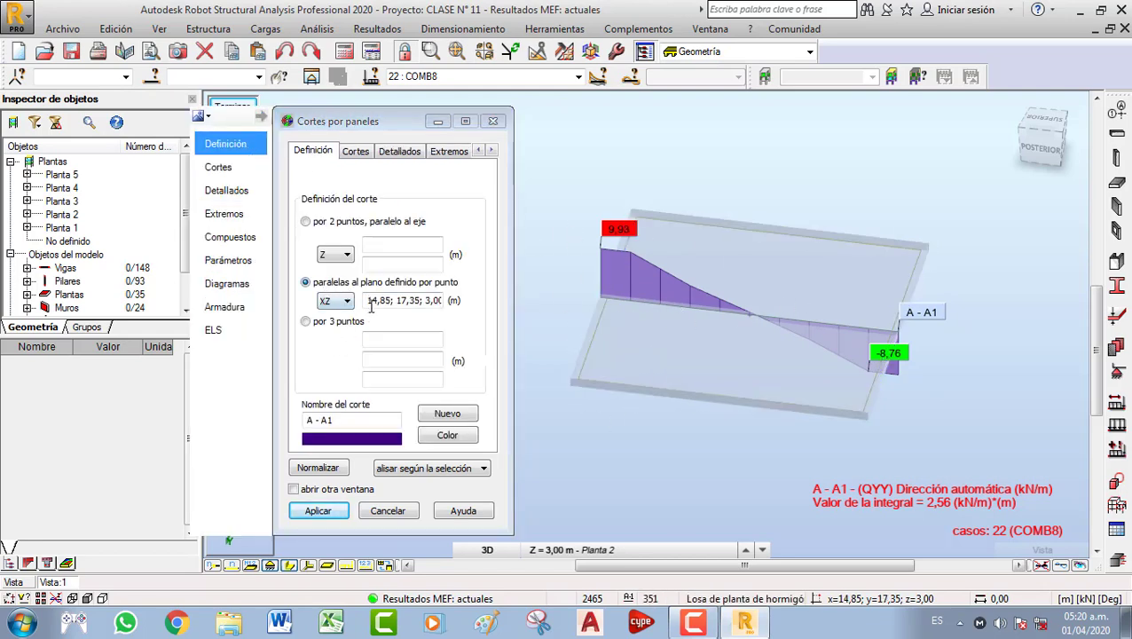
left_click_drag(367, 299, 525, 314)
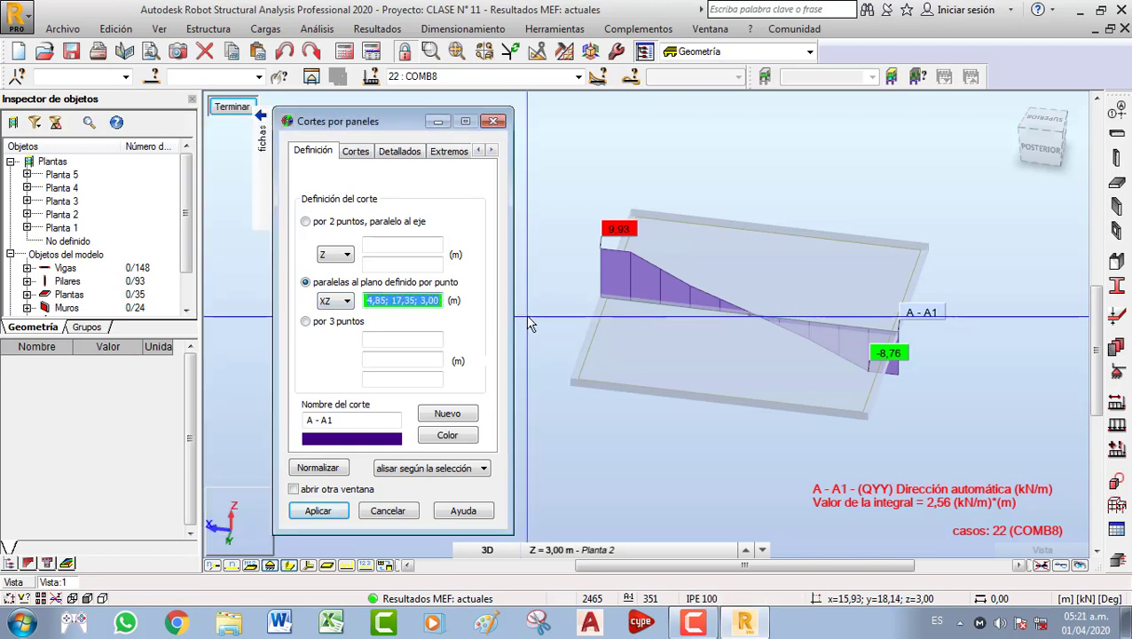
key("Delete")
left_click(342, 301)
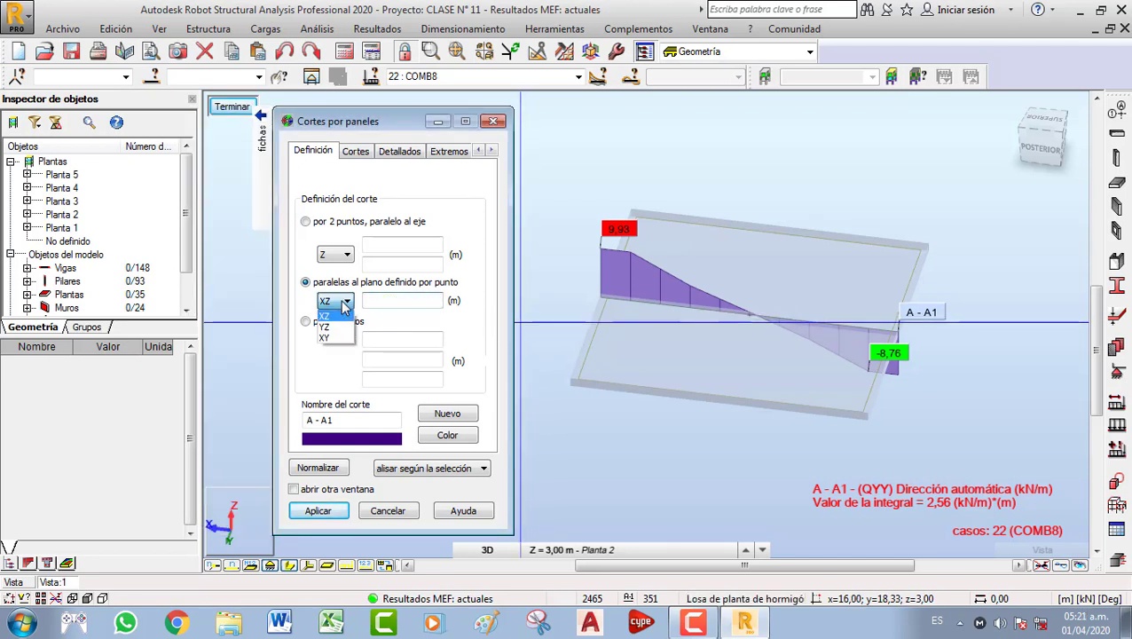
left_click(342, 328)
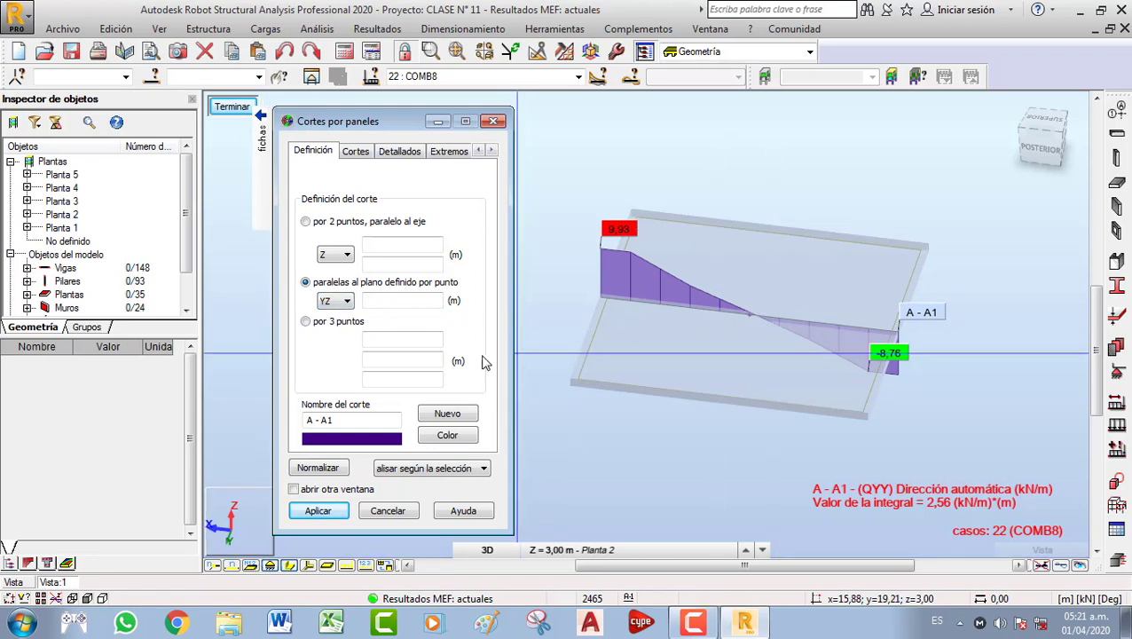
left_click(389, 306)
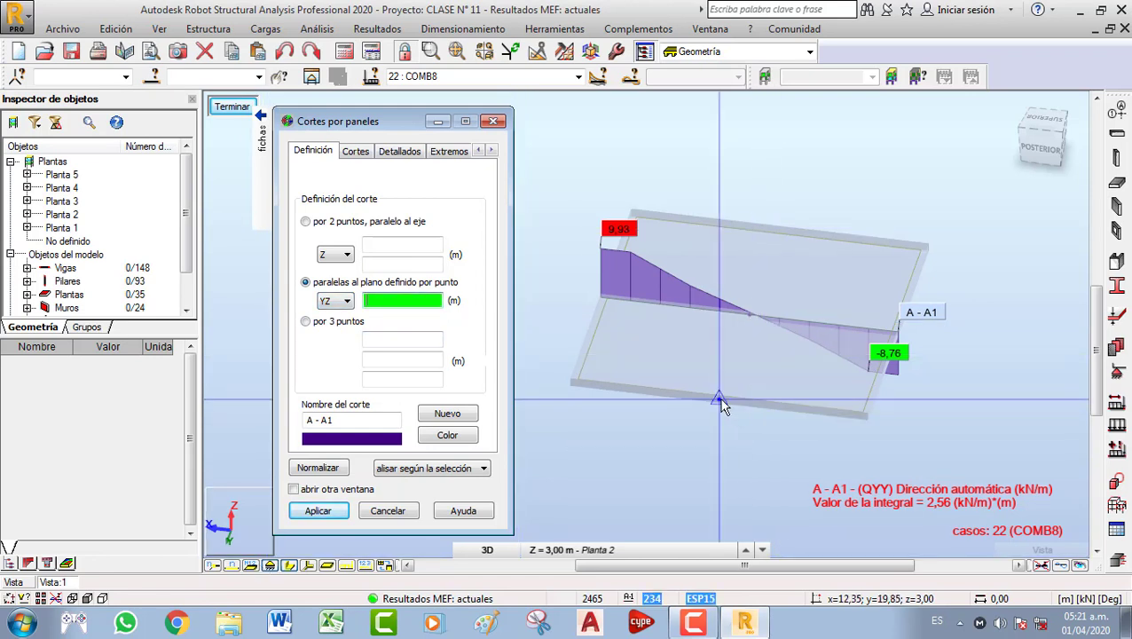
left_click(448, 414)
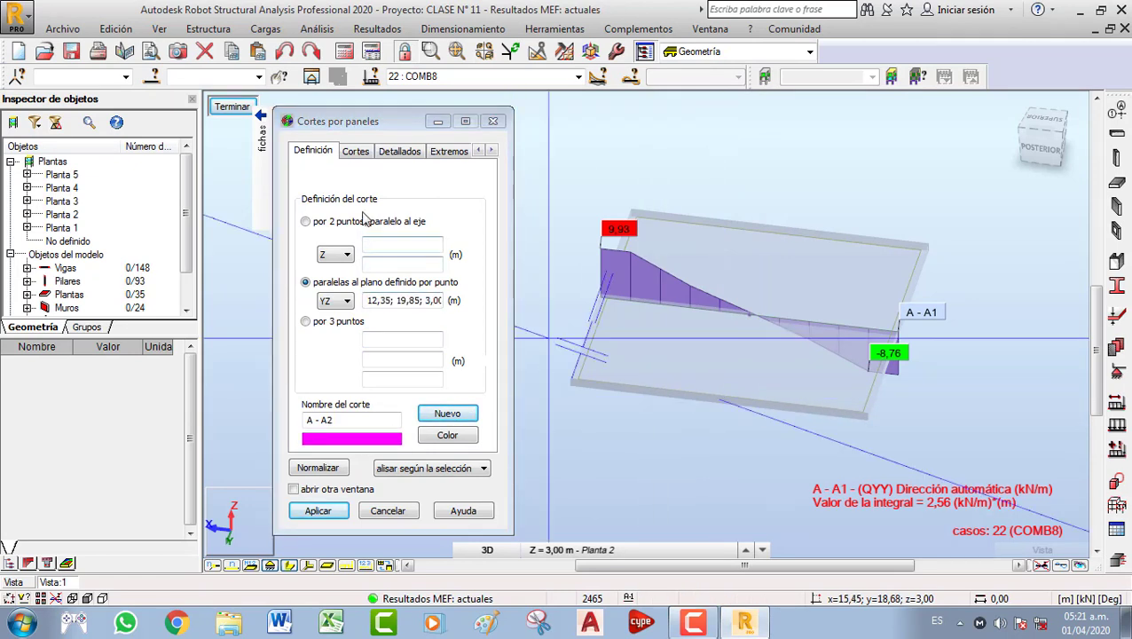
Apply the yy shear force diagram to cut A - A2, and check the list of defined cuts and the detailed result components
left_click(319, 511)
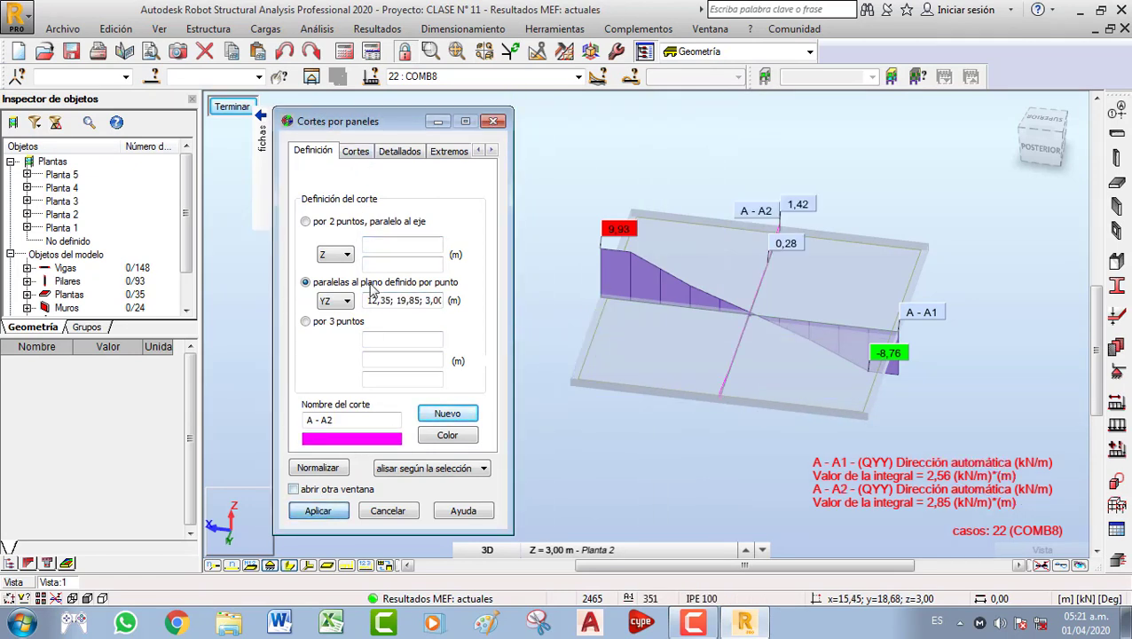
left_click(359, 153)
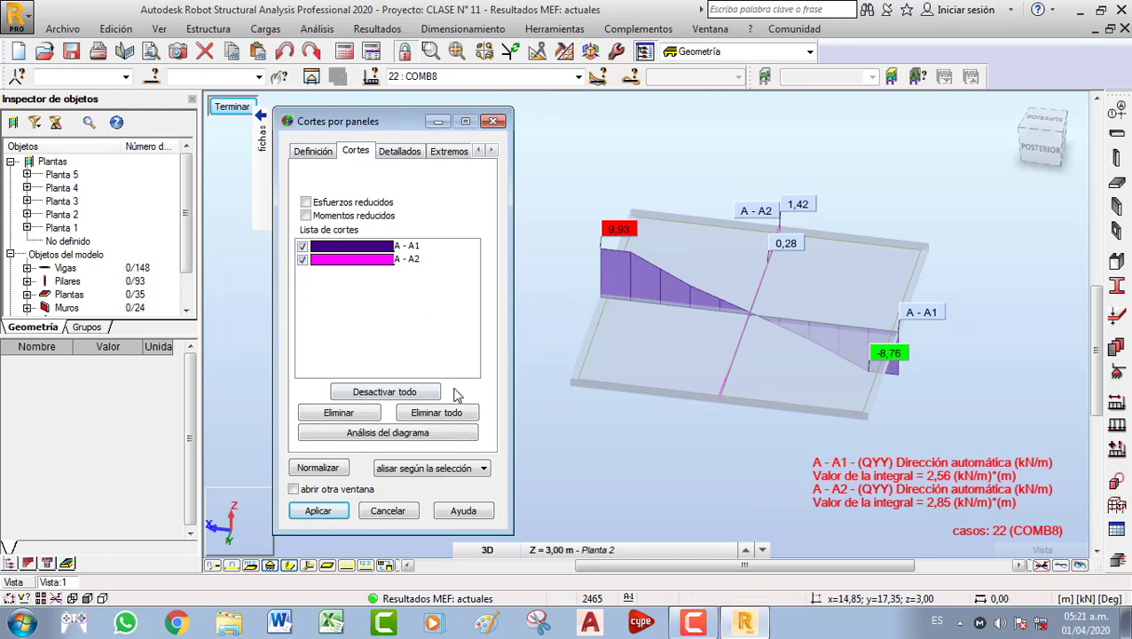
left_click(329, 156)
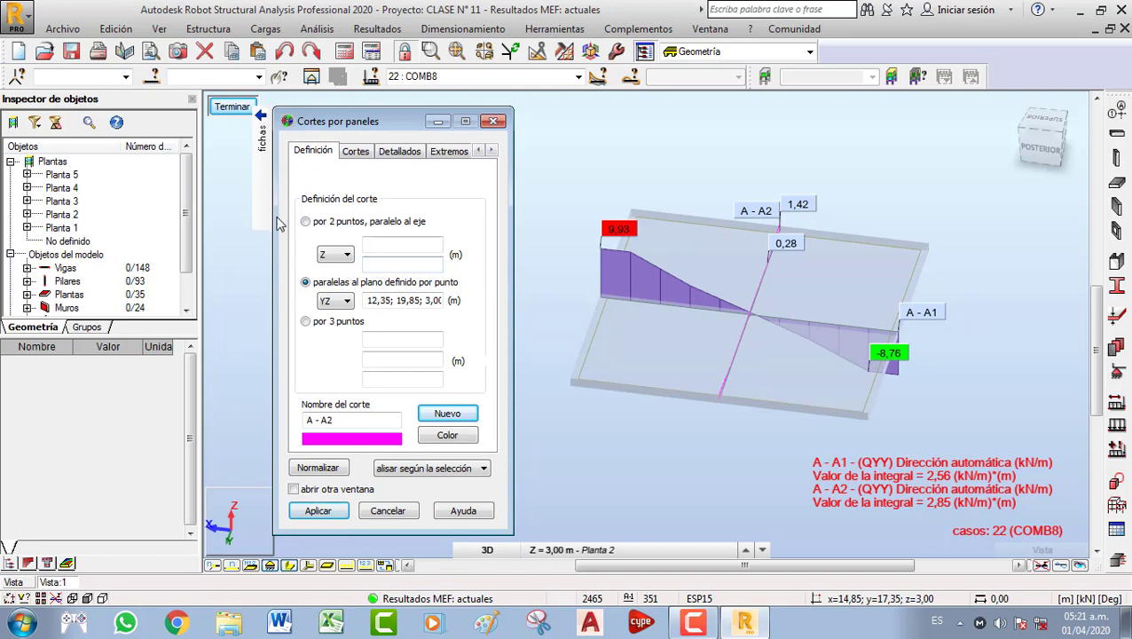
mouse_move(265, 217)
left_click(227, 190)
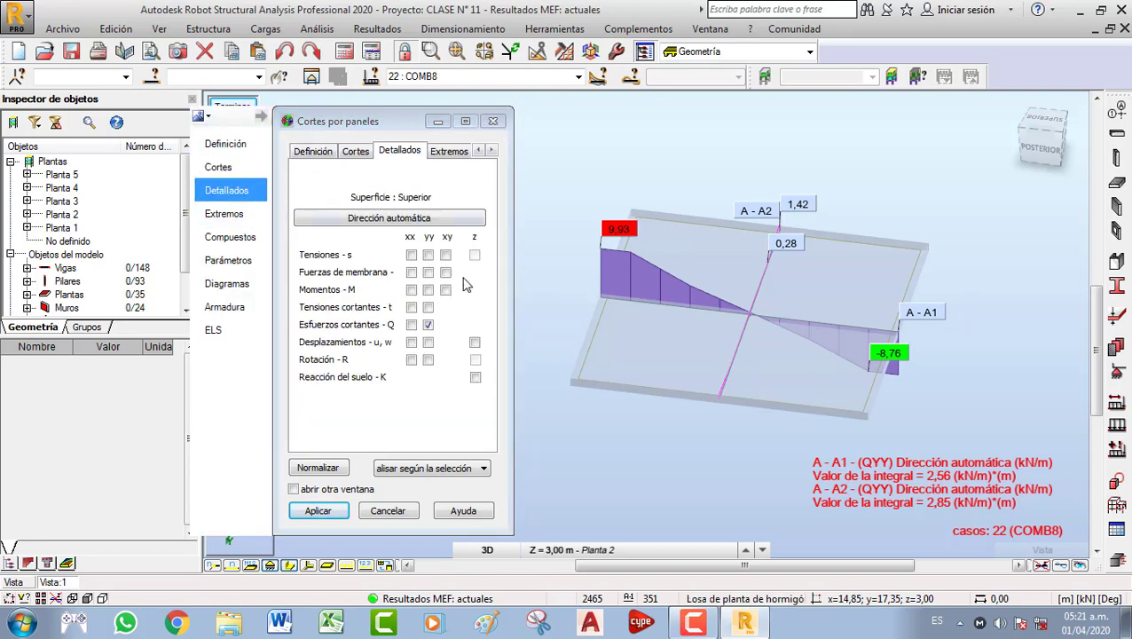
Normalize the diagram scale and examine the yy shear diagrams of cuts A - A1 and A - A2 from several angles
middle_click_drag(775, 364, 776, 306)
left_click(741, 344)
middle_click_drag(742, 344, 756, 391, "shift")
scroll(646, 435, "up", 3)
middle_click_drag(753, 435, 892, 403, "shift")
left_click(319, 467)
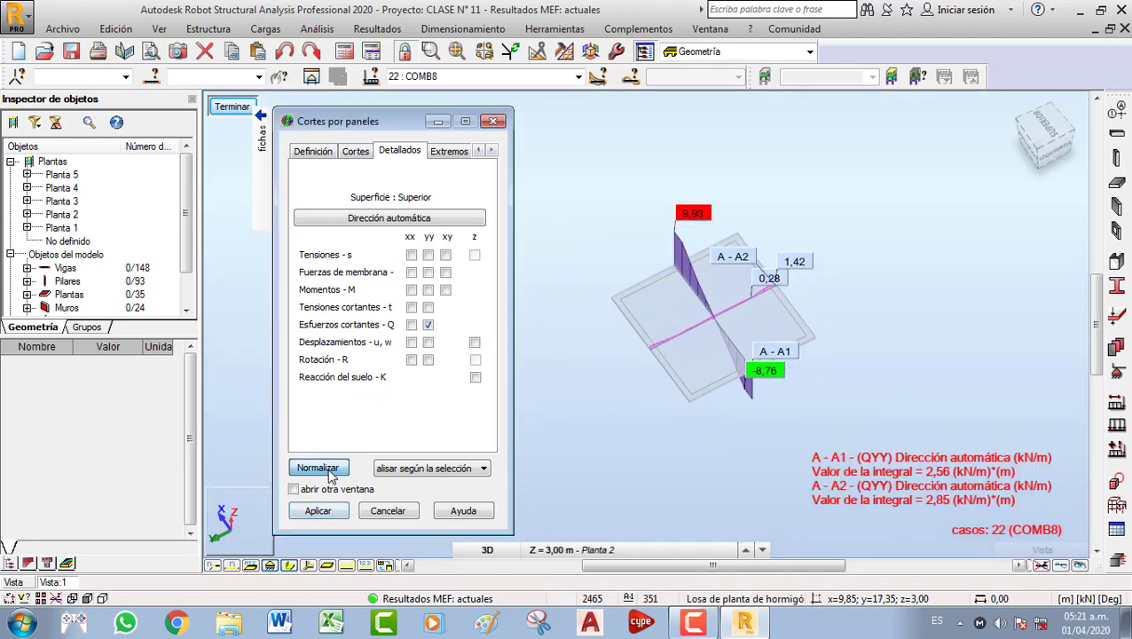
middle_click_drag(645, 359, 615, 378)
scroll(614, 377, "up", 2)
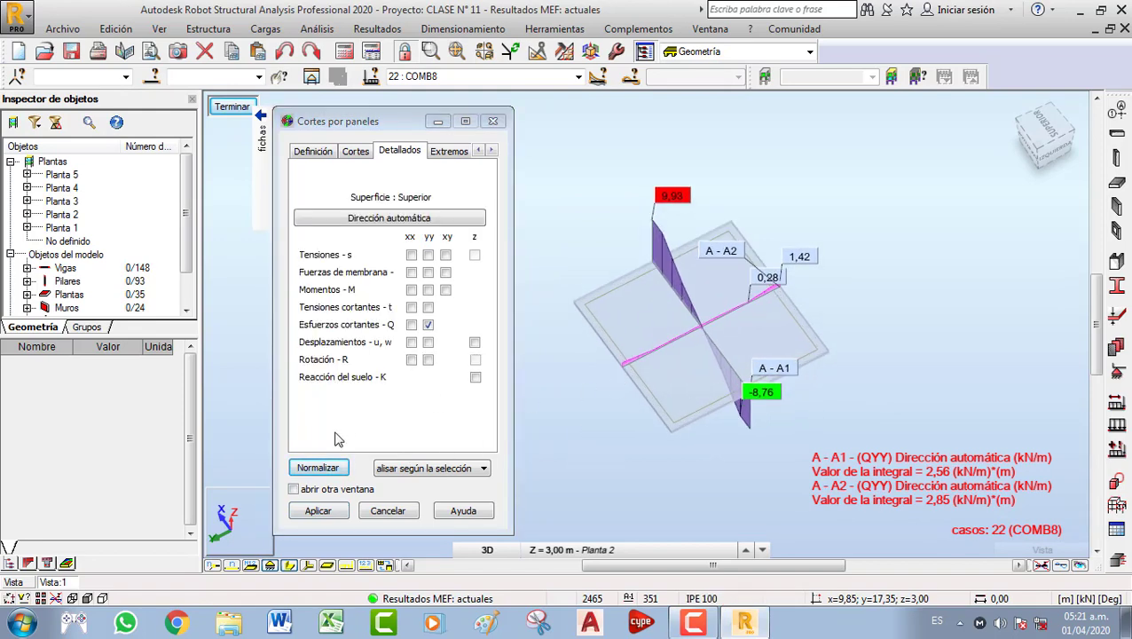
left_click(323, 466)
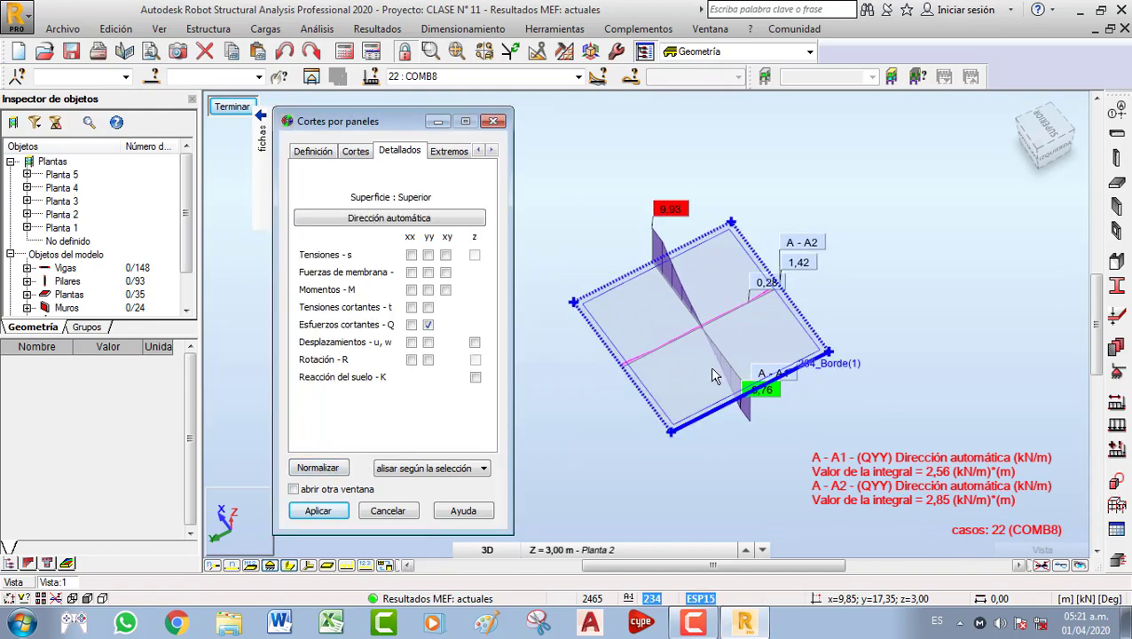
middle_click_drag(720, 394, 739, 395)
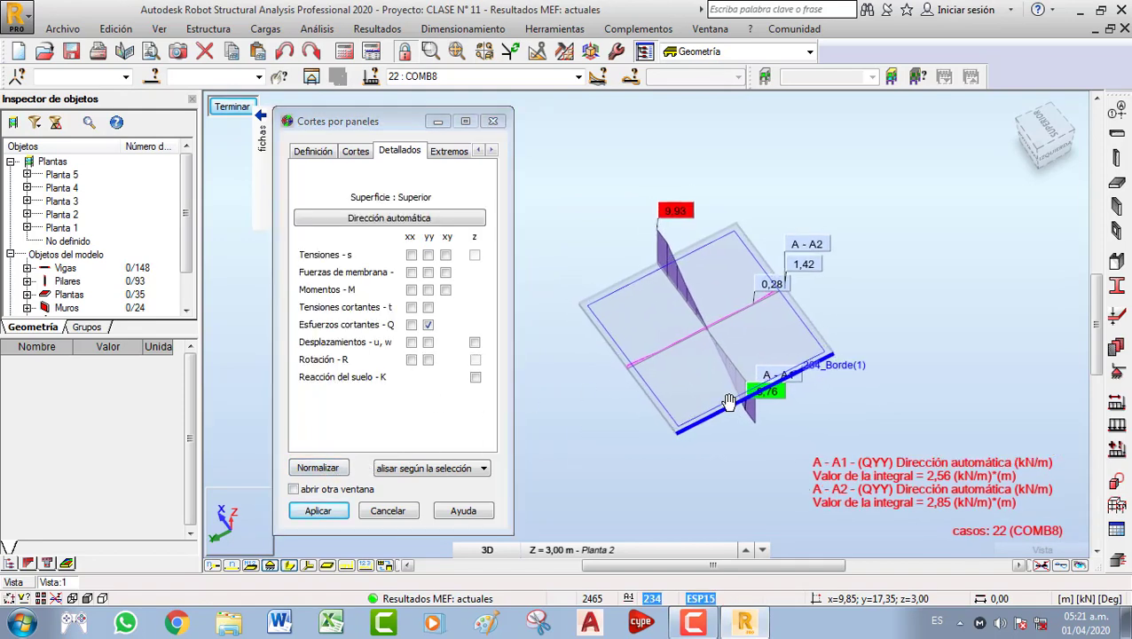
left_click(317, 467)
middle_click_drag(673, 420, 703, 410, "shift")
middle_click_drag(721, 360, 607, 306)
scroll(723, 368, "up", 1)
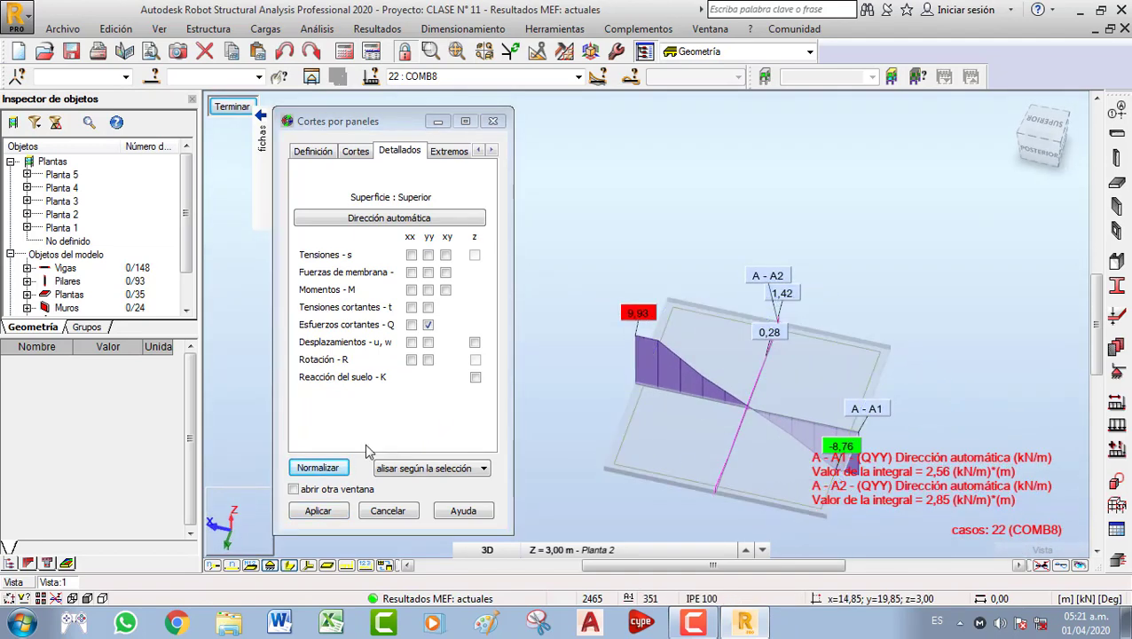
left_click(329, 473)
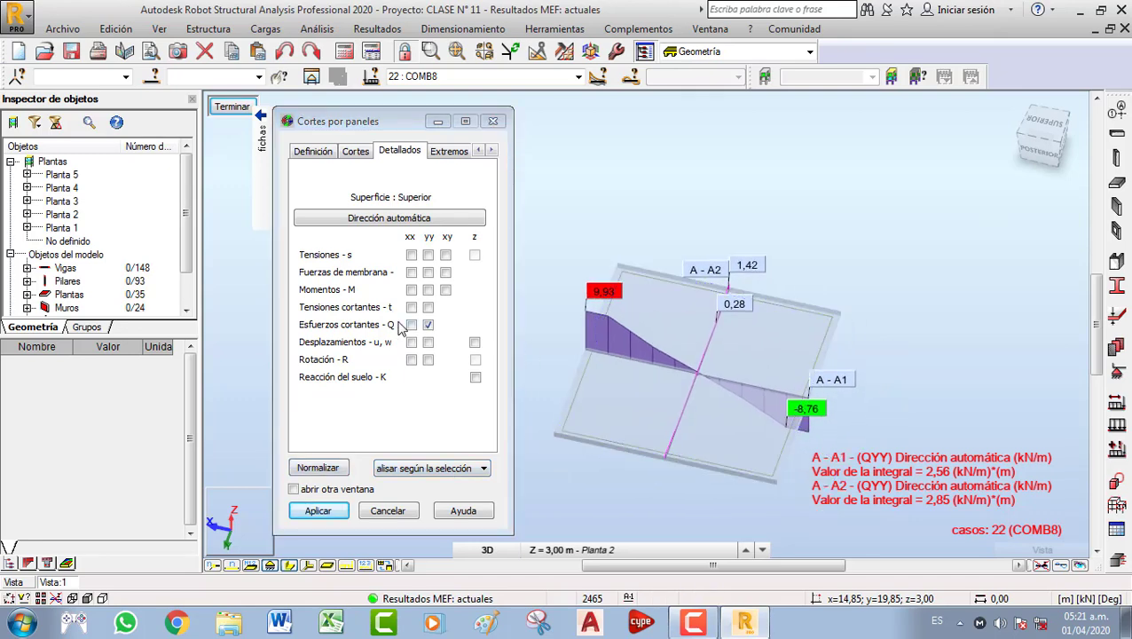
Display the xx moment diagram along cut A - A2, followed by the yy moment diagram, normalizing the scale of each
left_click(411, 290)
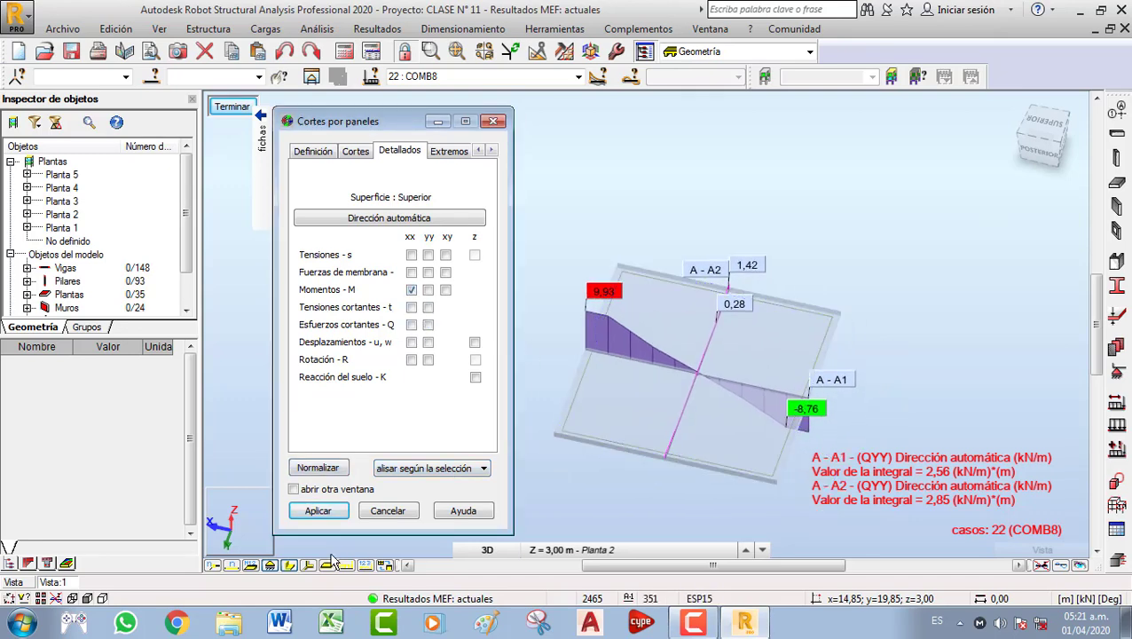
left_click(317, 511)
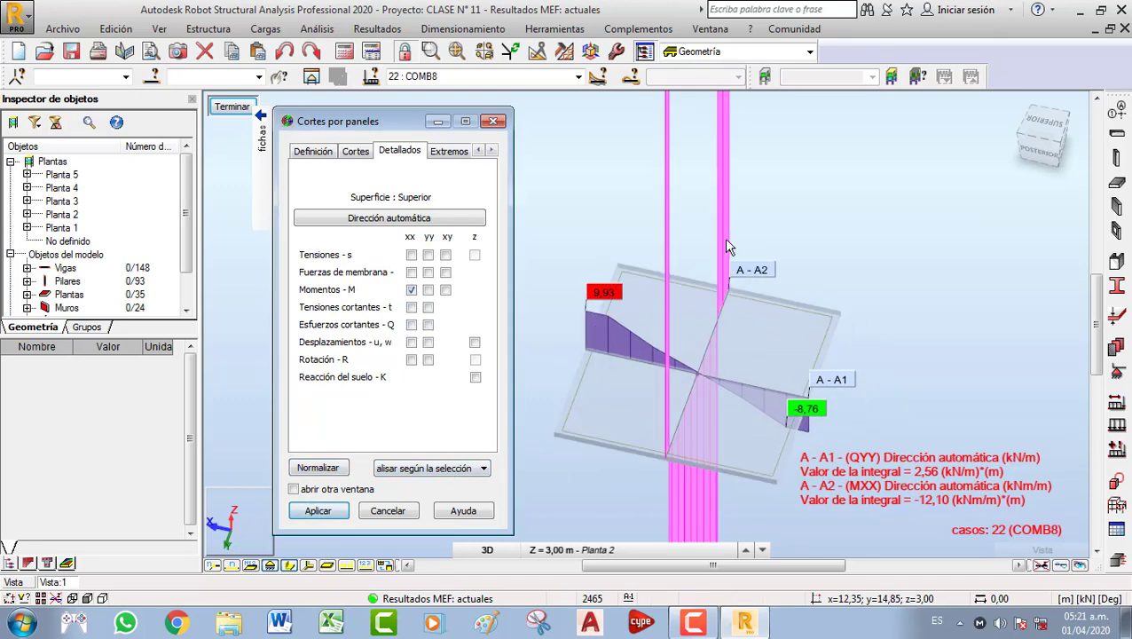
left_click(318, 468)
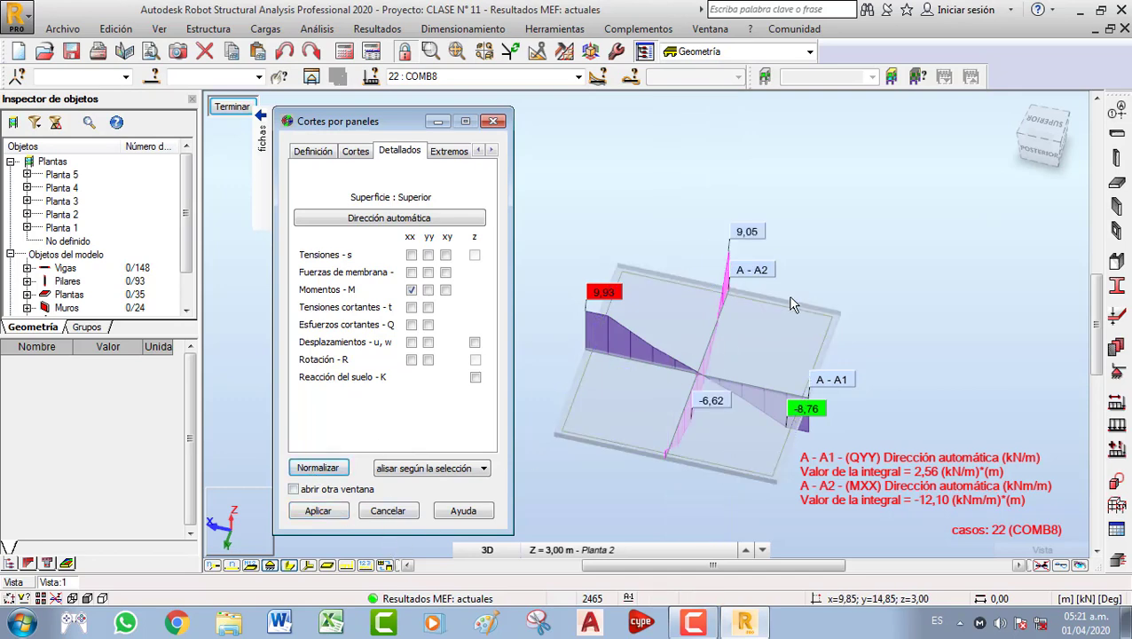
left_click(429, 291)
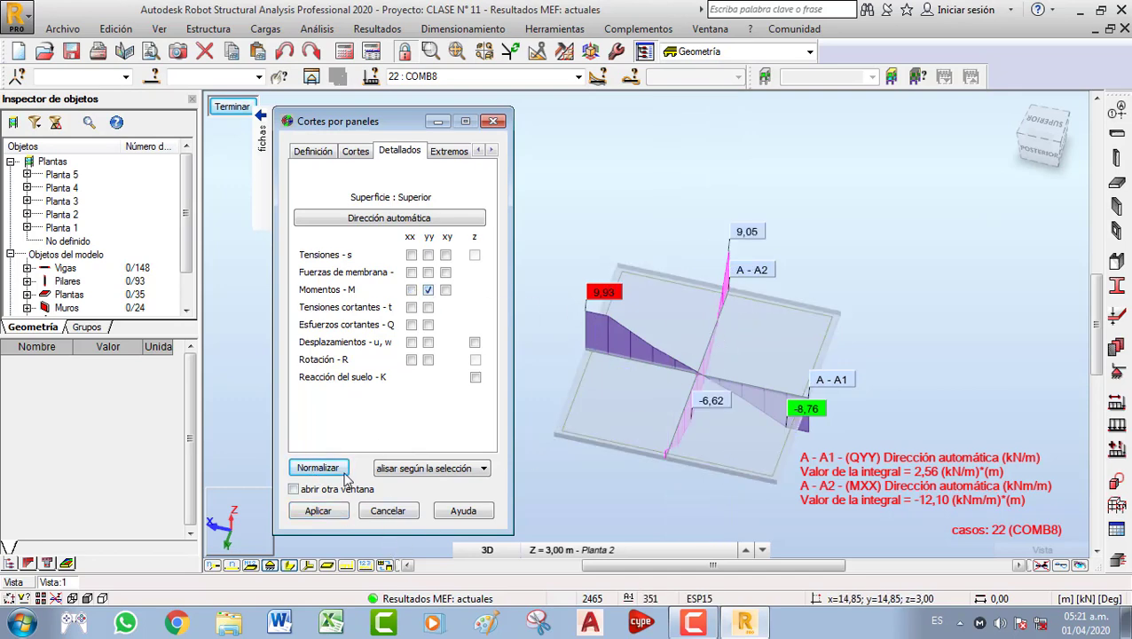
left_click(319, 511)
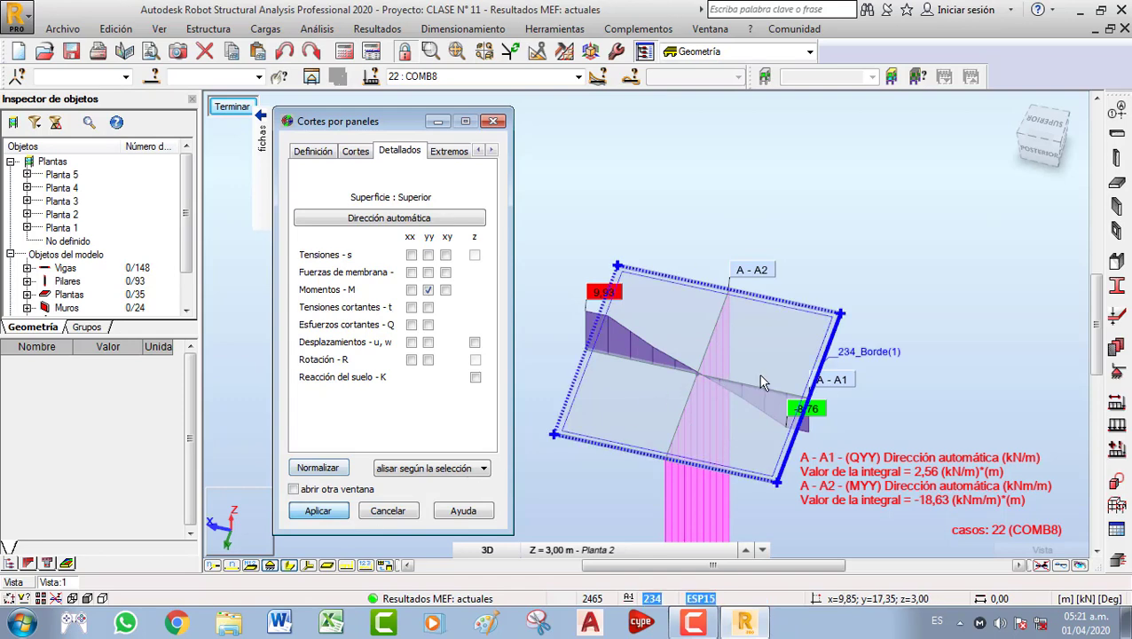
left_click(339, 470)
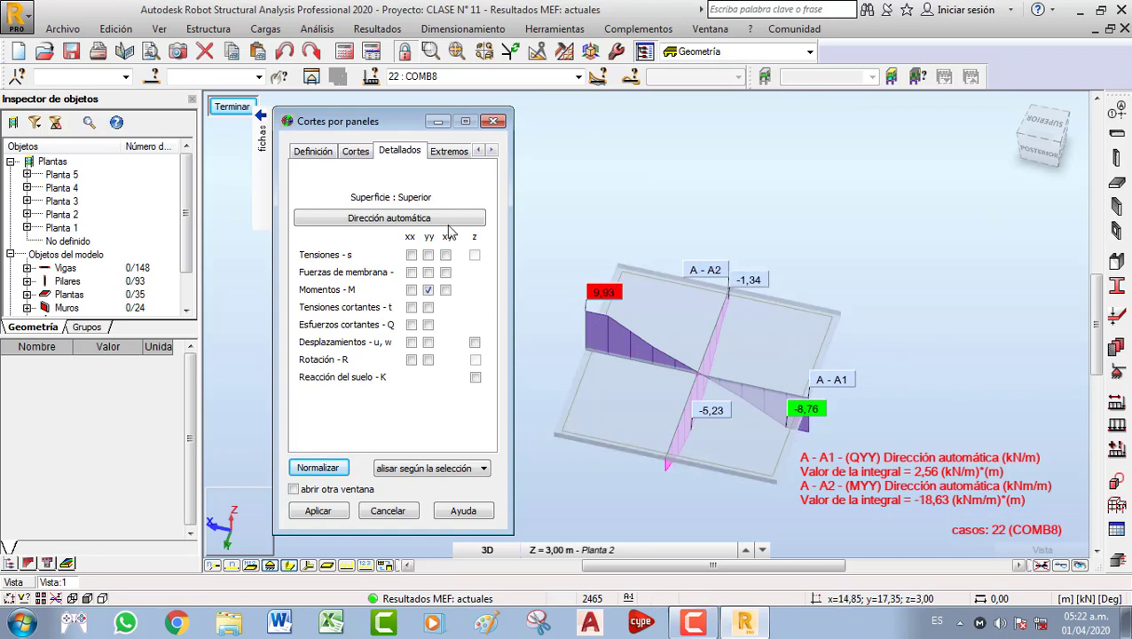
Turn off the diagrams of cuts A - A1 and A - A2, apply the change and close the panel cuts dialog
left_click(364, 153)
left_click(302, 246)
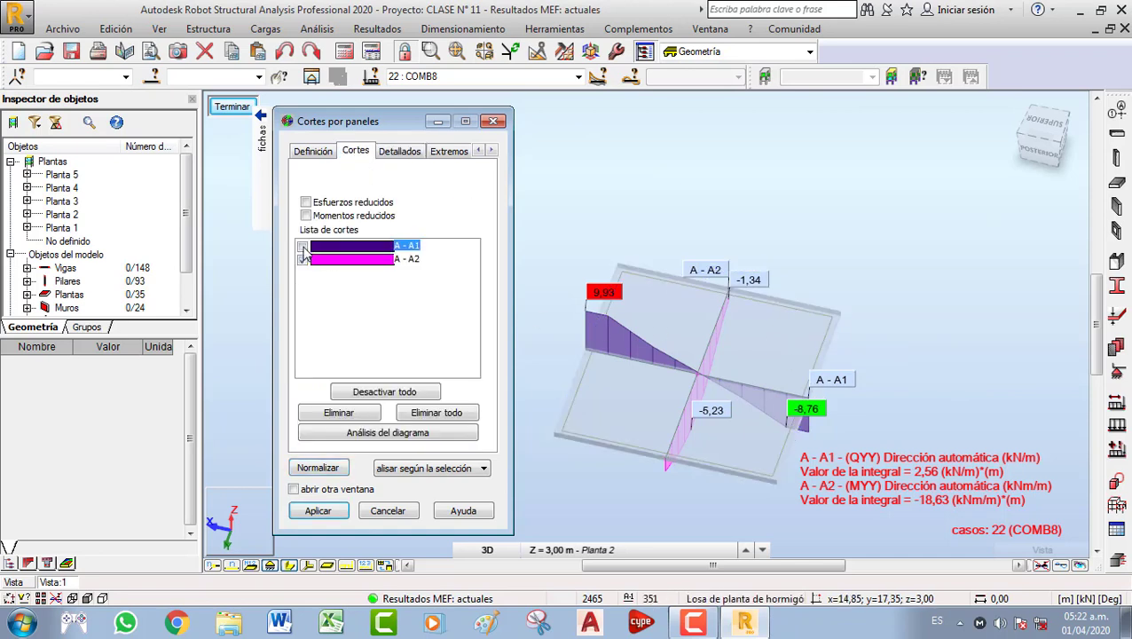
left_click(303, 259)
left_click(328, 512)
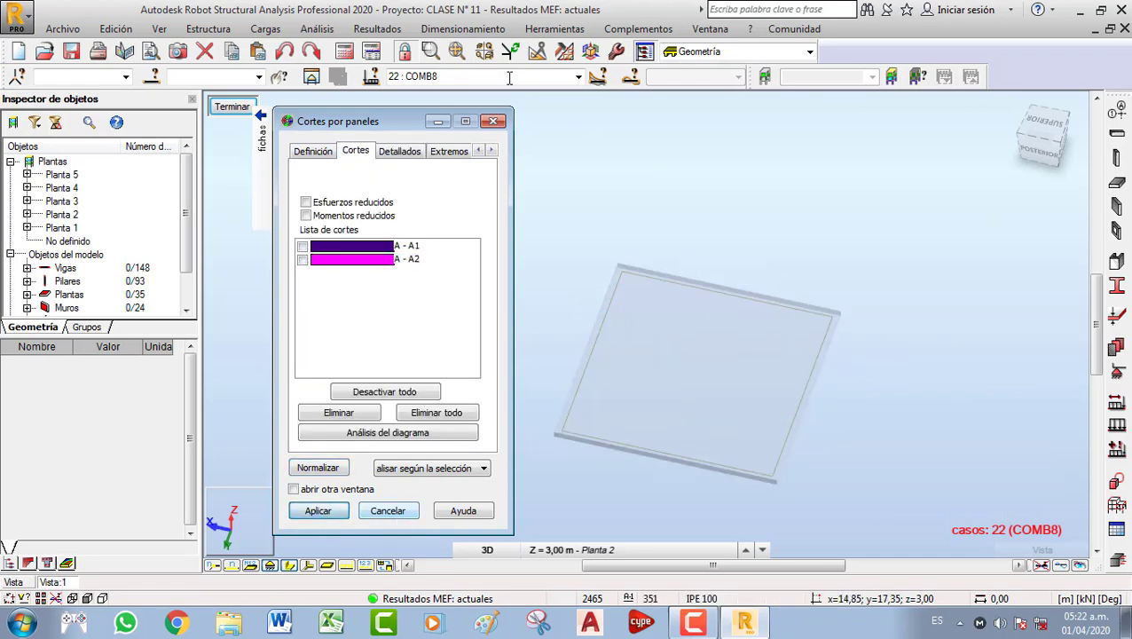
left_click(494, 121)
middle_click_drag(629, 248, 498, 217)
scroll(611, 362, "up", 1)
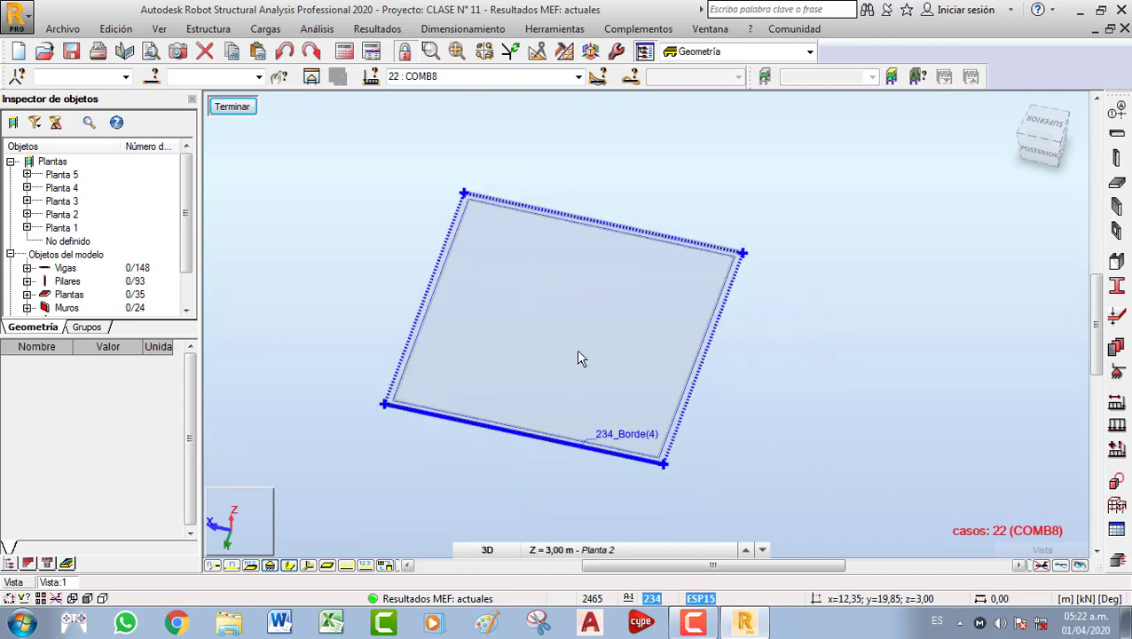
middle_click_drag(598, 329, 606, 274)
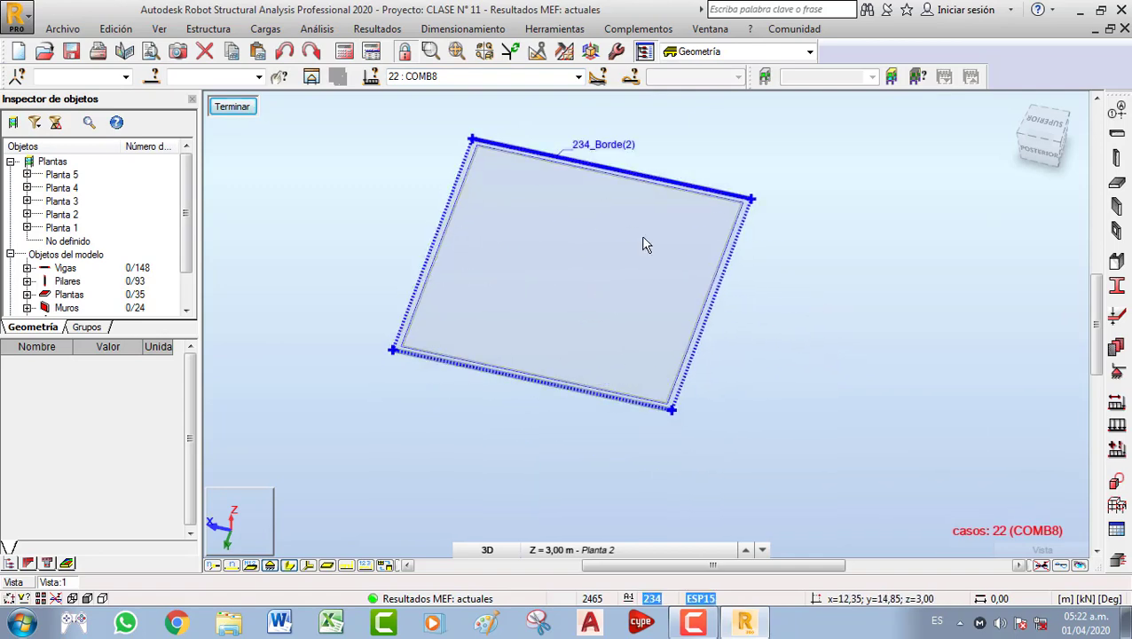
left_click(377, 28)
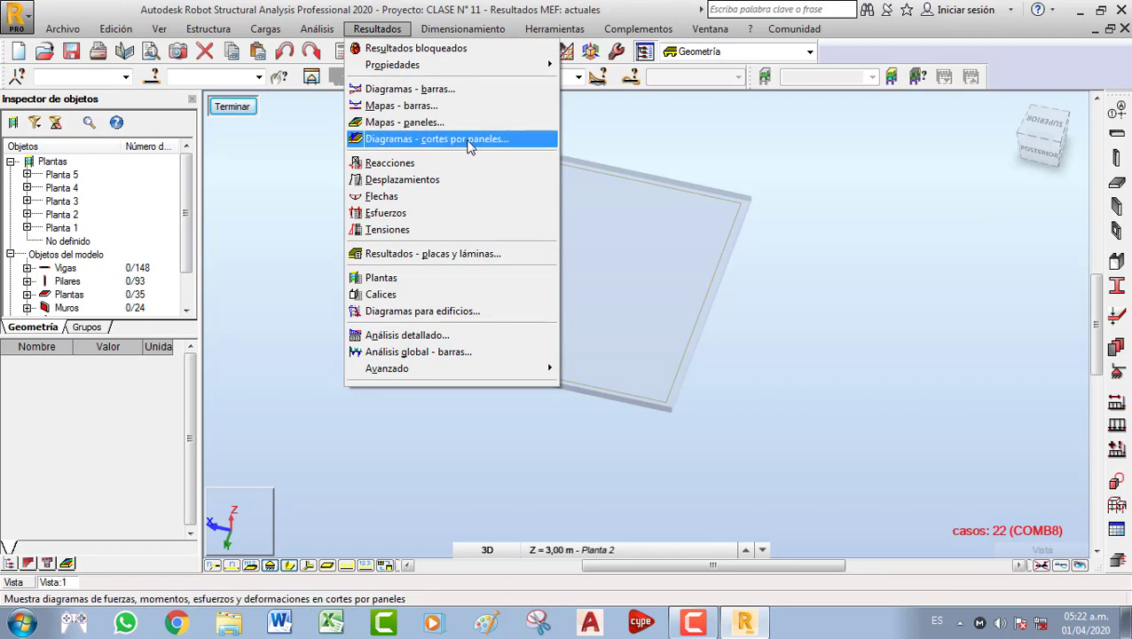
left_click(379, 31)
middle_click_drag(661, 257, 651, 284)
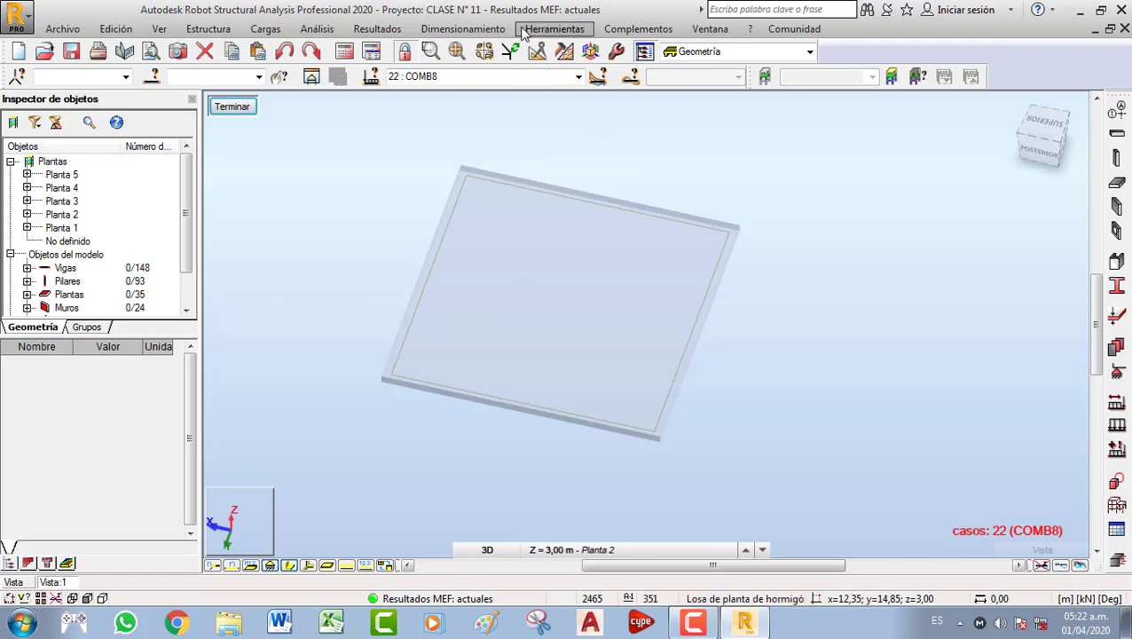
left_click(474, 34)
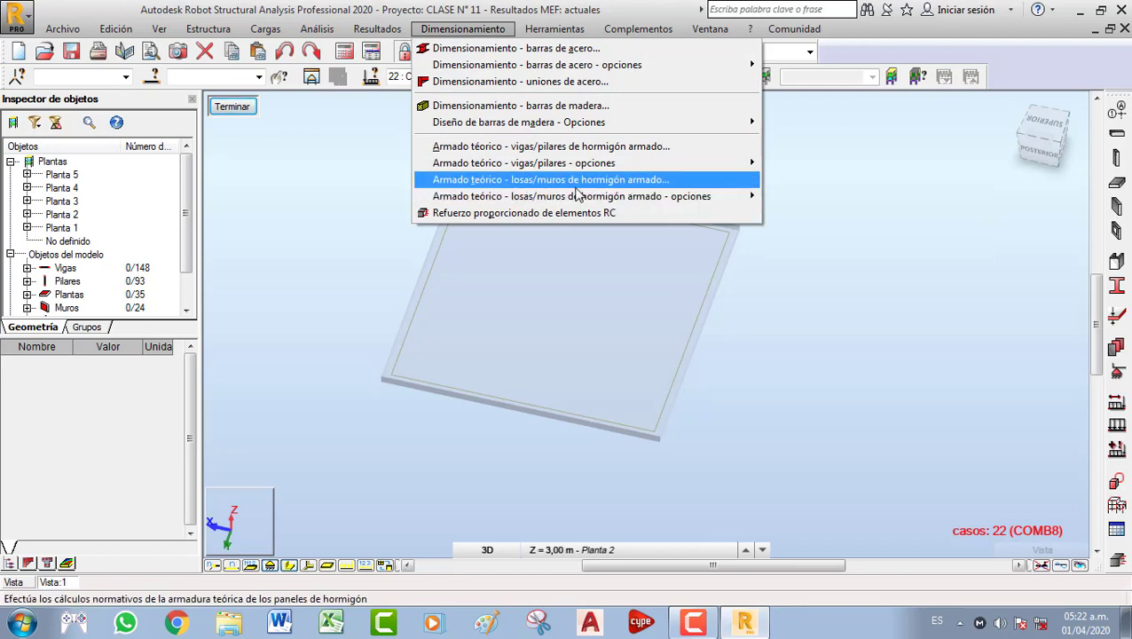
mouse_move(497, 202)
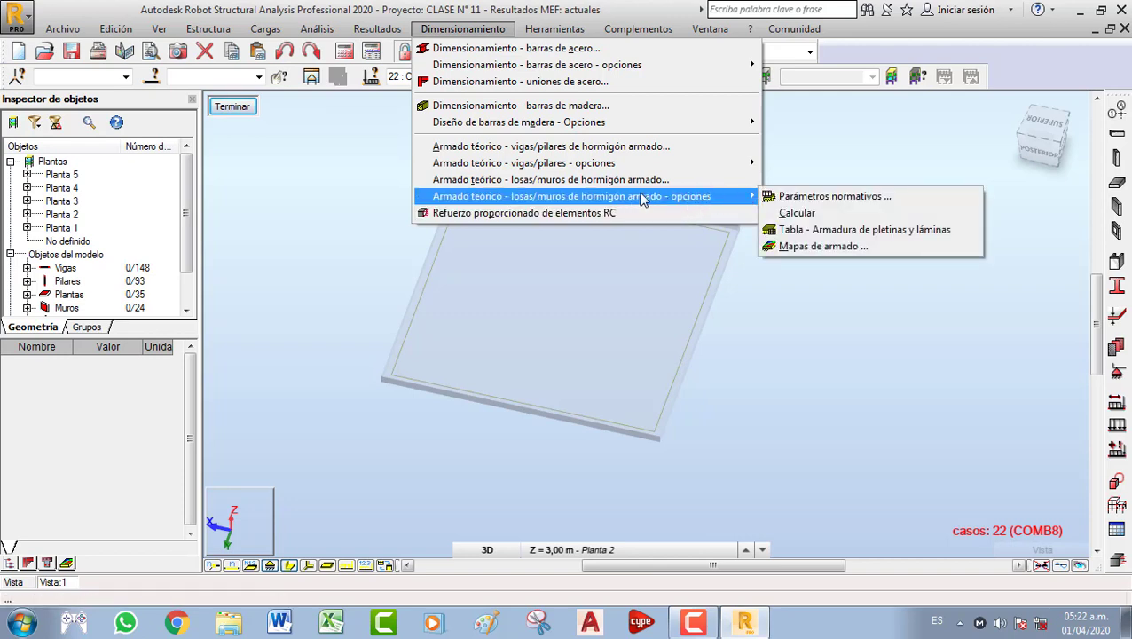
left_click(814, 199)
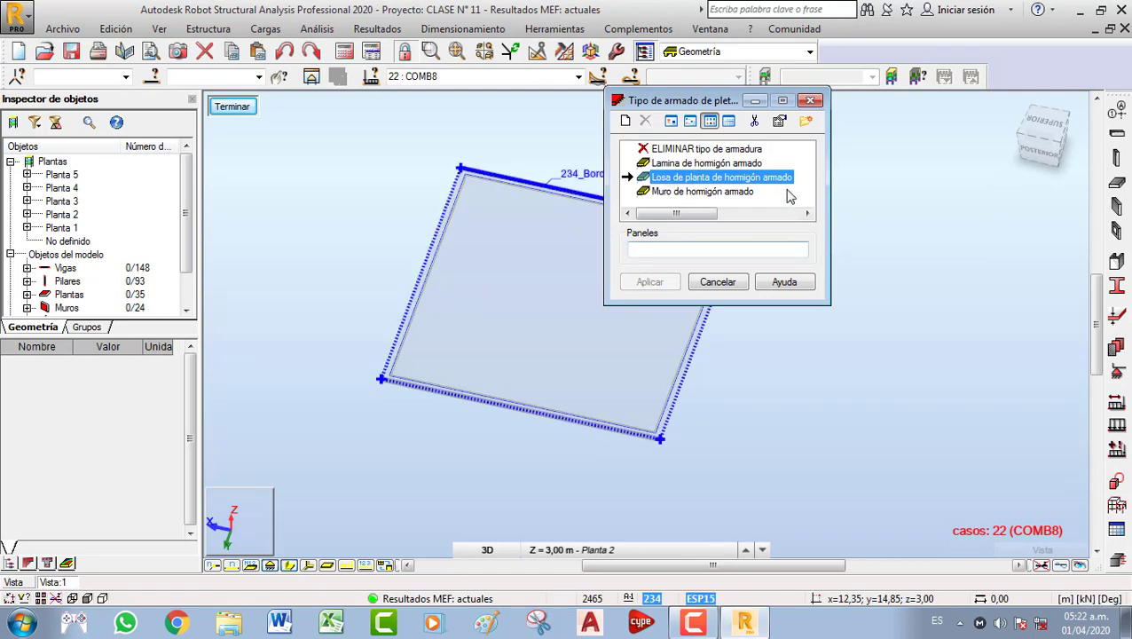
left_click(810, 101)
Select slab 234 and check which reinforcement type is assigned to it among its panel properties
left_click(521, 242)
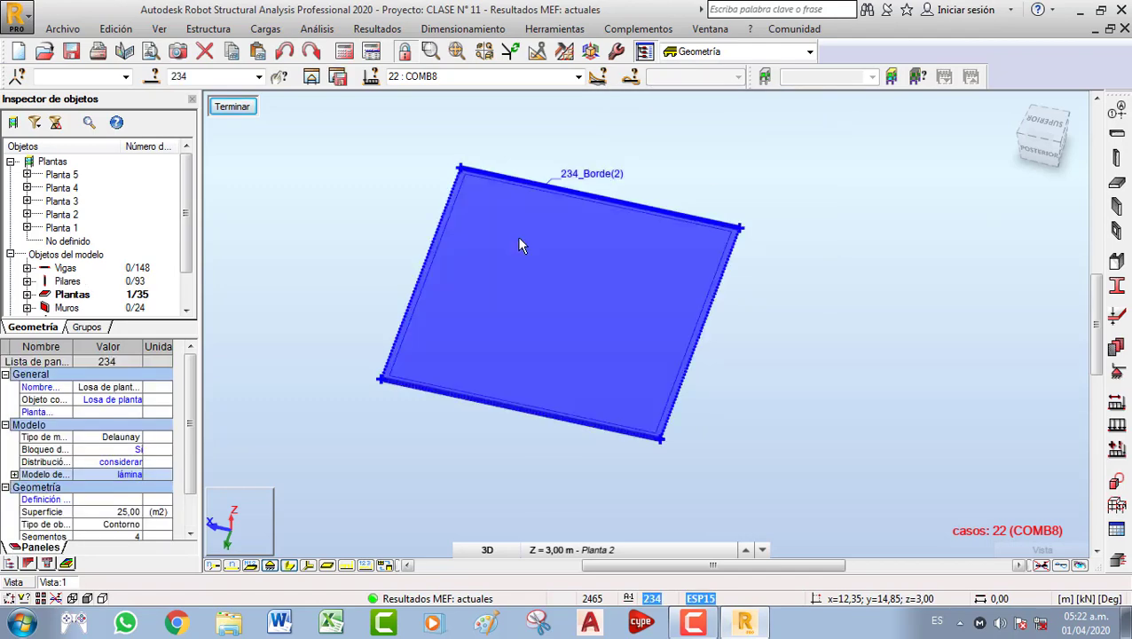
left_click_drag(193, 418, 192, 449)
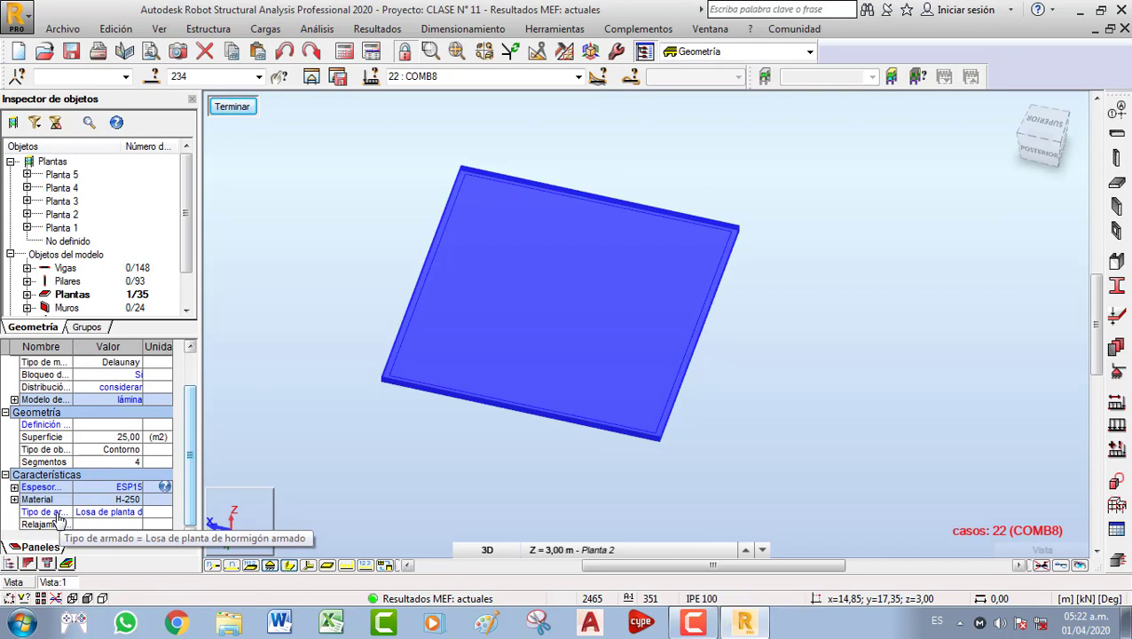
left_click(103, 521)
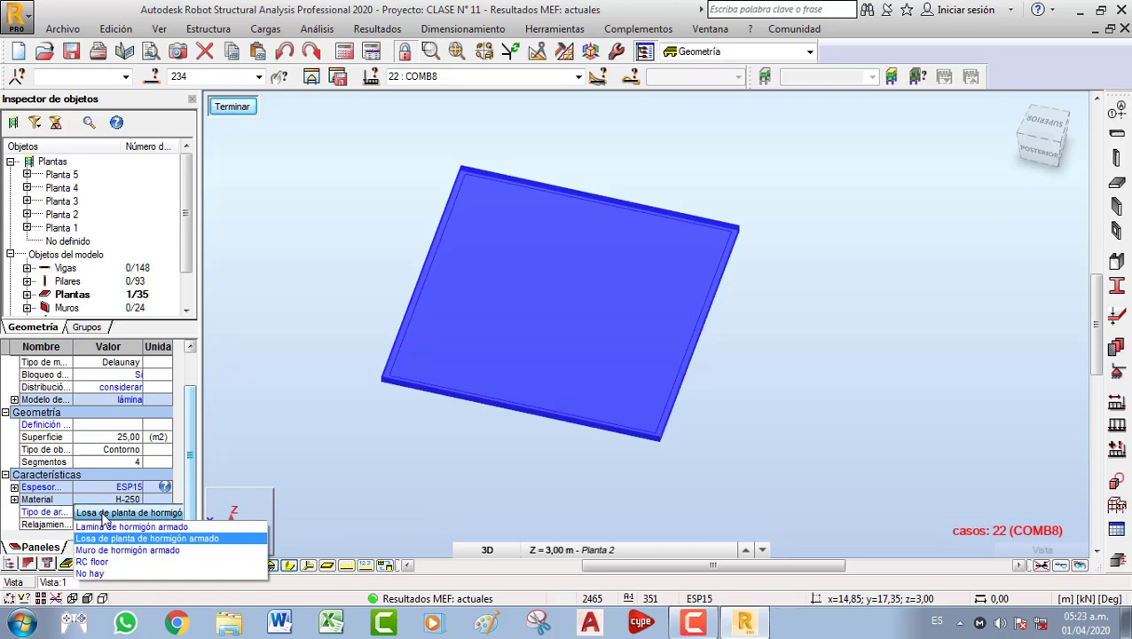
left_click(103, 515)
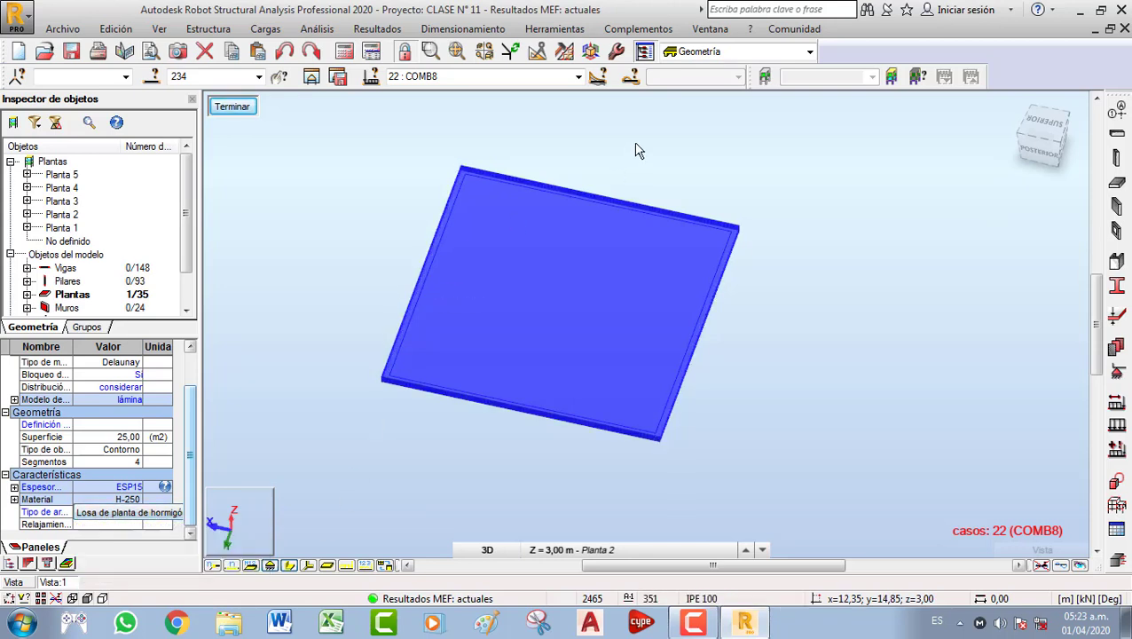
Open the code parameters of the slab's Losa de planta de hormigón armado reinforcement type and change its name to Losa de planta de hormigón armado_1
left_click(463, 29)
mouse_move(625, 199)
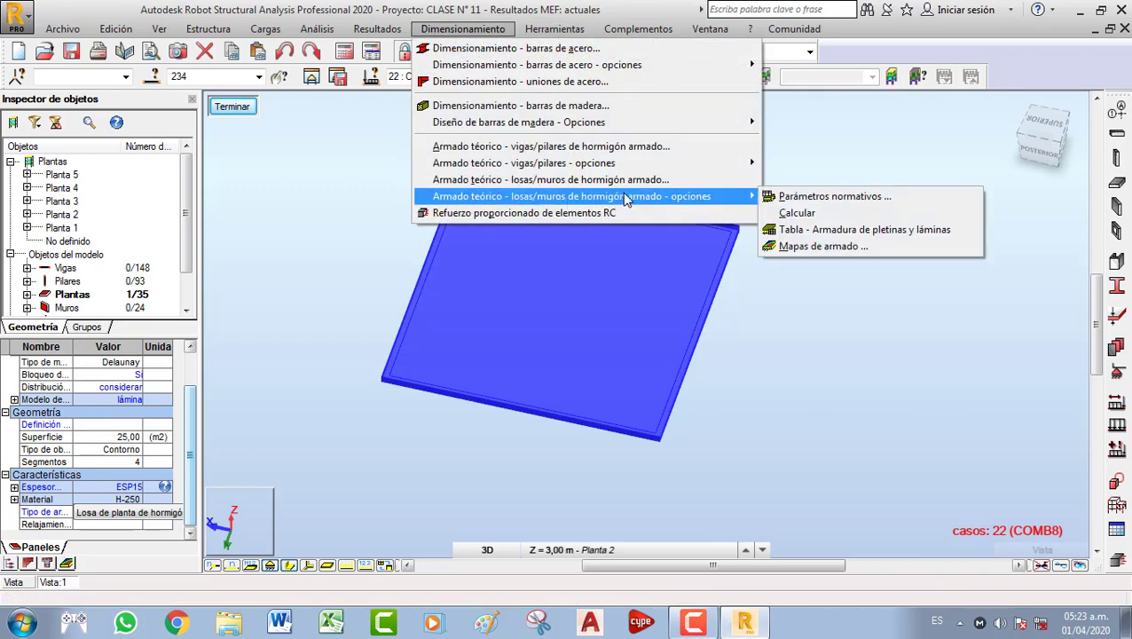
left_click(803, 196)
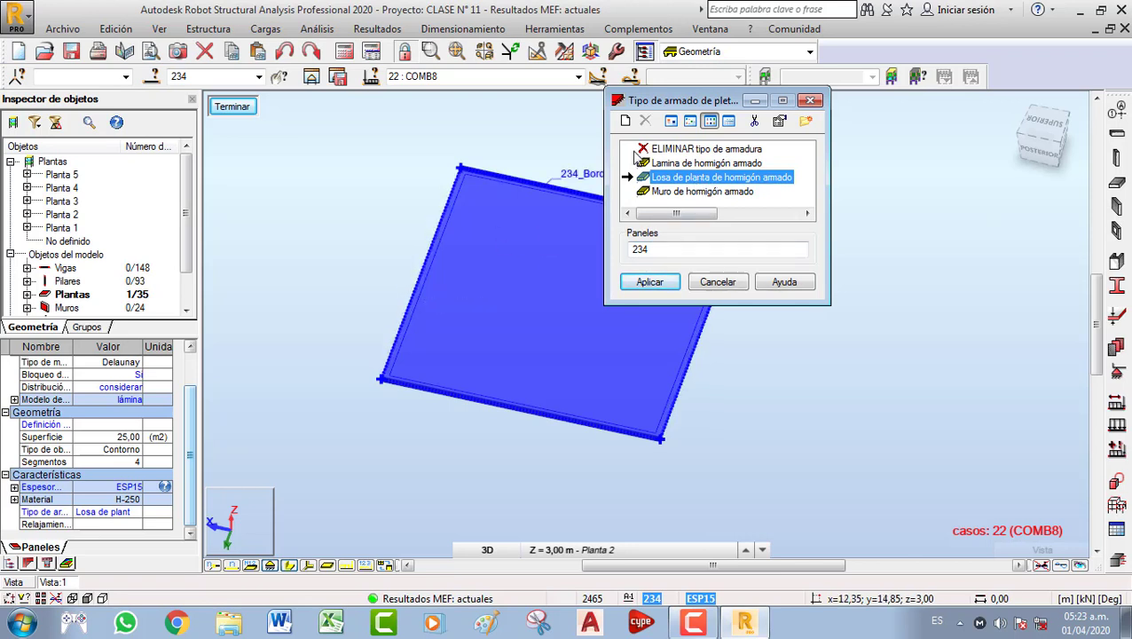
double_click(733, 182)
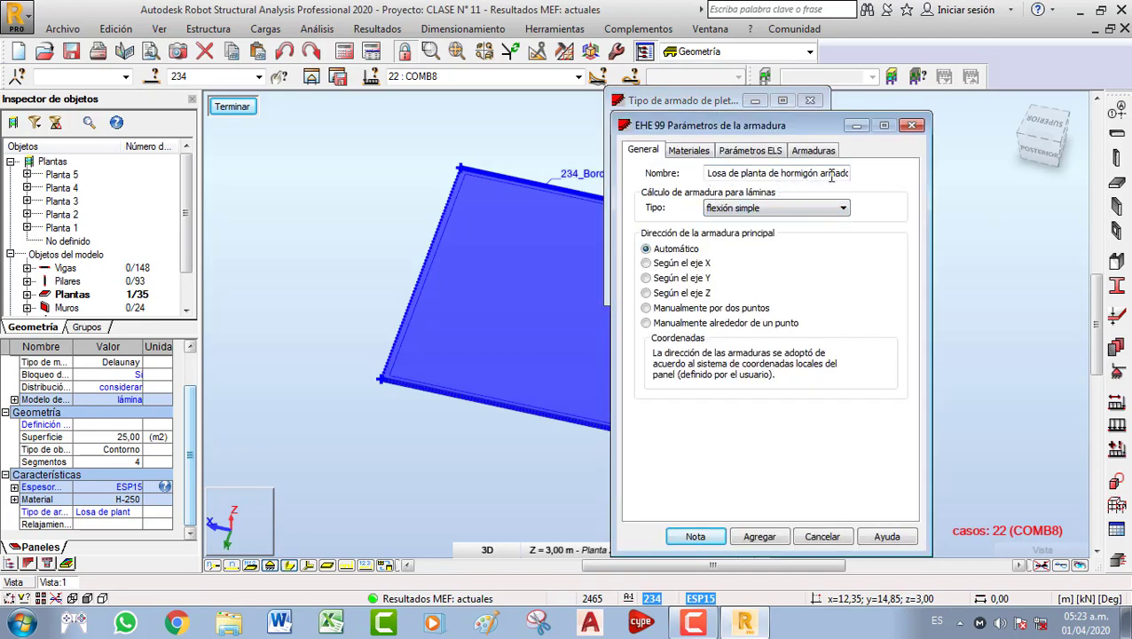
left_click_drag(832, 175, 849, 177)
key("Right")
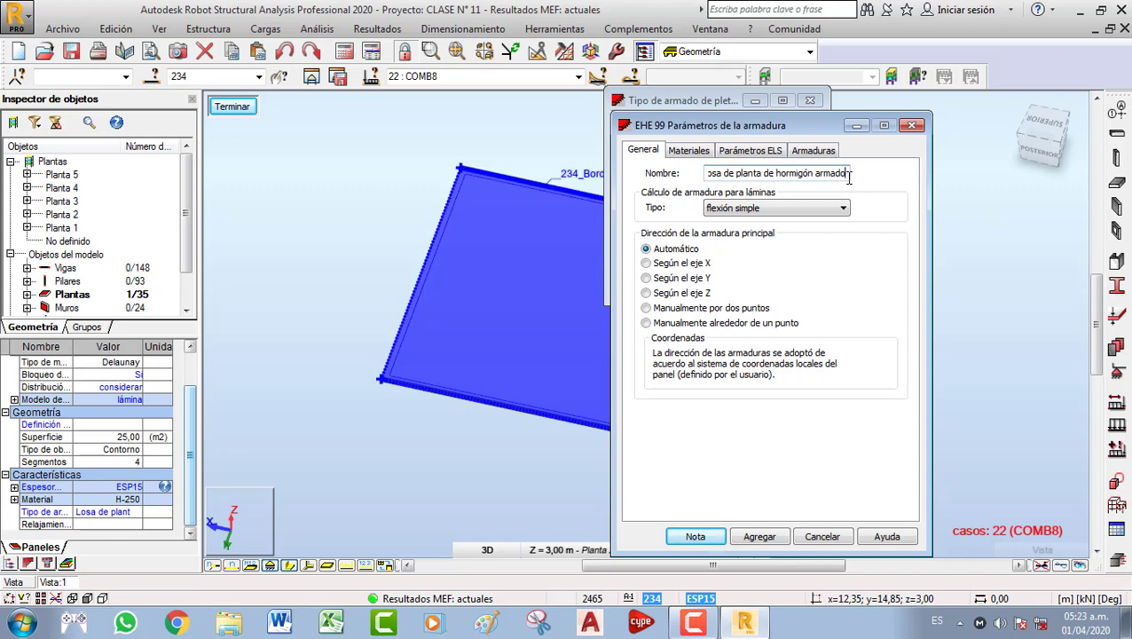
type("_")
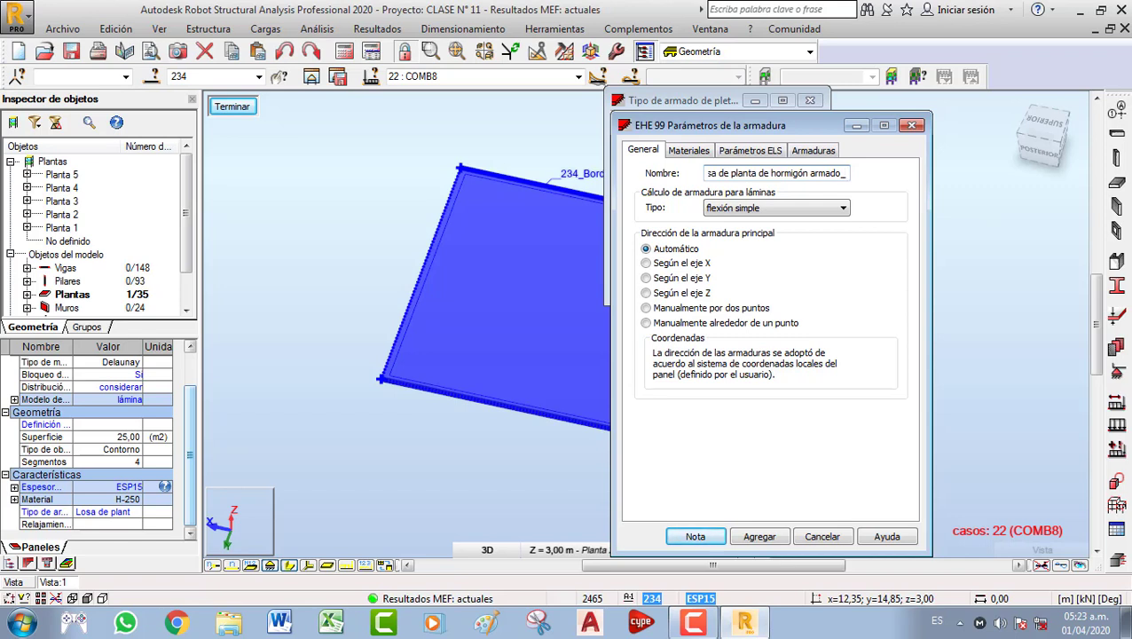
type("1")
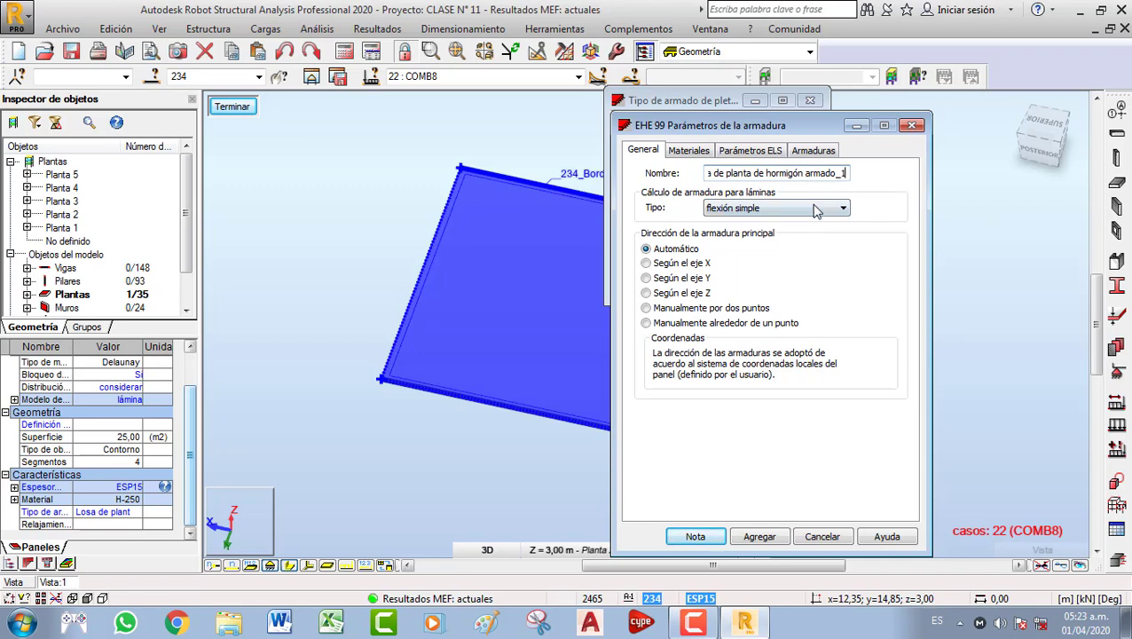
Check the calculation types available for shell reinforcement in the general parameters
left_click(815, 209)
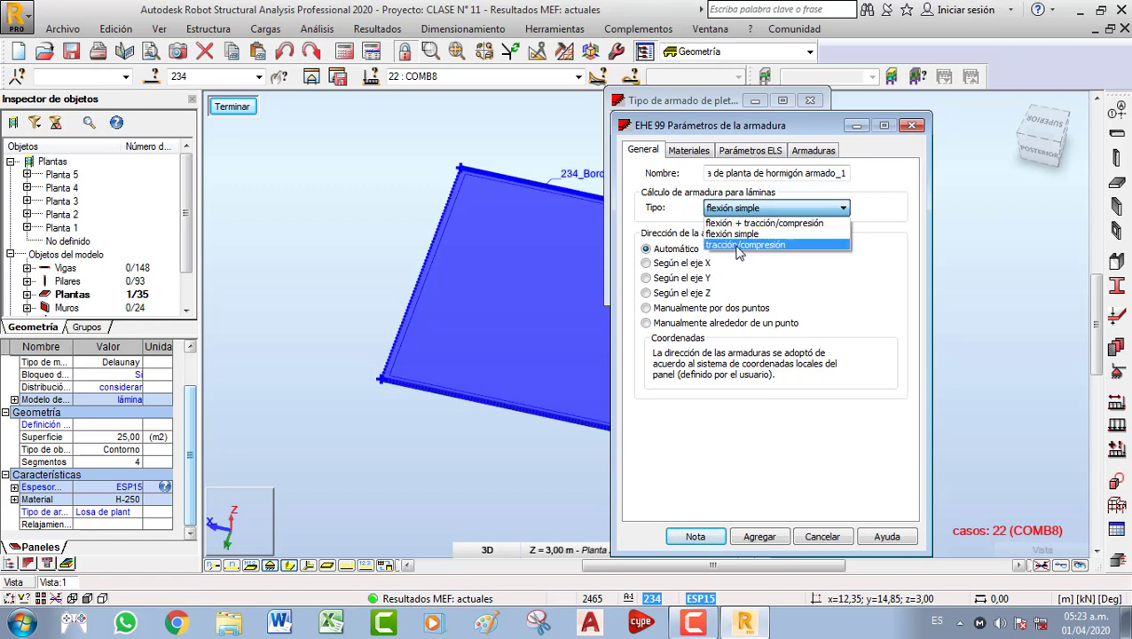
left_click(663, 213)
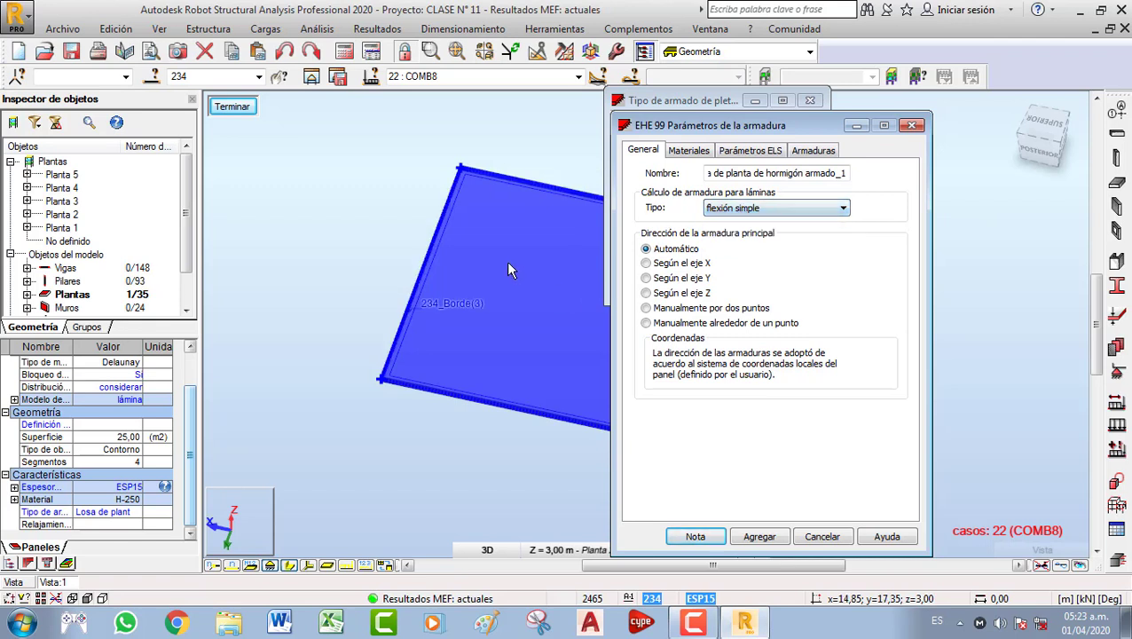
middle_click_drag(376, 216, 296, 217)
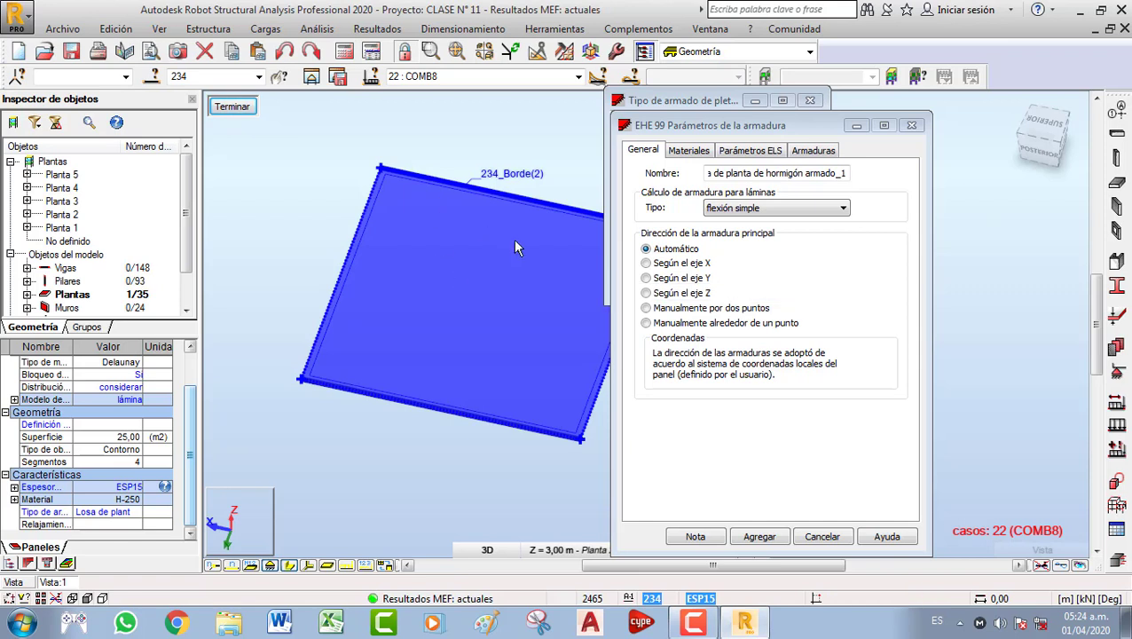
Try Según el eje X as the main reinforcement direction, and return the direction to Automático
left_click(647, 264)
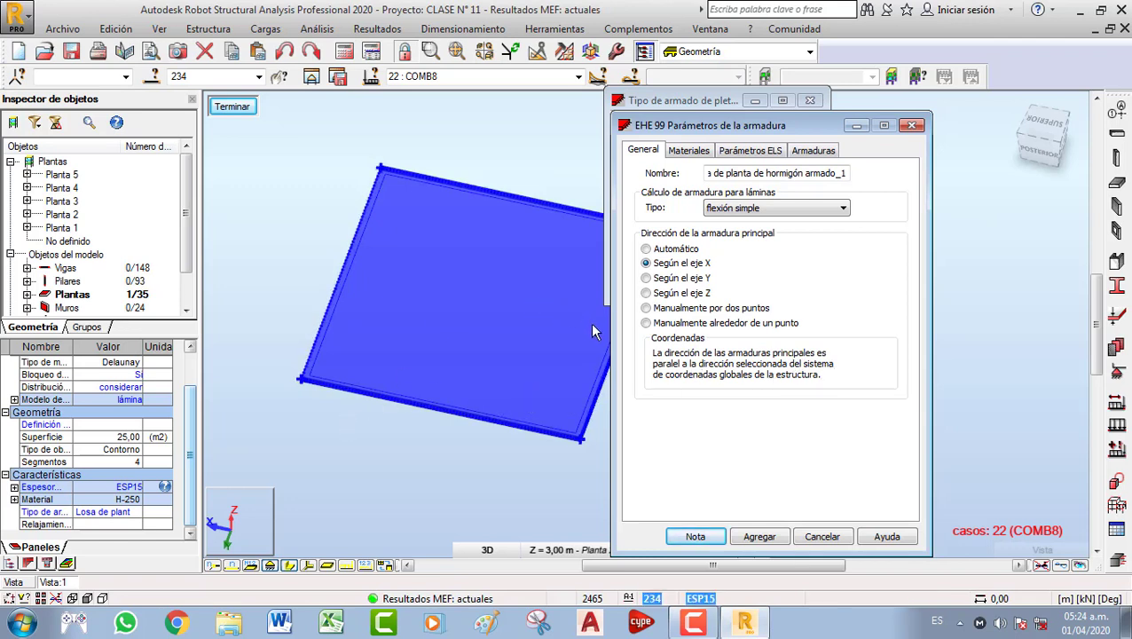
left_click(493, 327)
middle_click_drag(493, 333, 460, 340)
middle_click_drag(468, 344, 449, 353)
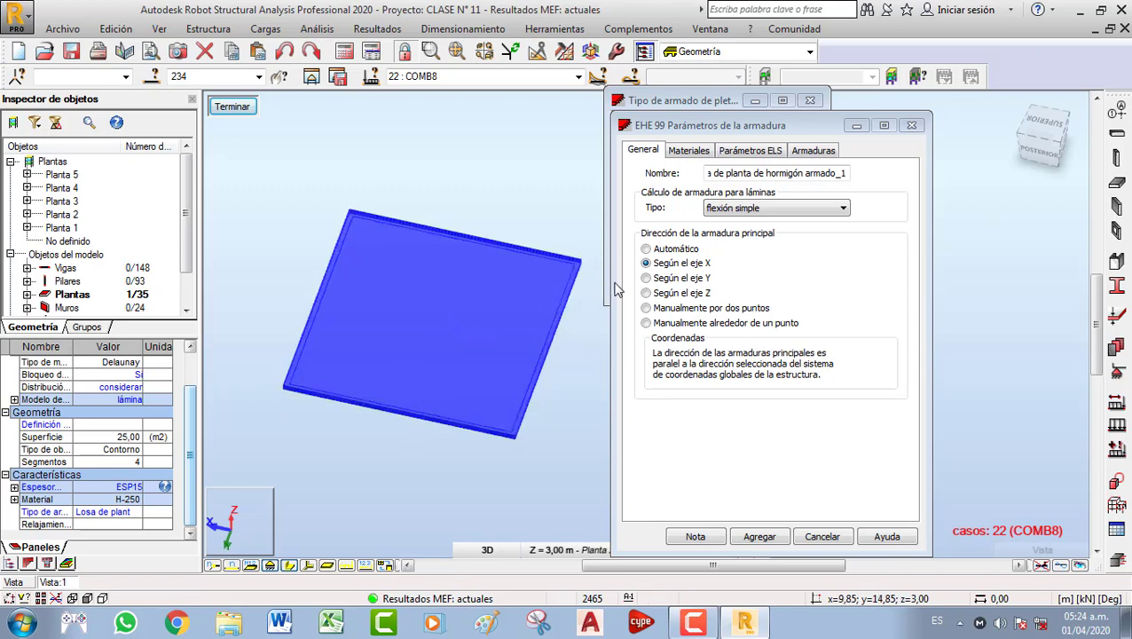
left_click(648, 250)
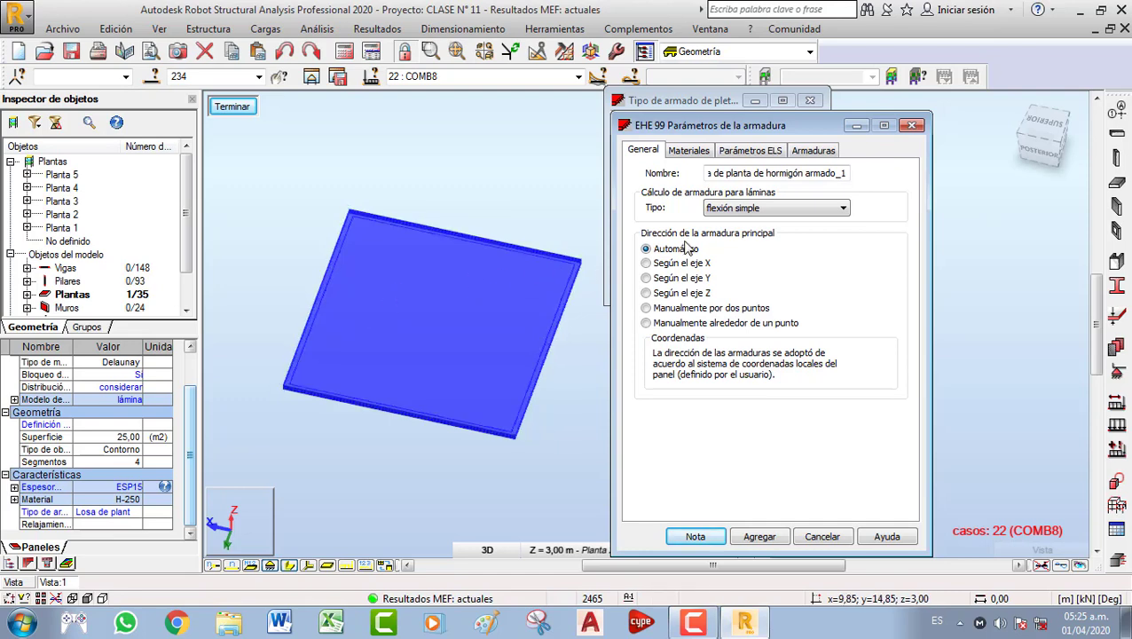
Set the steel class of the reinforcement type to B 500 S in its material parameters
left_click(687, 150)
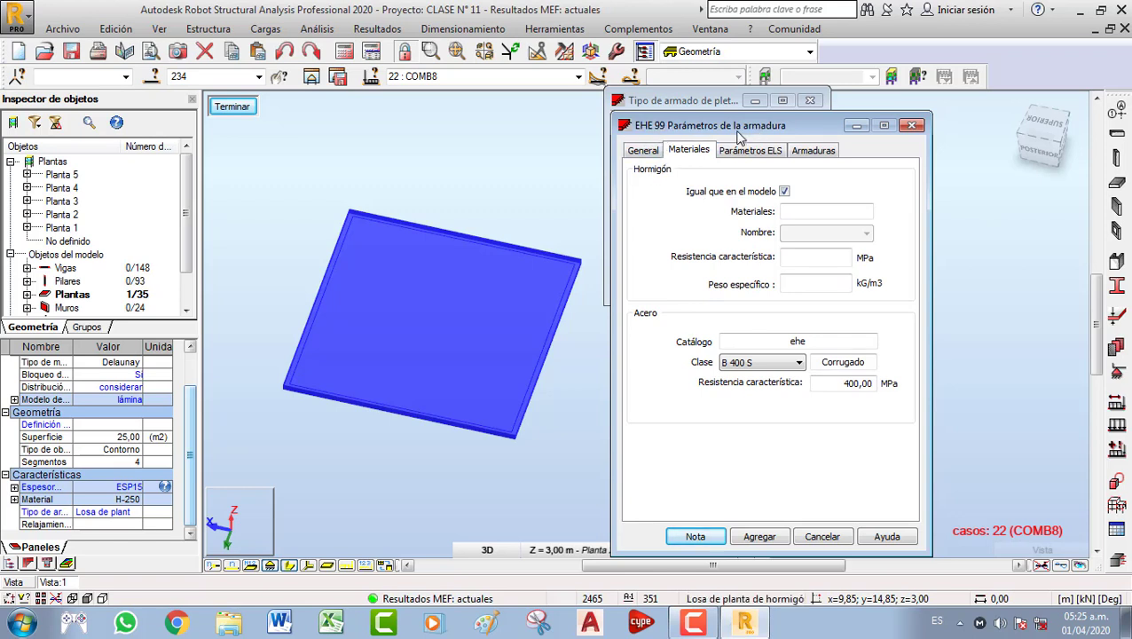
left_click(772, 363)
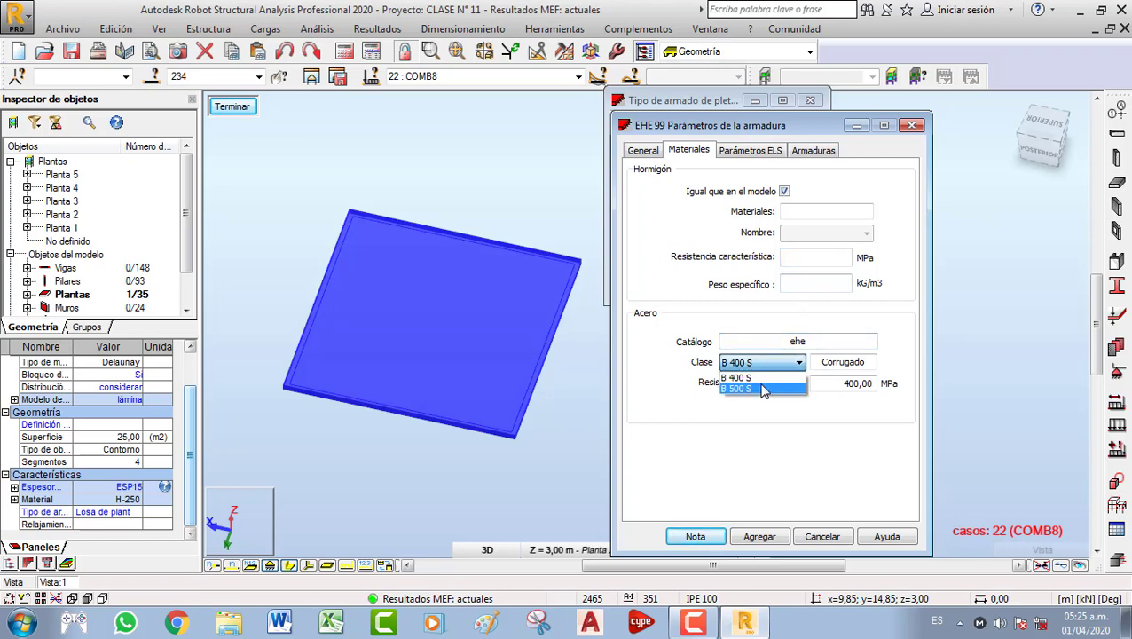
left_click(745, 385)
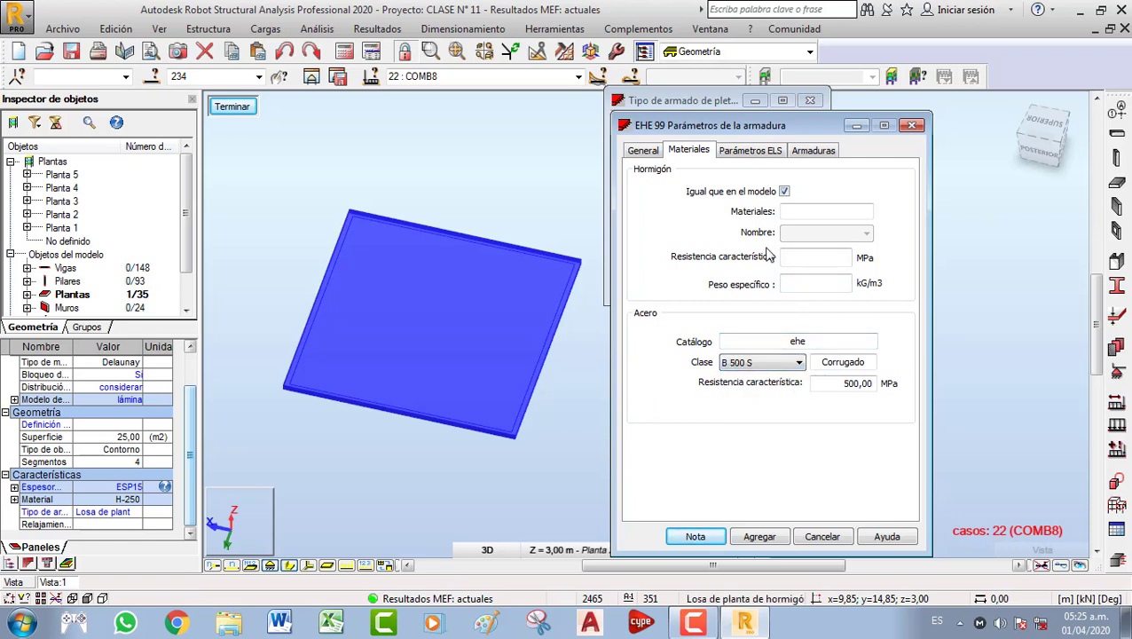
Turn off the reinforcement correction for cracking (Fisuración) in the ELS parameters and check the environment type options
left_click(748, 151)
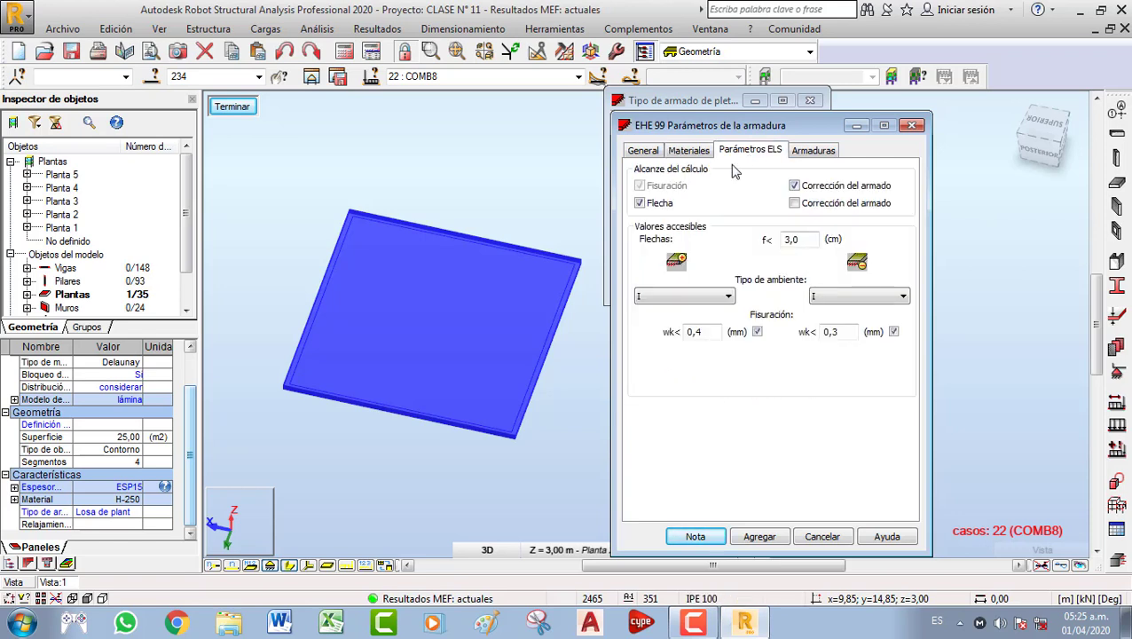
left_click(795, 186)
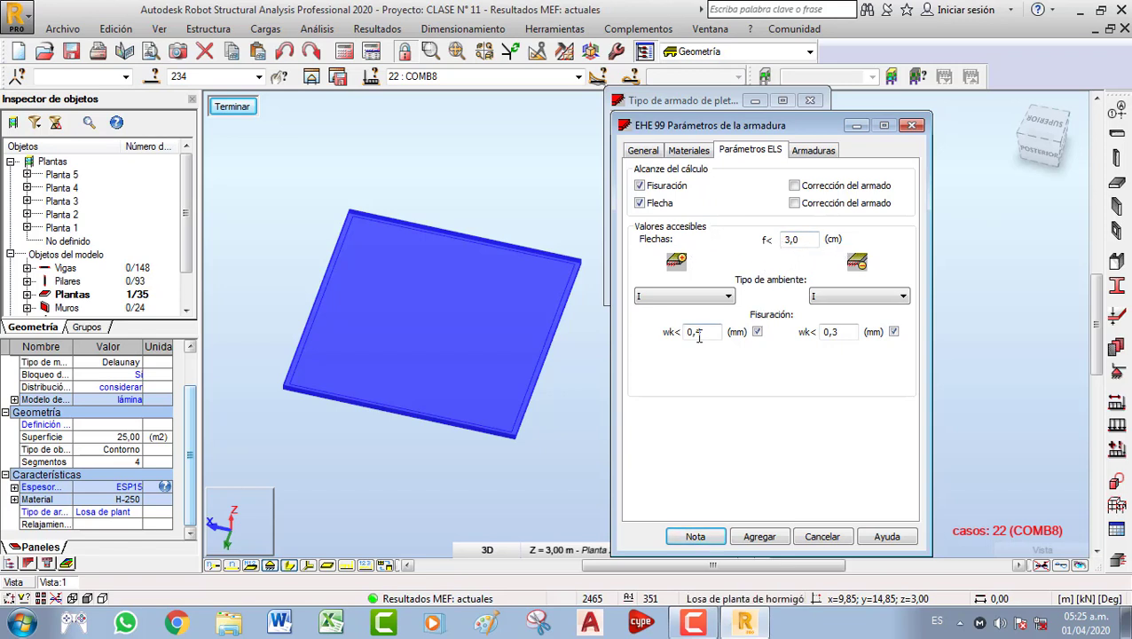
double_click(702, 297)
left_click(815, 298)
left_click(815, 303)
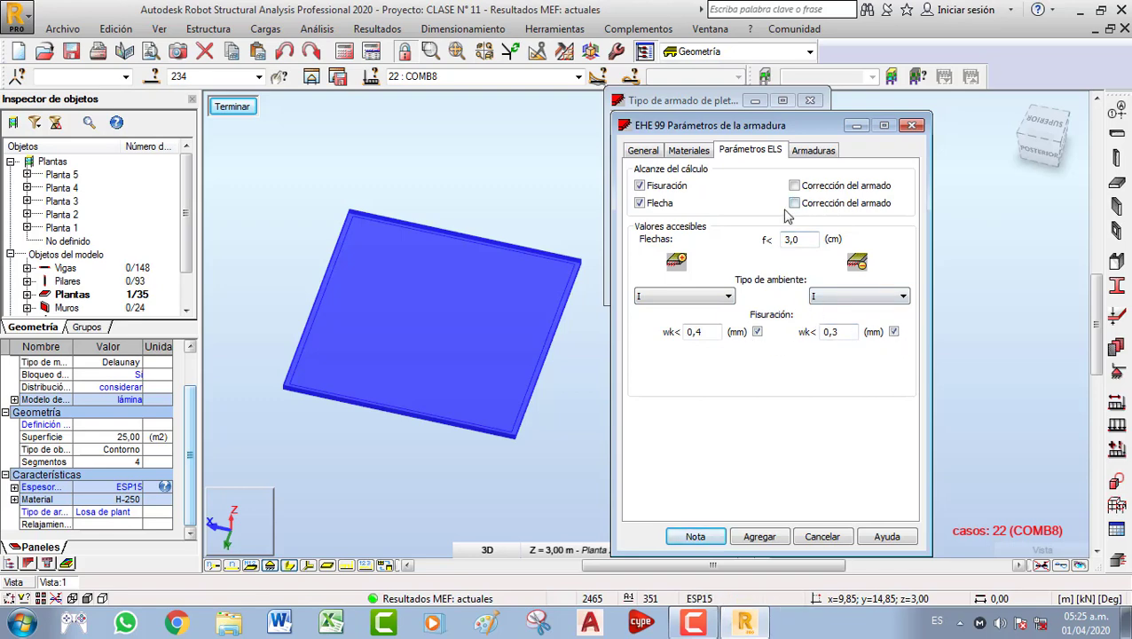
Set the bar diameters d1, d1', d2 and d2' of the reinforcement type to 10
left_click(808, 151)
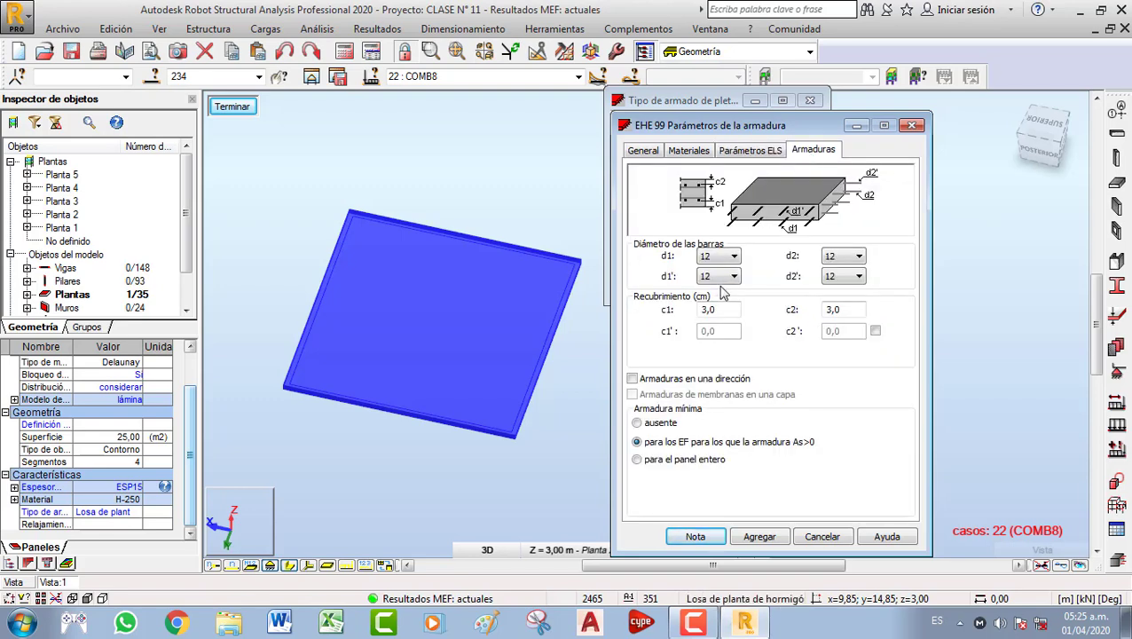
left_click(733, 276)
left_click(733, 257)
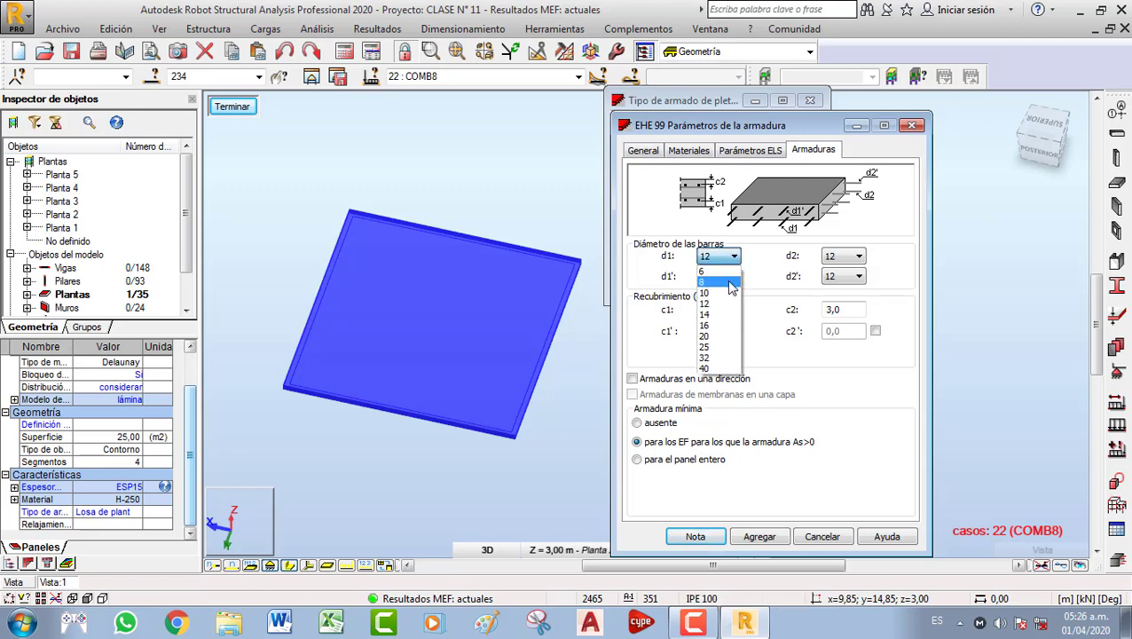
left_click(731, 278)
left_click(733, 276)
left_click(719, 313)
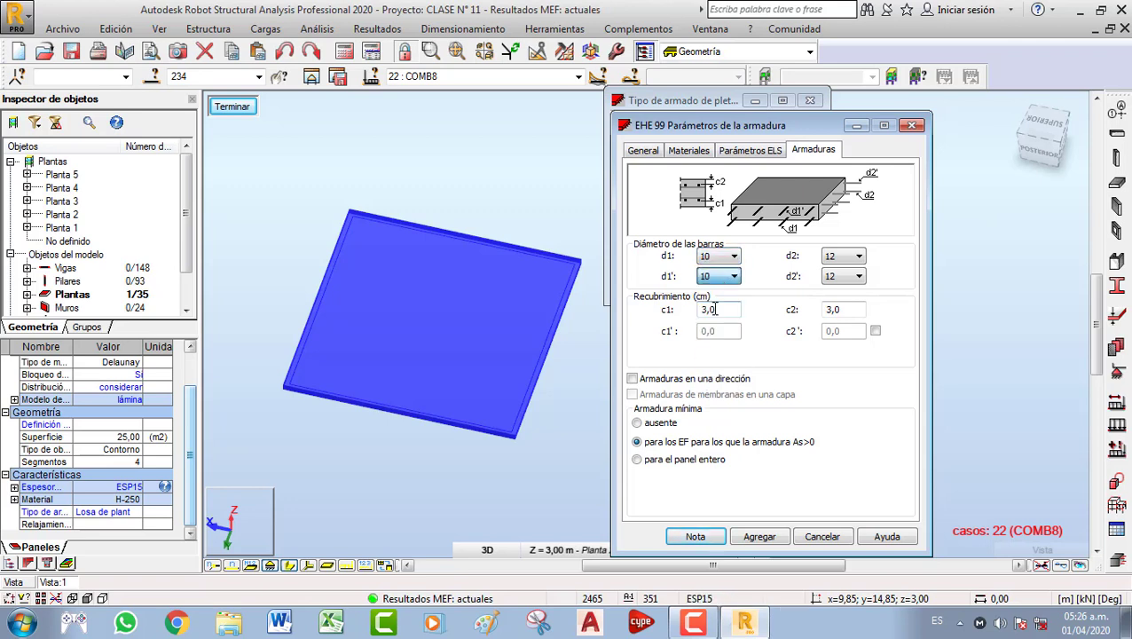
left_click(850, 258)
left_click(837, 294)
left_click(847, 276)
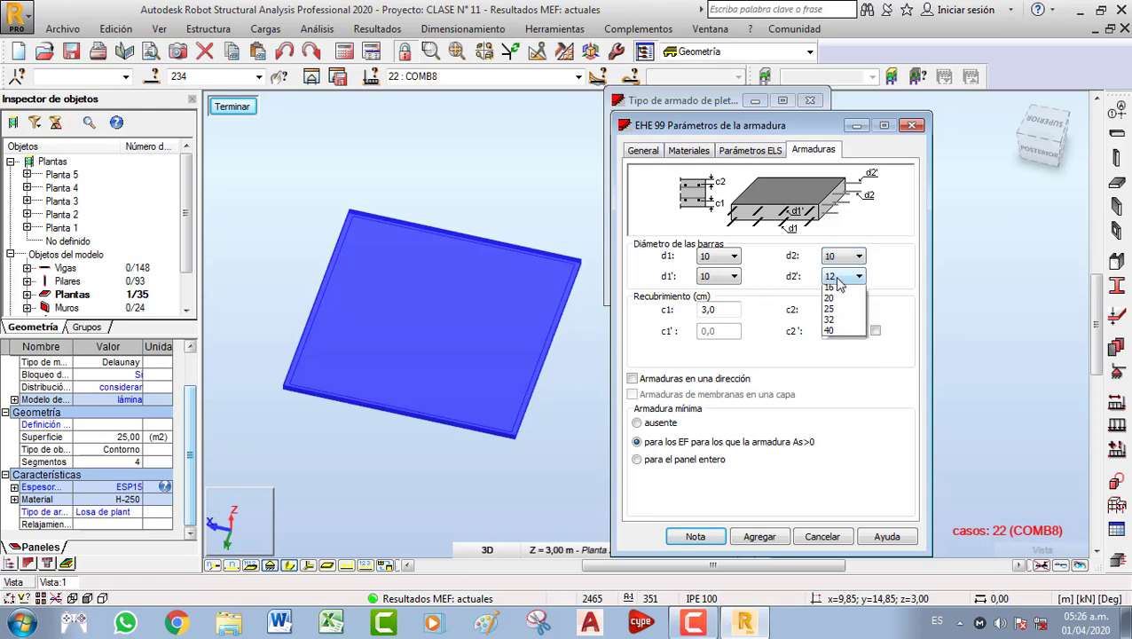
left_click(834, 314)
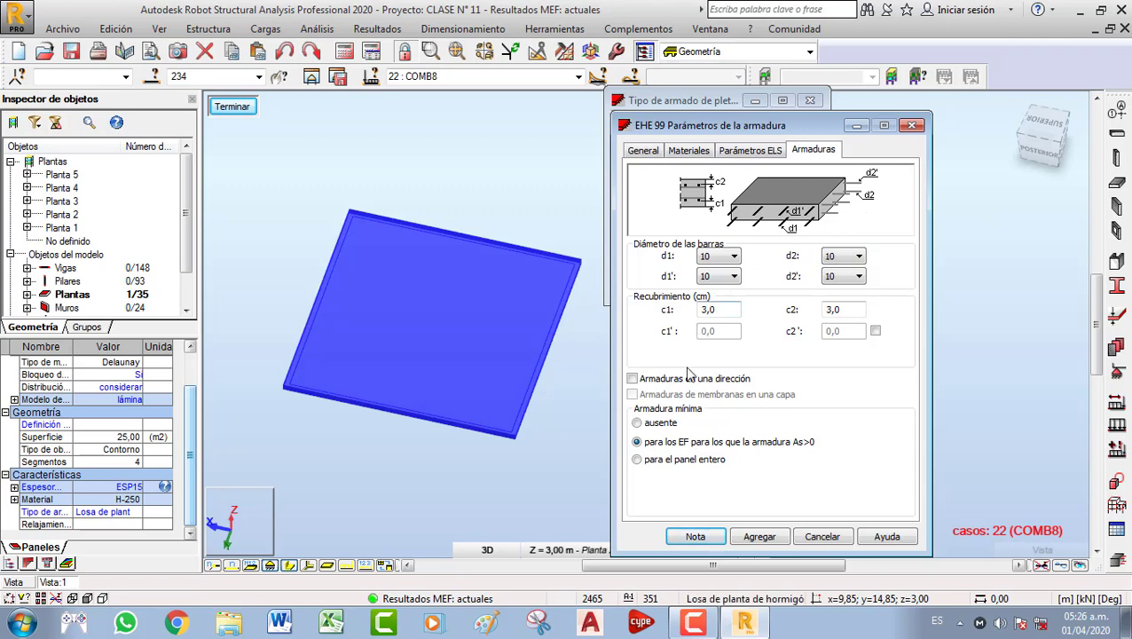
Try one-direction reinforcement and turn it off again, and set the covers c1 and c2 to 2 cm
left_click(634, 380)
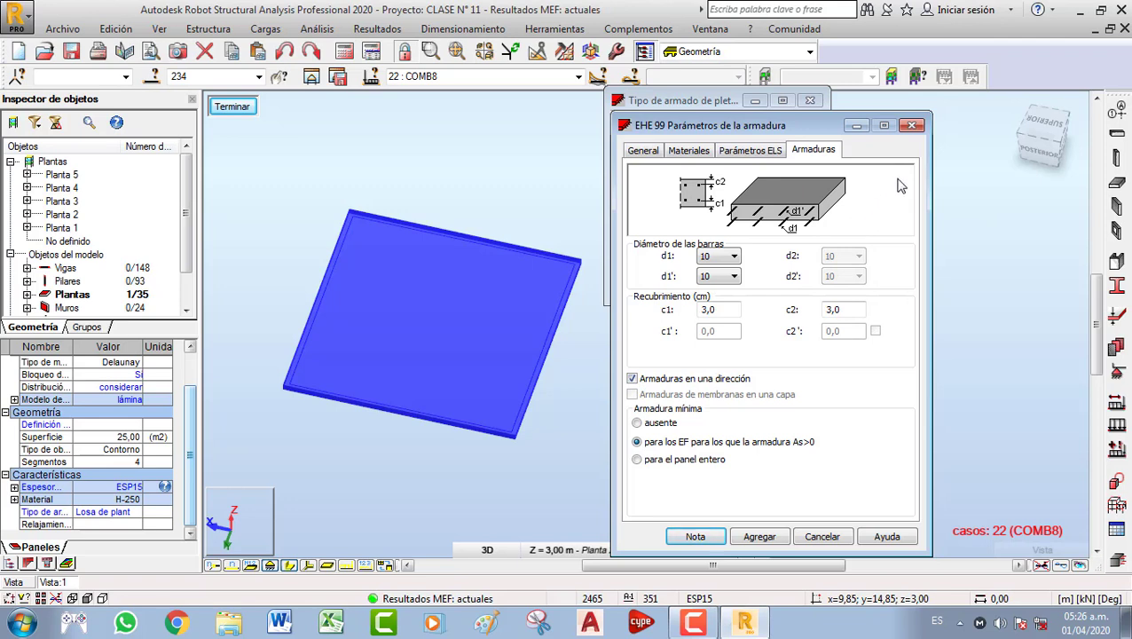
left_click(632, 379)
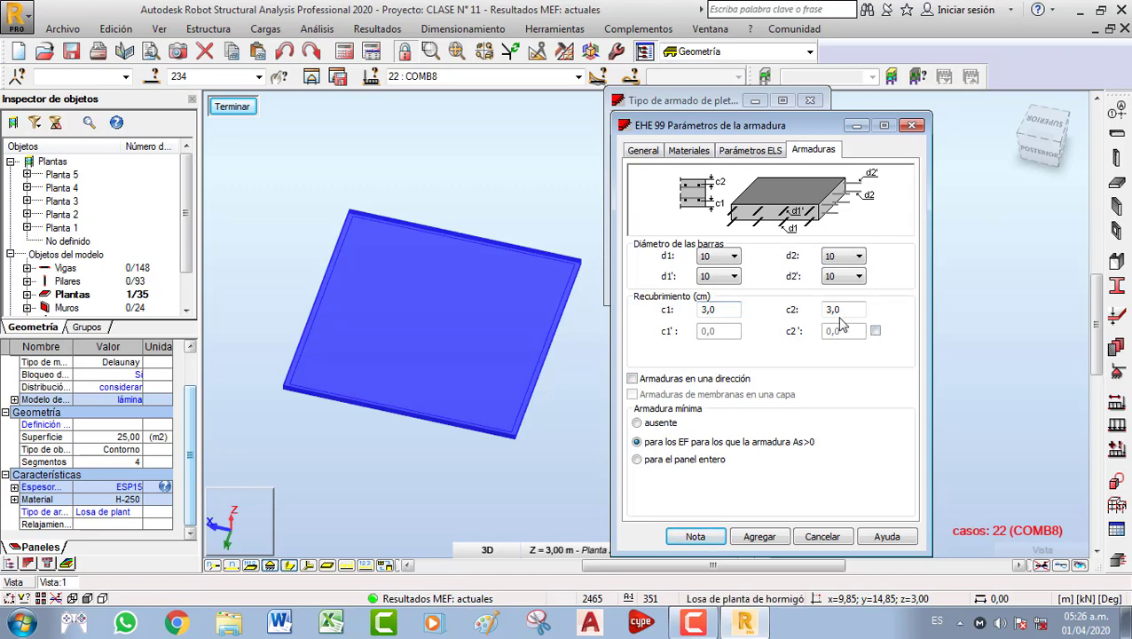
double_click(721, 311)
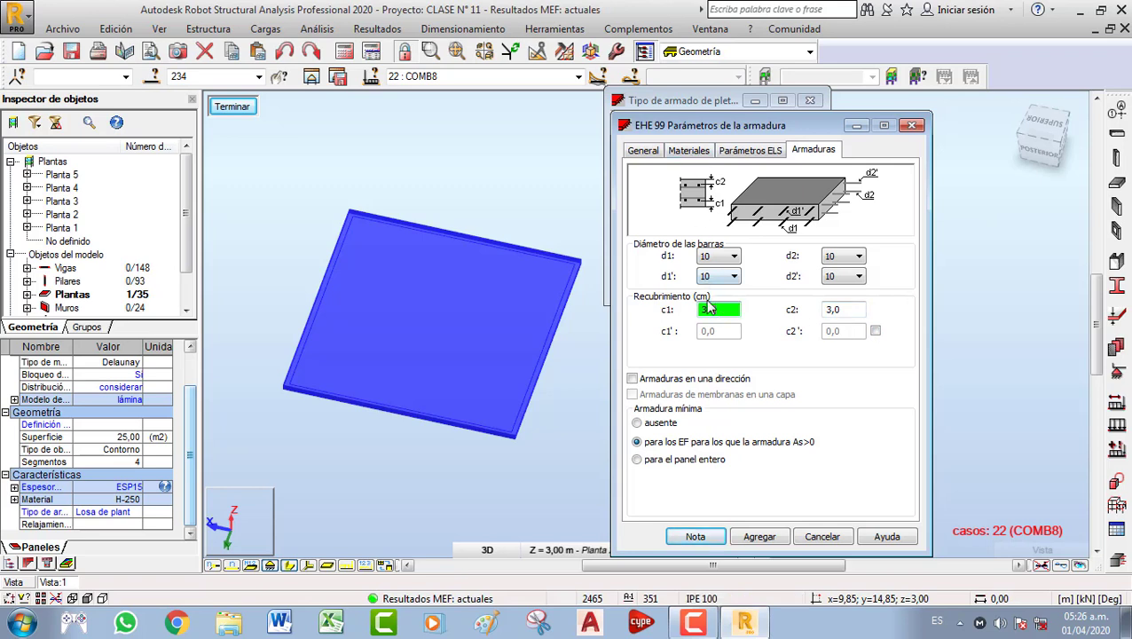
left_click_drag(726, 310, 691, 322)
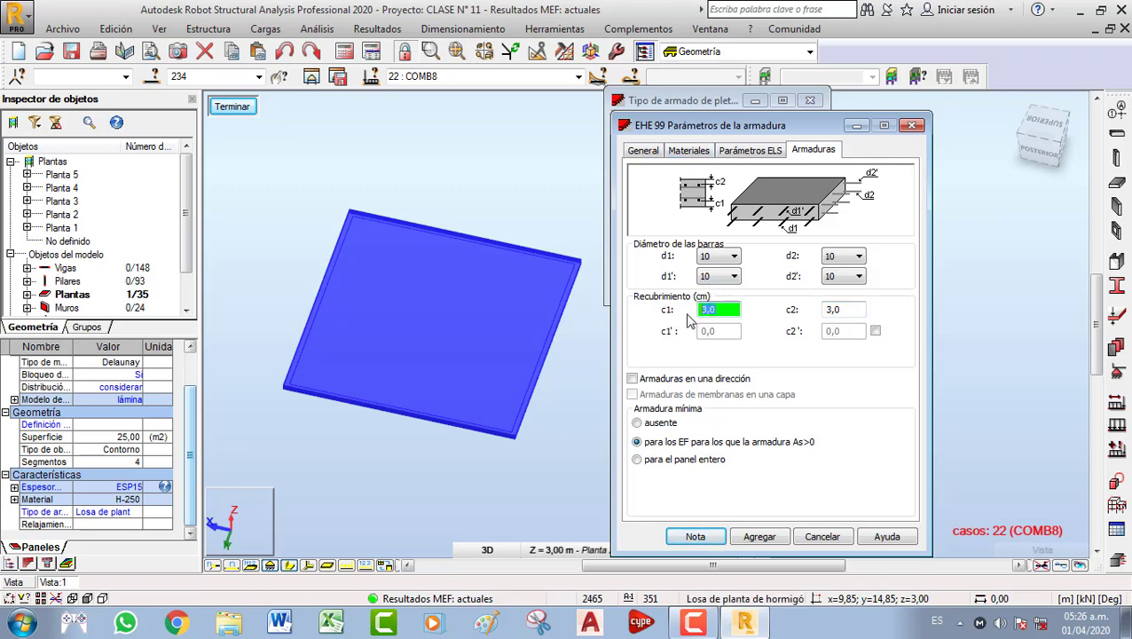
type("2")
double_click(856, 308)
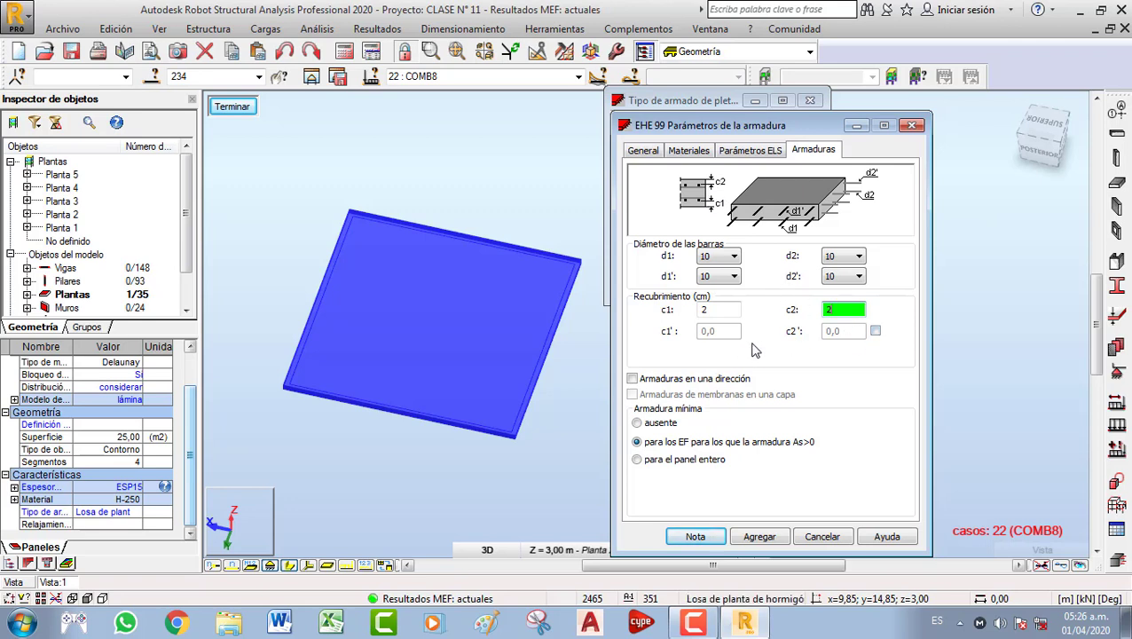
Try enabling the separate covers c1' and c2', and turn them off again
left_click(875, 331)
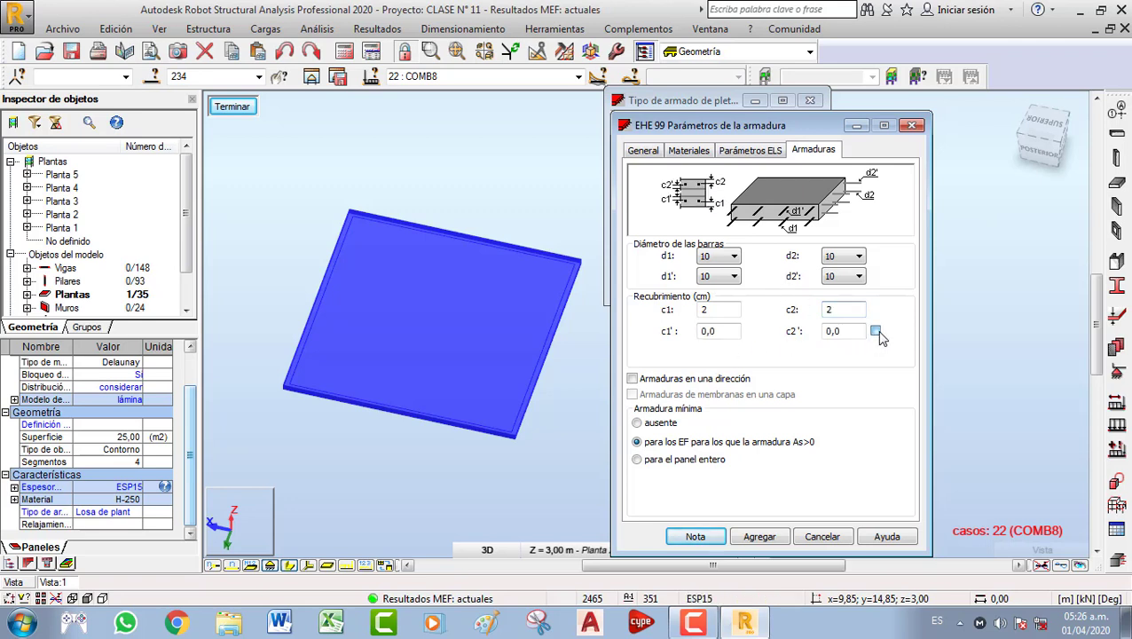
left_click(879, 333)
left_click(878, 333)
left_click(875, 332)
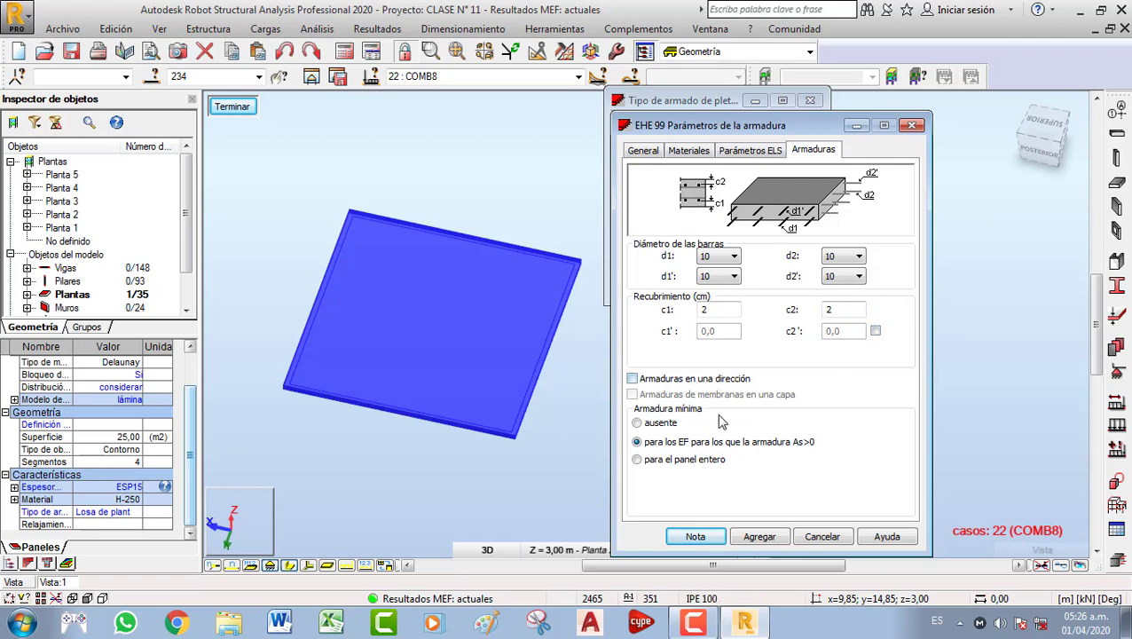
Try the other minimum reinforcement options and return to para los EF para los que la armadura As>0
left_click(663, 425)
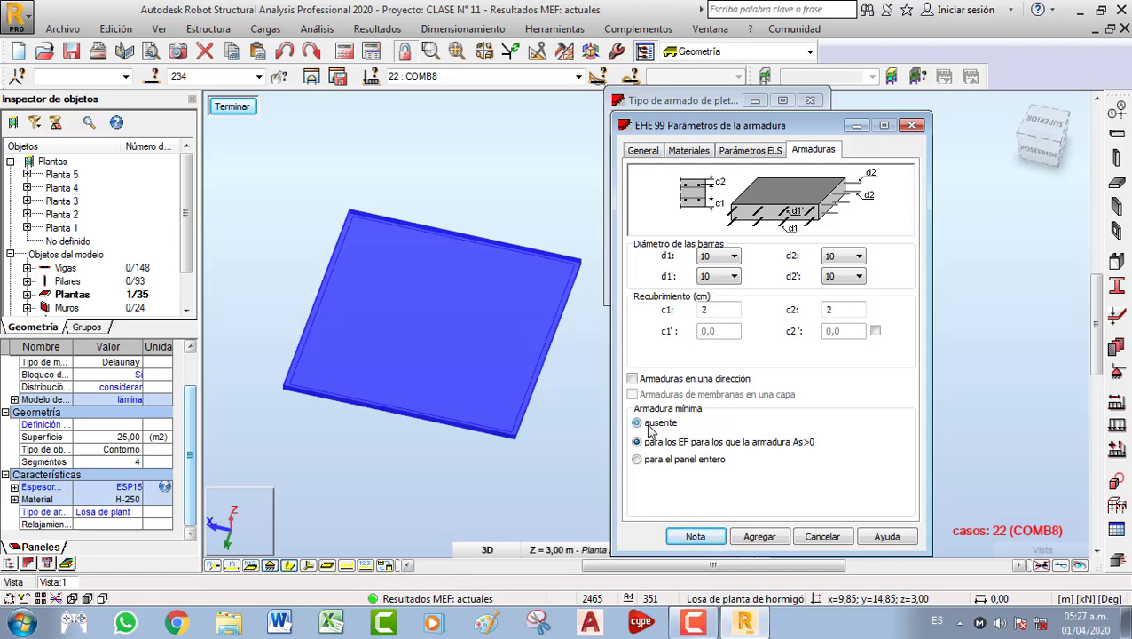
left_click(647, 444)
left_click(639, 459)
left_click(646, 443)
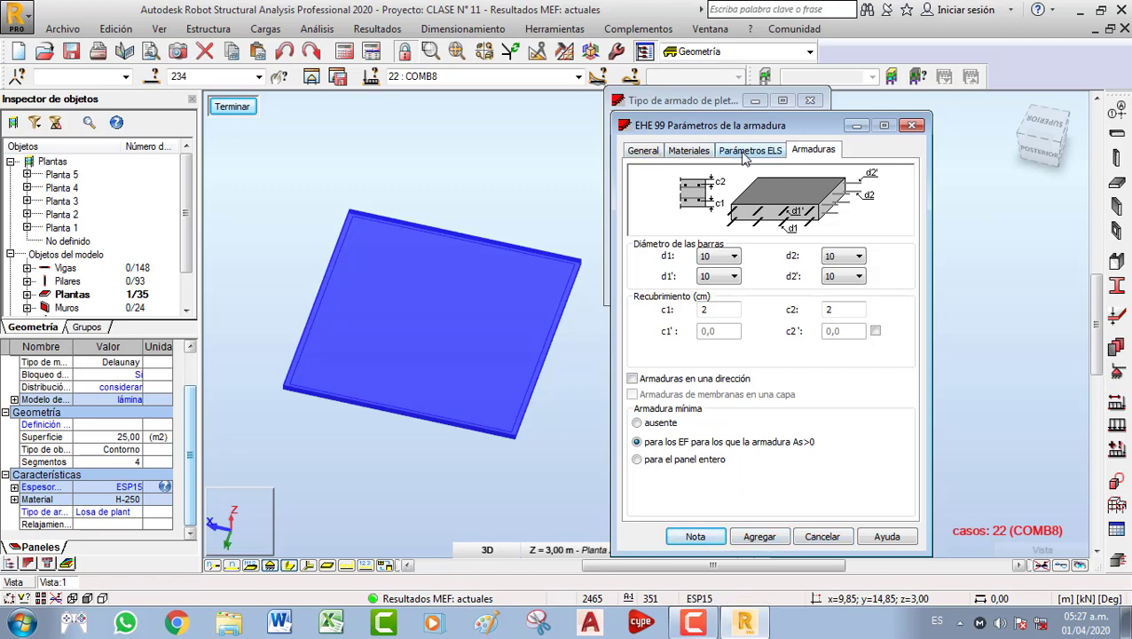
Add the reinforcement type Losa de planta de hormigón armado_1, apply it to slab 234 and close the reinforcement type dialog
left_click(756, 536)
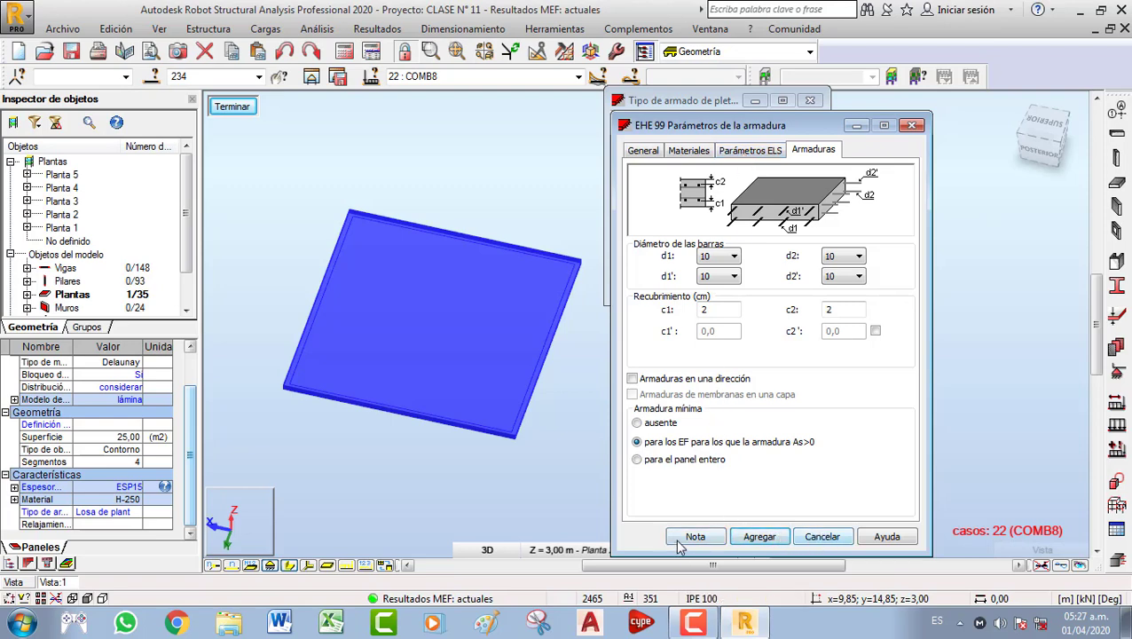
left_click(911, 126)
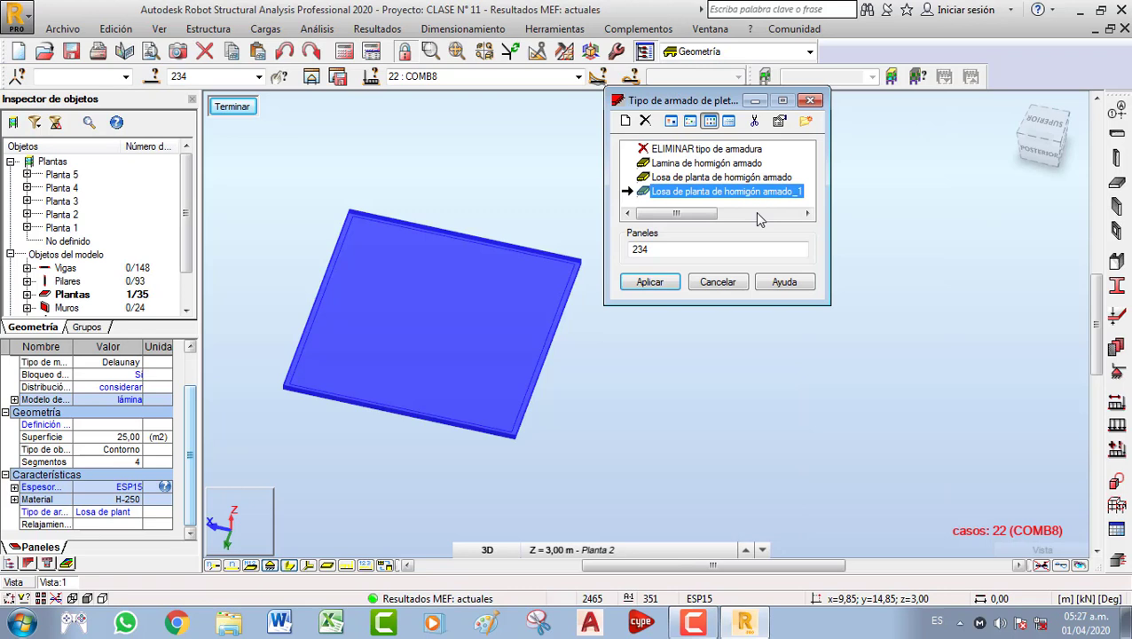
left_click(661, 286)
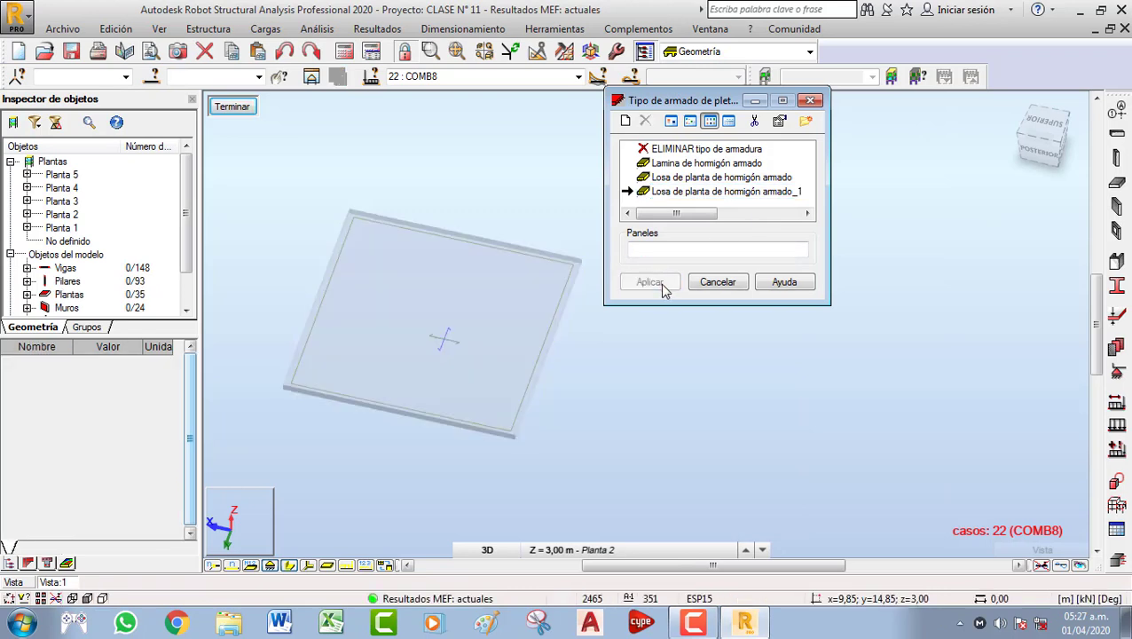
left_click(810, 104)
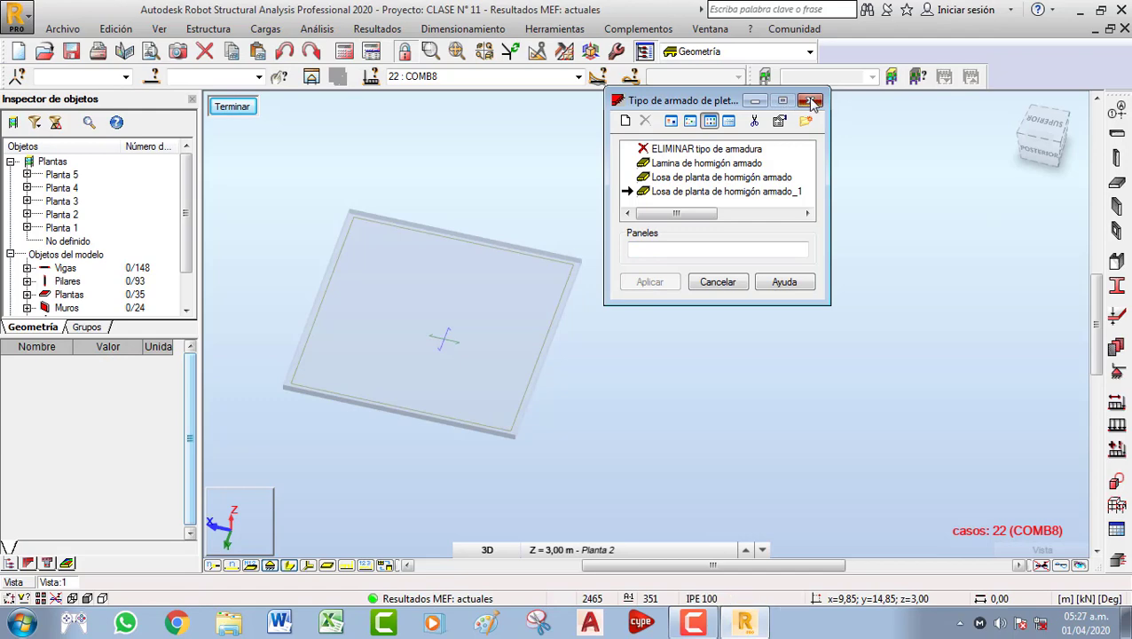
Select slab 234 and check the reinforcement type assigned to it in its panel properties
left_click(347, 330)
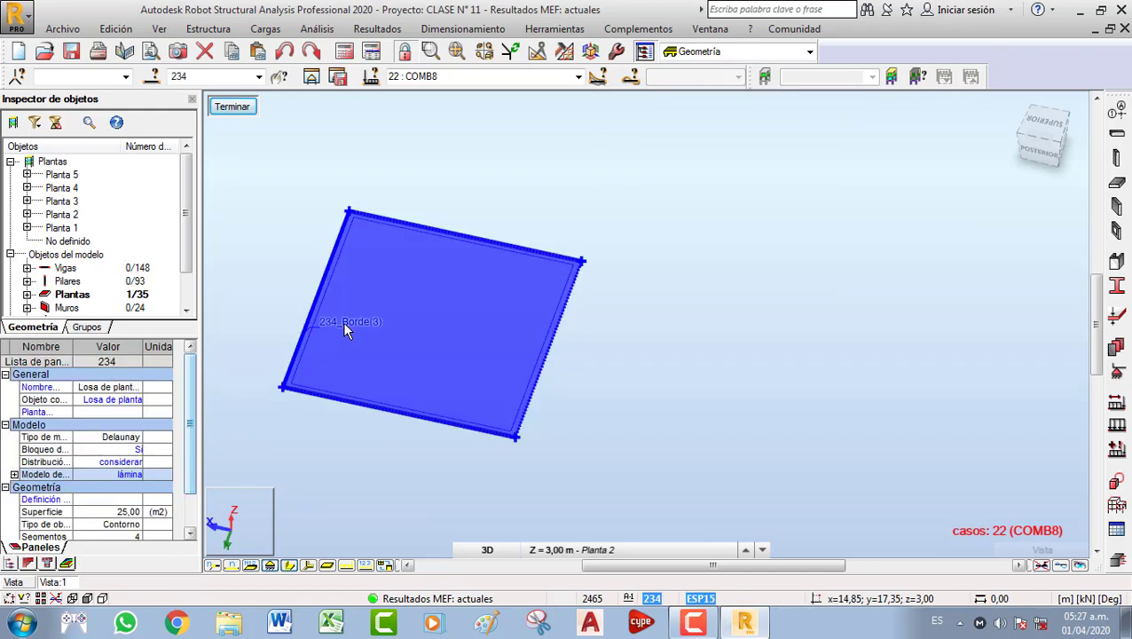
scroll(194, 507, "down", 2)
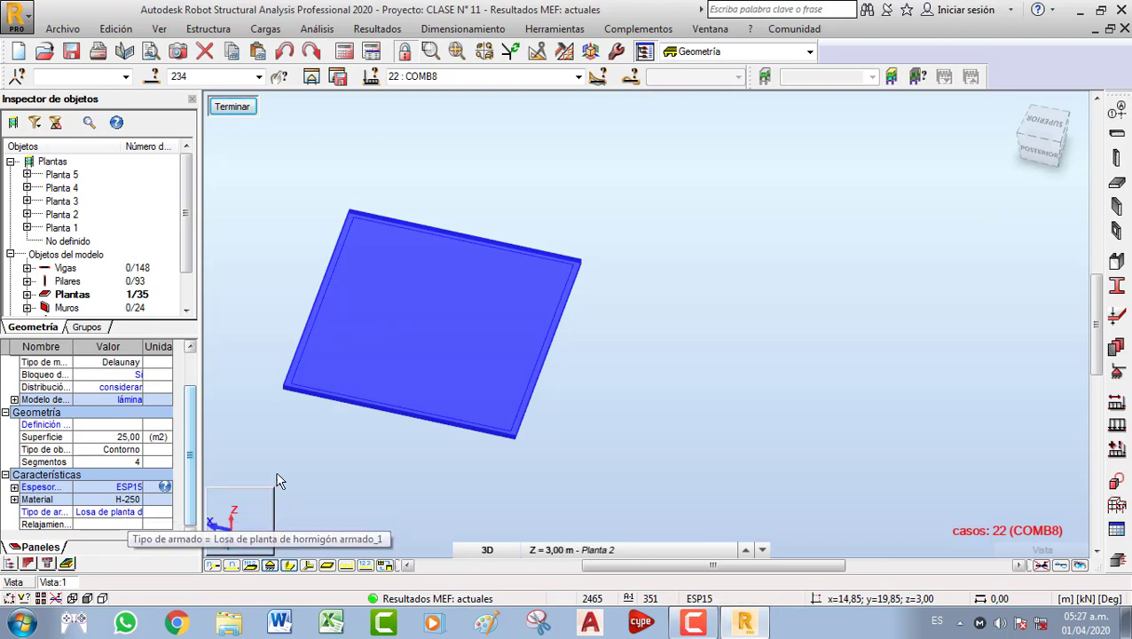
middle_click_drag(601, 352, 657, 358)
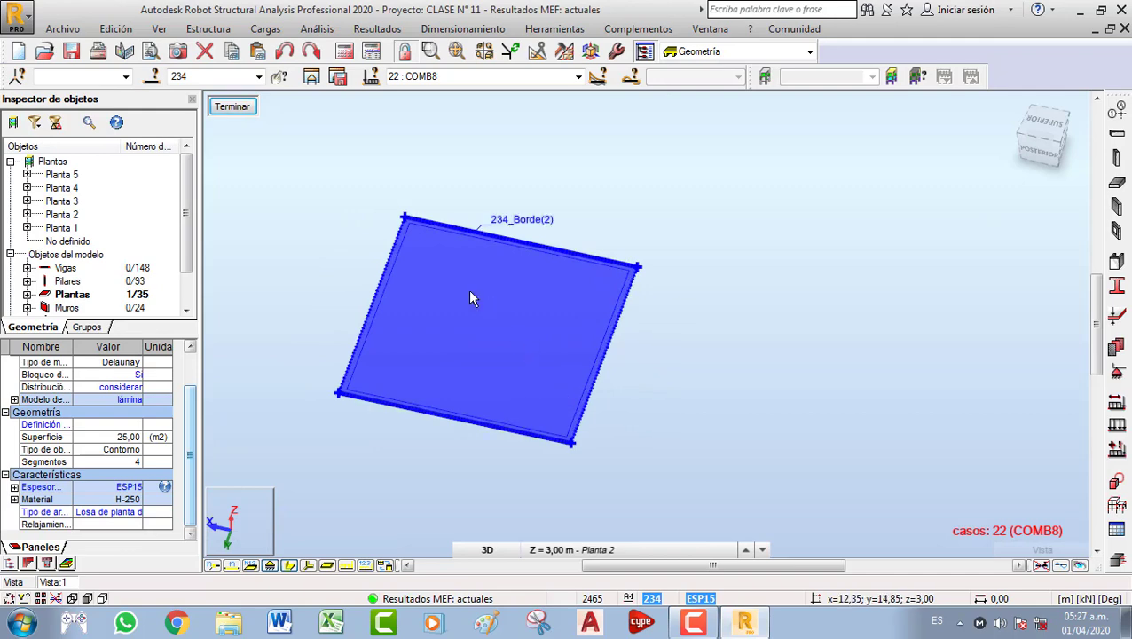
middle_click_drag(459, 300, 498, 298)
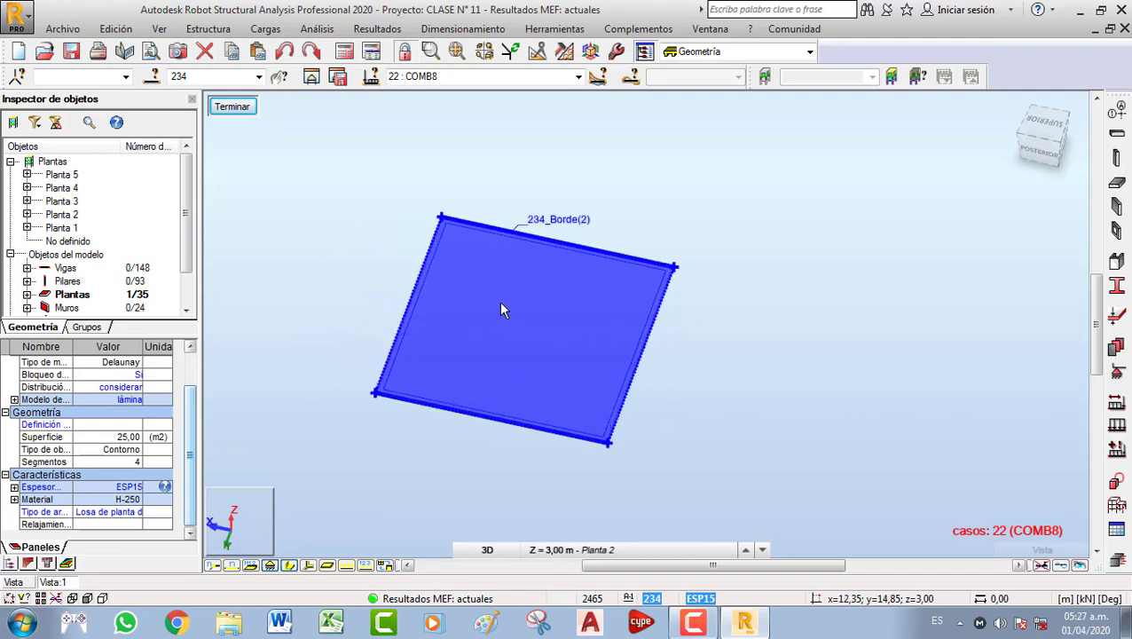
Open the theoretical reinforcement calculation for reinforced concrete slabs/walls and set its panel list to slab 234
left_click(491, 32)
mouse_move(735, 199)
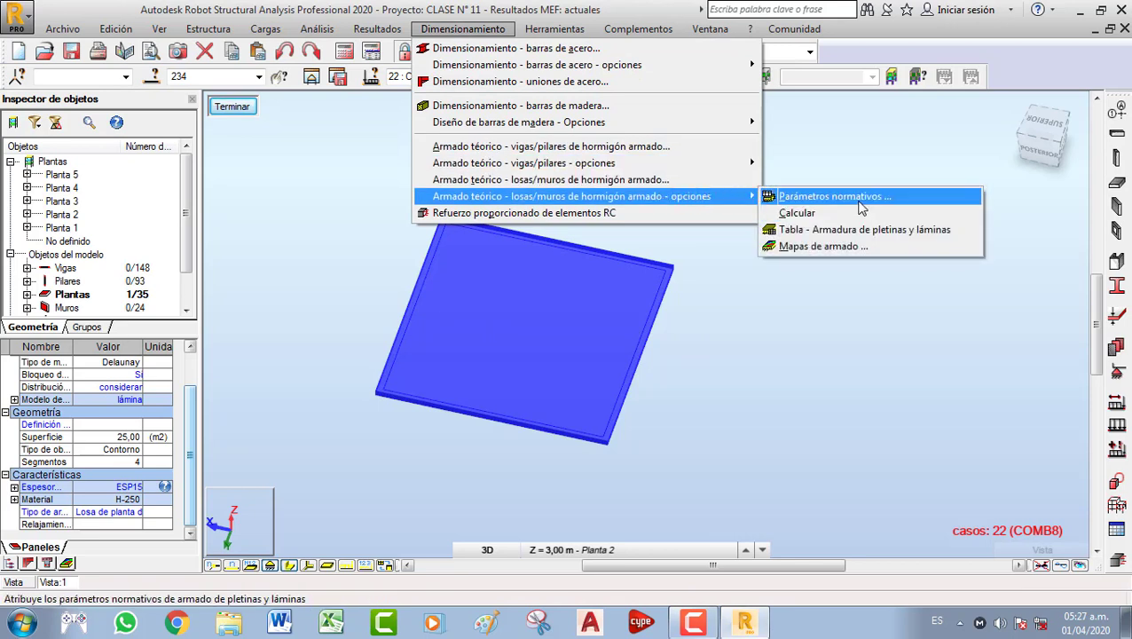
left_click(799, 215)
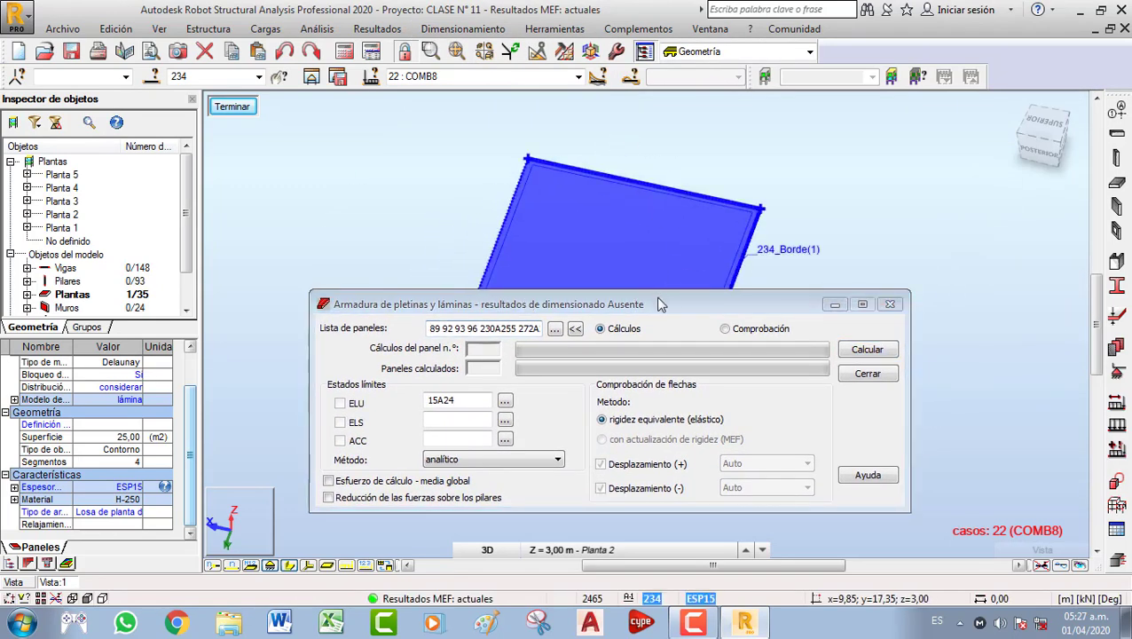
middle_click_drag(678, 212, 836, 158)
scroll(830, 198, "down", 1)
middle_click_drag(829, 204, 925, 291)
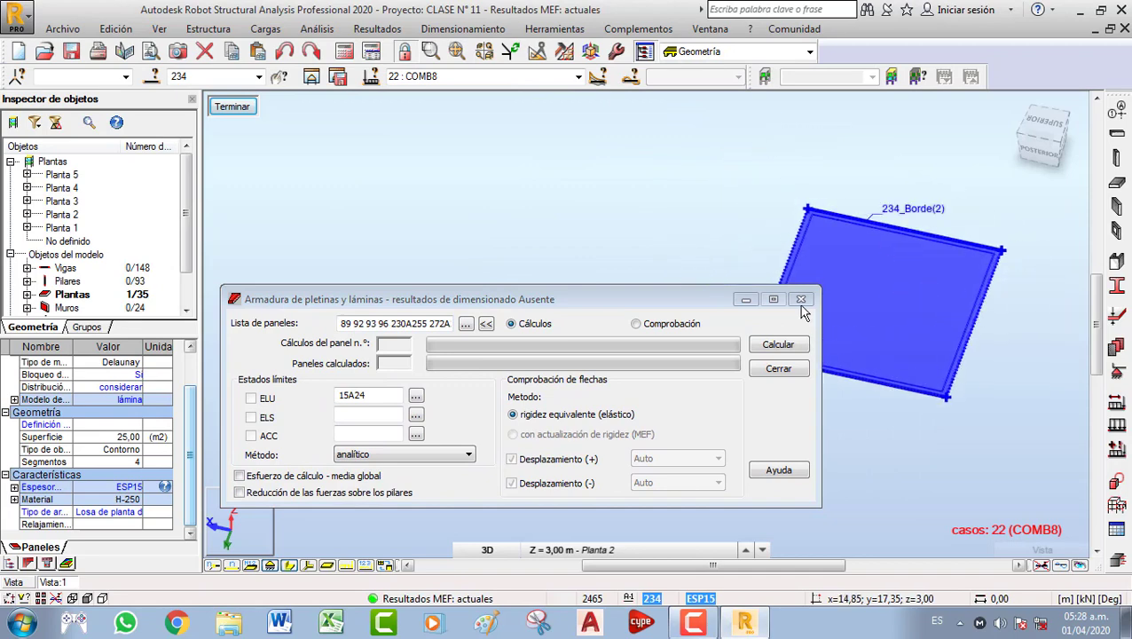
left_click_drag(634, 299, 538, 128)
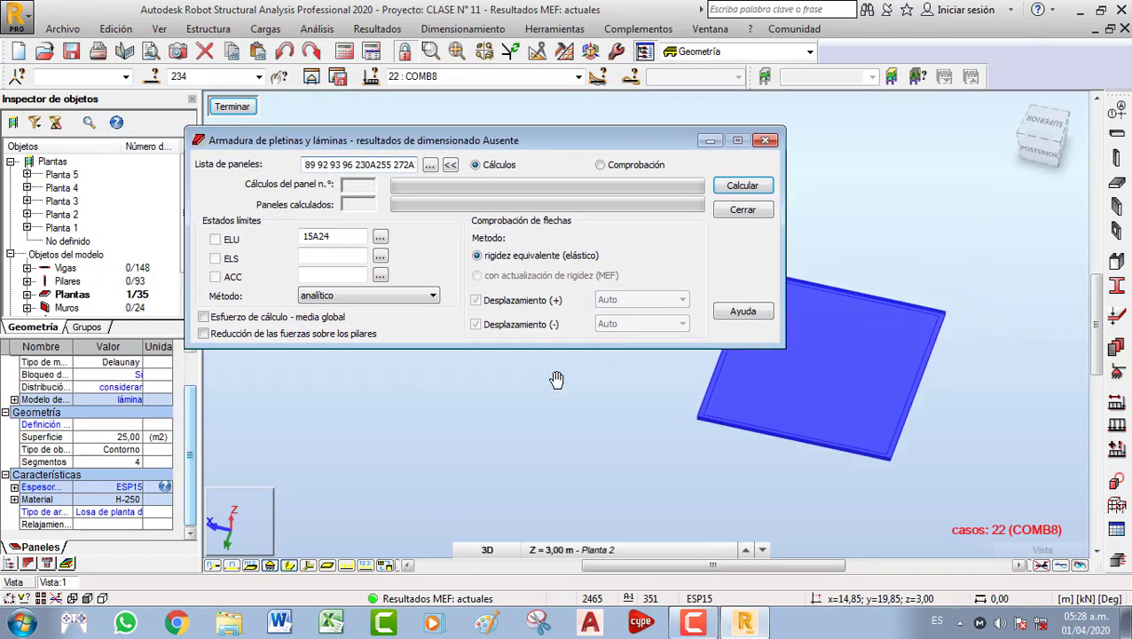
middle_click_drag(554, 380, 505, 447)
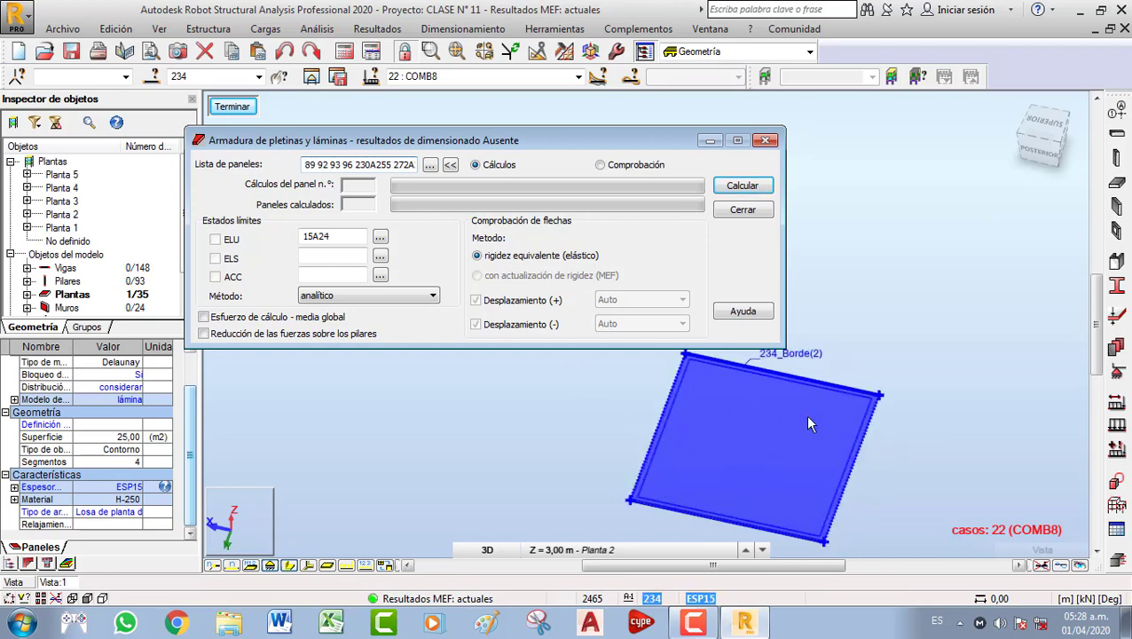
left_click(452, 168)
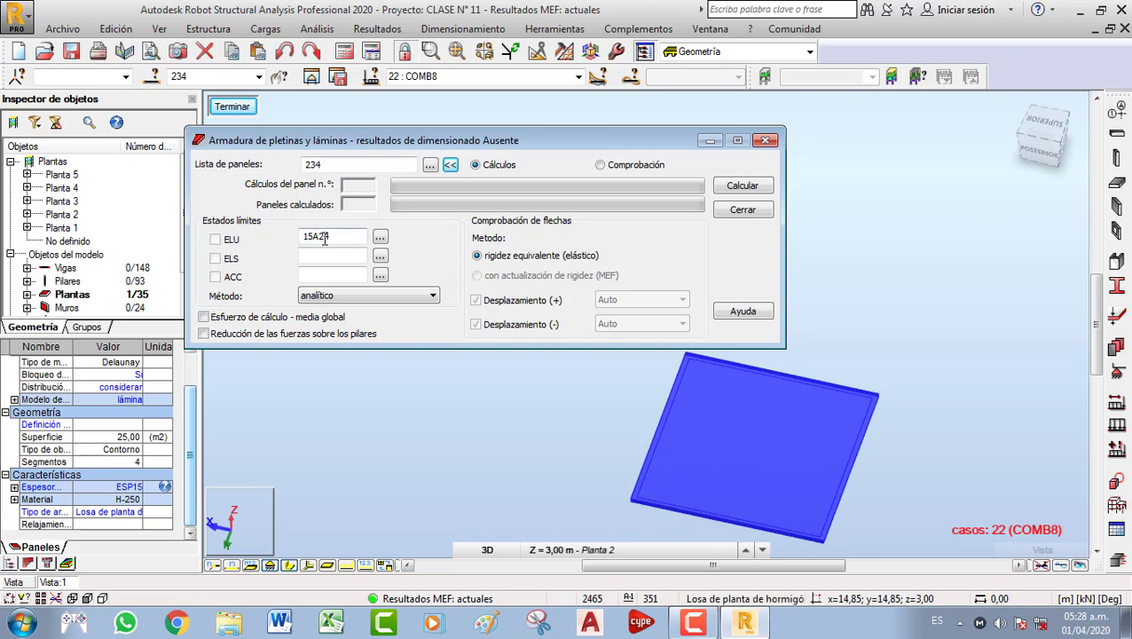
Examine the model's load cases and the case selection behind the ELU list 15A24, leaving the list as it is
left_click(578, 76)
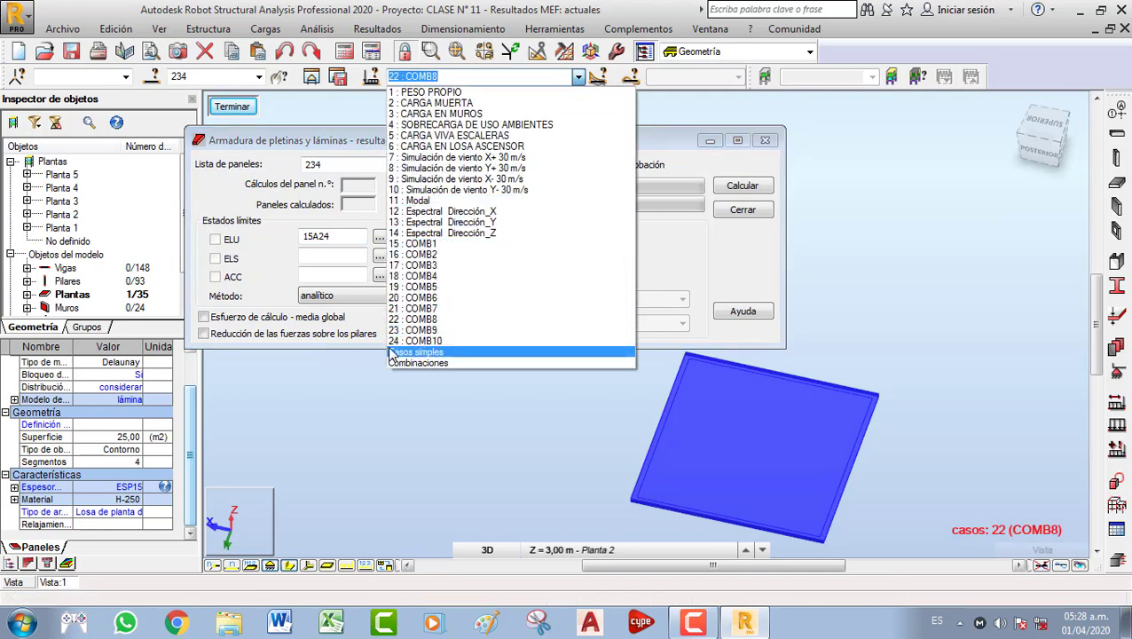
left_click(581, 79)
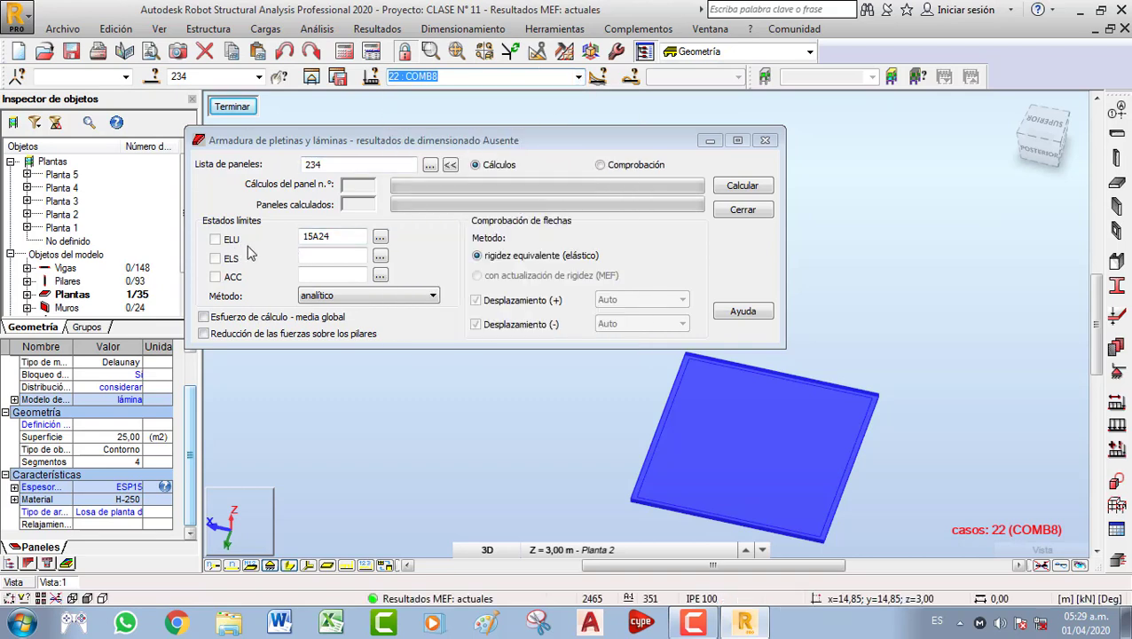
left_click(379, 237)
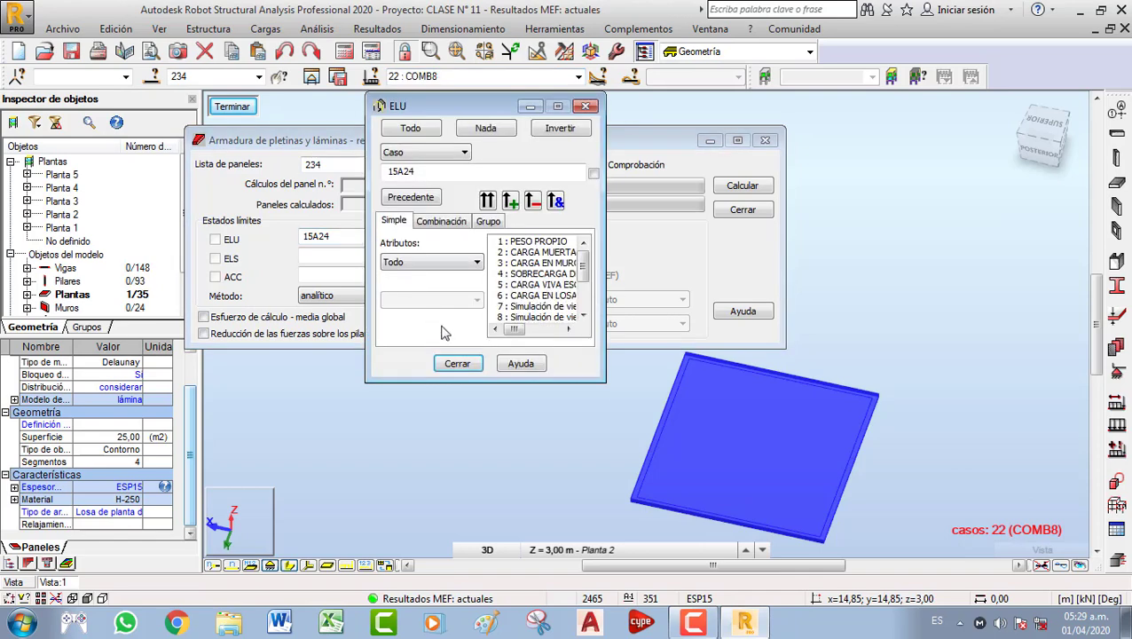
left_click(440, 157)
left_click(453, 164)
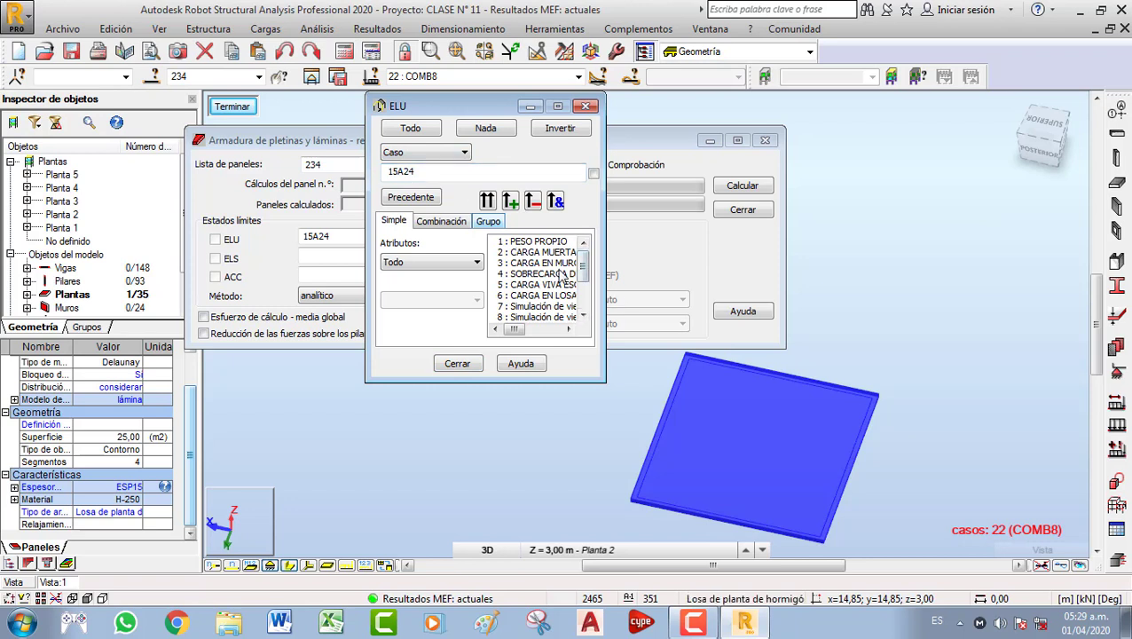
scroll(588, 281, "down", 1)
scroll(588, 281, "down", 3)
scroll(587, 293, "up", 5)
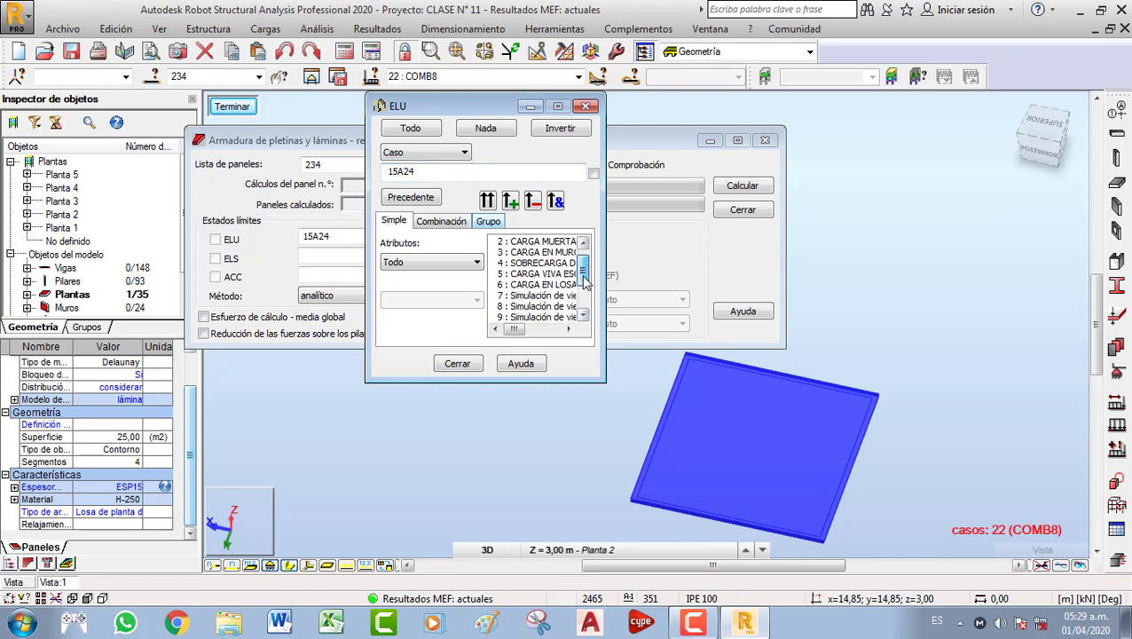
left_click(513, 241)
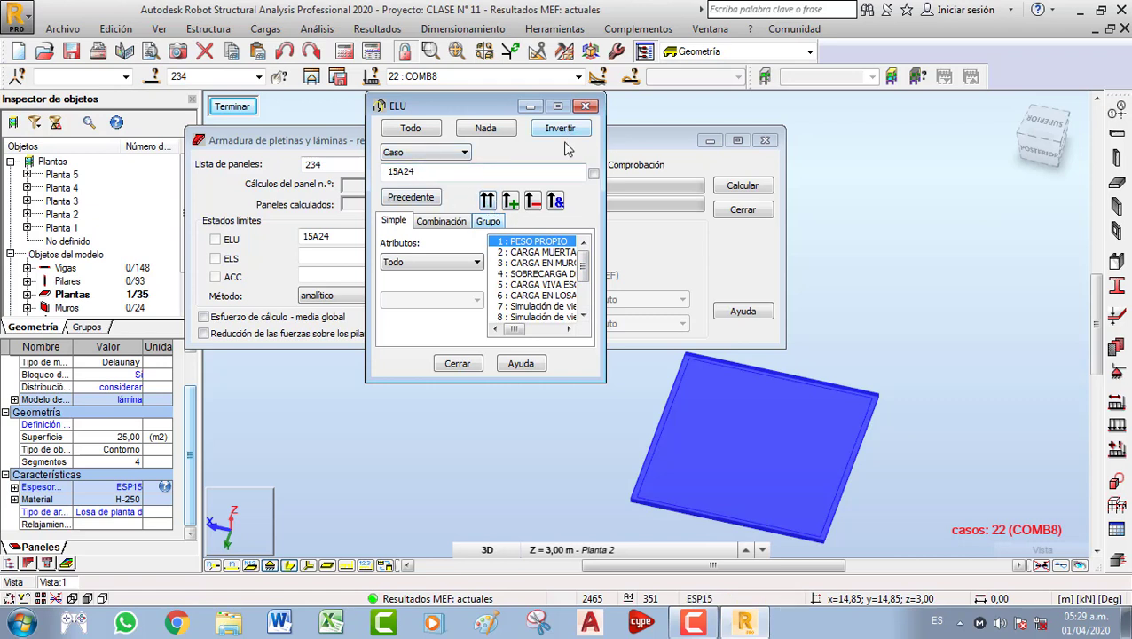
mouse_move(584, 273)
left_mouse_down()
mouse_move(587, 300)
mouse_move(584, 267)
left_mouse_up()
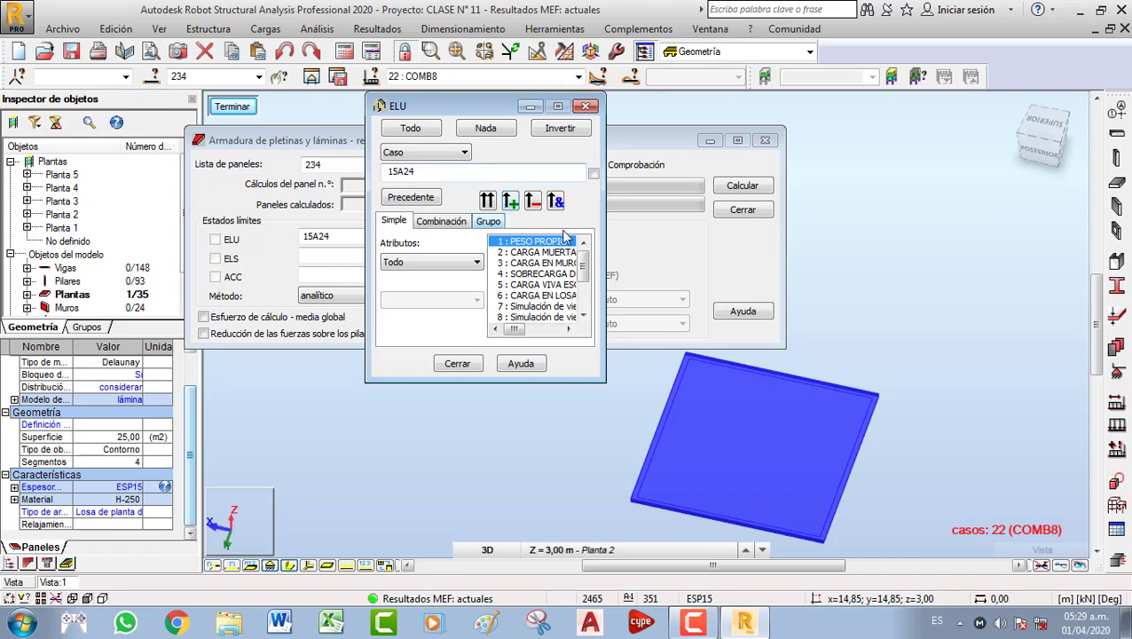
left_click(584, 106)
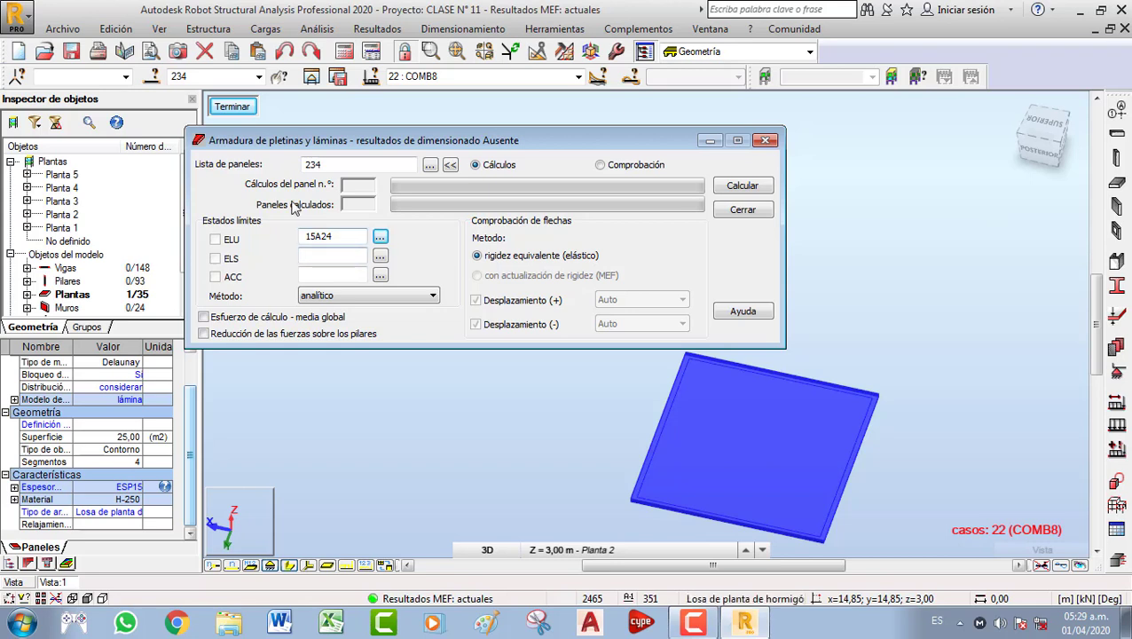
Calculate the theoretical reinforcement of panel 234 with the analítico method and close the calculation dialog
left_click(354, 296)
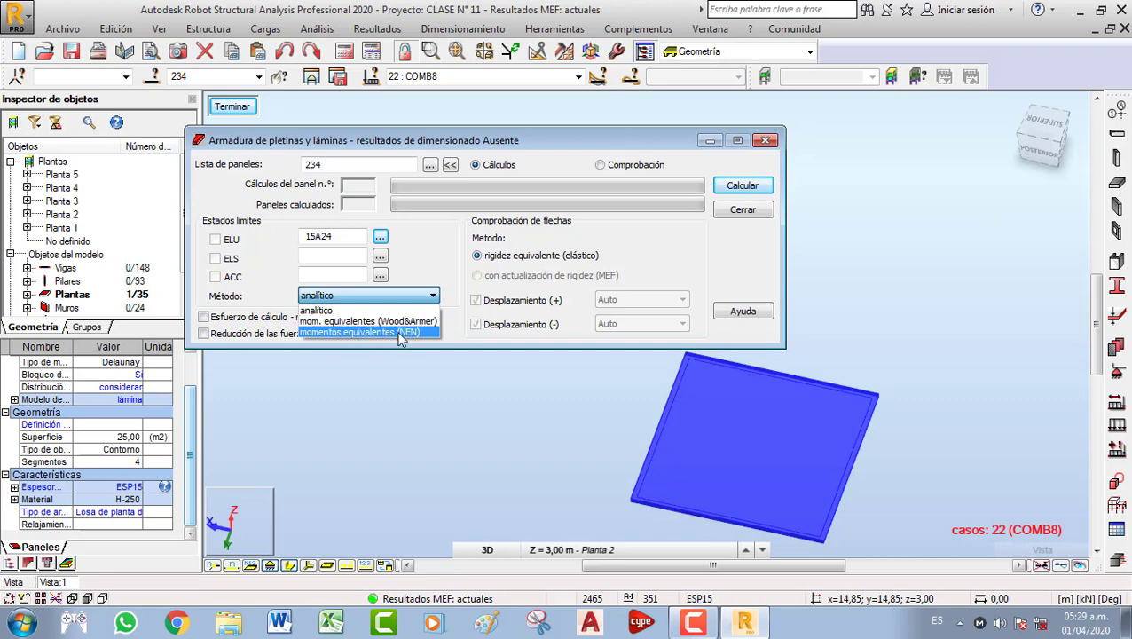
left_click(361, 310)
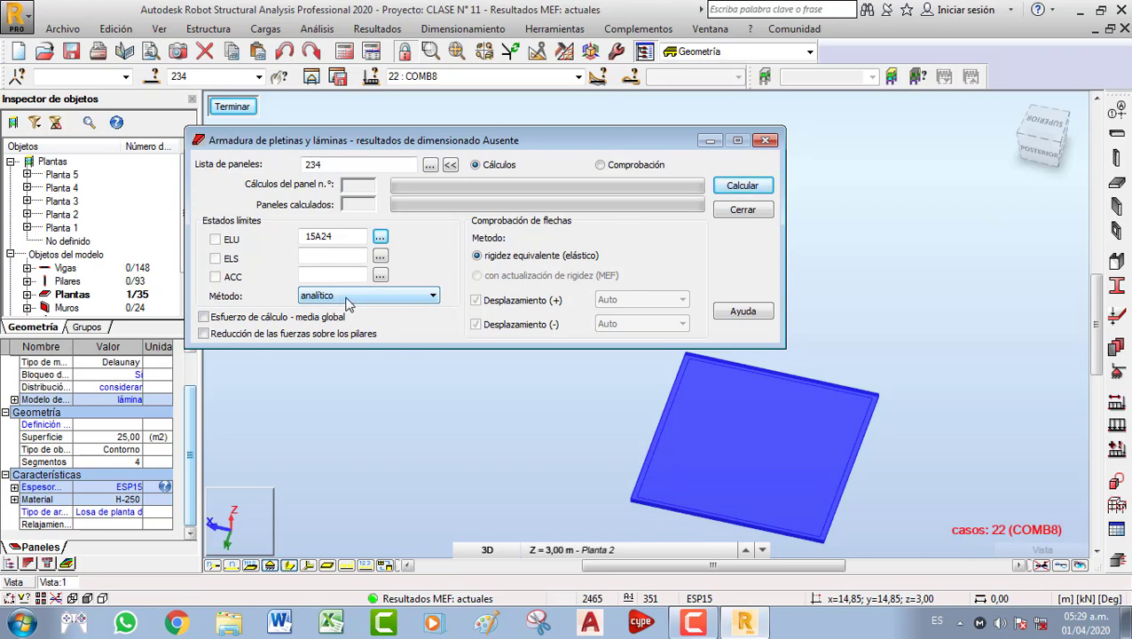
left_click(203, 317)
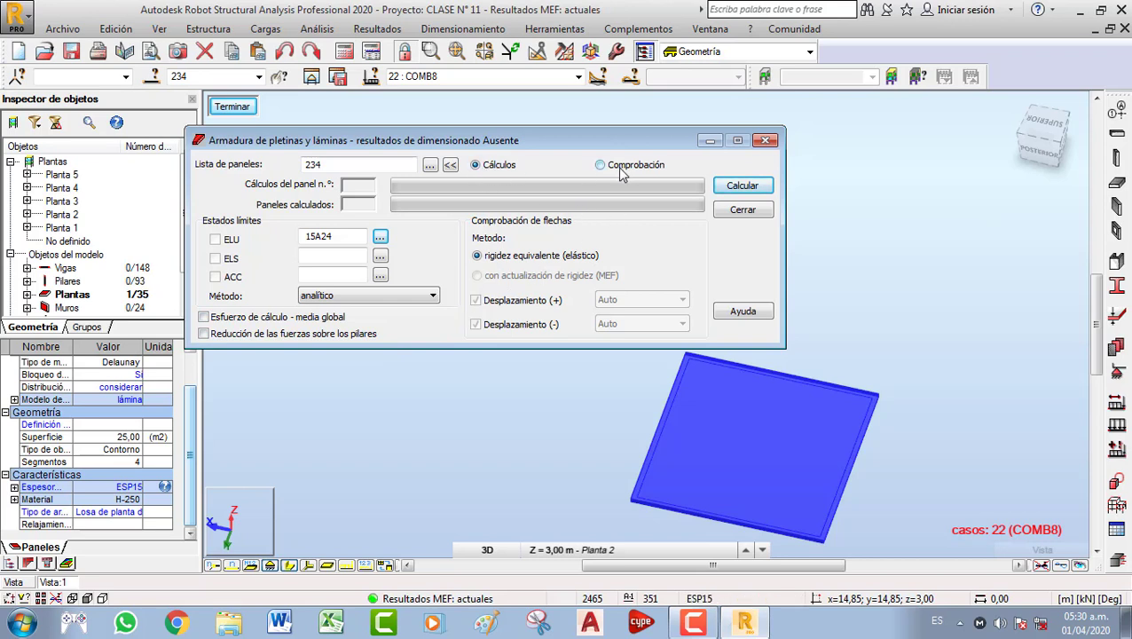
left_click(736, 188)
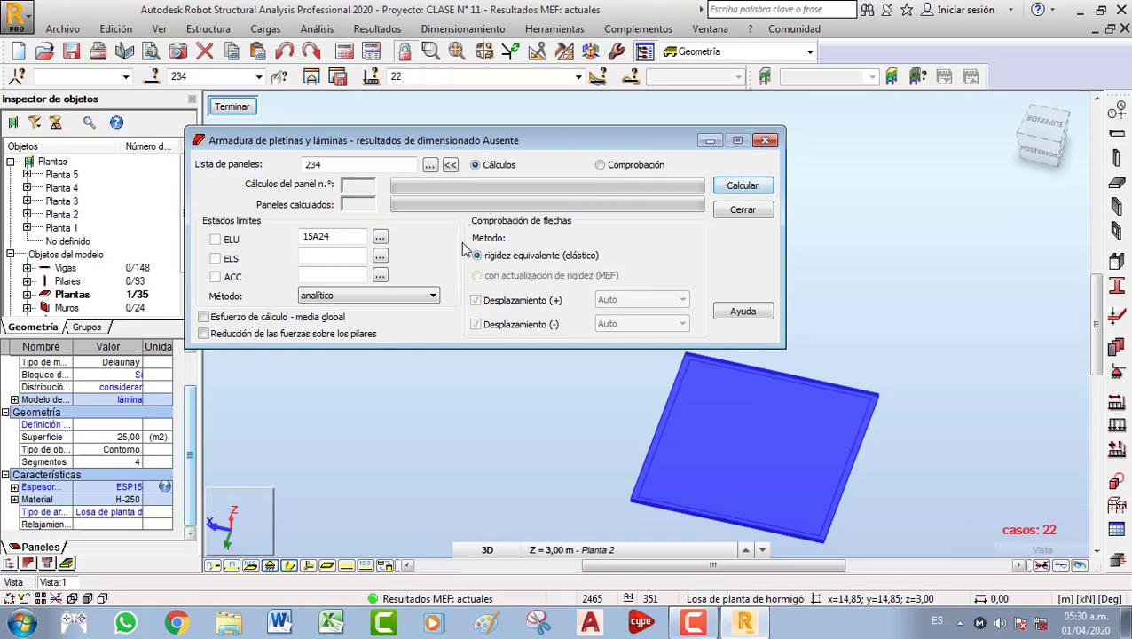
left_click(765, 142)
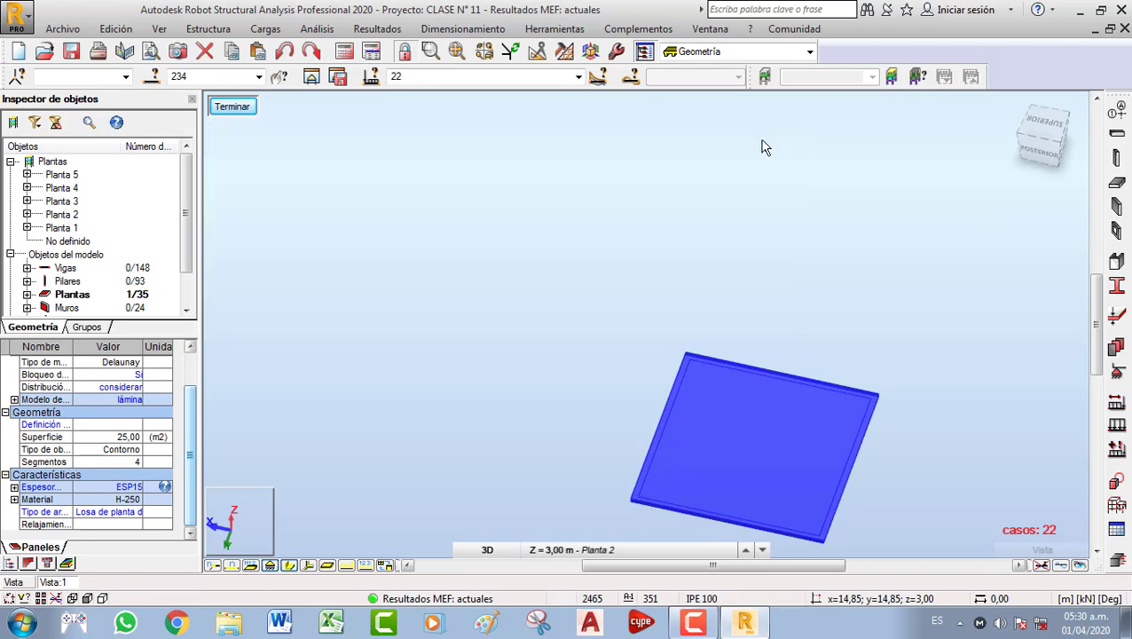
Open the reinforcement maps settings for the theoretical slab design, keeping slab 234 in view
middle_click_drag(689, 283, 555, 179)
scroll(644, 334, "up", 1)
middle_click_drag(669, 348, 656, 318)
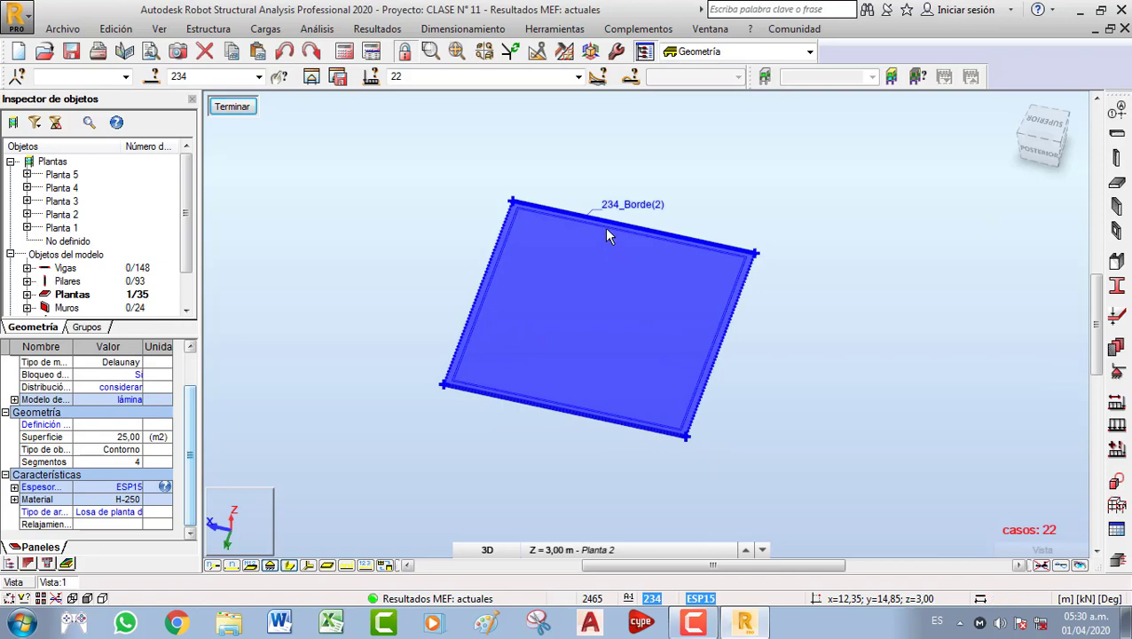
left_click(463, 29)
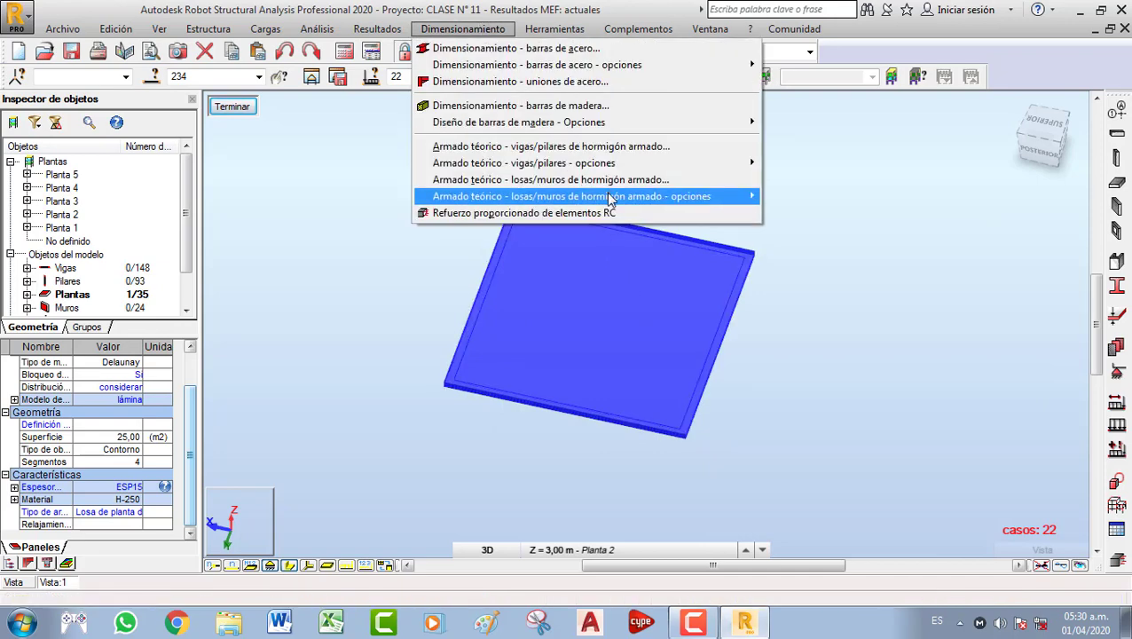
mouse_move(610, 196)
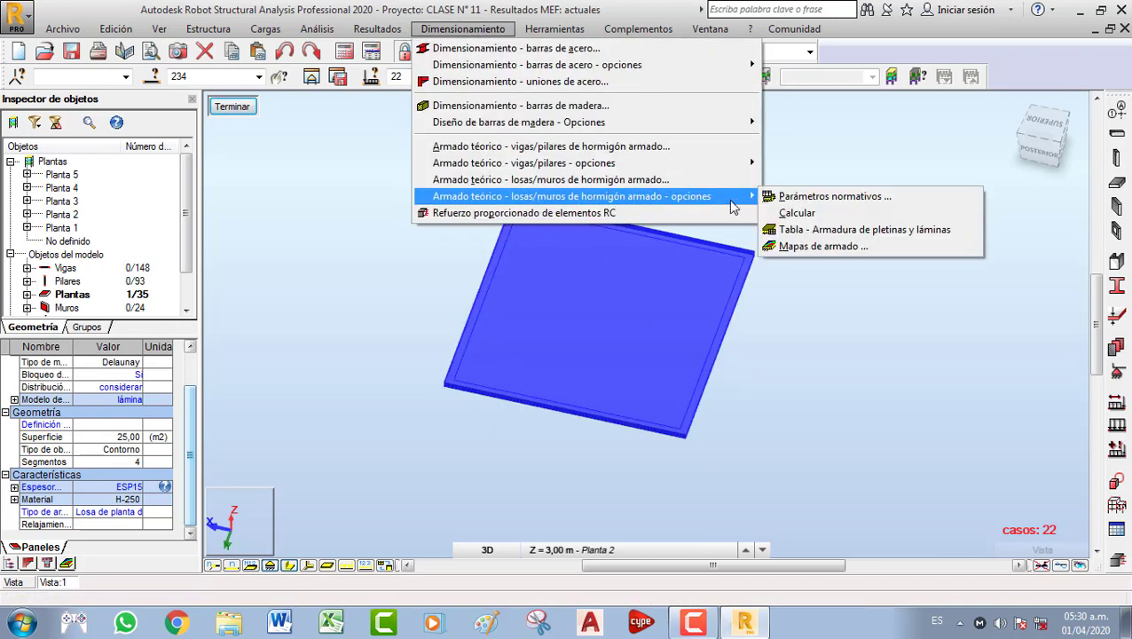
left_click(819, 247)
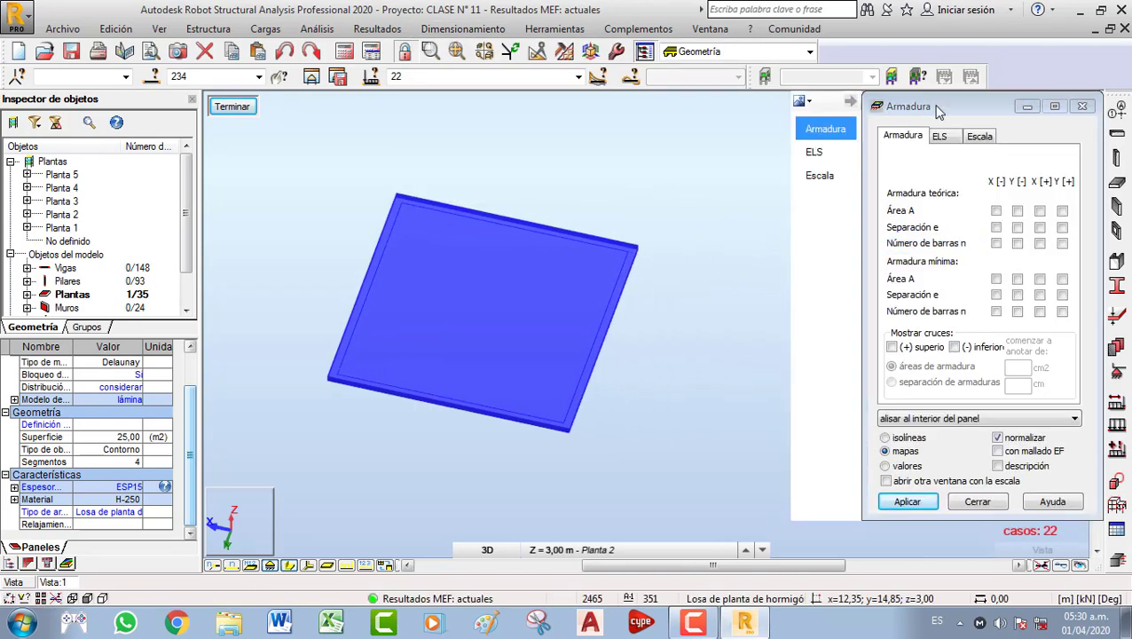
left_click_drag(940, 106, 868, 122)
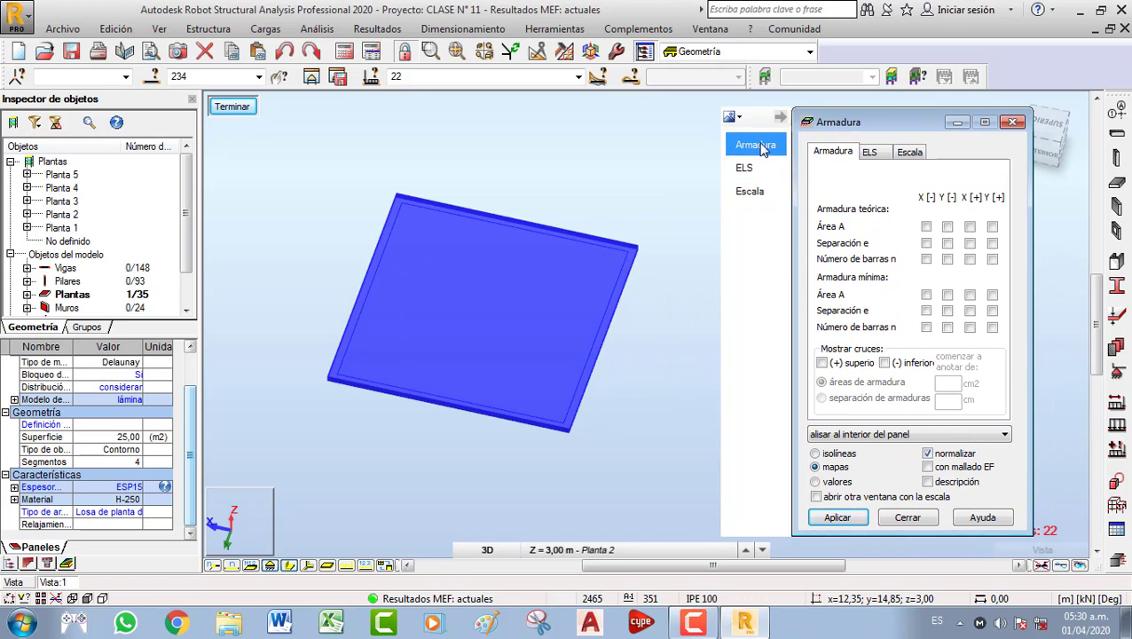
Look through the ELS and Escala settings of the reinforcement maps and return to the Armadura settings beside the slab
left_click(869, 156)
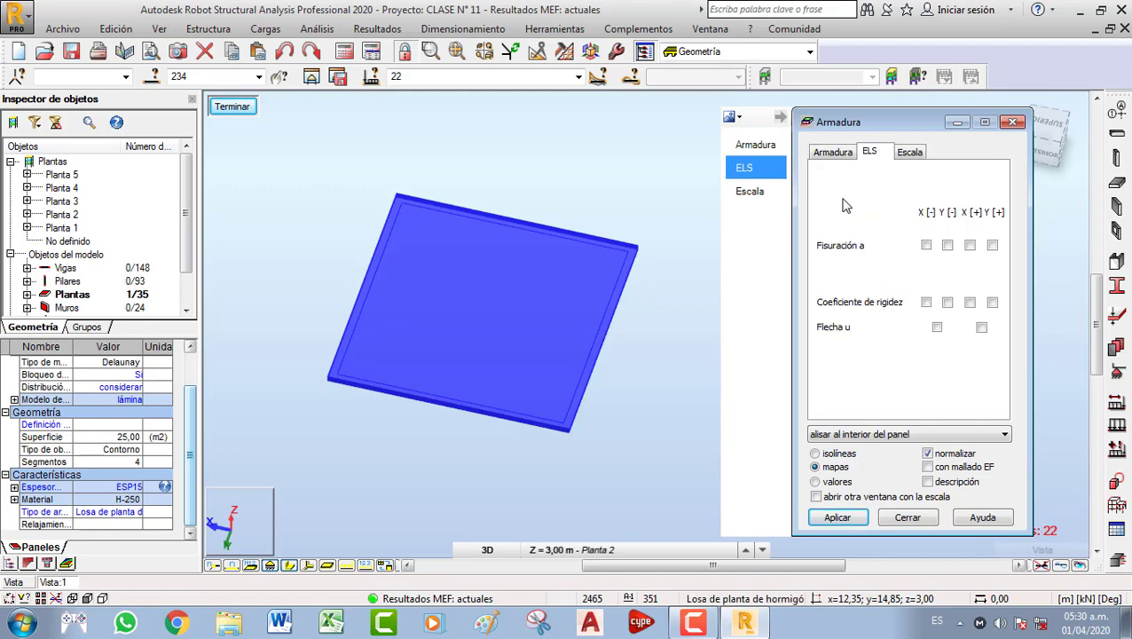
left_click(910, 153)
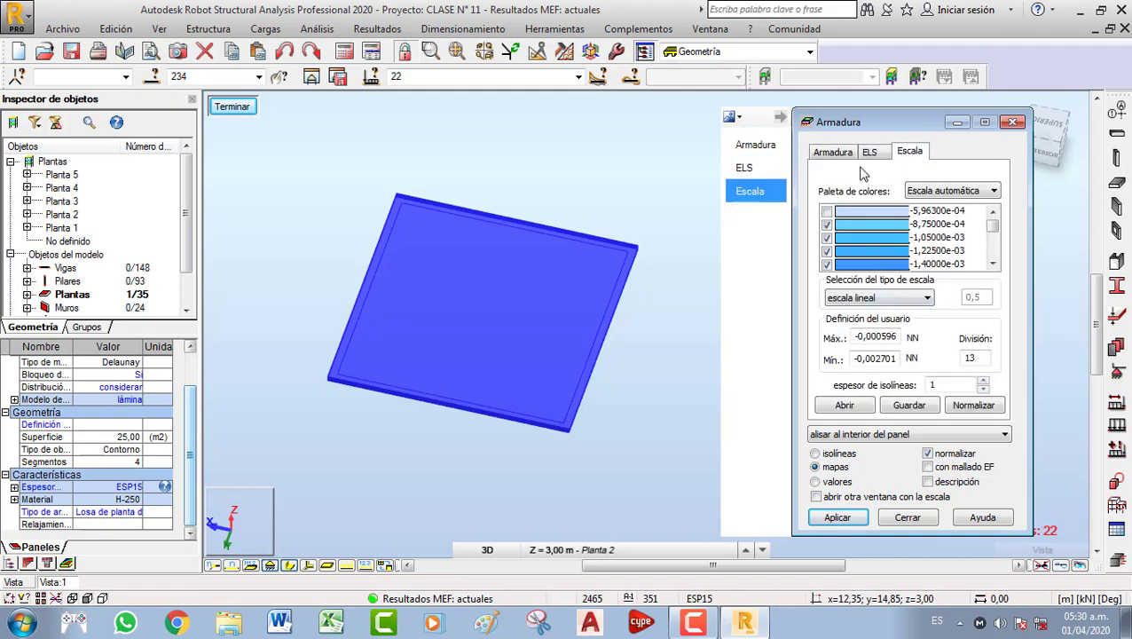
left_click(833, 152)
left_click_drag(877, 128, 306, 129)
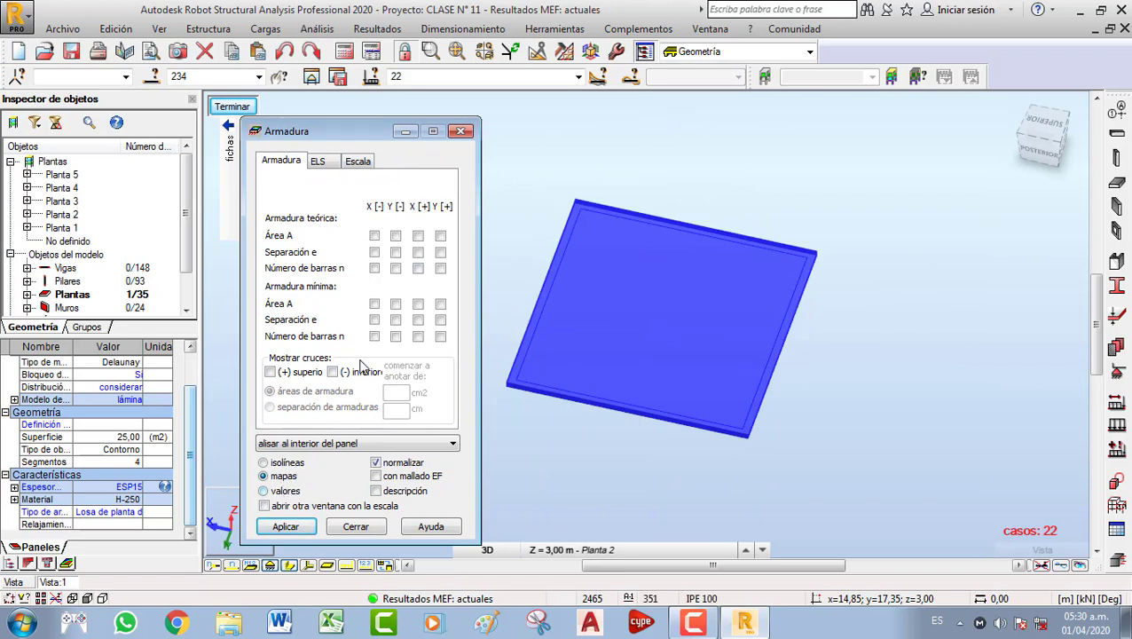
Deselect the slab and display the map of theoretical reinforcement Área A in X [-]
left_click(374, 236)
left_click(689, 169)
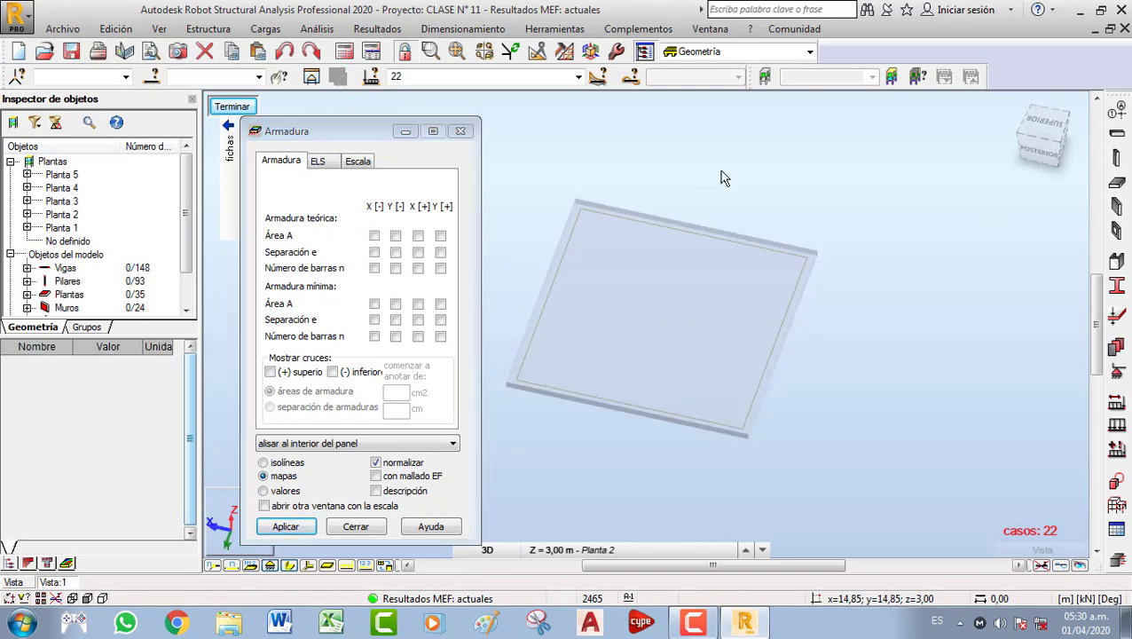
left_click(374, 235)
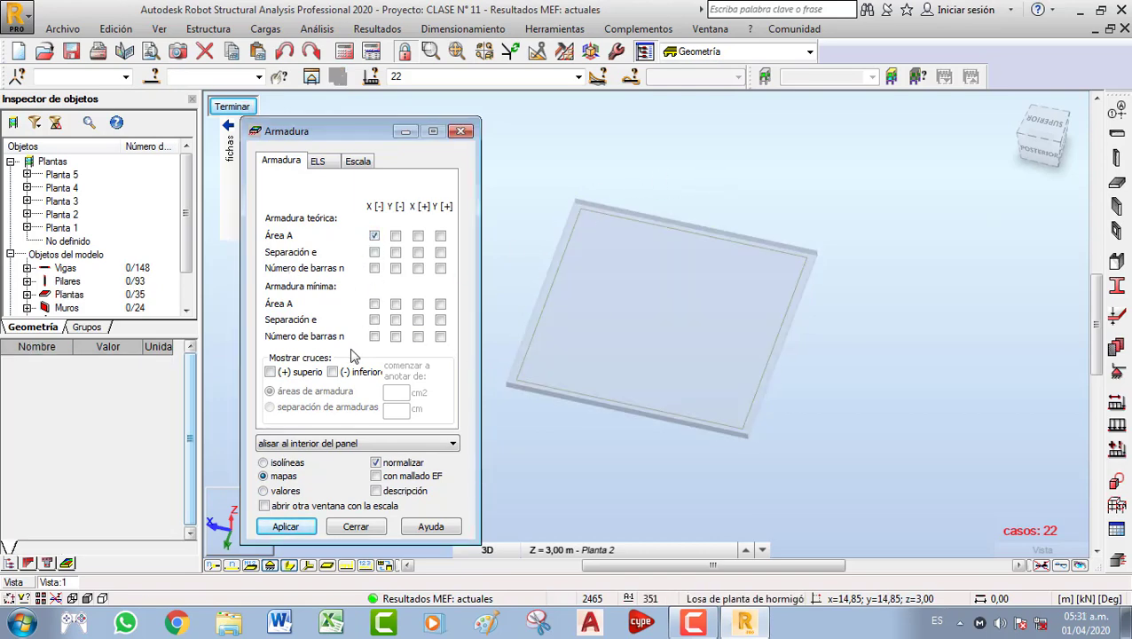
left_click(285, 527)
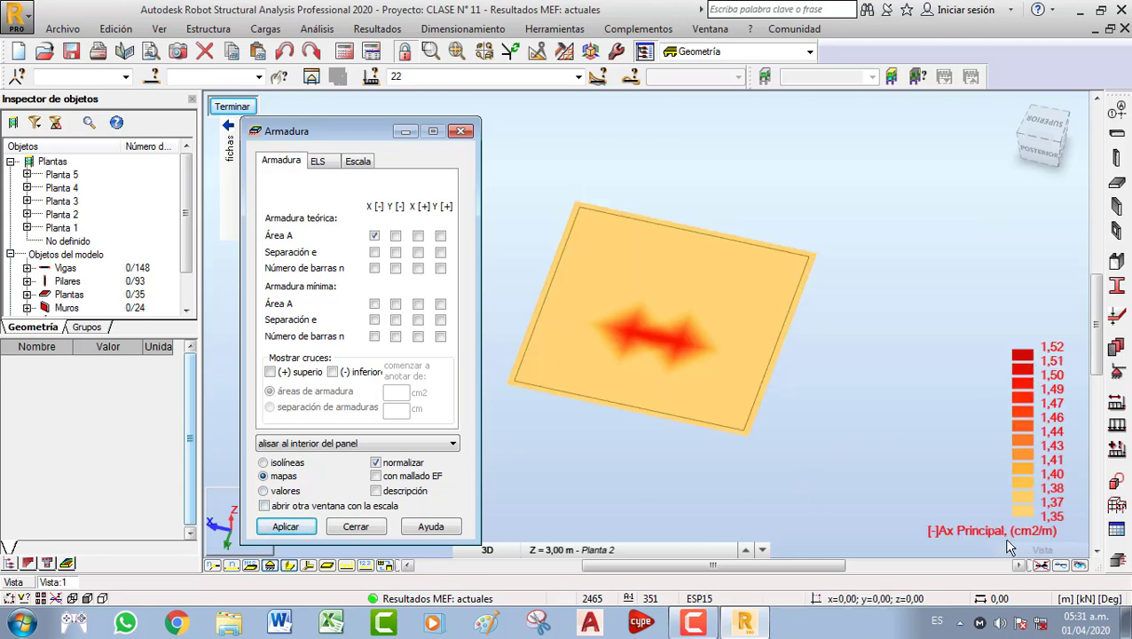
mouse_move(1033, 538)
Add the finite element mesh and value descriptions to the X [-] area map, keeping the mapas display
left_click(376, 476)
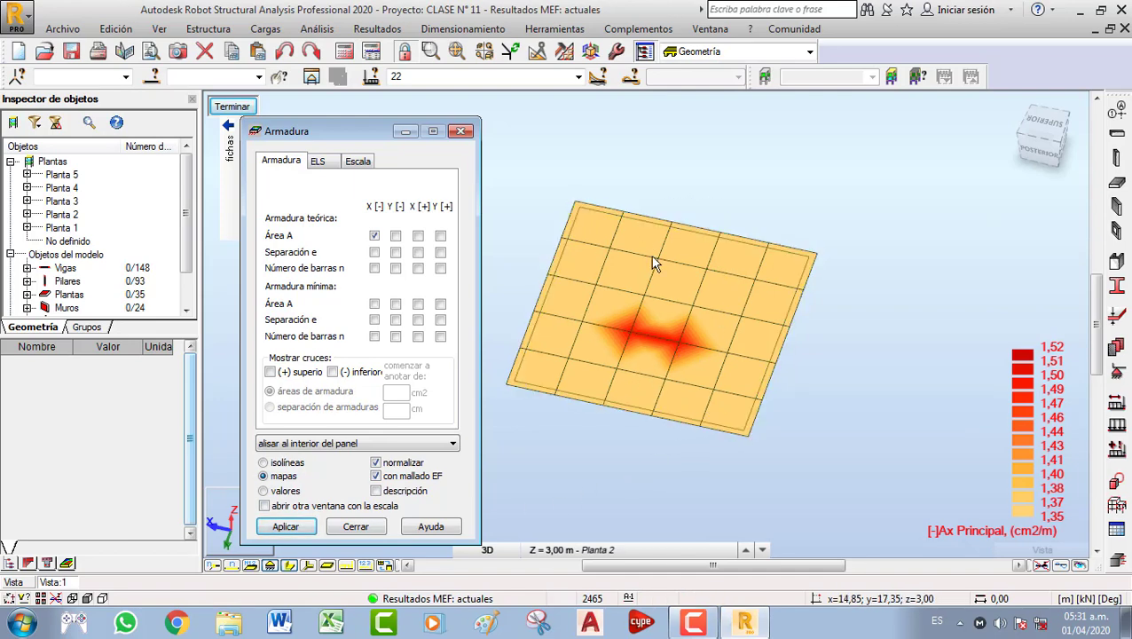
left_click(264, 491)
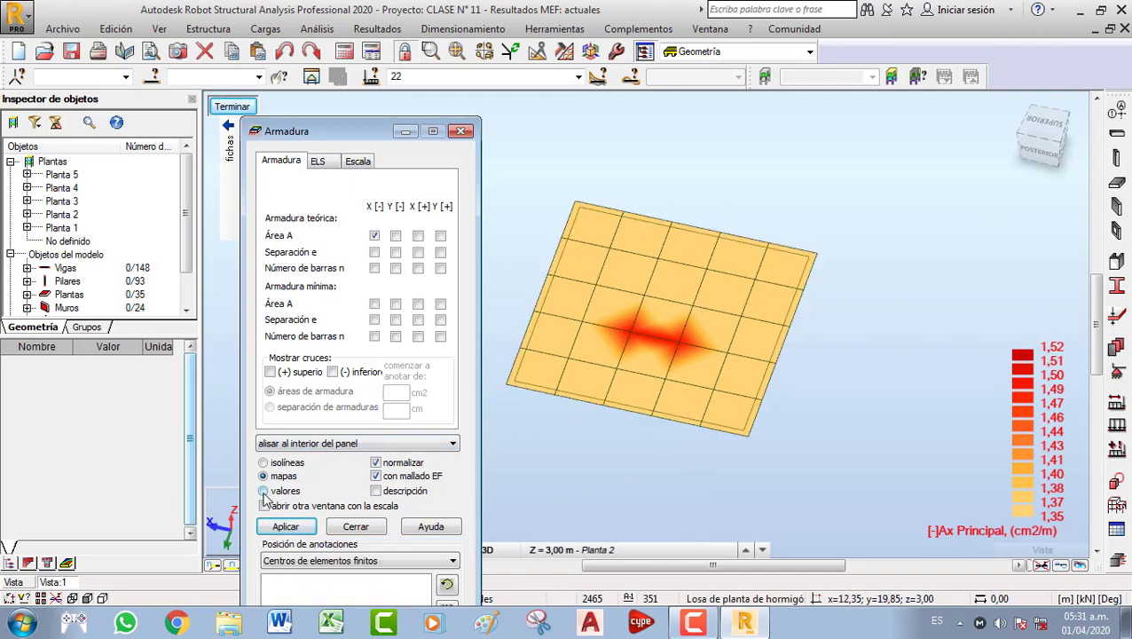
left_click(285, 526)
left_click(264, 476)
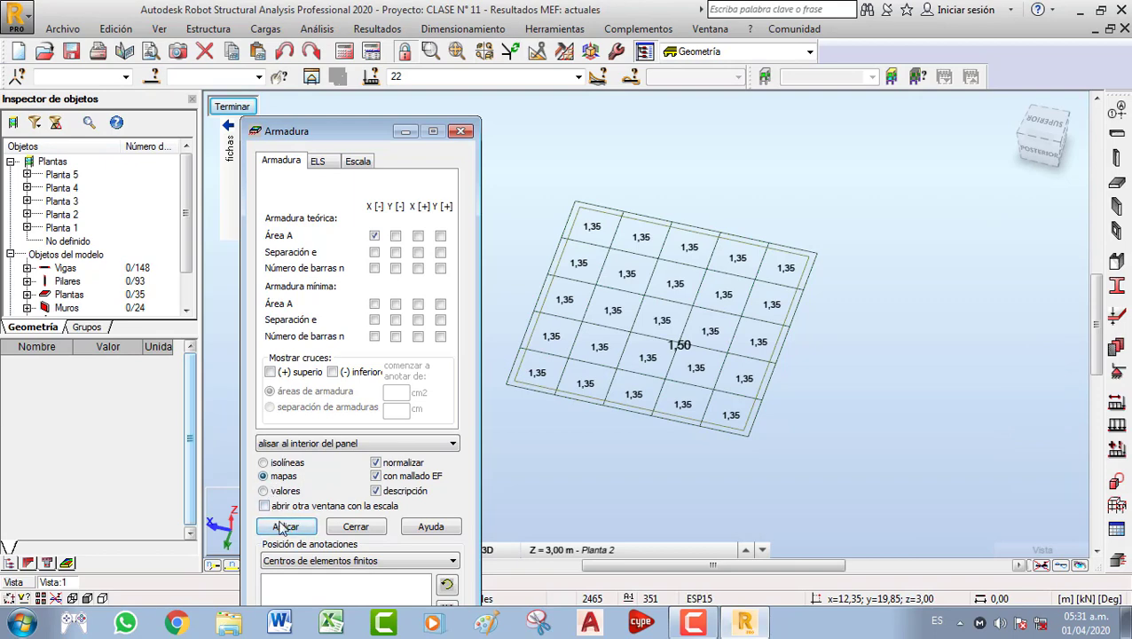
left_click(285, 527)
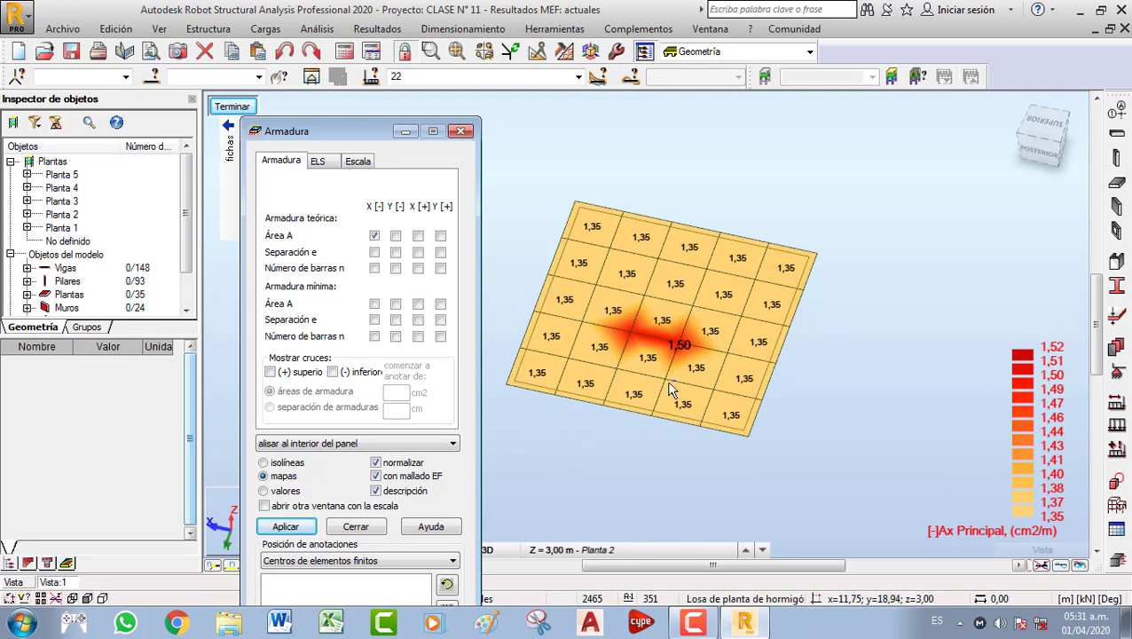
scroll(684, 393, "up", 5)
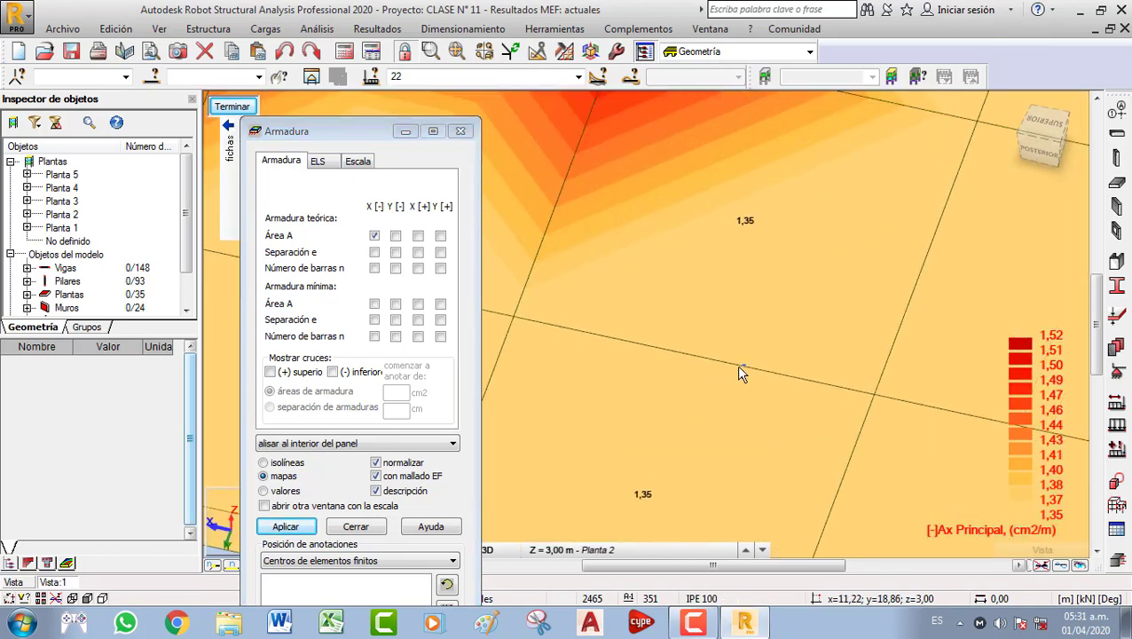
Examine the annotated area values across slab 234's X [-] reinforcement map, reapplying the display with descriptions on
scroll(629, 420, "down", 1)
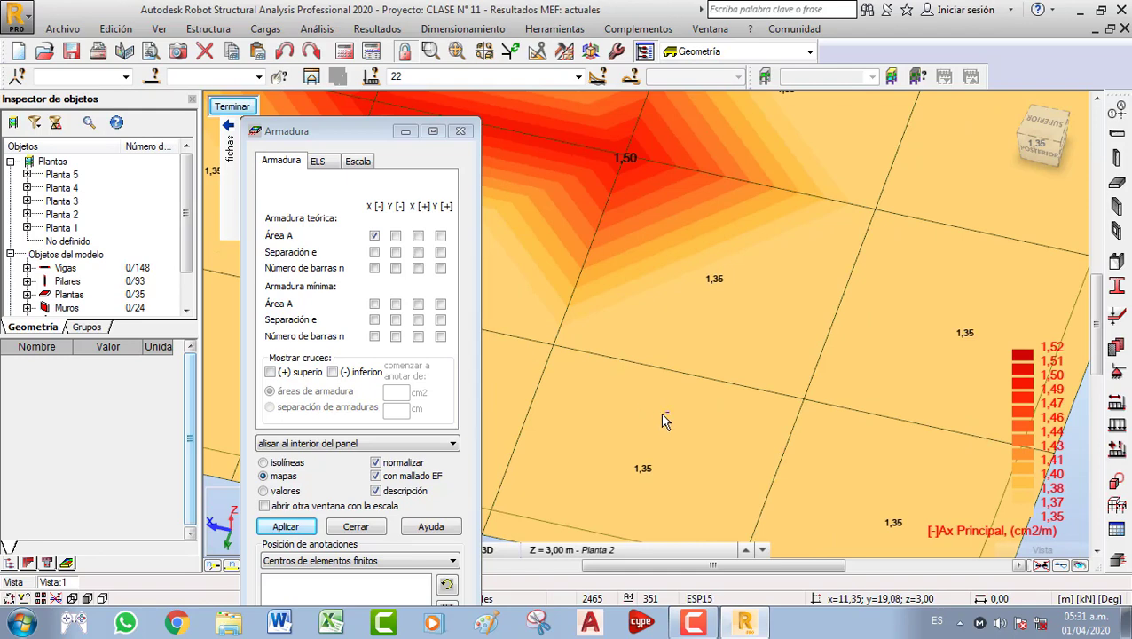
scroll(662, 417, "down", 2)
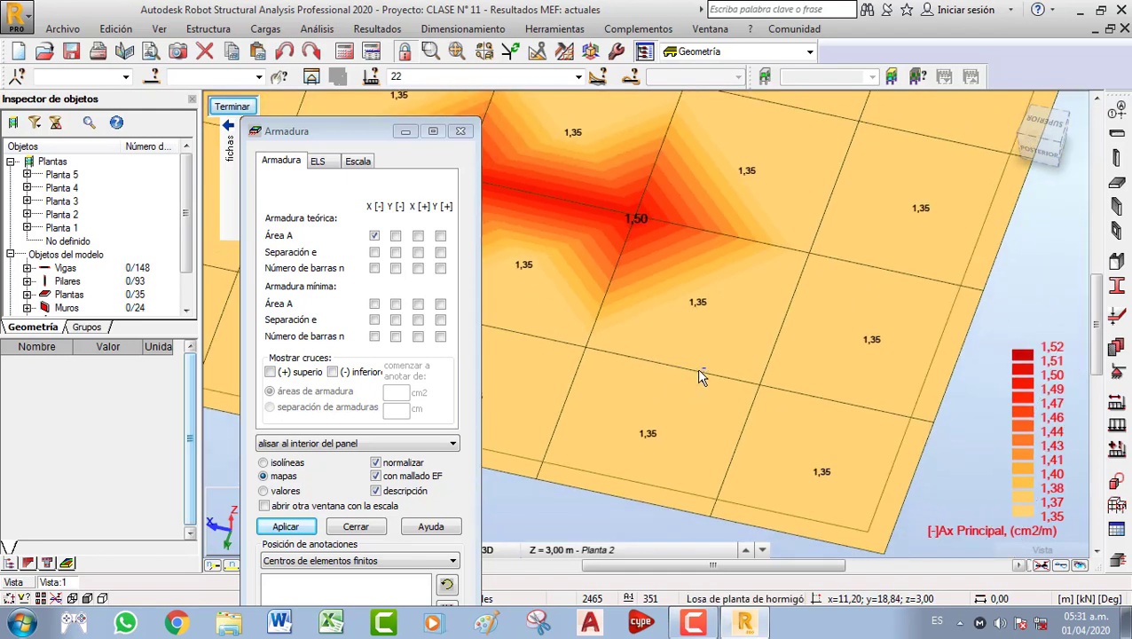
scroll(633, 411, "up", 5)
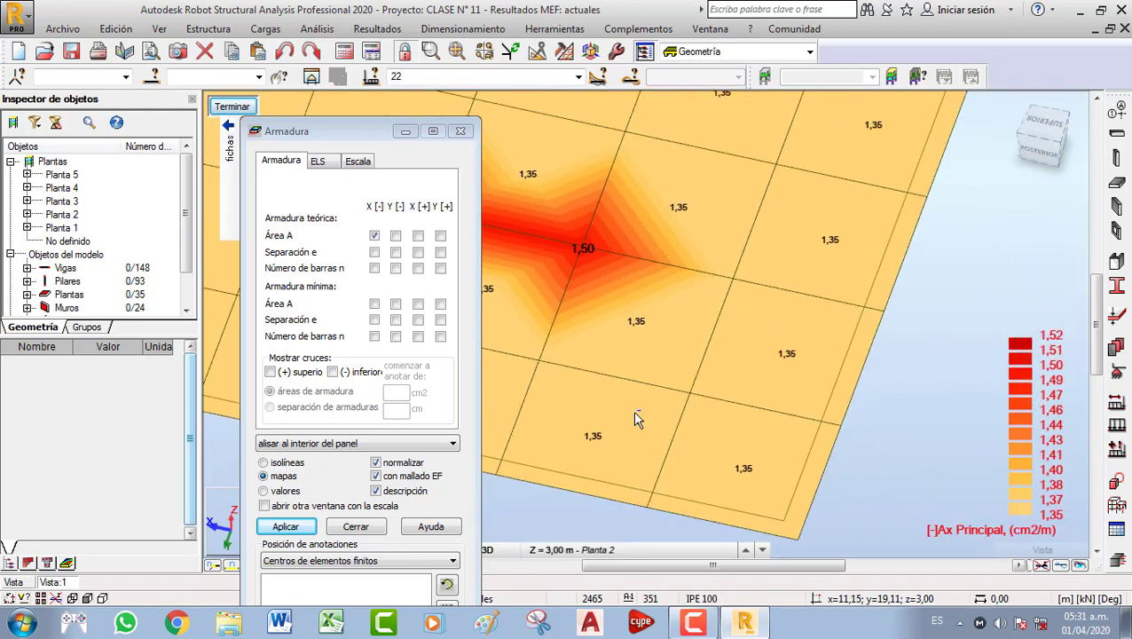
middle_click_drag(691, 358, 683, 330)
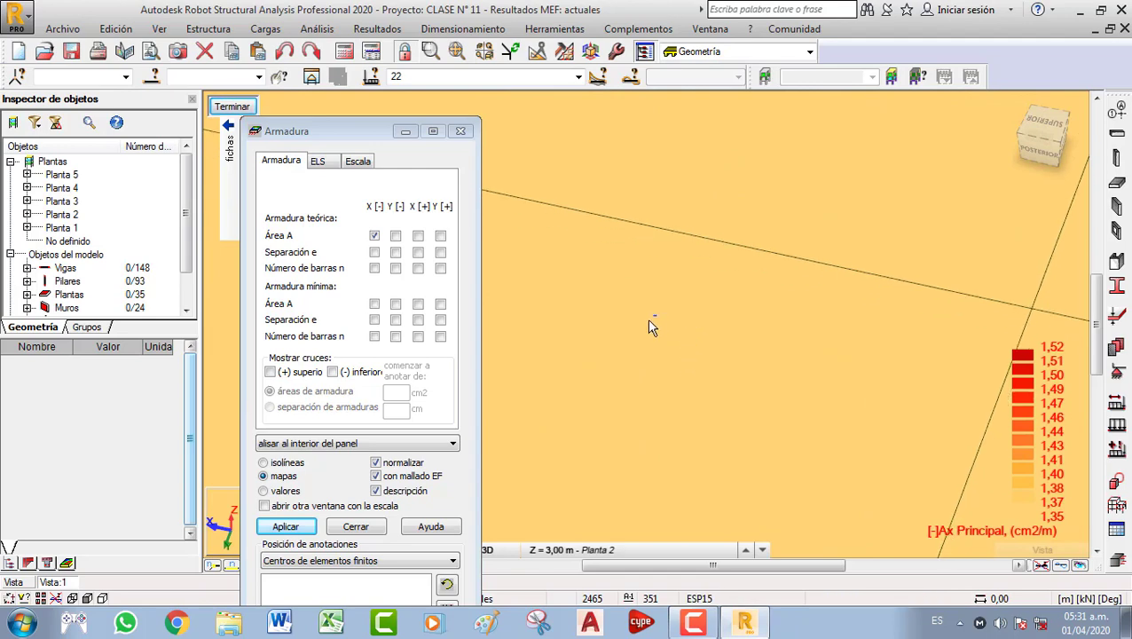
middle_click_drag(710, 375, 599, 369)
left_click_drag(346, 132, 340, 102)
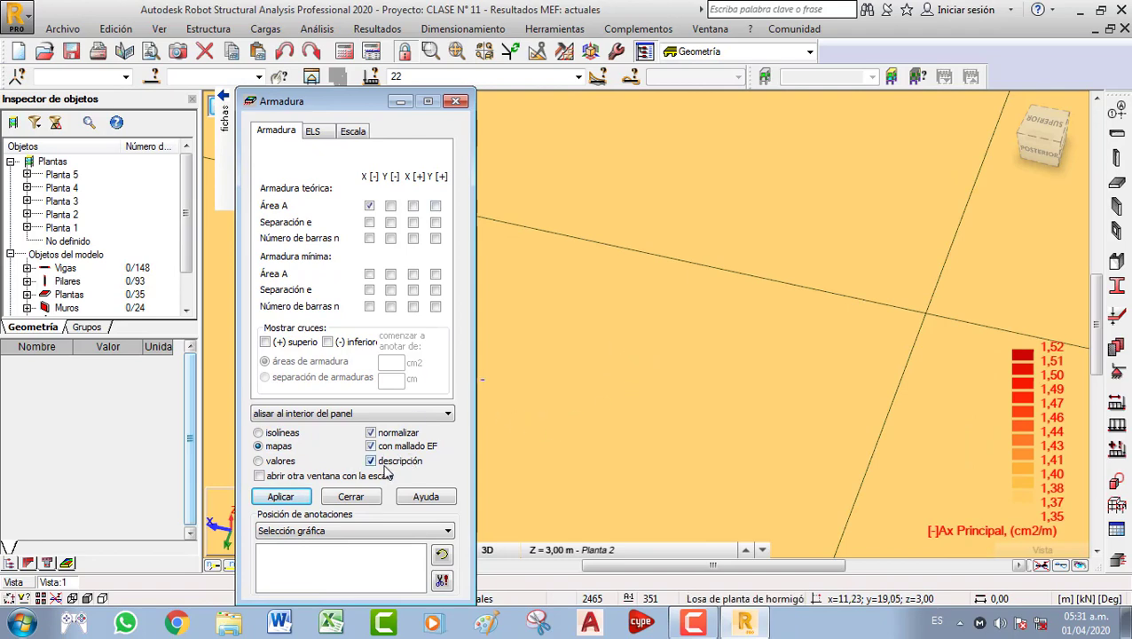
left_click(293, 495)
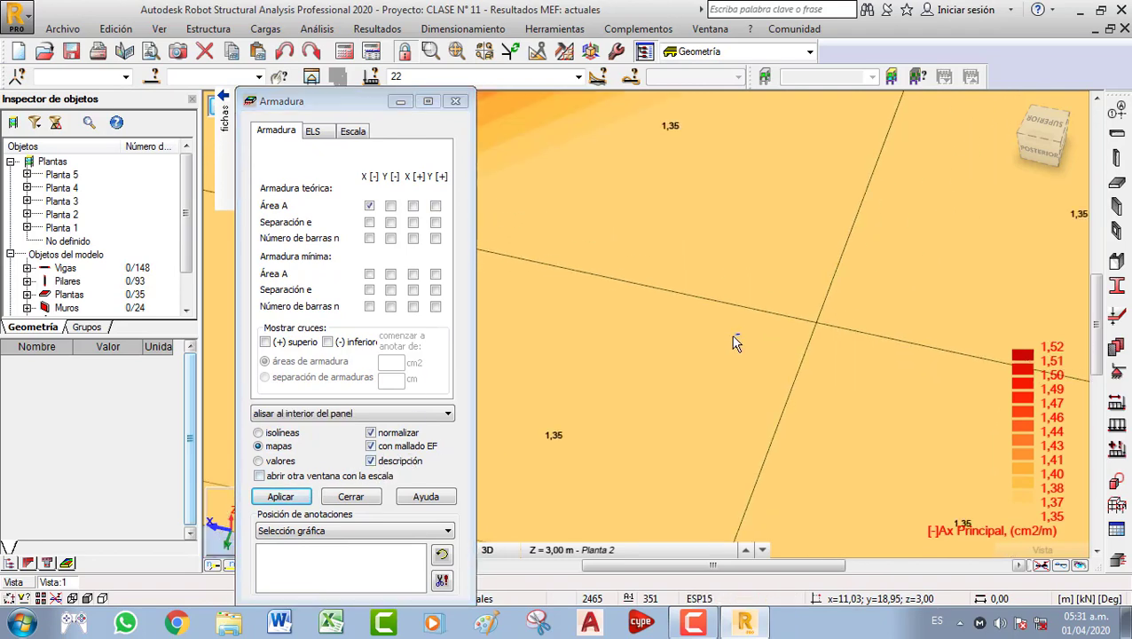
scroll(745, 346, "down", 6)
middle_click_drag(748, 349, 799, 478)
middle_click_drag(733, 288, 789, 348)
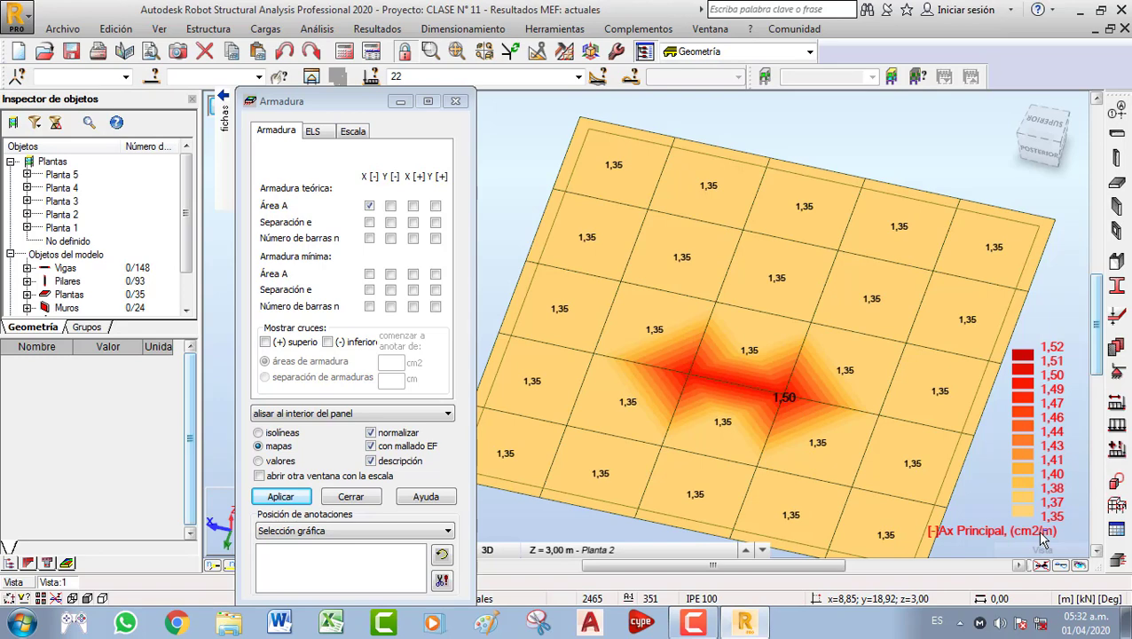
Display the theoretical reinforcement maps of slab 234 in X [-] for Separación e, followed by Número de barras n
left_click(370, 224)
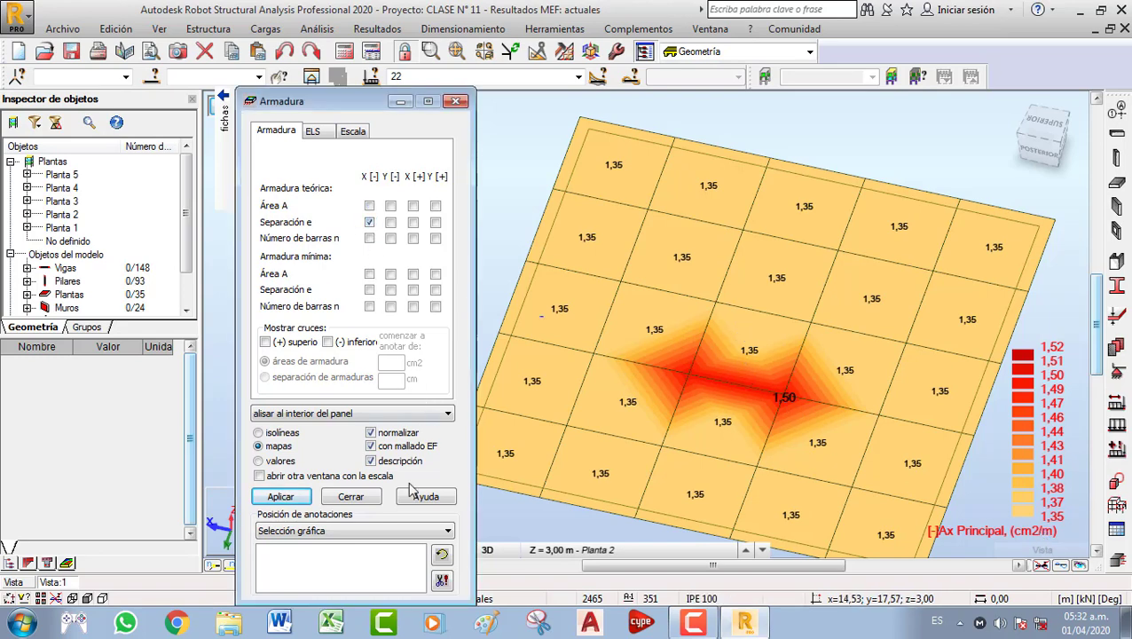
left_click(291, 498)
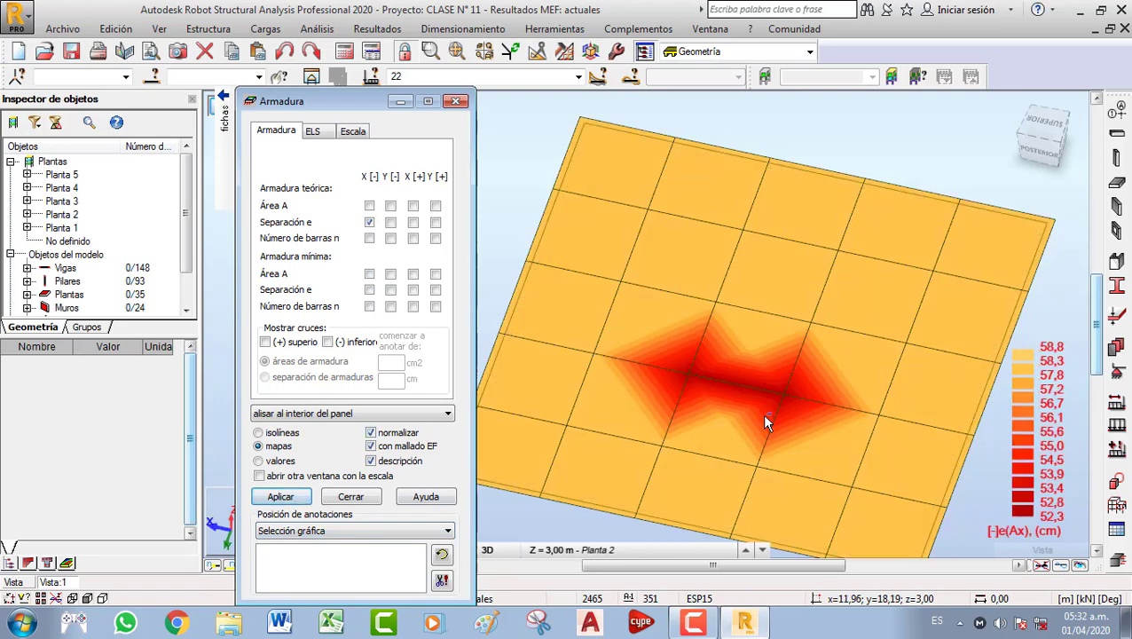
left_click(280, 497)
scroll(713, 385, "down", 3)
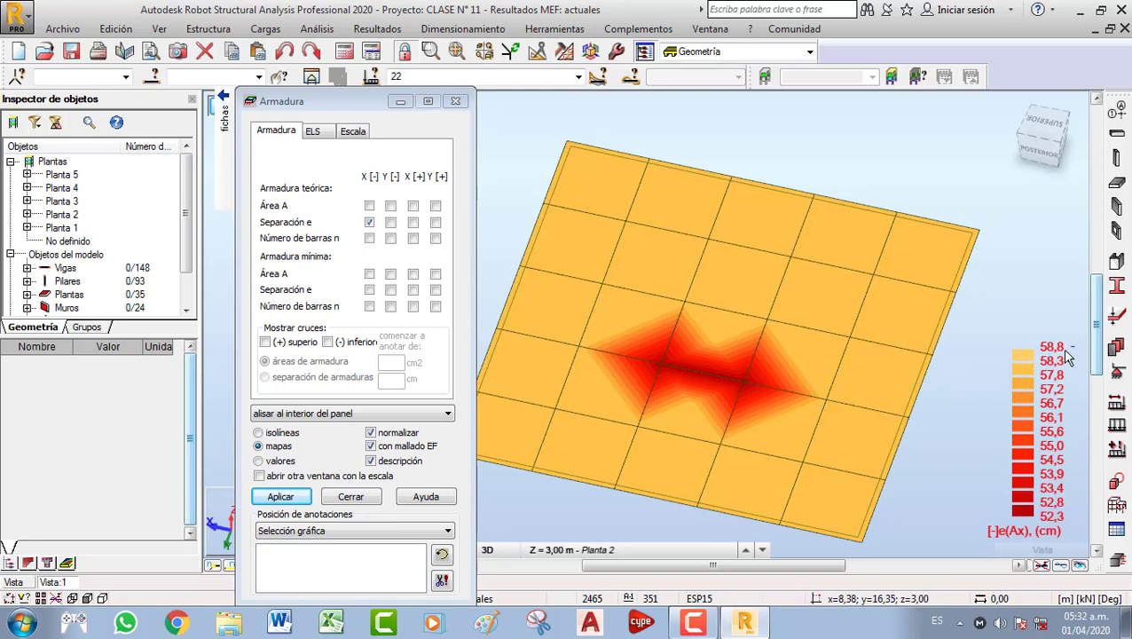
left_click(369, 238)
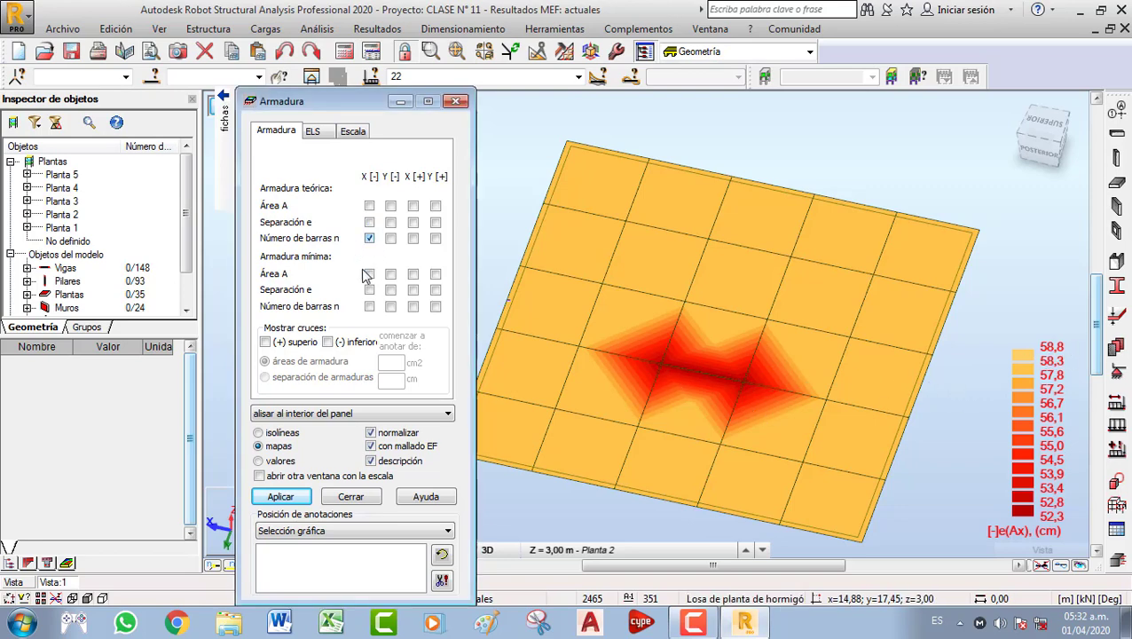
left_click(280, 496)
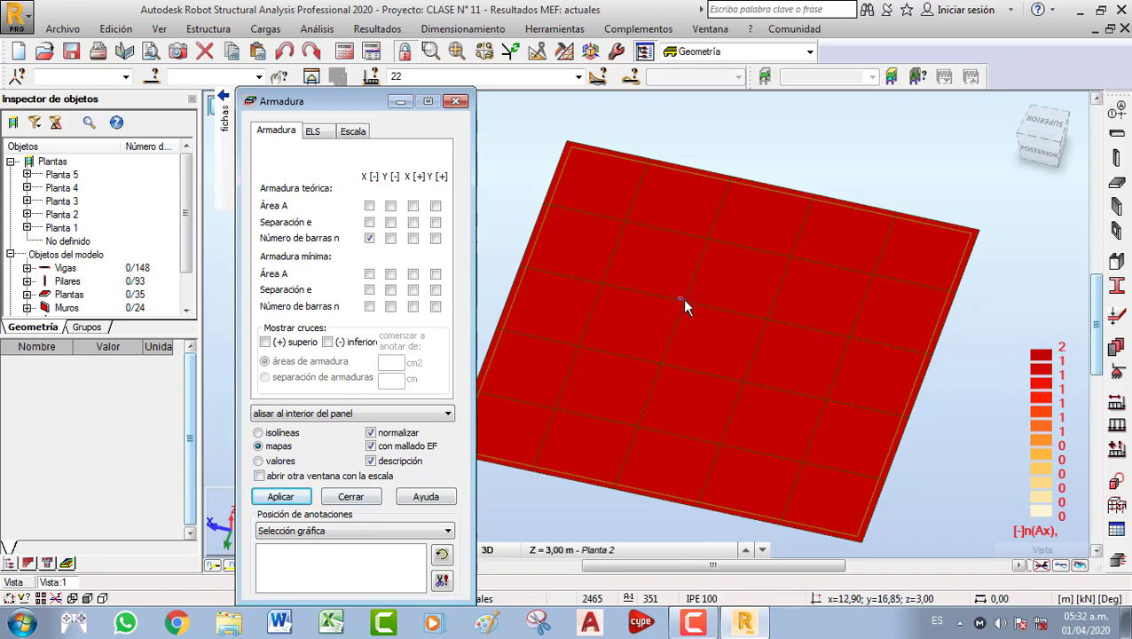
Show the theoretical Área A in X [-] as valores on the slab mesh, with descripción turned off
left_click(369, 205)
left_click(280, 497)
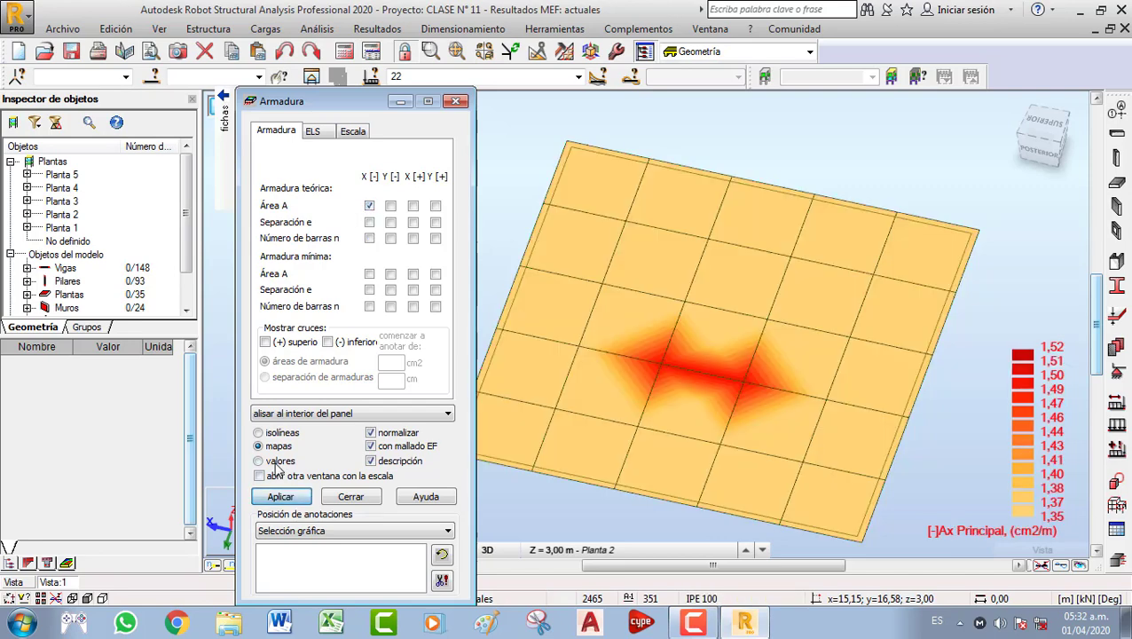
left_click(279, 461)
left_click(280, 497)
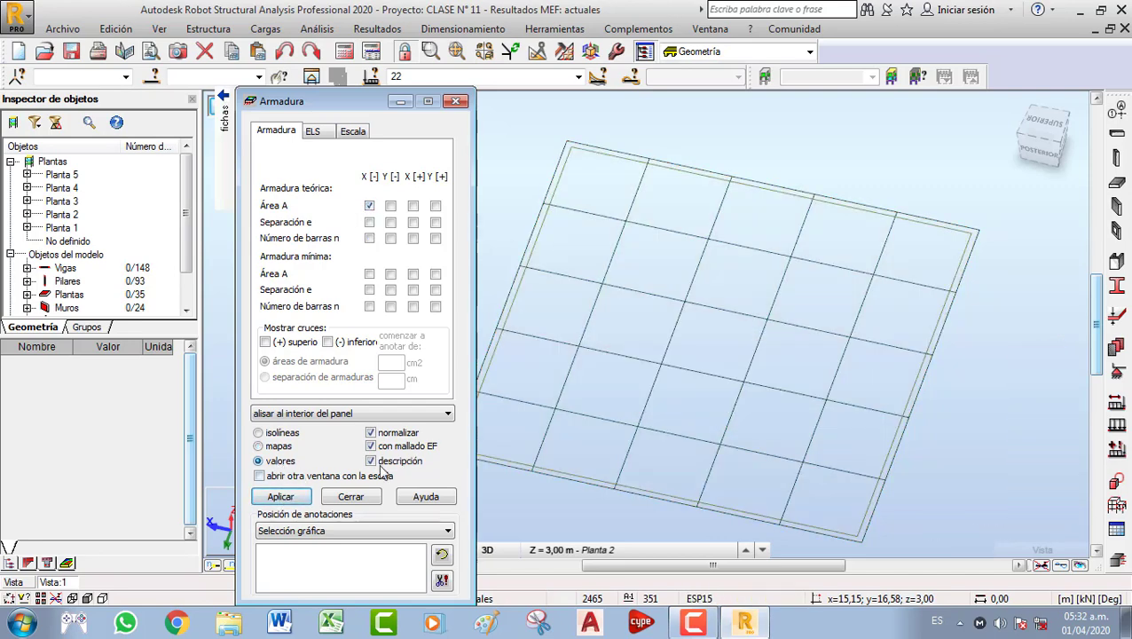
left_click(371, 462)
left_click(280, 497)
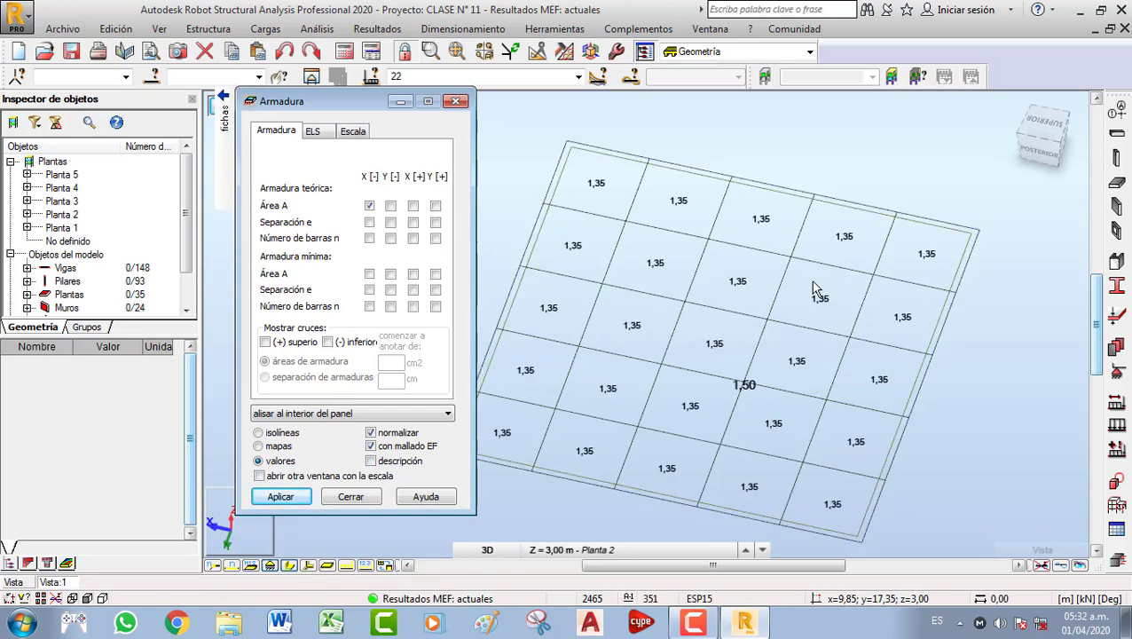
Compare the mapas and valores displays of Área A in X [-], finishing with mapas and descripción off
left_click(277, 447)
left_click(280, 497)
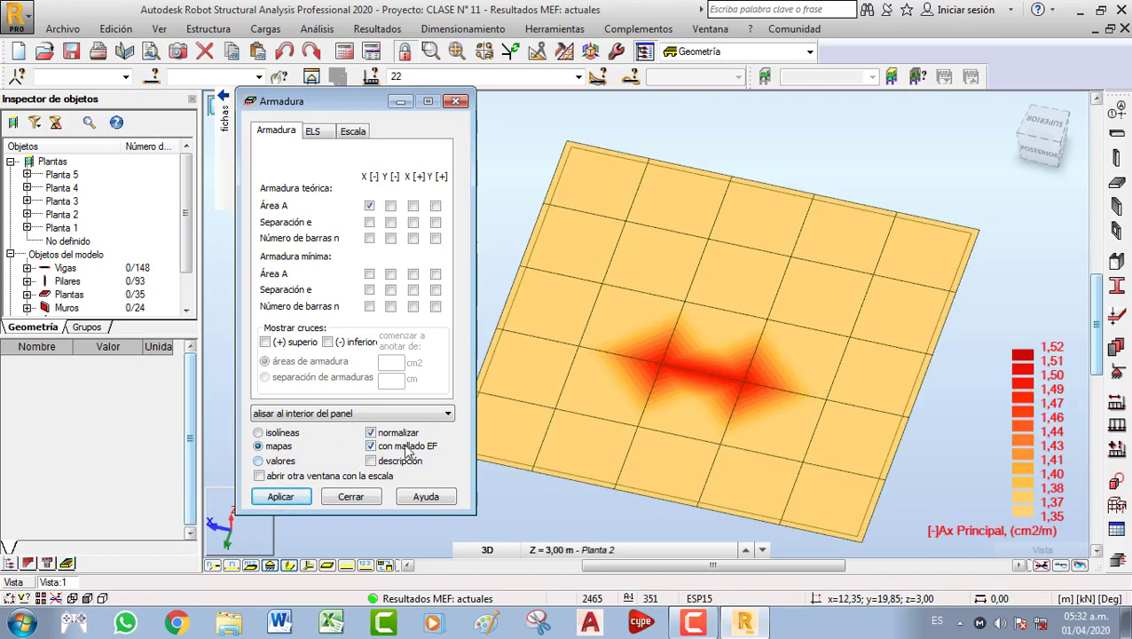
left_click(282, 461)
left_click(282, 497)
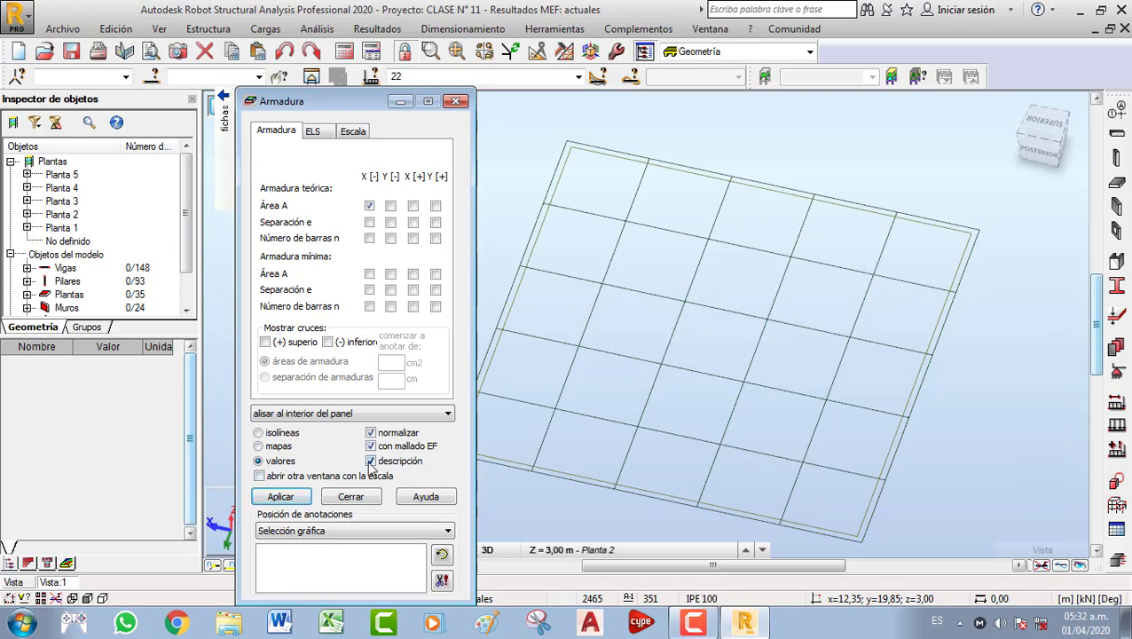
left_click(371, 461)
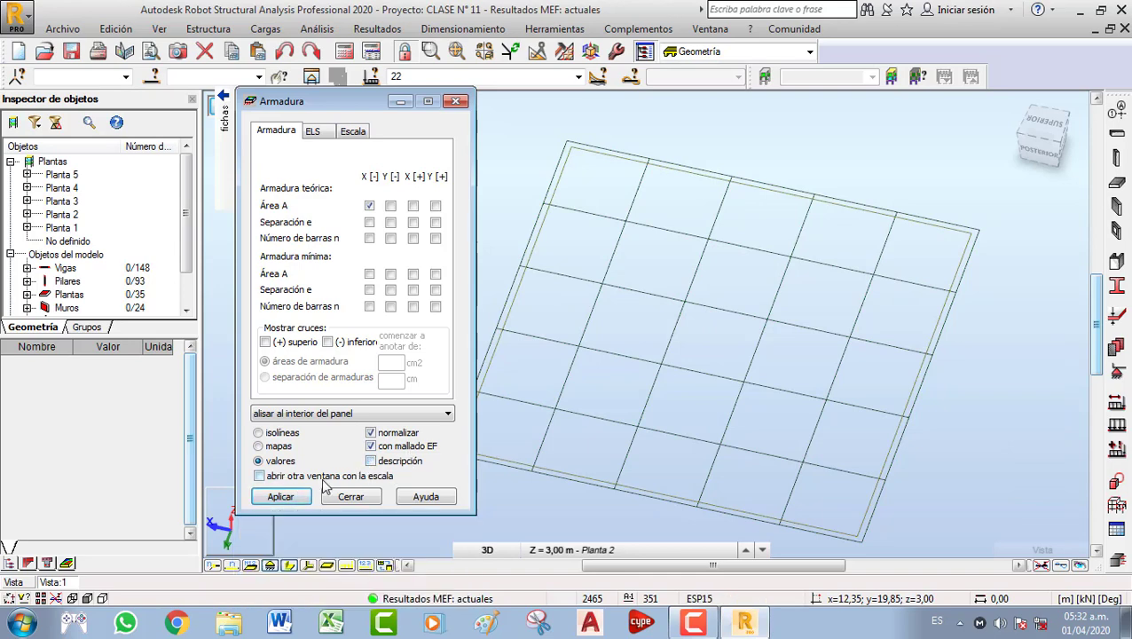
left_click(278, 496)
left_click(281, 496)
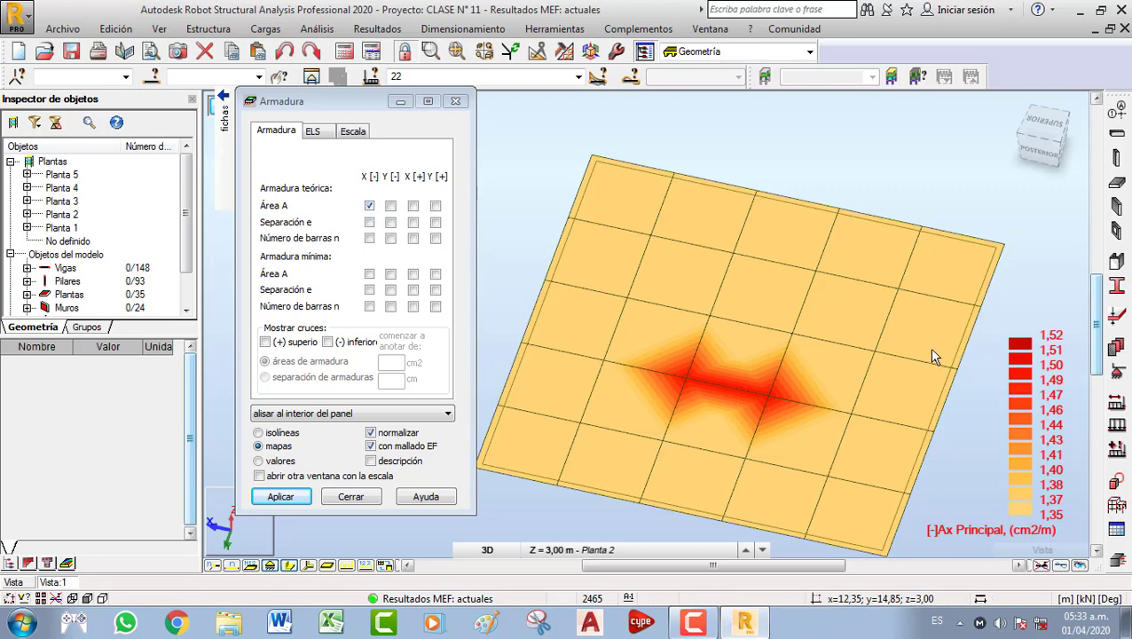
Review the theoretical X [+] maps of Área A and Número de barras n, ending on the Área A map
left_click(412, 206)
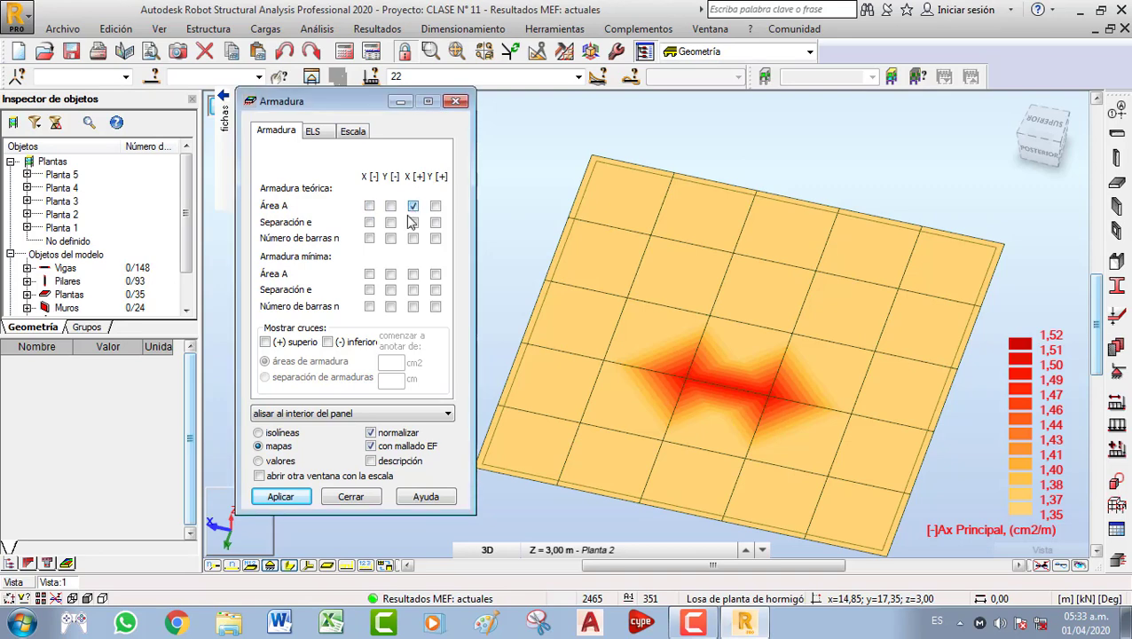
left_click(305, 499)
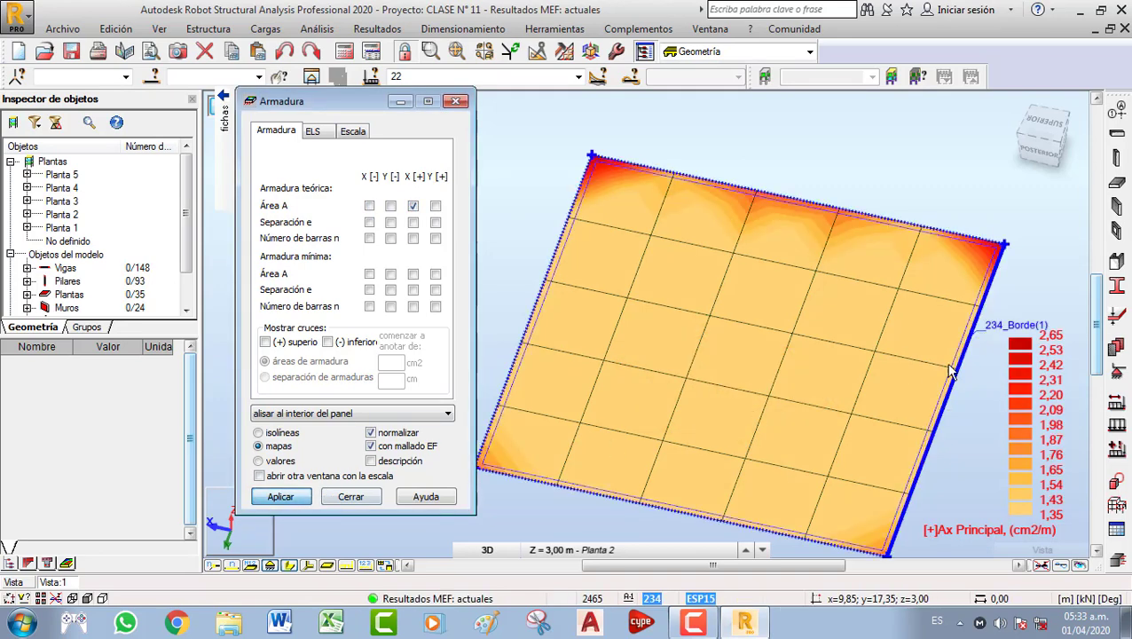
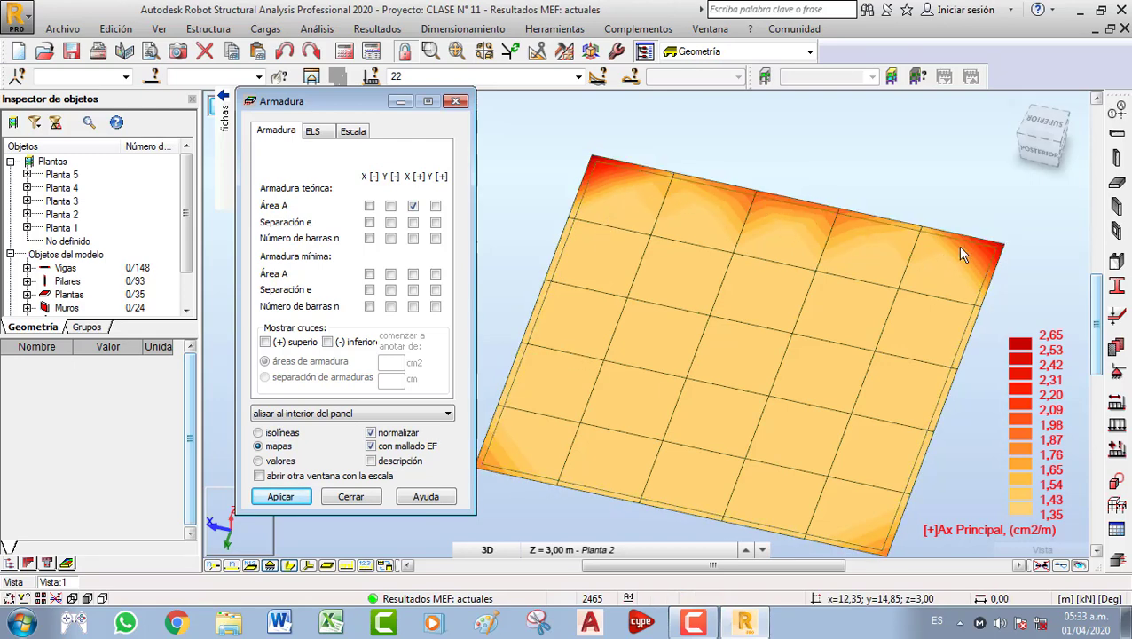
left_click(412, 238)
left_click(280, 496)
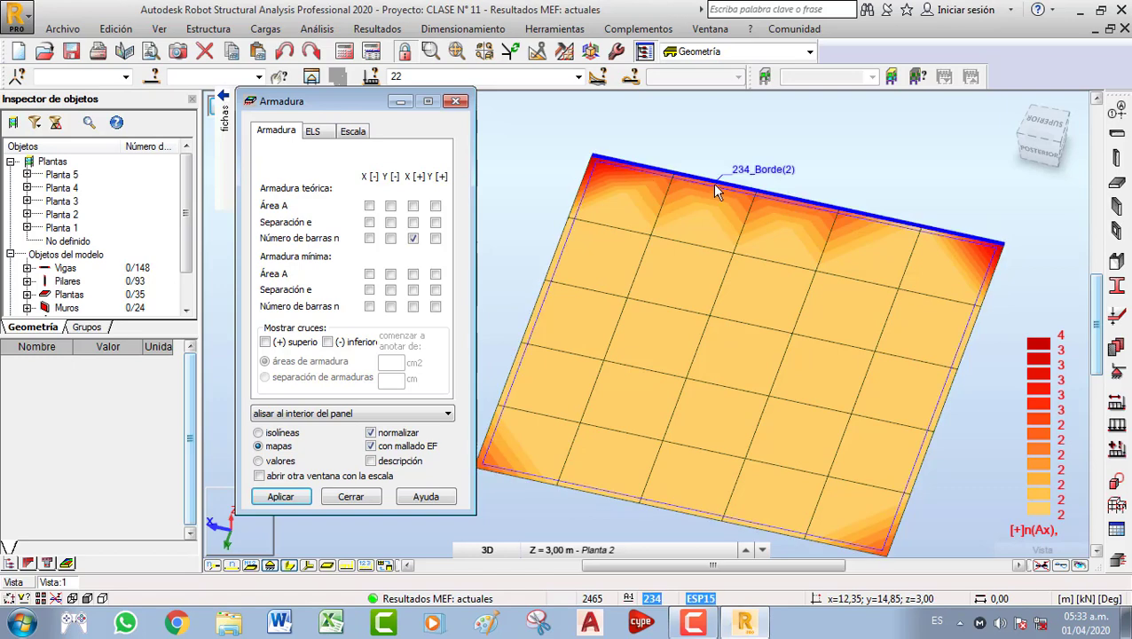
left_click(412, 205)
left_click(295, 501)
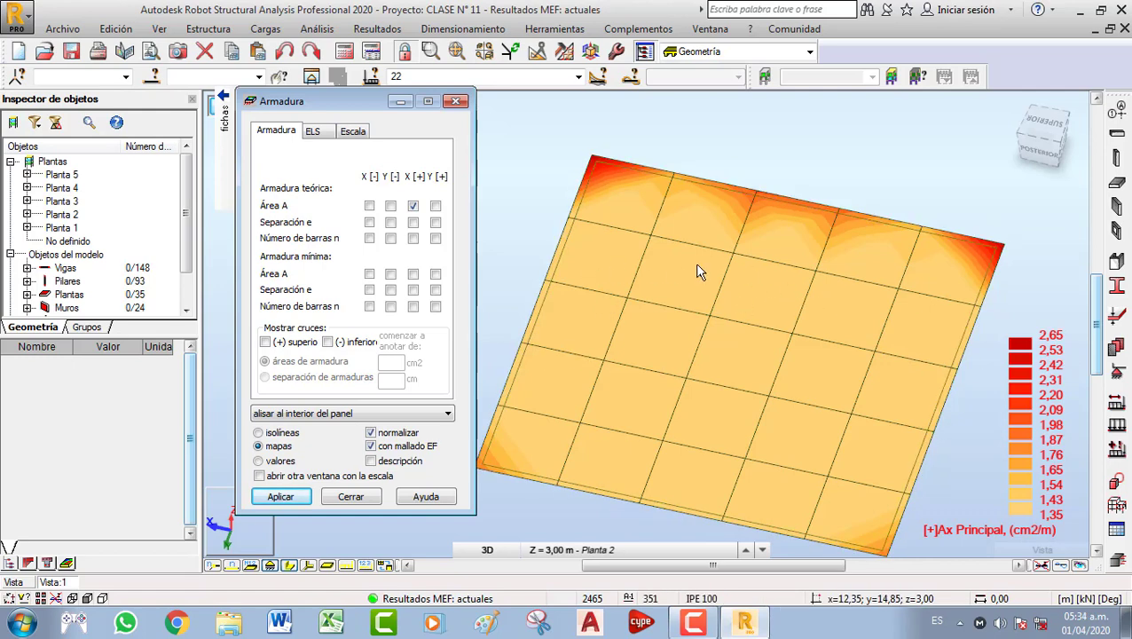
Display the minimum reinforcement maps in X [-] one after another: Área A, Separación e and Número de barras n
left_click(369, 274)
left_click(280, 496)
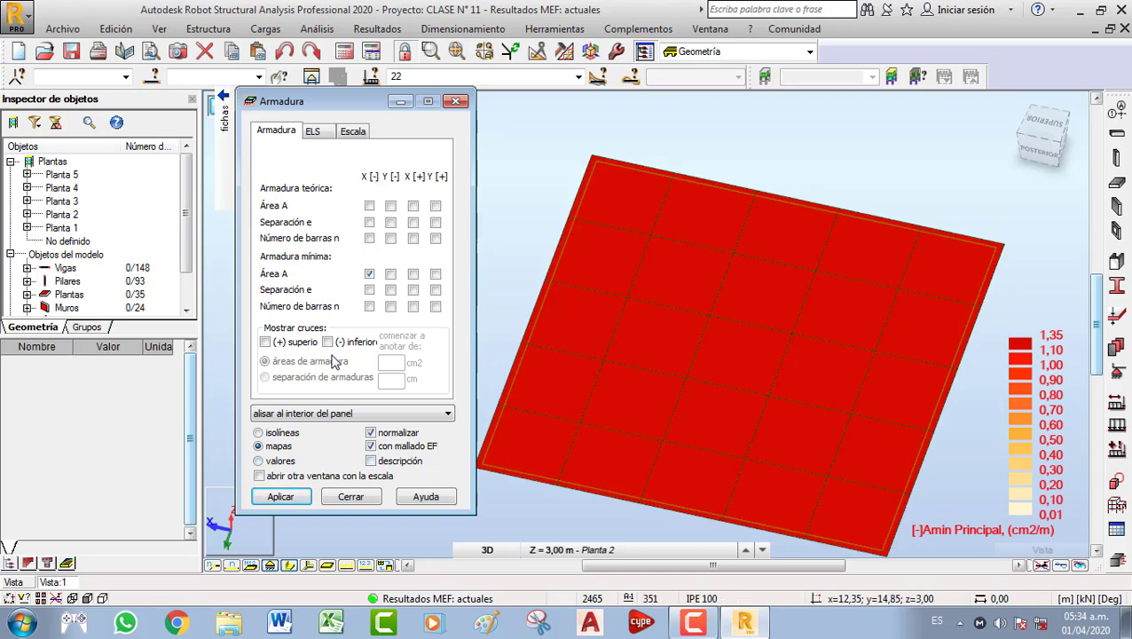
left_click(370, 290)
left_click(280, 496)
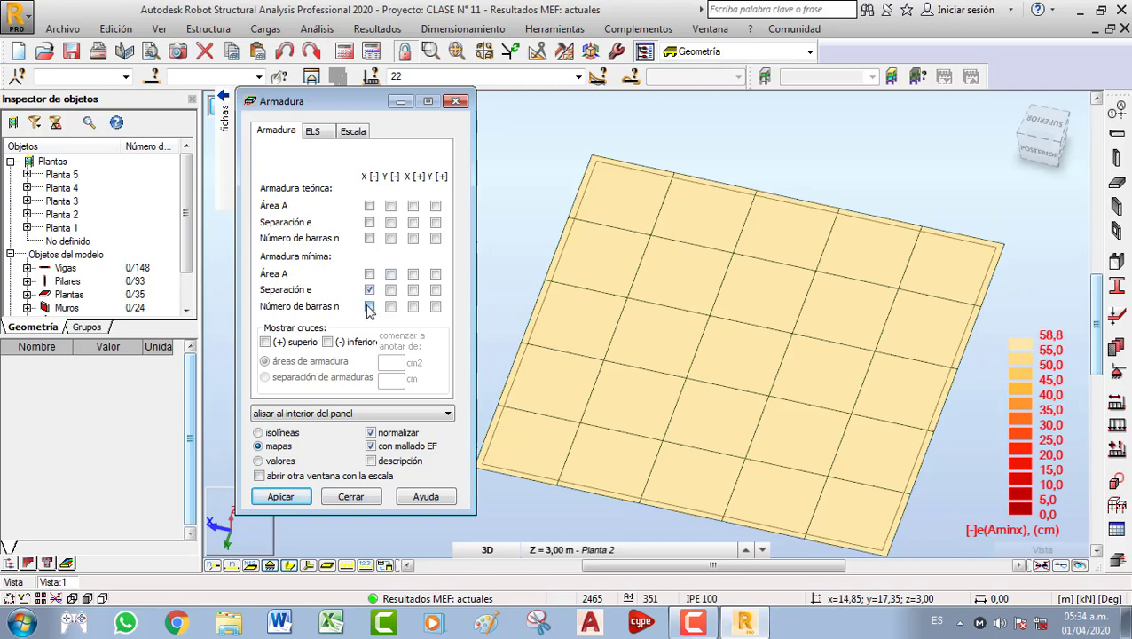
left_click(280, 496)
Show the minimum Número de barras n in X [-] as valores, without descripción and without the finite element mesh
left_click(282, 460)
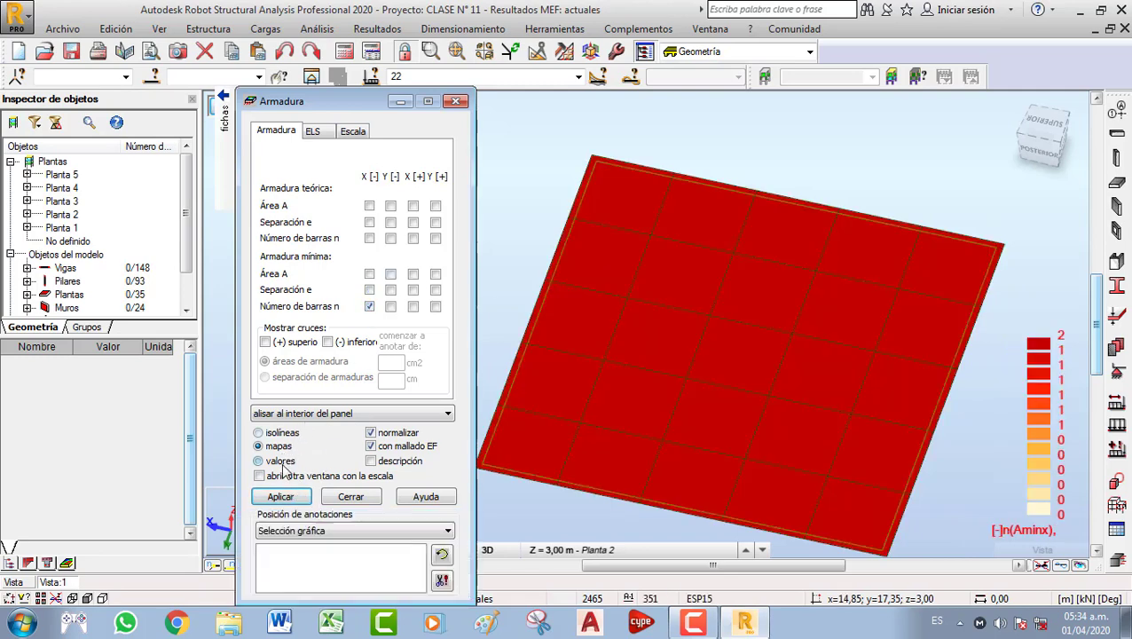
left_click(293, 497)
left_click(371, 460)
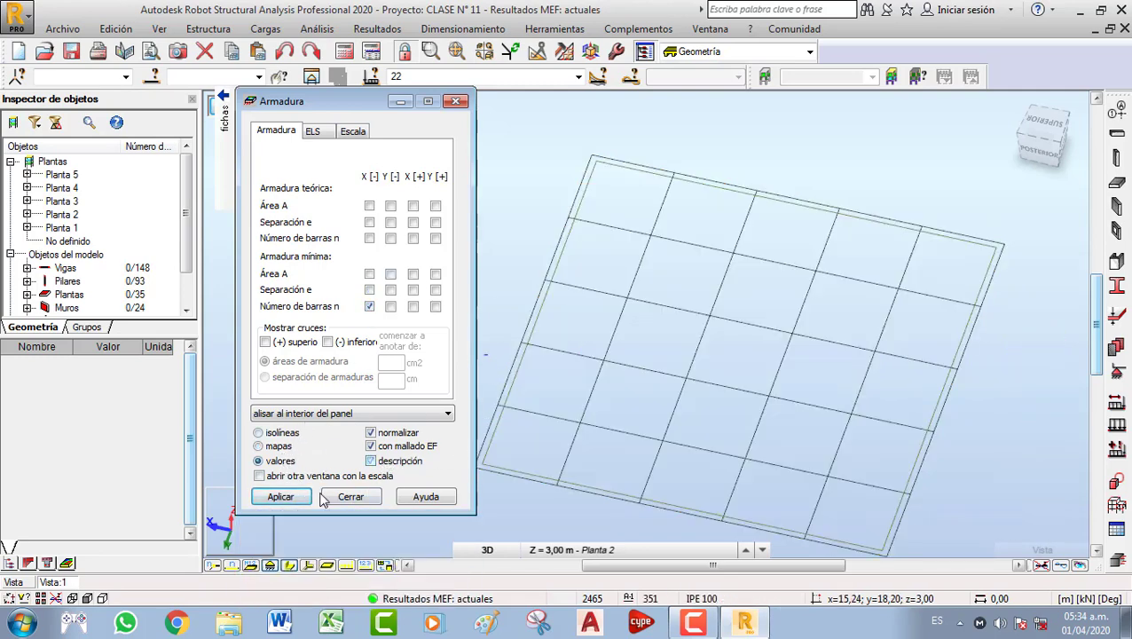
left_click(299, 502)
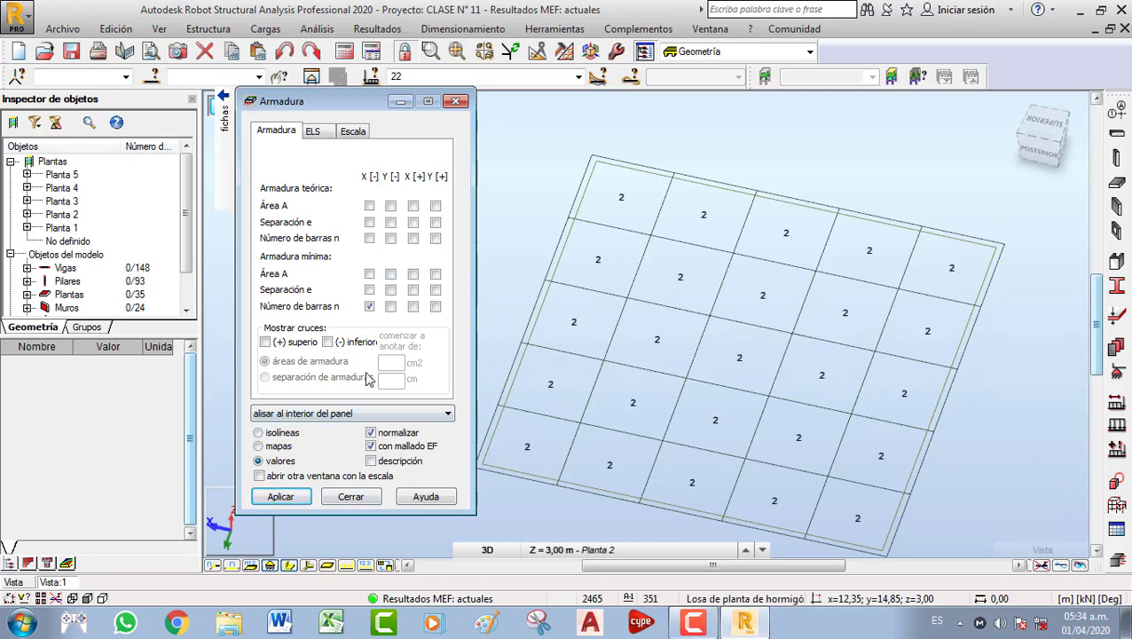
left_click(289, 499)
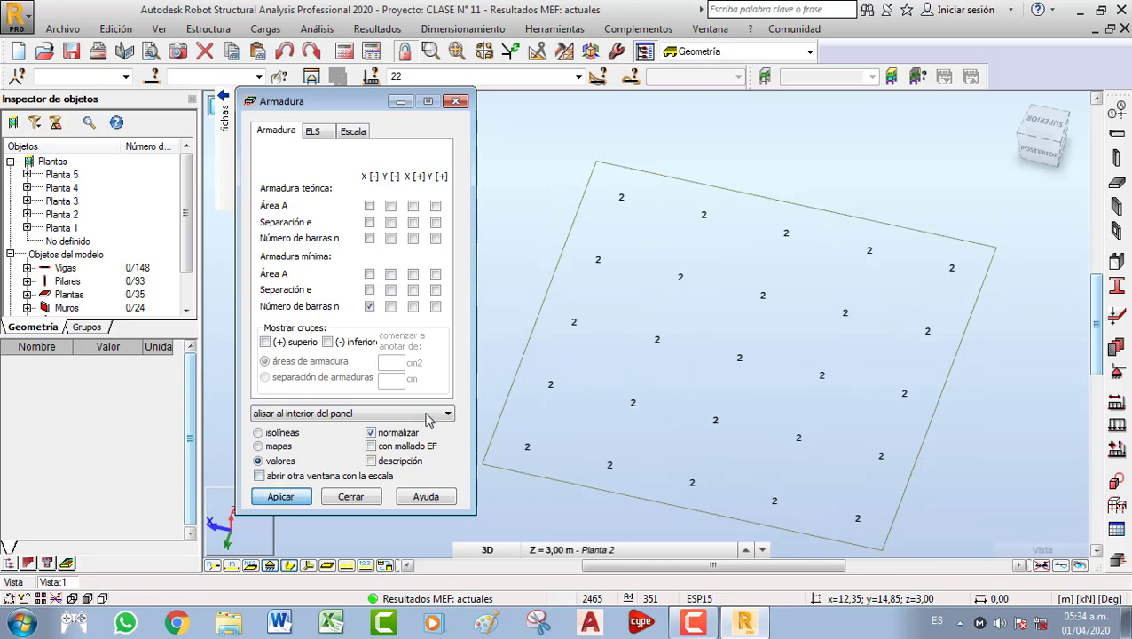
Display the ELS Fisuración a results as mapas for X [-], Y [-] and X [+] in turn
left_click(325, 134)
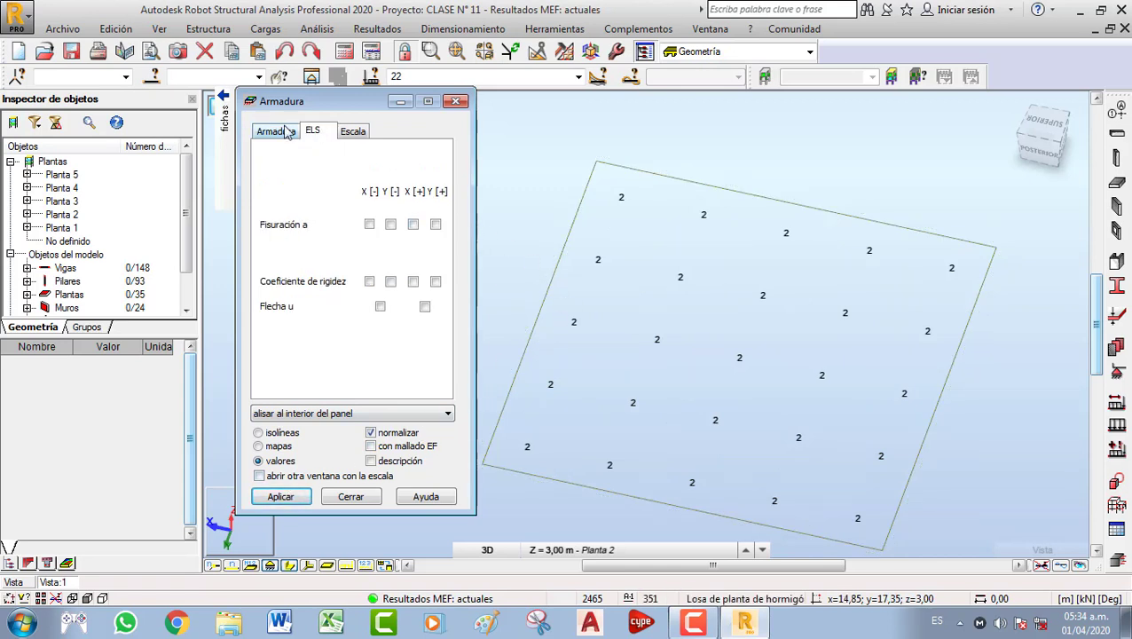
left_click(369, 225)
left_click(280, 497)
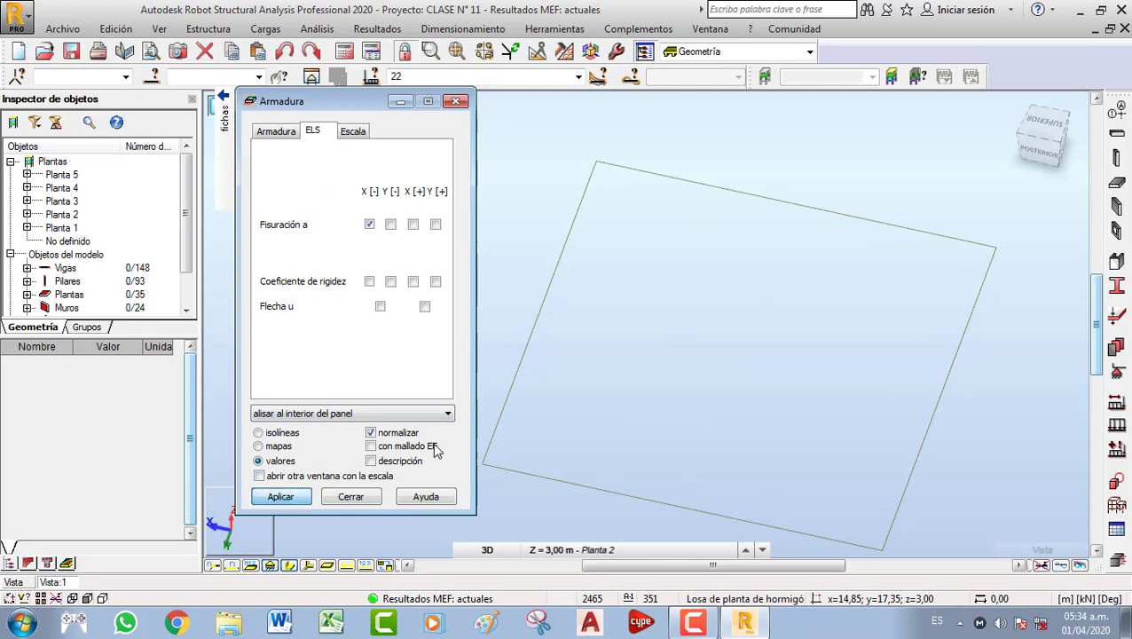
left_click(281, 448)
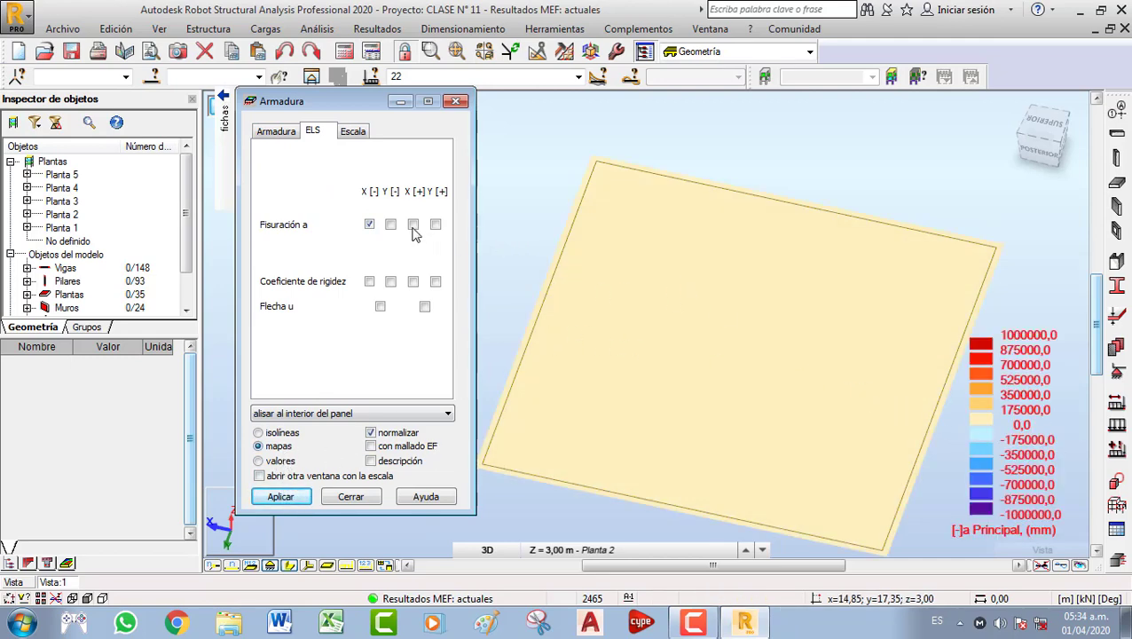
left_click(305, 499)
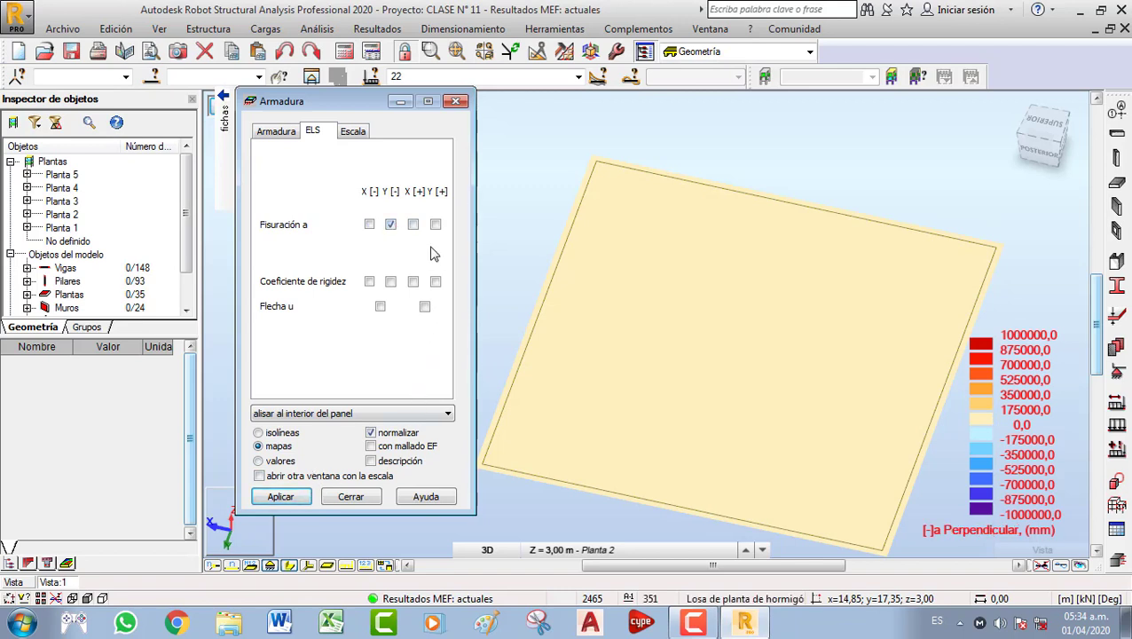
left_click(413, 225)
left_click(280, 499)
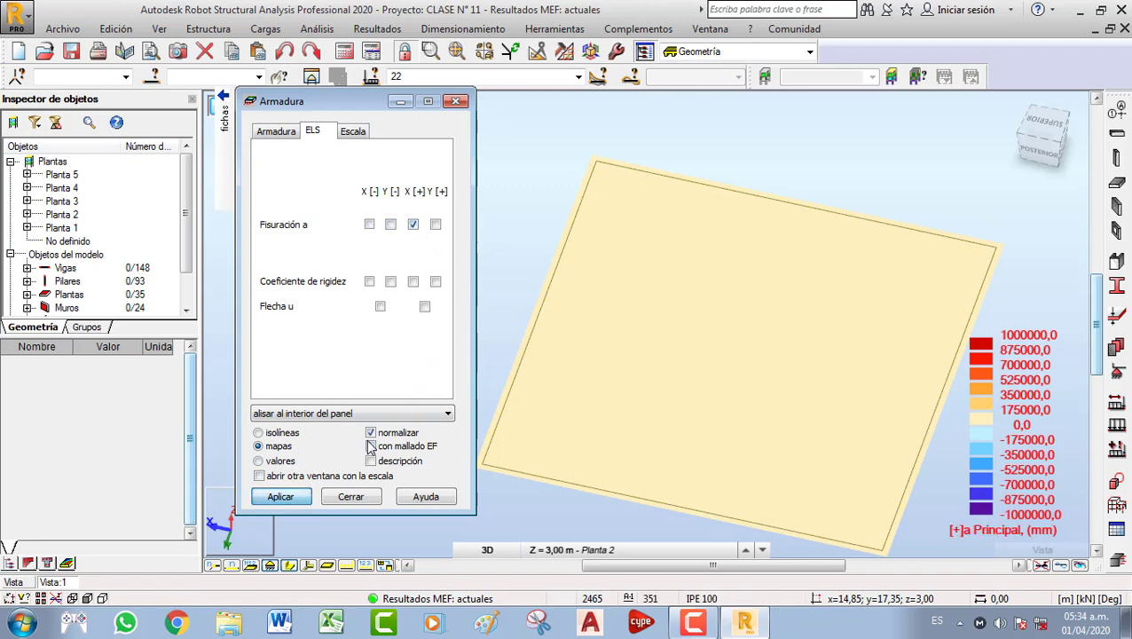
Display the ELS maps for Fisuración a in Y [+], then Flecha u in the negative and positive directions
left_click(435, 224)
left_click(281, 497)
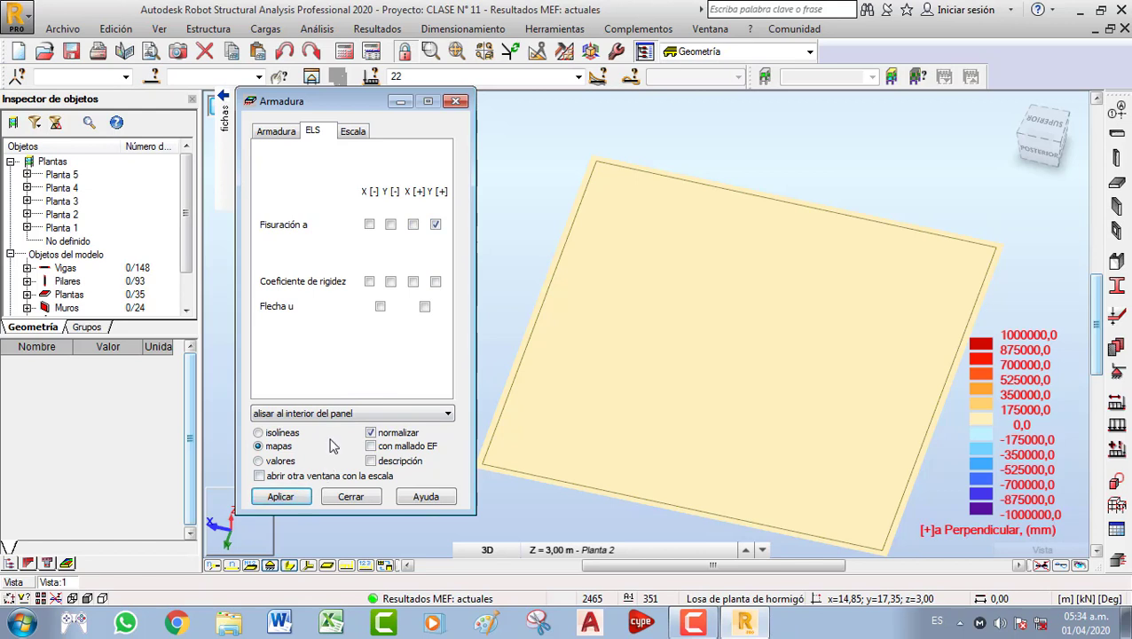
left_click(380, 307)
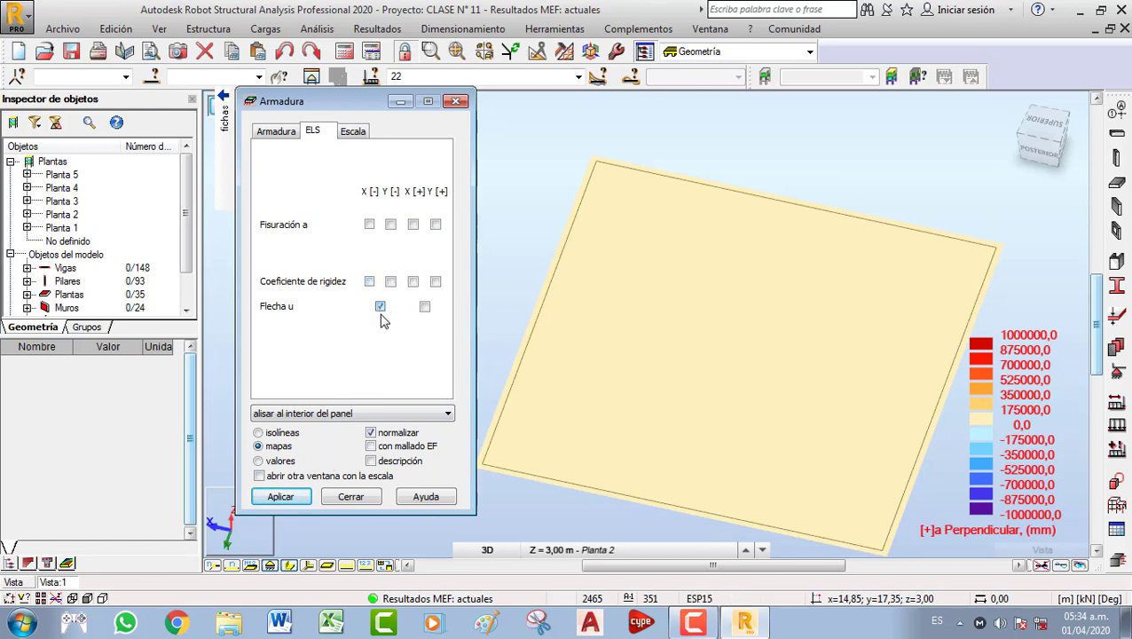
left_click(281, 497)
left_click(425, 307)
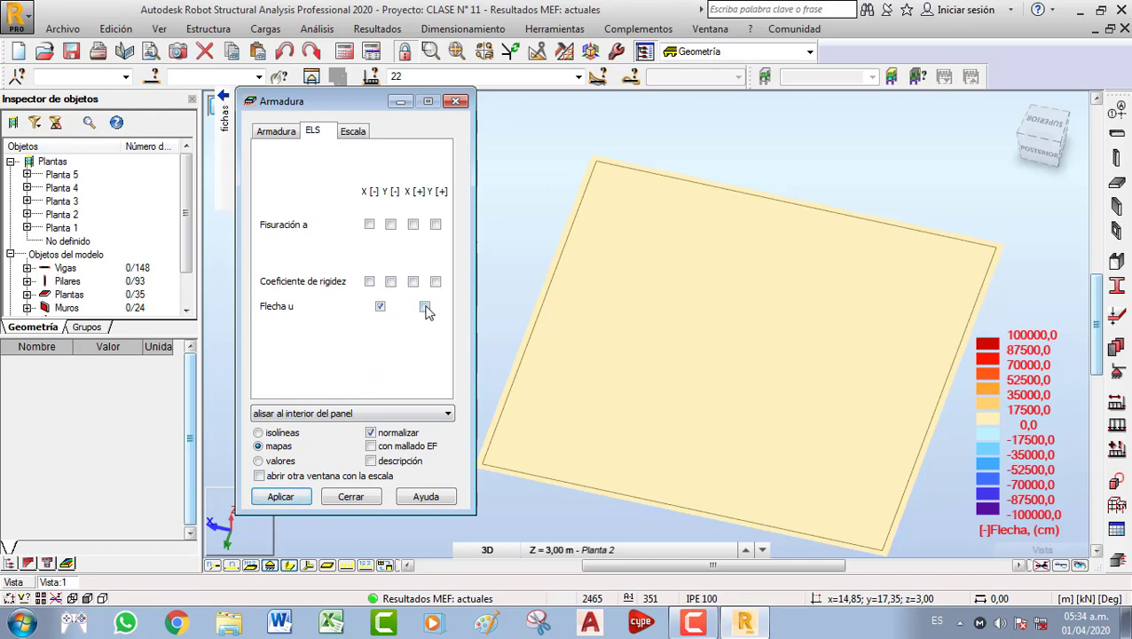
left_click(281, 496)
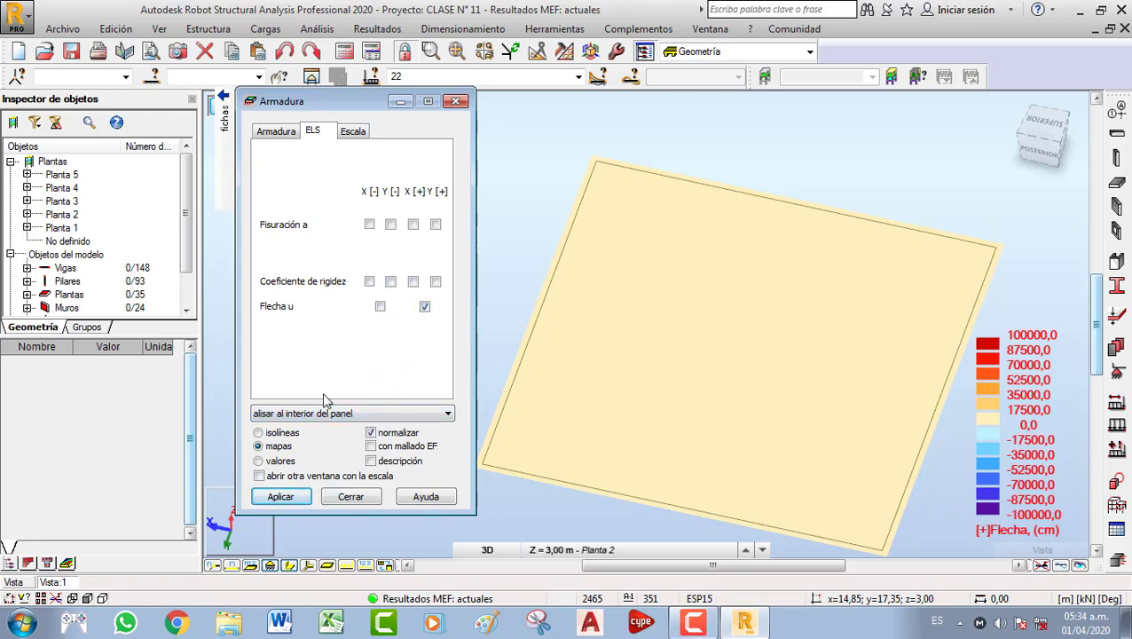
Check the Escala and Armadura settings of the reinforcement maps and close the dialog
left_click(354, 132)
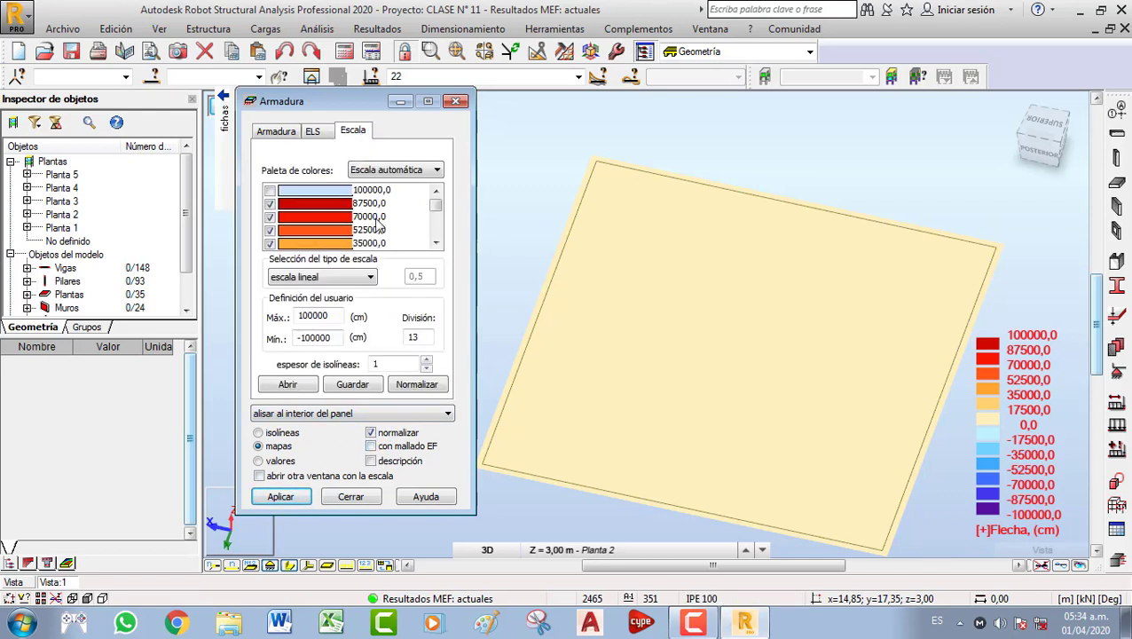
left_click(275, 132)
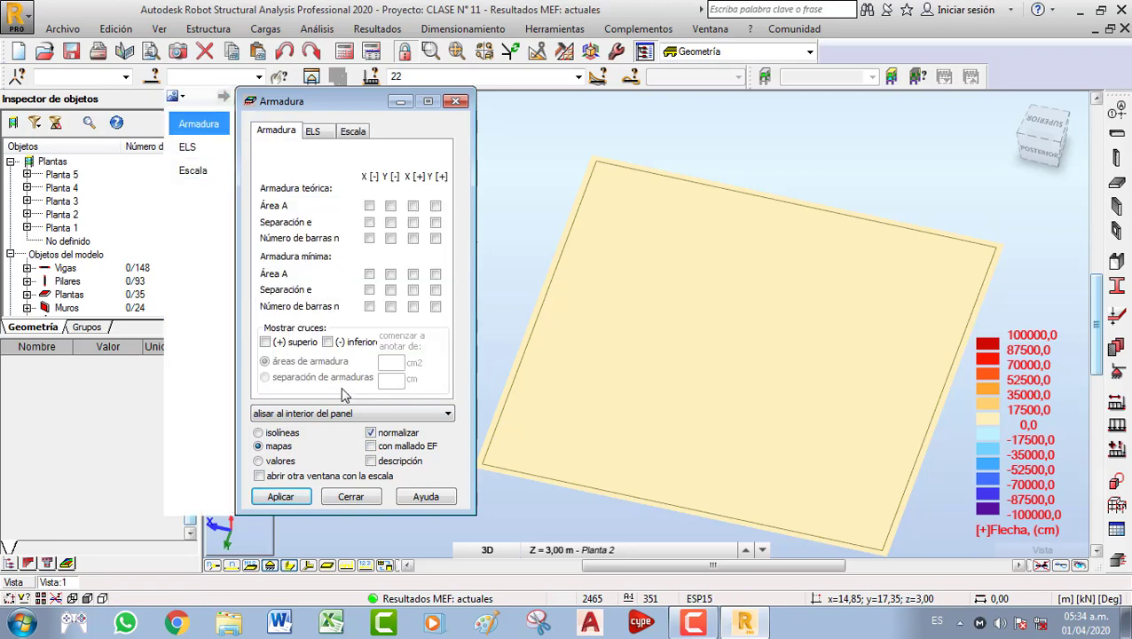
left_click(352, 497)
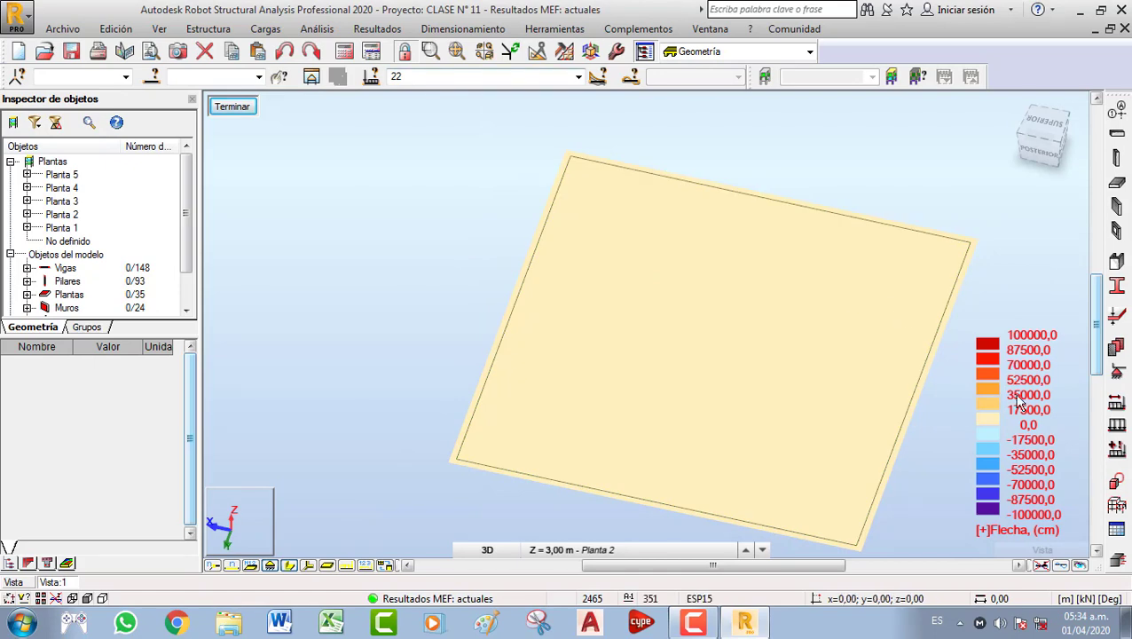
Reopen the slab reinforcement map settings, remove the positive Flecha u map from the slab and close the settings
left_click(463, 28)
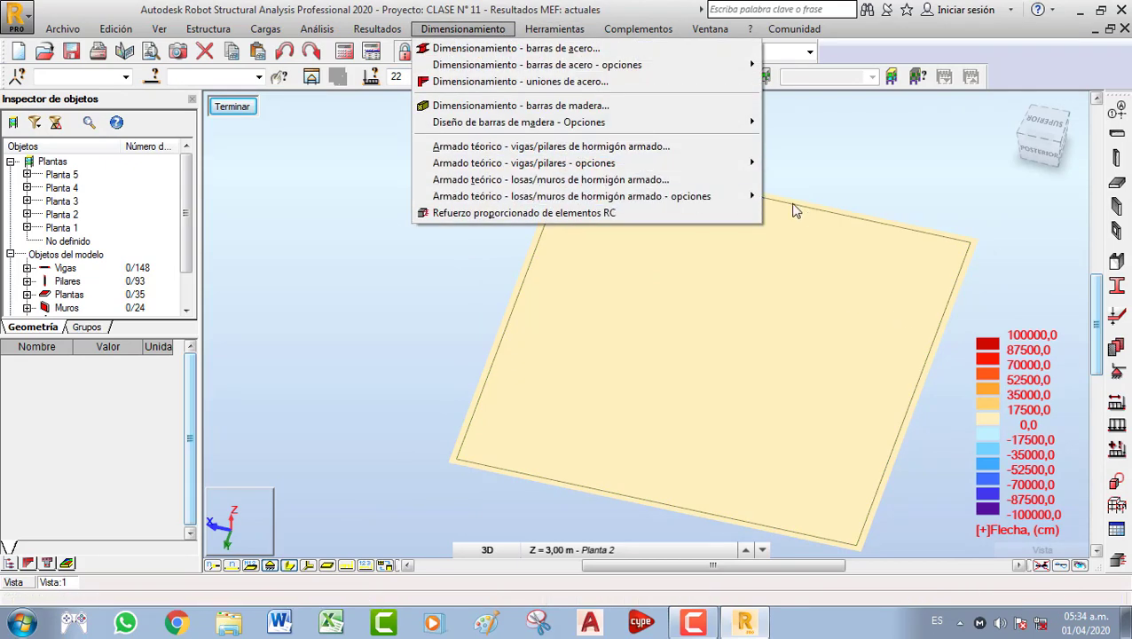
mouse_move(754, 197)
left_click(820, 246)
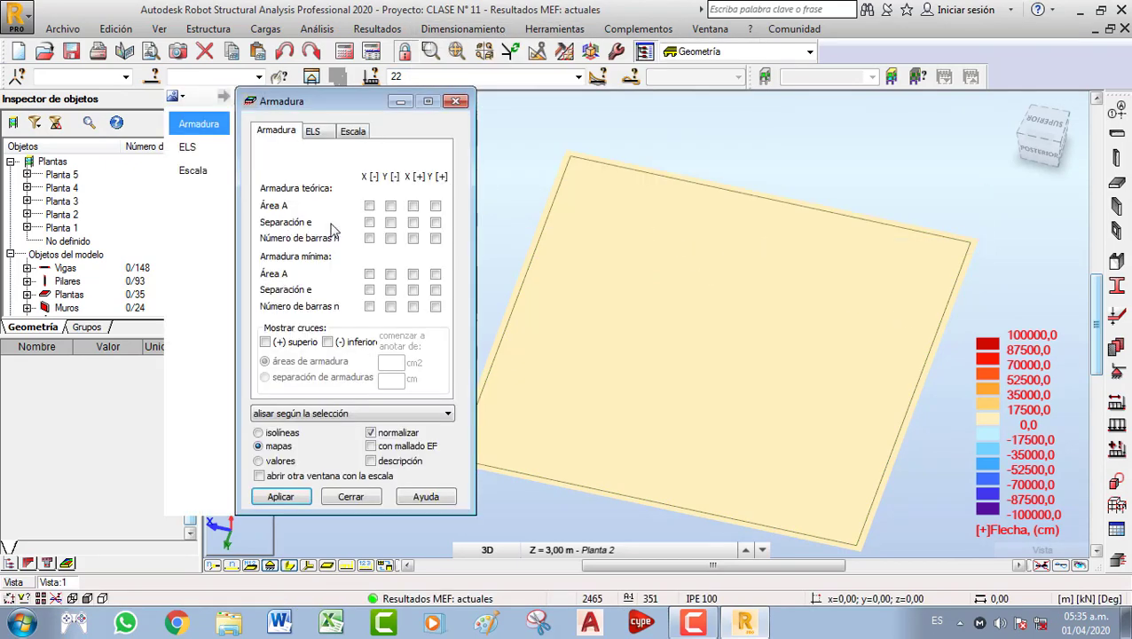
left_click(281, 496)
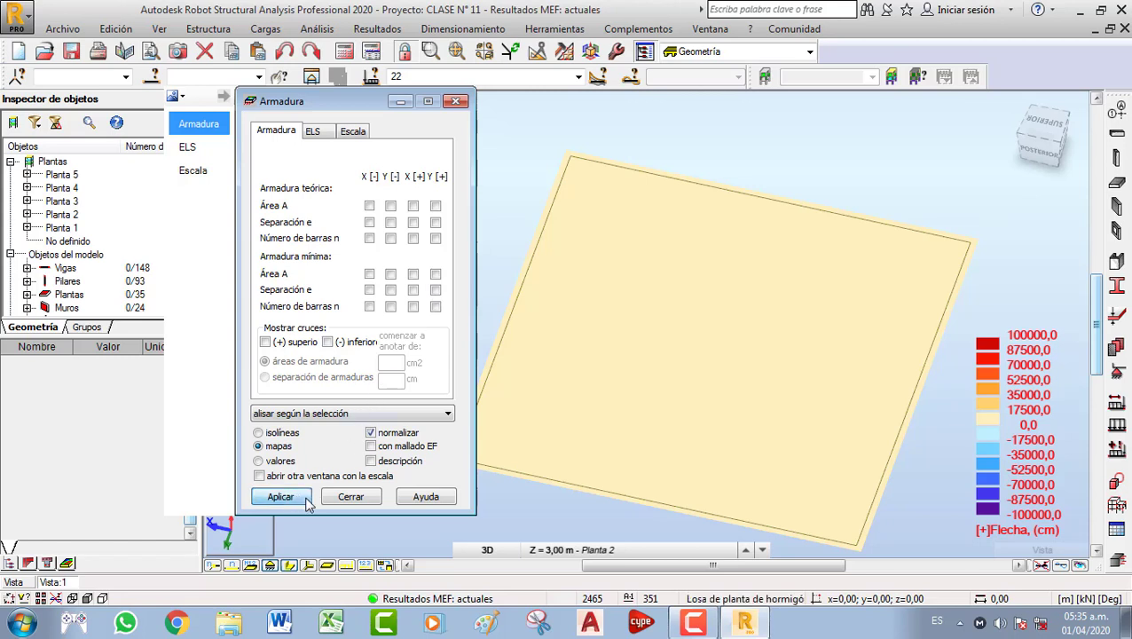
left_click(314, 131)
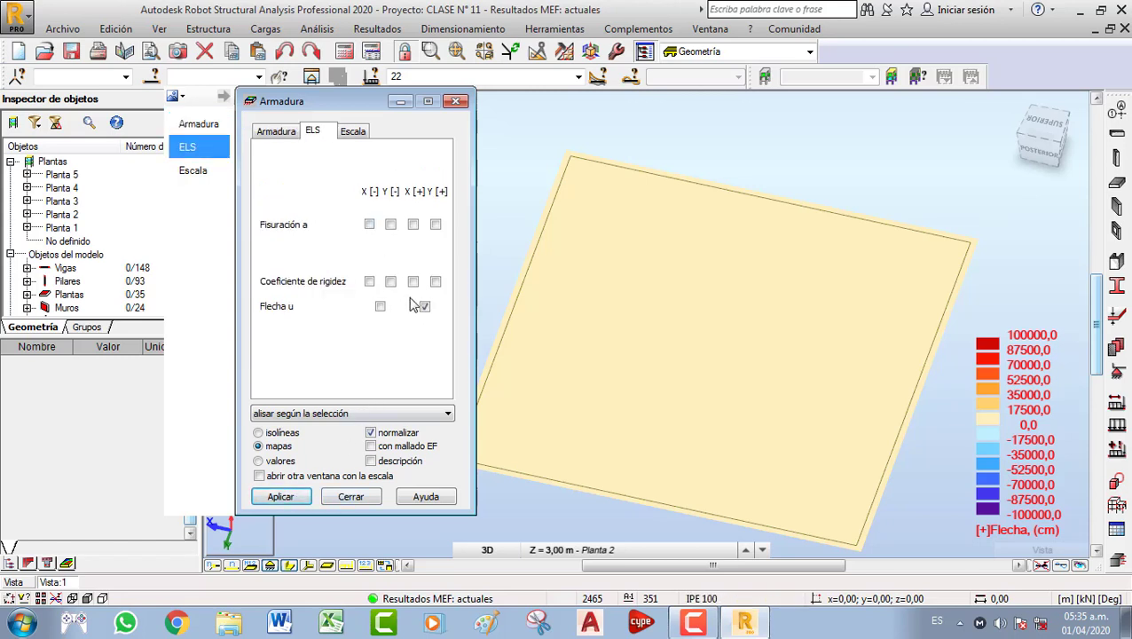
left_click(280, 496)
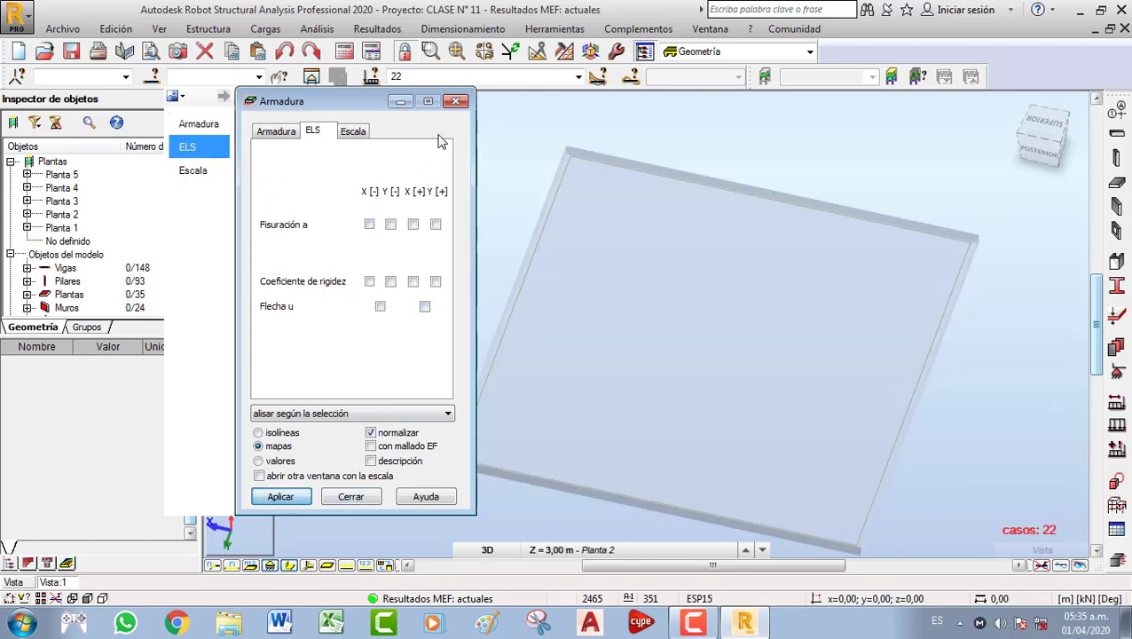
left_click(456, 104)
Select slab 234 in the isolated view
middle_click_drag(515, 194, 473, 182)
scroll(543, 198, "down", 2)
middle_click_drag(576, 285, 638, 357)
middle_click_drag(549, 286, 561, 261)
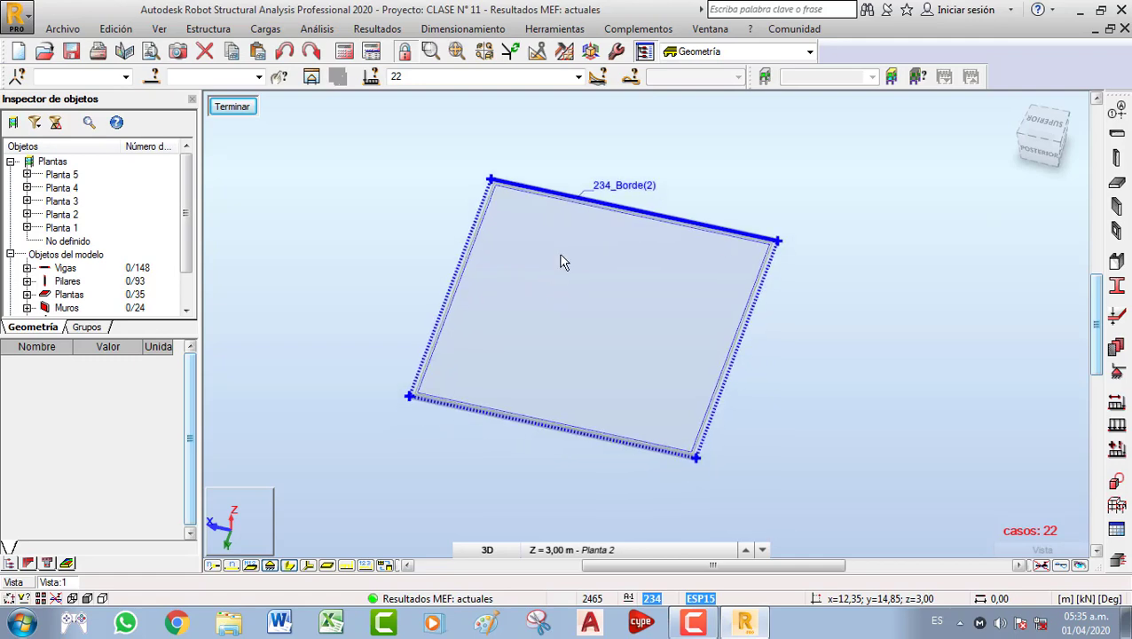
left_click(597, 232)
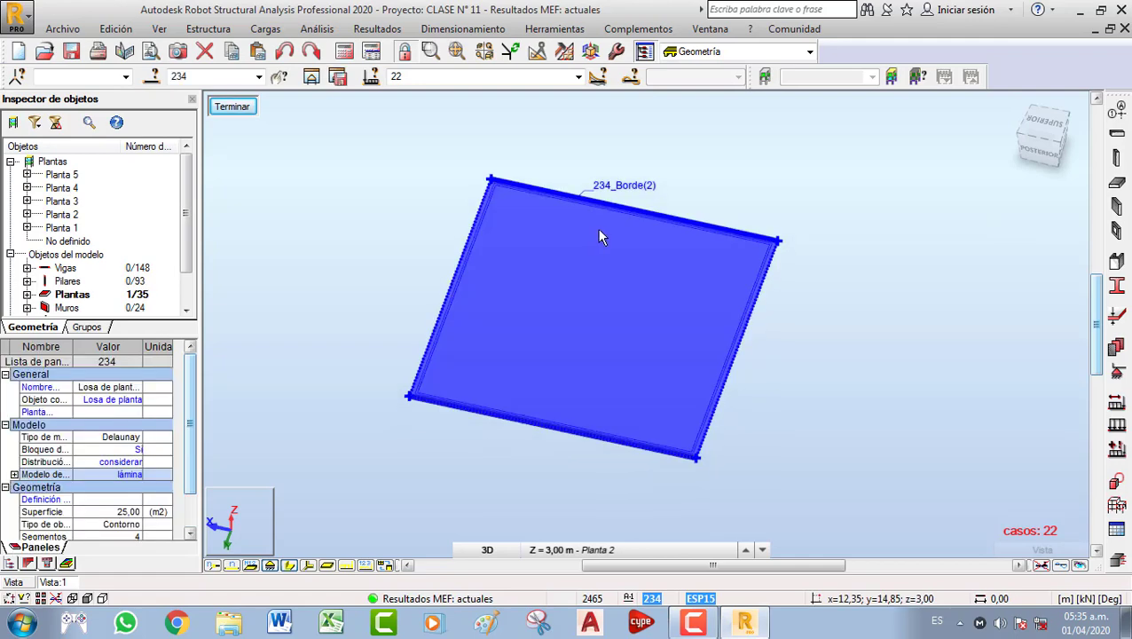
left_click(462, 28)
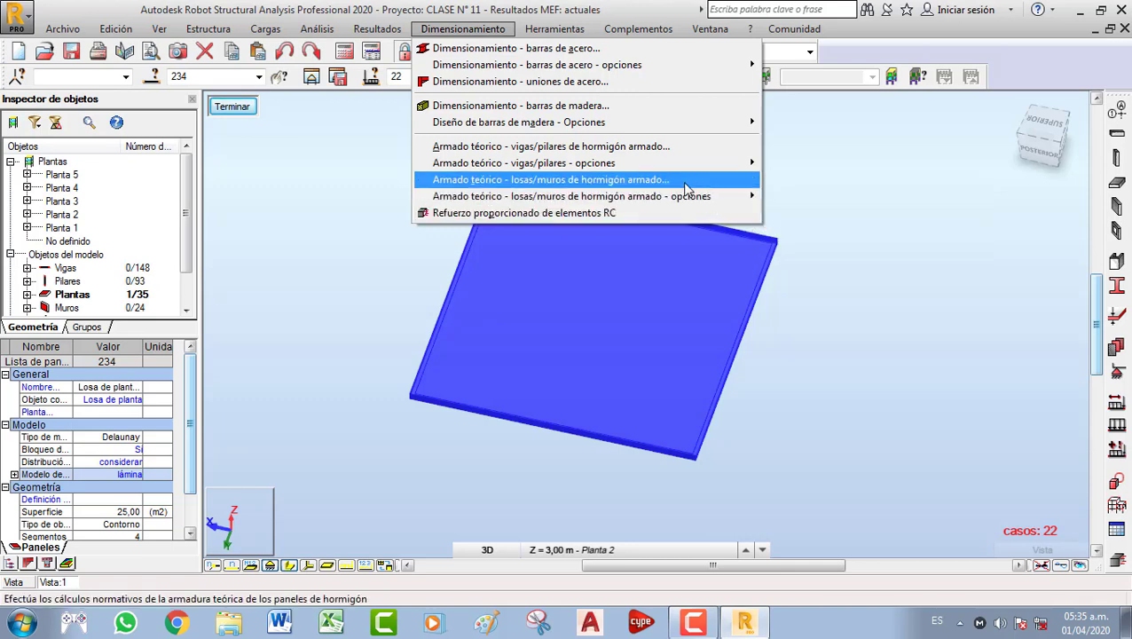
left_click(545, 179)
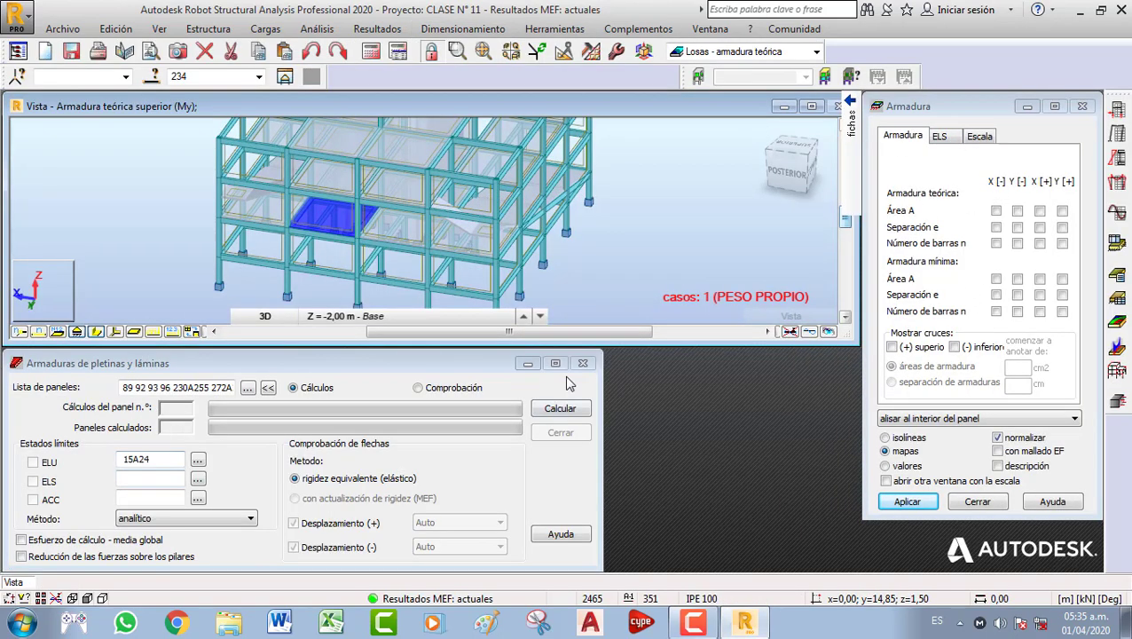
left_click(816, 52)
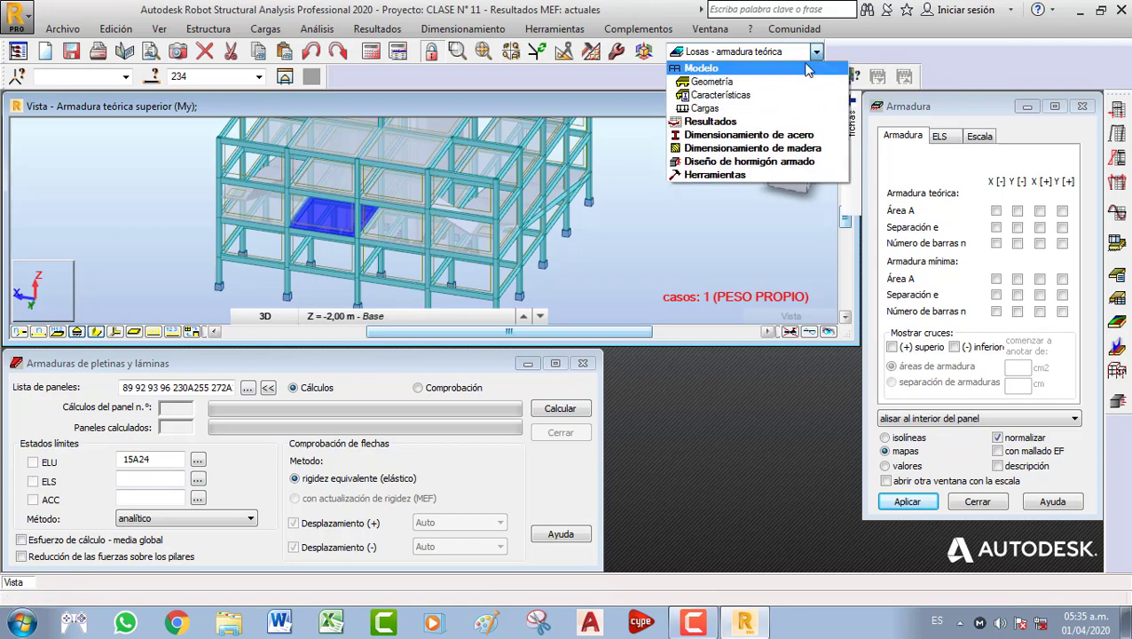
left_click(725, 85)
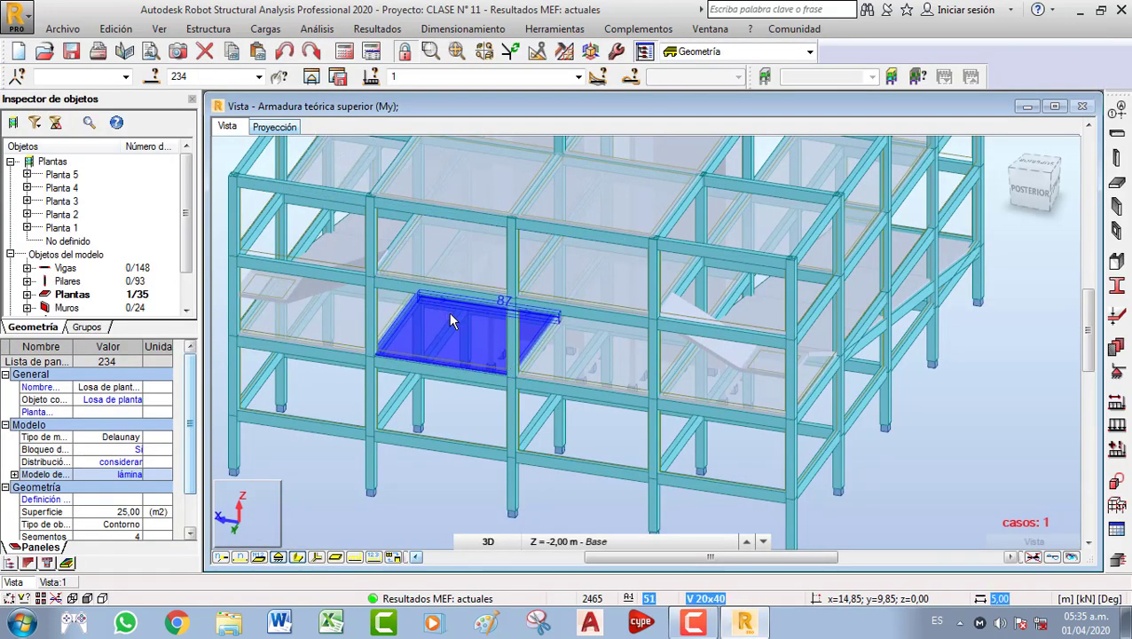
Isolate slab 234 in its own maximized view, transfer it to Refuerzo proporcionado de elementos RC and dismiss the calculation status report
left_click(310, 76)
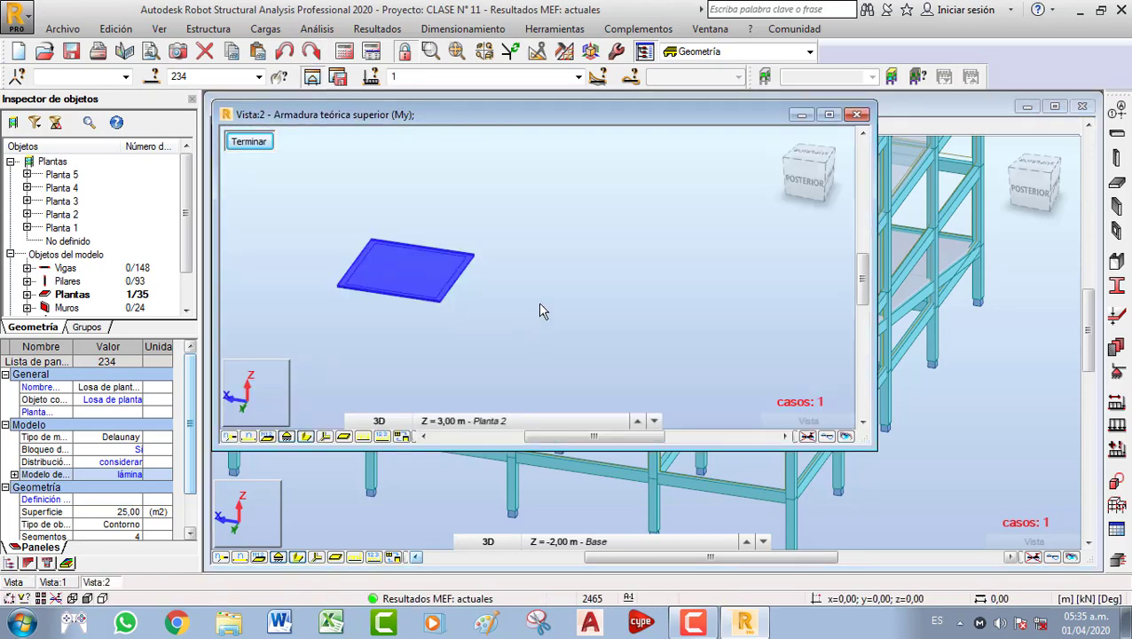
left_click(829, 115)
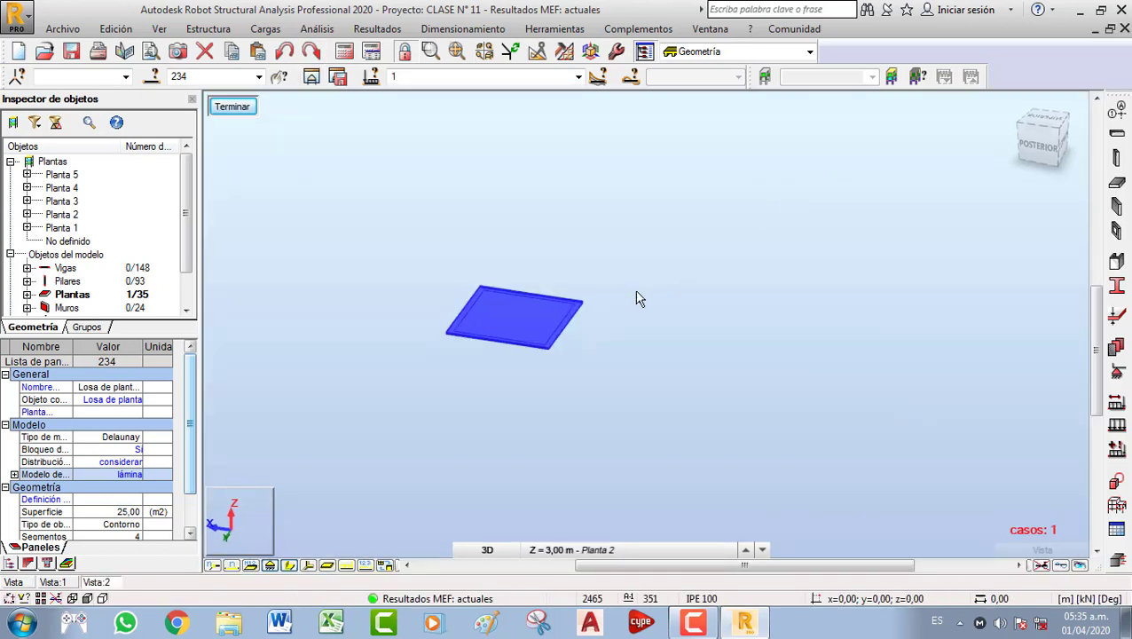
scroll(620, 331, "up", 2)
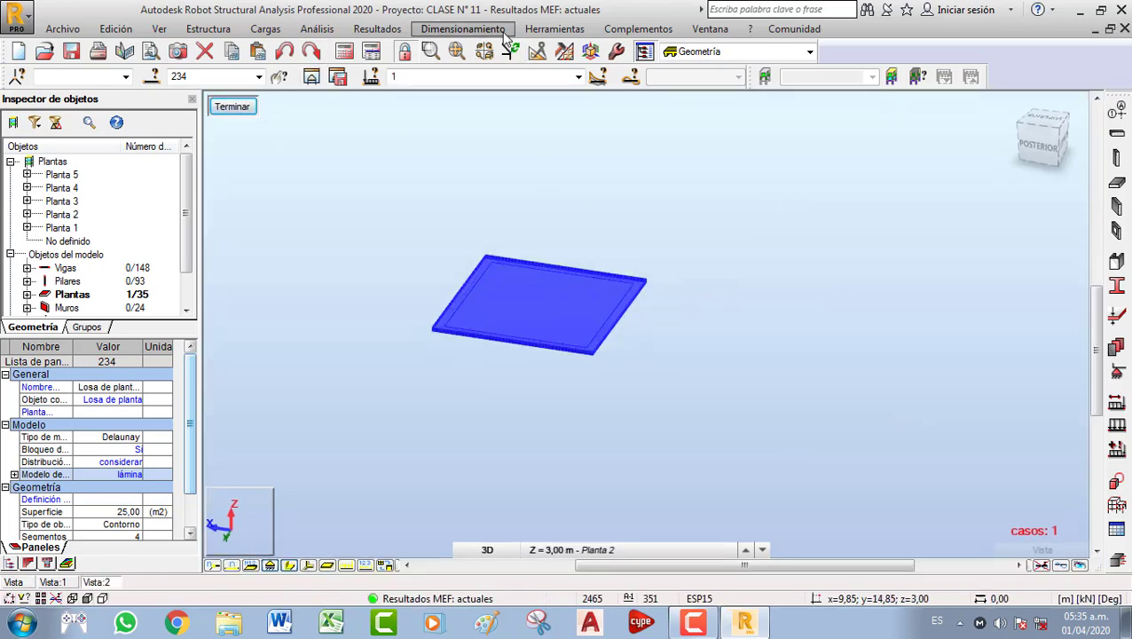
left_click(463, 29)
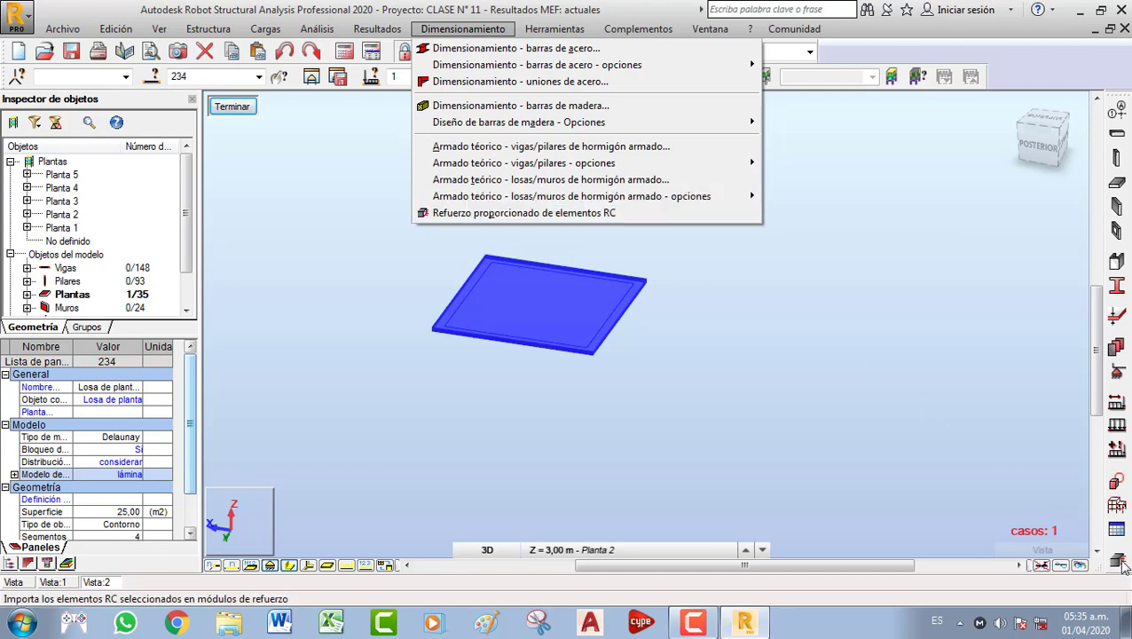
left_click(526, 212)
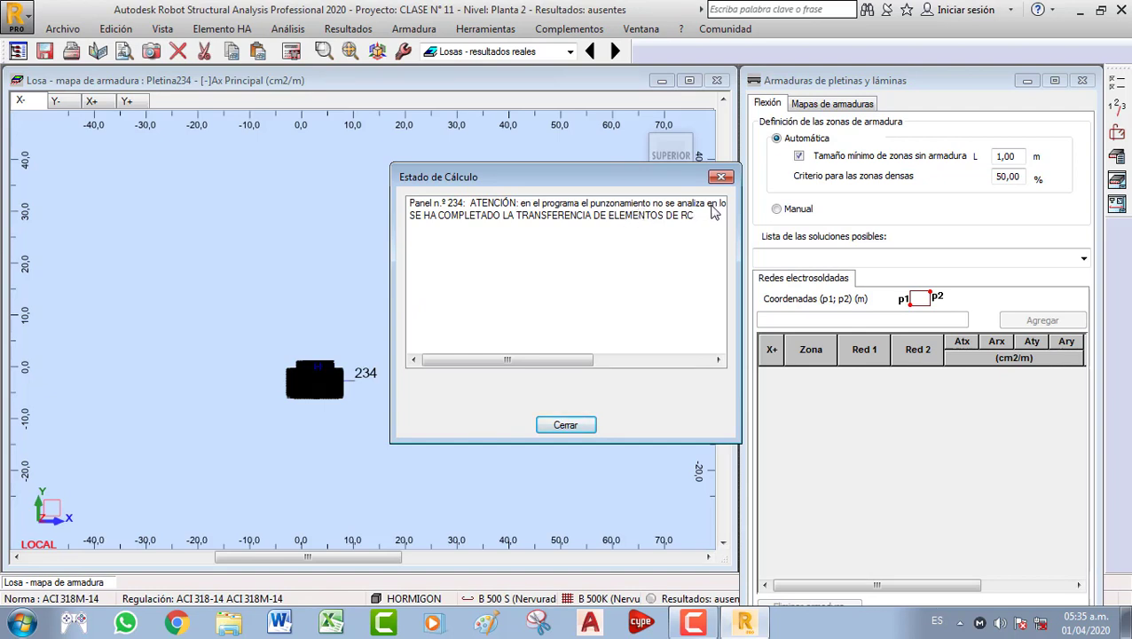
left_click_drag(603, 183, 259, 118)
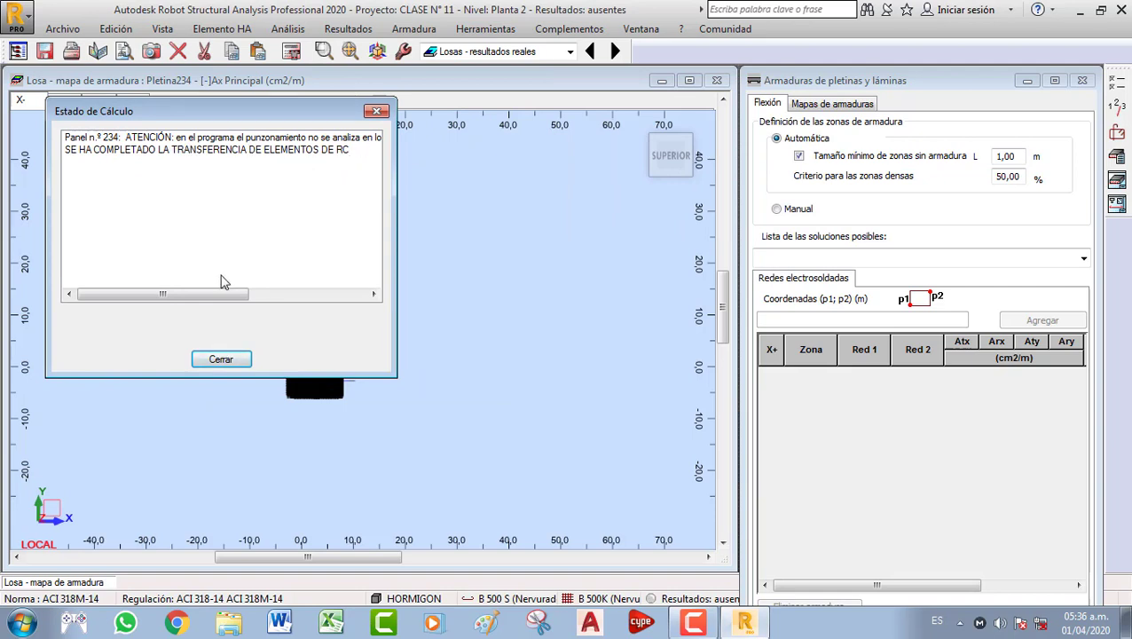
left_click_drag(229, 294, 188, 300)
left_click(245, 355)
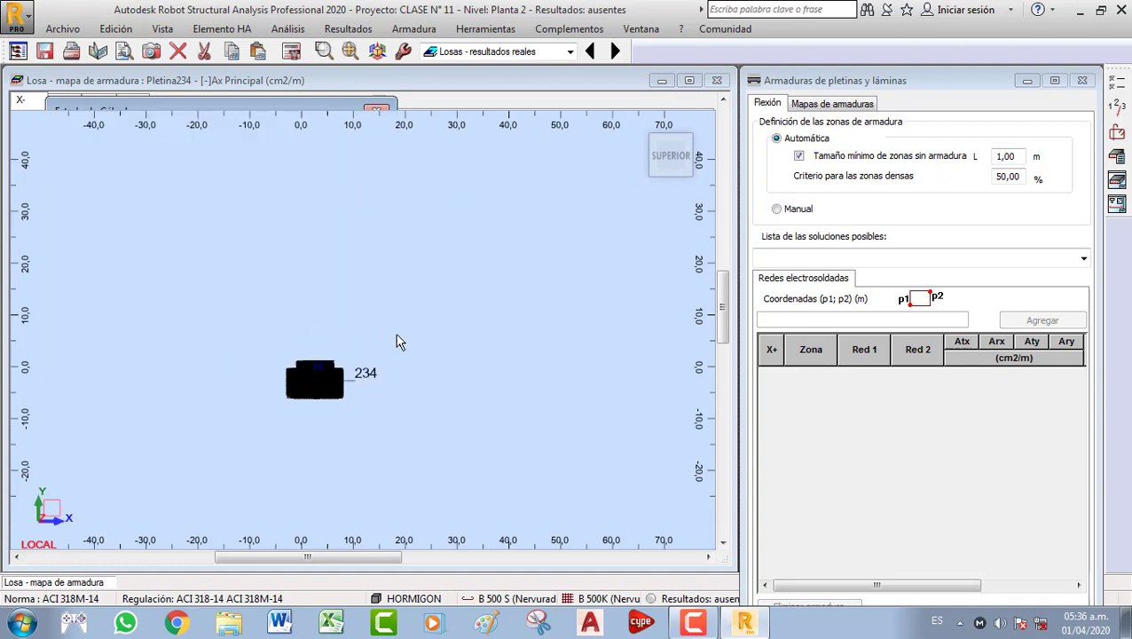
Regenerate the drawing and examine the X- theoretical reinforcement map of slab 234, including the area and bar spacing values in its grid cells
scroll(403, 364, "up", 8)
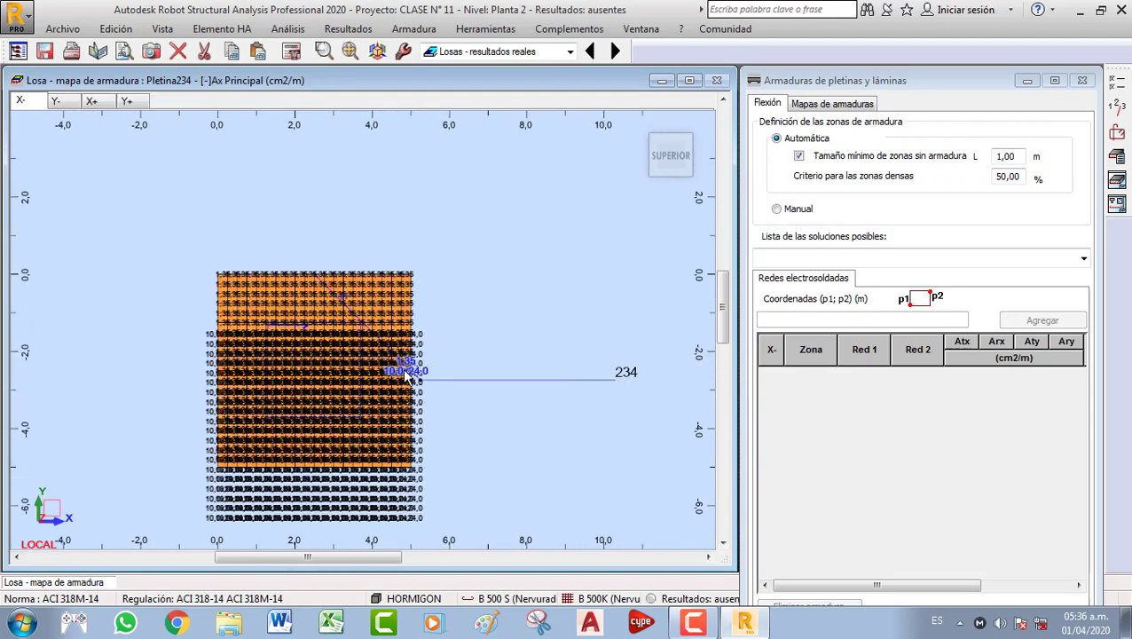
middle_click_drag(403, 373, 501, 297)
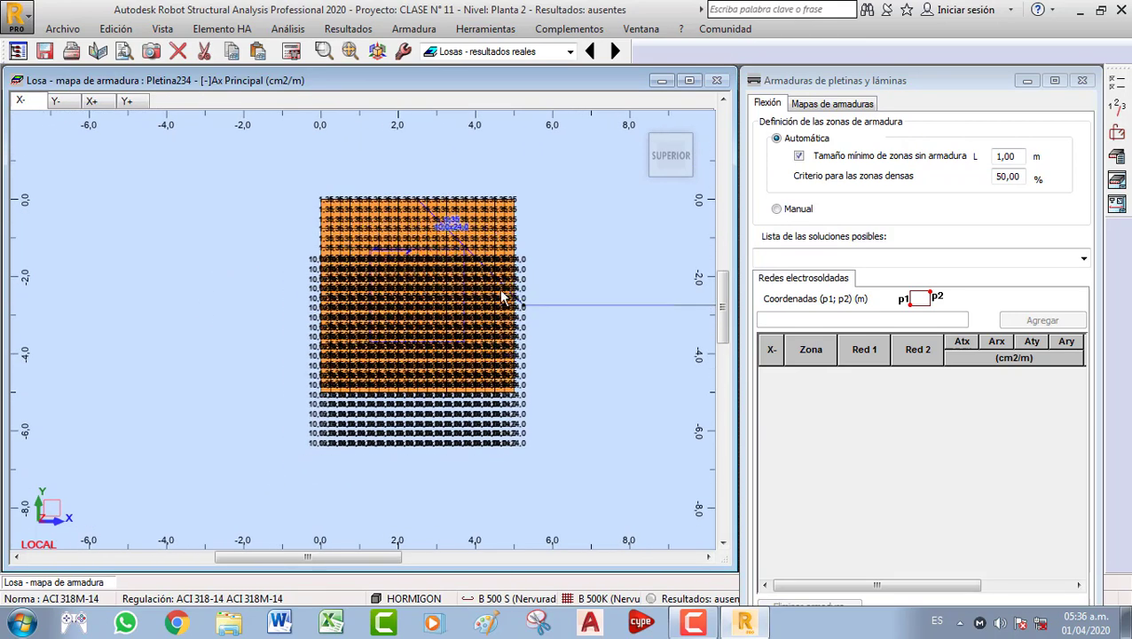
left_click(162, 28)
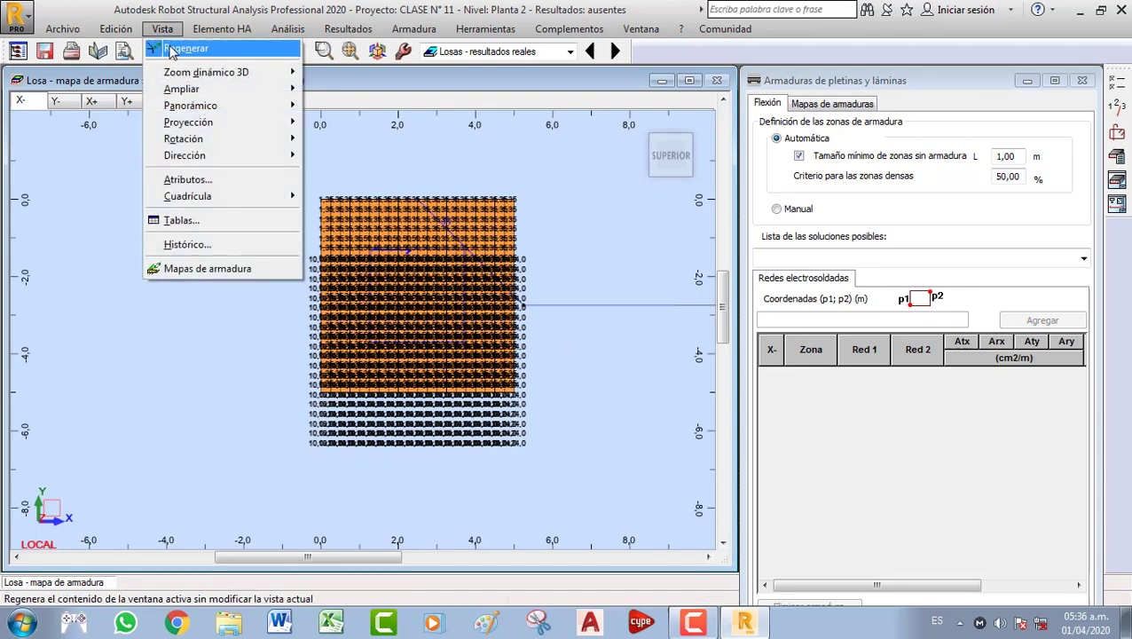
left_click(174, 50)
scroll(406, 235, "up", 5)
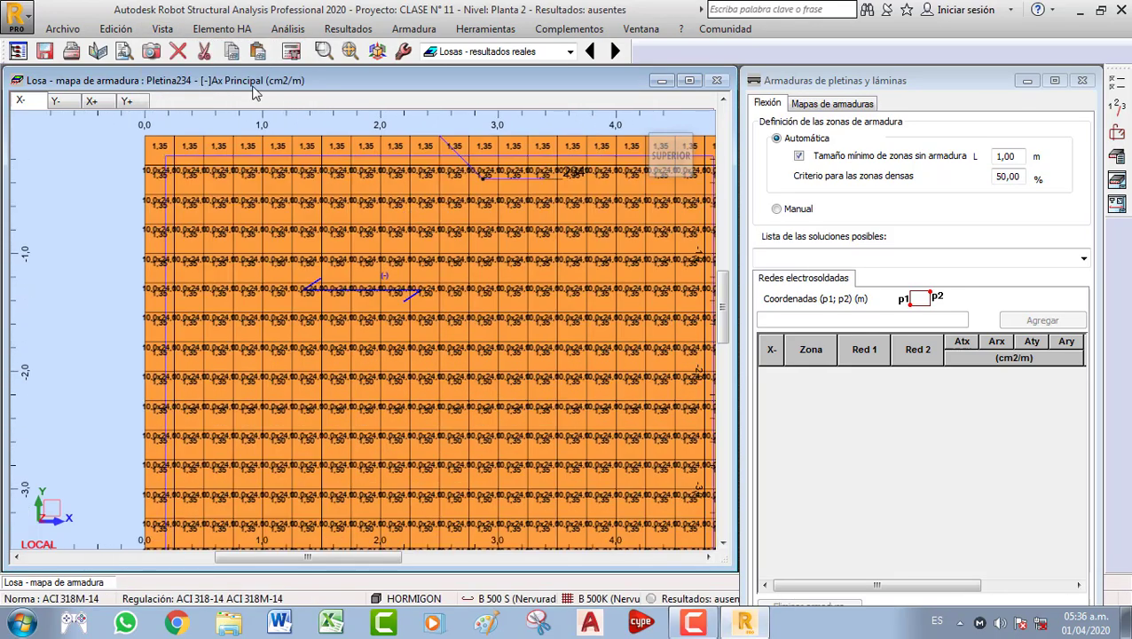
left_click(162, 28)
left_click(182, 47)
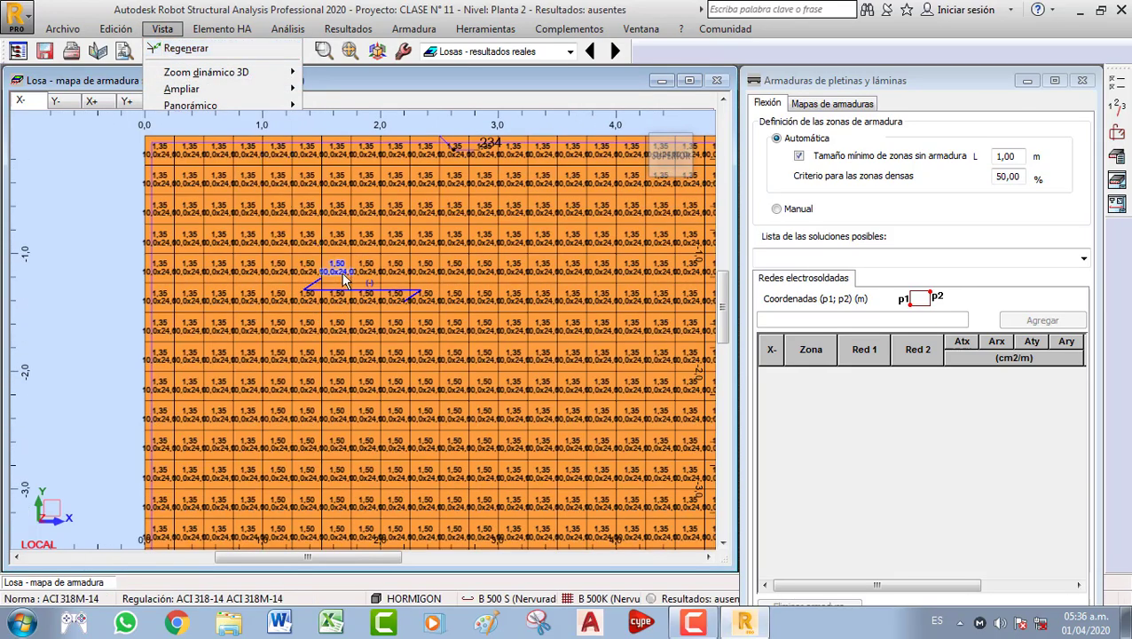
scroll(346, 280, "up", 5)
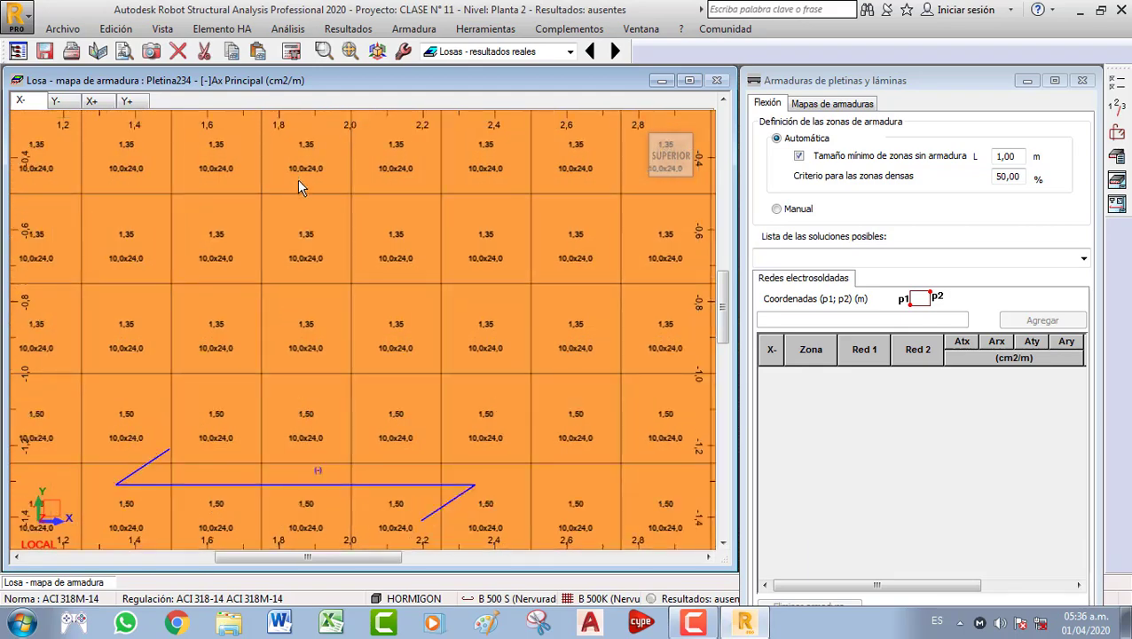
scroll(341, 281, "down", 6)
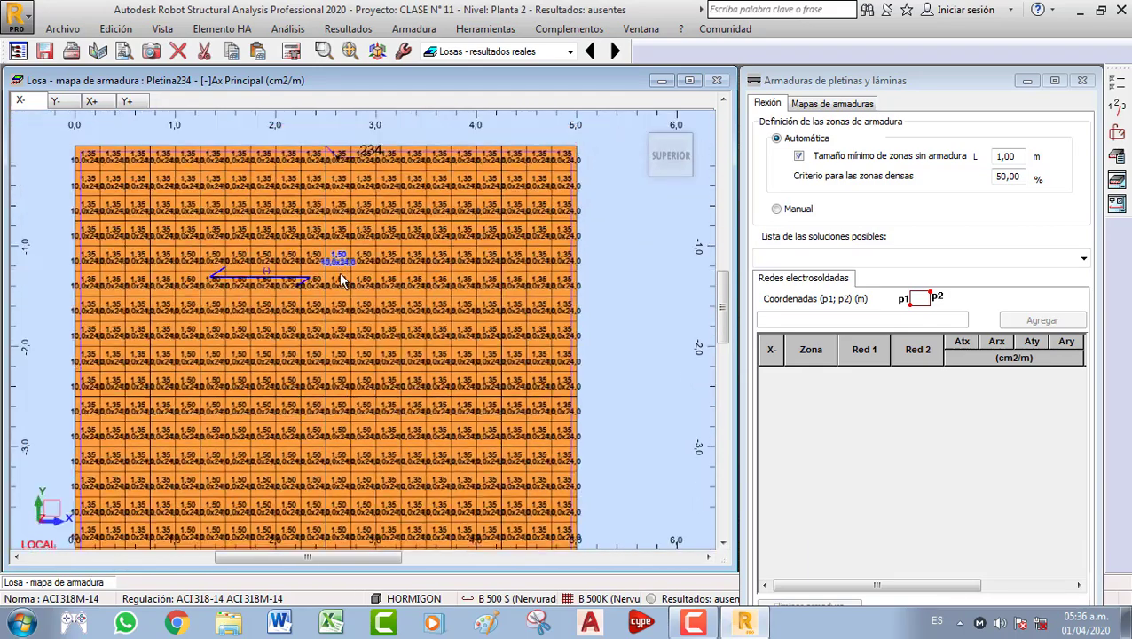
scroll(342, 280, "up", 1)
scroll(306, 266, "down", 2)
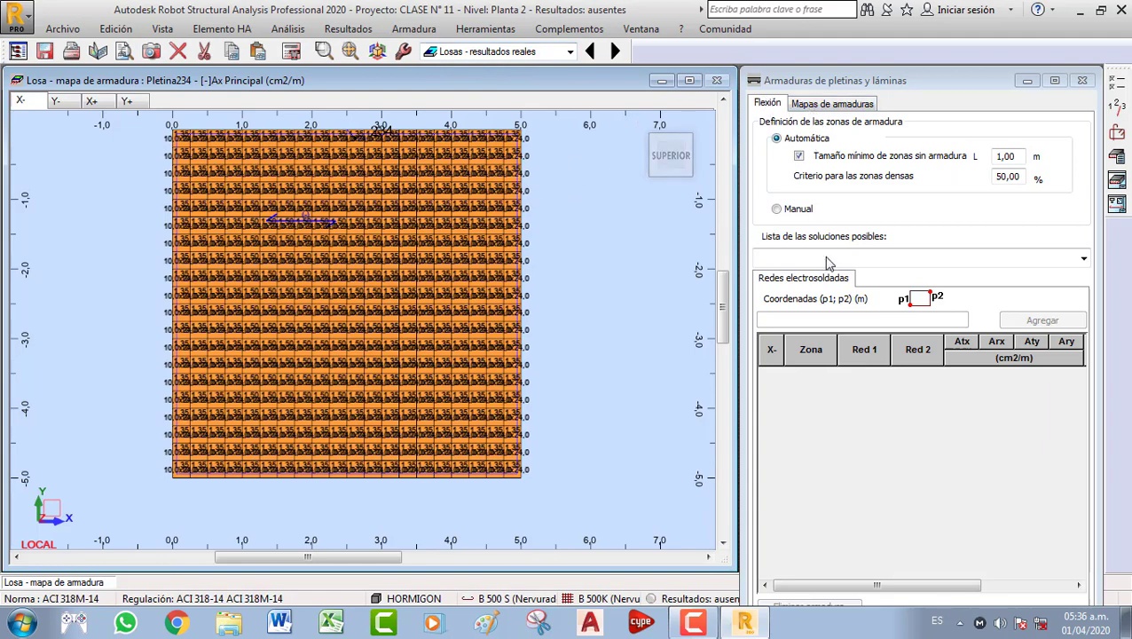
middle_click_drag(589, 299, 608, 337)
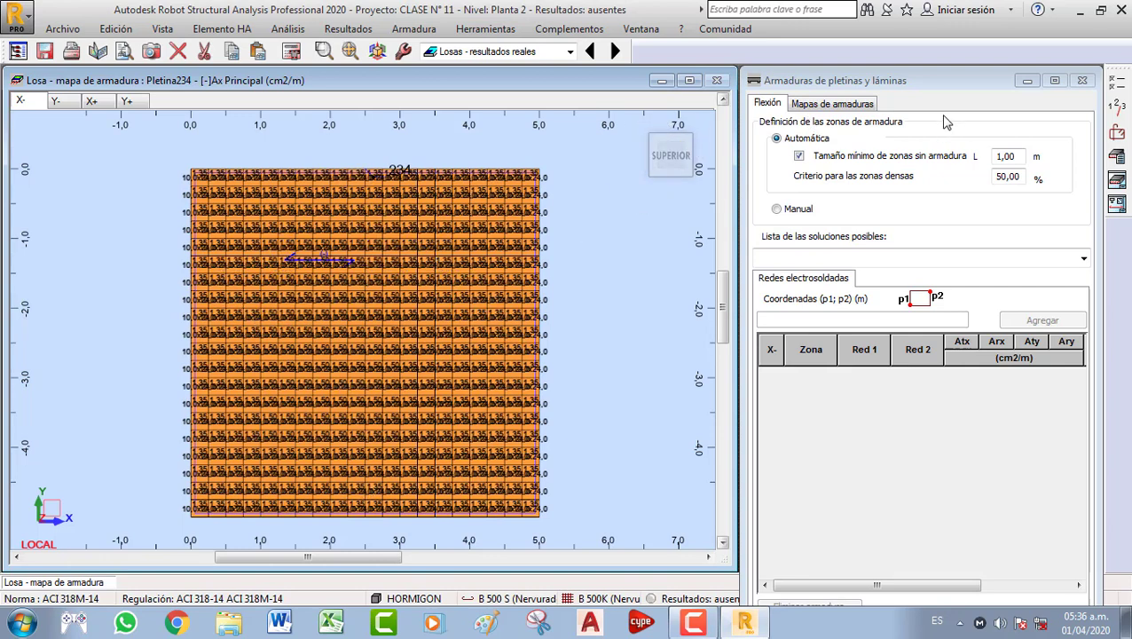
Preview the finite element result maps for reinforcement, Flecha and stiffness coefficient on slab 234, returning to the reinforcement map
left_click(845, 106)
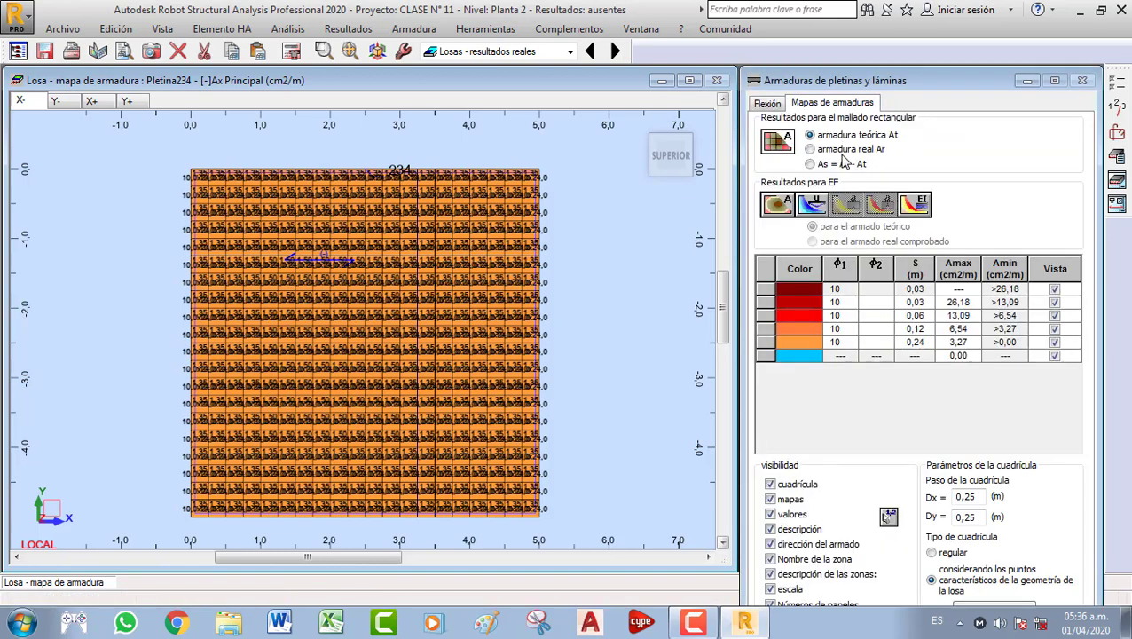
left_click(786, 206)
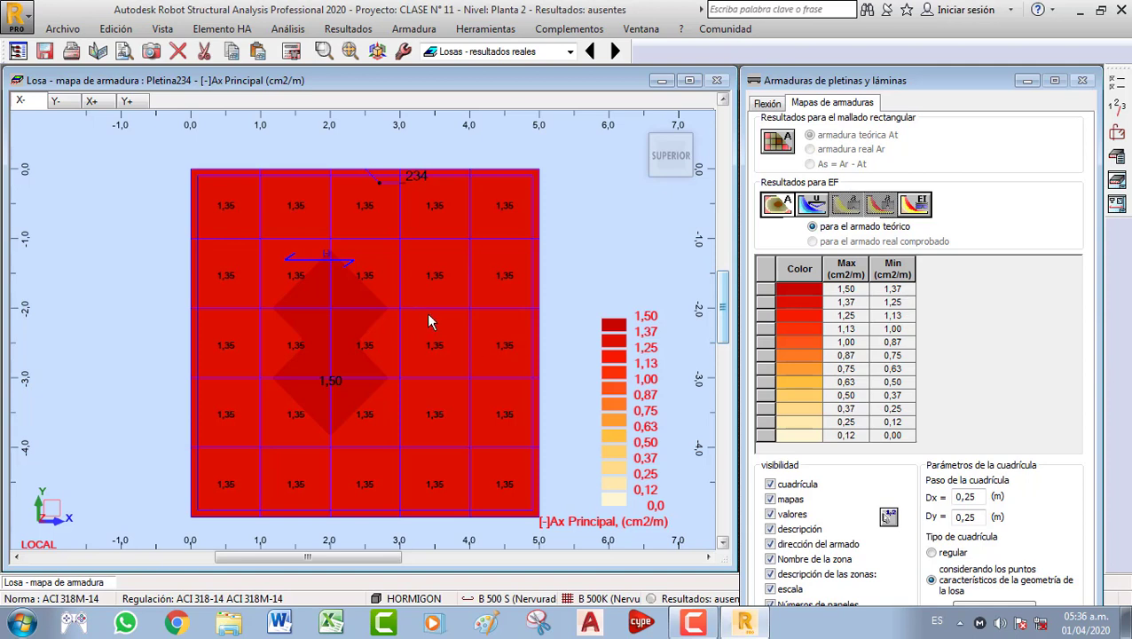
left_click(821, 208)
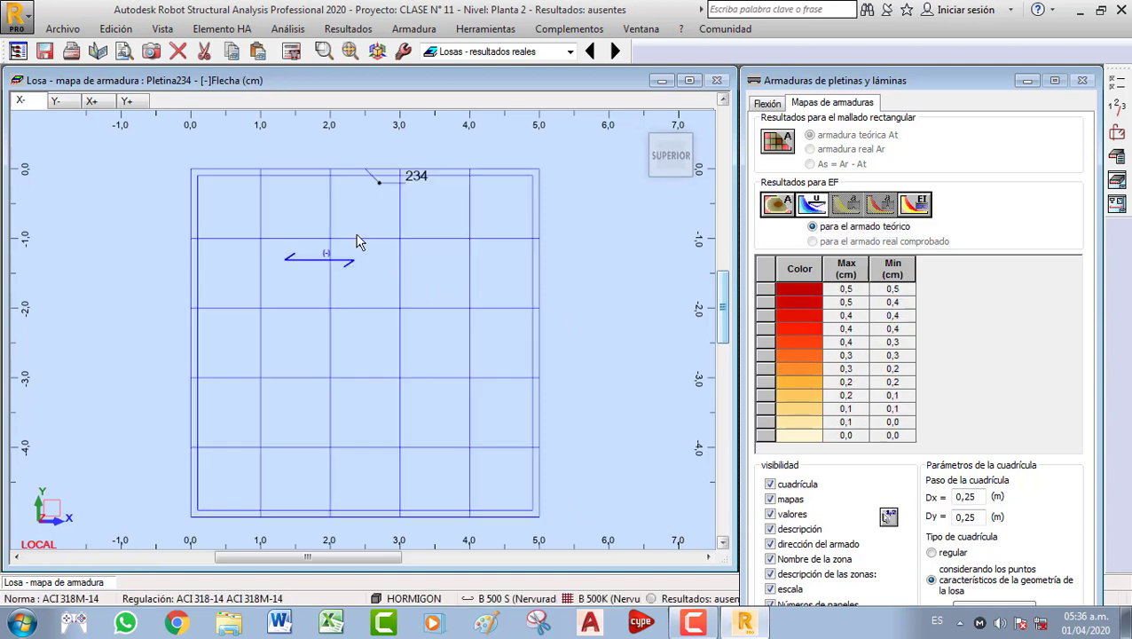
left_click(916, 205)
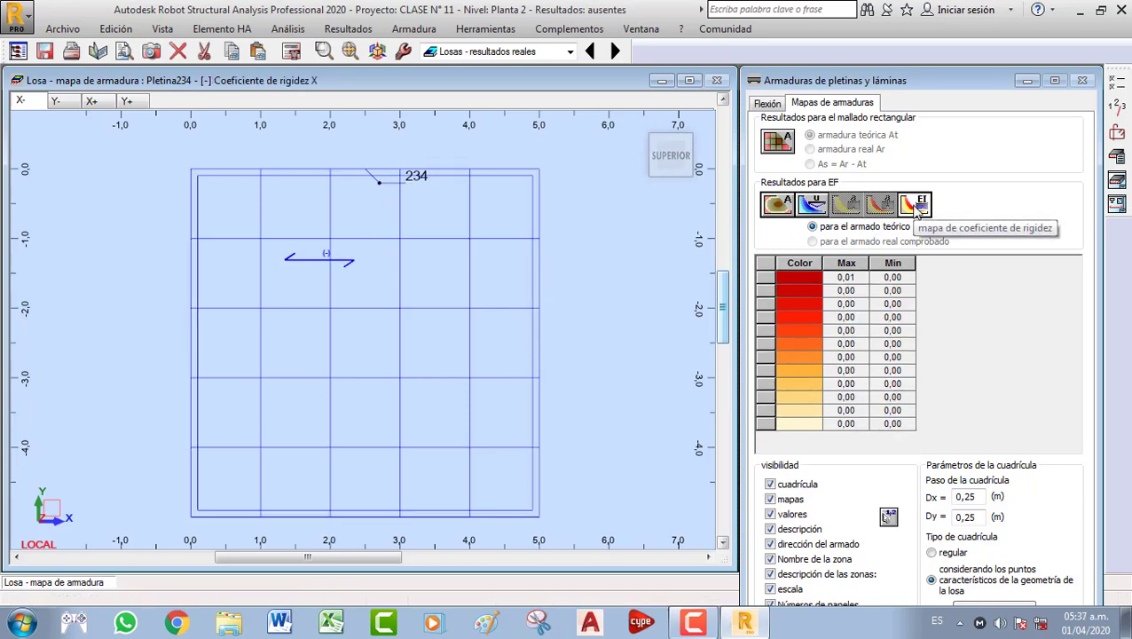
left_click(785, 211)
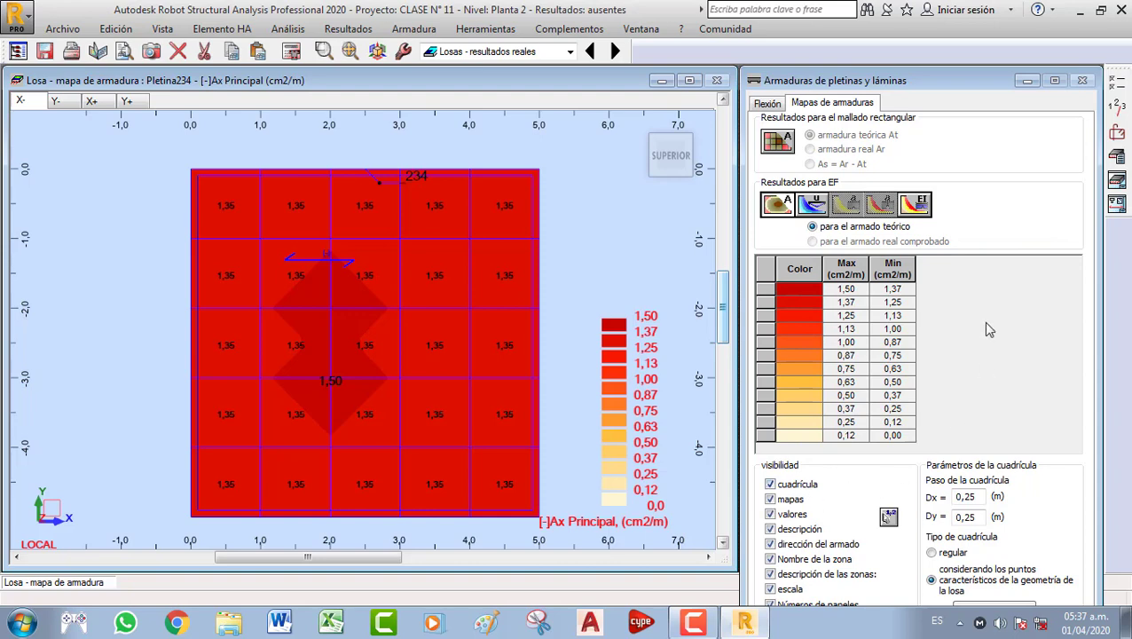
Hide the cuadrícula on the reinforcement map, trying out the other visibility options and switching them back on
left_click_drag(925, 86, 922, 51)
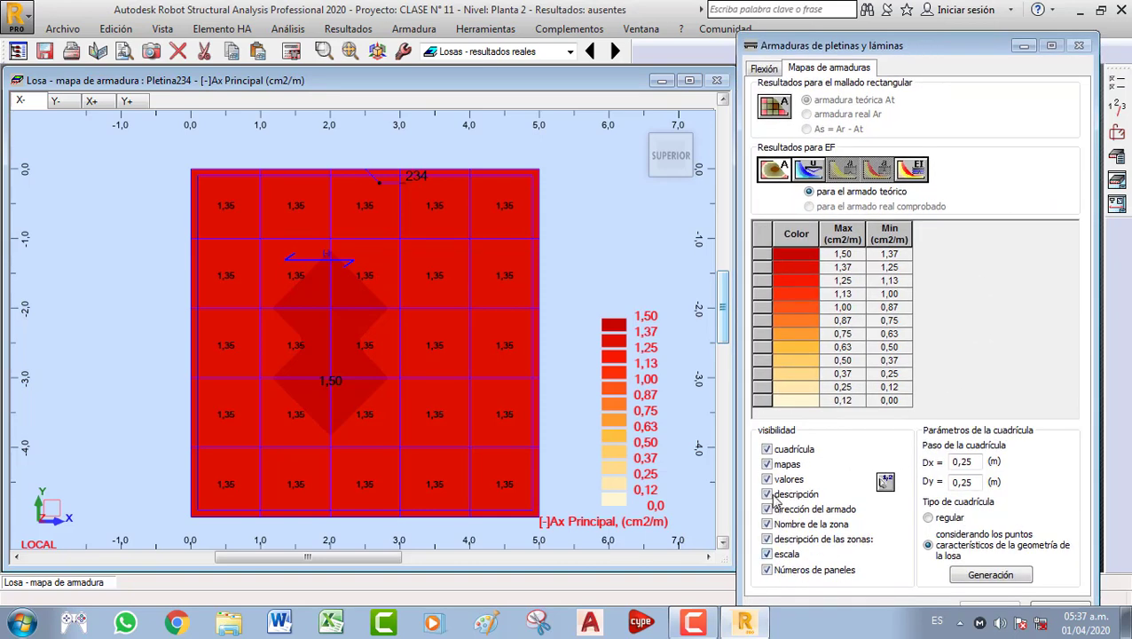
left_click(768, 450)
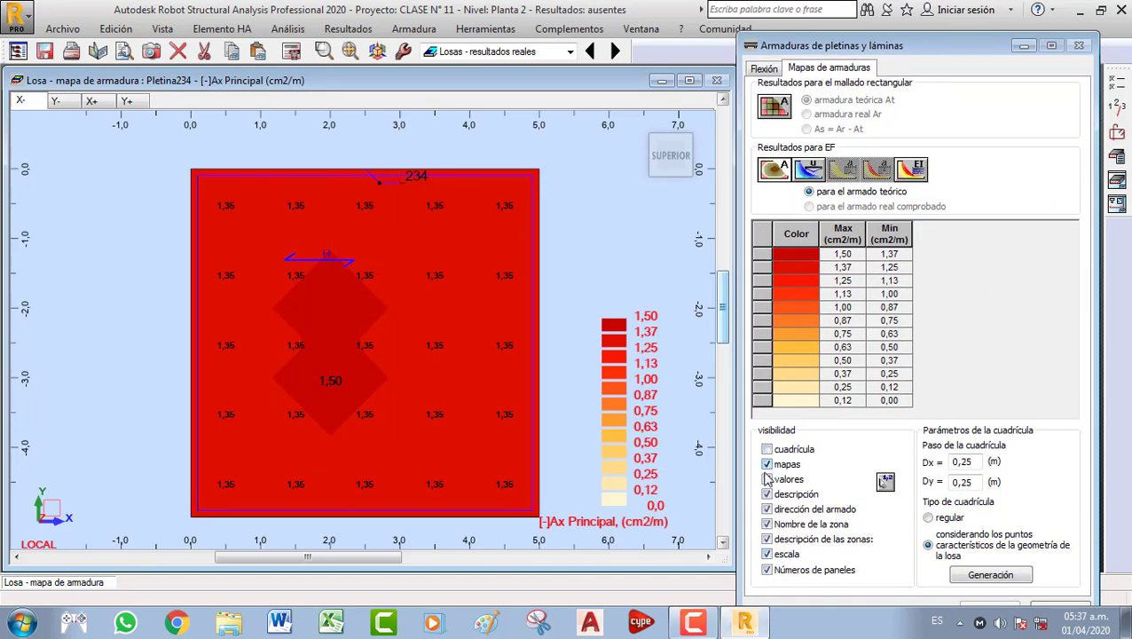
left_click(768, 465)
left_click(768, 465)
left_click(769, 496)
left_click(768, 481)
left_click(767, 524)
left_click(767, 524)
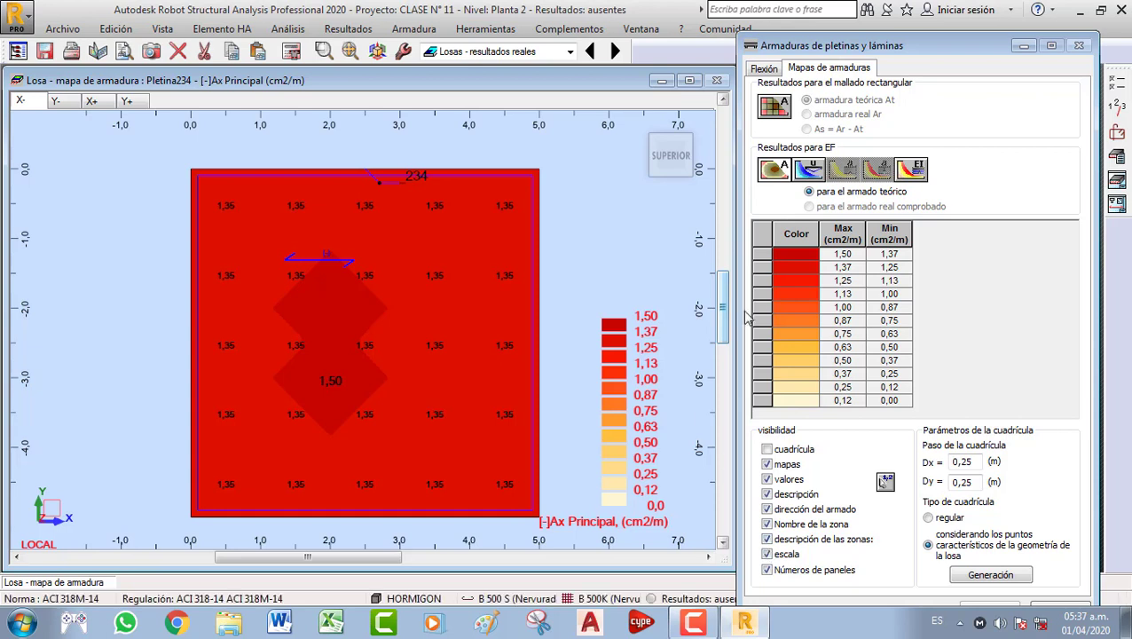
left_click(767, 555)
left_click(767, 554)
left_click(768, 570)
left_click(767, 569)
double_click(980, 461)
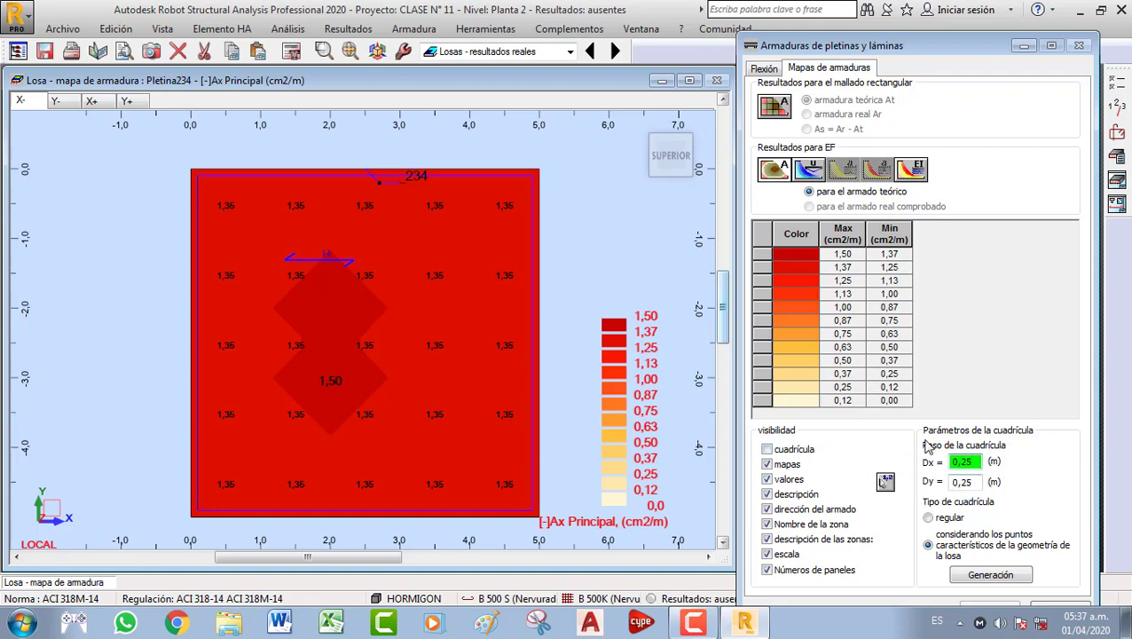
Display the rectangular-grid map of armadura teórica At and examine its area and bar spacing values across the slab
left_click(773, 108)
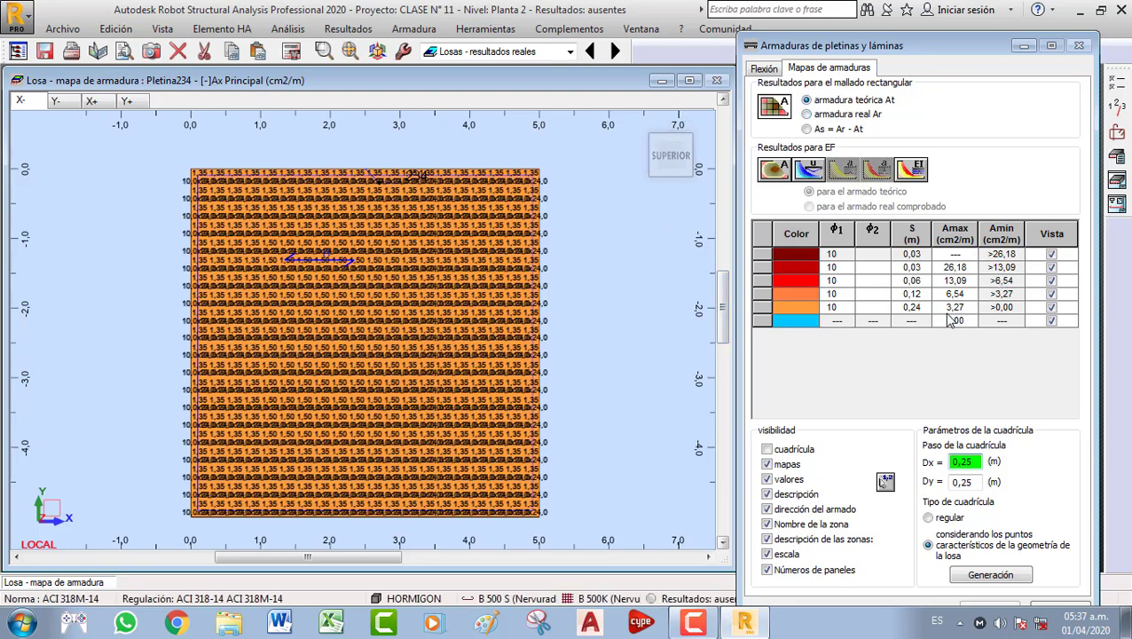
scroll(511, 226, "up", 4)
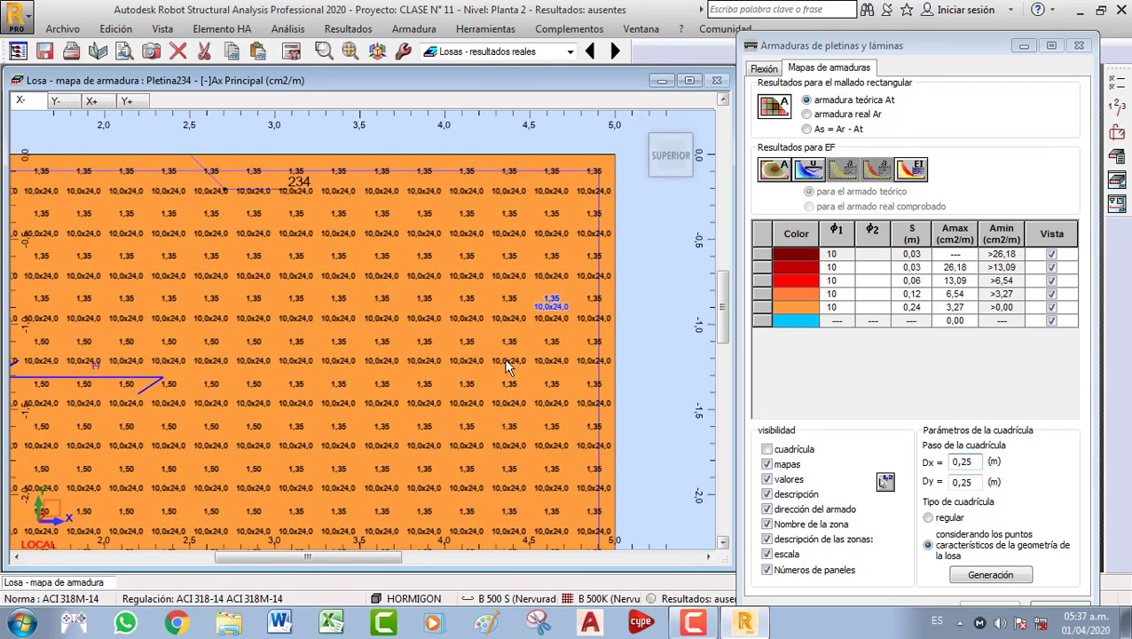
scroll(505, 360, "down", 1)
middle_click_drag(505, 361, 562, 206)
middle_click_drag(465, 363, 541, 281)
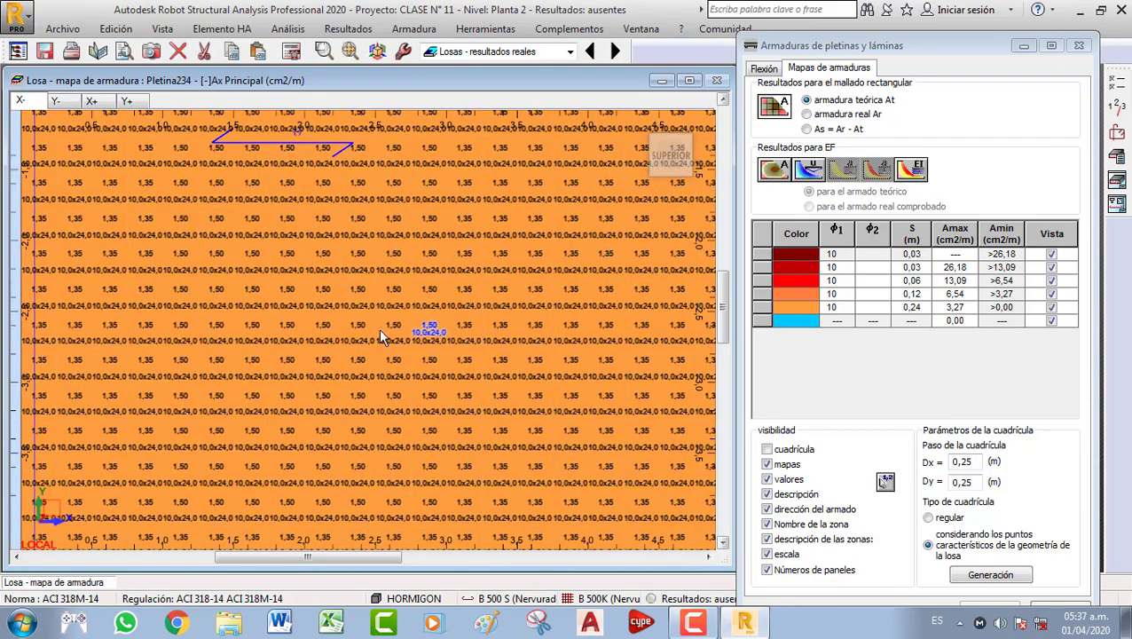
scroll(533, 337, "down", 1)
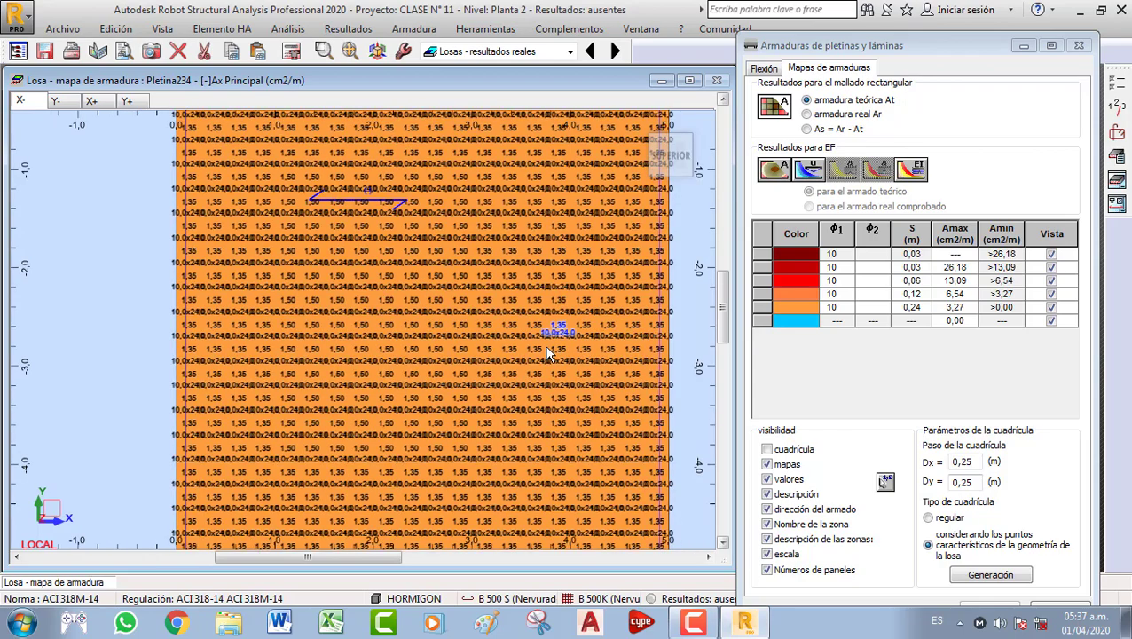
middle_click_drag(555, 347, 432, 378)
Display the armadura real Ar map and examine its values up close
left_click(807, 113)
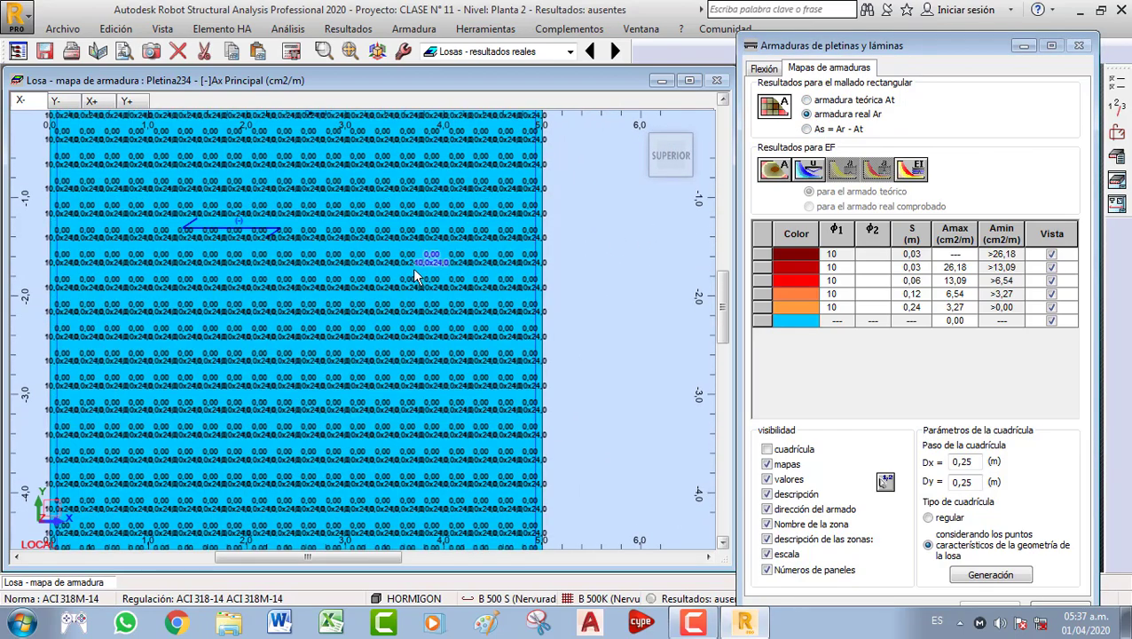
scroll(430, 257, "up", 2)
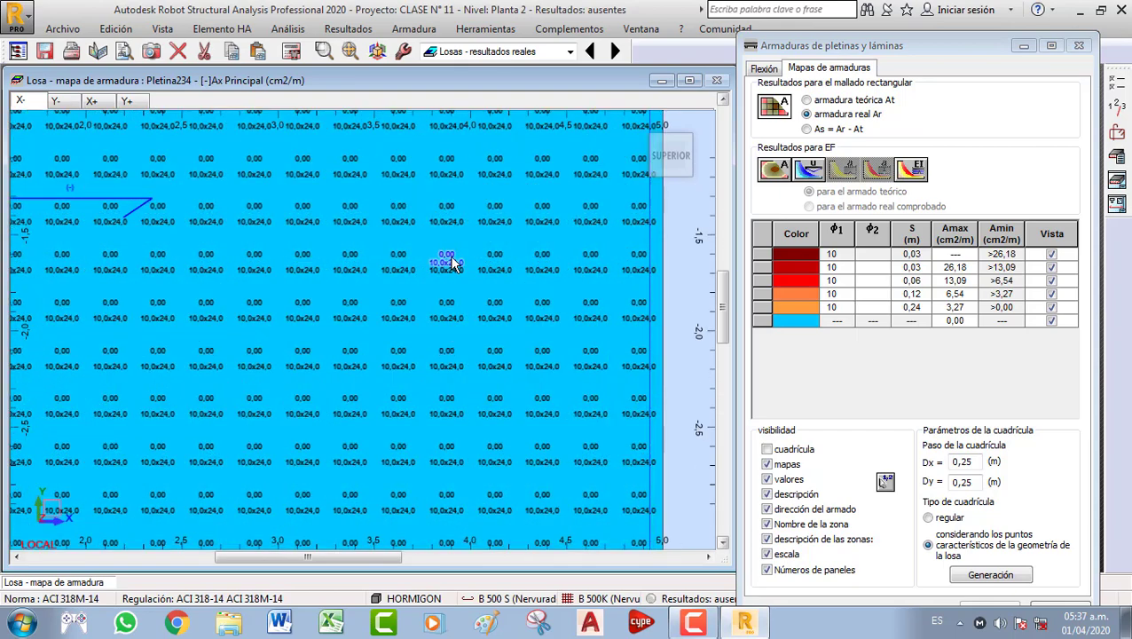
scroll(442, 265, "down", 3)
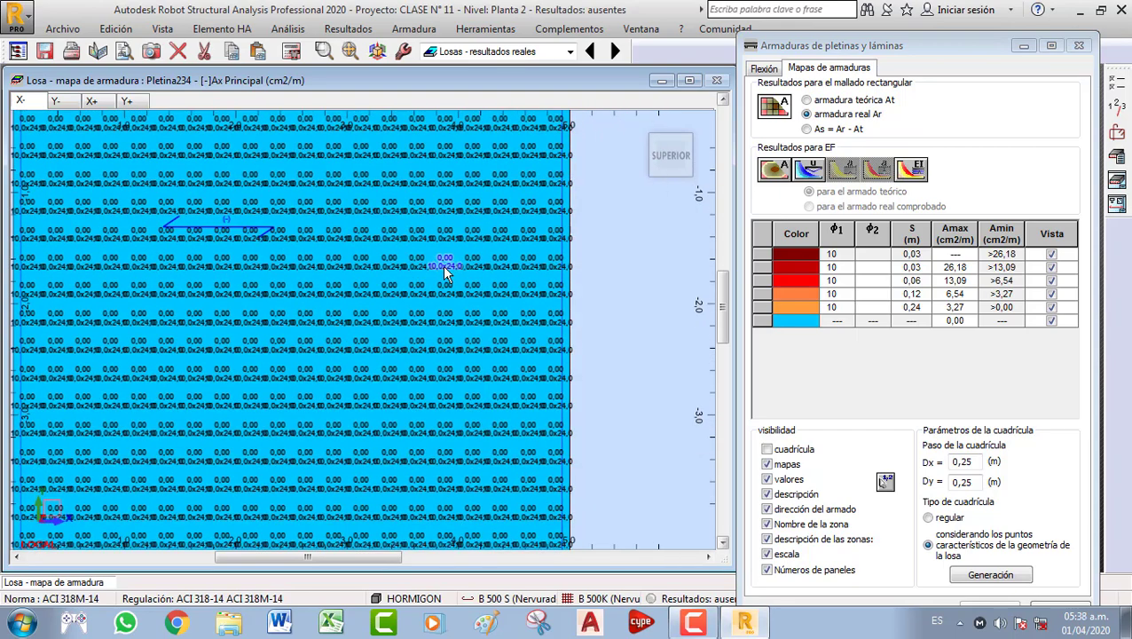
Examine the As = Ar - At difference map across slab 234, and return to the armadura teórica At map
left_click(807, 129)
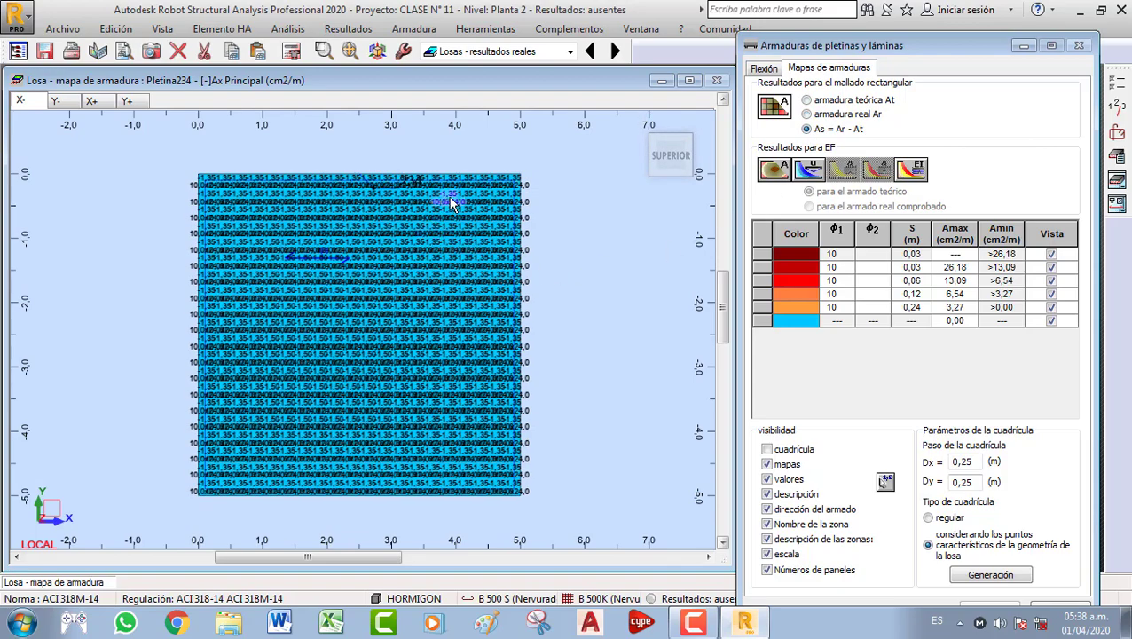
scroll(454, 201, "up", 4)
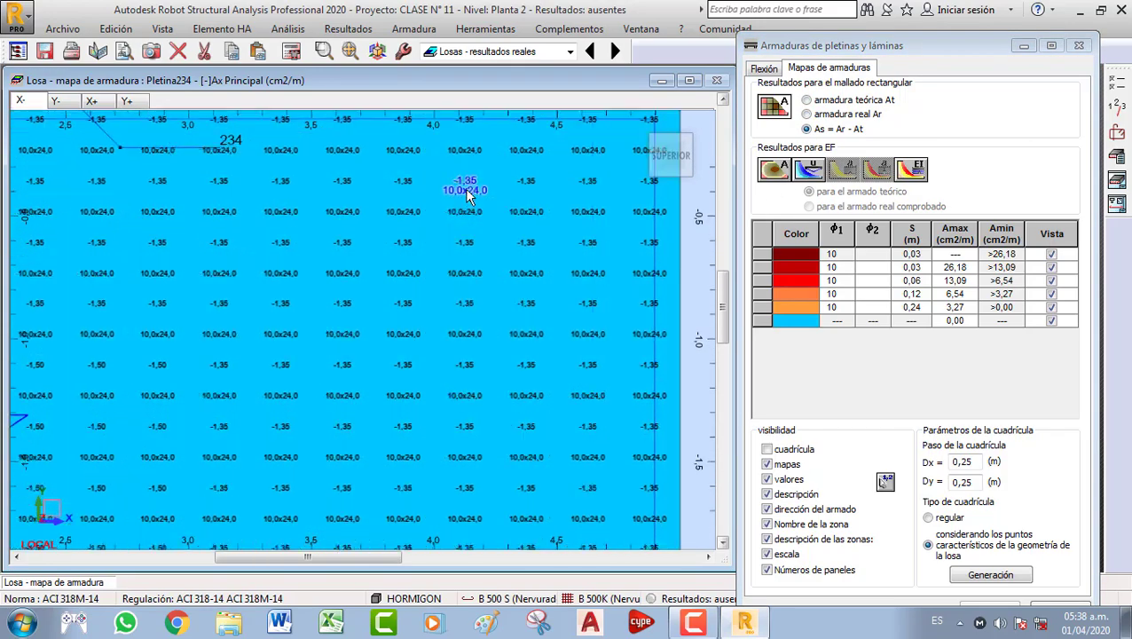
scroll(468, 195, "down", 4)
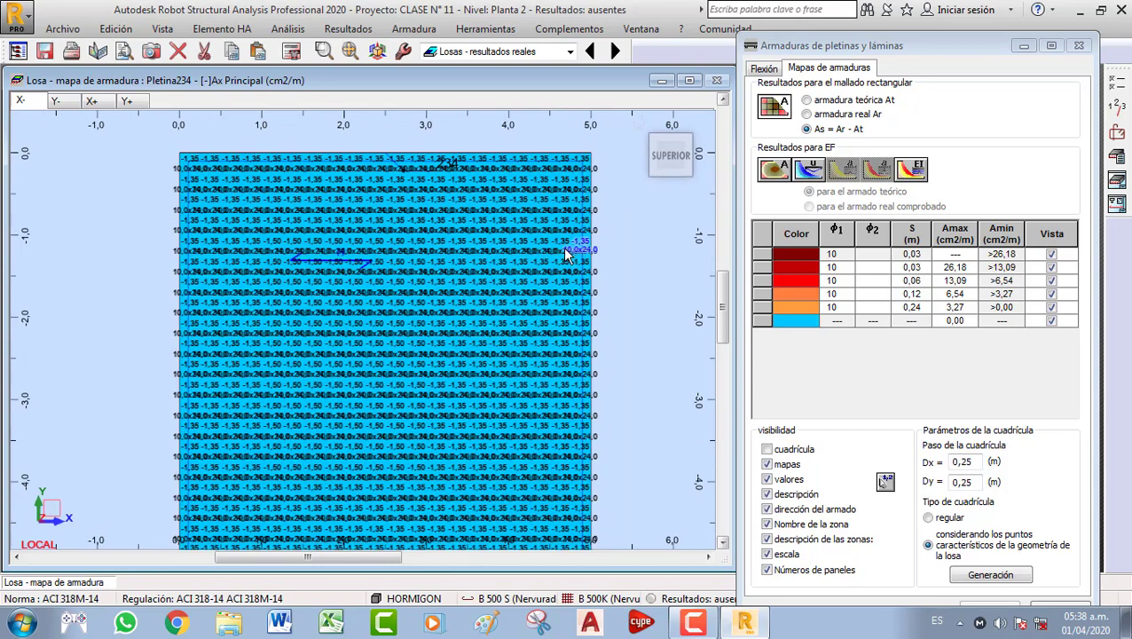
scroll(565, 249, "down", 1)
middle_click_drag(643, 246, 579, 245)
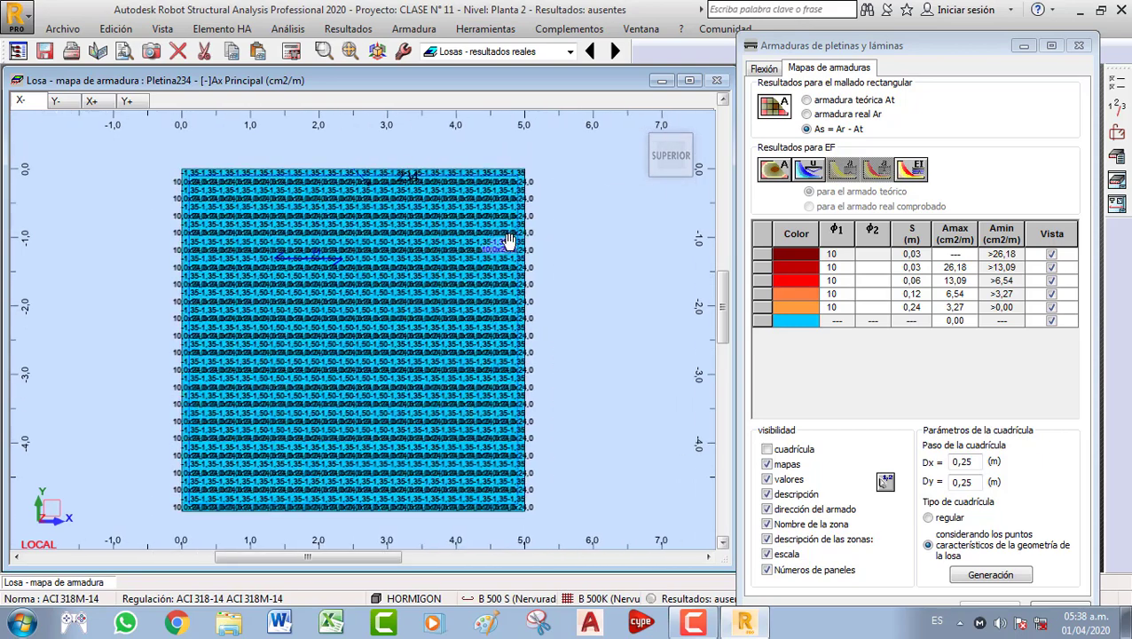
left_click(807, 100)
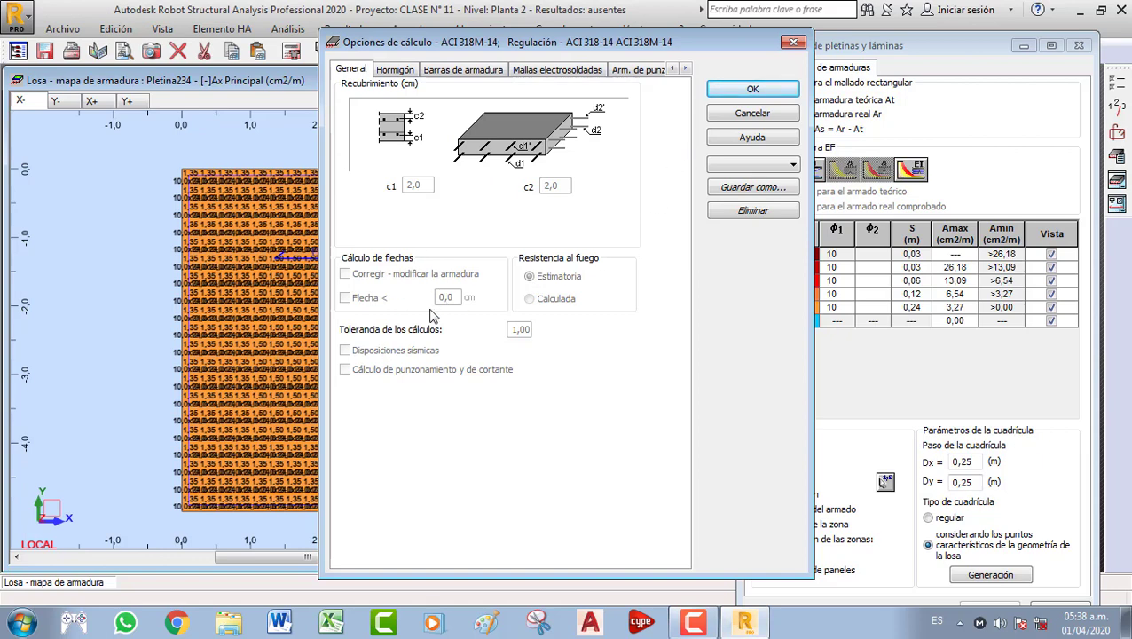
Check the concrete settings in the calculation options and limit the allowed reinforcement bars to the 10 and 12 mm diameters
left_click(404, 73)
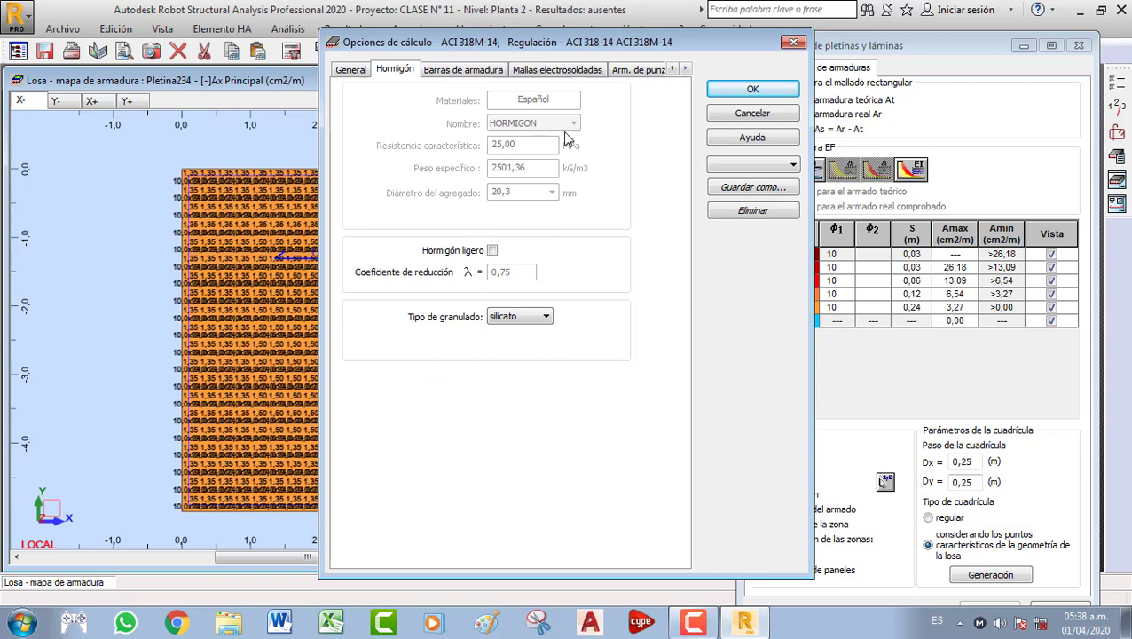
left_click(454, 77)
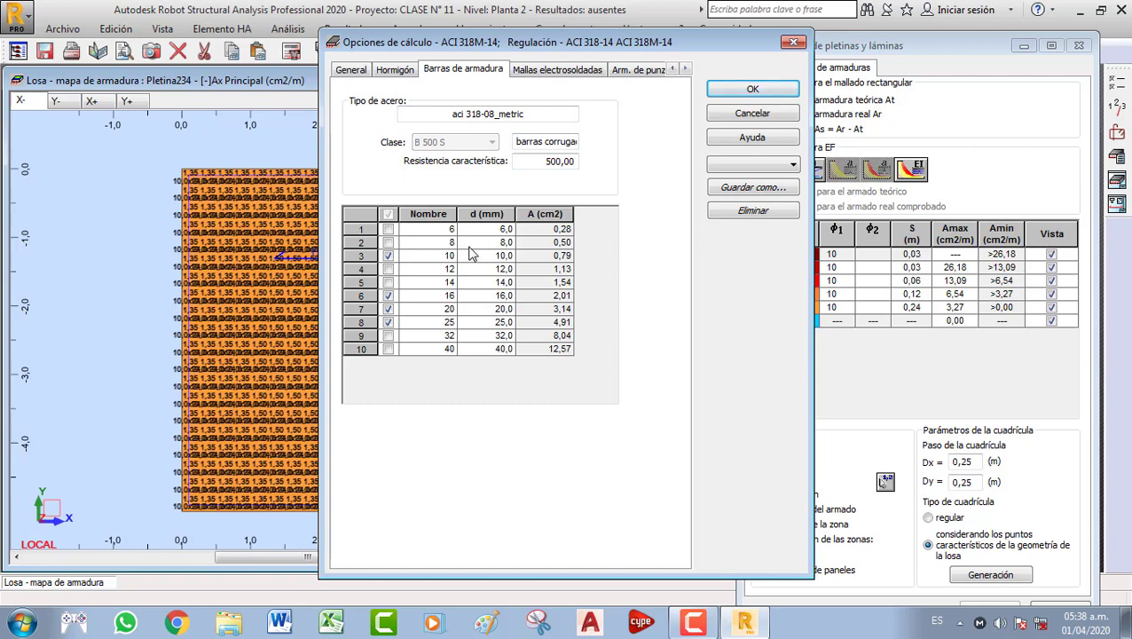
left_click(389, 271)
left_click(389, 322)
left_click(390, 308)
left_click(392, 296)
Check the welded mesh and punching reinforcement settings, save the calculation options as LOSAS and accept them
left_click(557, 73)
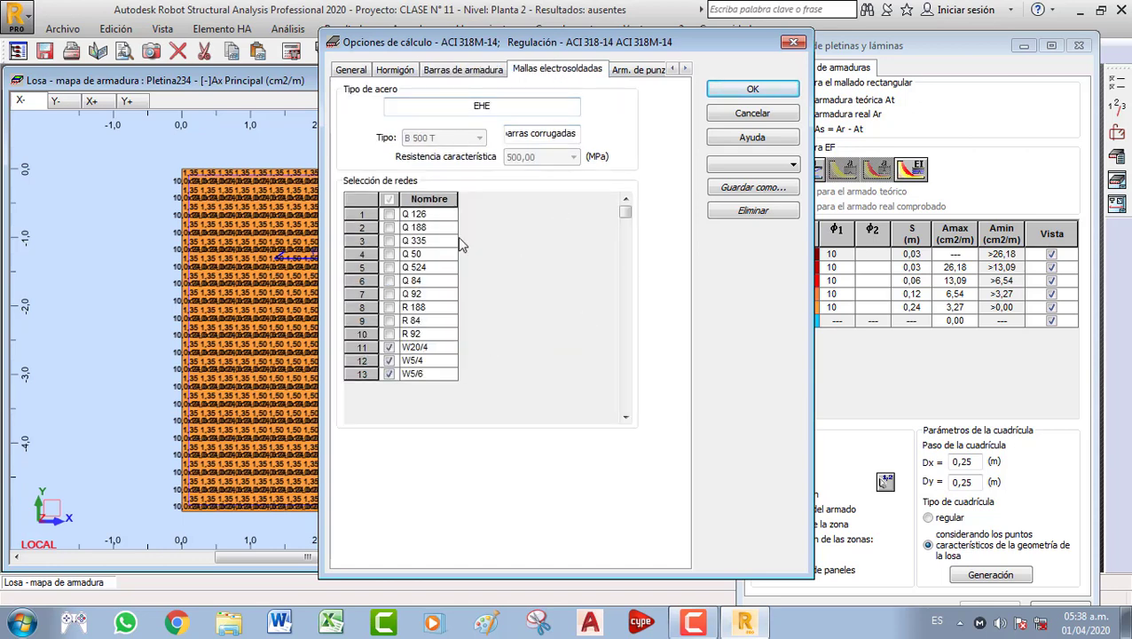
left_click(636, 73)
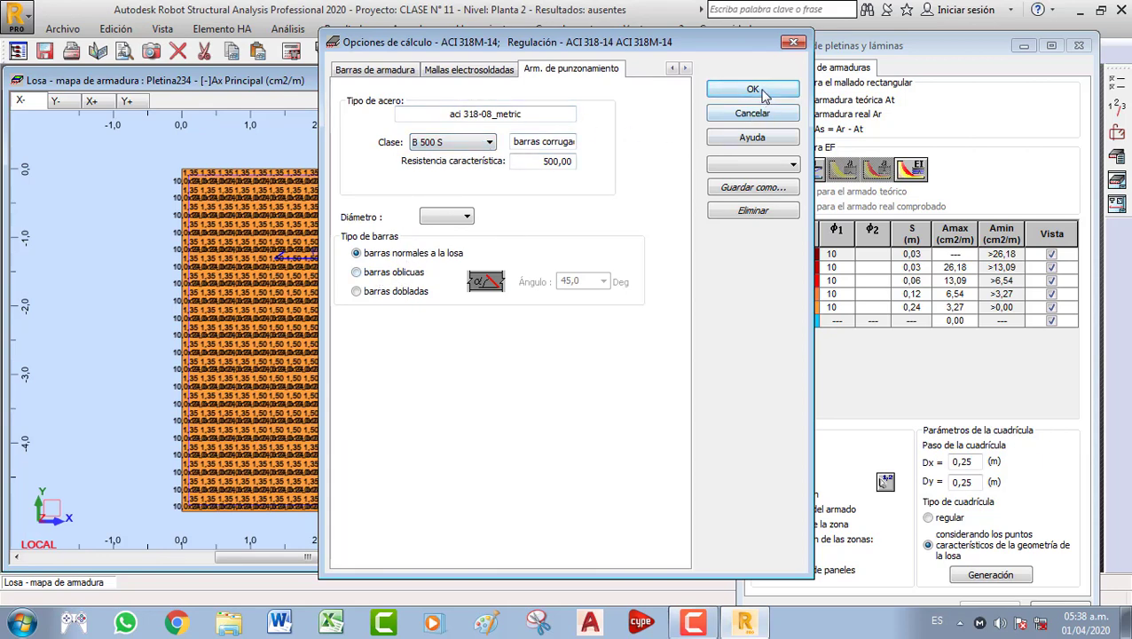
left_click(756, 165)
left_click(768, 164)
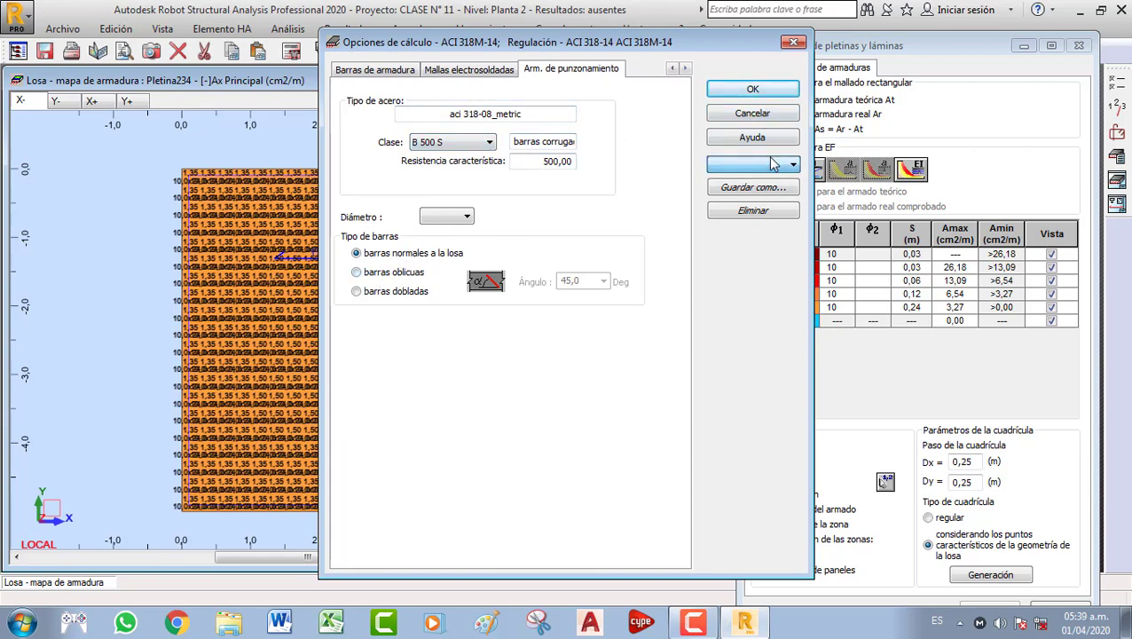
left_click(754, 187)
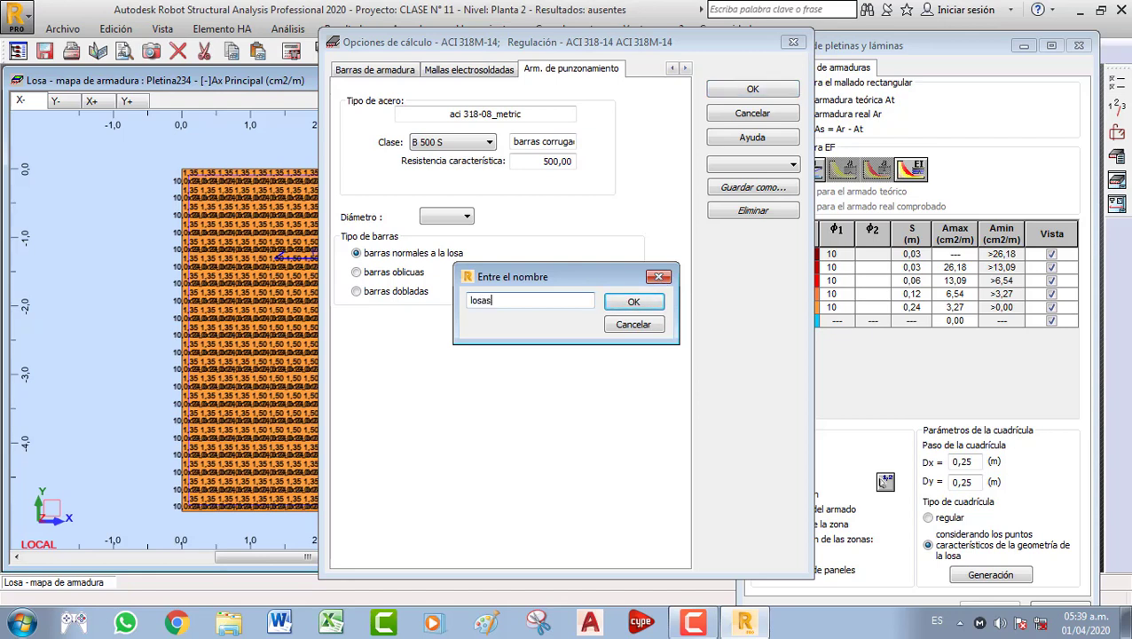
left_click_drag(501, 305, 456, 310)
type("LOSAS")
left_click(638, 301)
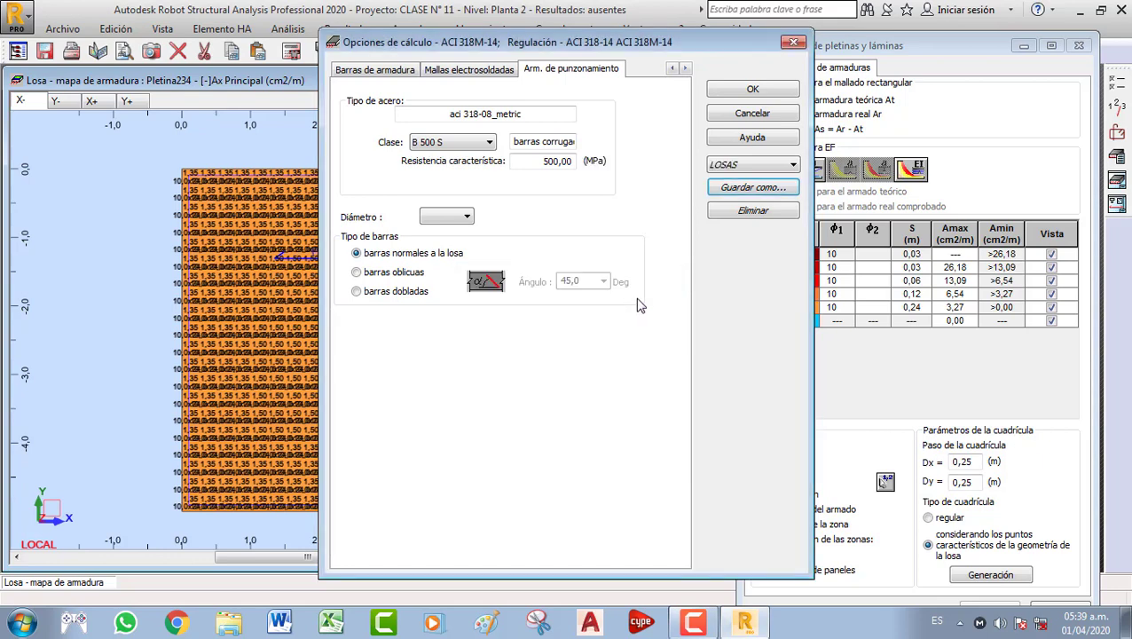
left_click(753, 89)
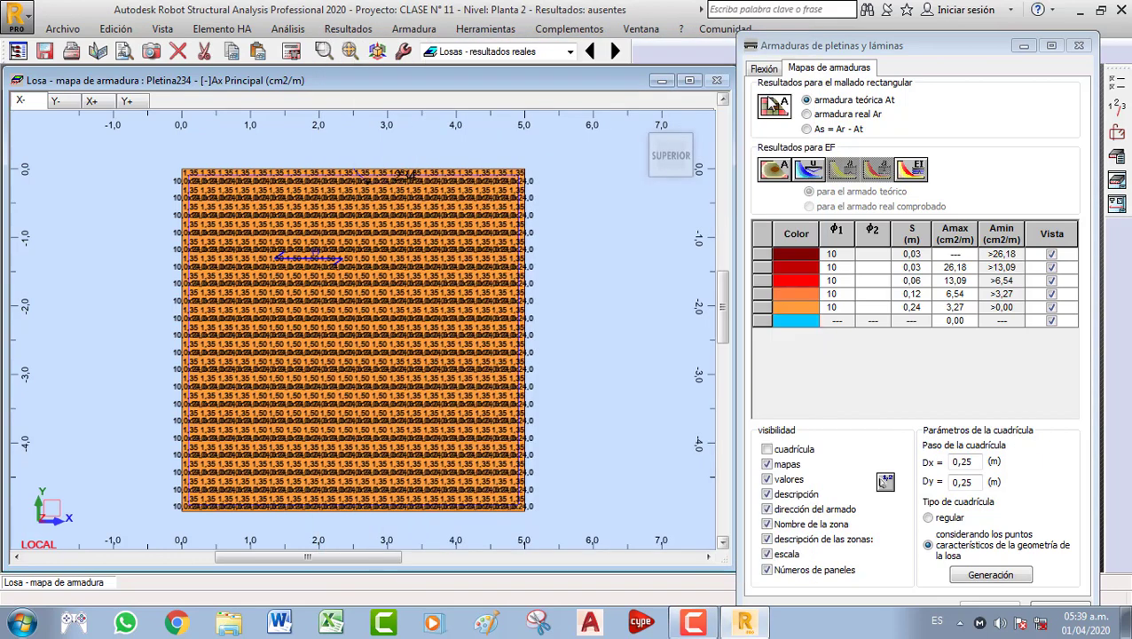
Review the level settings in Parámetros de la planta, including environment type and fire resistance duration, and close them
left_click(1118, 110)
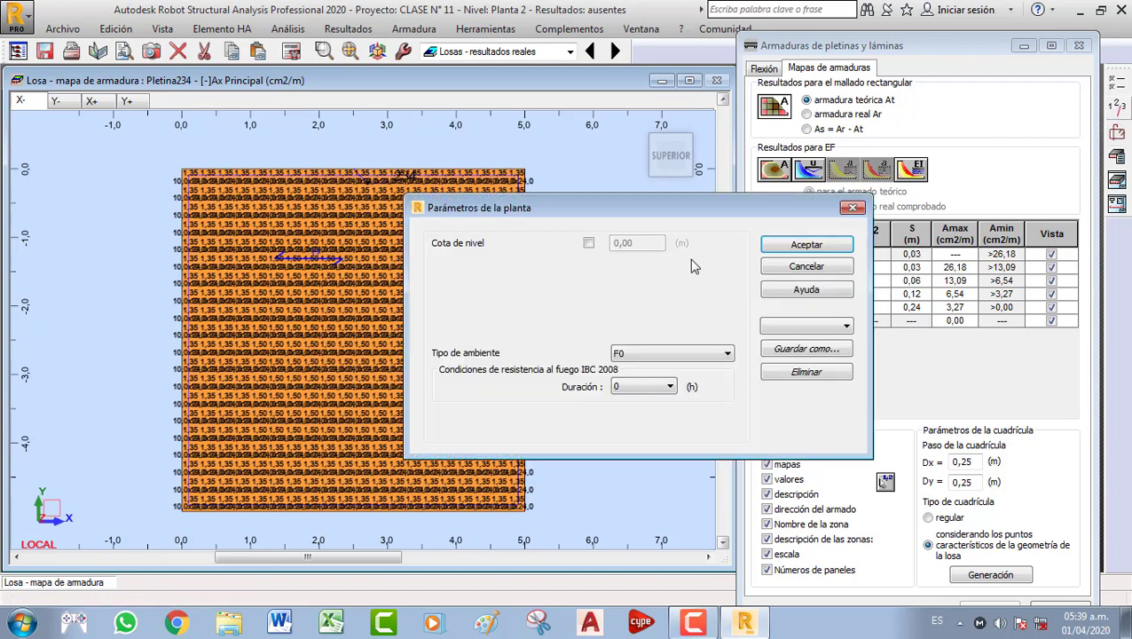
left_click_drag(667, 211, 611, 197)
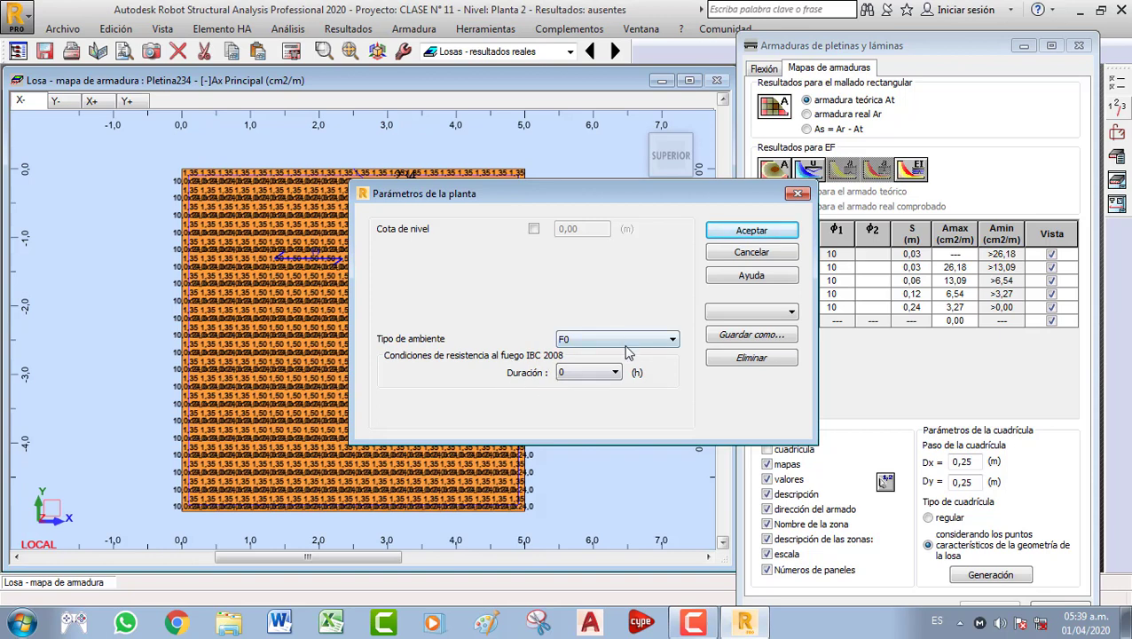
left_click(798, 193)
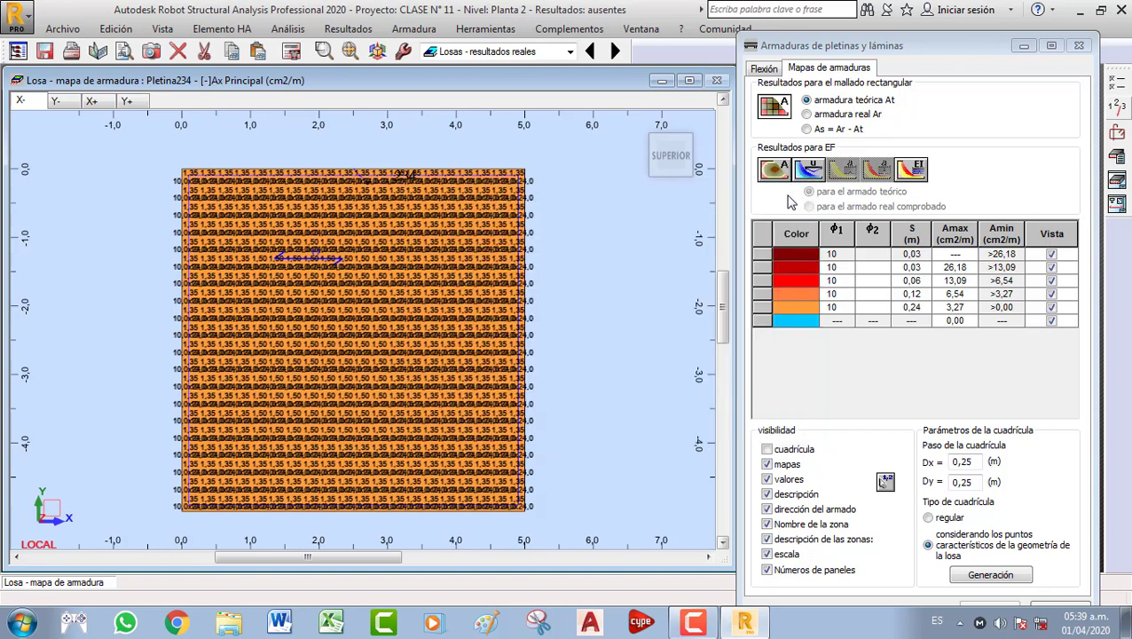
left_click(1117, 105)
left_click(796, 247)
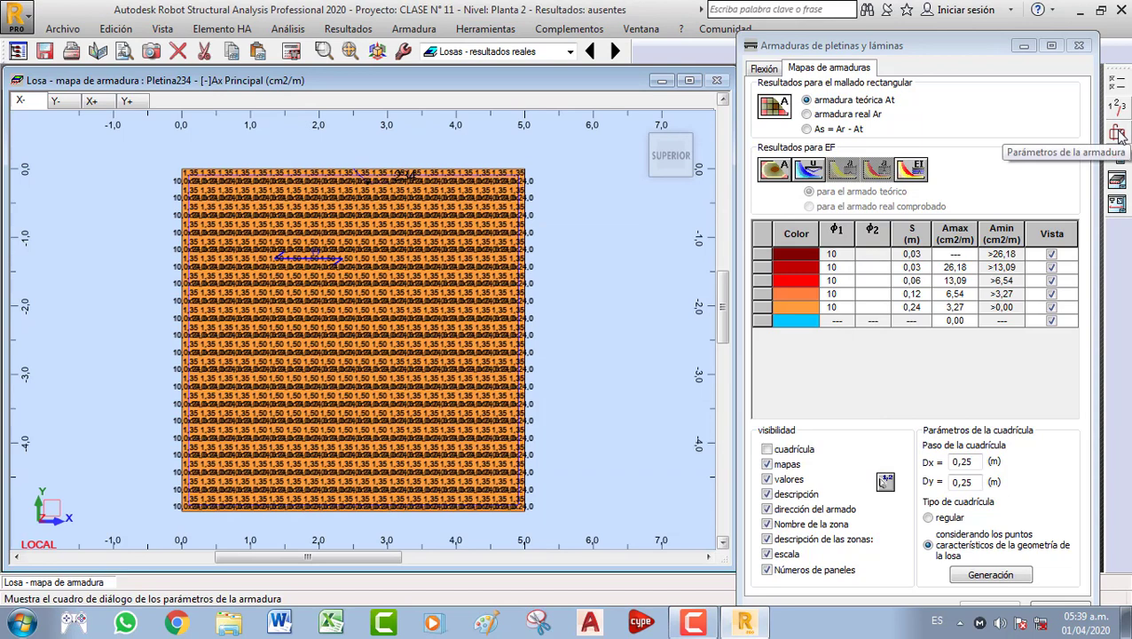
Set the armature parameters to Barras mode, Por panel, 12 m maximum length and 10 mm minimum diameter, with identical lower and upper reinforcement
left_click(1118, 133)
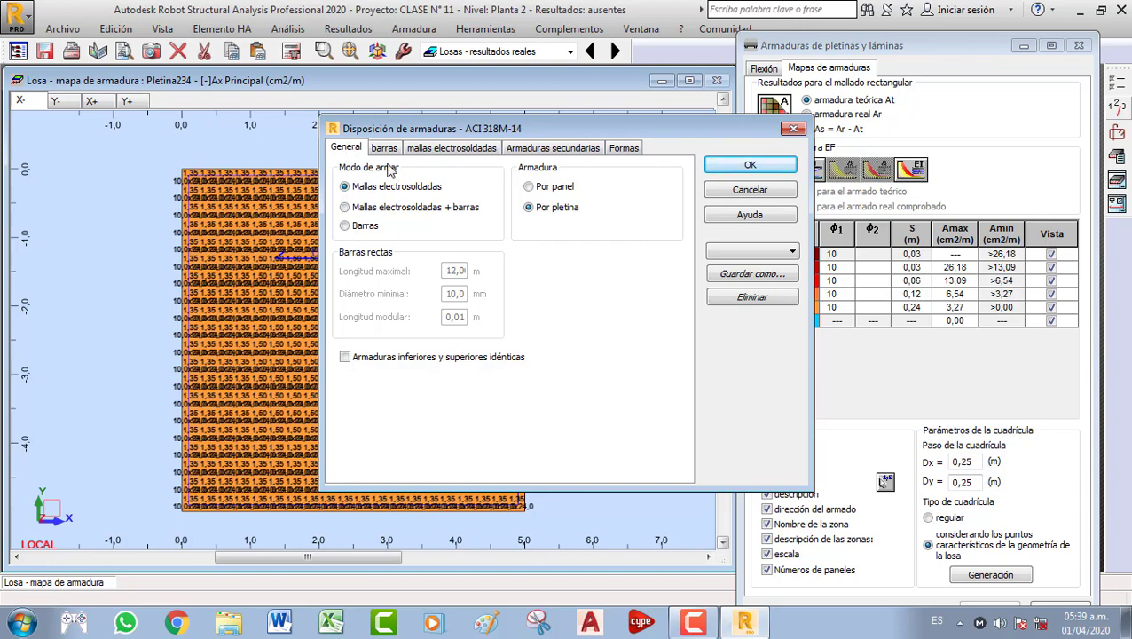
left_click(351, 227)
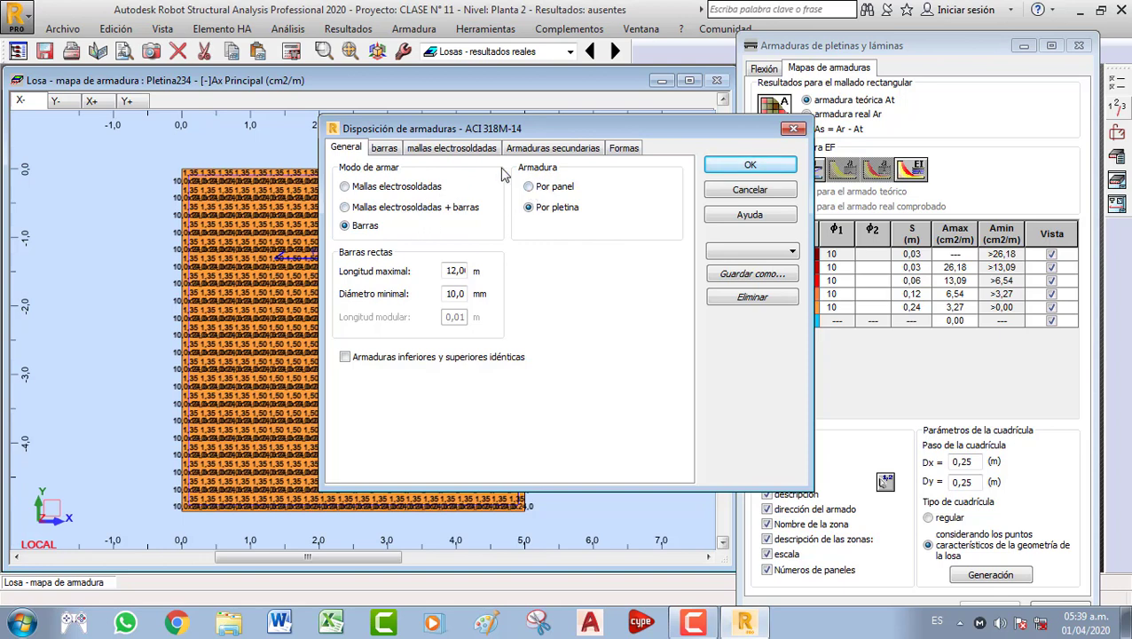
left_click(530, 189)
double_click(449, 270)
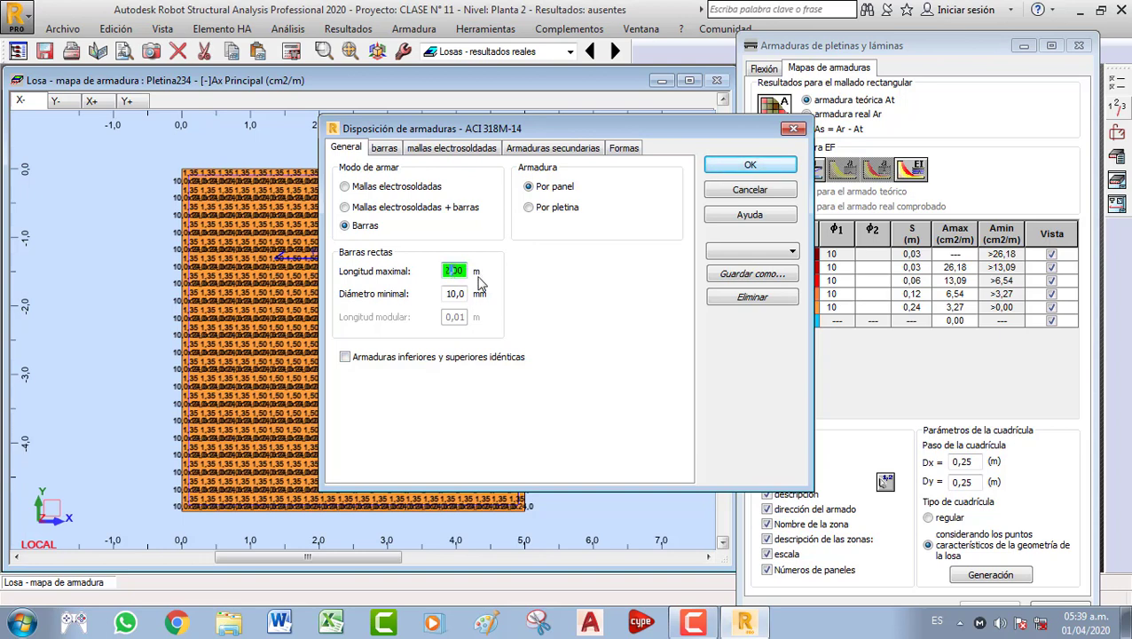
type("12,00")
left_click_drag(468, 296, 439, 295)
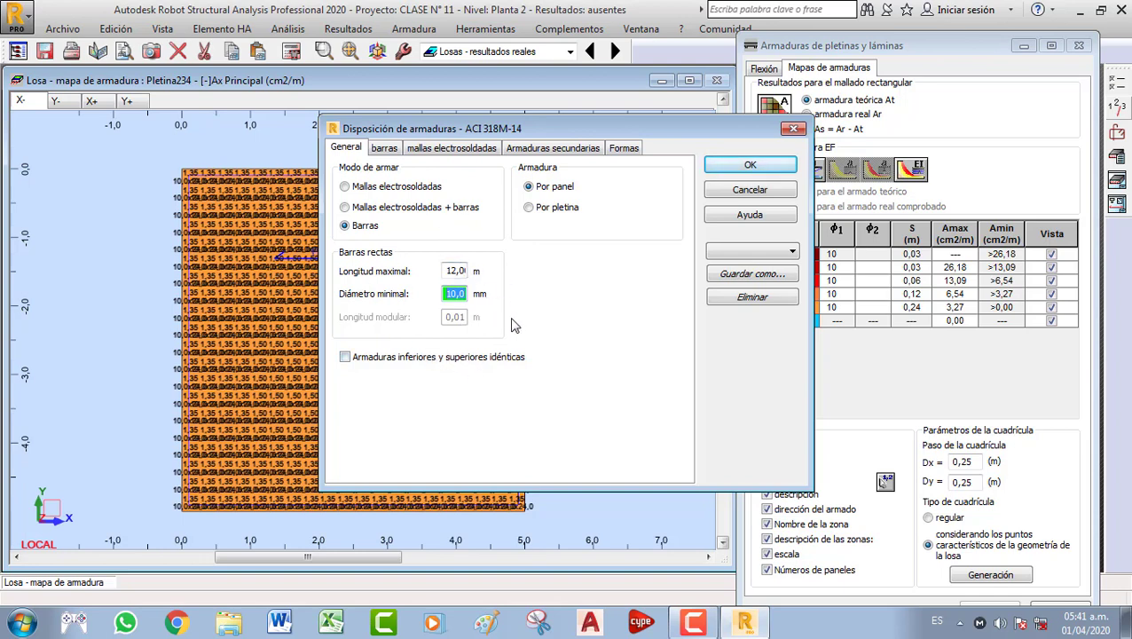
left_click(345, 358)
Fix the bar diameter at 10 for both Dirección X and Dirección Y
left_click(390, 149)
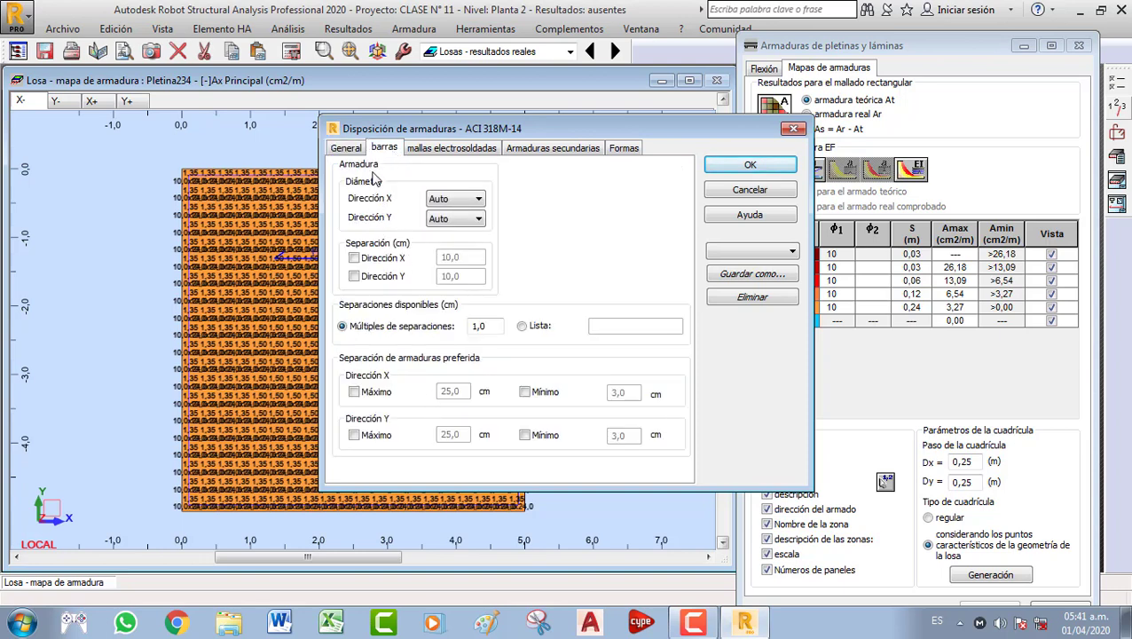
left_click(448, 201)
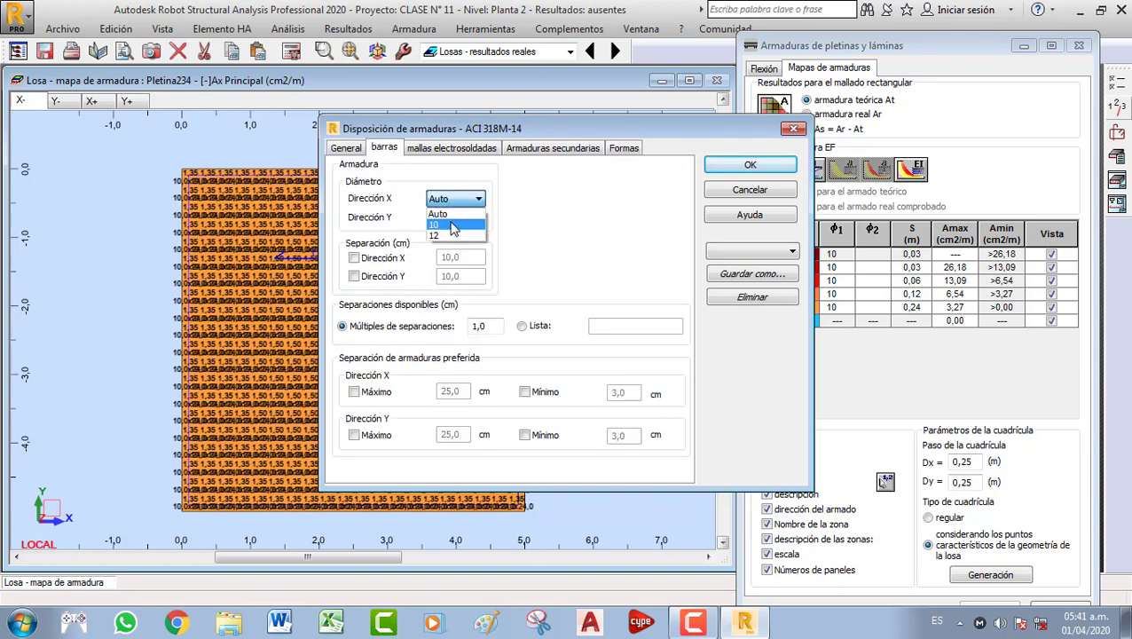
left_click(453, 225)
left_click(452, 218)
left_click(453, 243)
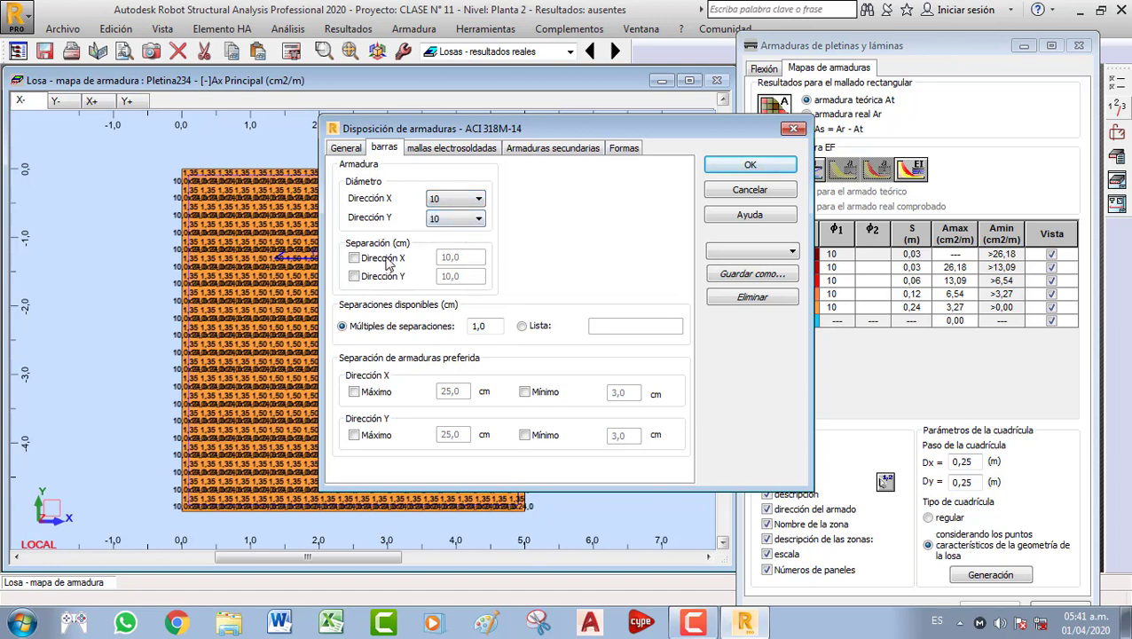
left_click(354, 258)
left_click(355, 276)
left_click(355, 276)
Enable the maximum and minimum limits of the preferred bar spacing in both the X and Y directions
left_click(354, 392)
left_click(354, 435)
left_click(525, 392)
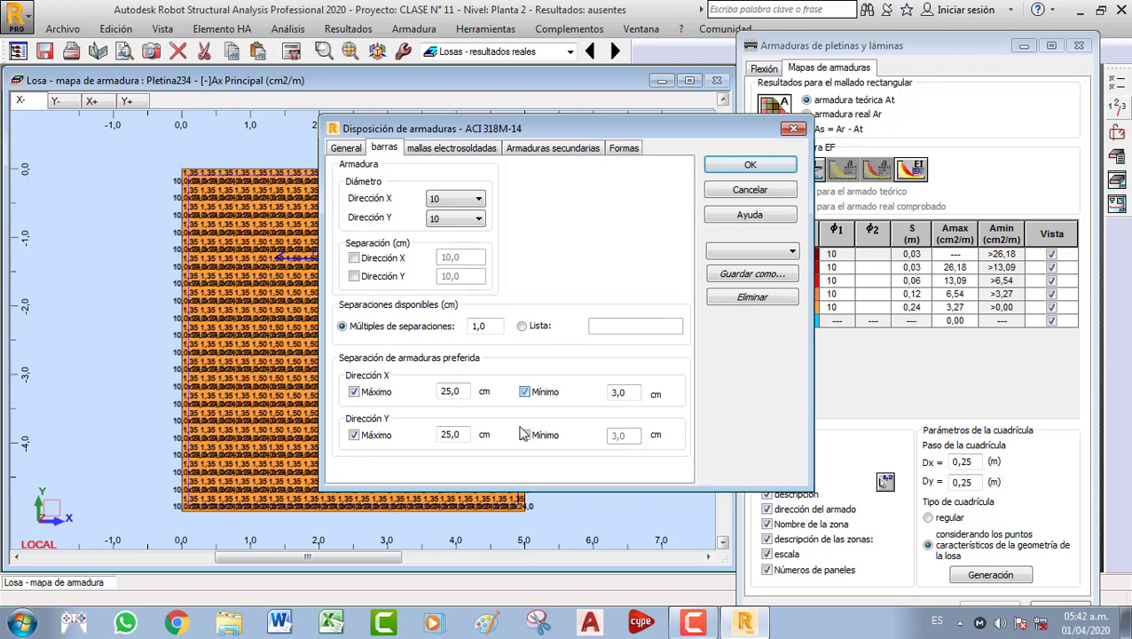
left_click(524, 435)
Set the maximum preferred bar spacing to 30 cm in the X and Y directions
left_click_drag(465, 393, 423, 403)
type("30")
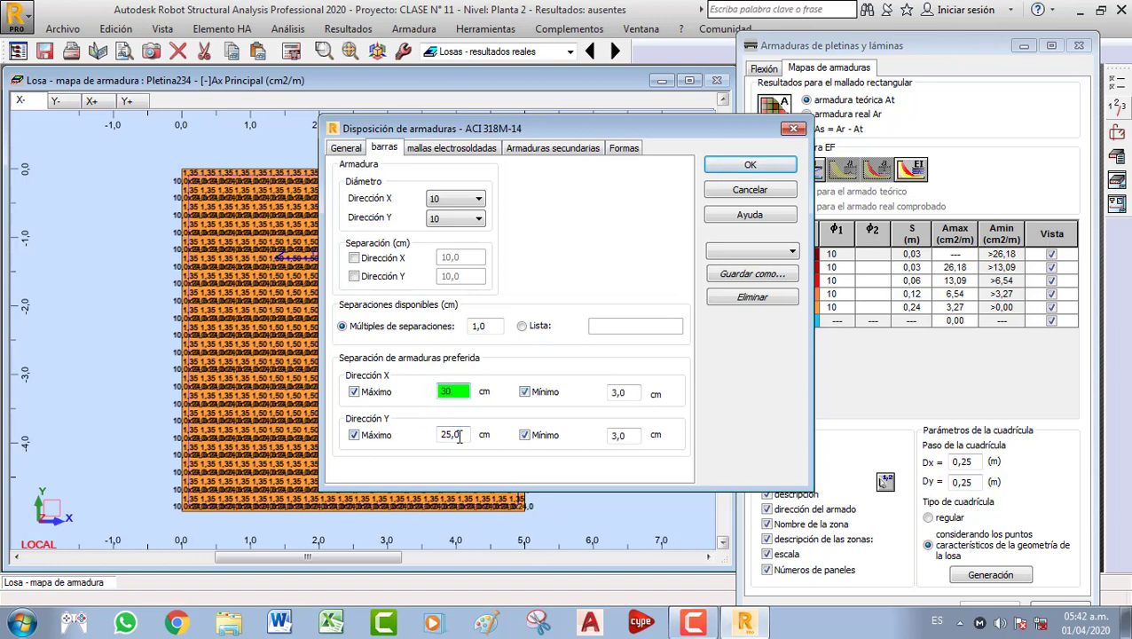
left_click_drag(459, 437, 421, 439)
type("30")
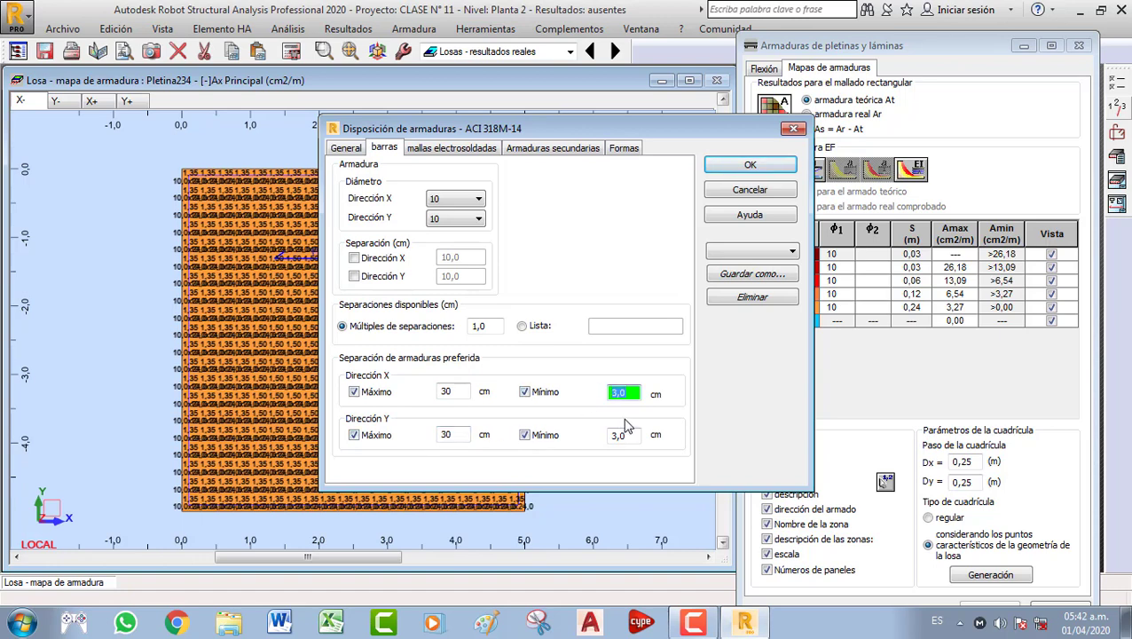
Set the minimum preferred bar spacing to 10 cm in the X and Y directions
type("10")
key("Tab")
type("10")
Set the maximum preferred spacing to 25 cm in both directions and define the available spacings as the list 10 15 20 25
double_click(446, 389)
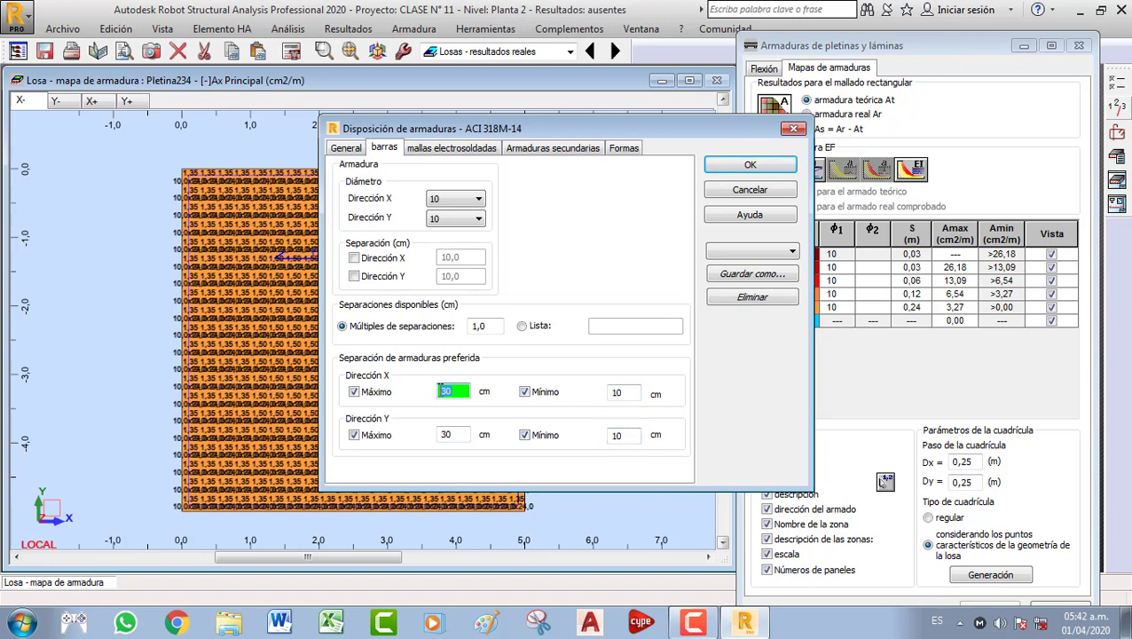
type("25")
double_click(455, 435)
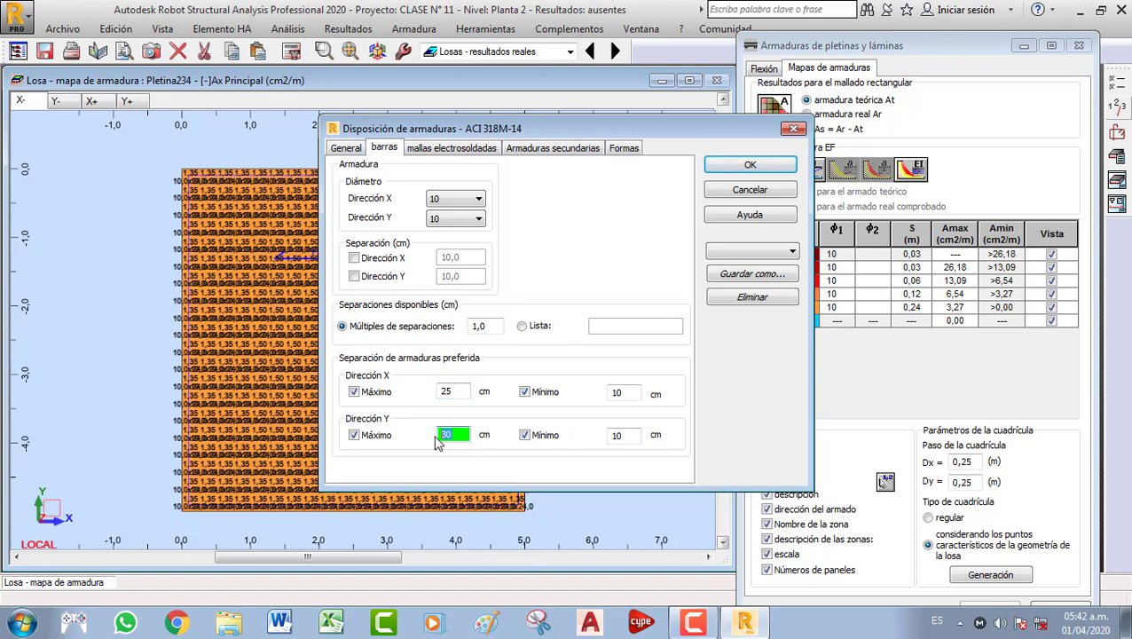
type("25")
left_click(523, 325)
left_click(608, 327)
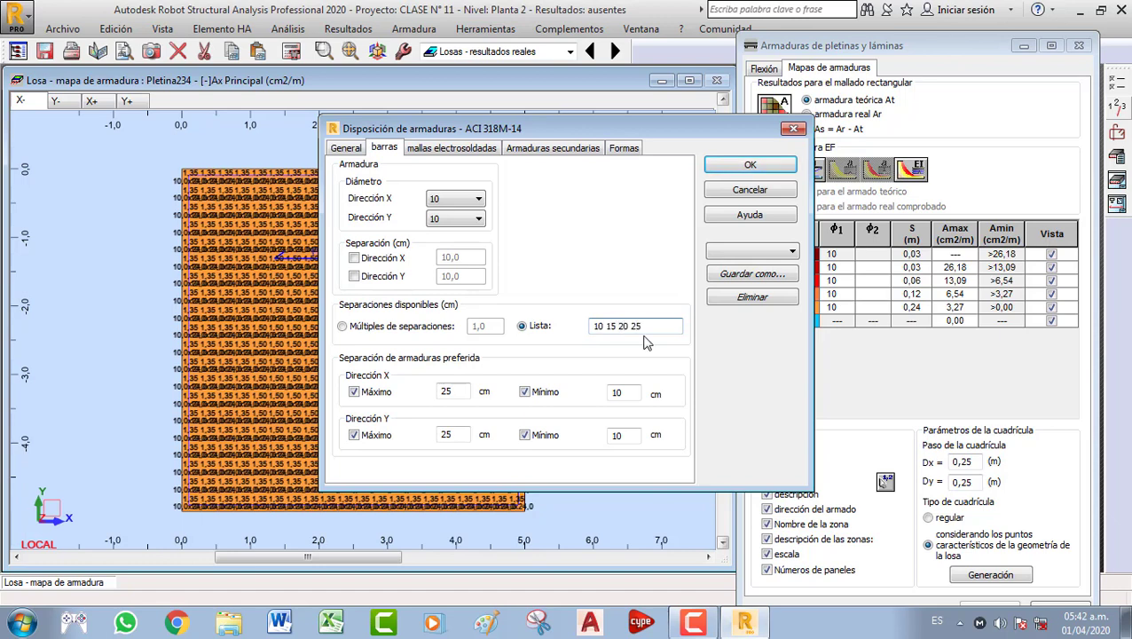
Review the welded mesh and secondary reinforcement settings, and give Barra principal the U shape with 90° hooks at both ends
left_click(451, 149)
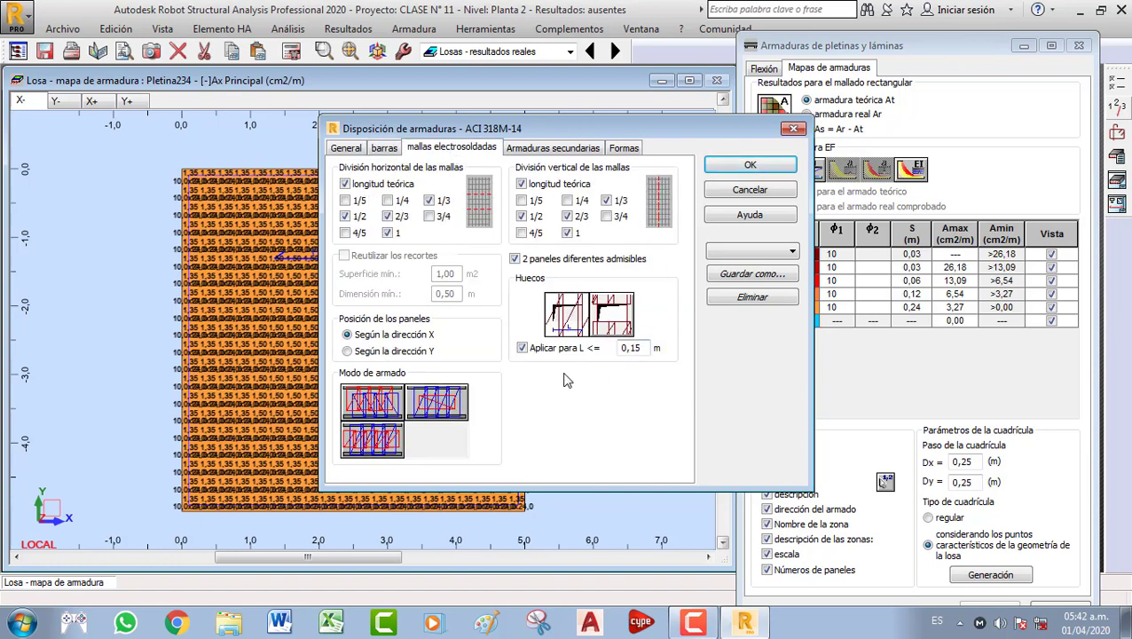
left_click(548, 149)
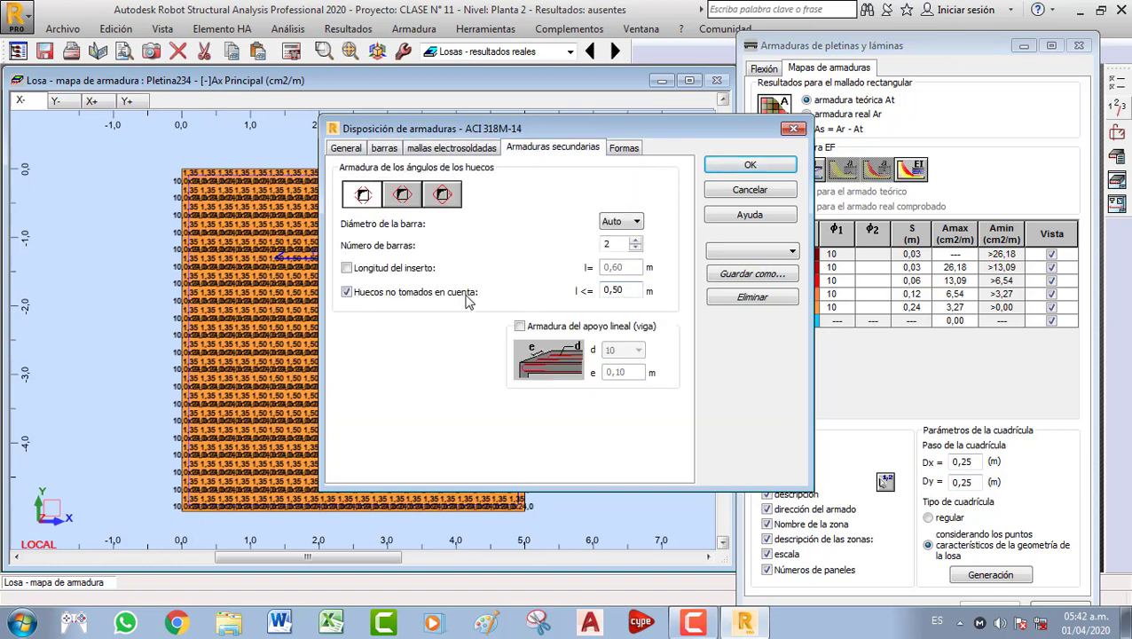
left_click(629, 151)
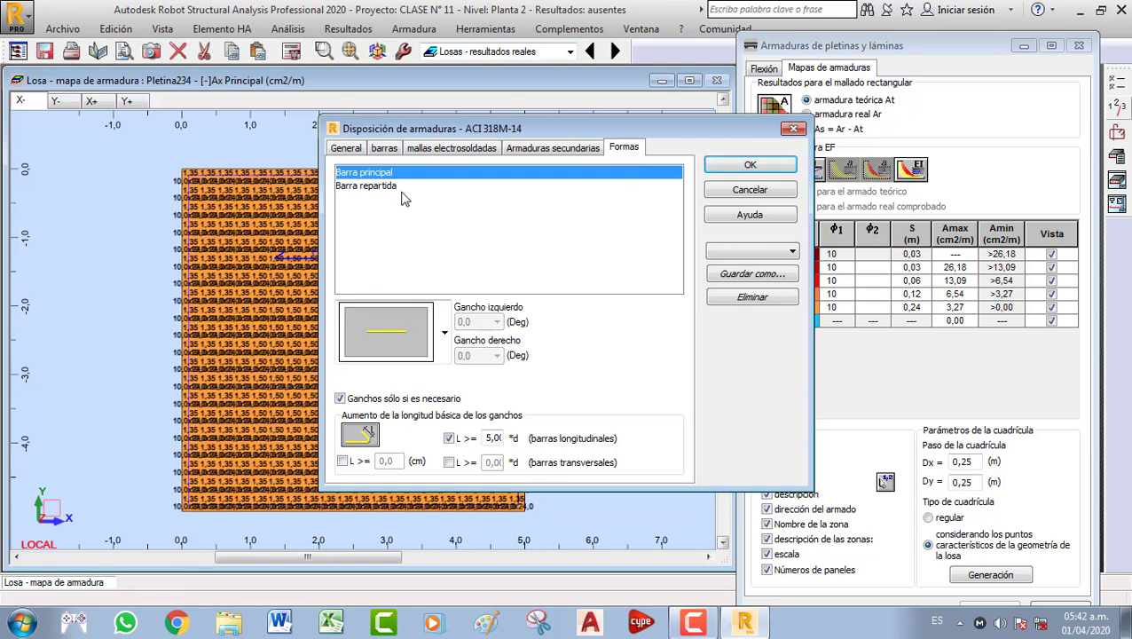
left_click(441, 336)
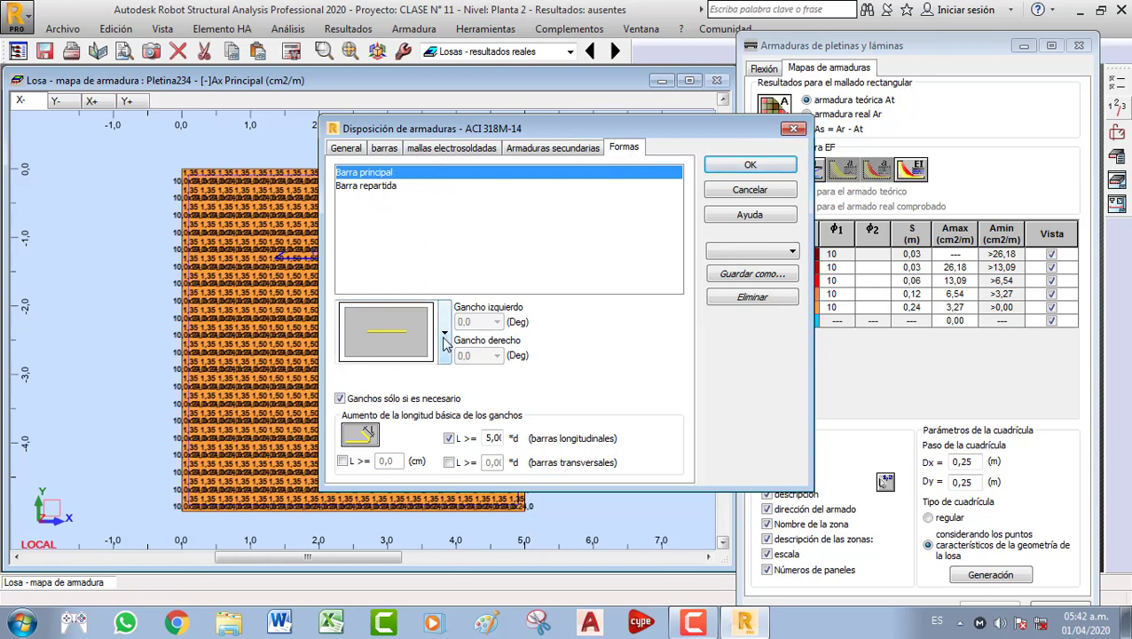
left_click(395, 88)
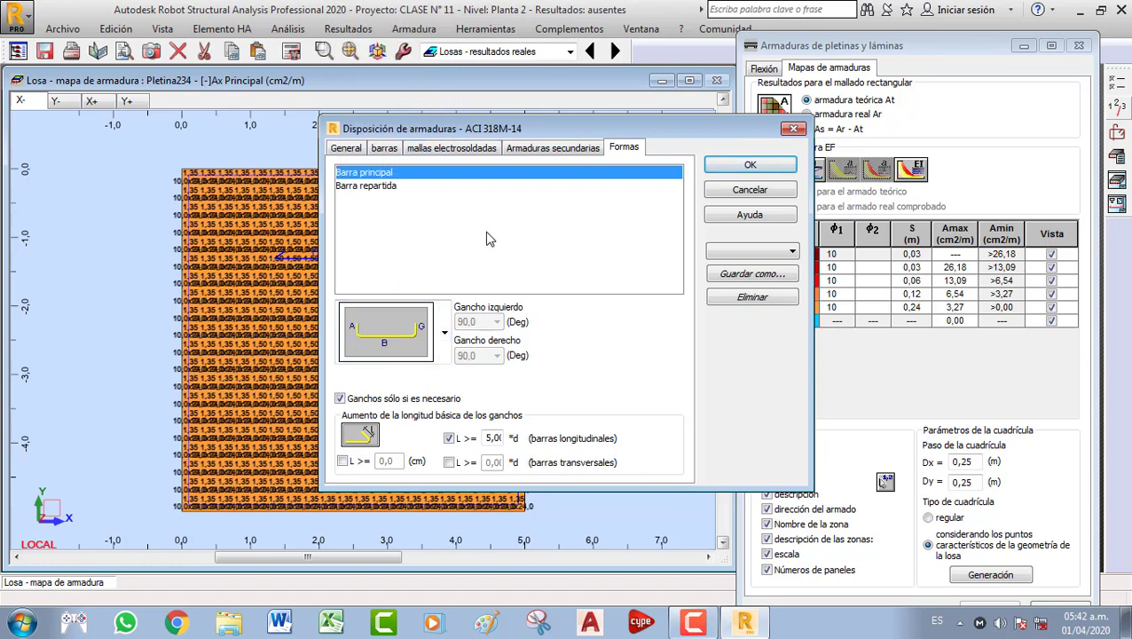
Check the shapes offered for Barra repartida, keeping it straight, and save the reinforcement parameters under a name and accept them
left_click(391, 187)
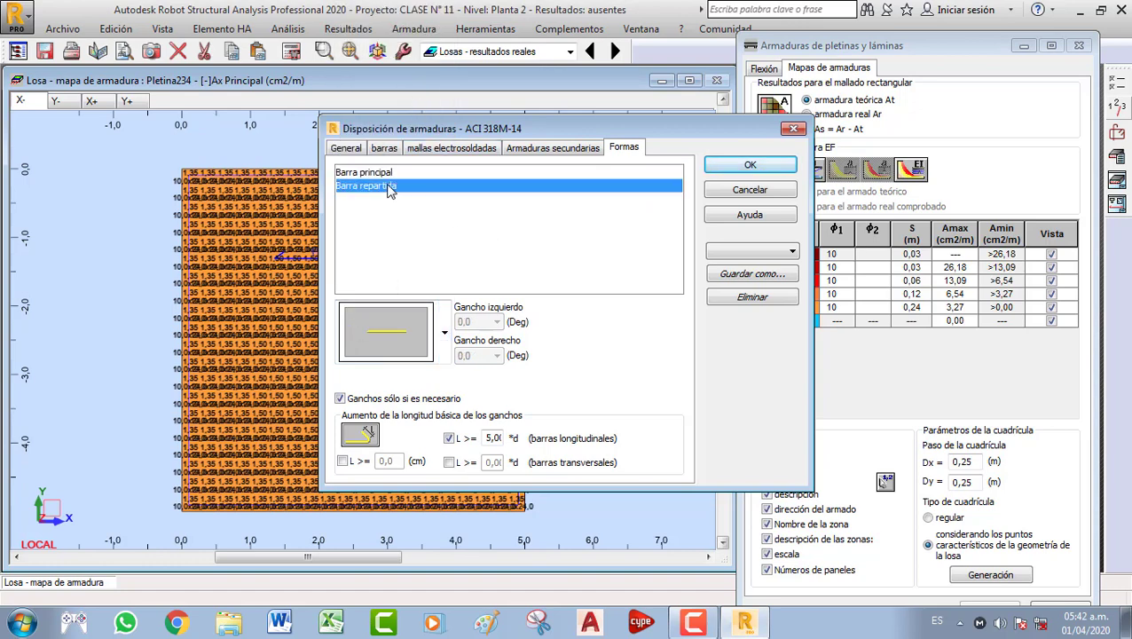
left_click(446, 335)
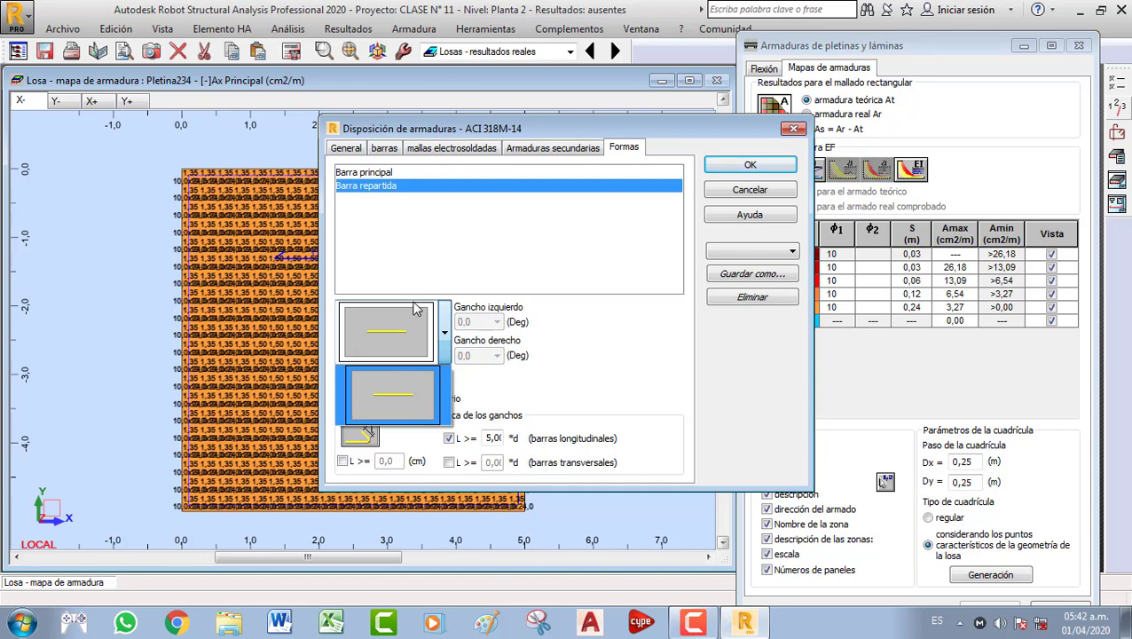
left_click(449, 266)
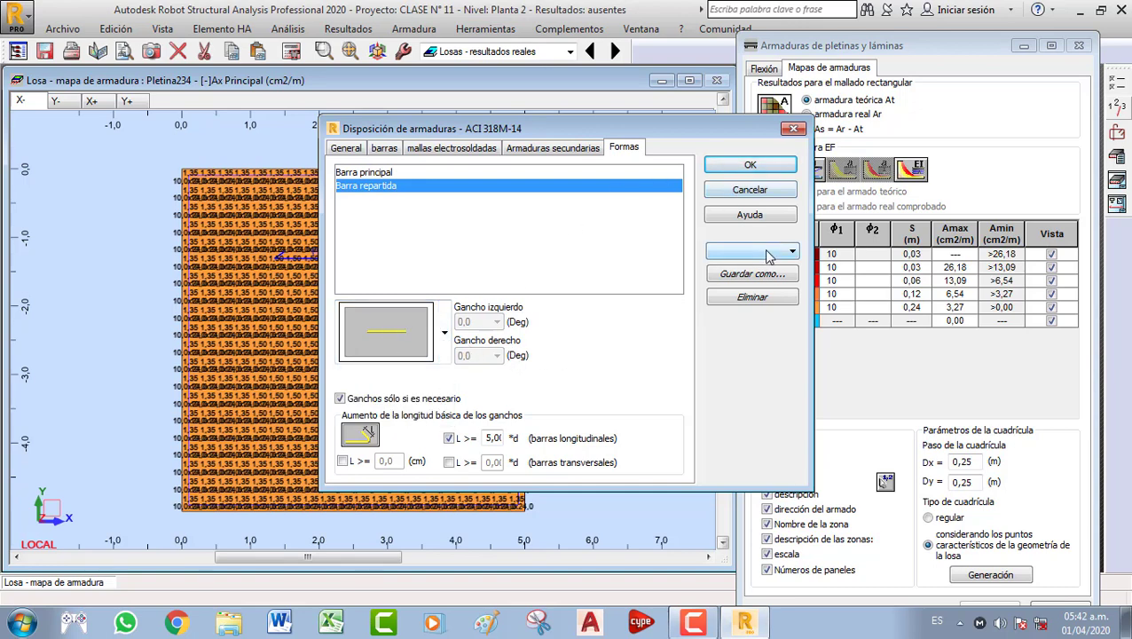
left_click(752, 274)
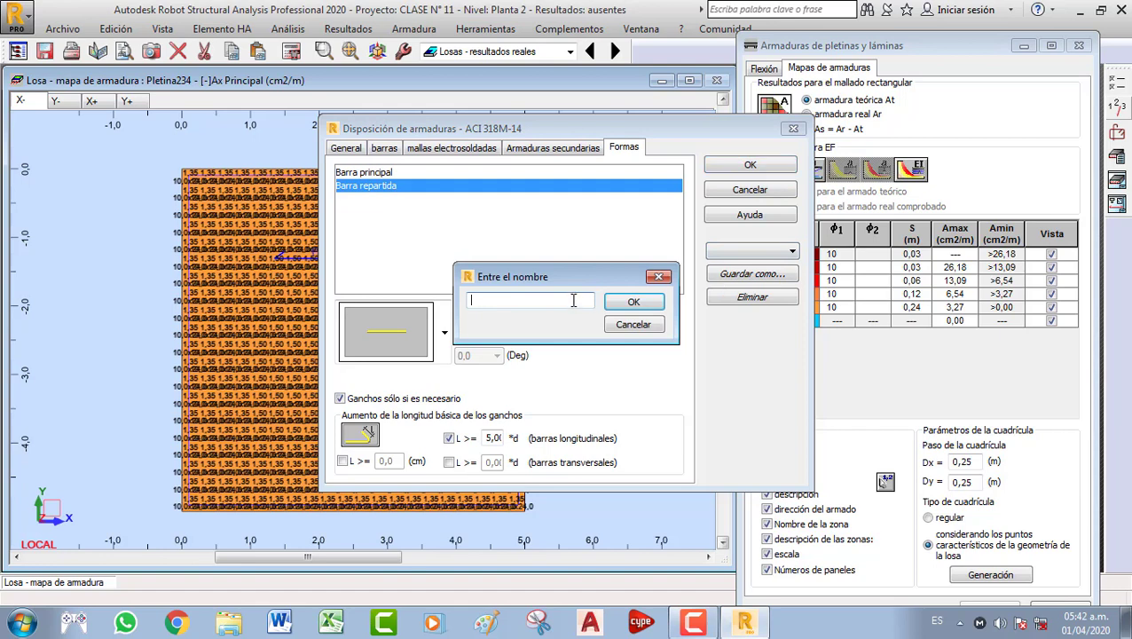
left_click(634, 302)
left_click(750, 166)
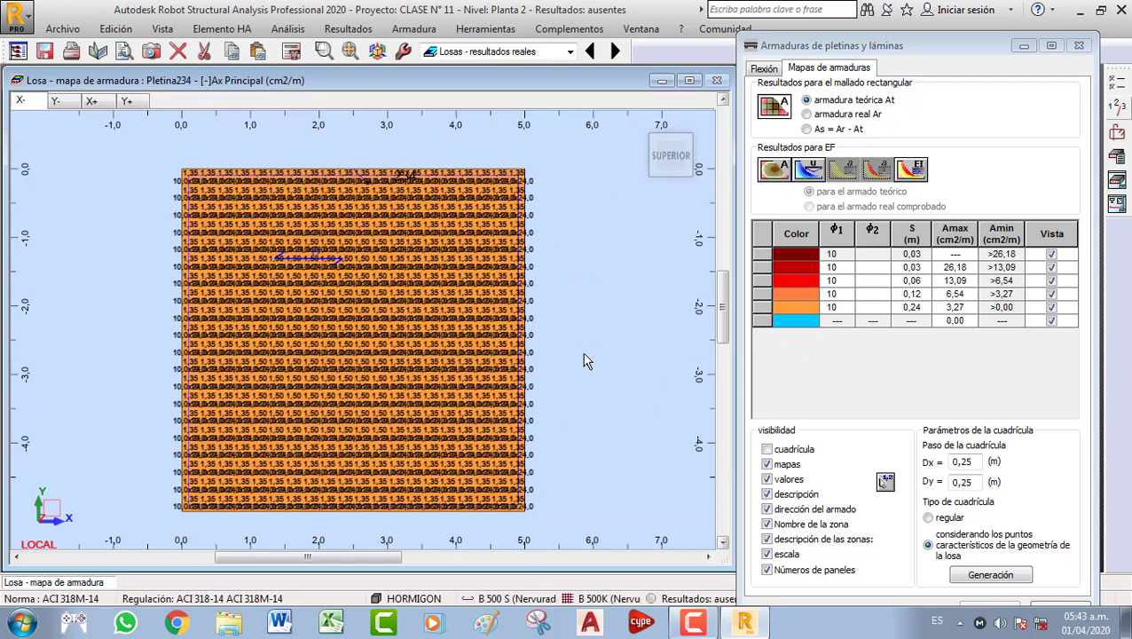
Calculate the real reinforcement of slab 234 and open its bending reinforcement solution
left_click(291, 51)
left_click(624, 386)
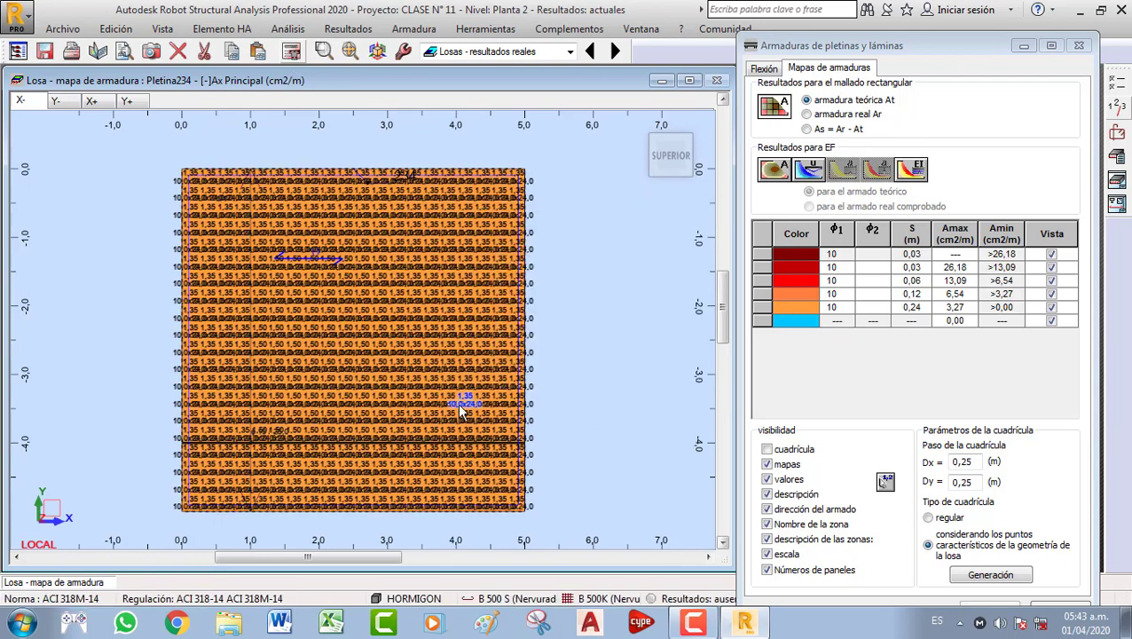
left_click(765, 69)
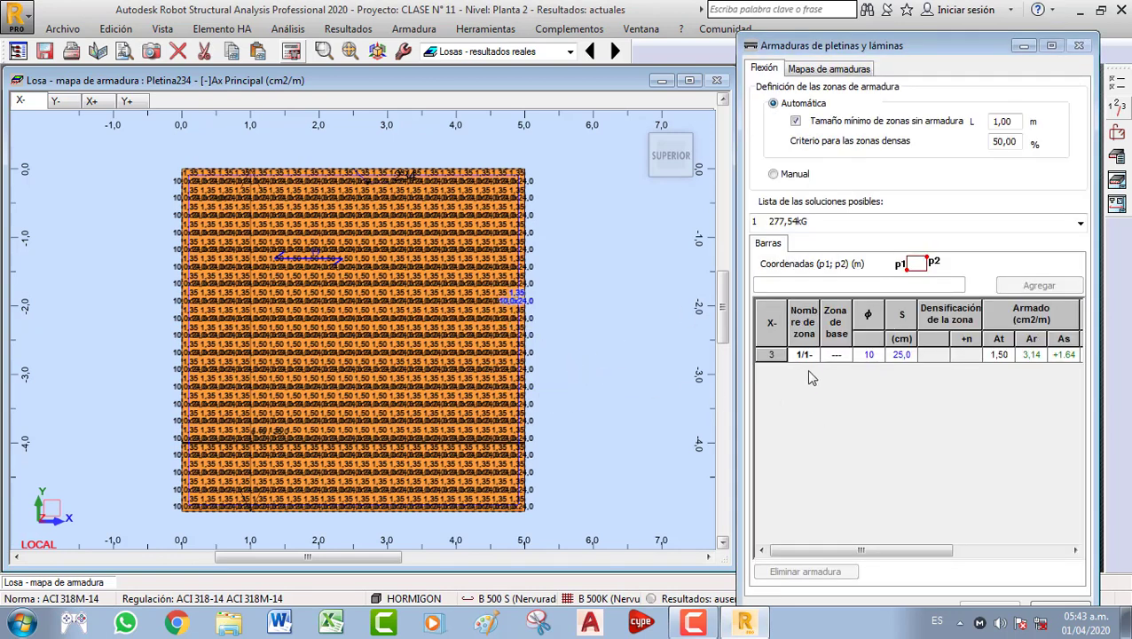
Hide the descriptions on the reinforcement map and select zone 1/1- in the X- bending reinforcement list
left_click(835, 75)
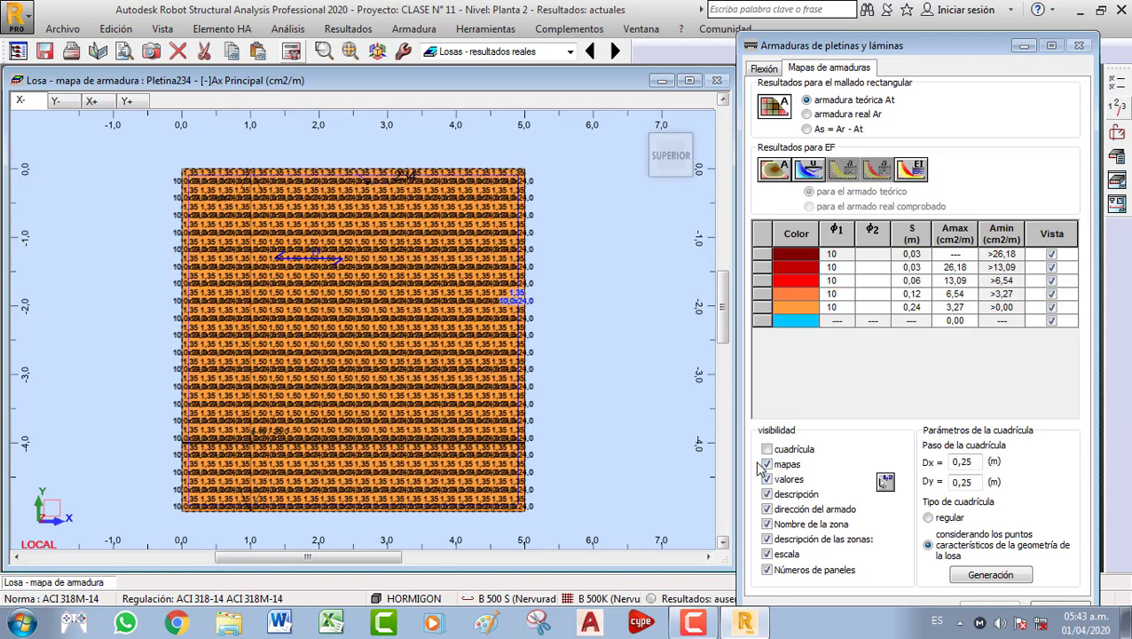
left_click(767, 494)
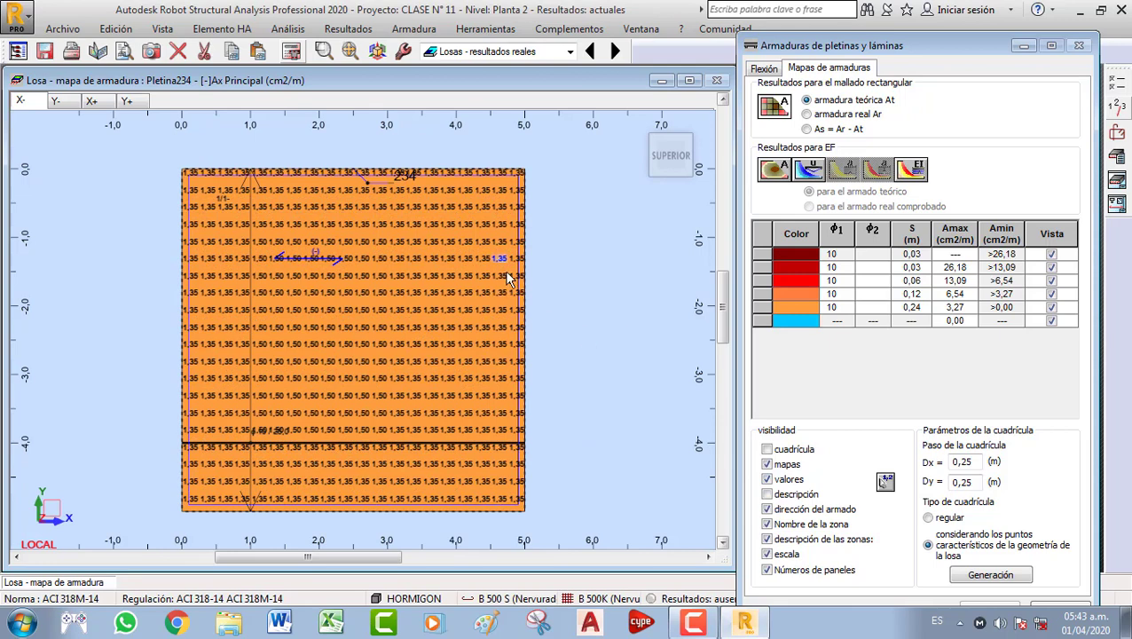
left_click(763, 69)
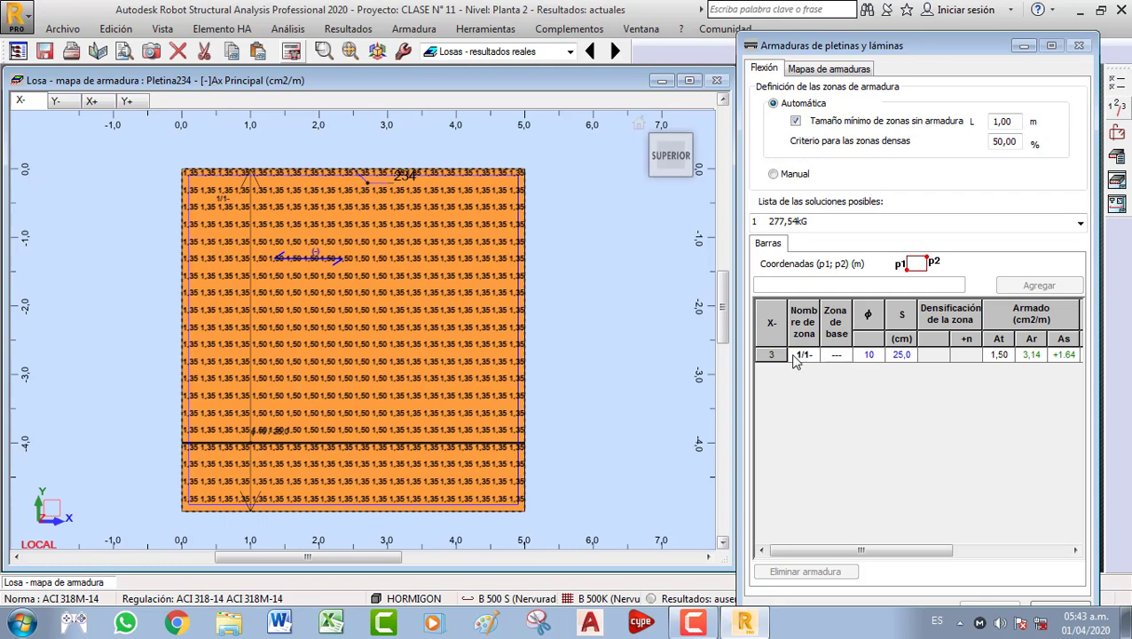
left_click(769, 354)
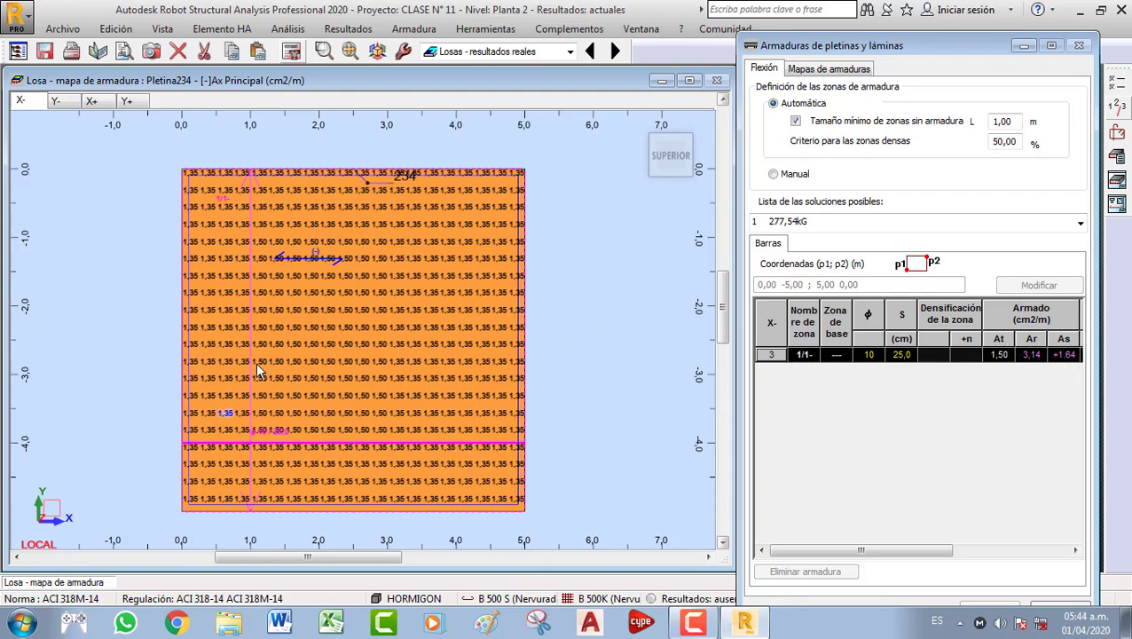
In the reinforcement arrangement settings, set the maximum preferred bar spacing to 40 cm in both the X and Y directions
left_click(1117, 132)
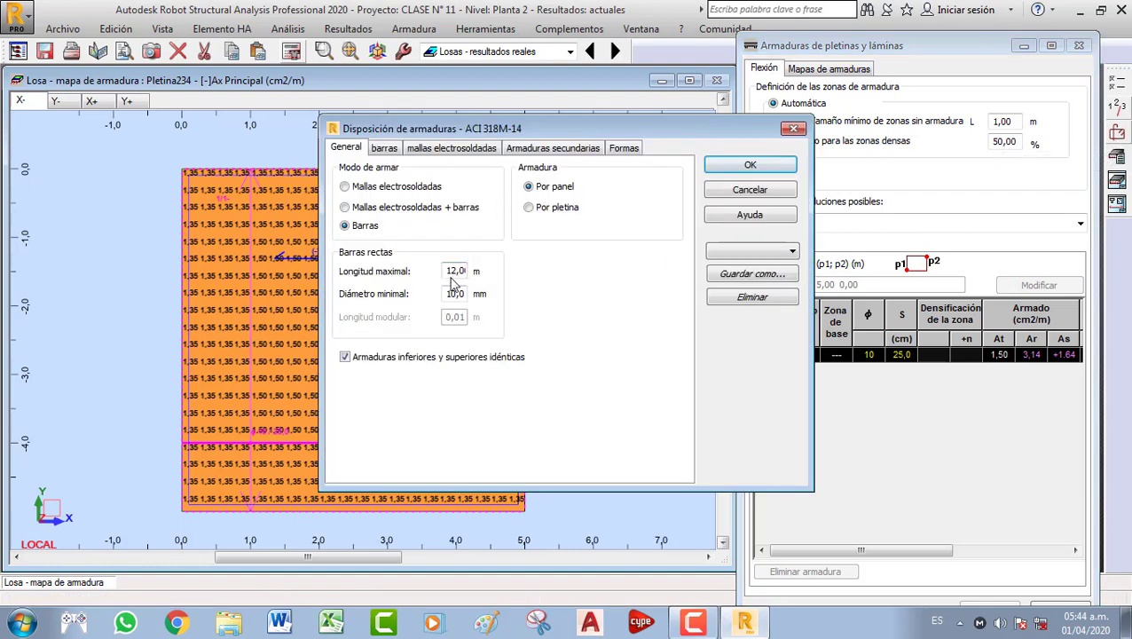
left_click(387, 153)
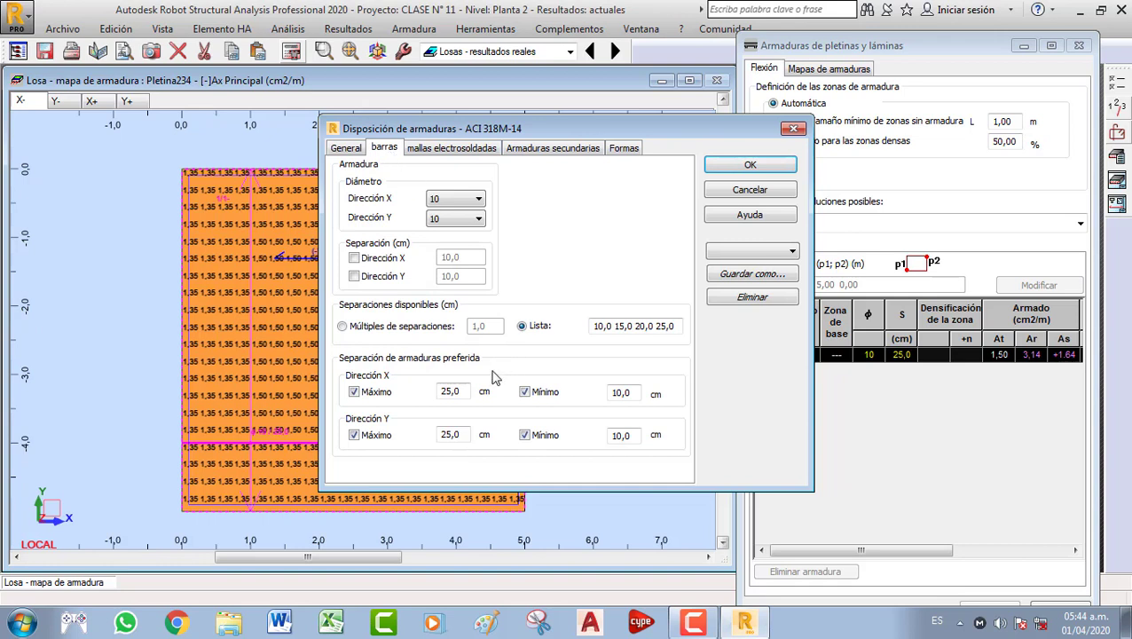
double_click(452, 391)
type("40")
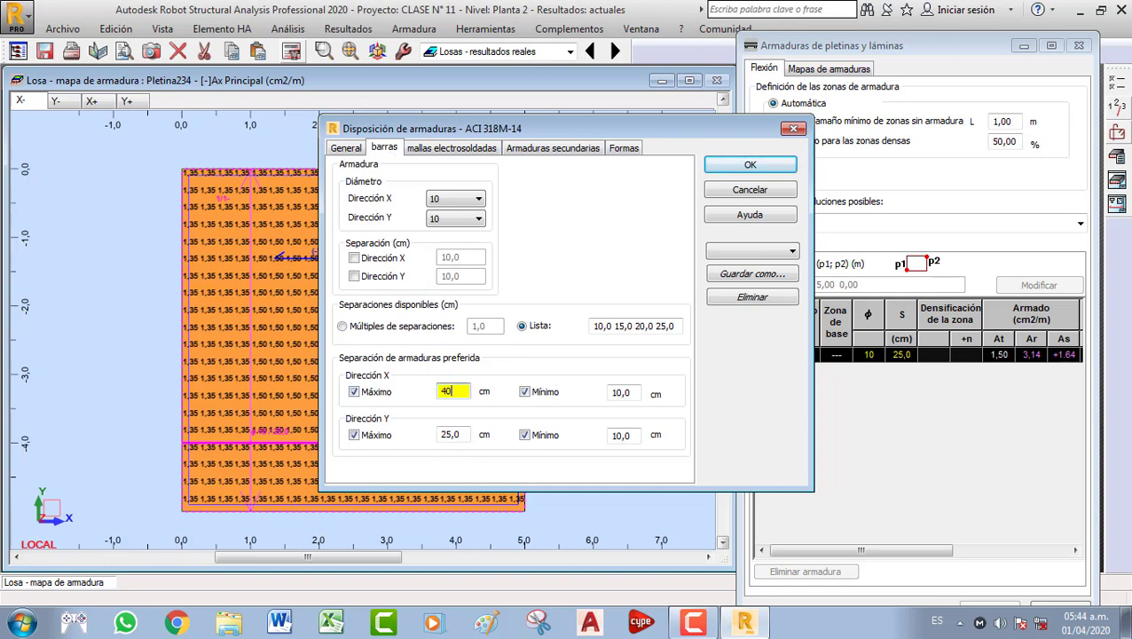
double_click(451, 432)
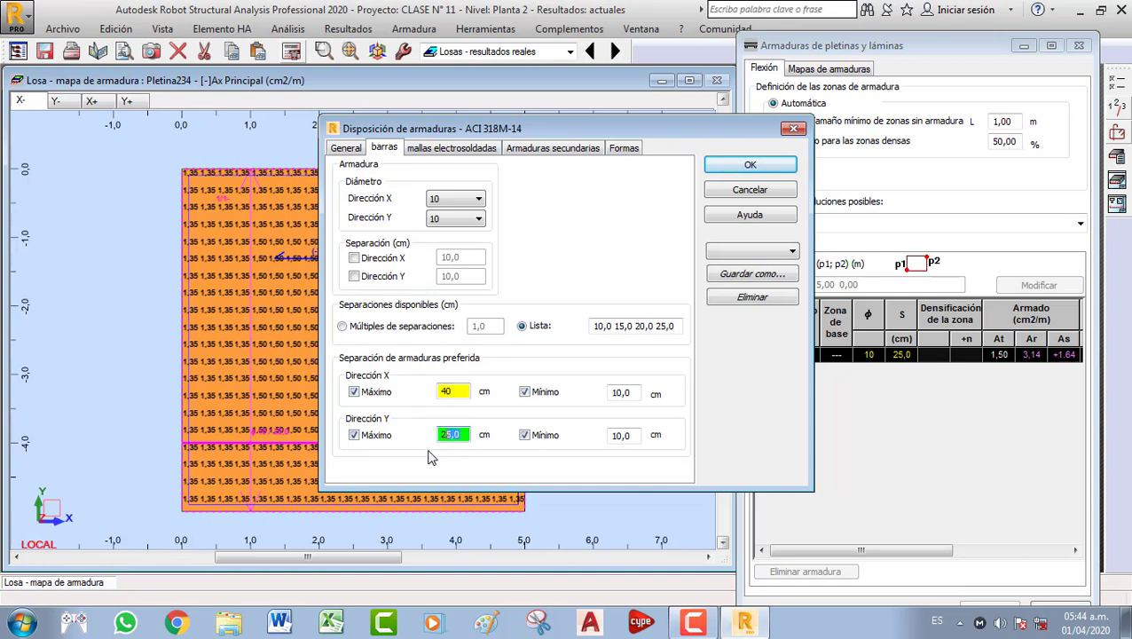
double_click(462, 436)
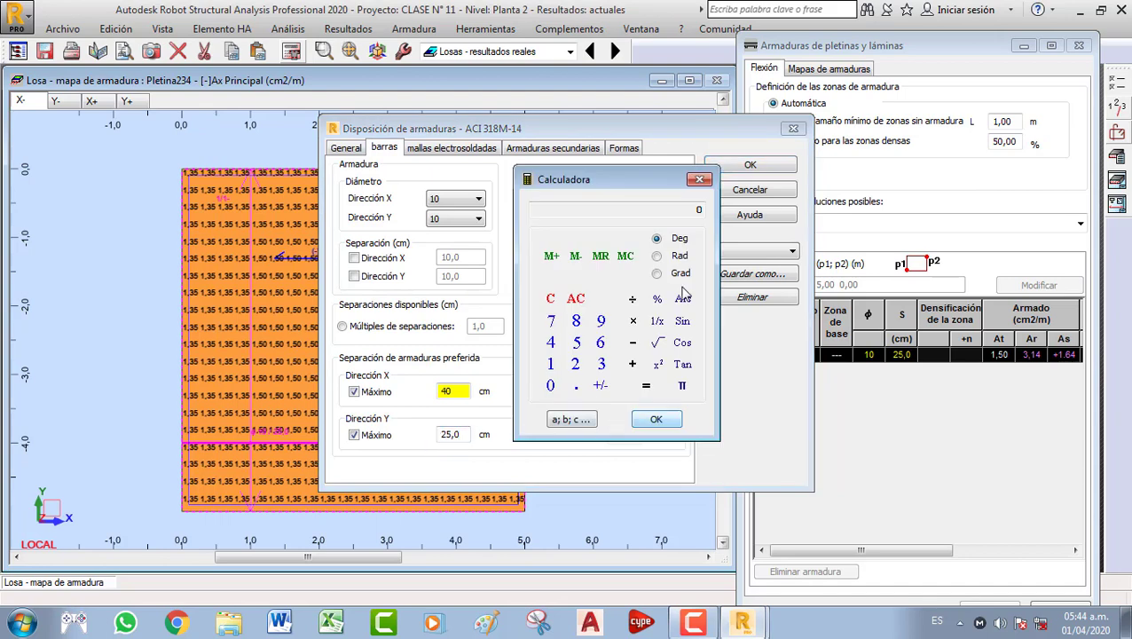
left_click(699, 181)
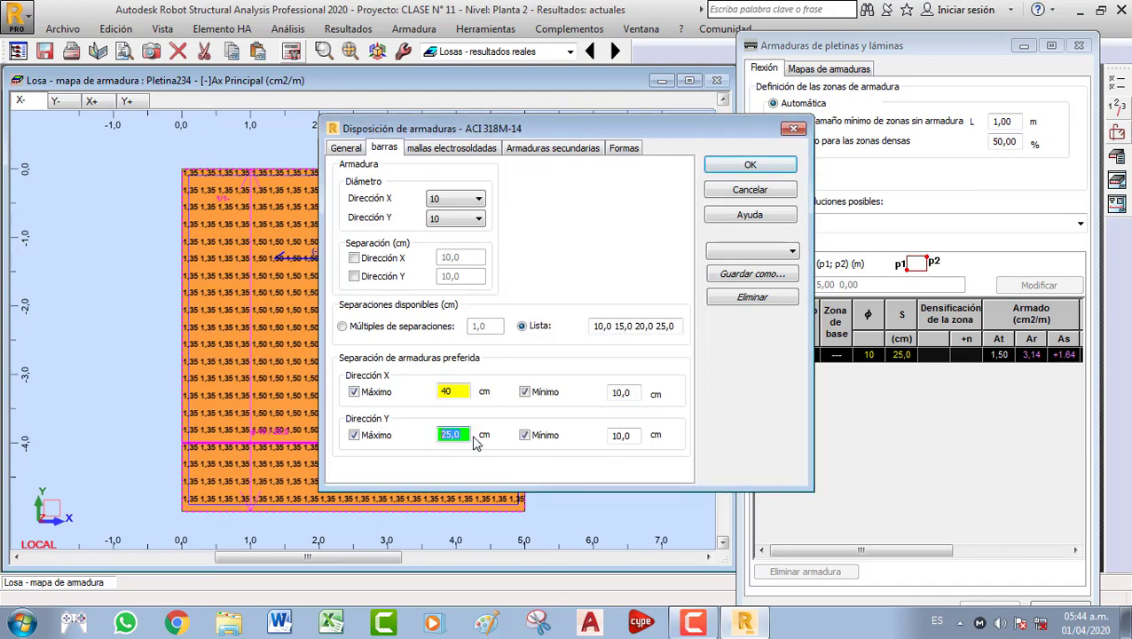
type("40")
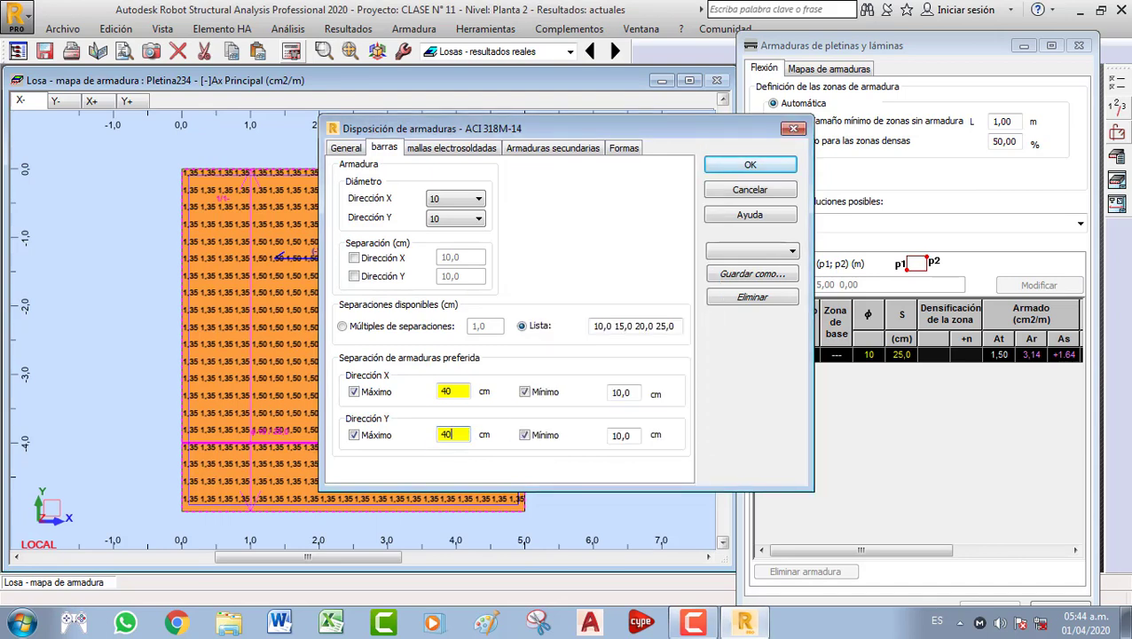
Add 30, 35 and 40 cm to the available bar spacings, apply the settings and recalculate the slab reinforcement
left_click(679, 327)
type("30 35 40")
left_click(750, 164)
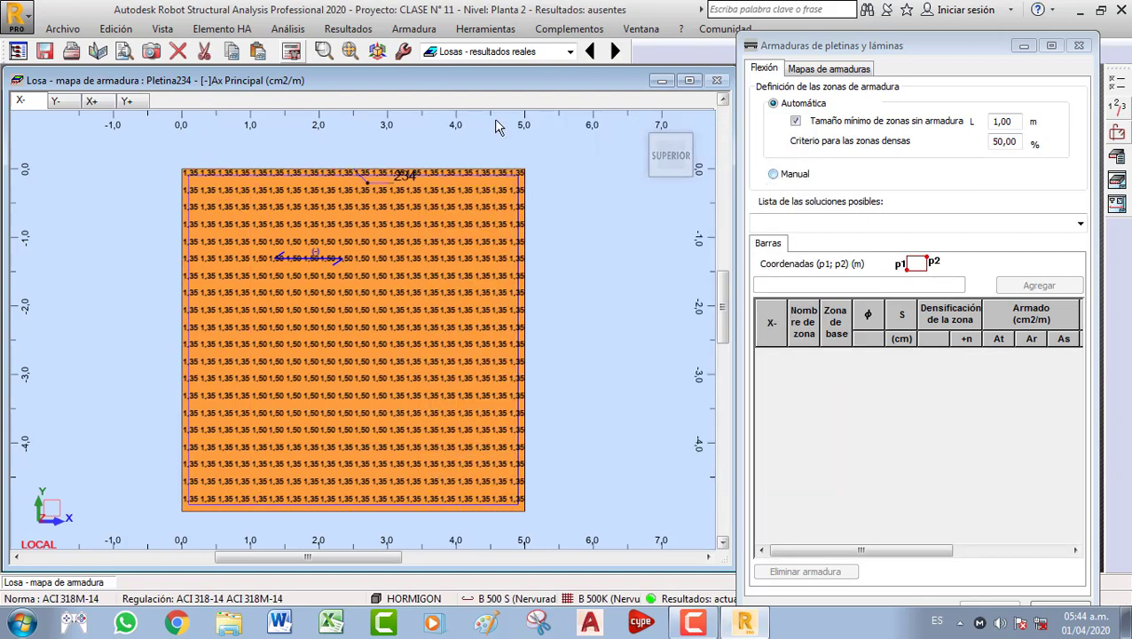
left_click(291, 51)
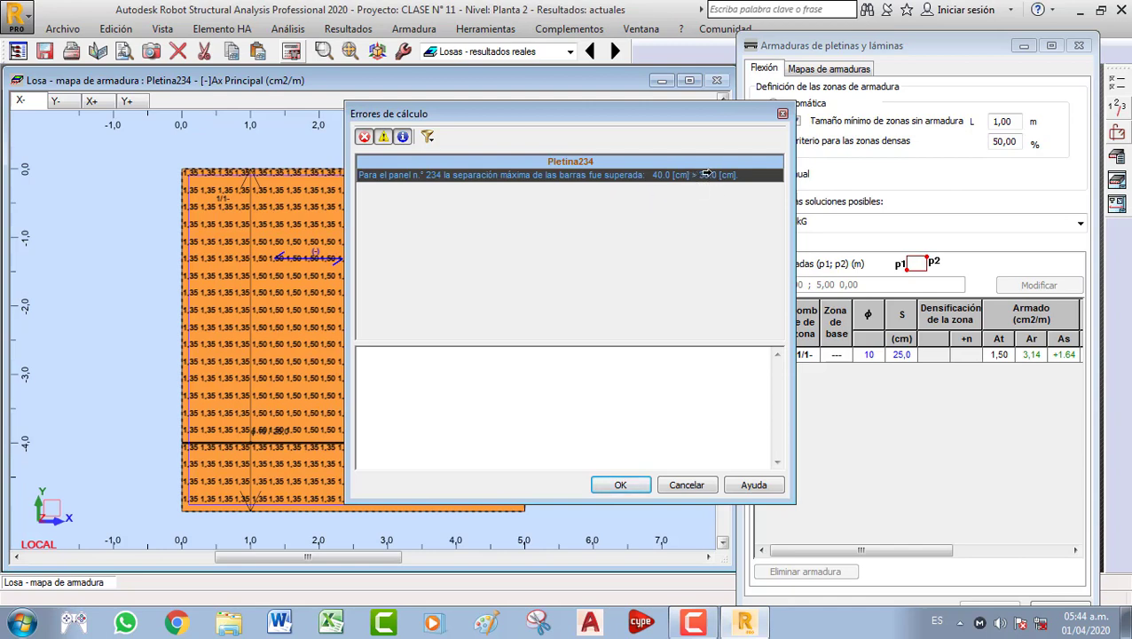
left_click(783, 114)
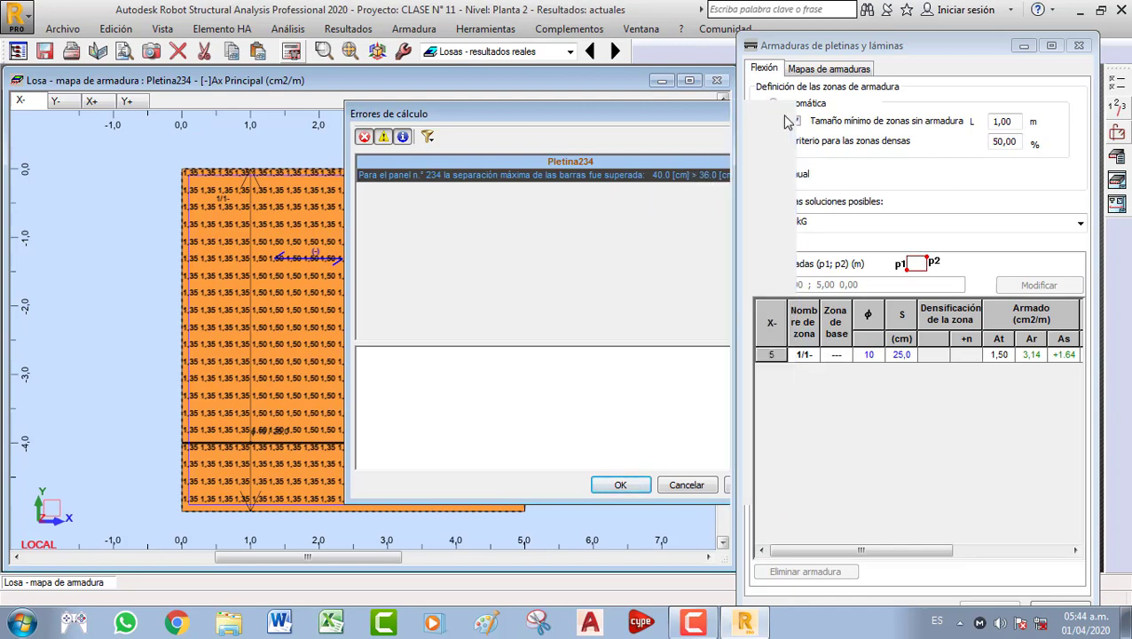
Reopen the reinforcement arrangement settings, load the saved LOSAS configuration and display its bar parameters
left_click(1119, 135)
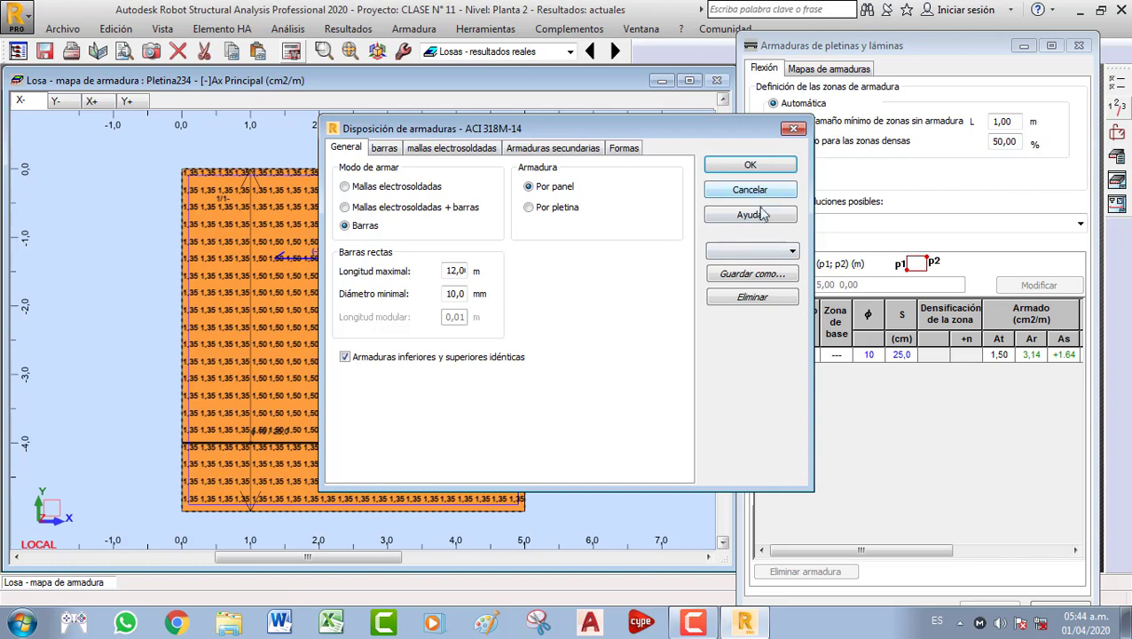
left_click(765, 252)
left_click(726, 267)
left_click(530, 151)
left_click(448, 150)
left_click(386, 151)
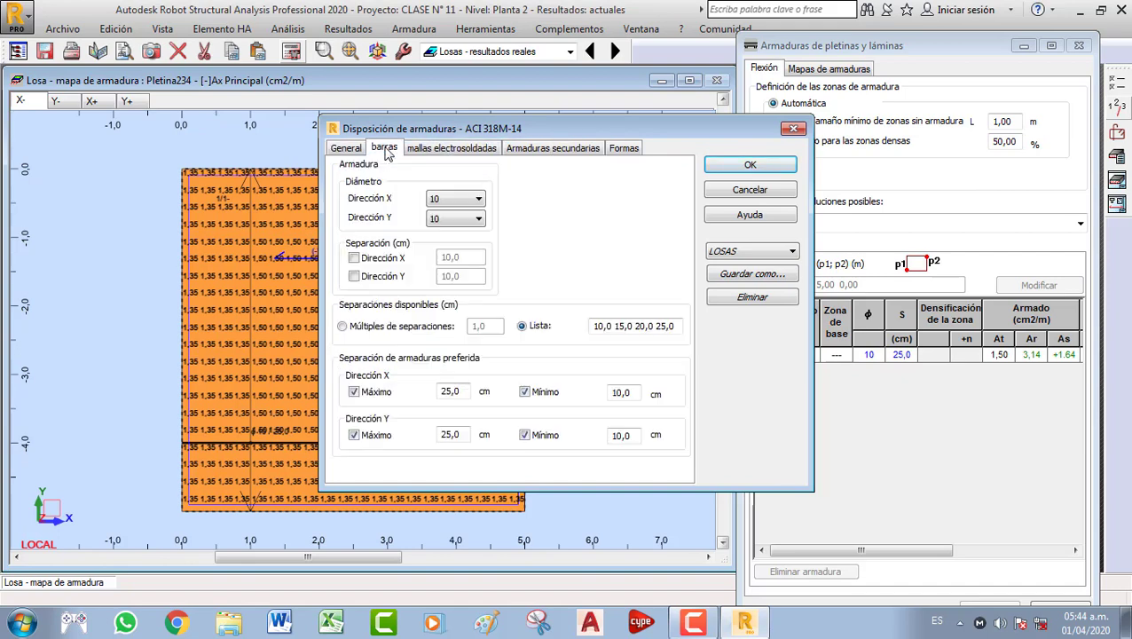
Add 30 to the available bar spacings and set the maximum preferred spacing to 30 cm in X and Y
left_click(681, 327)
type("30")
left_click_drag(469, 393, 420, 405)
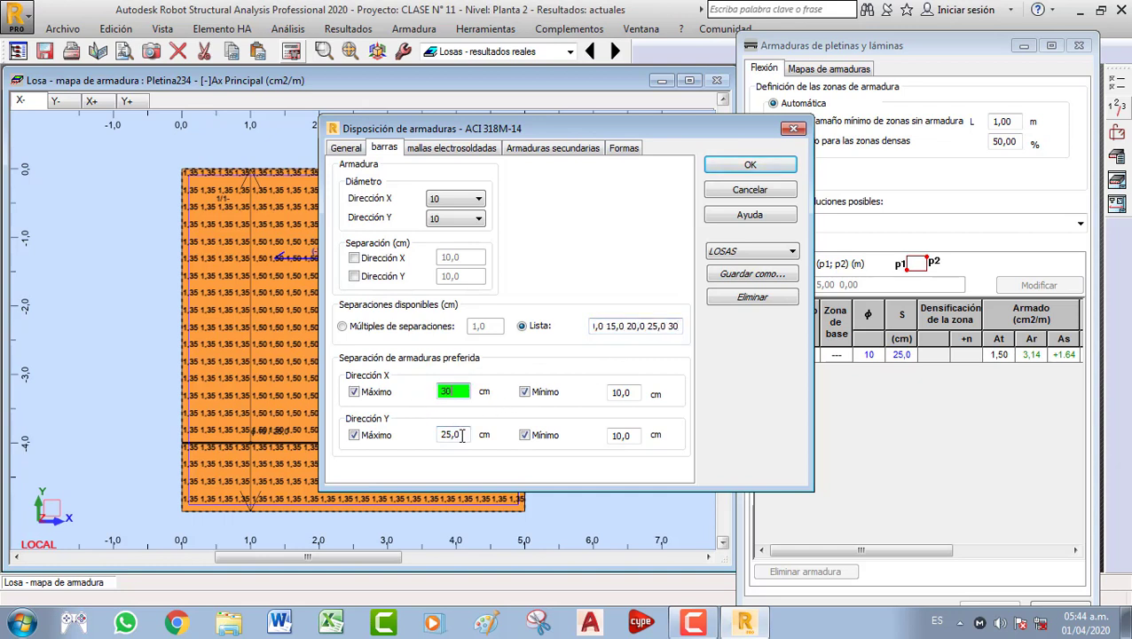
type("30")
left_click_drag(463, 435, 432, 448)
type("30")
Save the reinforcement arrangement under the name LOSAS, apply it and recalculate the slab reinforcement
left_click(756, 276)
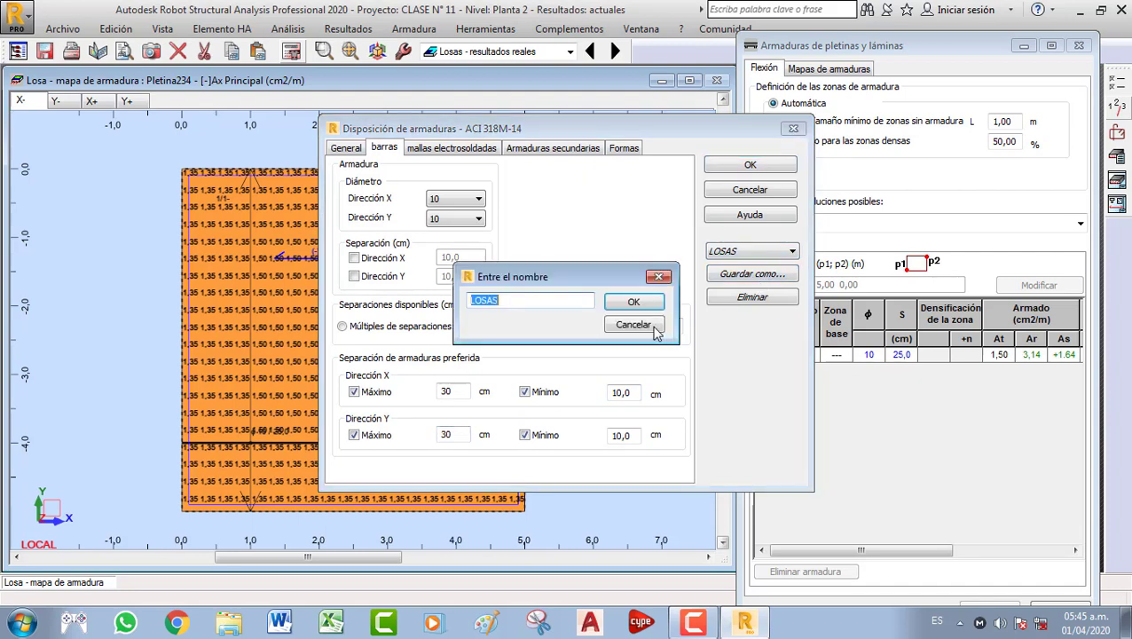
left_click(635, 303)
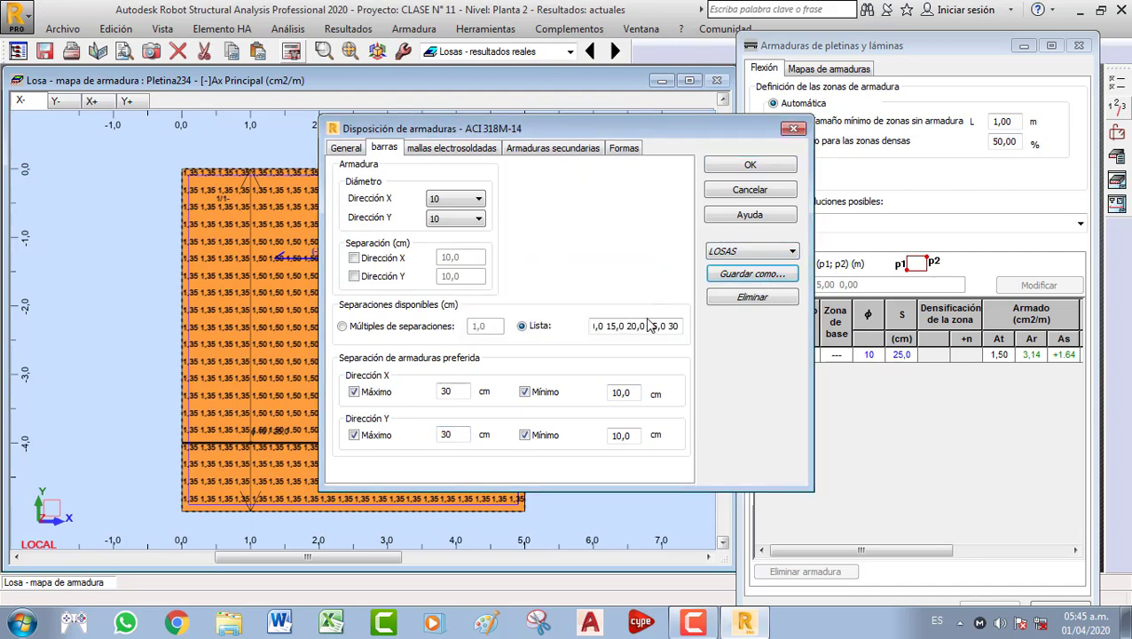
left_click(751, 166)
left_click(289, 51)
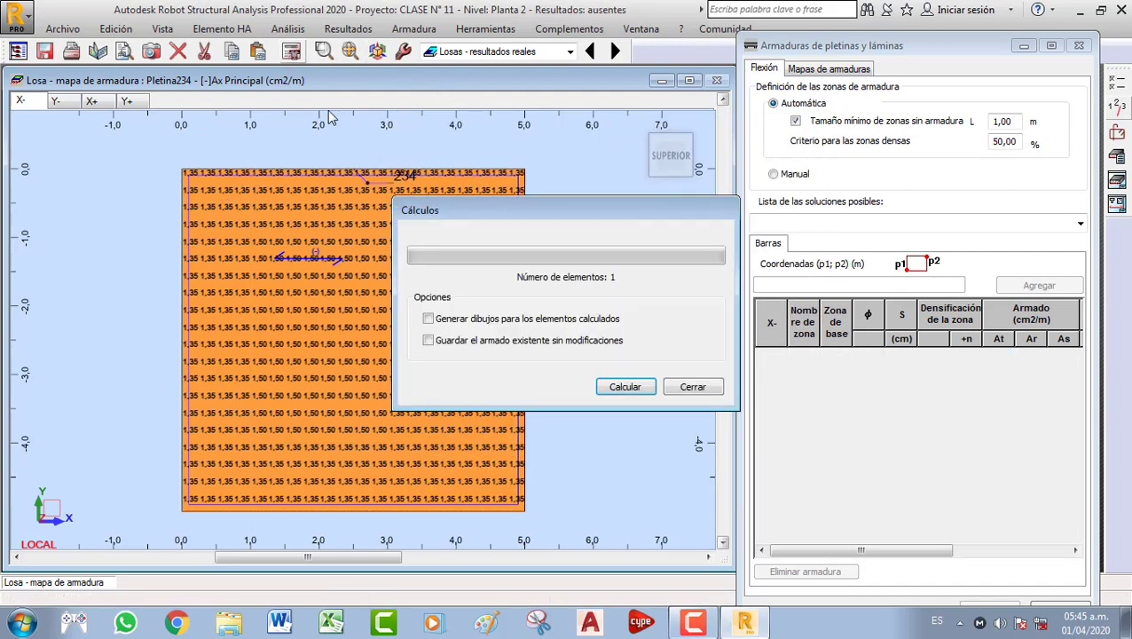
left_click(626, 385)
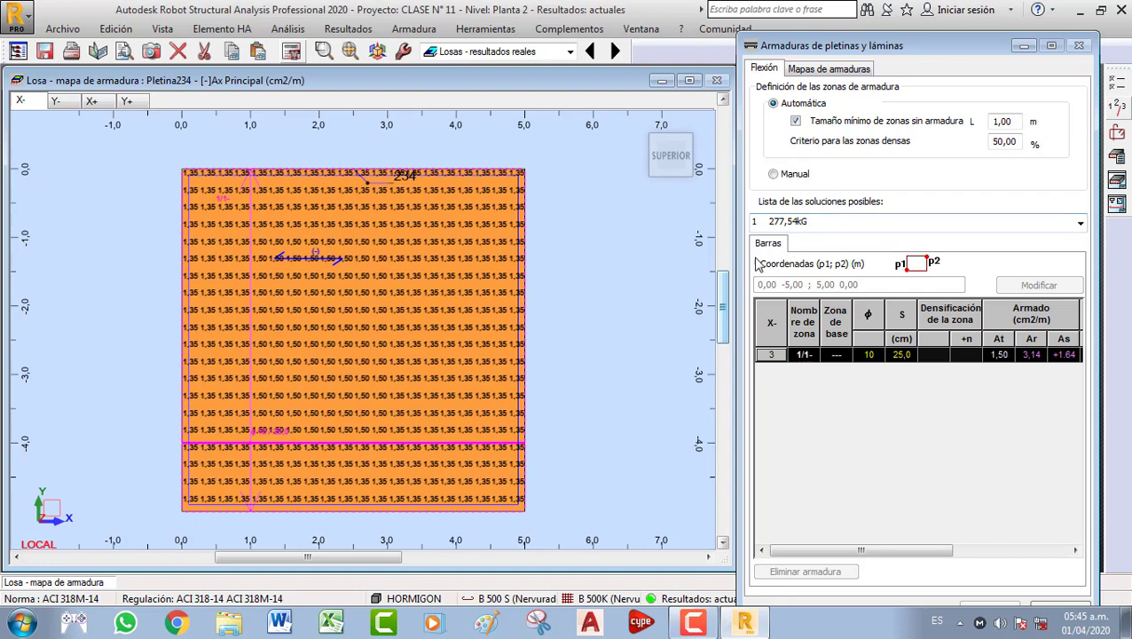
Examine the list of possible solutions and the diameter, spacing and area columns of the reinforcement maps
left_click(1080, 223)
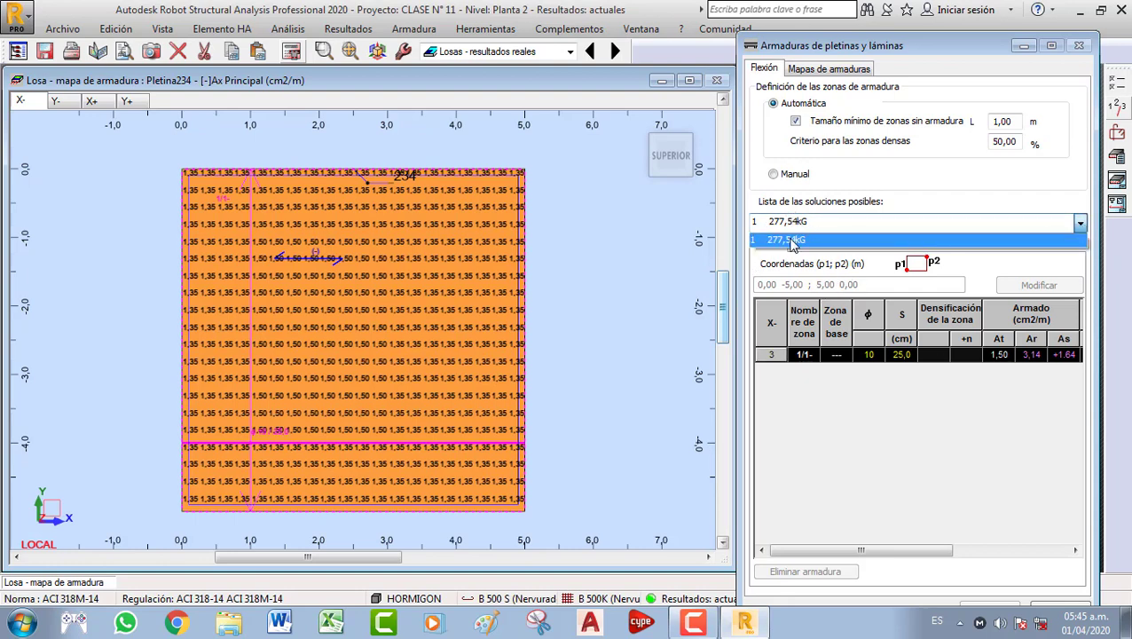
left_click(816, 392)
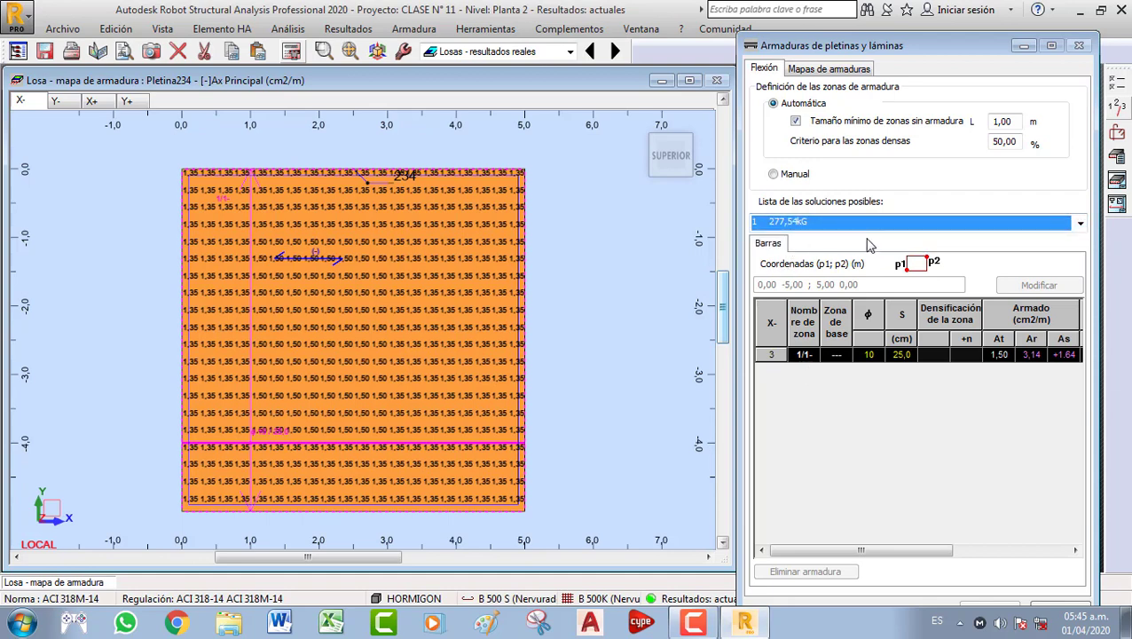
left_click(807, 70)
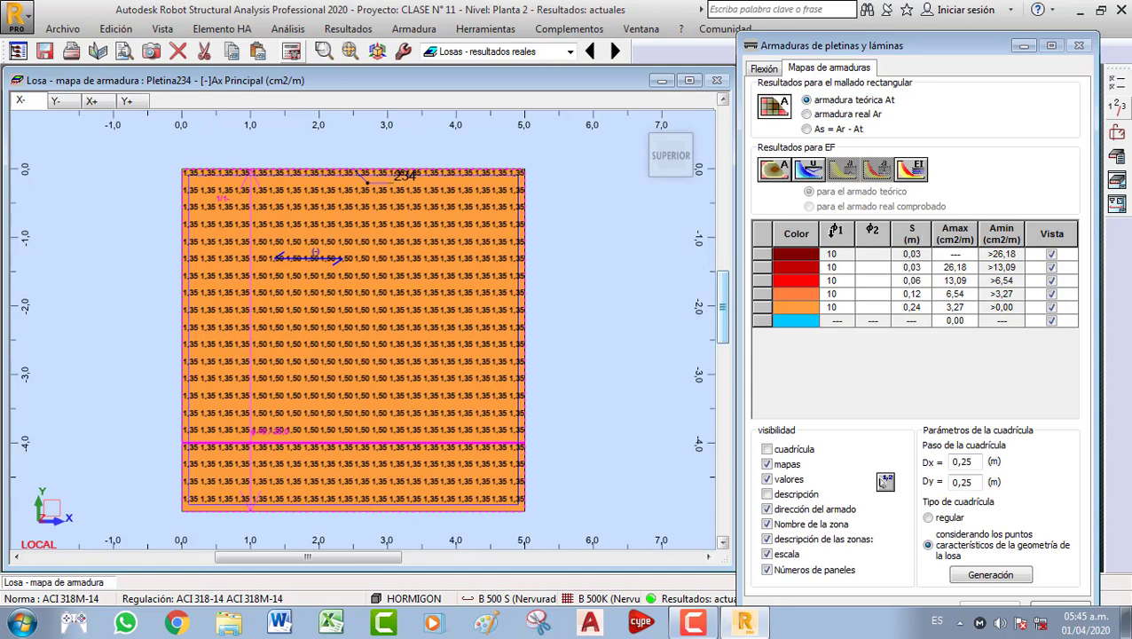
left_click(834, 230)
left_click(886, 229)
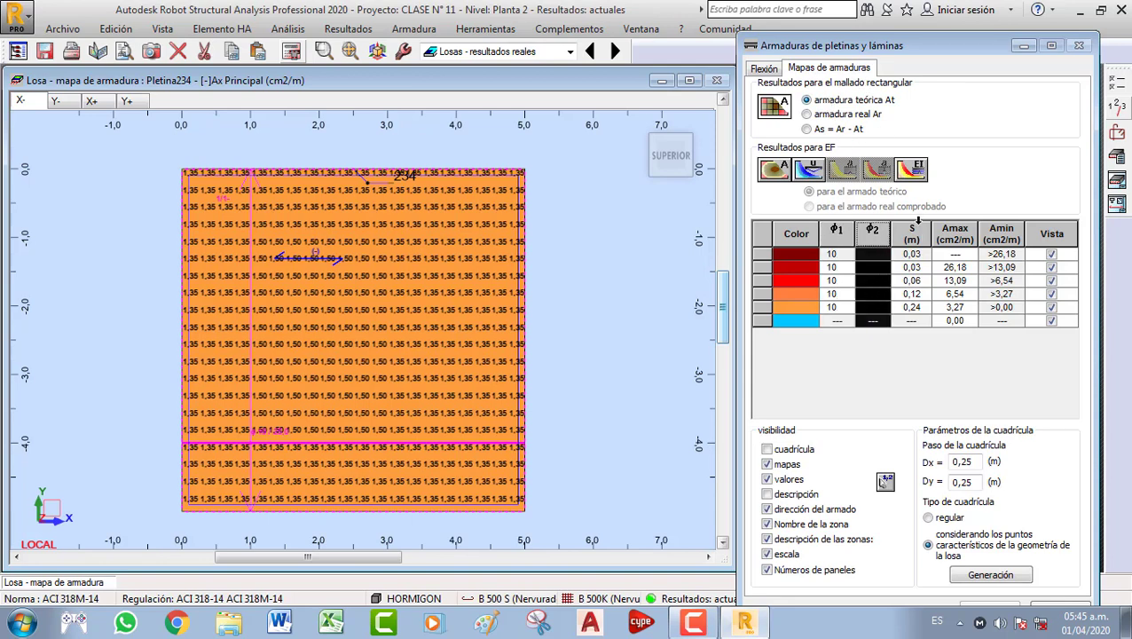
left_click(909, 231)
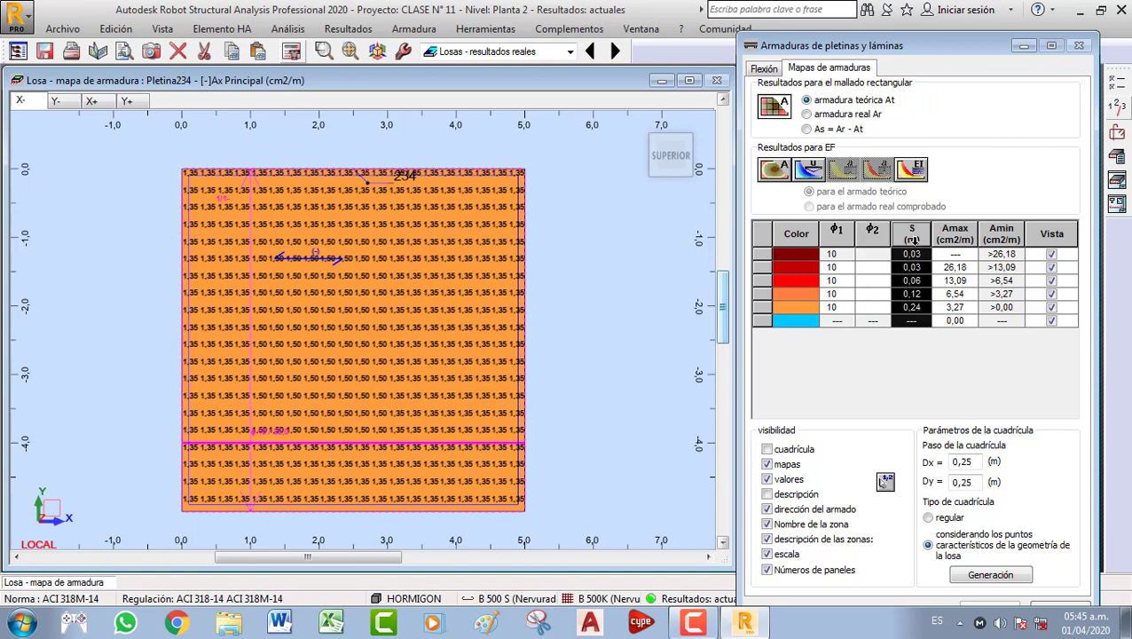
left_click(956, 239)
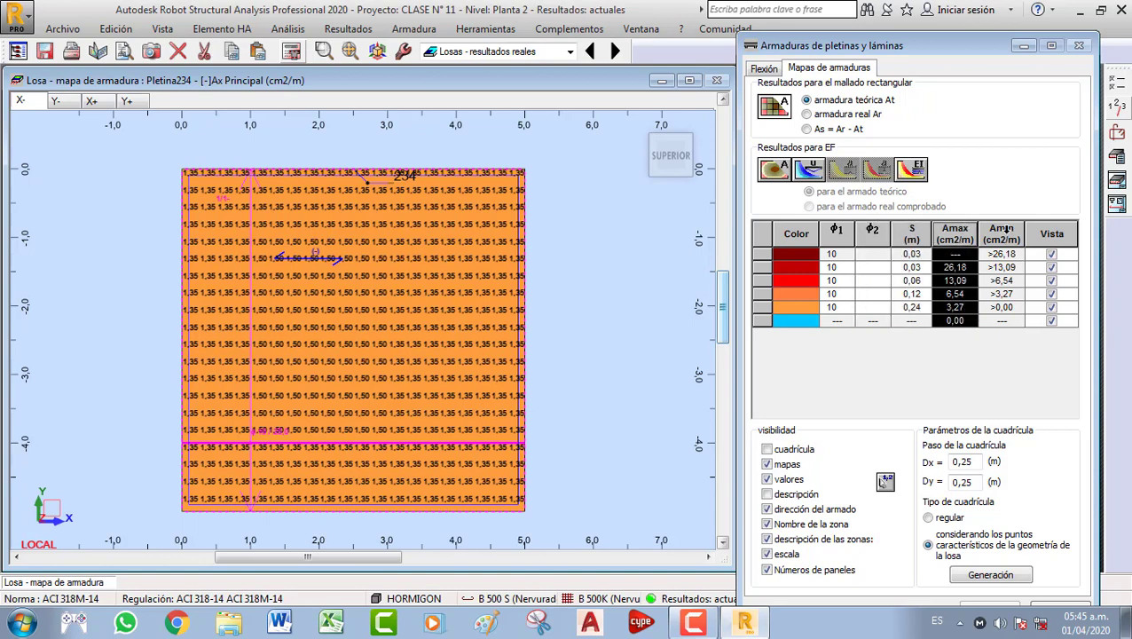
left_click(1004, 232)
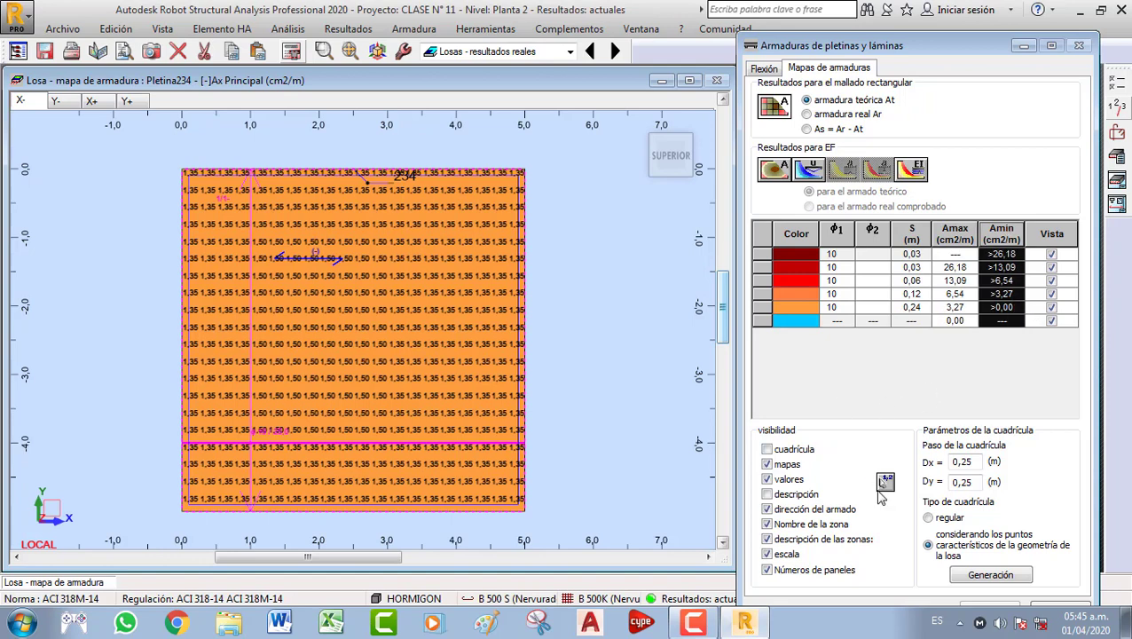
left_click(765, 71)
left_click(804, 73)
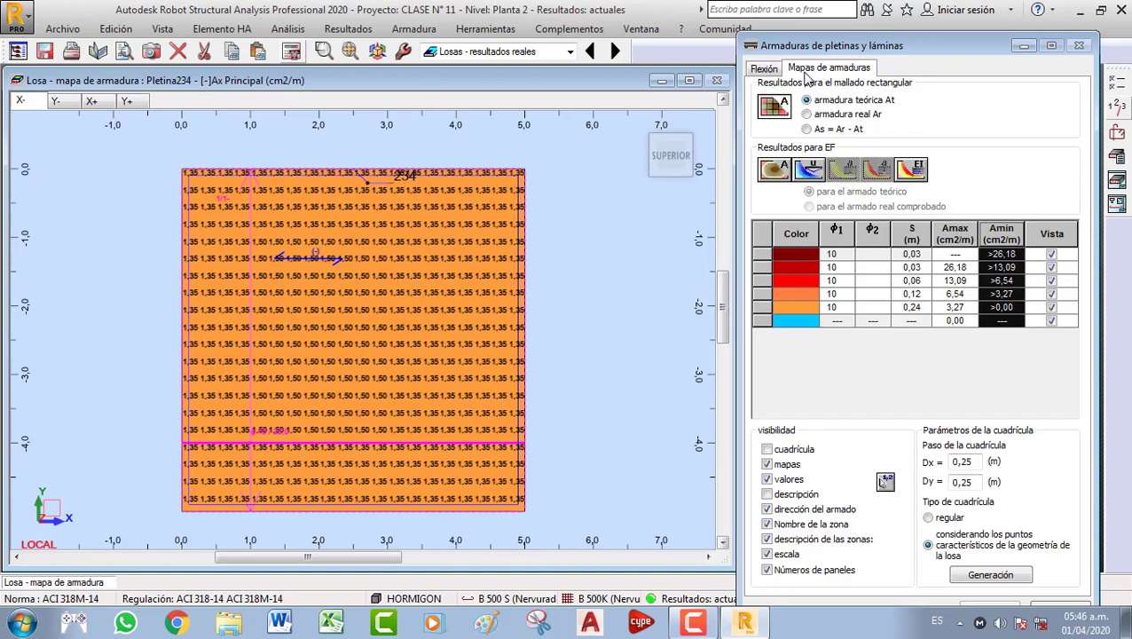
left_click(772, 71)
left_click(804, 71)
left_click(770, 71)
left_click(804, 71)
left_click(774, 73)
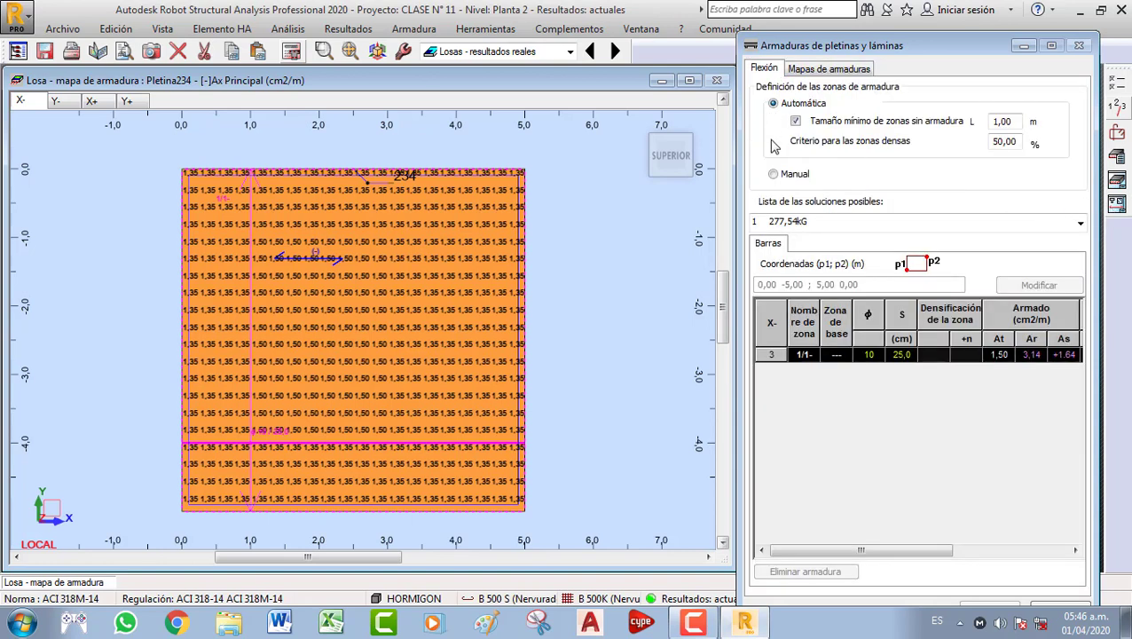
Switch the workspace layout to Losas - armaduras for reinforced concrete design
left_click(569, 53)
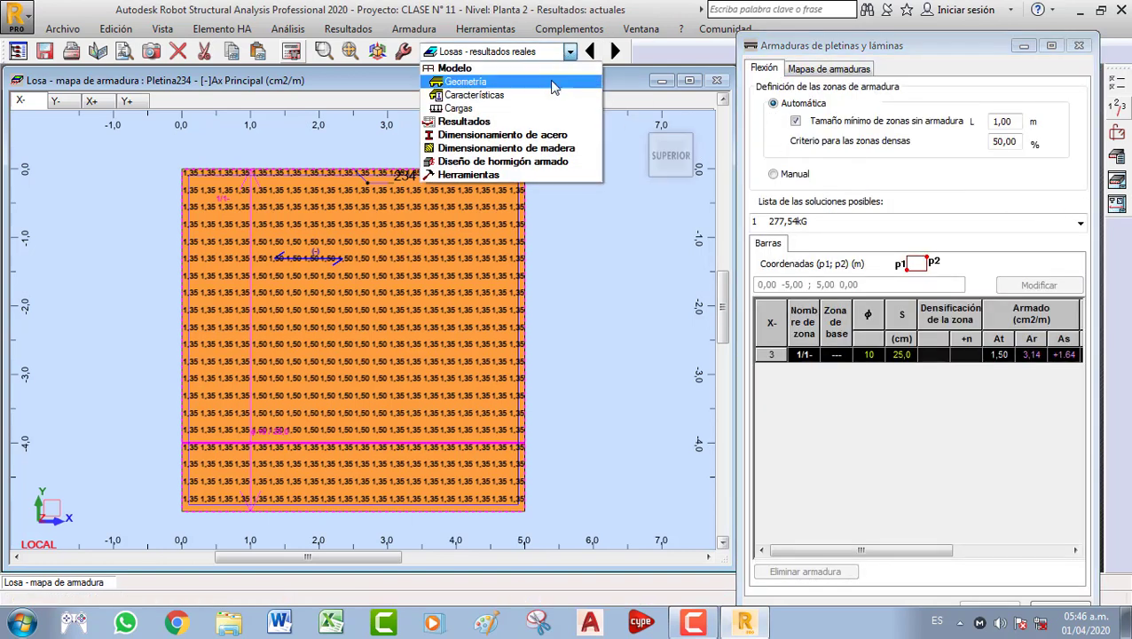
left_click(568, 50)
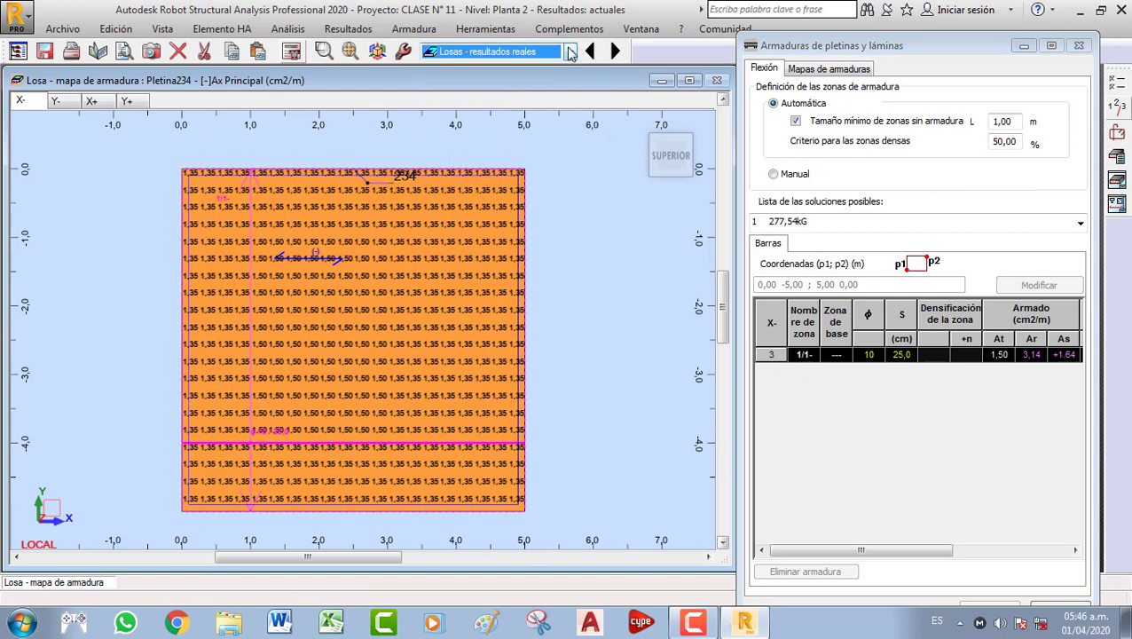
left_click(569, 50)
left_click(501, 162)
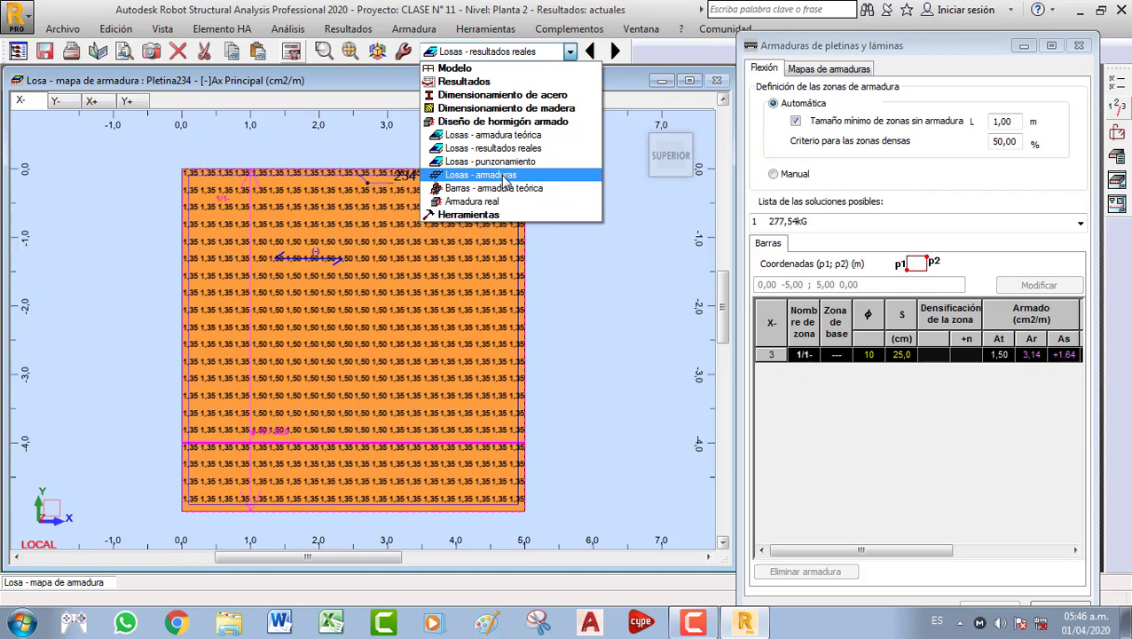
left_click(505, 181)
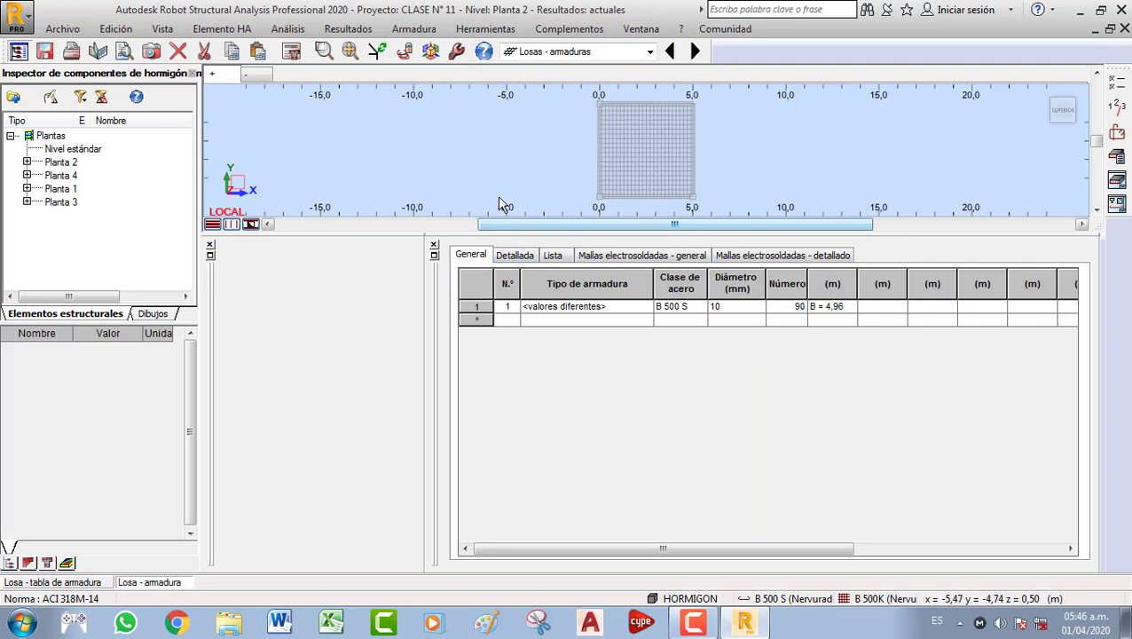
Enlarge the slab drawing area and examine the generated reinforcement bars in 3D
left_click_drag(492, 234, 502, 323)
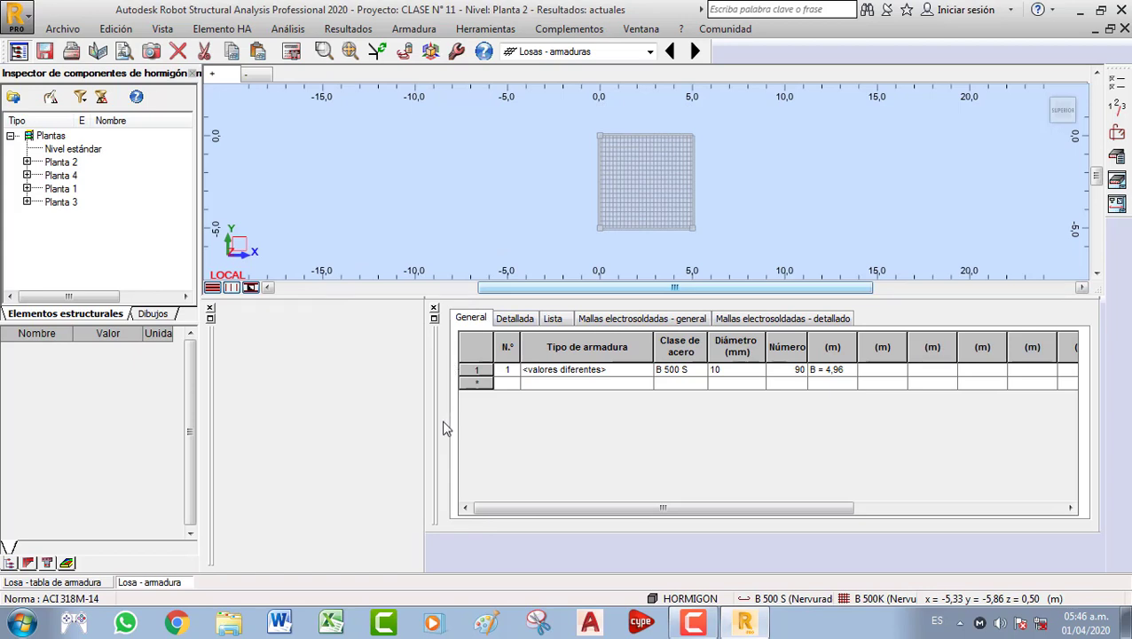
left_click_drag(438, 403, 441, 435)
scroll(553, 223, "up", 1)
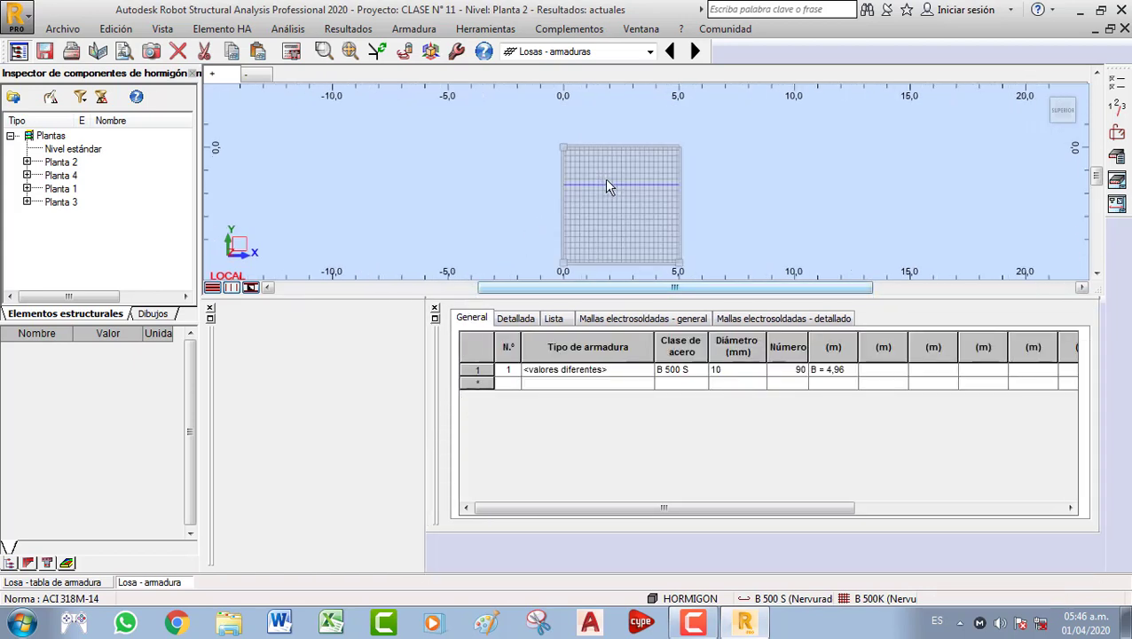
scroll(609, 185, "up", 3)
scroll(559, 140, "down", 3)
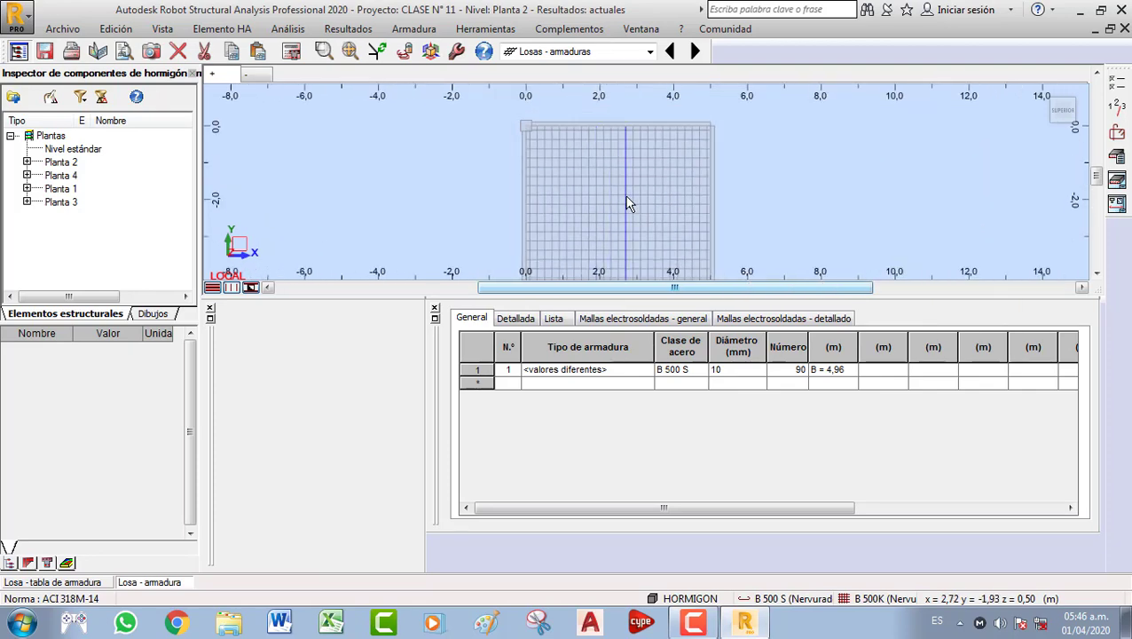
middle_click_drag(626, 204, 582, 180, "shift")
scroll(550, 165, "up", 2)
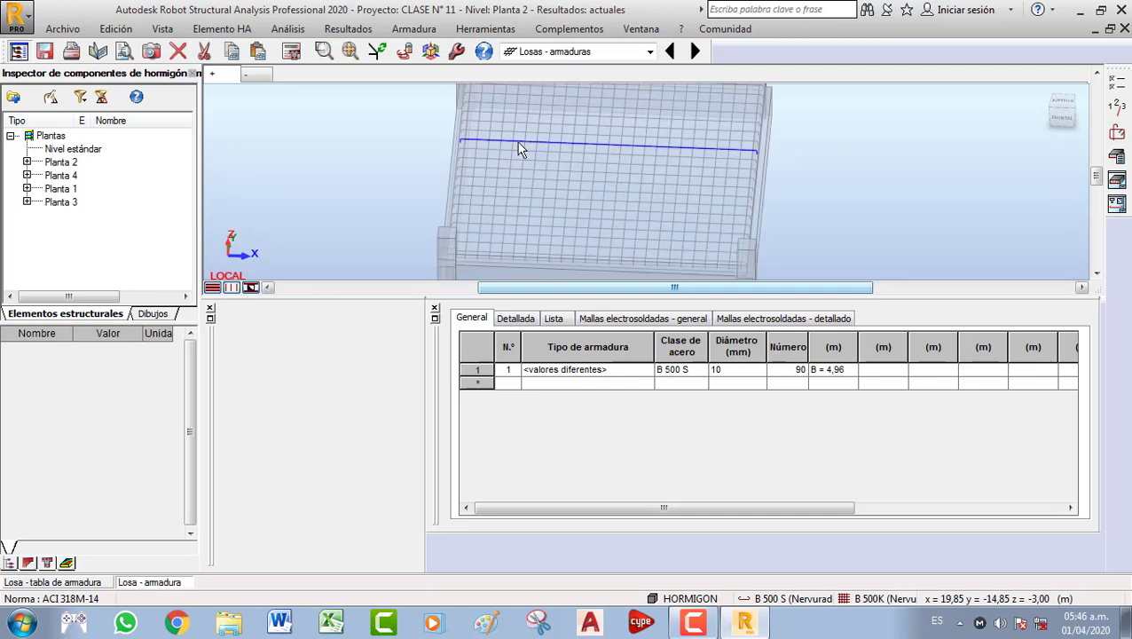
middle_click_drag(518, 142, 551, 183)
scroll(552, 184, "down", 2)
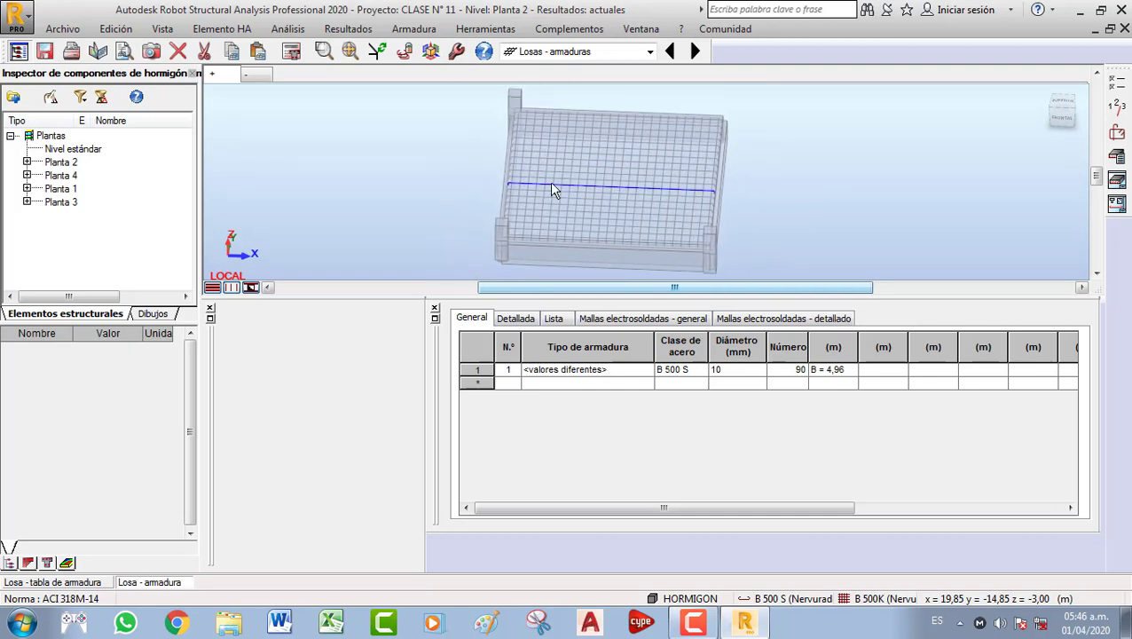
Examine the slab's reinforcement bars and their end hooks in the 3D view
scroll(552, 182, "up", 1)
scroll(535, 151, "down", 1)
middle_click_drag(510, 101, 516, 126)
scroll(523, 116, "up", 5)
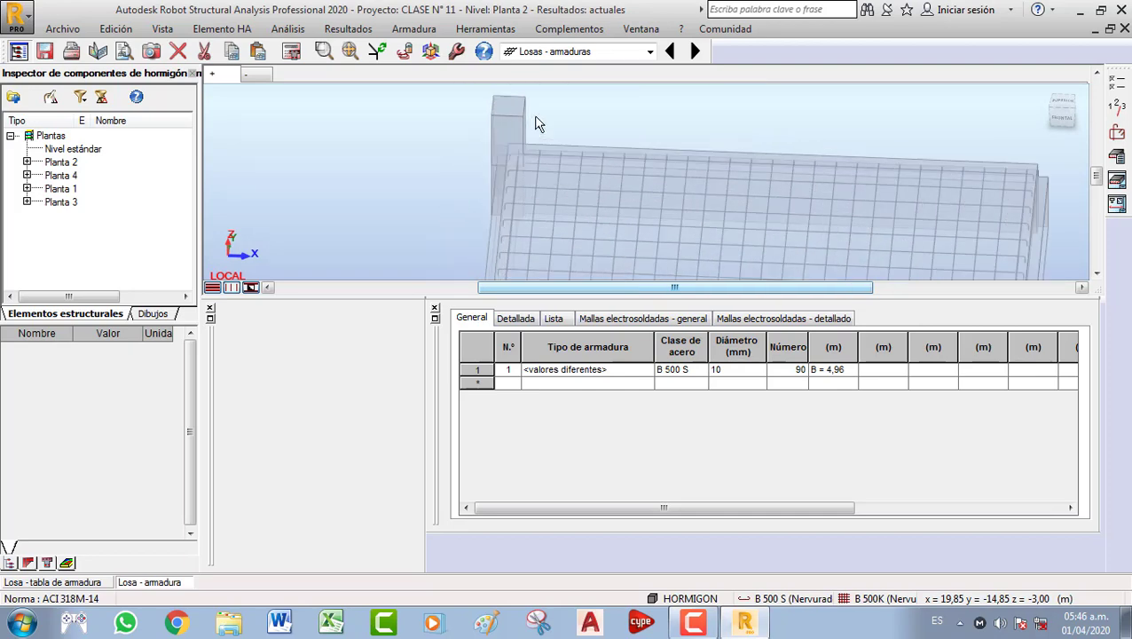
scroll(543, 197, "down", 1)
middle_click_drag(654, 227, 637, 160)
scroll(637, 160, "down", 2)
scroll(599, 181, "down", 2)
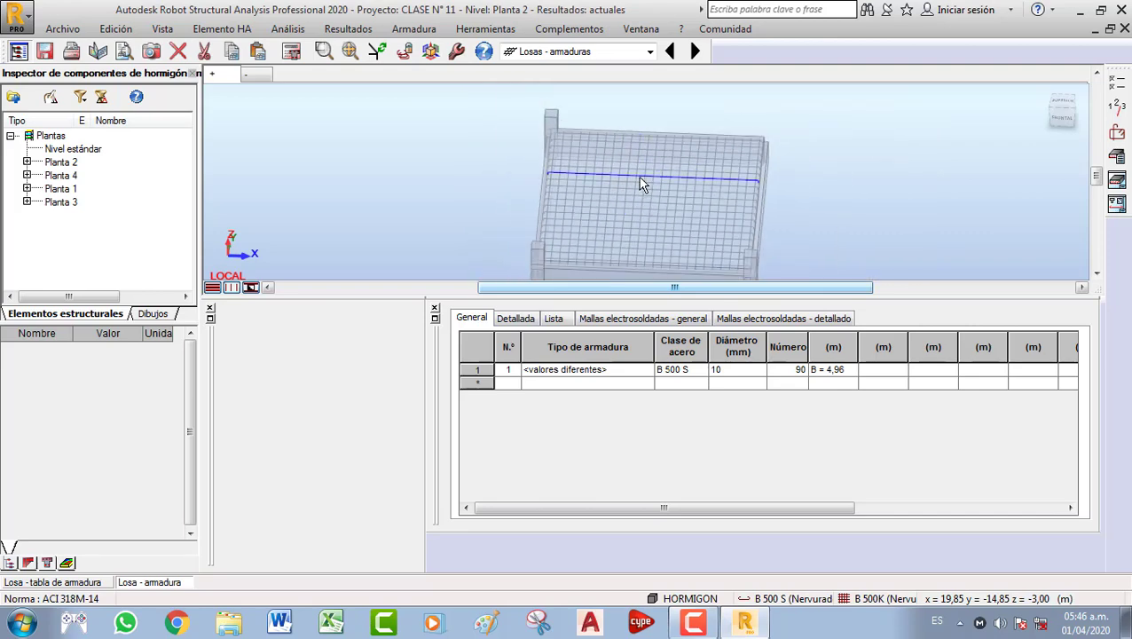
scroll(630, 151, "up", 5)
scroll(550, 202, "down", 1)
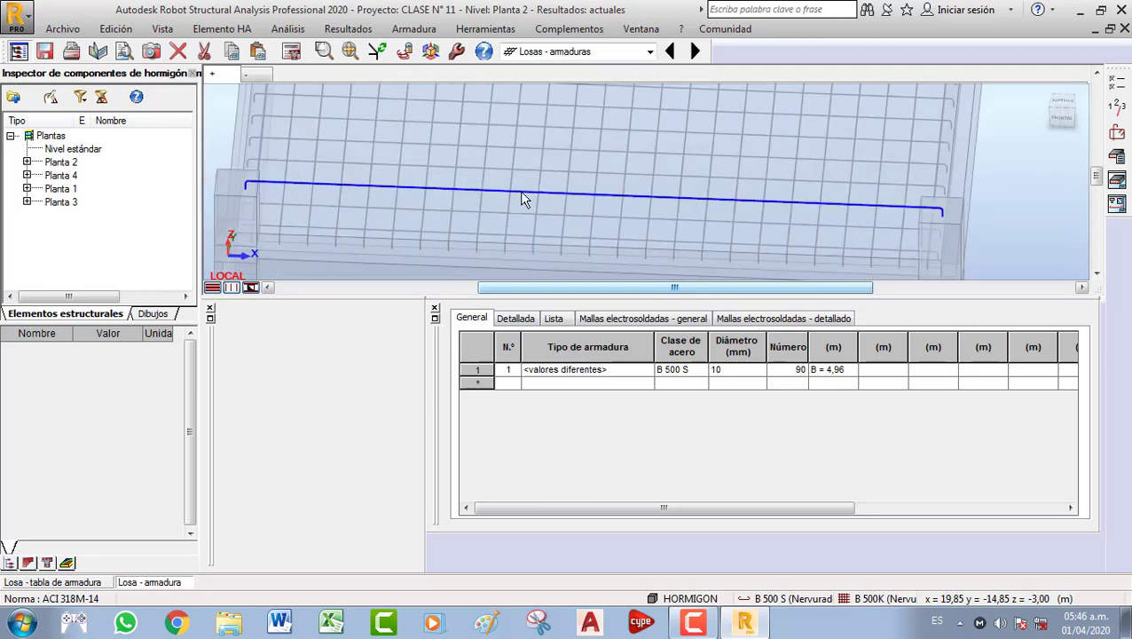
scroll(523, 199, "down", 1)
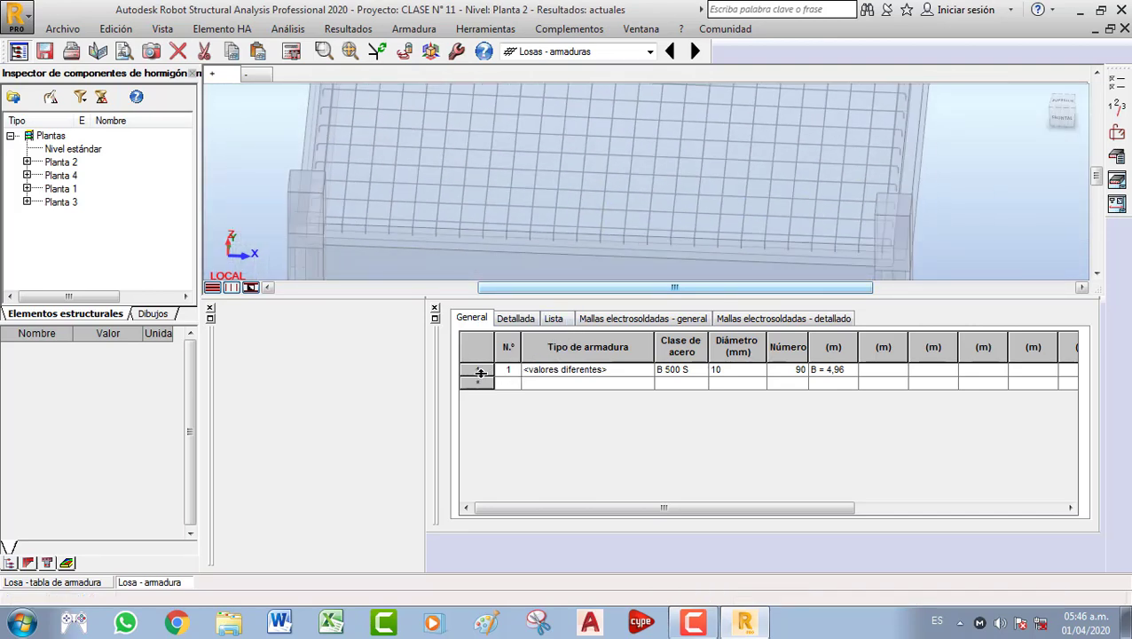
Select the slab's bar group in the general reinforcement table and set its left-end hook length to 0,15 m
left_click(480, 372)
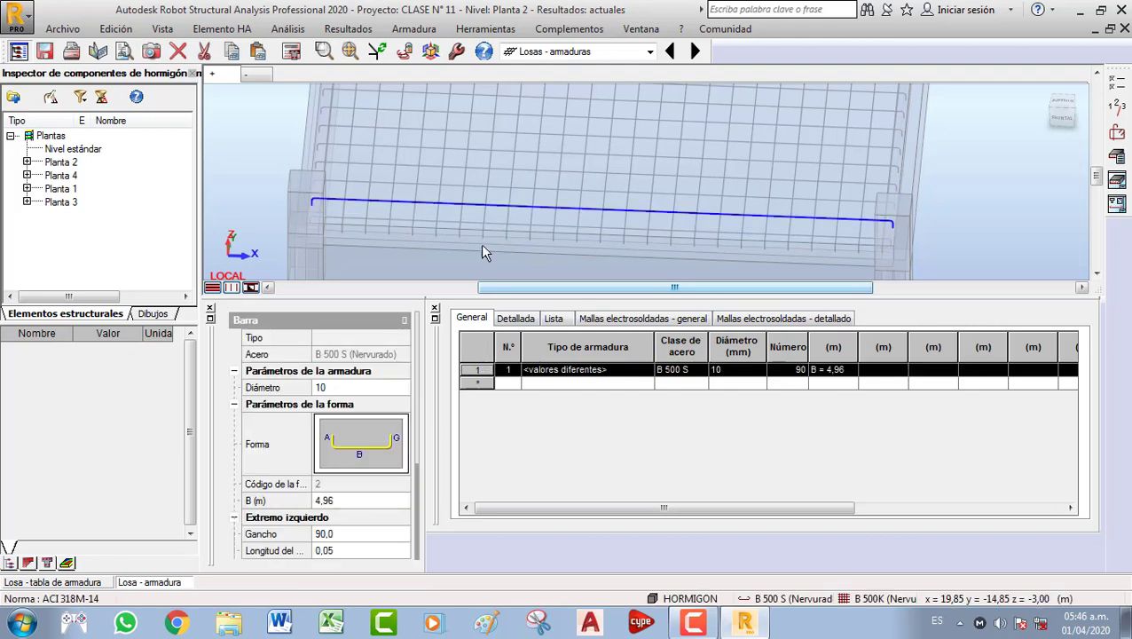
left_click(506, 170)
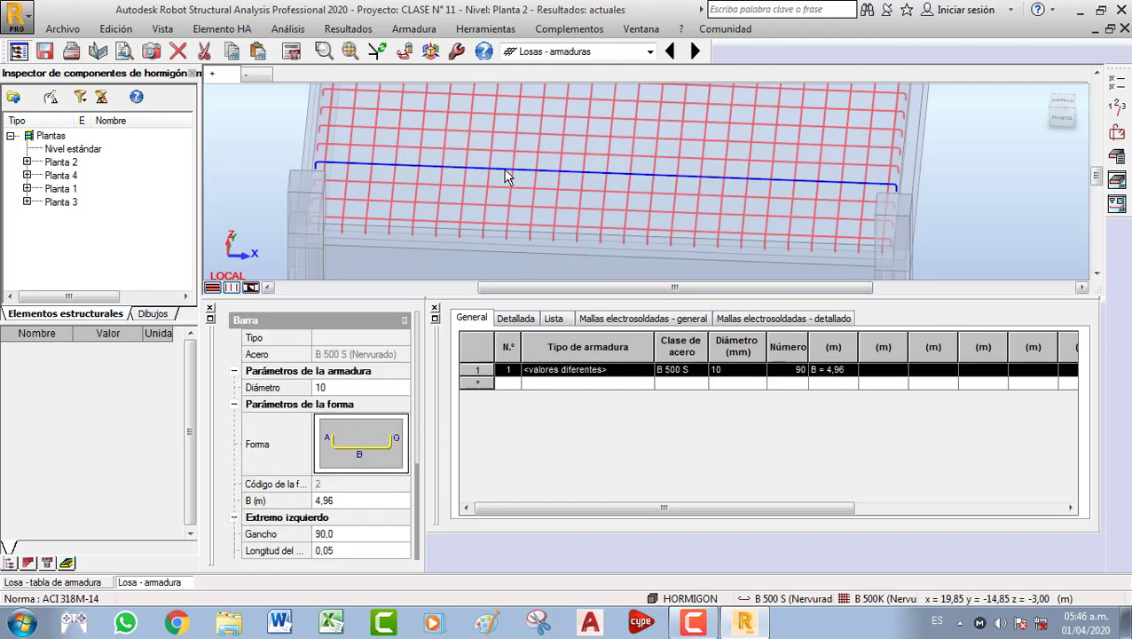
scroll(509, 170, "down", 2)
middle_click_drag(492, 169, 480, 276)
middle_click_drag(487, 102, 505, 238)
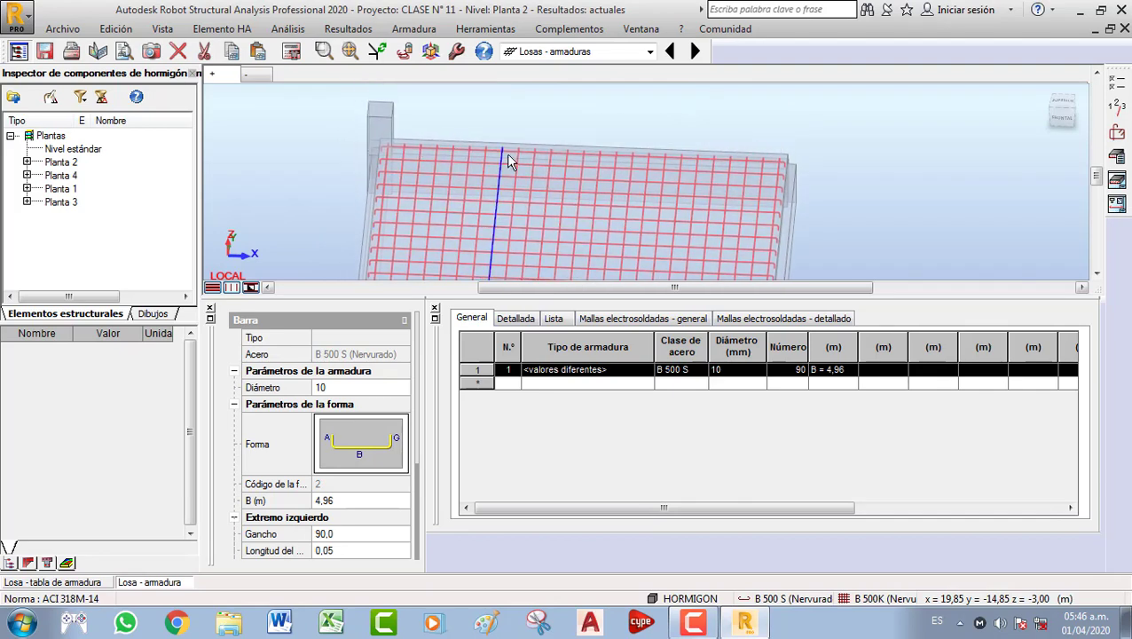
middle_click_drag(489, 178, 512, 102)
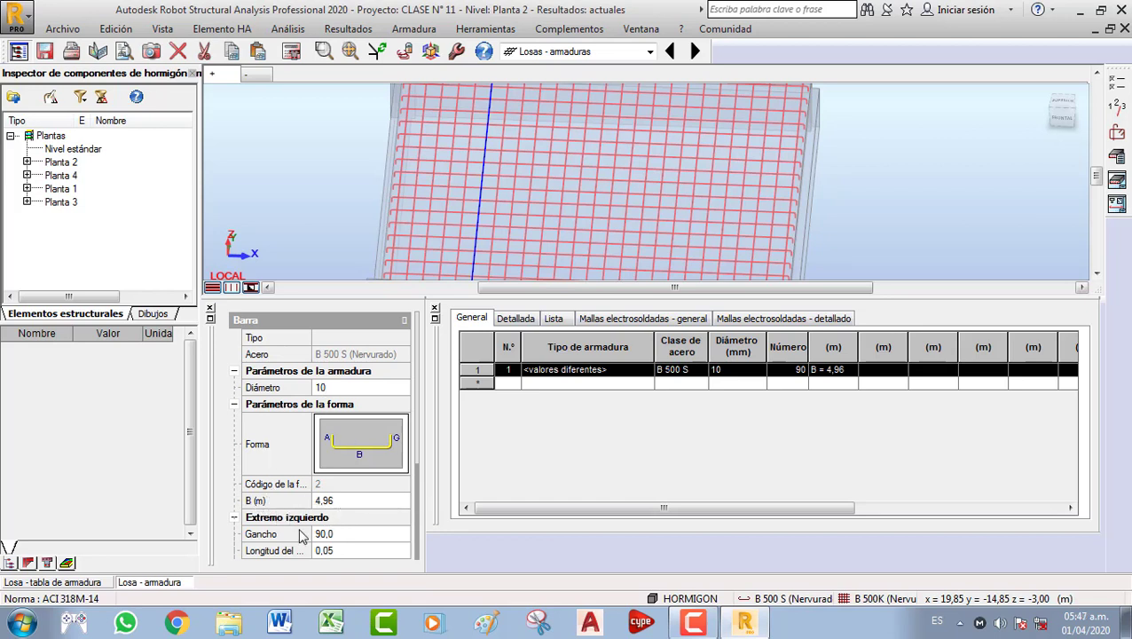
left_click(344, 550)
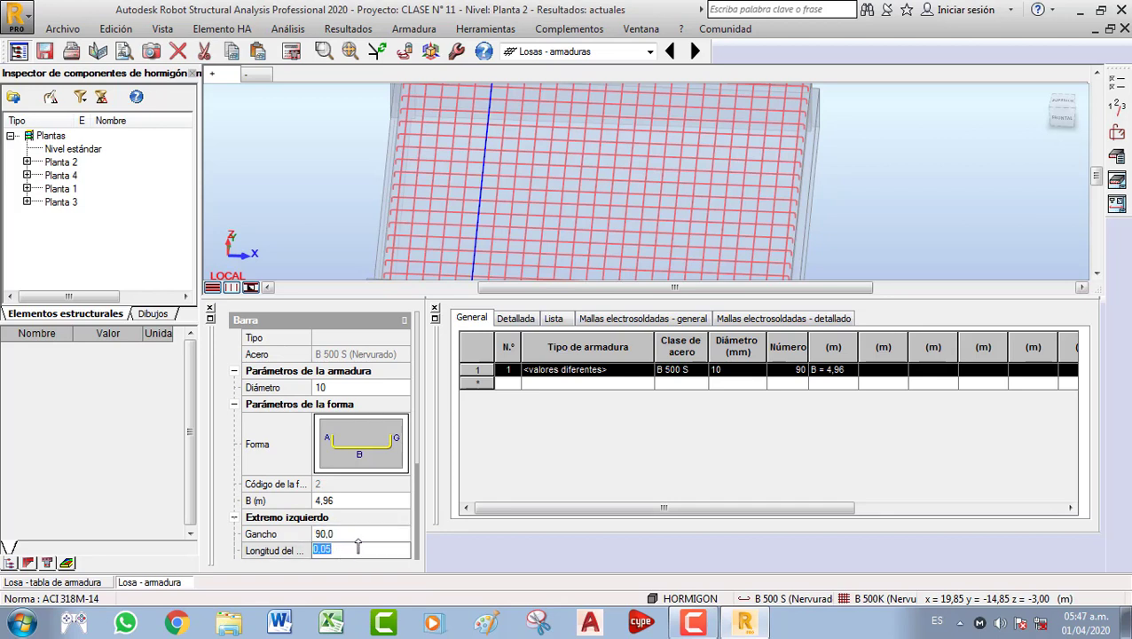
type("0.15")
key("Return")
Set the right-end hook length of the selected slab bars to 0,15 m
scroll(357, 539, "down", 5)
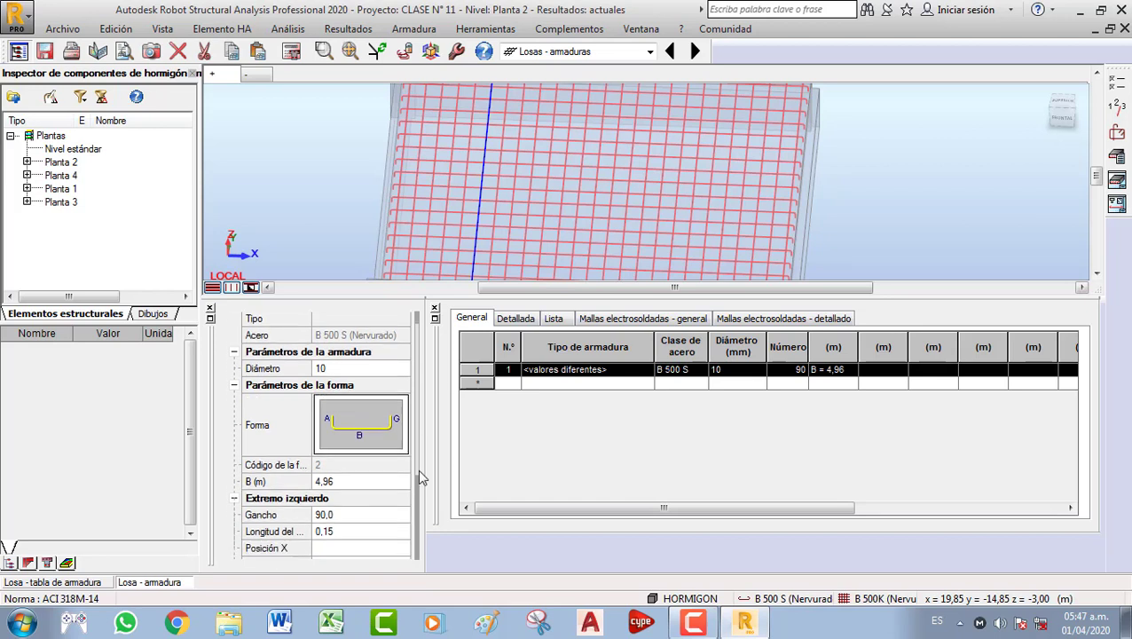
left_click(357, 538)
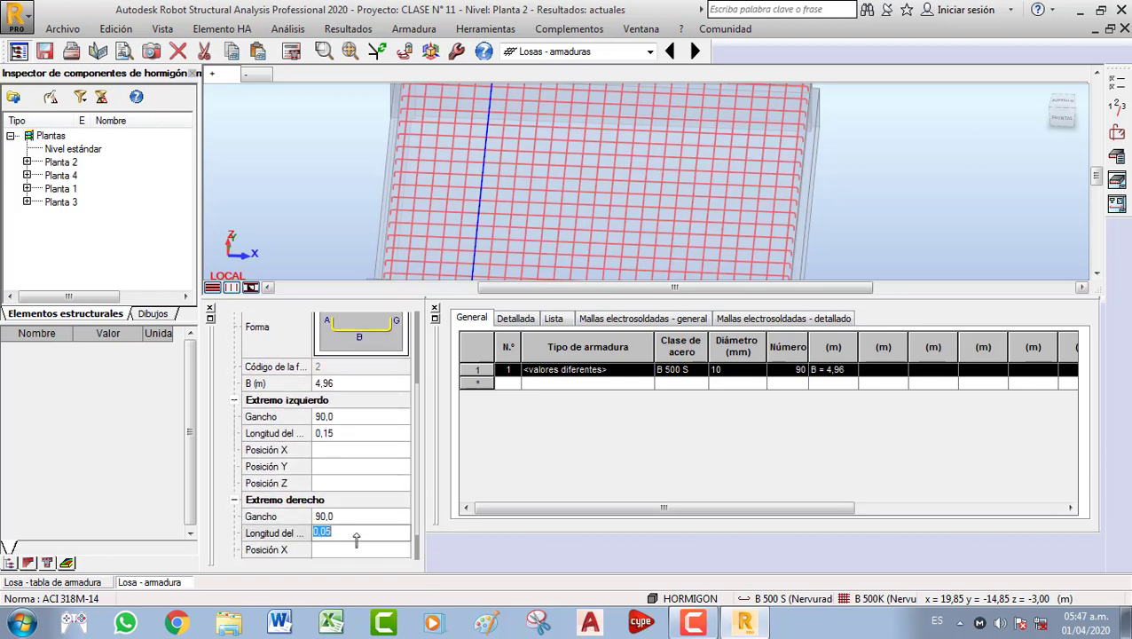
type("0")
left_click(364, 433)
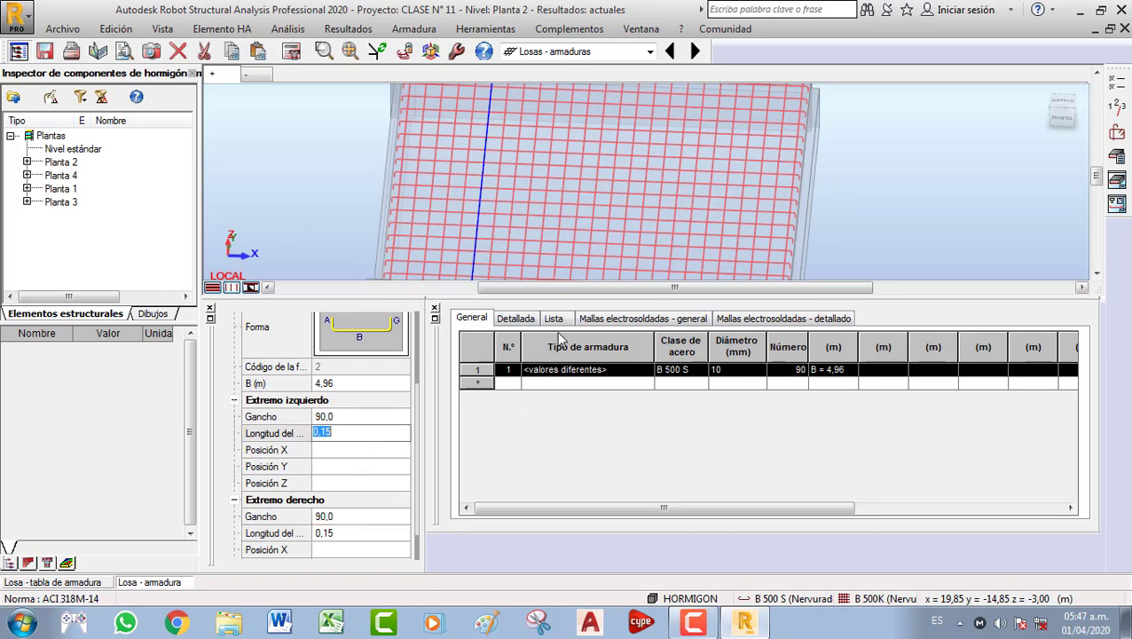
Inspect the lengthened hooks along the slab edges and the whole bar mesh in 3D
middle_click_drag(558, 201, 581, 216)
scroll(450, 197, "up", 4)
middle_click_drag(490, 190, 523, 74)
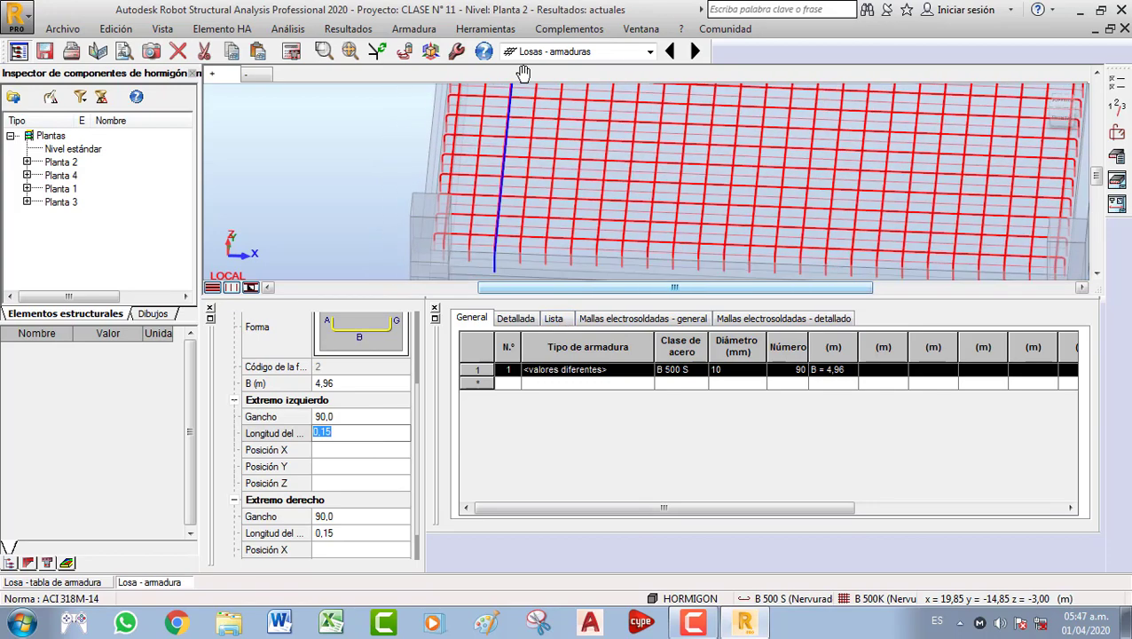
scroll(513, 169, "up", 4)
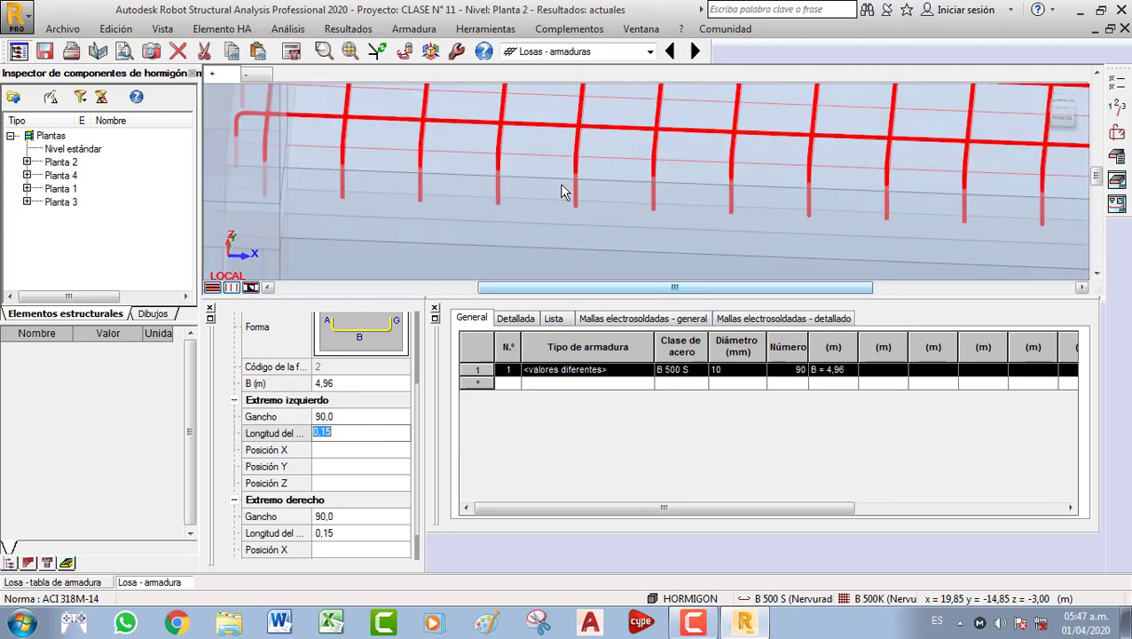
scroll(526, 192, "down", 4)
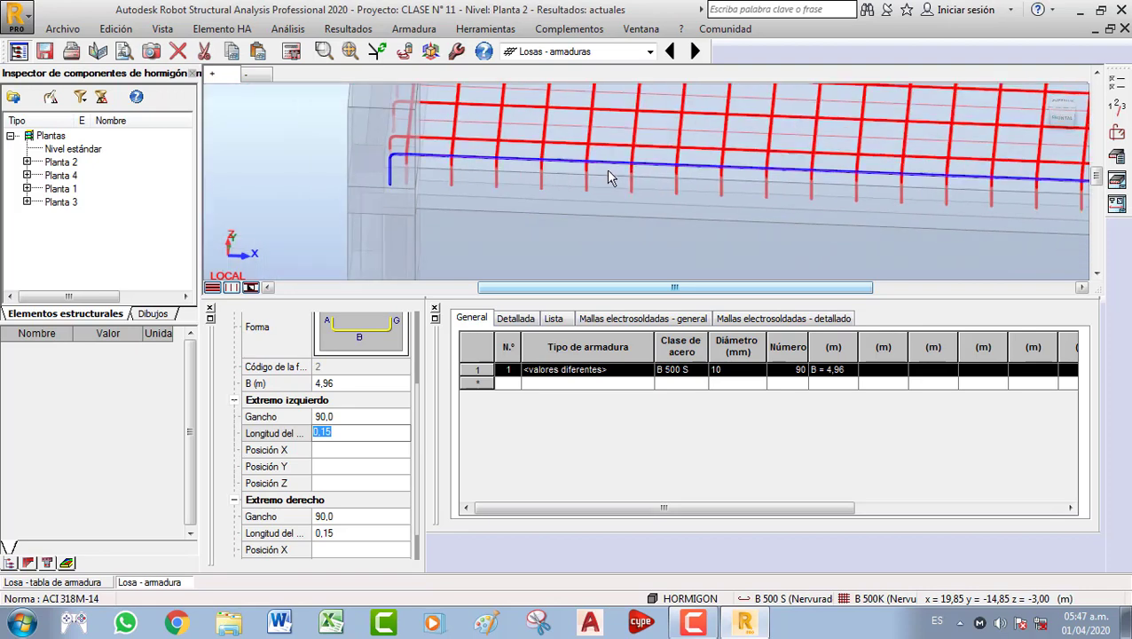
middle_click_drag(606, 168, 583, 306)
scroll(603, 204, "down", 6)
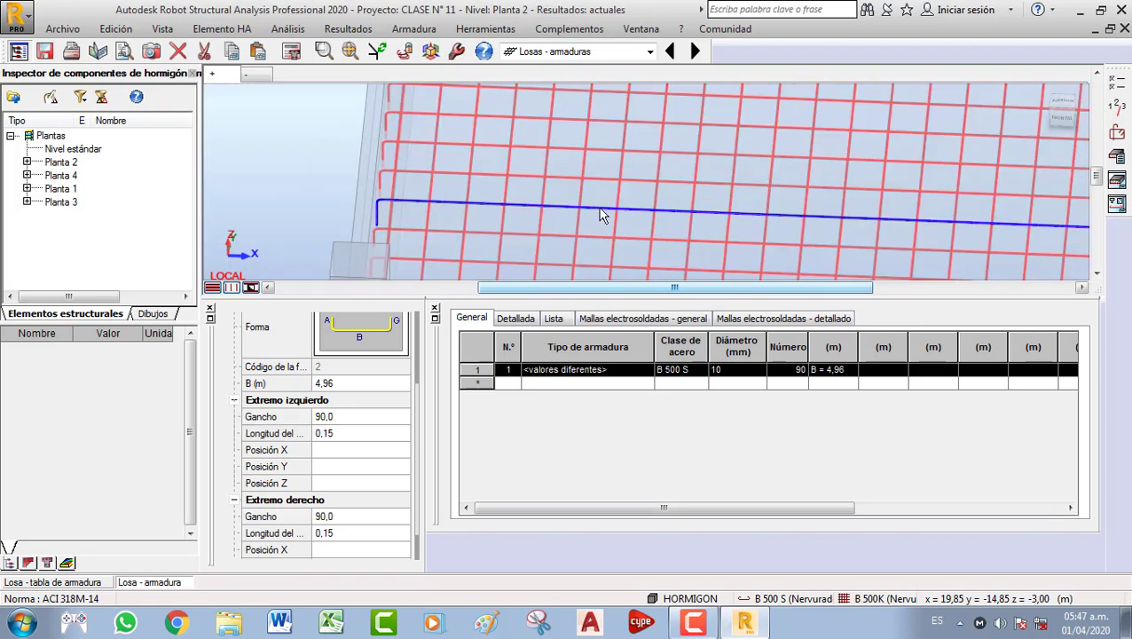
middle_click_drag(741, 171, 669, 119)
scroll(673, 180, "down", 4)
middle_click_drag(668, 175, 664, 218)
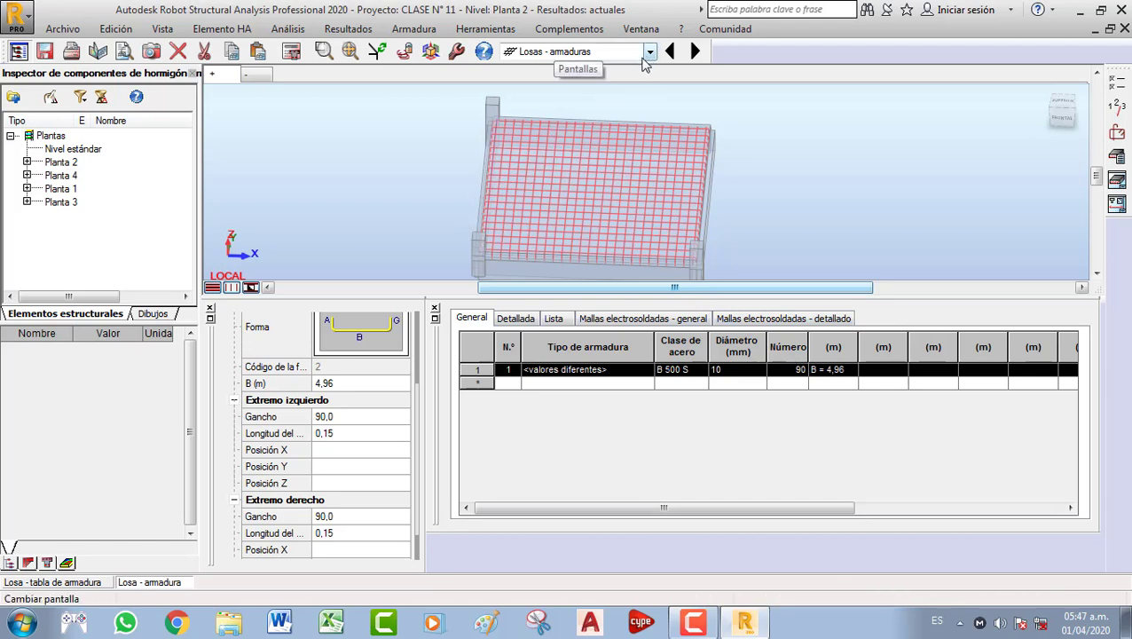
Review the detailed and list reinforcement tables and both welded mesh tables, ending on the reinforcement list
left_click(516, 319)
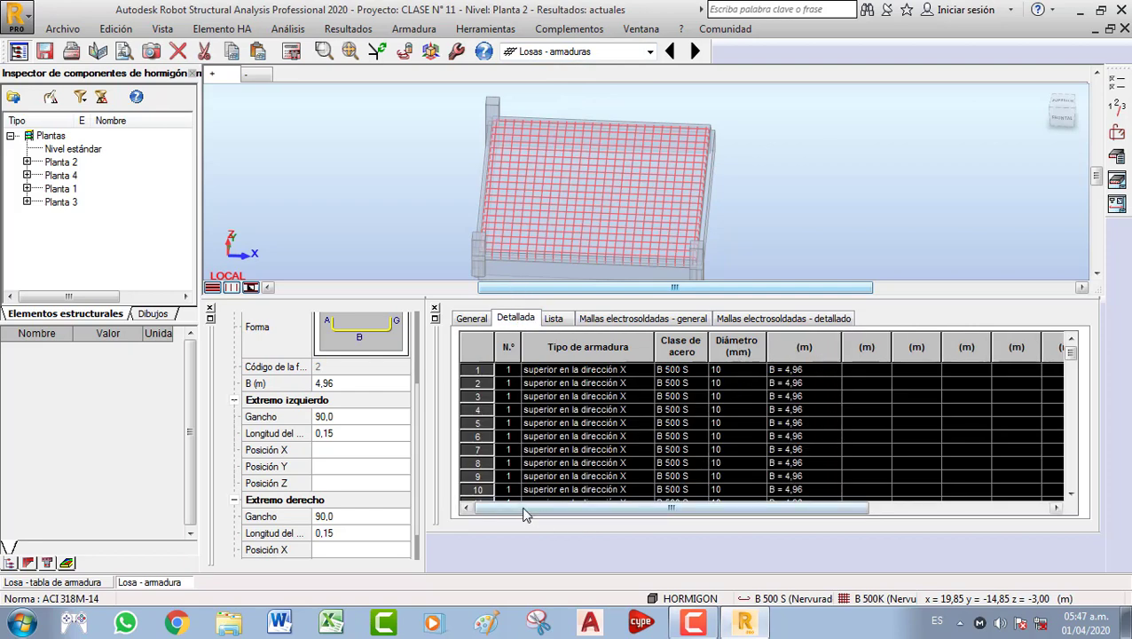
mouse_move(1070, 355)
left_mouse_down()
mouse_move(1075, 467)
mouse_move(1069, 352)
left_mouse_up()
left_click(556, 324)
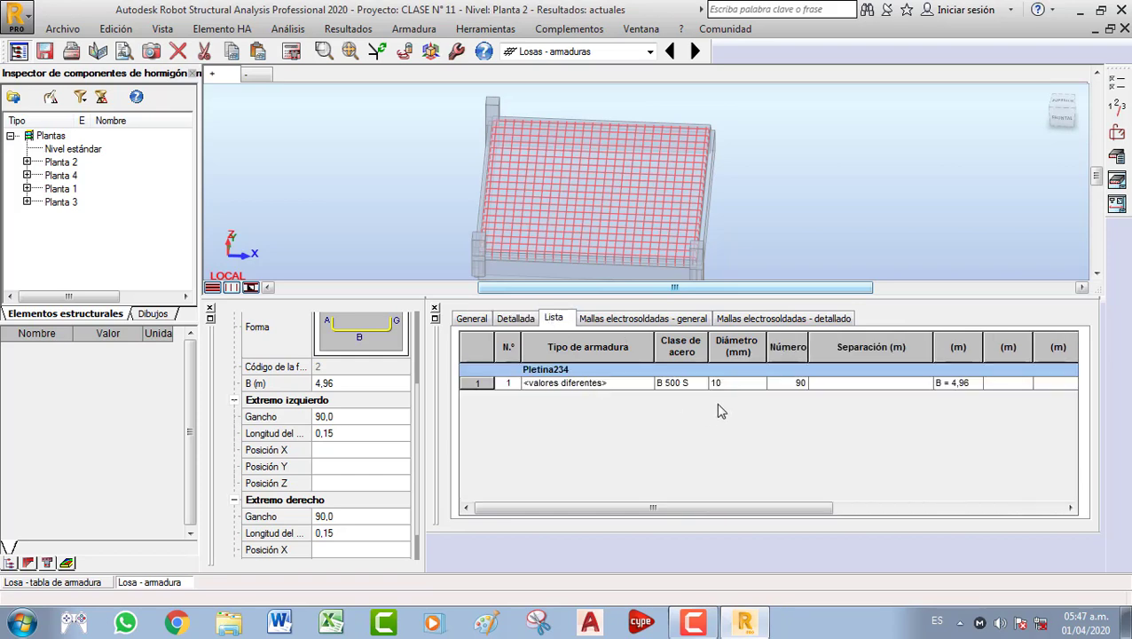
left_click(621, 321)
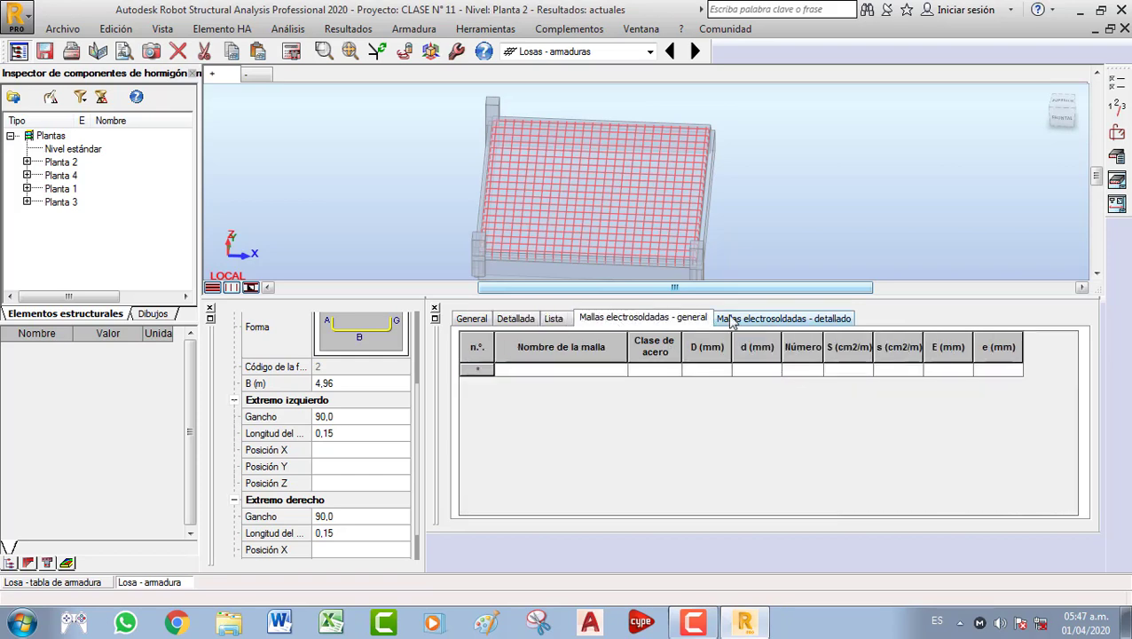
left_click(733, 320)
left_click(555, 321)
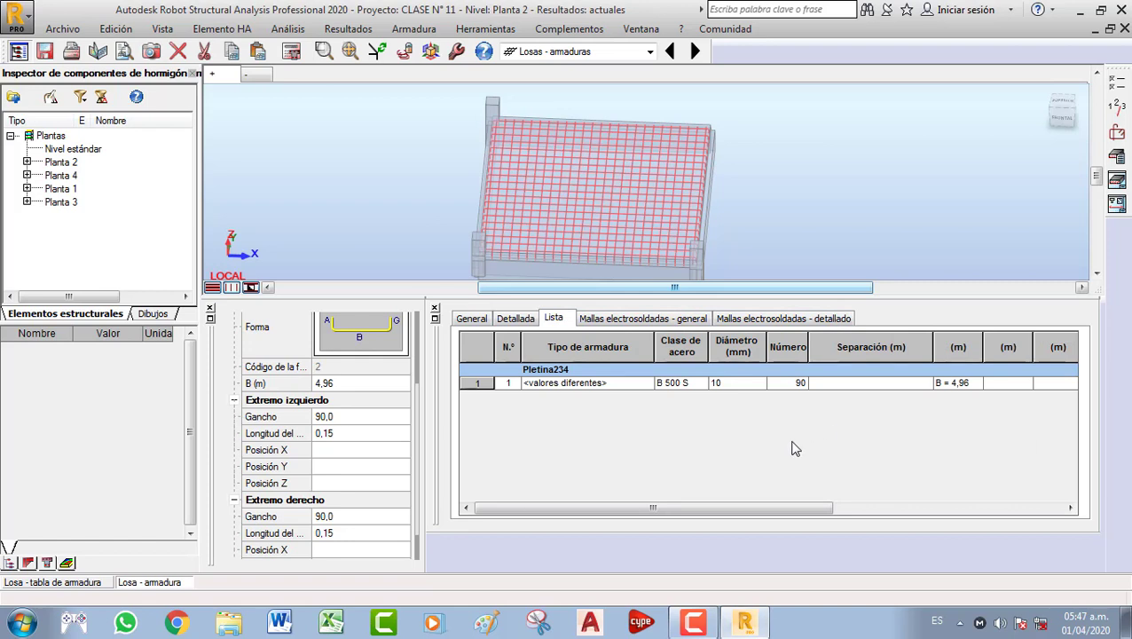
Examine the bars in the upper reinforcement view and the hooks in the lower reinforcement view in 3D
middle_click_drag(671, 187, 675, 165)
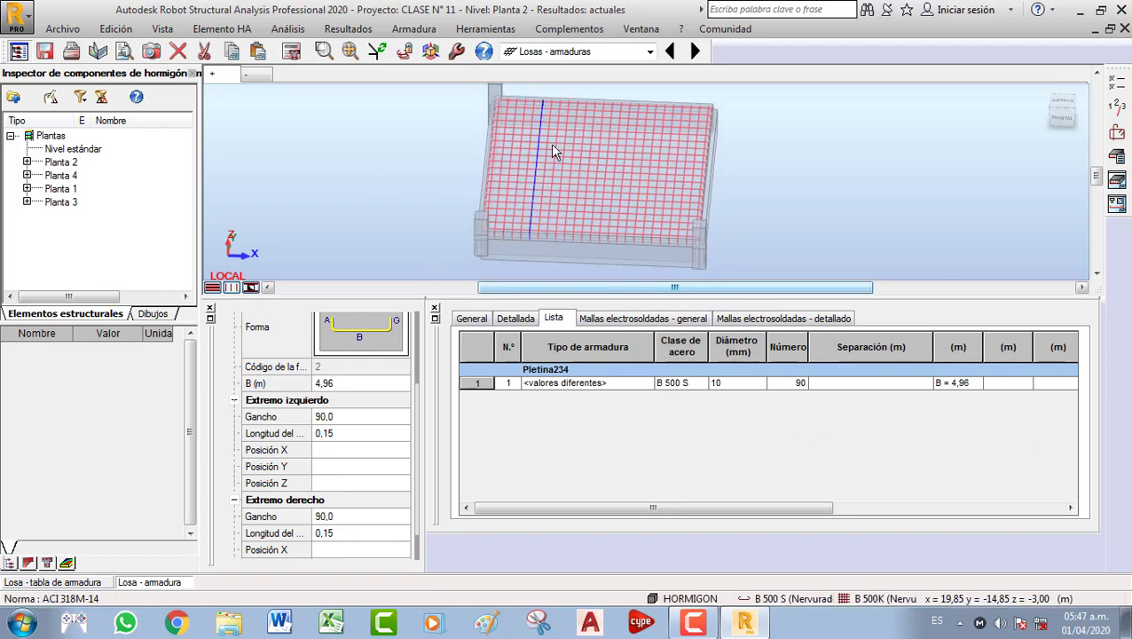
scroll(514, 164, "up", 4)
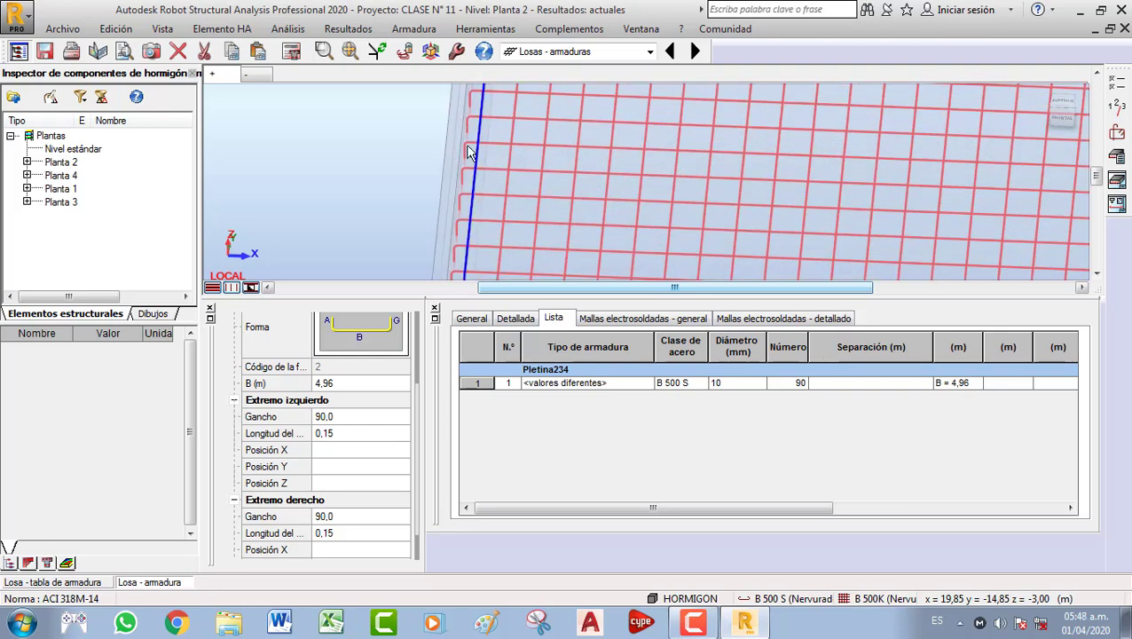
left_click(250, 78)
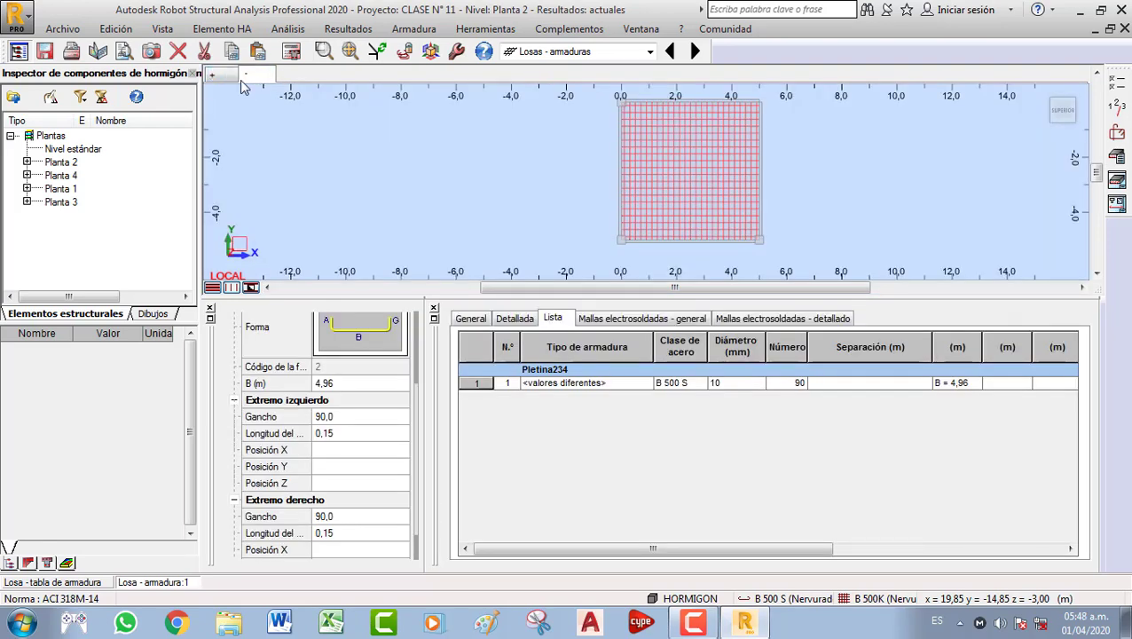
scroll(523, 160, "down", 1)
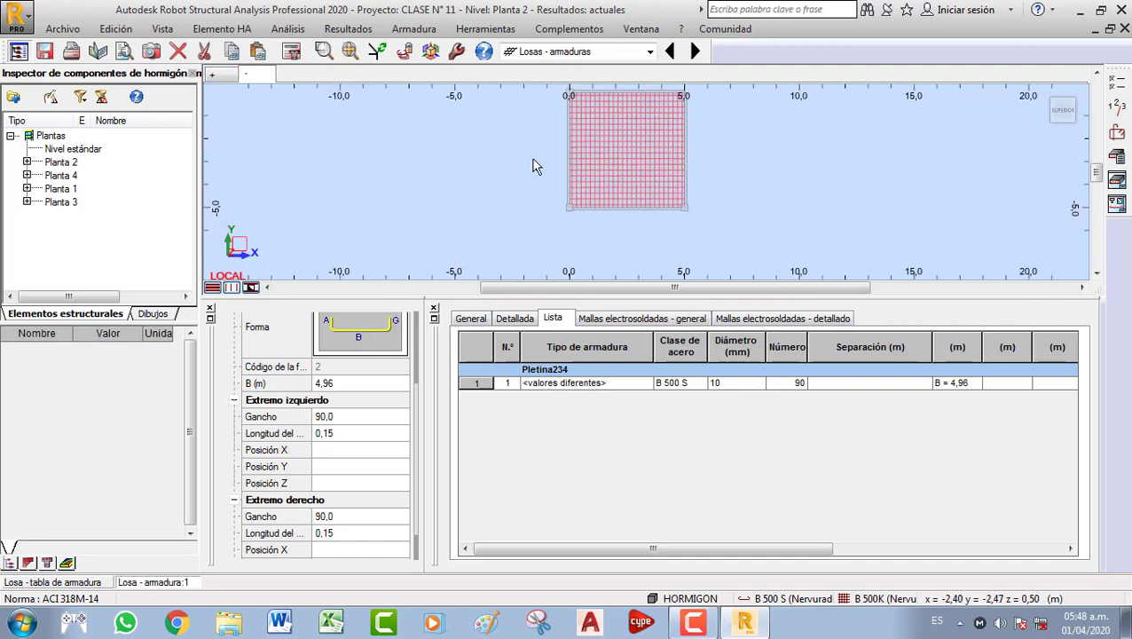
scroll(632, 177, "up", 2)
scroll(633, 178, "down", 1)
mouse_move(643, 218)
middle_mouse_down("shift")
mouse_move(642, 230)
mouse_move(673, 159)
mouse_move(655, 231)
middle_mouse_up("shift")
scroll(655, 232, "up", 5)
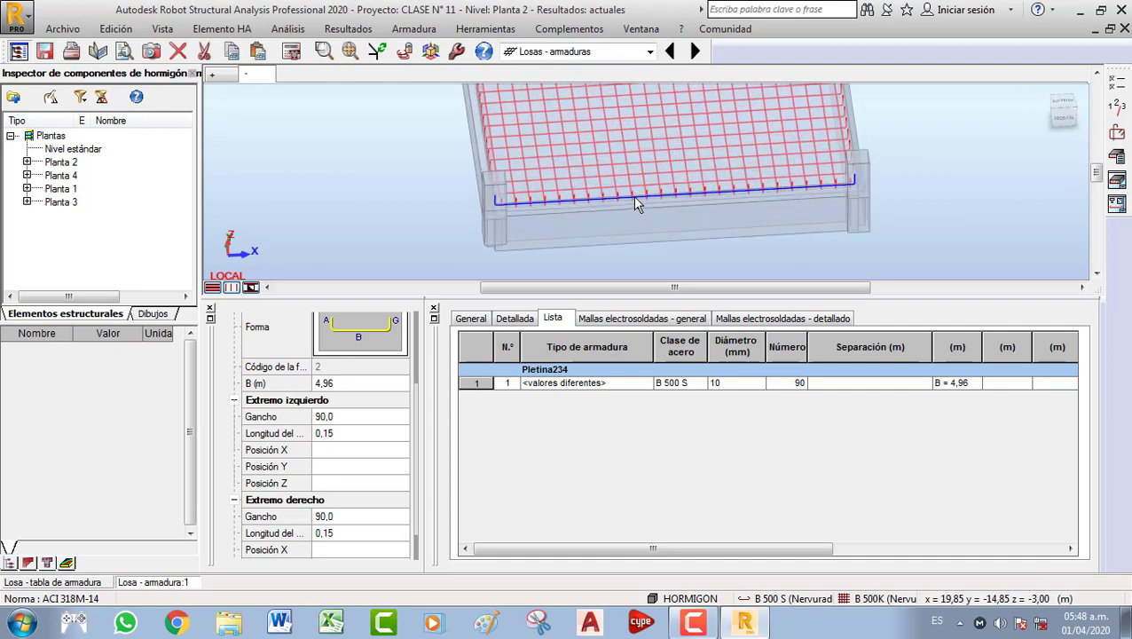
scroll(577, 209, "up", 2)
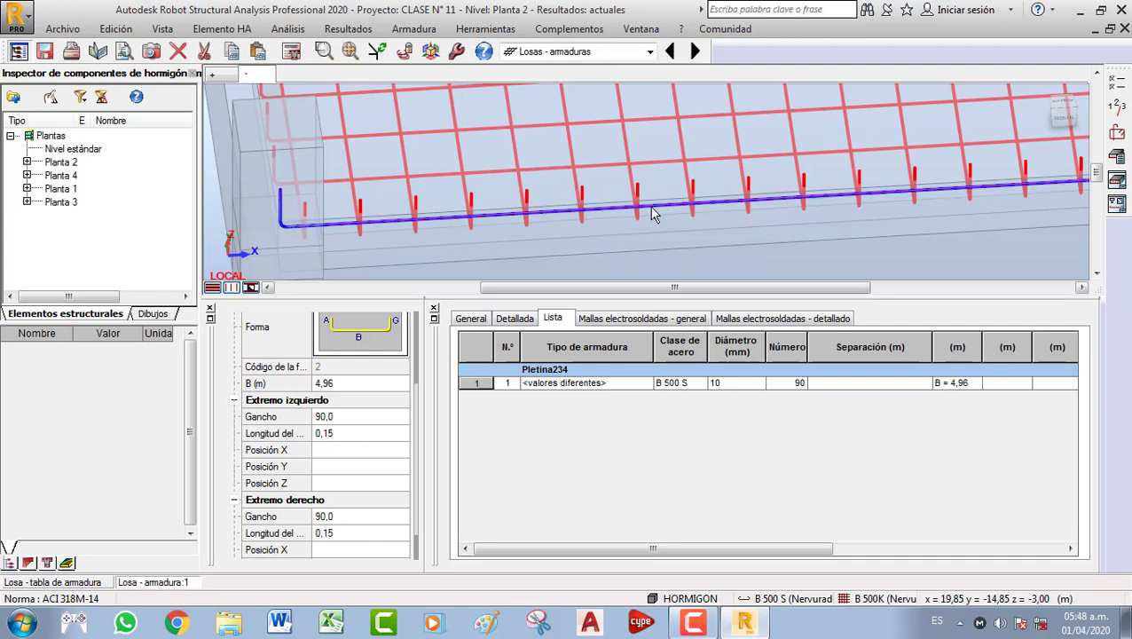
Clear the bar selection and return to the upper reinforcement view
left_click(726, 242)
middle_click_drag(652, 206, 570, 317)
scroll(626, 232, "down", 3)
scroll(593, 212, "down", 3)
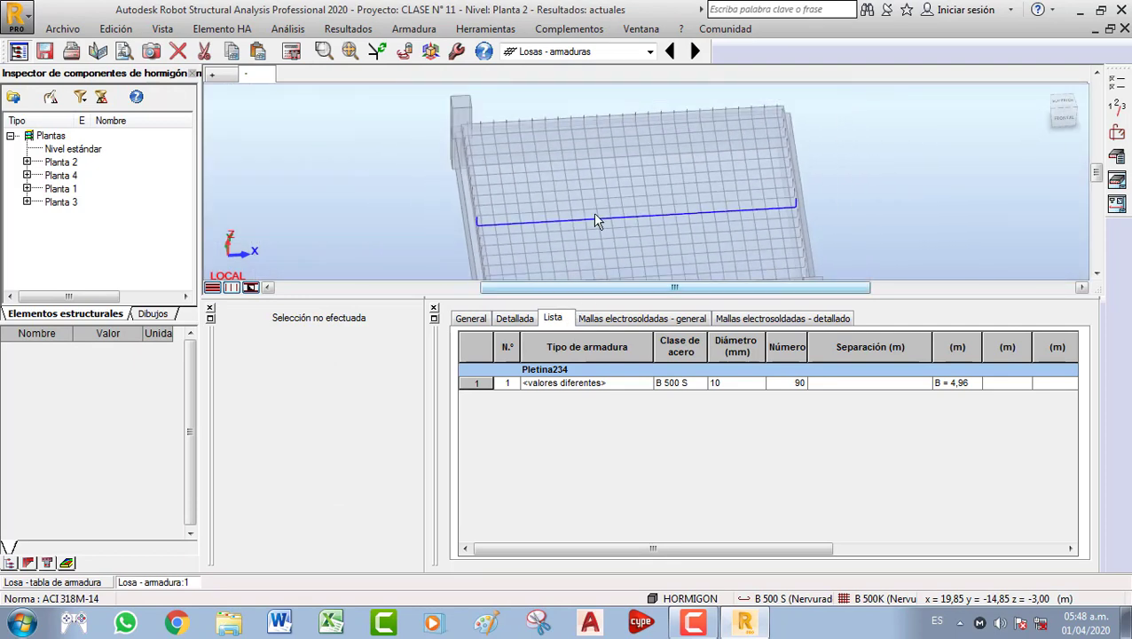
left_click(222, 75)
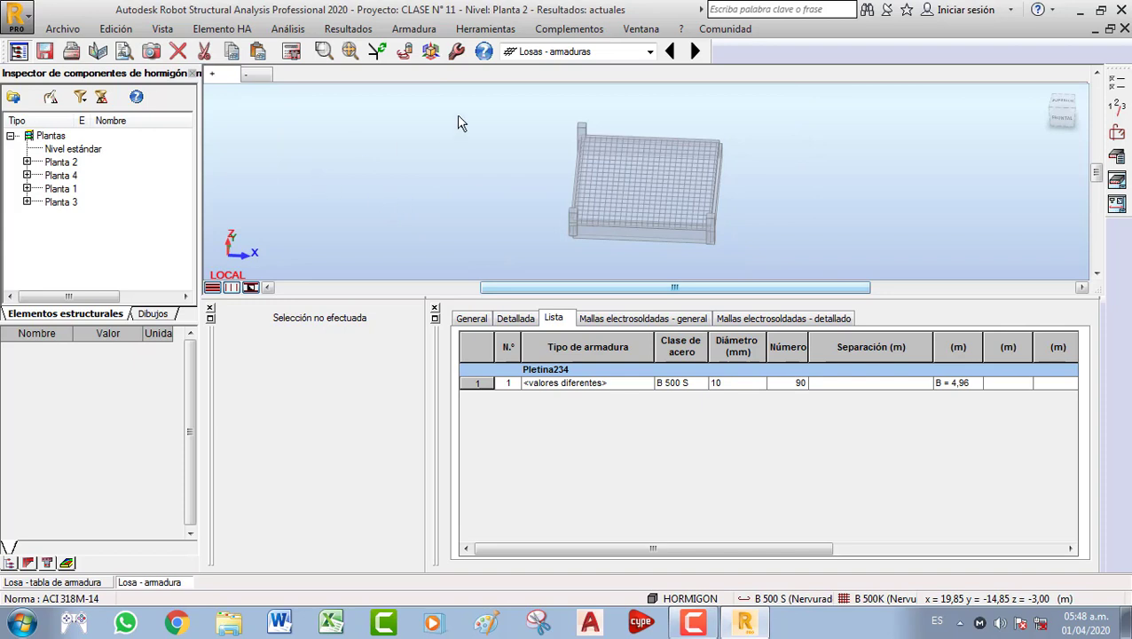
Generate the slab's calculation note with all sections and the detailed material specification, and maximize the report
left_click(1117, 159)
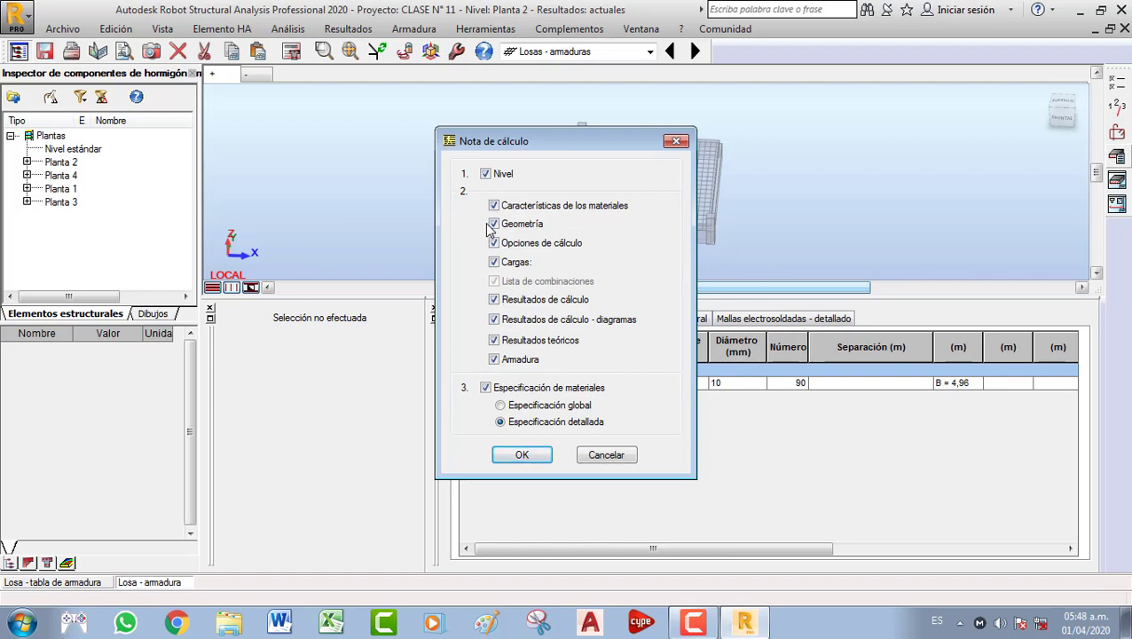
left_click(523, 456)
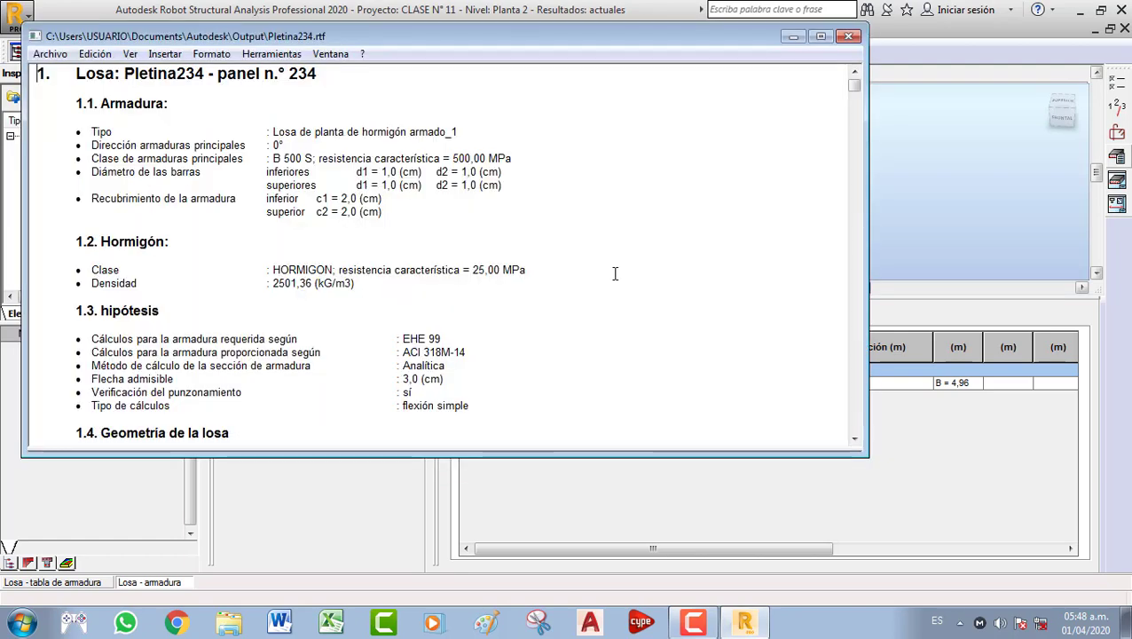
left_click(820, 38)
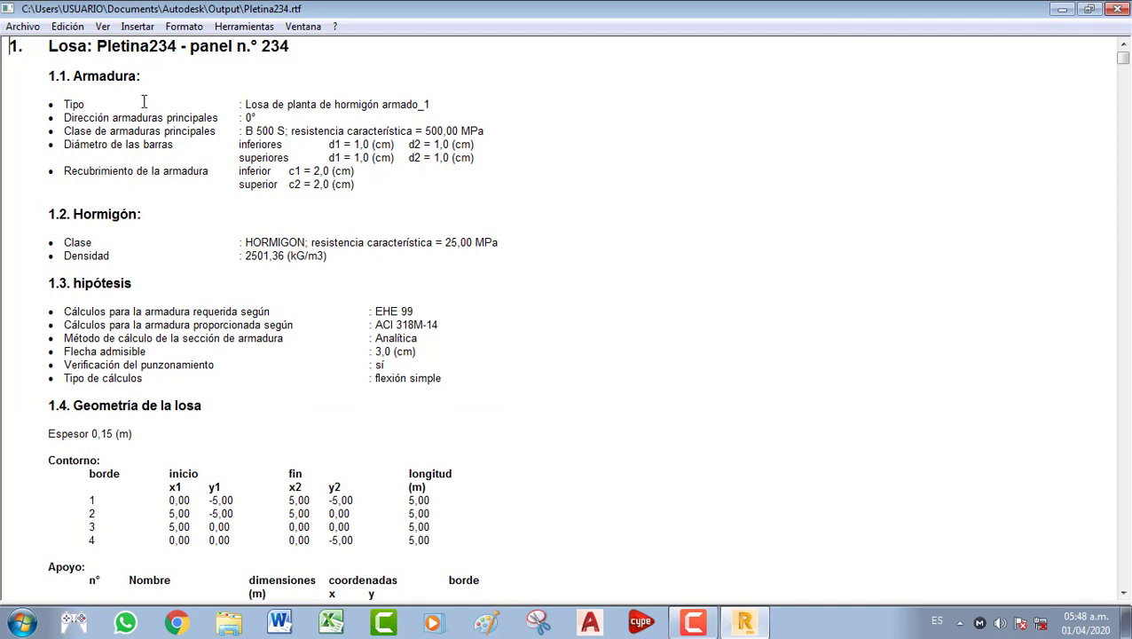
Read the note's Armadura section, covering type, main direction, steel class, bar diameters and cover
left_click_drag(68, 103, 85, 104)
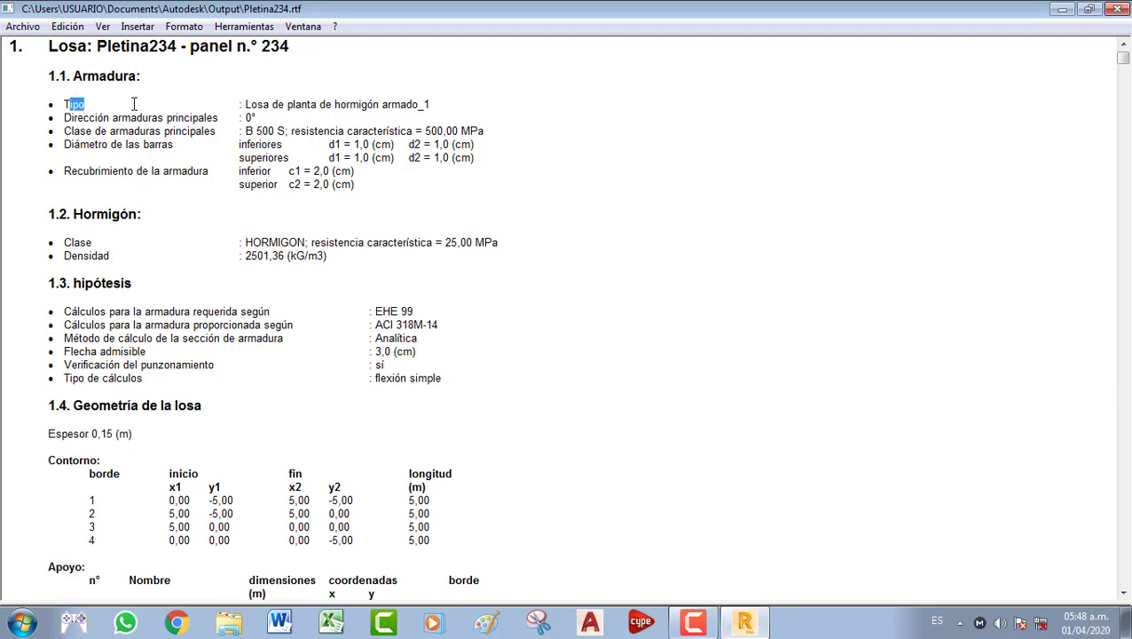
double_click(253, 104)
left_click(269, 104)
left_click_drag(419, 105, 433, 105)
left_click_drag(243, 117, 259, 117)
left_click_drag(242, 131, 484, 131)
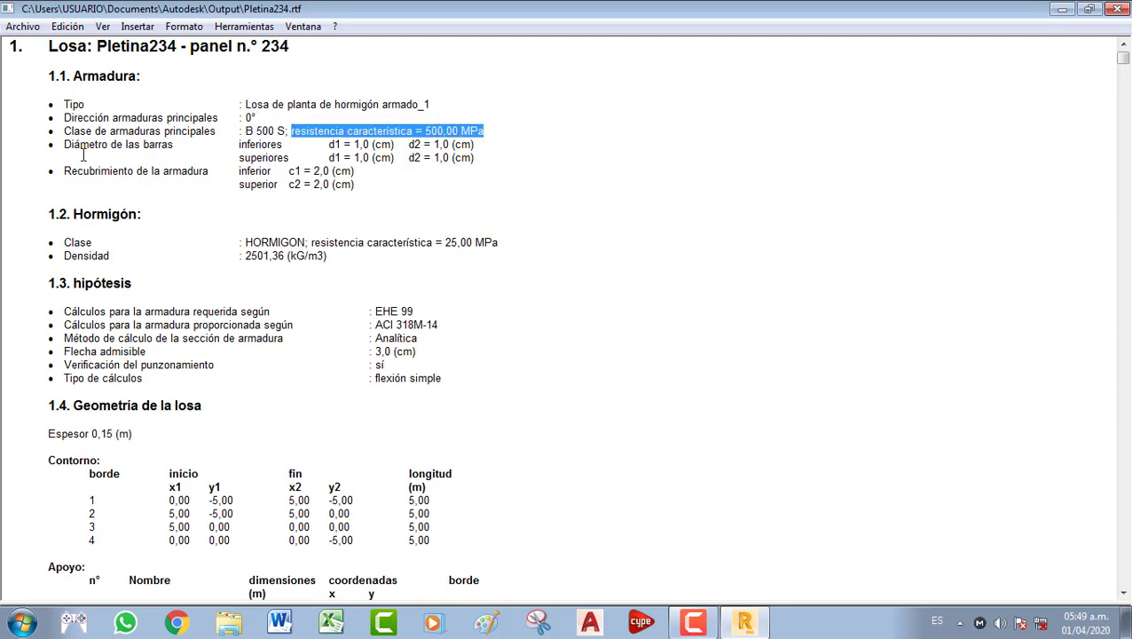
left_click(110, 146)
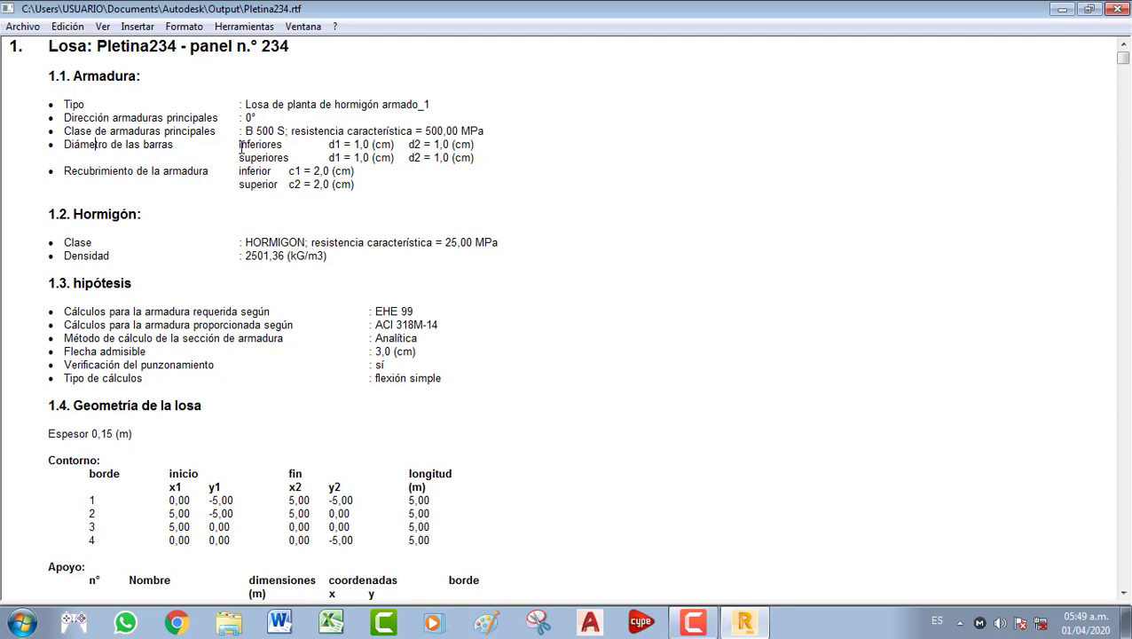
left_click_drag(239, 145, 284, 145)
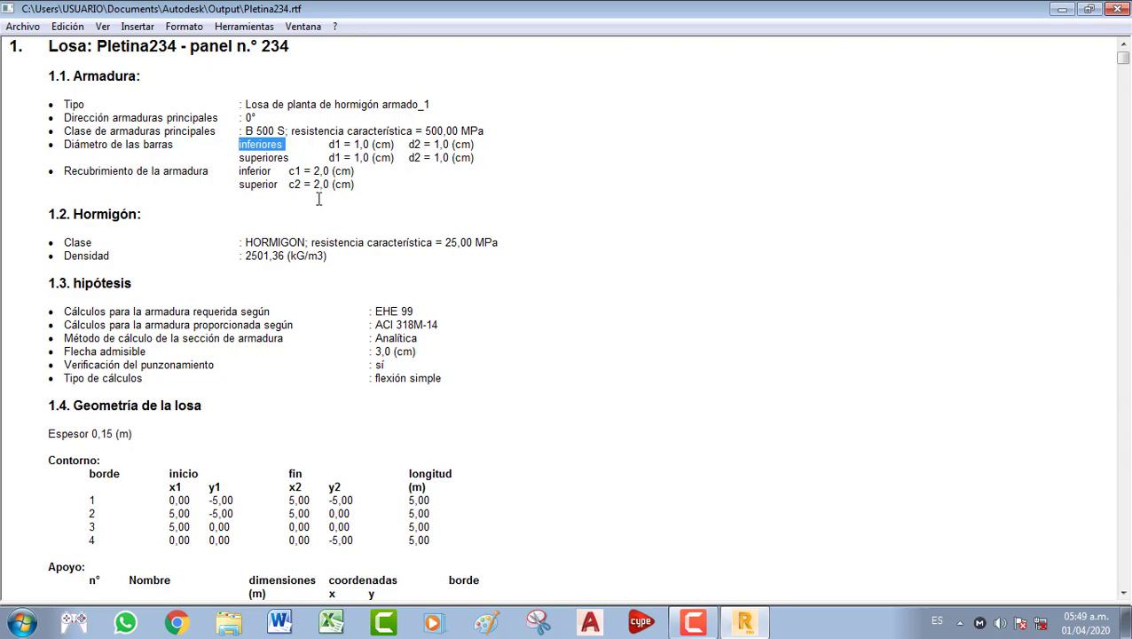
Review the concrete properties and the calculation hypotheses, including the reinforcement codes, section method and calculation type
left_click(205, 214)
scroll(238, 213, "down", 2)
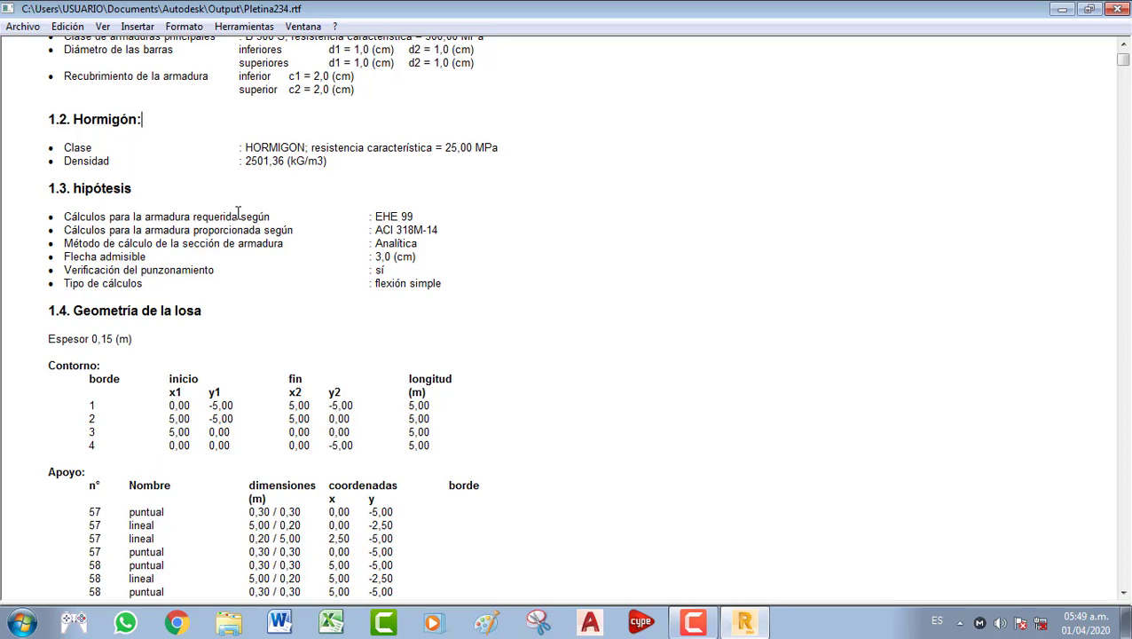
left_click(218, 160)
scroll(142, 156, "down", 2)
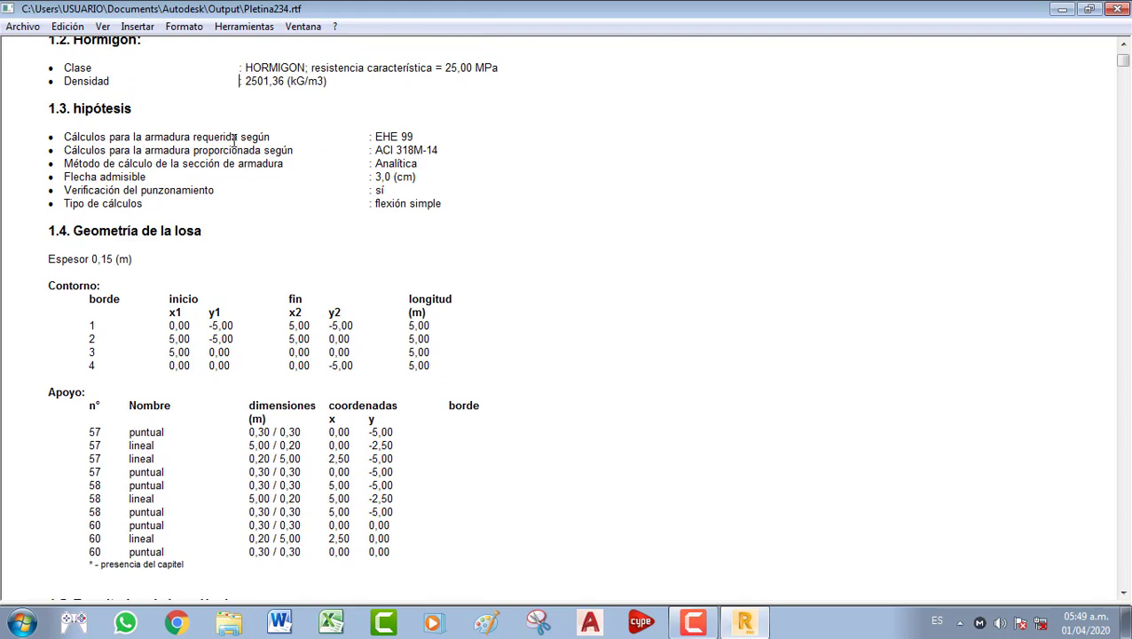
left_click_drag(418, 135, 373, 137)
left_click_drag(376, 151, 434, 150)
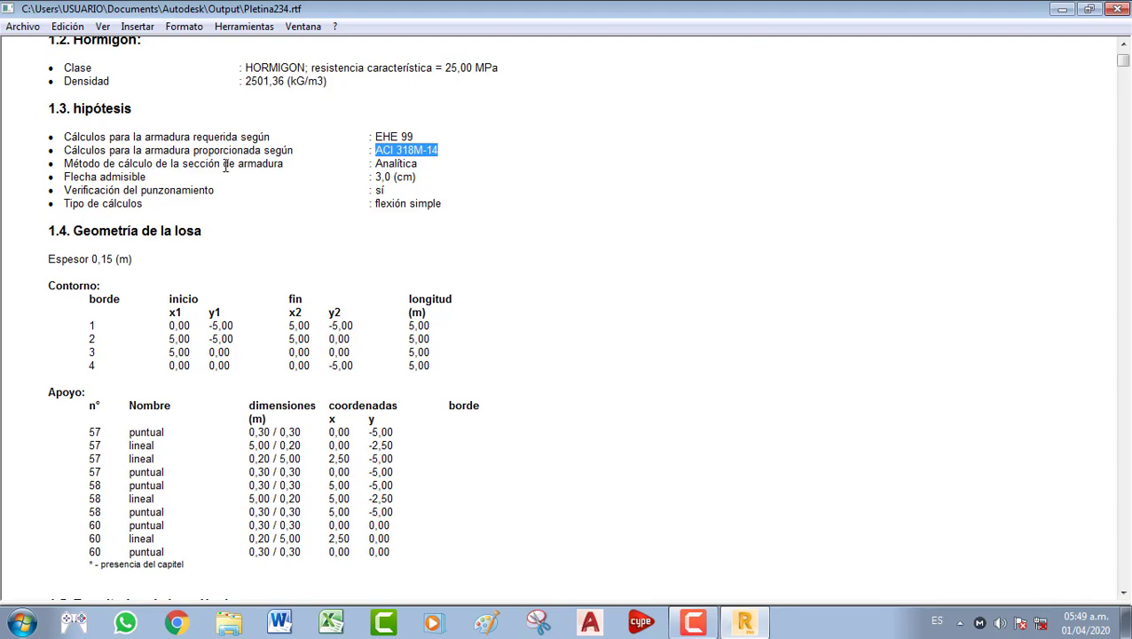
left_click_drag(372, 164, 432, 208)
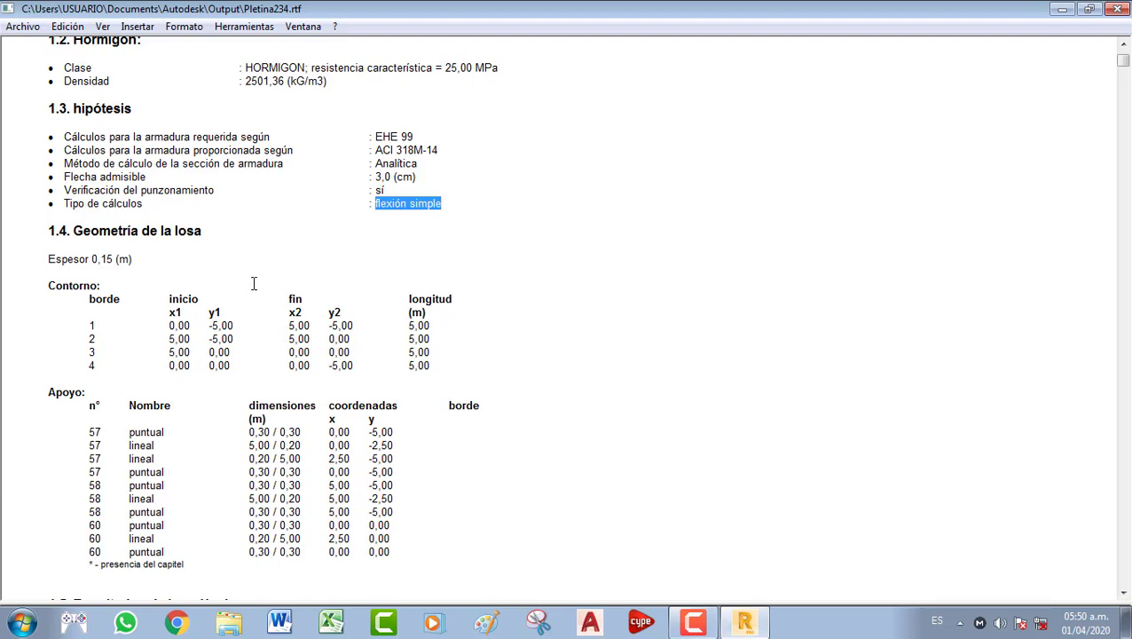
Check the slab geometry section, covering thickness, contour edges and the table of supports
left_click(231, 235)
scroll(90, 218, "down", 3)
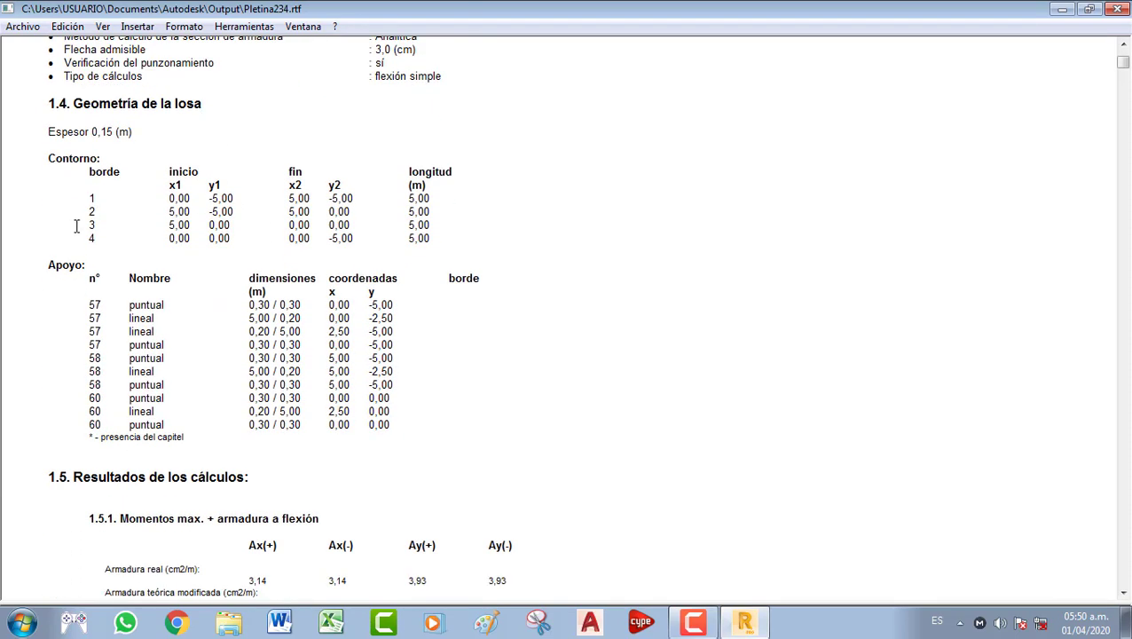
left_click_drag(106, 131, 115, 131)
left_click(95, 173)
left_click(222, 266)
scroll(191, 262, "down", 2)
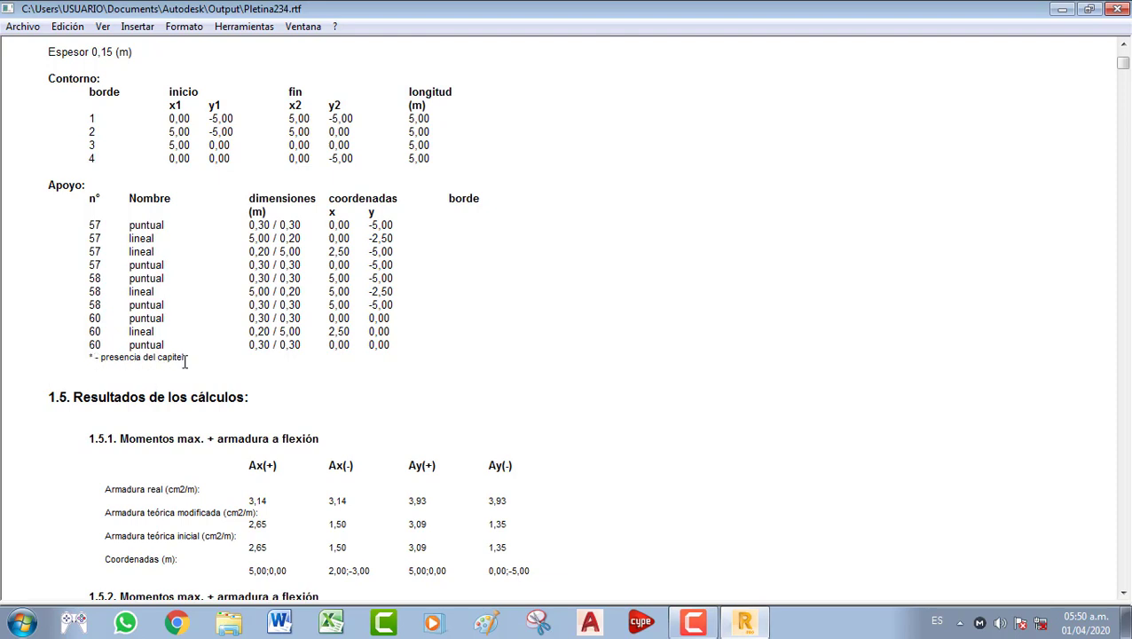
Examine the calculation results, comparing theoretical and real reinforcement for Ax and Ay, and the deflection check
scroll(220, 319, "down", 10)
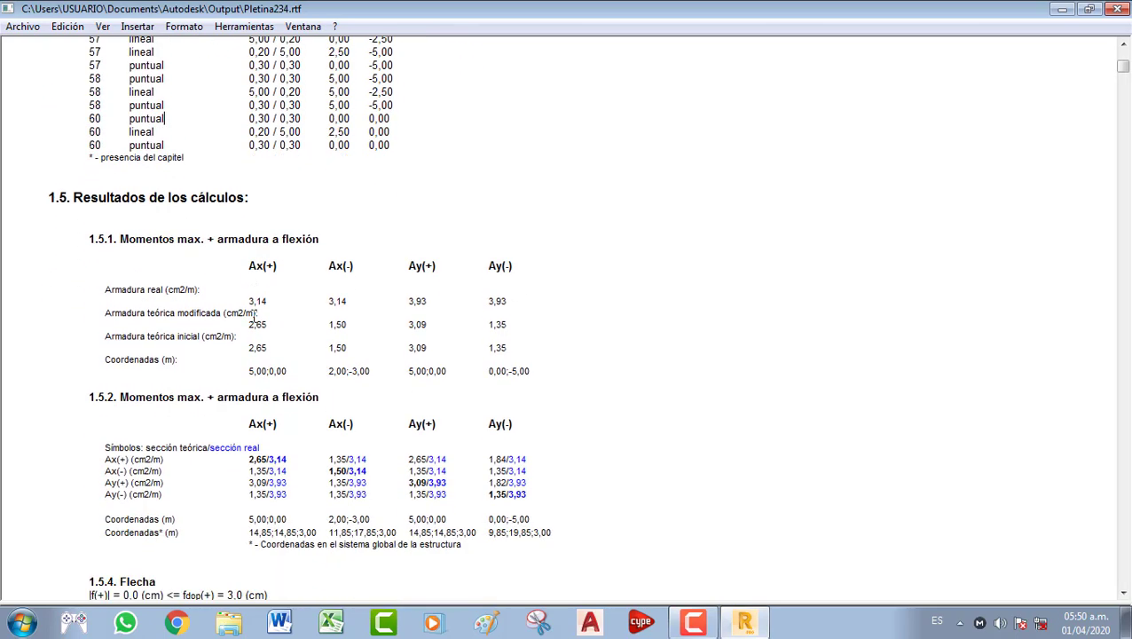
scroll(248, 316, "up", 1)
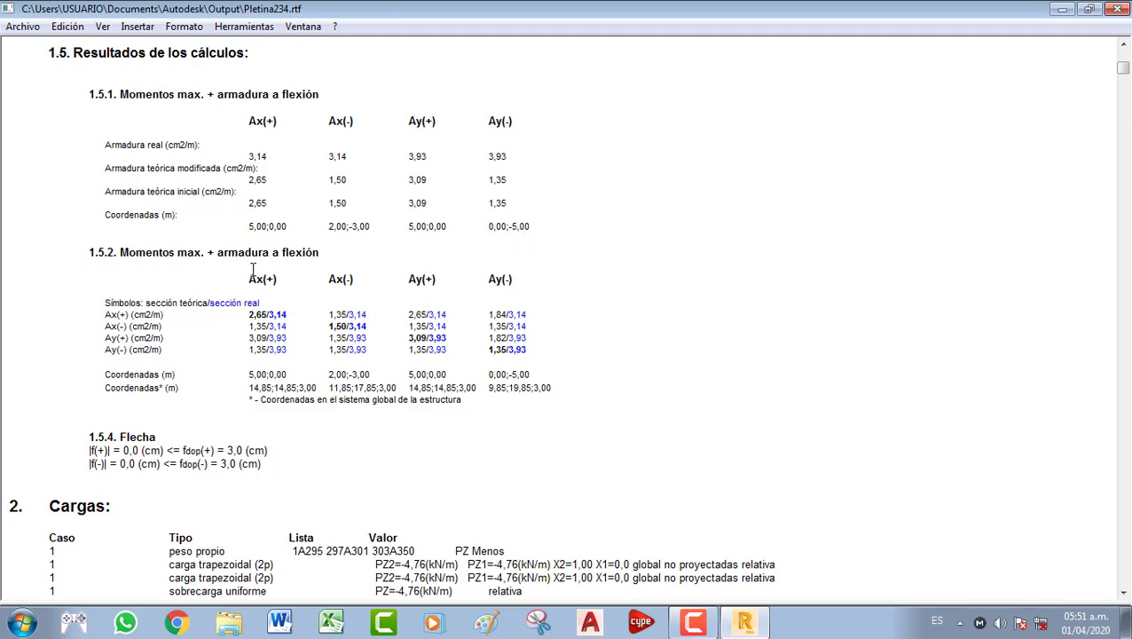
scroll(198, 229, "down", 2)
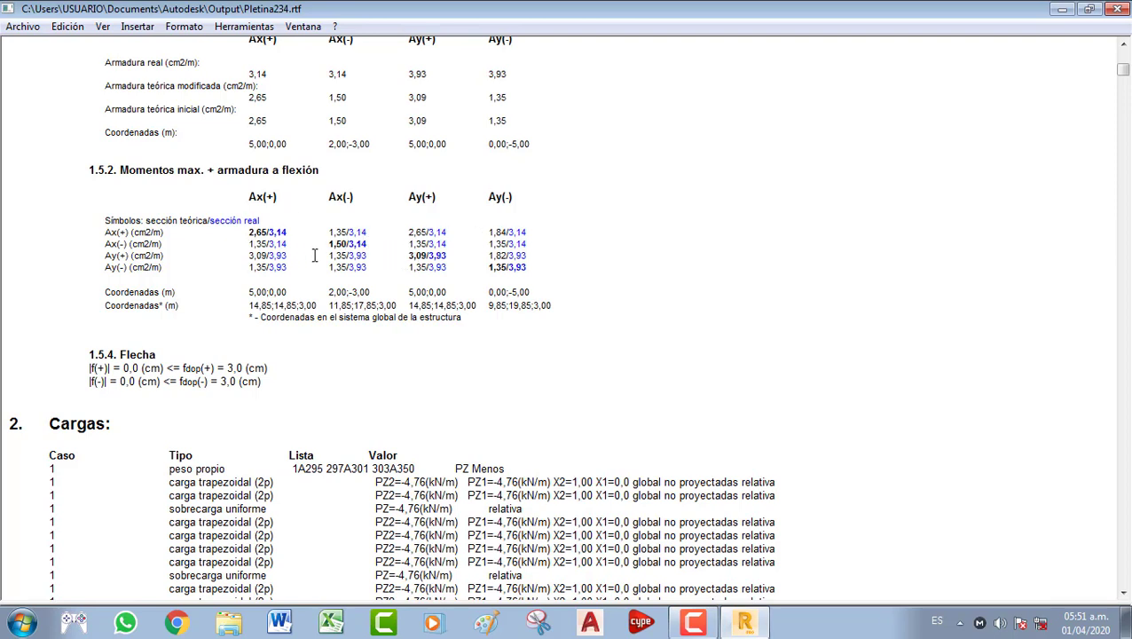
left_click_drag(372, 234, 334, 238)
left_click(371, 239)
left_click(302, 354)
scroll(192, 335, "down", 2)
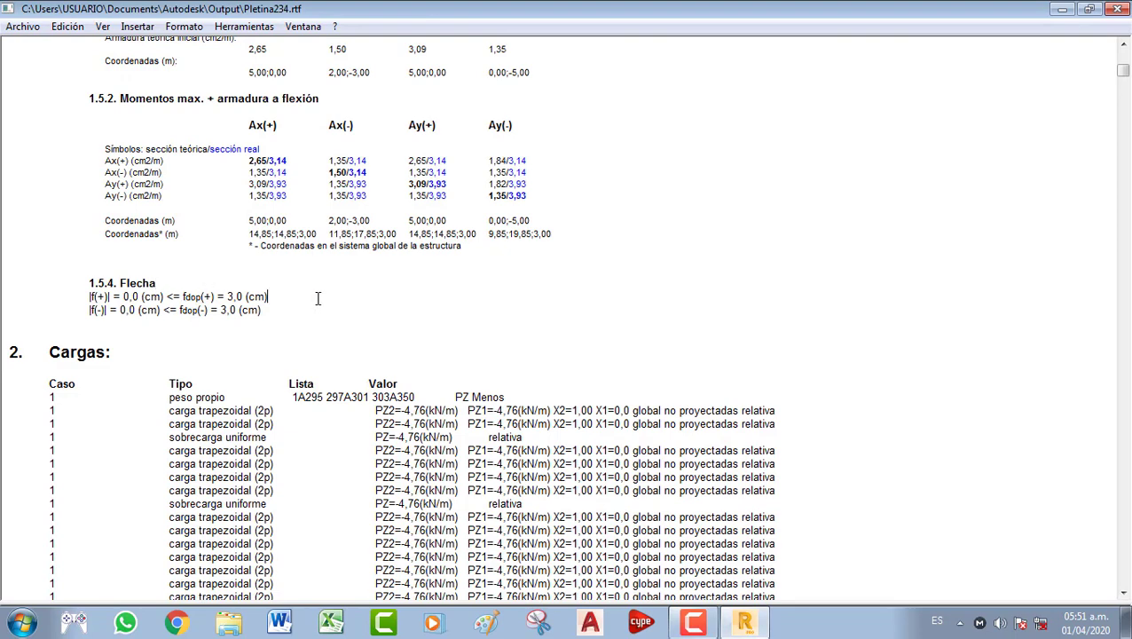
Skim the Cargas section's load list through to the ELU combination definitions
scroll(318, 299, "down", 4)
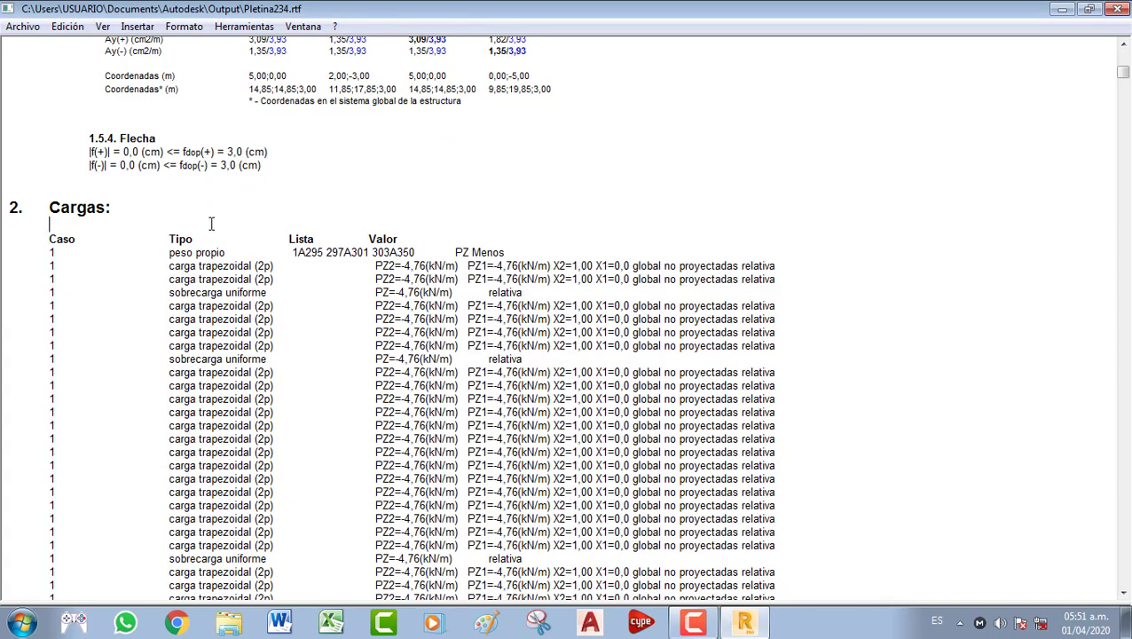
scroll(167, 227, "down", 2)
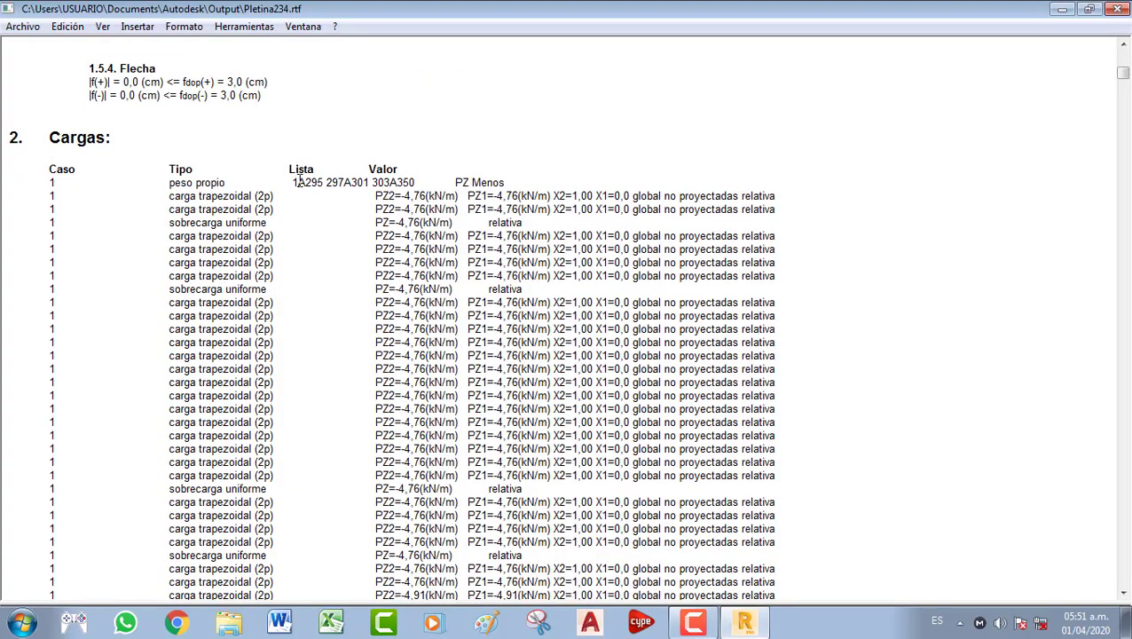
scroll(1130, 68, "down", 4)
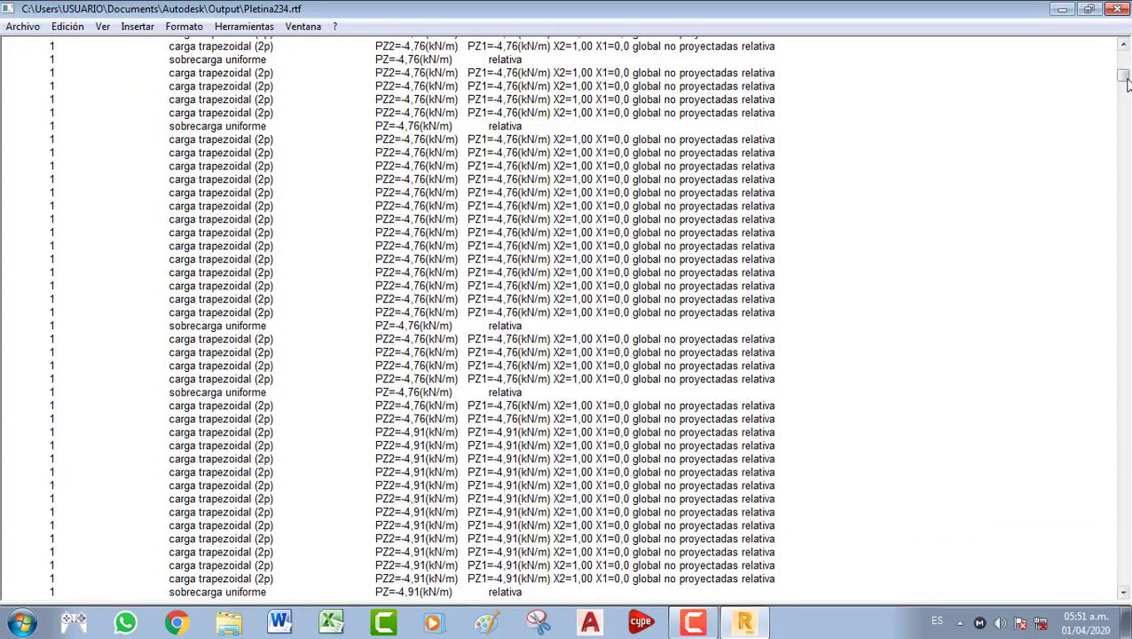
left_click_drag(1126, 74, 1126, 560)
scroll(473, 384, "down", 6)
scroll(473, 383, "down", 20)
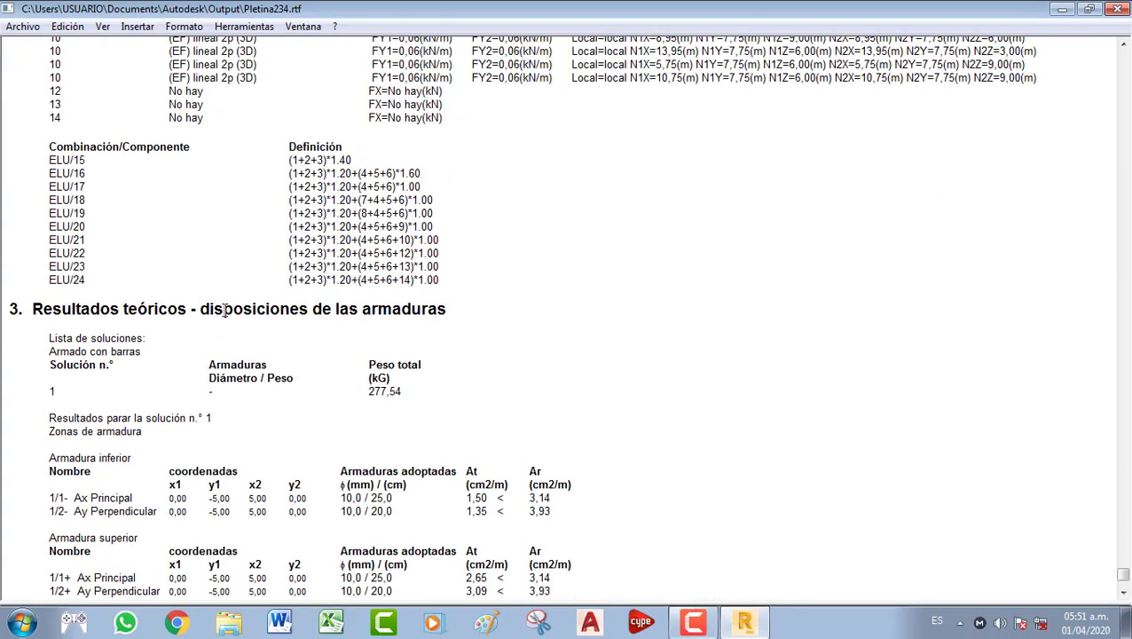
Read the theoretical results for lower and upper reinforcement arrangements and the Cuantitativo material quantities
scroll(205, 241, "down", 2)
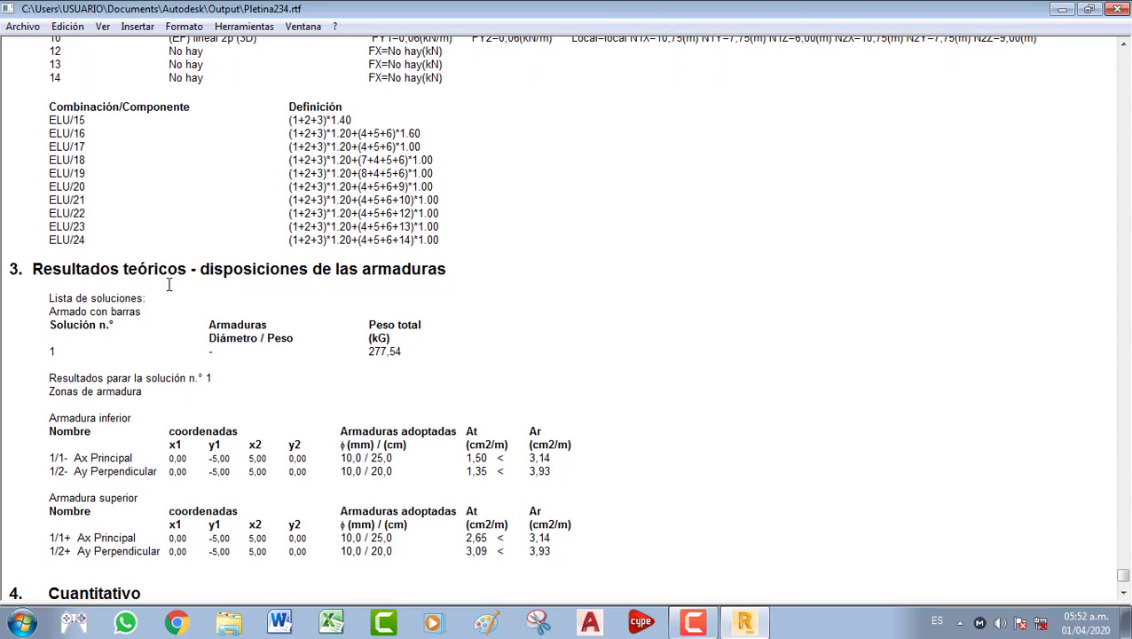
scroll(171, 281, "down", 2)
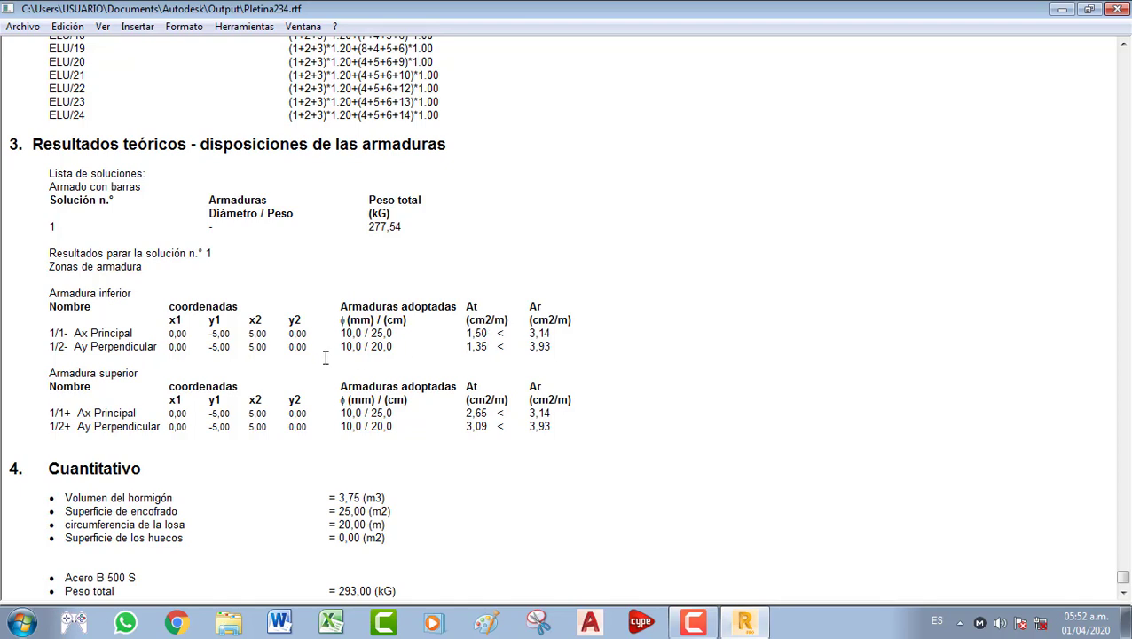
left_click(411, 342)
scroll(411, 343, "down", 1)
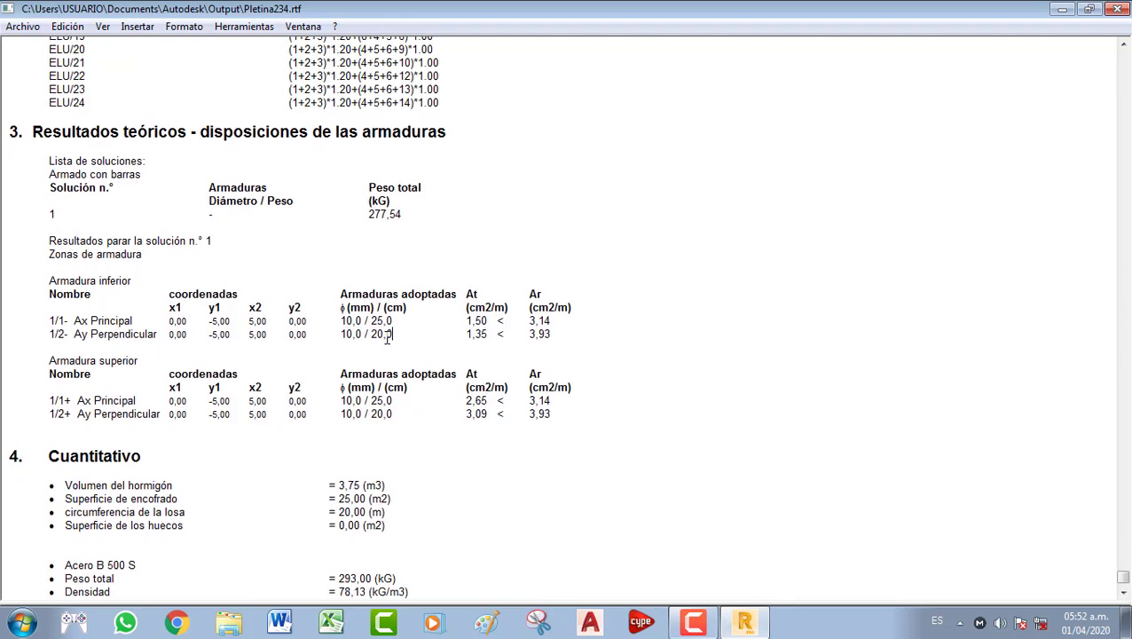
left_click(383, 306)
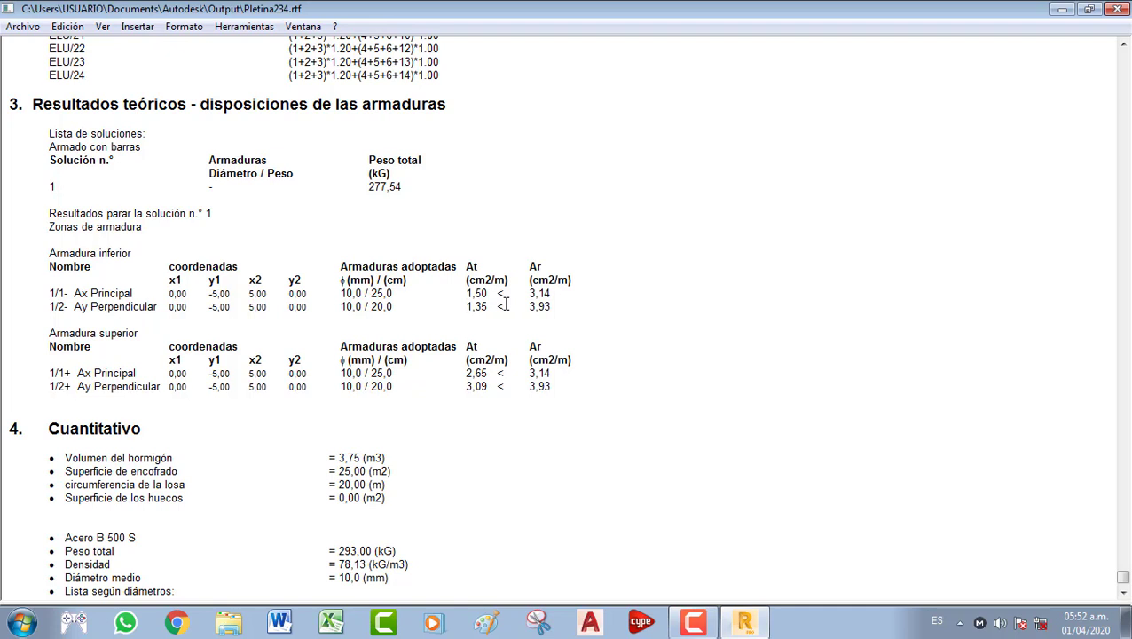
left_click(334, 328)
scroll(333, 328, "down", 2)
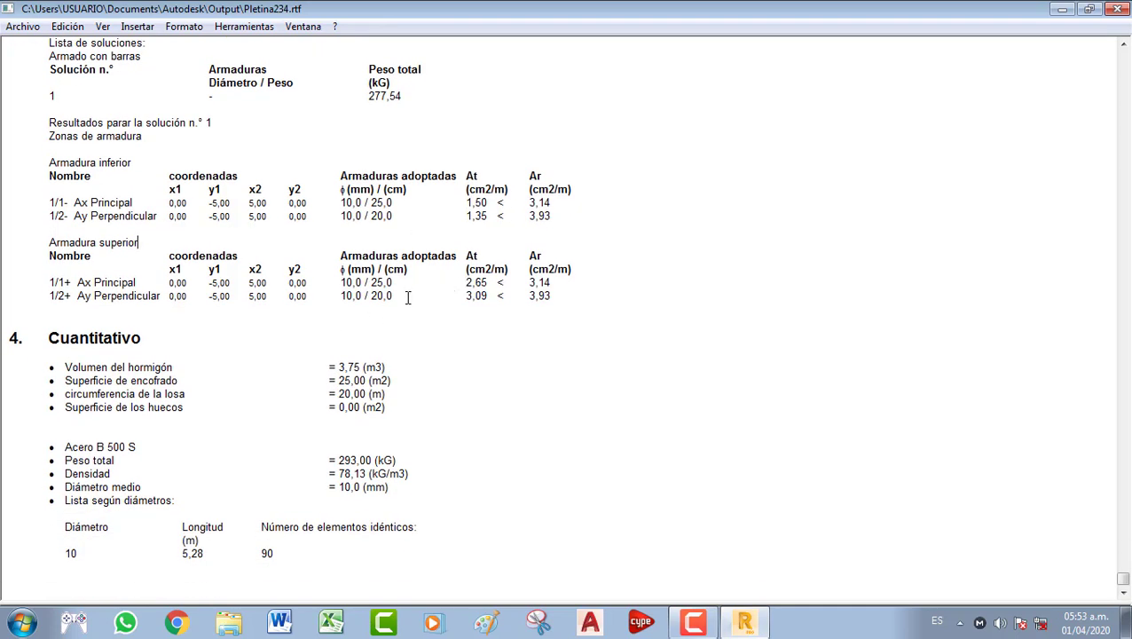
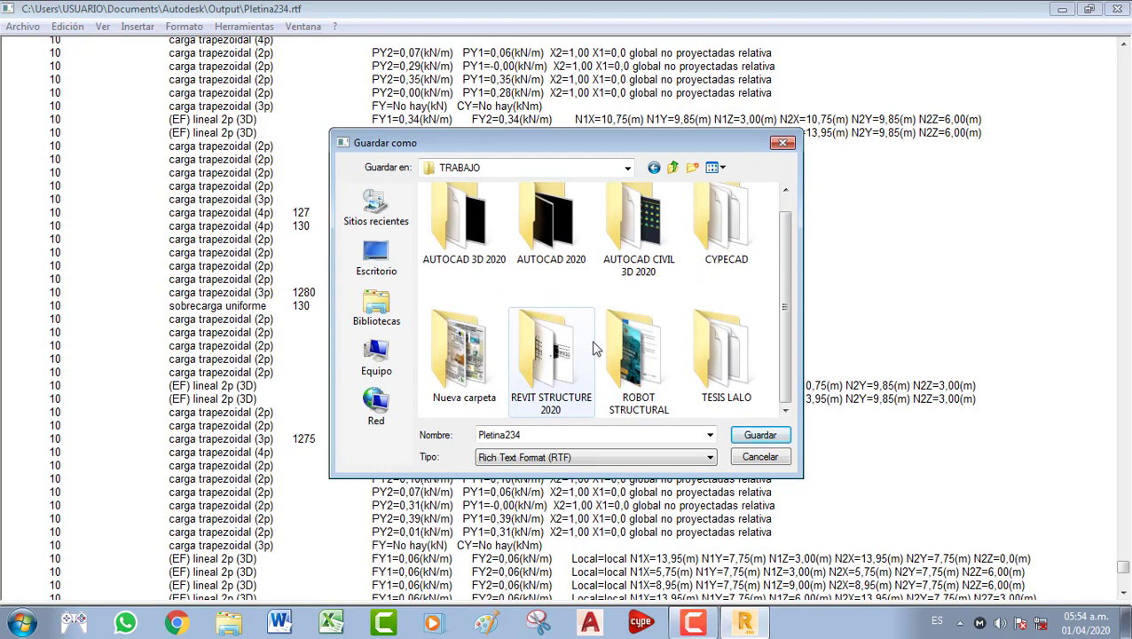
Save the calculation note as NOTA DE CALCULO DE LOSA in Rich Text Format in the CLASE N° 11 folder, and close the report
left_click(494, 358)
double_click(494, 355)
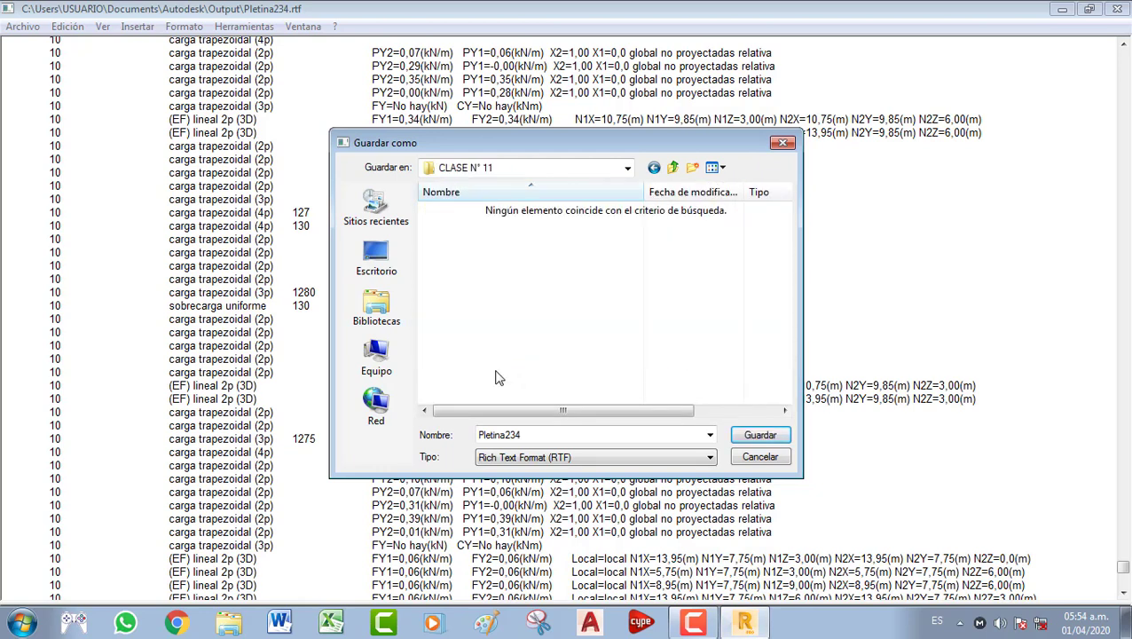
left_click(540, 435)
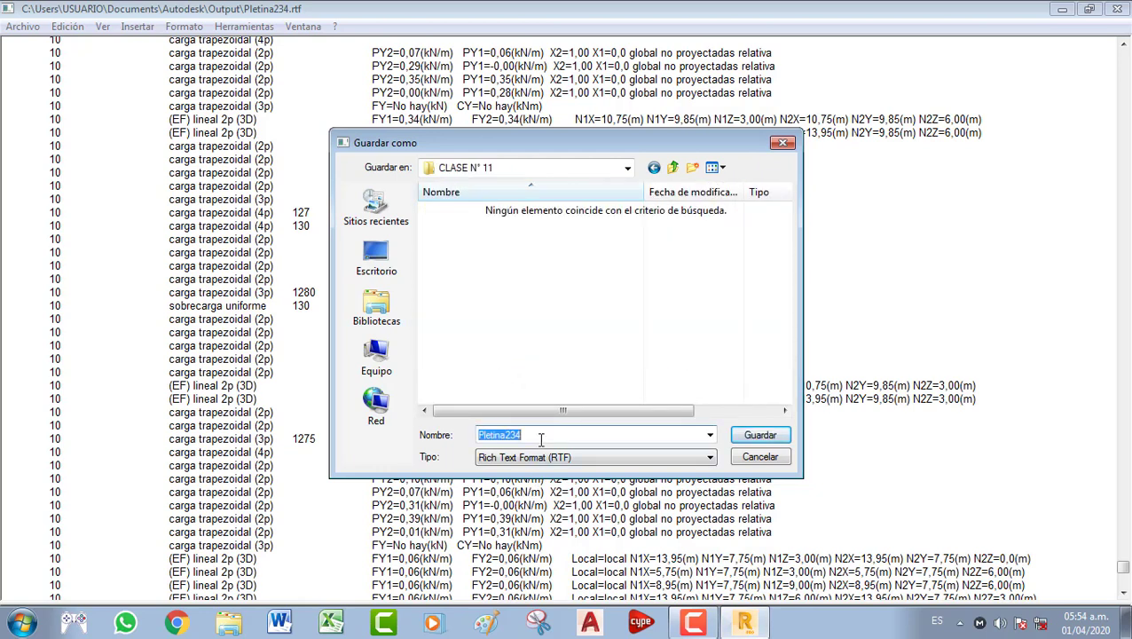
type("NOTA DE LOSA")
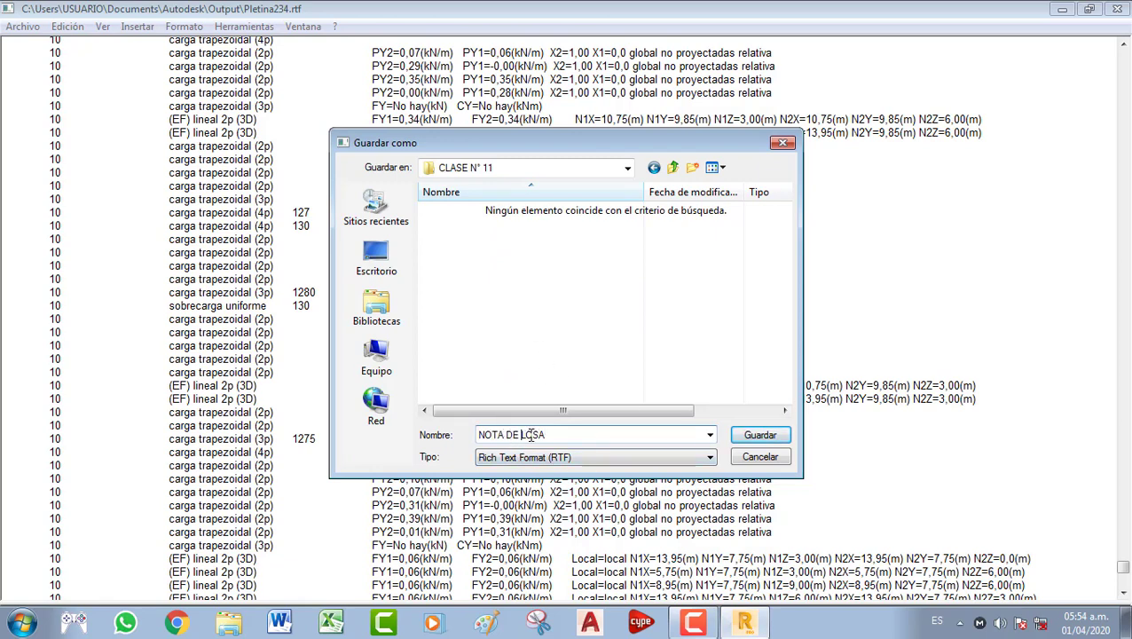
type("CULO DE")
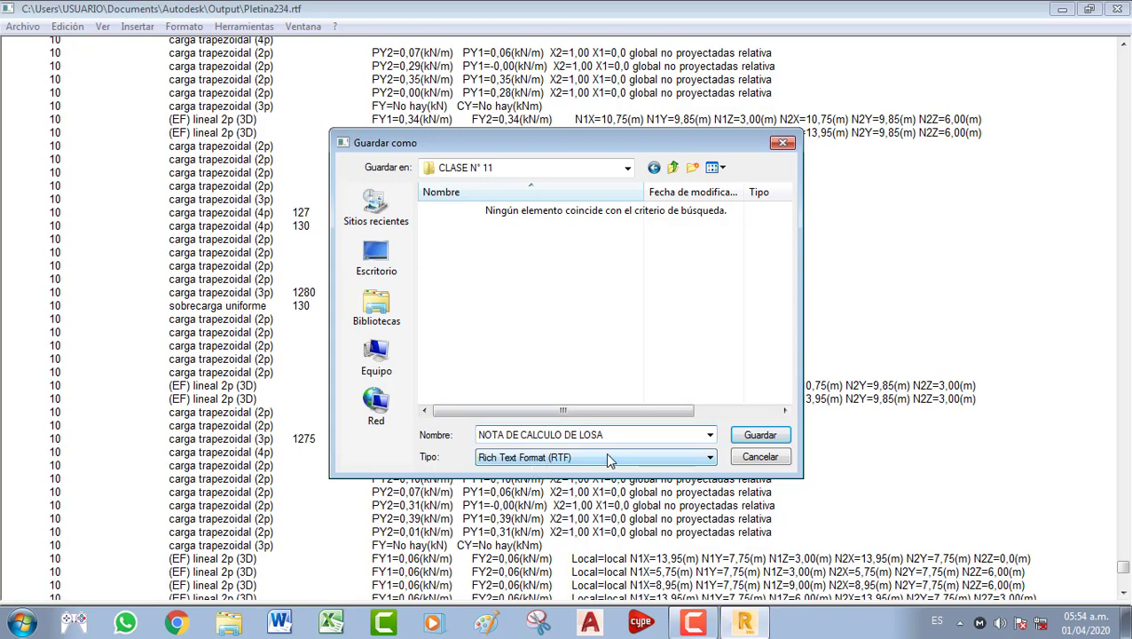
left_click(759, 435)
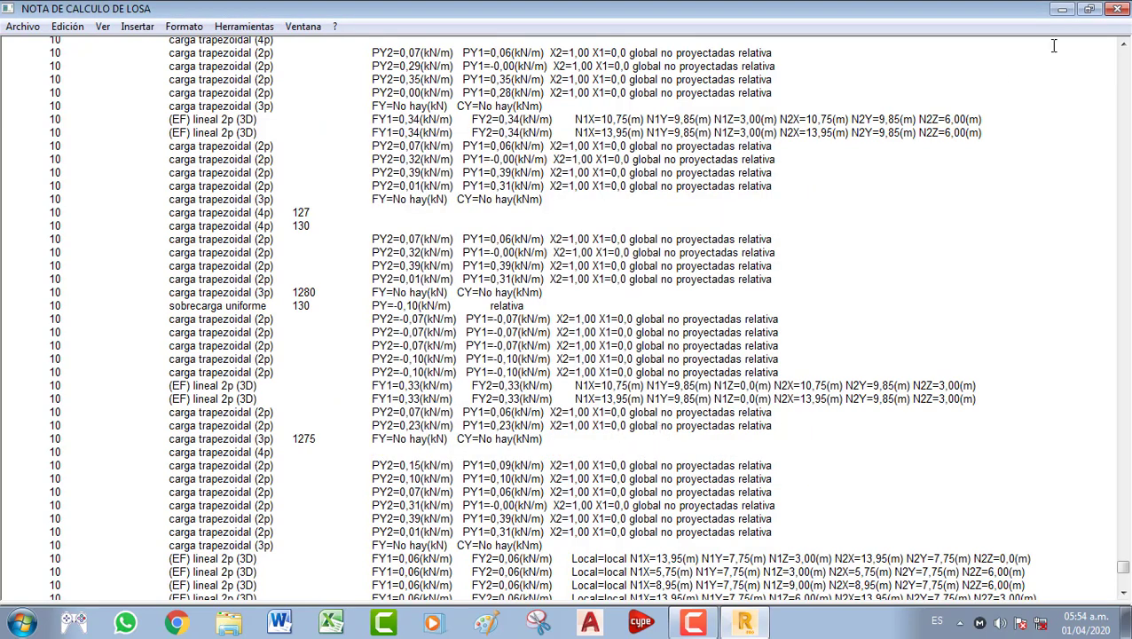
left_click(1118, 10)
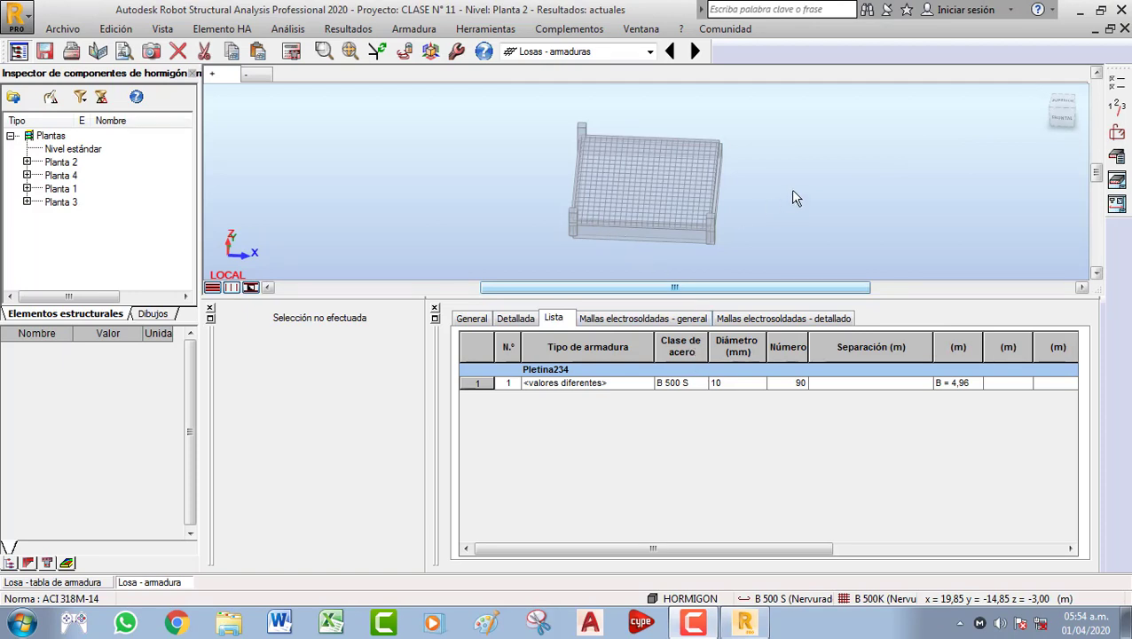
left_click(1117, 157)
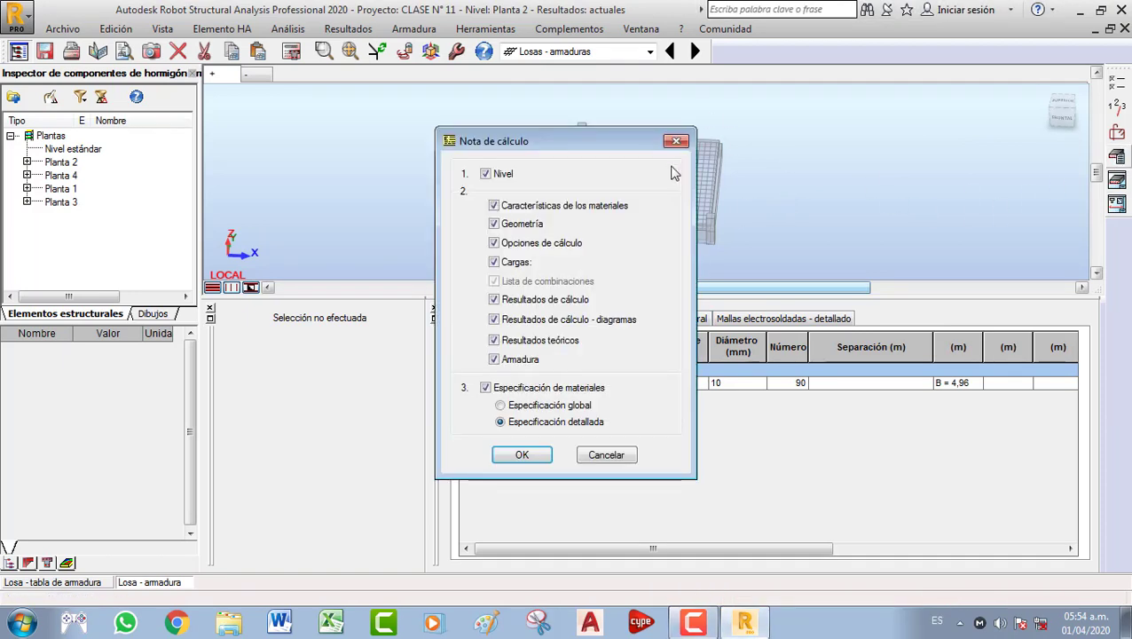
left_click(676, 142)
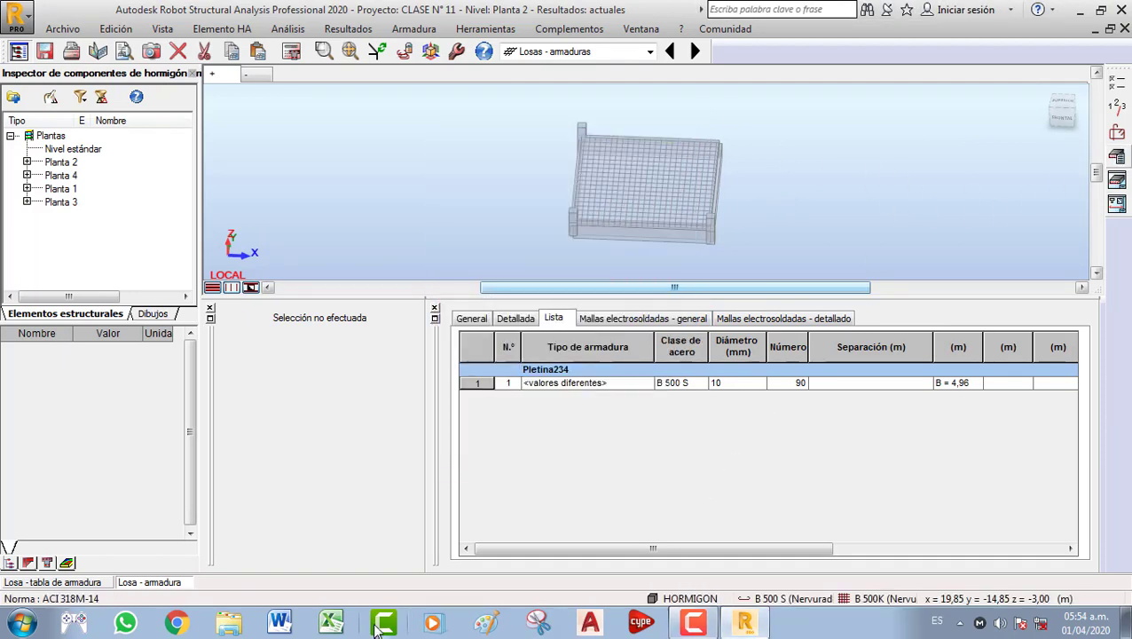
In Windows Explorer, open NOTA DE CALCULO DE LOSA from the E: drive's TRABAJO > ROBOT STRUCTURAL > CLASE N° 11 folder in Word
left_click(228, 624)
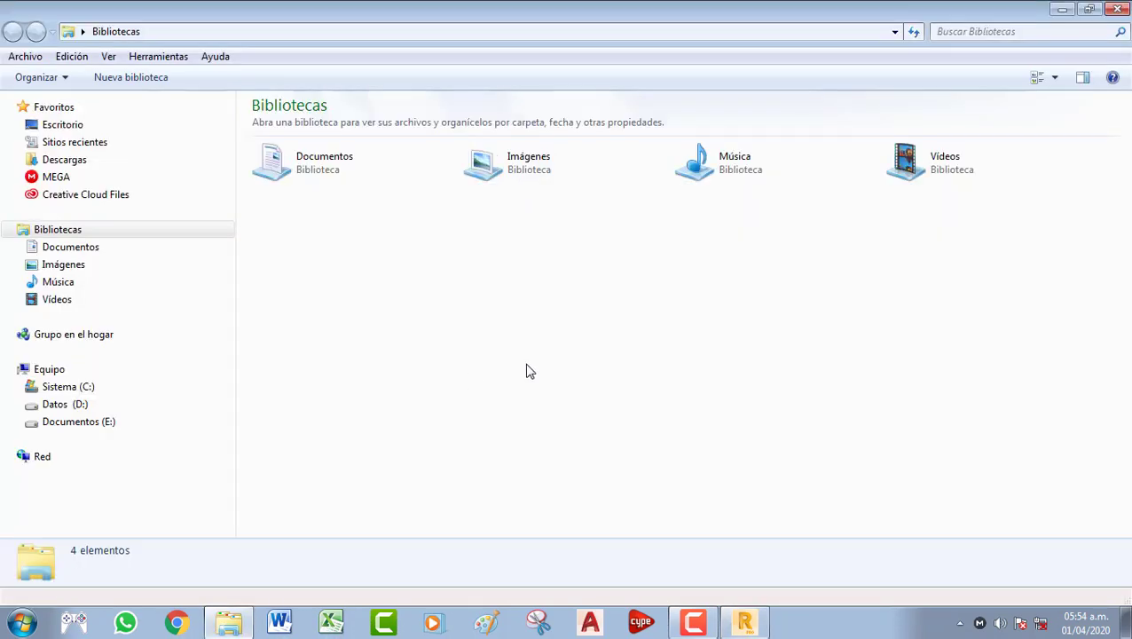
left_click(88, 423)
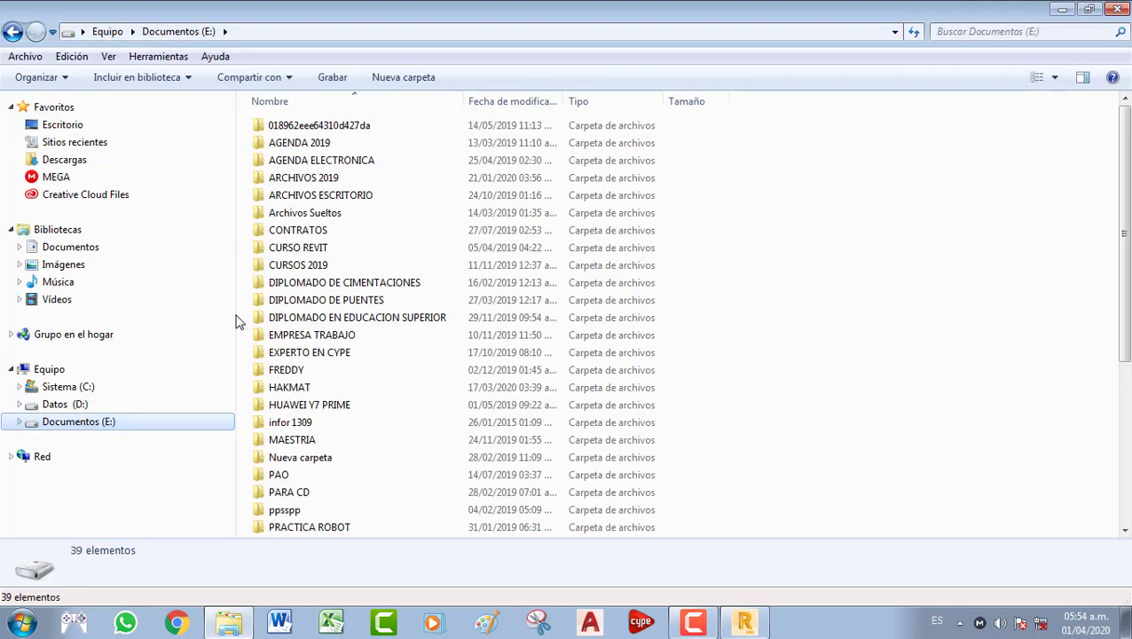
left_click(330, 433)
scroll(330, 444, "down", 5)
double_click(321, 390)
double_click(819, 160)
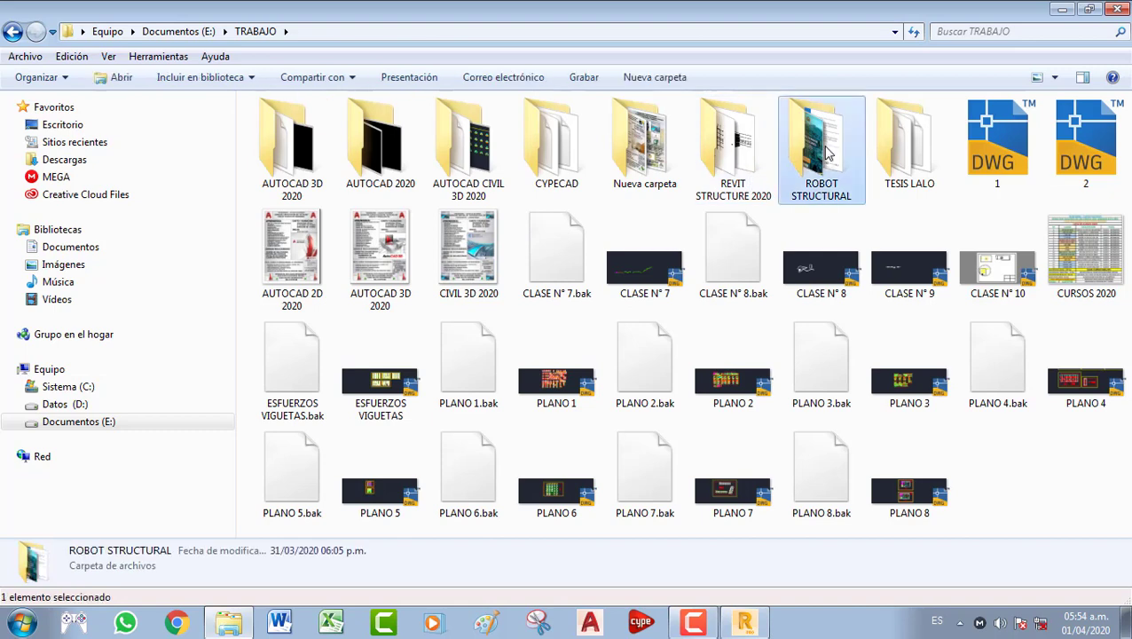
double_click(329, 284)
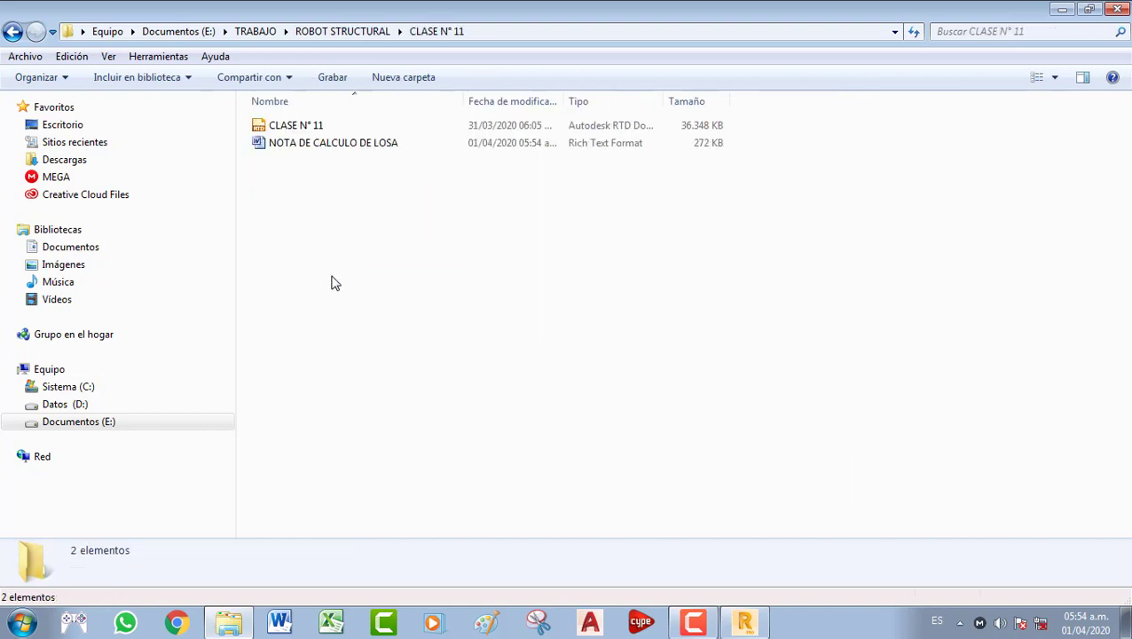
double_click(364, 144)
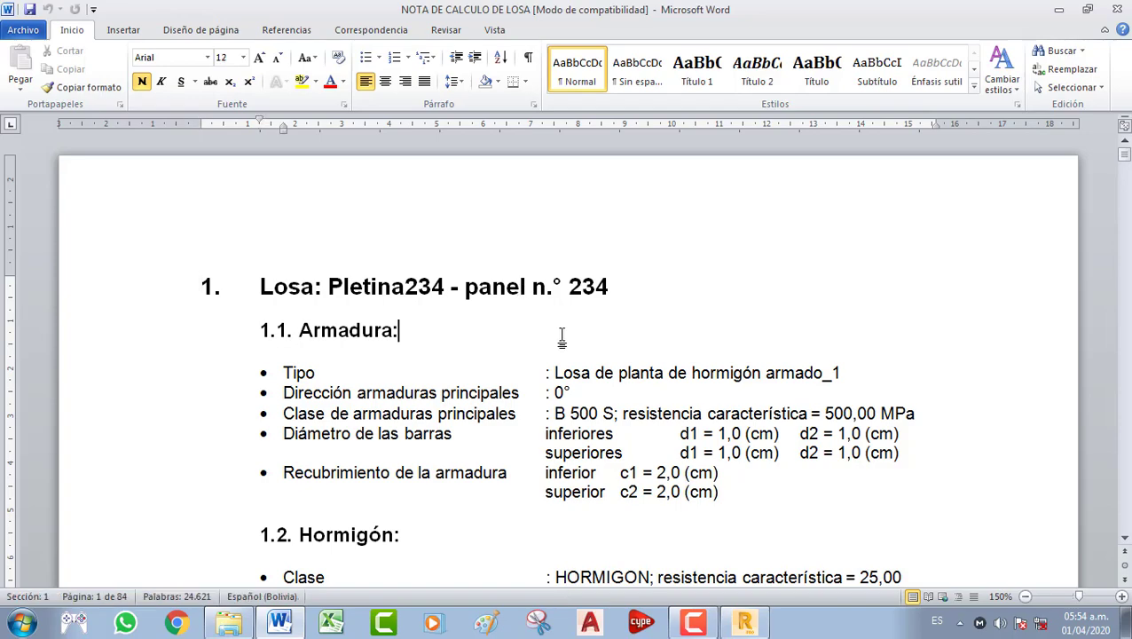
Skim the calculation note through to the Resultados de los cálculos section and close the document
scroll(559, 333, "down", 15)
scroll(576, 337, "down", 20)
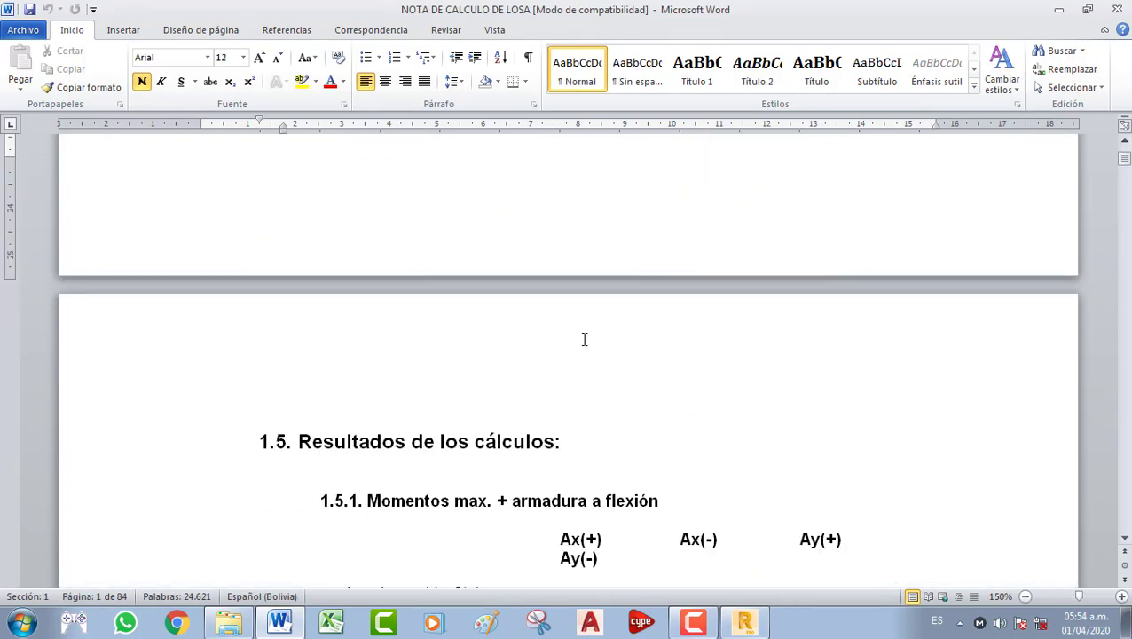
scroll(635, 343, "up", 12)
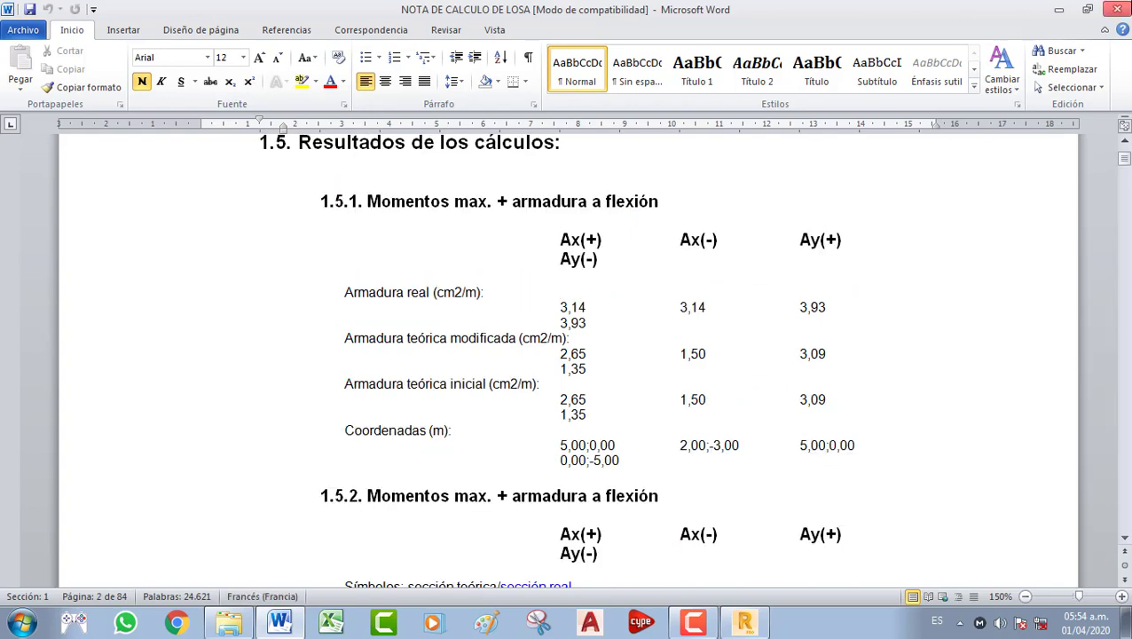
left_click(1117, 9)
left_click(771, 341)
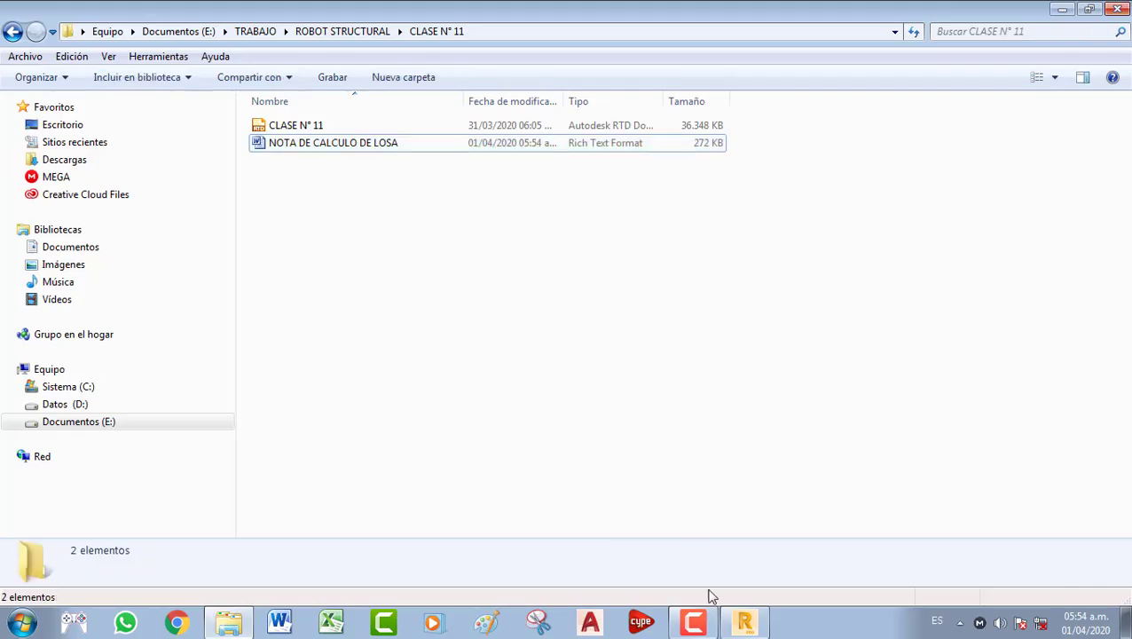
Switch back to Robot Structural Analysis and generate the execution drawings for the Planta 2 slab
left_click(744, 622)
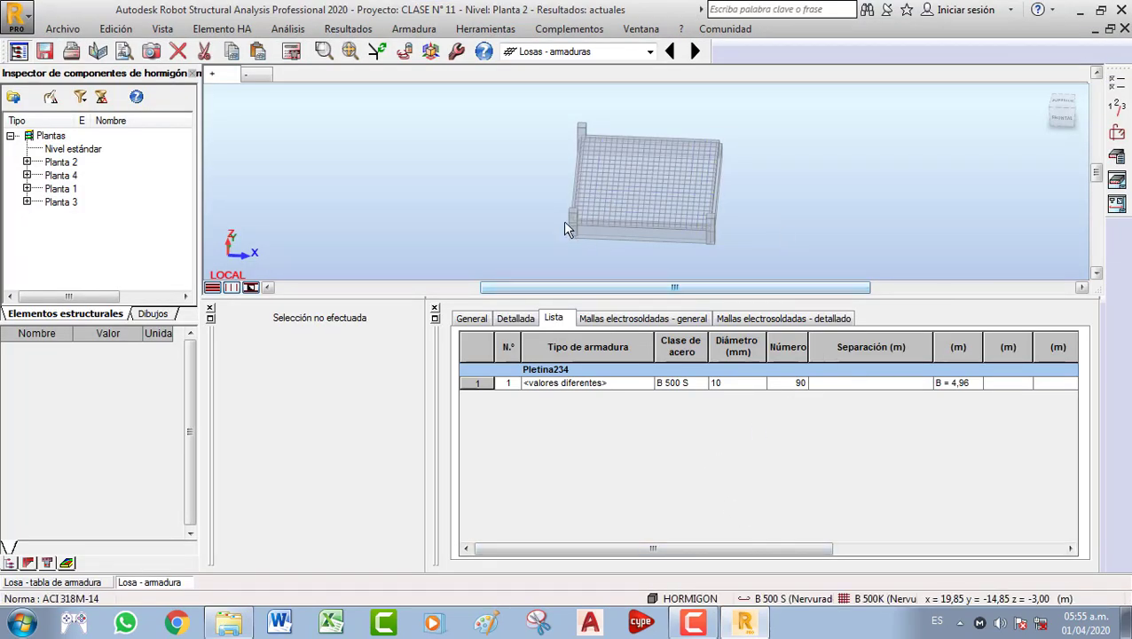
left_click(1117, 178)
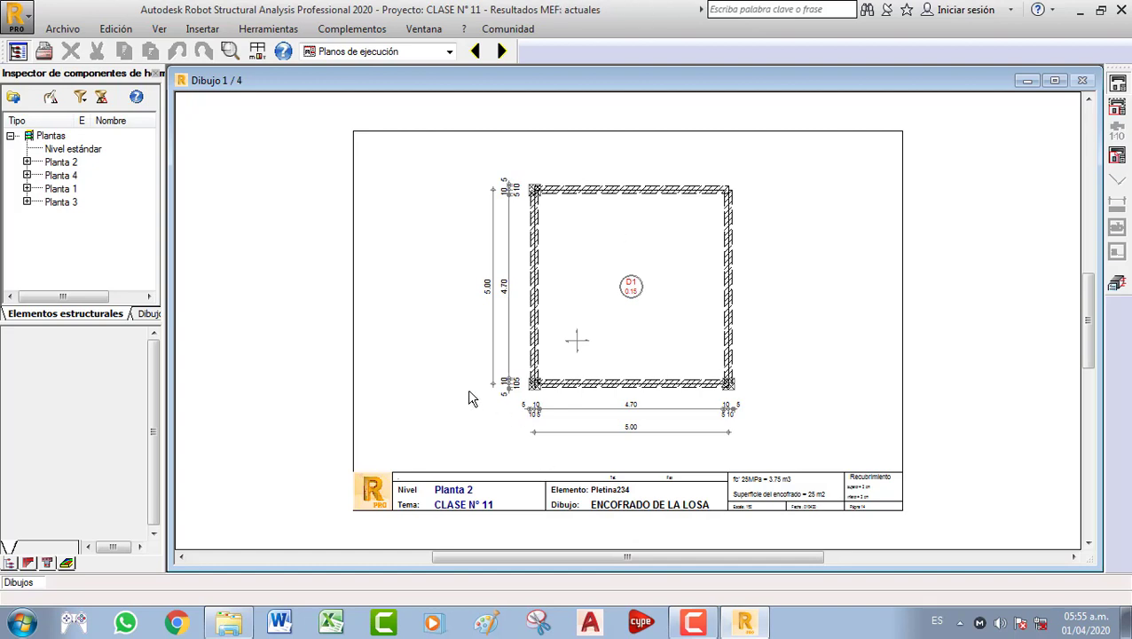
left_click(451, 53)
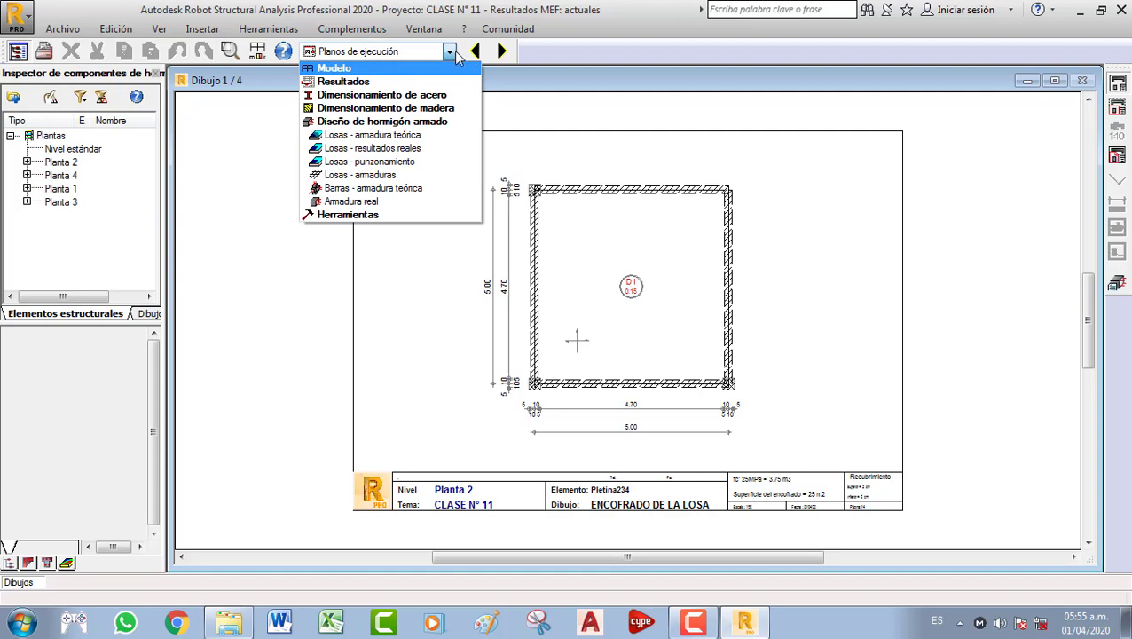
left_click(454, 55)
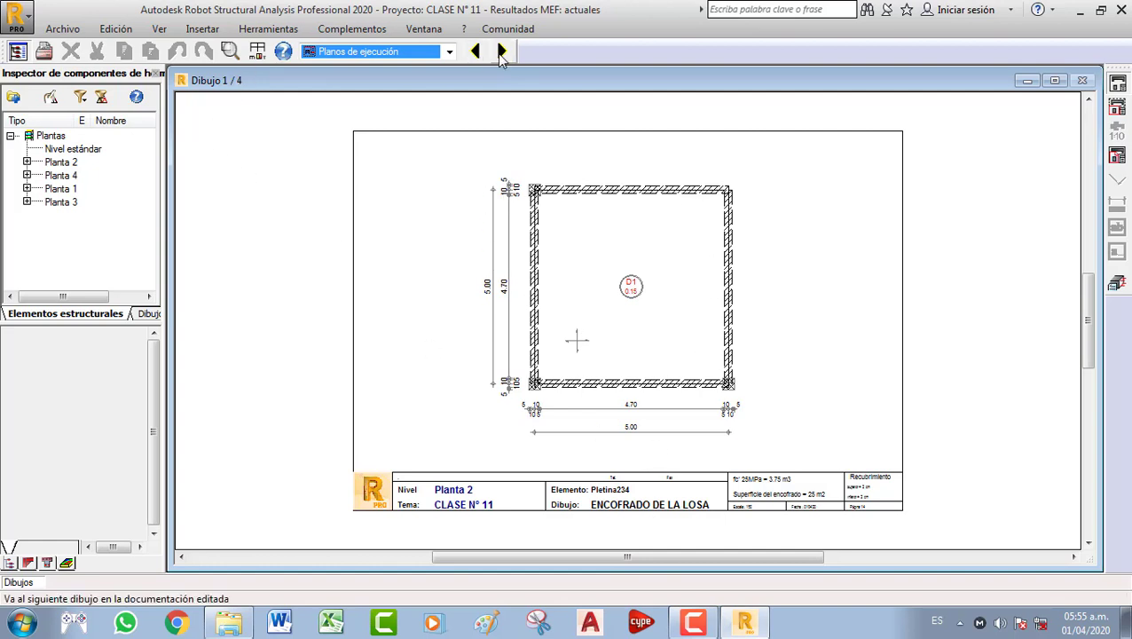
Examine the ARMADURA DE LA LOSA INFERIOR drawing, reading the bar labels for both reinforcement directions
left_click(501, 51)
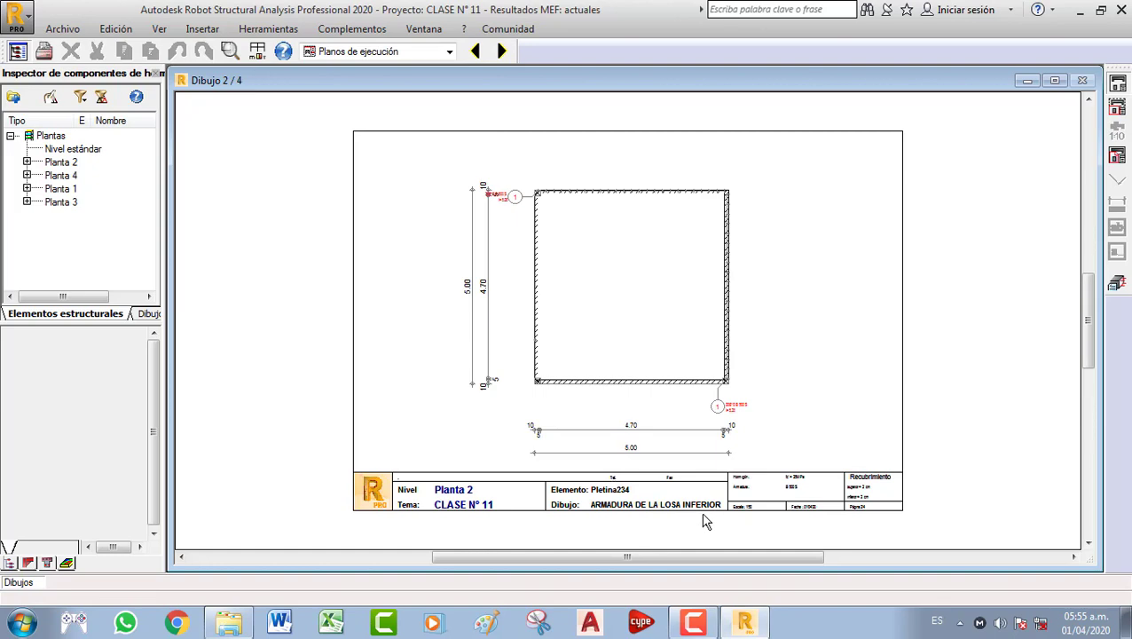
scroll(473, 172, "up", 4)
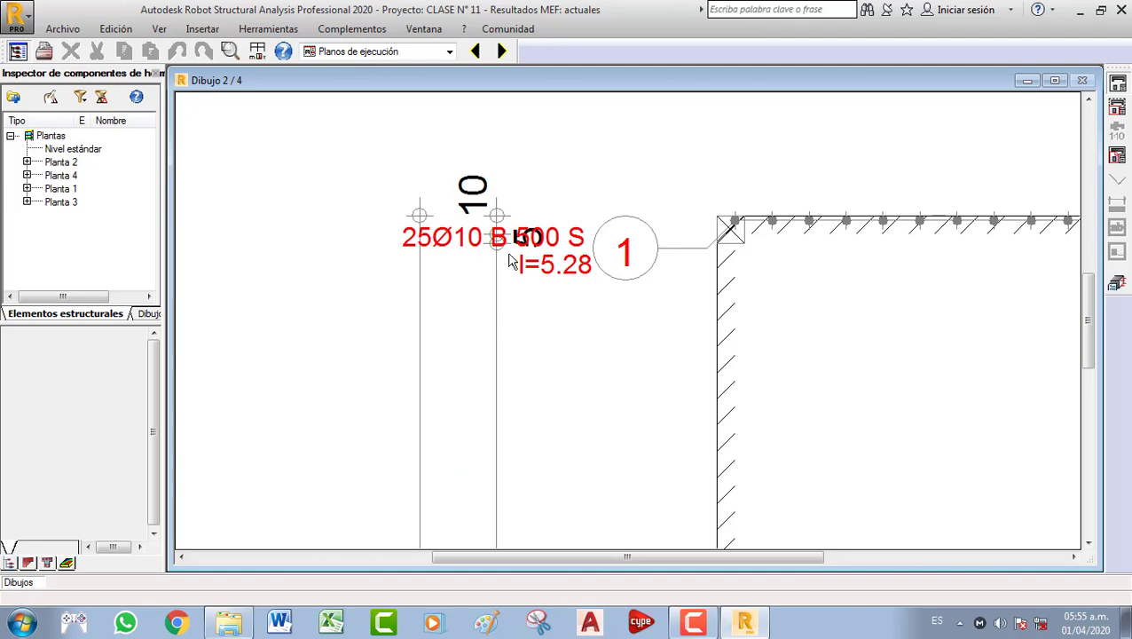
scroll(515, 258, "down", 3)
scroll(575, 276, "up", 1)
scroll(586, 293, "up", 1)
scroll(601, 311, "down", 3)
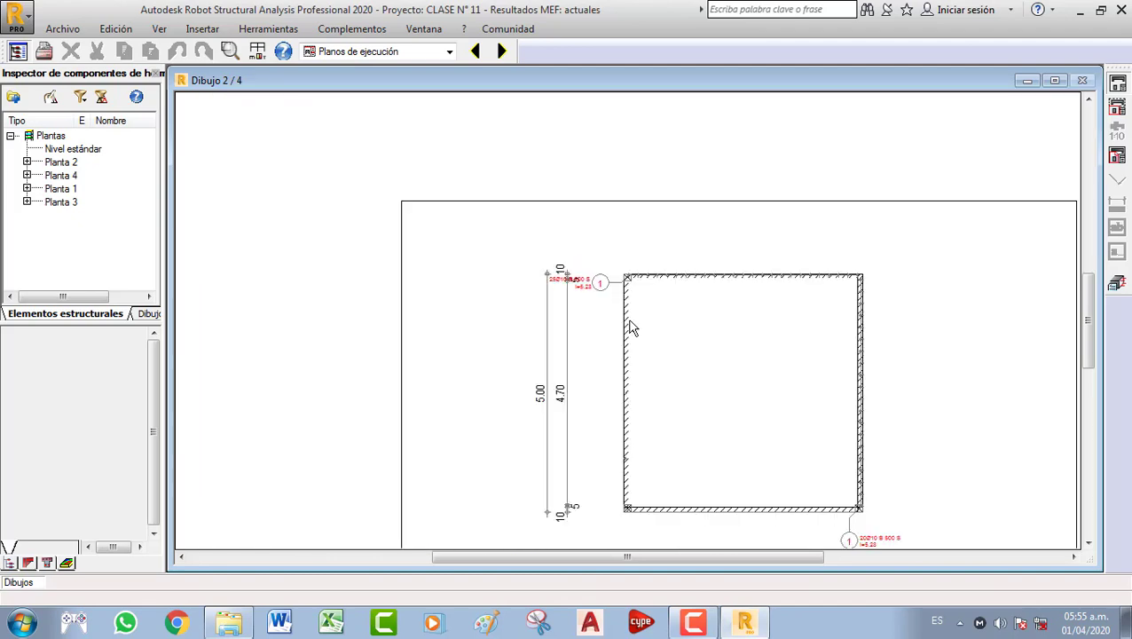
scroll(605, 323, "down", 1)
scroll(741, 463, "up", 2)
scroll(760, 439, "up", 2)
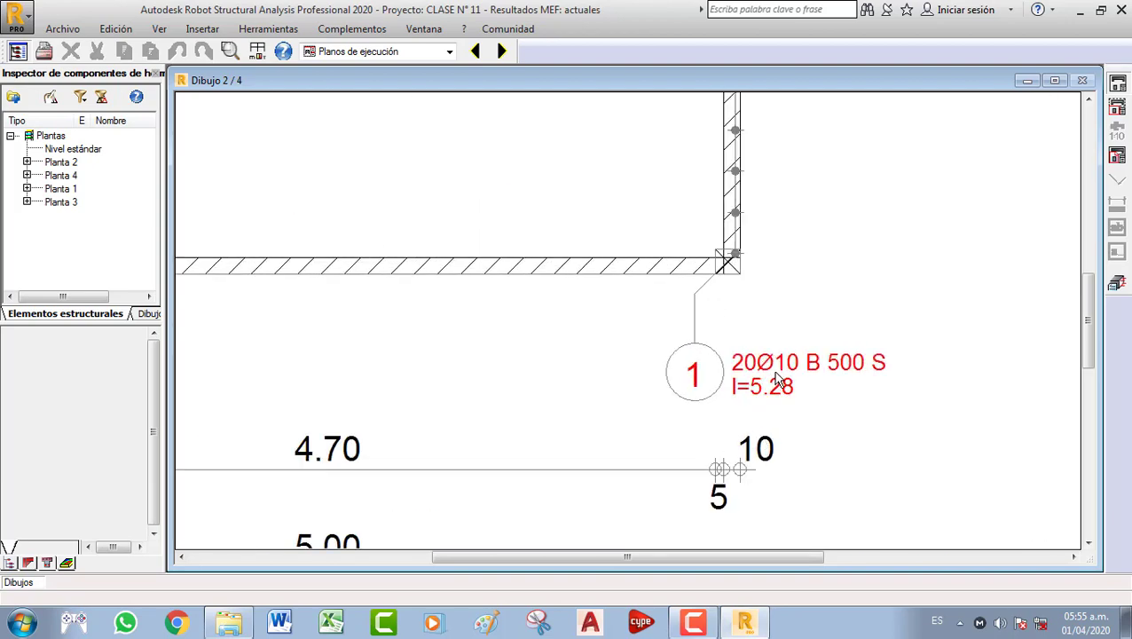
scroll(809, 379, "down", 4)
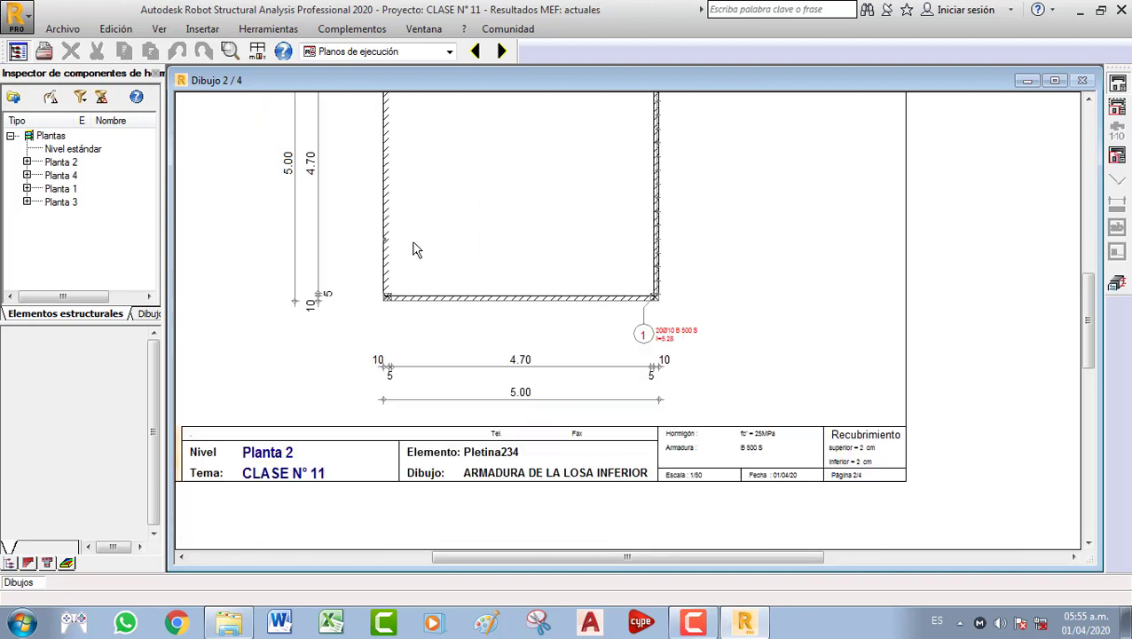
scroll(342, 115, "up", 4)
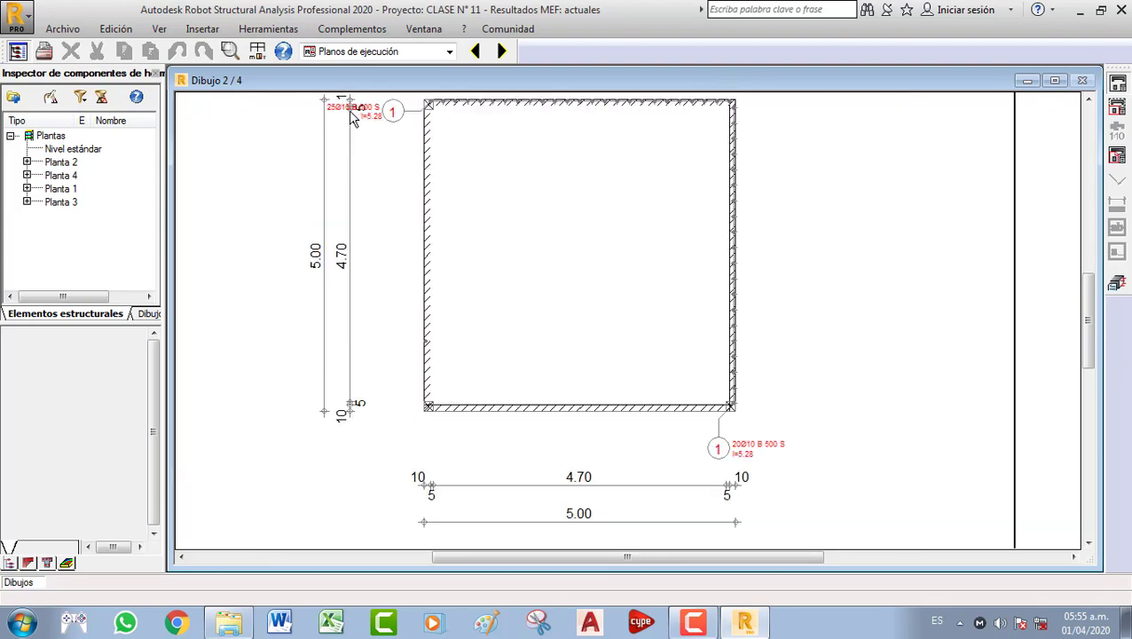
scroll(464, 212, "down", 3)
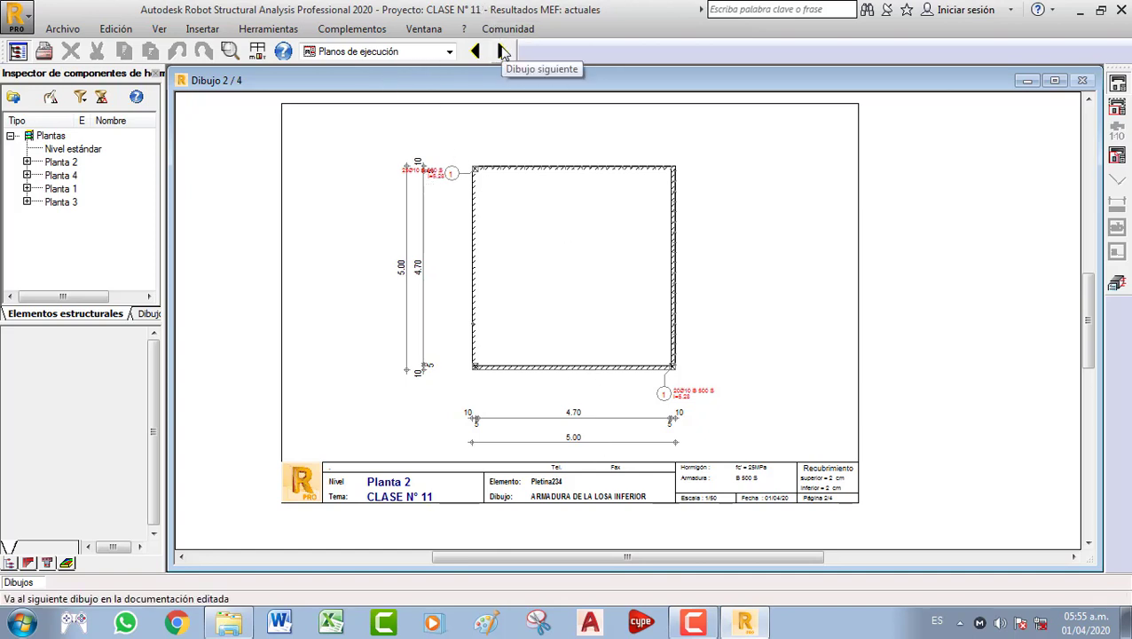
Review the ARMADURA DE LA LOSA SUPERIOR drawing and read the bar table in LISTA DE ARMADURAS
left_click(502, 50)
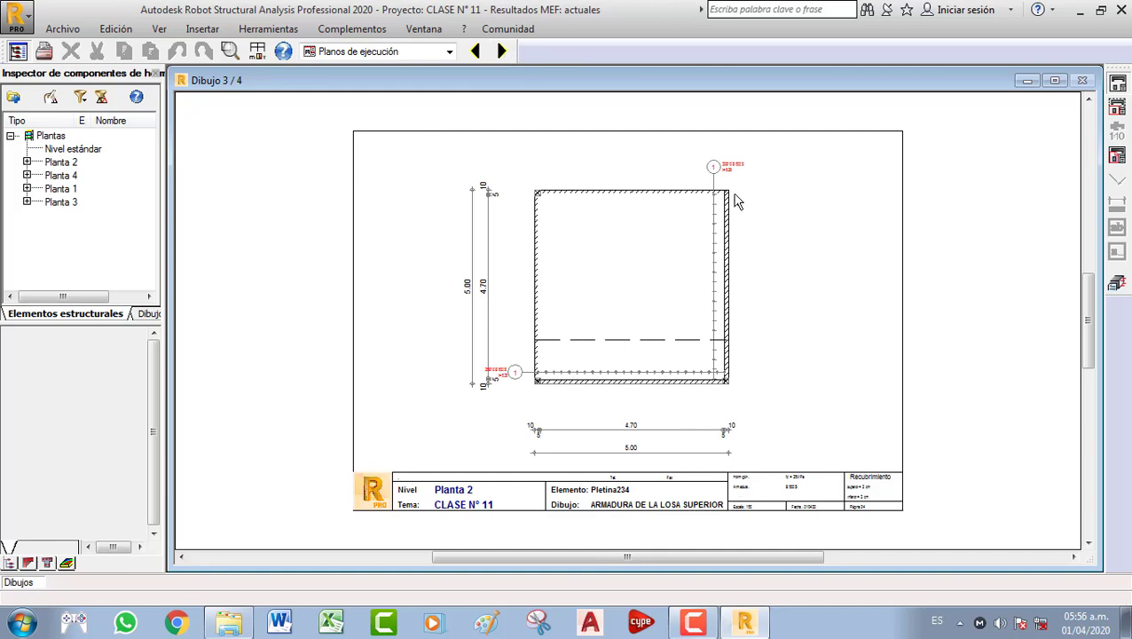
left_click(502, 50)
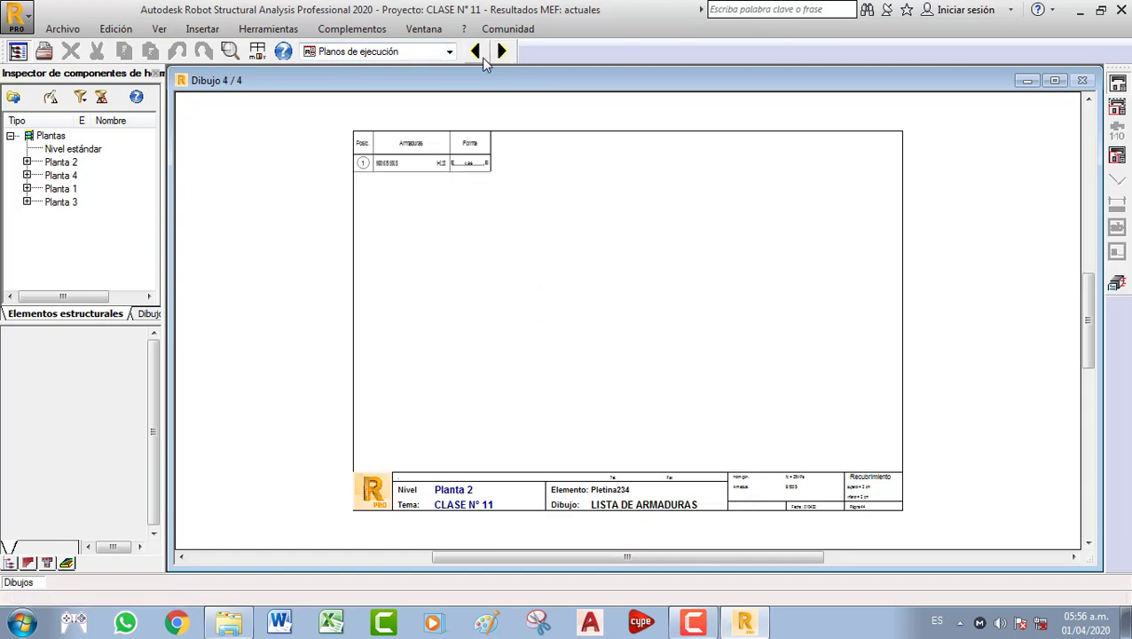
scroll(444, 171, "up", 5)
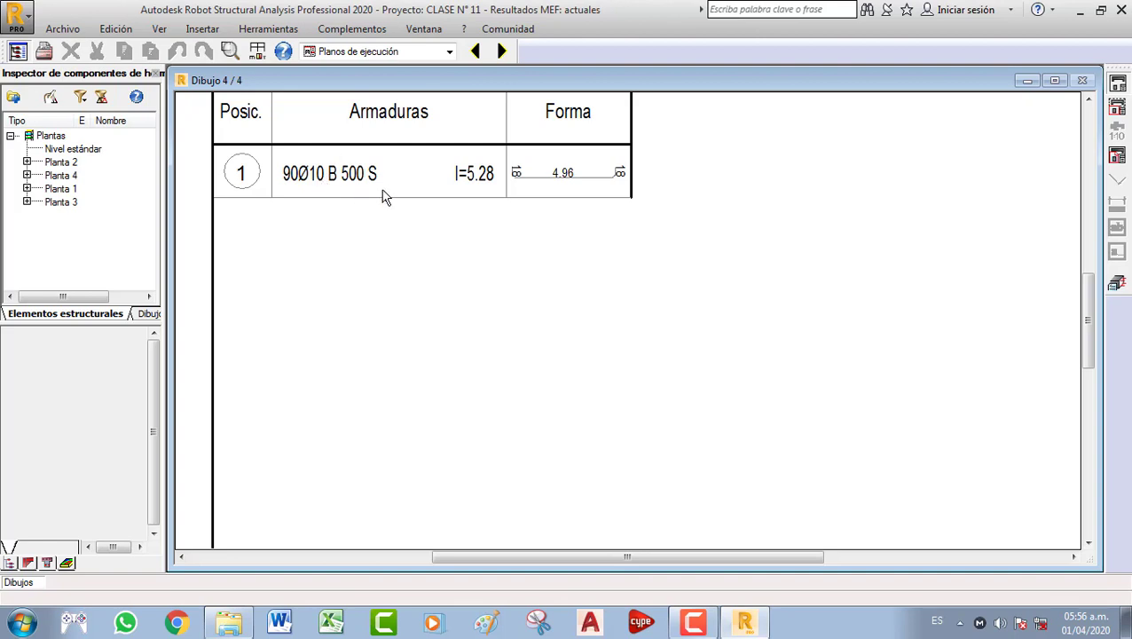
scroll(619, 299, "down", 4)
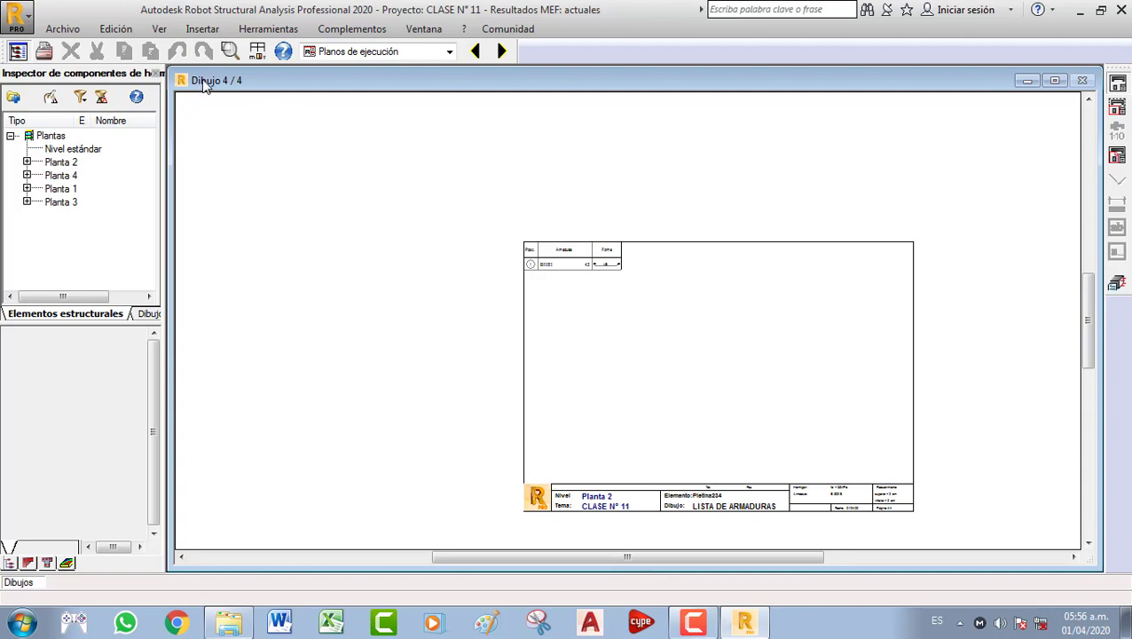
Return to the ENCOFRADO DE LA LOSA drawing and save it as L1 in DXF format in the CLASE N° 11 folder
left_click(475, 51)
left_click(475, 51)
left_click(475, 51)
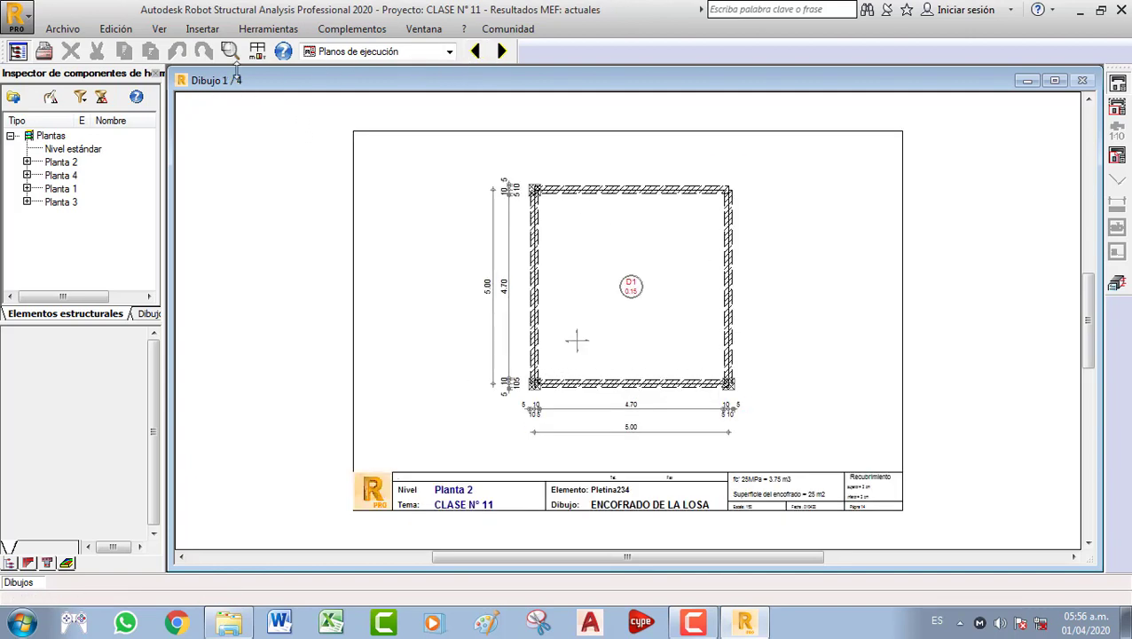
left_click(49, 30)
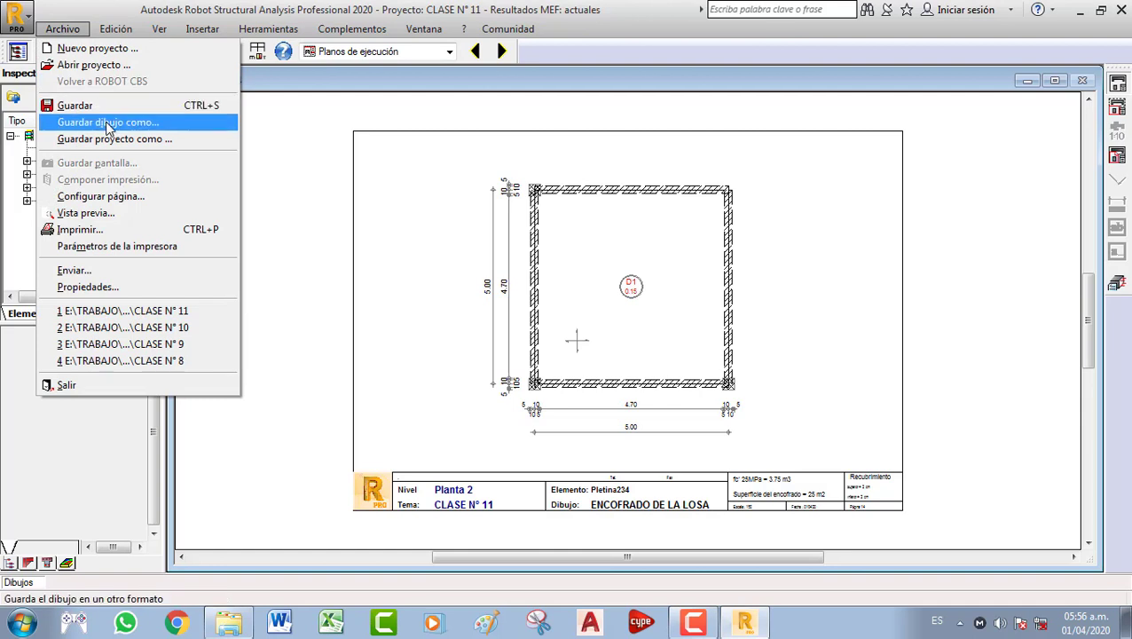
left_click(111, 119)
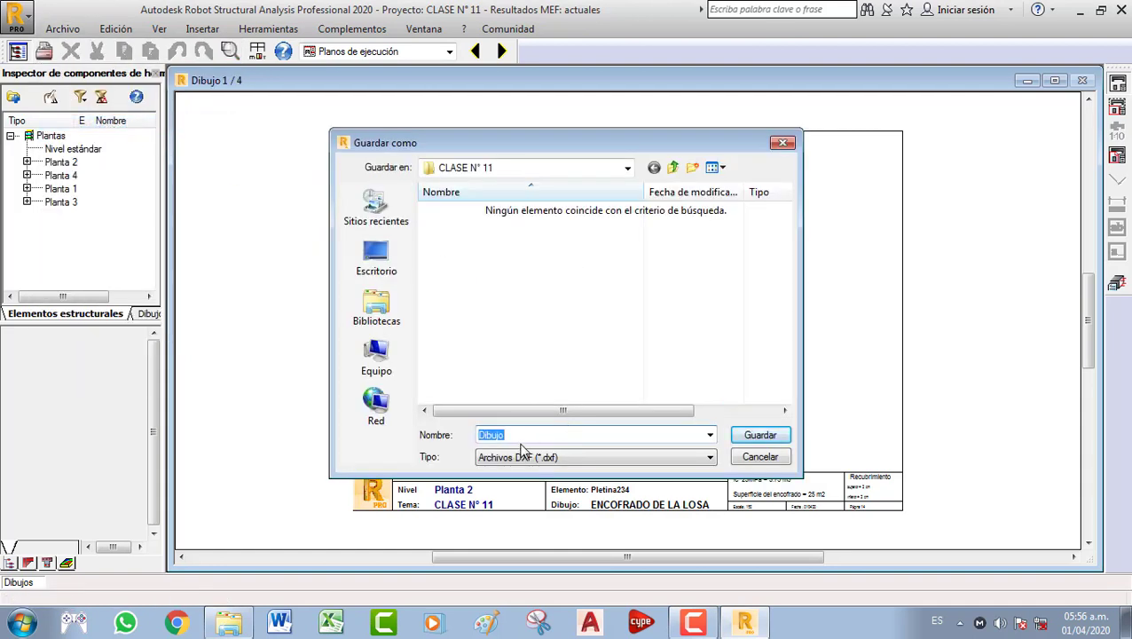
type("L1")
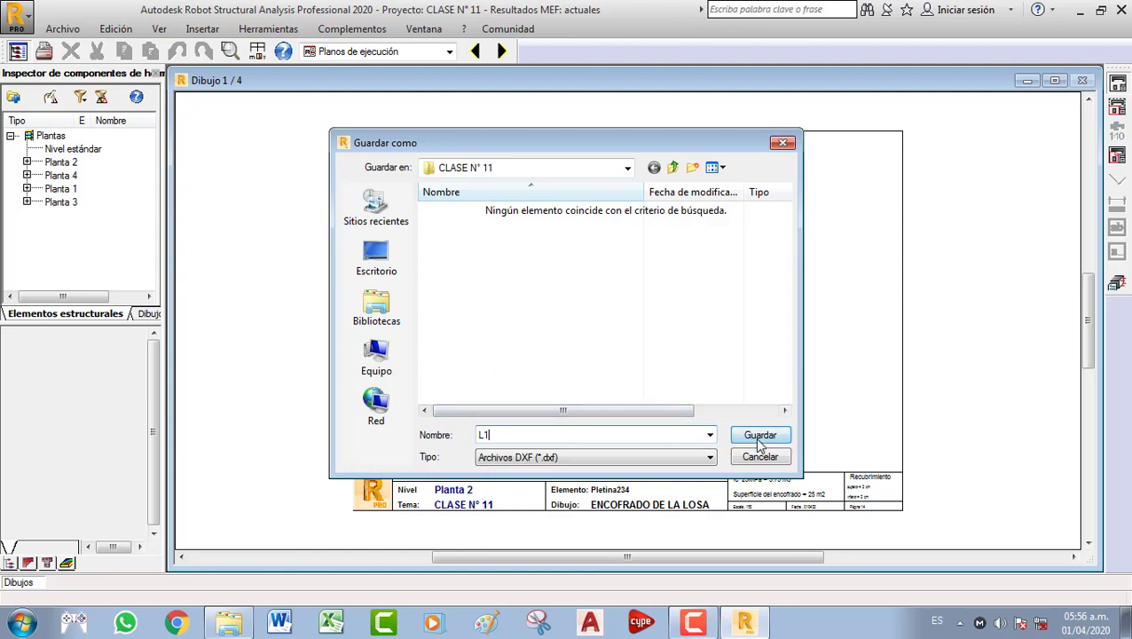
left_click(642, 458)
left_click(642, 471)
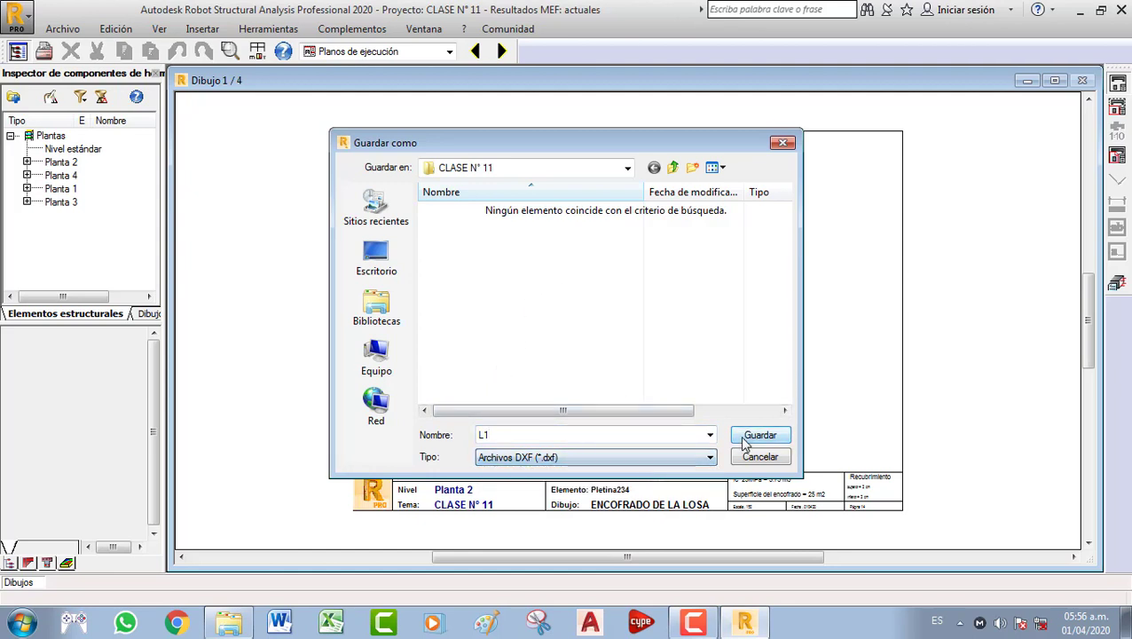
left_click(748, 439)
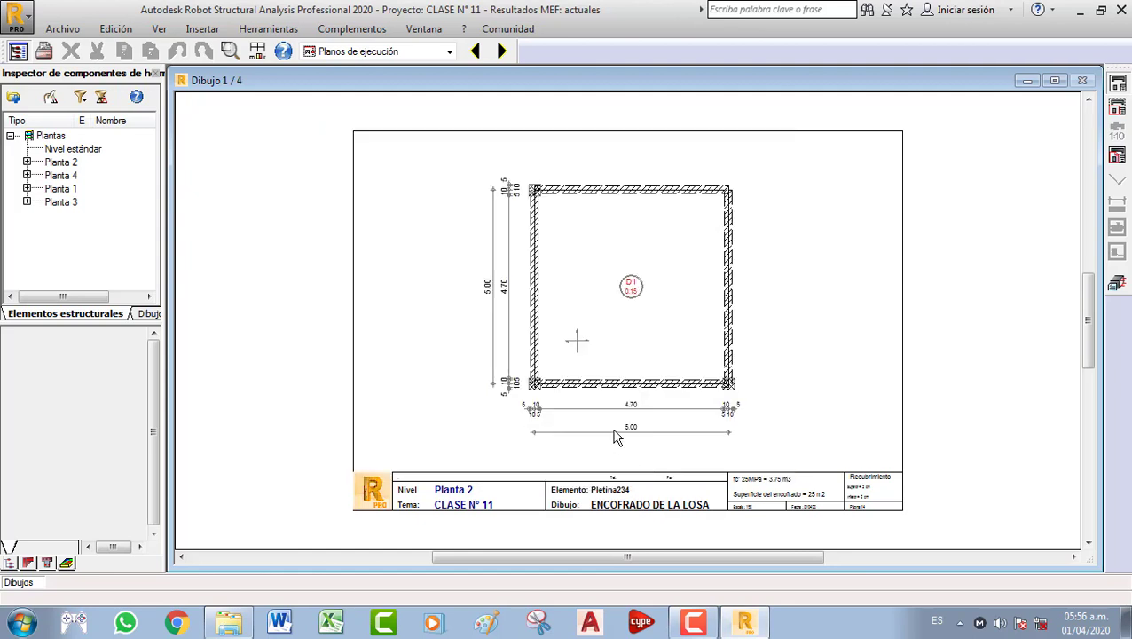
Launch AutoCAD and open the L1 DXF file from the ROBOT STRUCTURAL > CLASE N° 11 folder
left_click(593, 621)
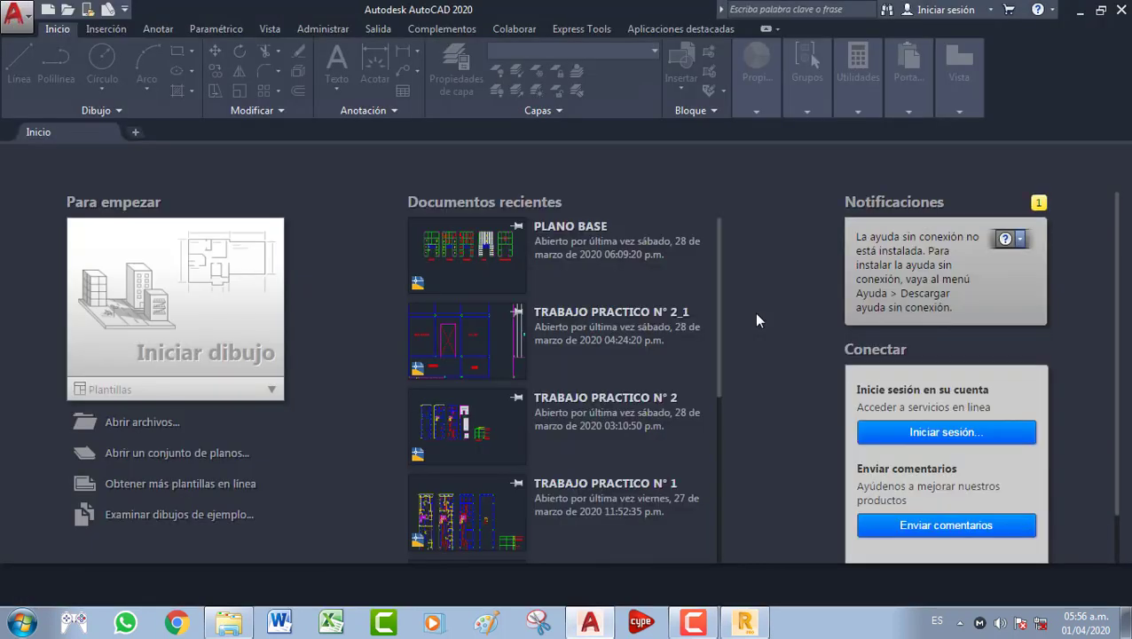
left_click(169, 418)
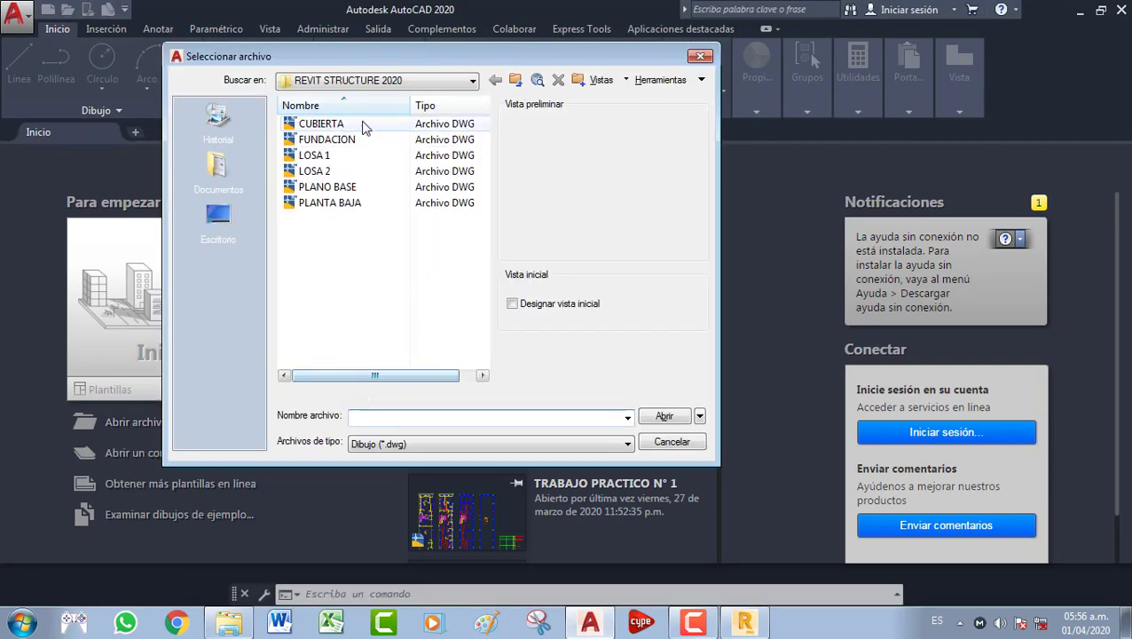
left_click(515, 80)
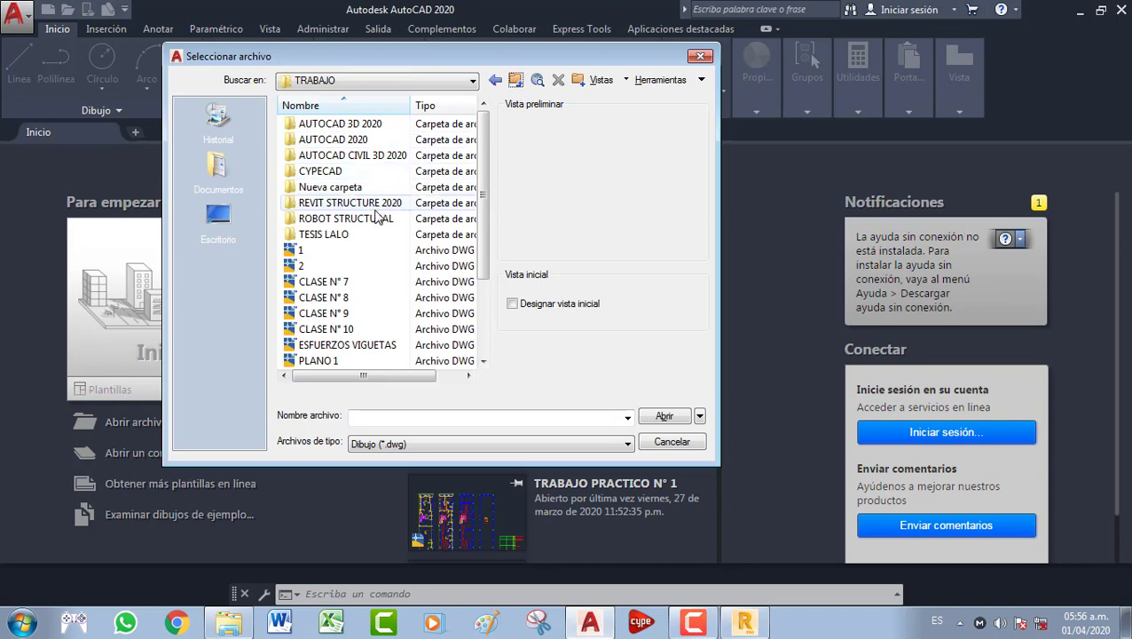
double_click(369, 219)
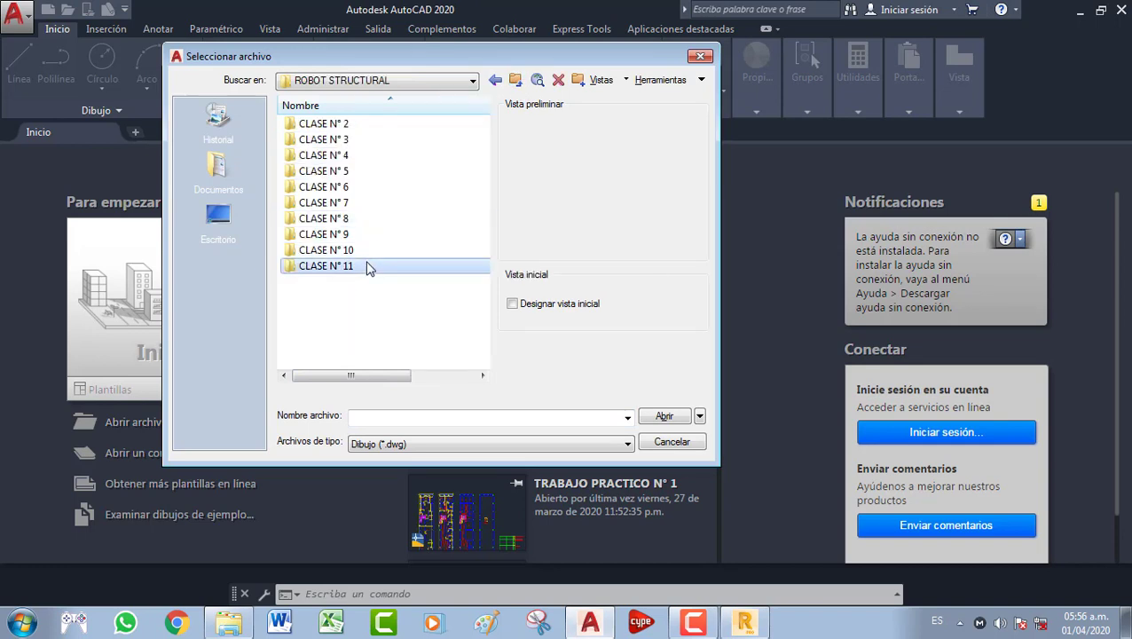
double_click(373, 266)
left_click(413, 444)
left_click(394, 477)
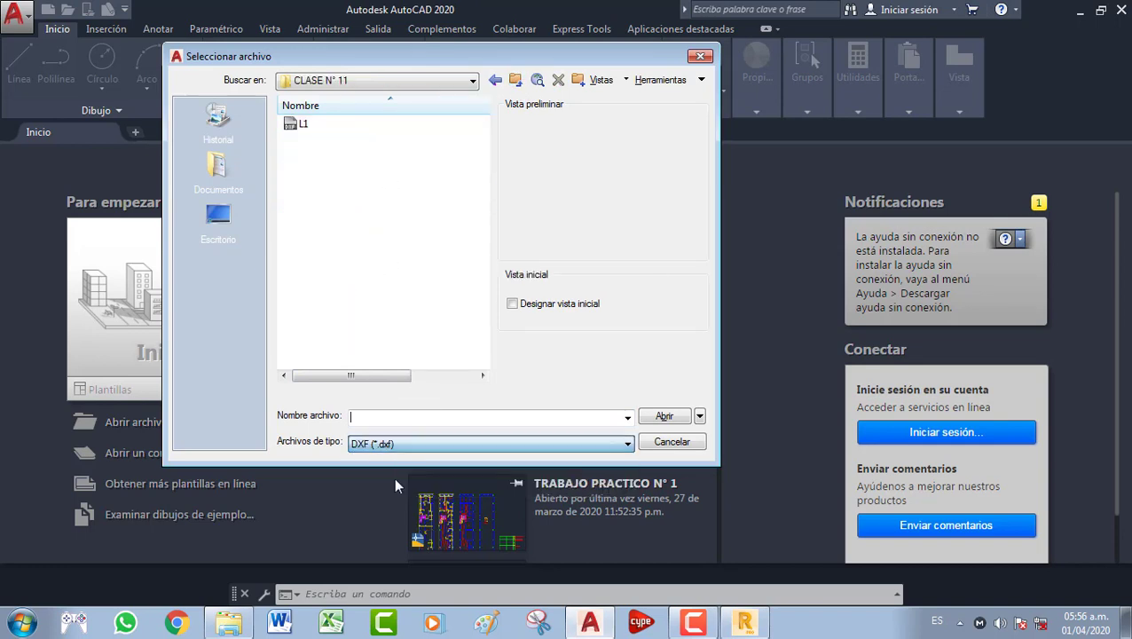
left_click(302, 126)
left_click(663, 416)
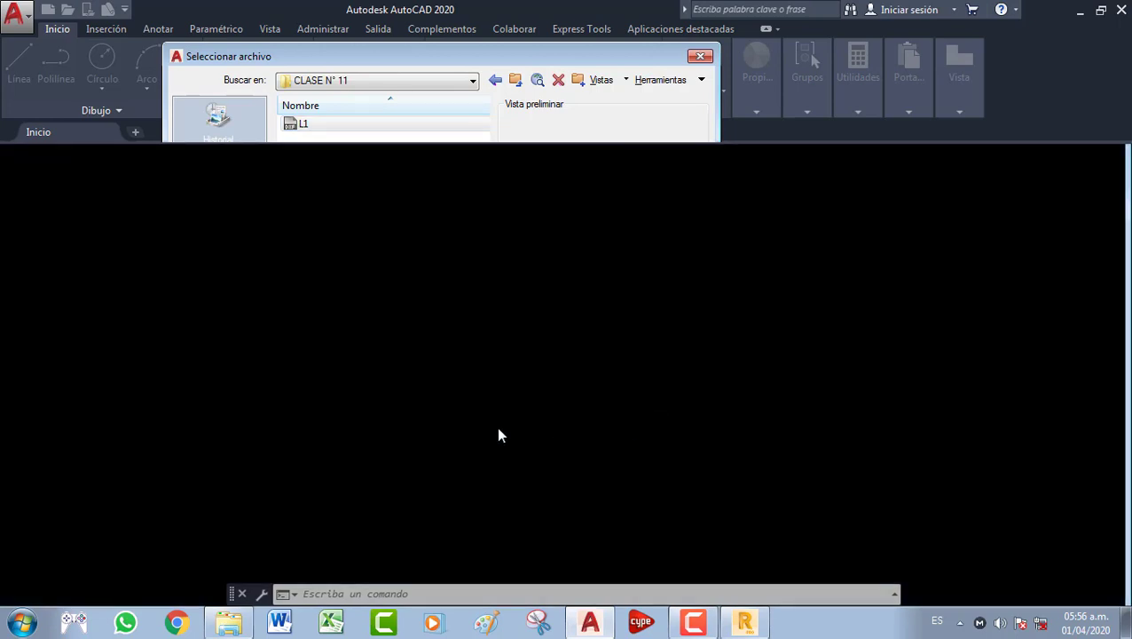
Set the Standard text style's font to Arial Black and check the L1 drawing's dimension and title block texts
scroll(489, 378, "up", 3)
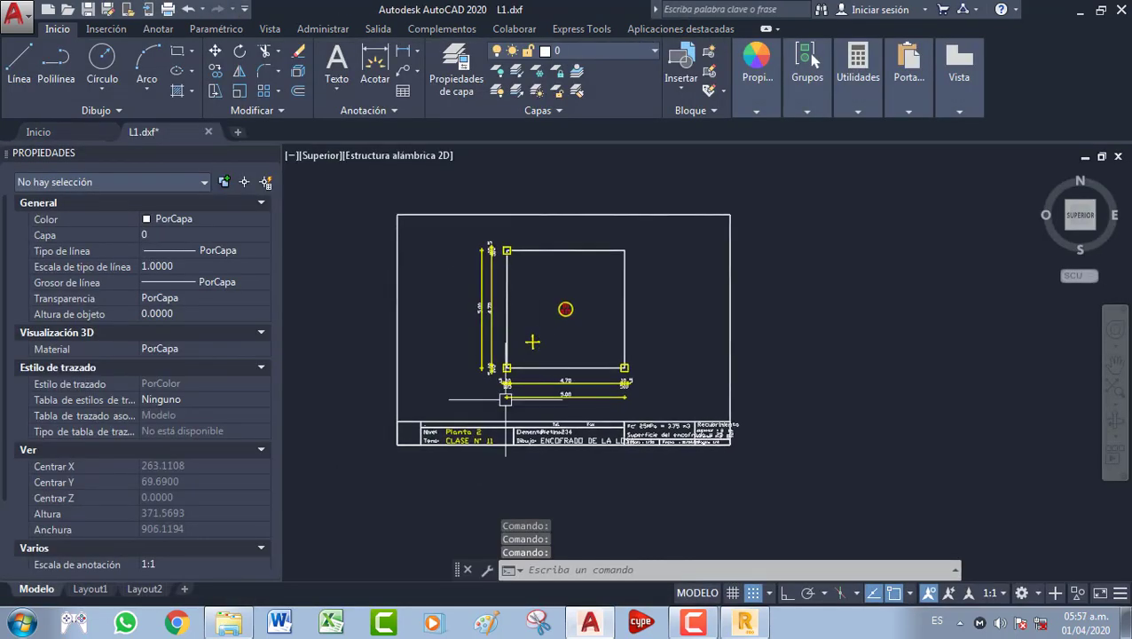
scroll(577, 367, "up", 5)
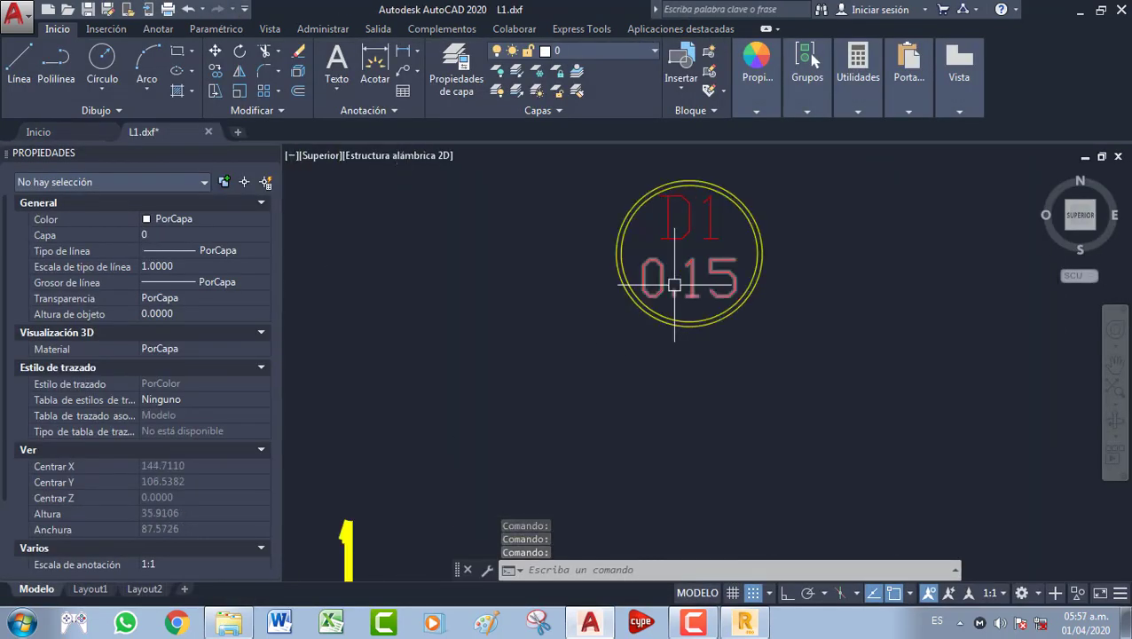
scroll(596, 361, "down", 5)
left_click(162, 29)
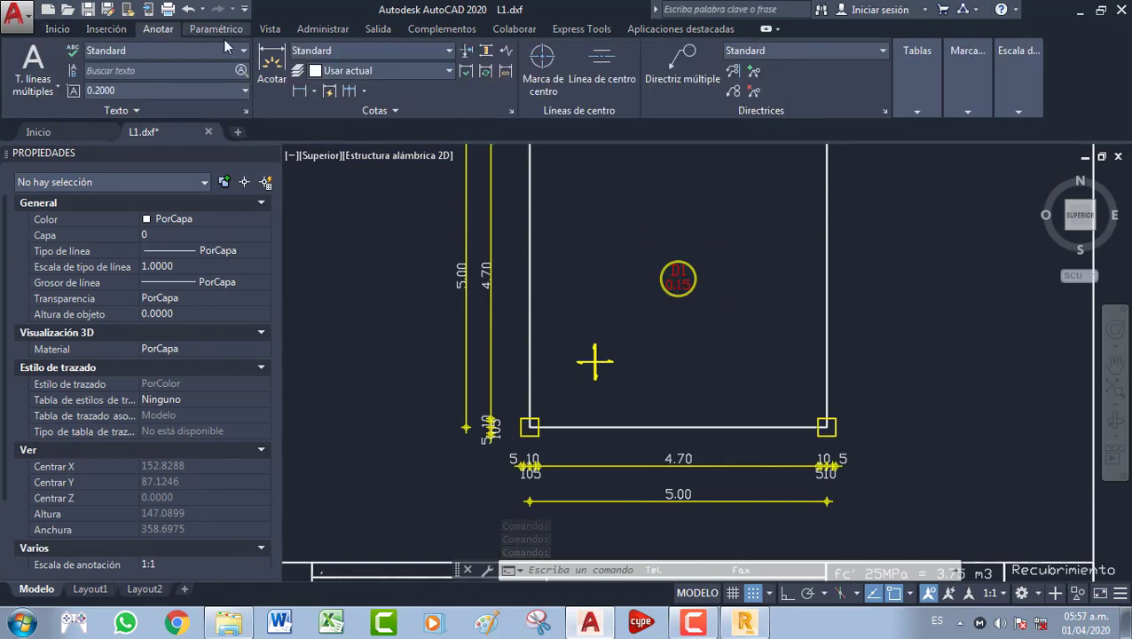
left_click(246, 110)
left_click(550, 229)
left_click_drag(664, 435, 666, 281)
scroll(584, 306, "up", 3)
left_click_drag(669, 322, 670, 271)
scroll(577, 324, "down", 5)
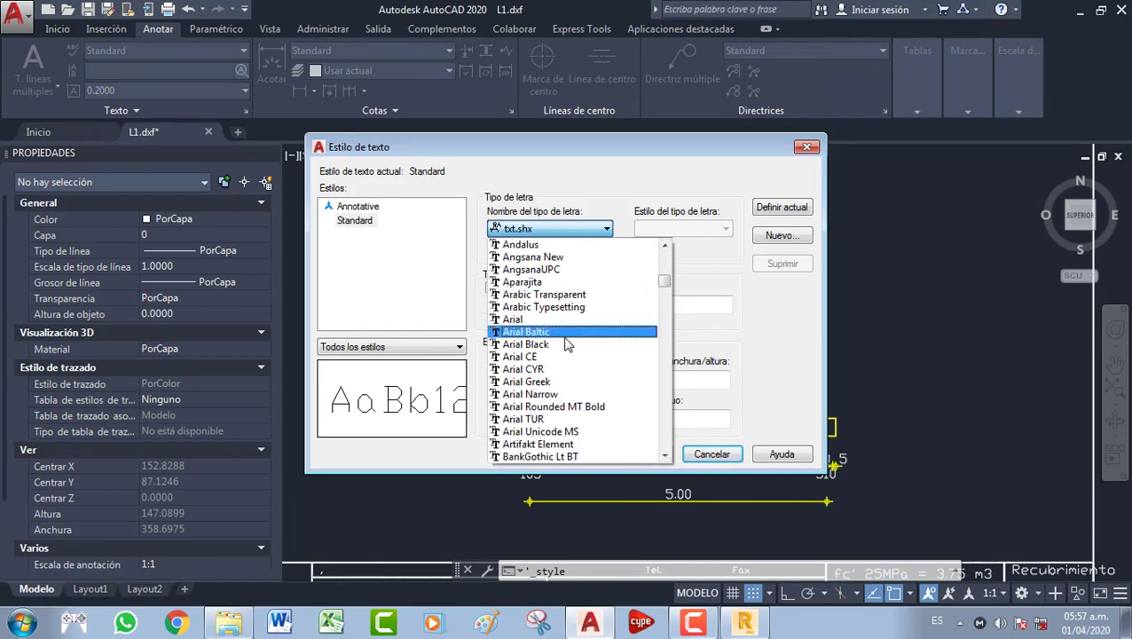
left_click(571, 346)
left_click(641, 454)
left_click(706, 455)
scroll(621, 292, "up", 4)
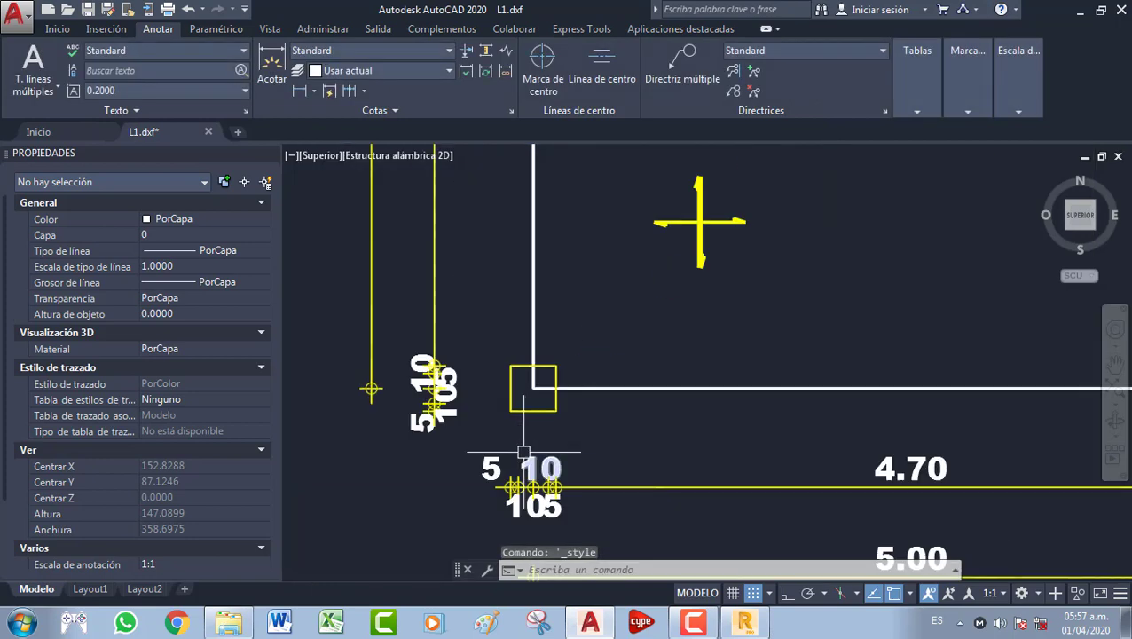
scroll(552, 323, "down", 4)
scroll(453, 388, "up", 8)
scroll(549, 405, "down", 12)
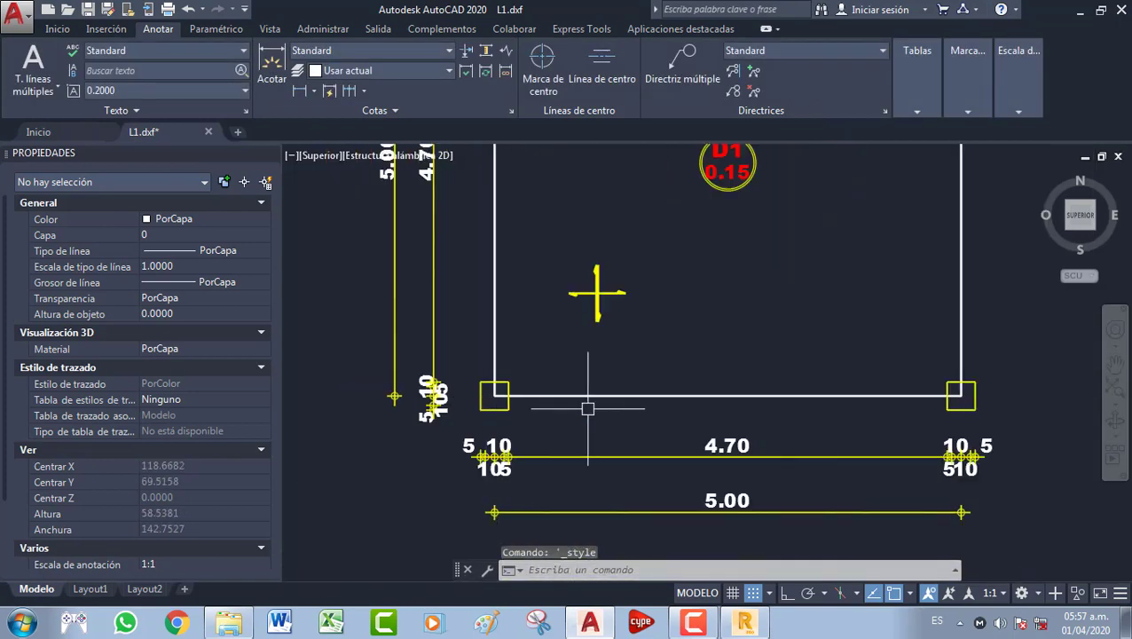
scroll(621, 479, "up", 4)
scroll(621, 479, "down", 2)
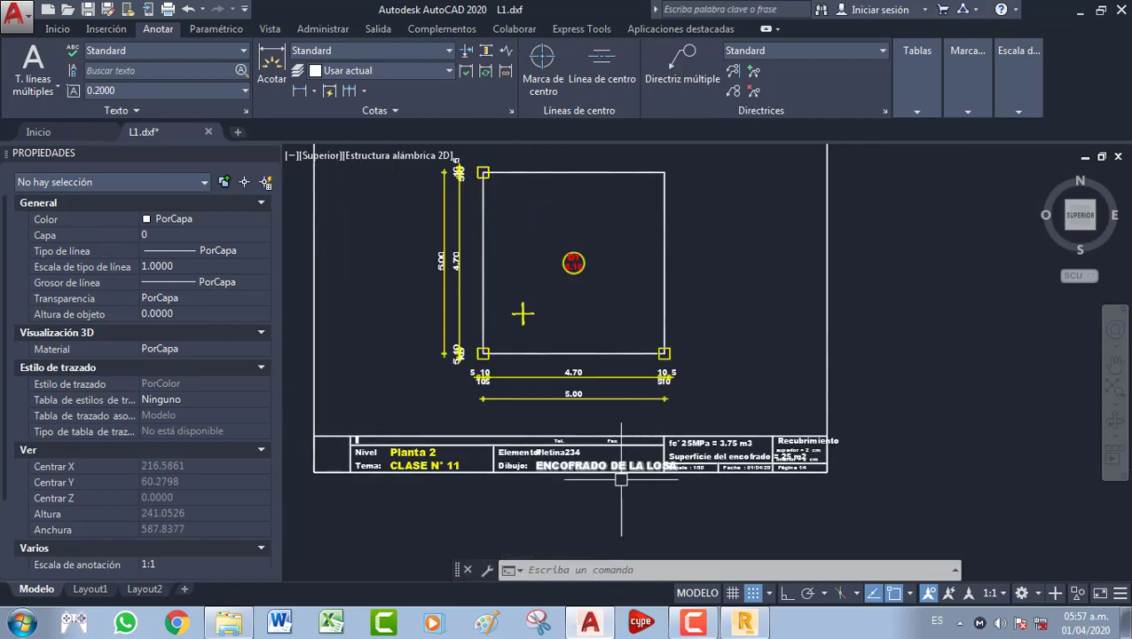
Switch to Robot Structural Analysis and save the ARMADURA DE LA LOSA INFERIOR drawing as L2 in DXF format in the CLASE N° 11 folder
left_click(745, 622)
left_click(501, 51)
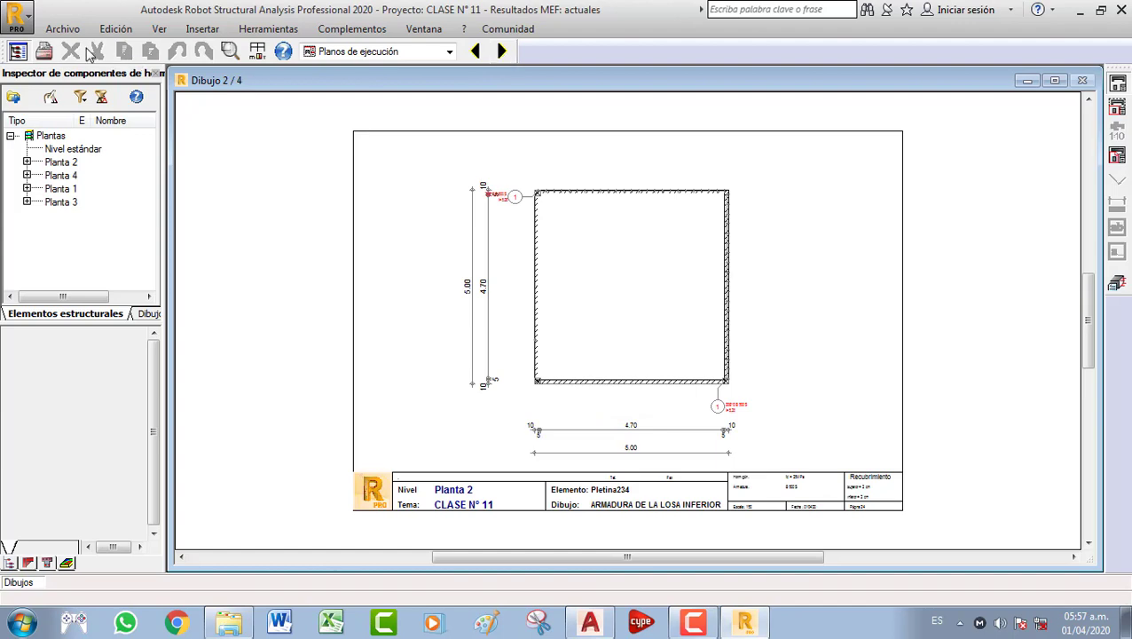
left_click(62, 29)
left_click(110, 130)
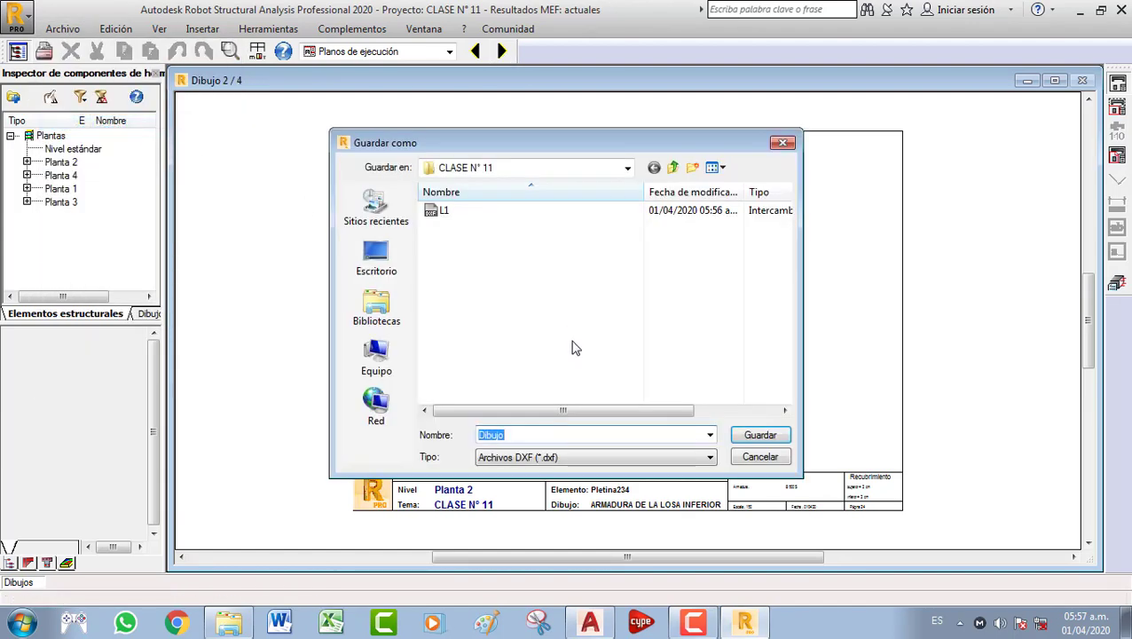
type("L2")
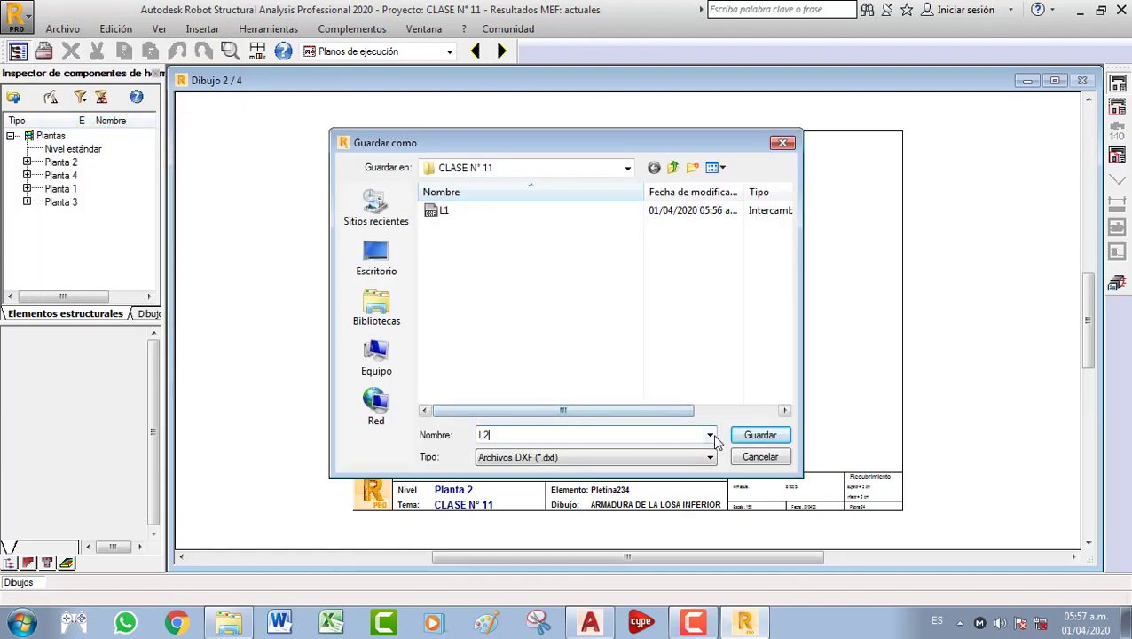
left_click(745, 437)
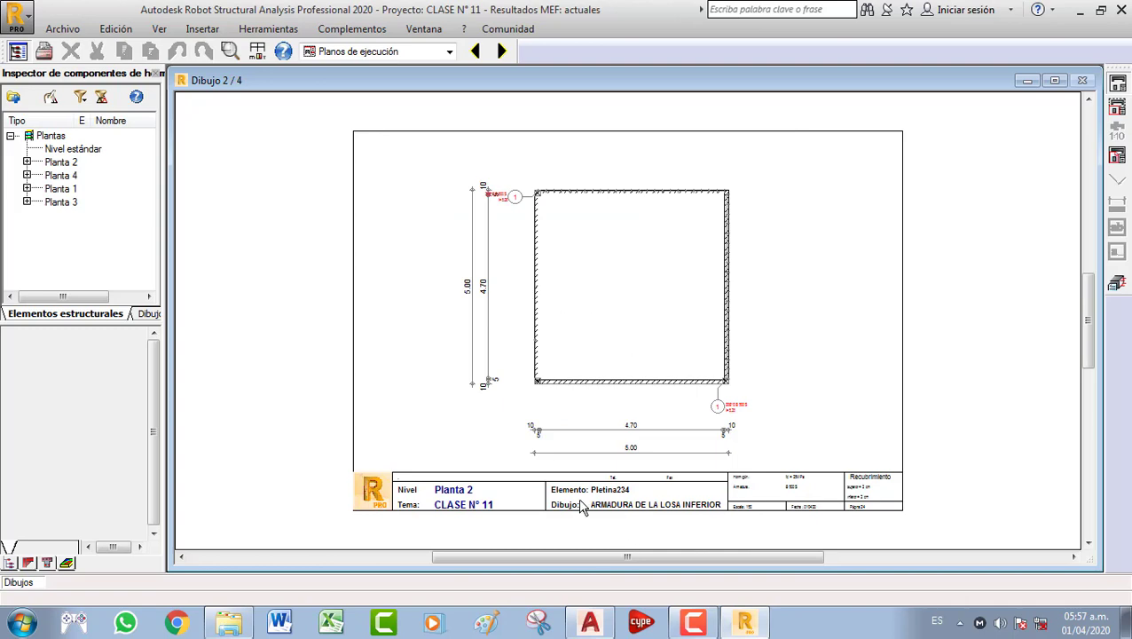
Advance to the ARMADURA DE LA LOSA SUPERIOR drawing and save it as L3 in DXF format in the CLASE N° 11 folder
left_click(62, 29)
left_click(373, 96)
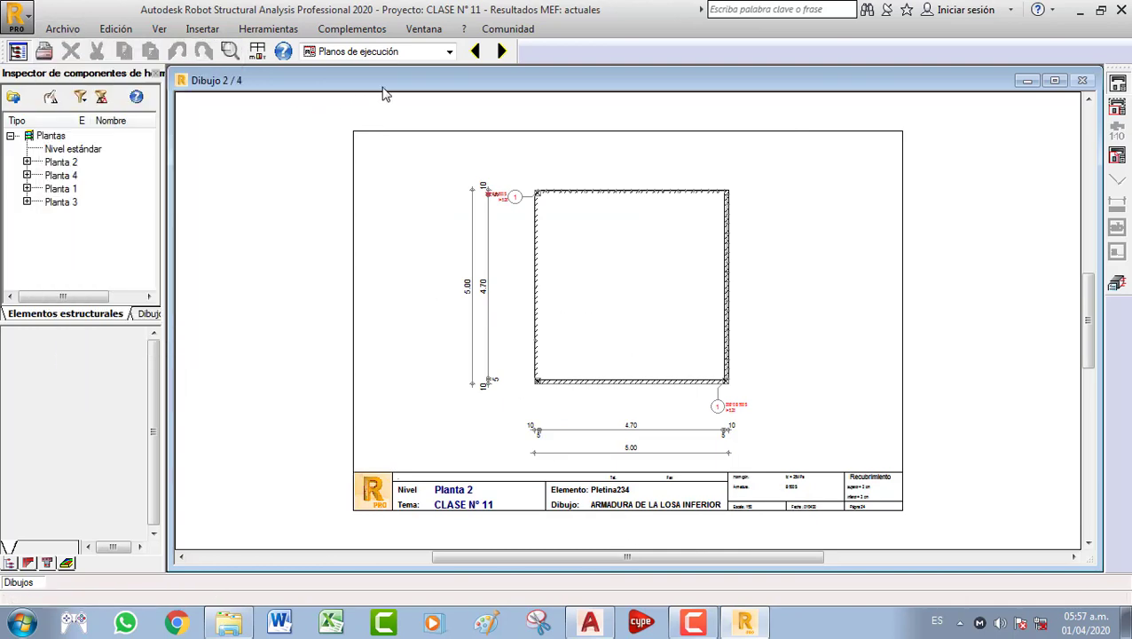
left_click(501, 52)
left_click(62, 28)
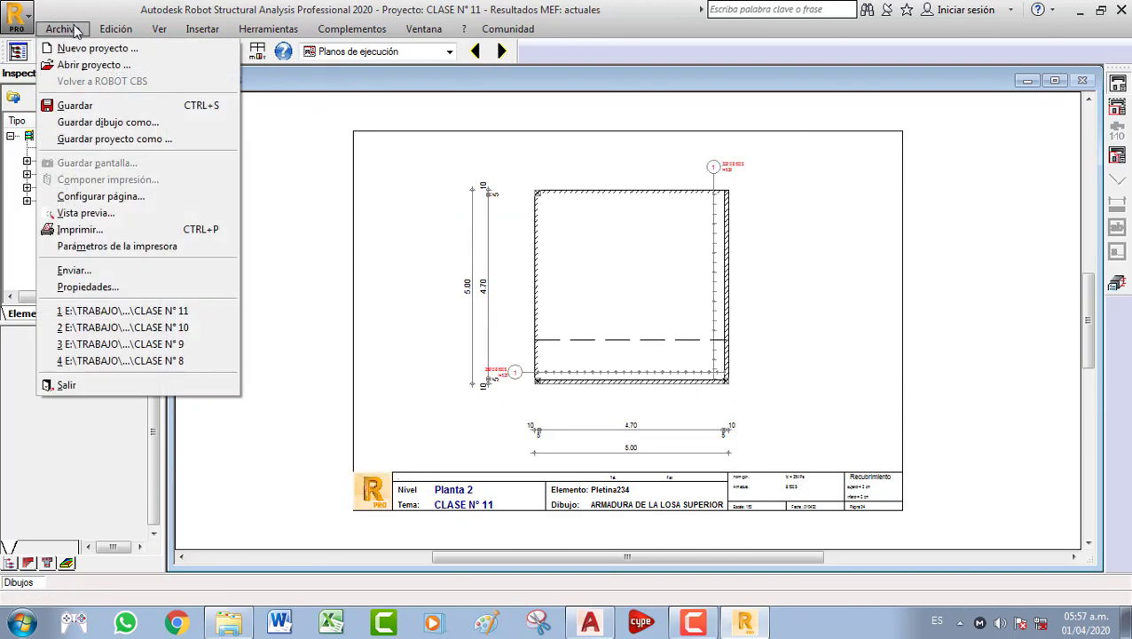
left_click(111, 124)
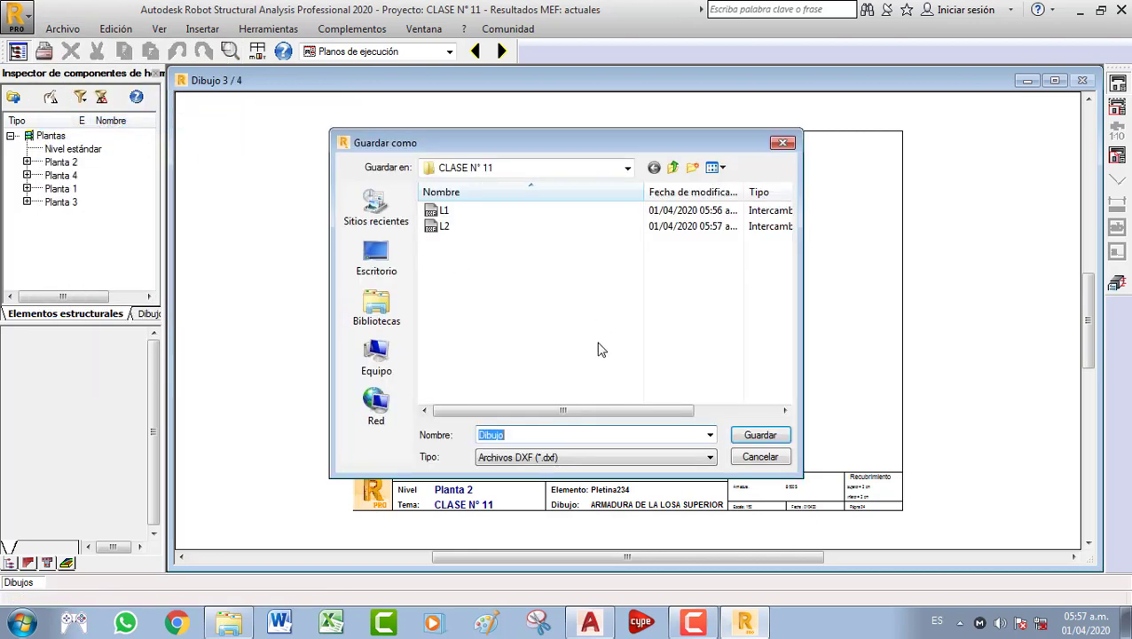
type("L3")
left_click(748, 435)
Advance to the LISTA DE ARMADURAS drawing and save it as L4 in DXF format in the CLASE N° 11 folder
left_click(501, 52)
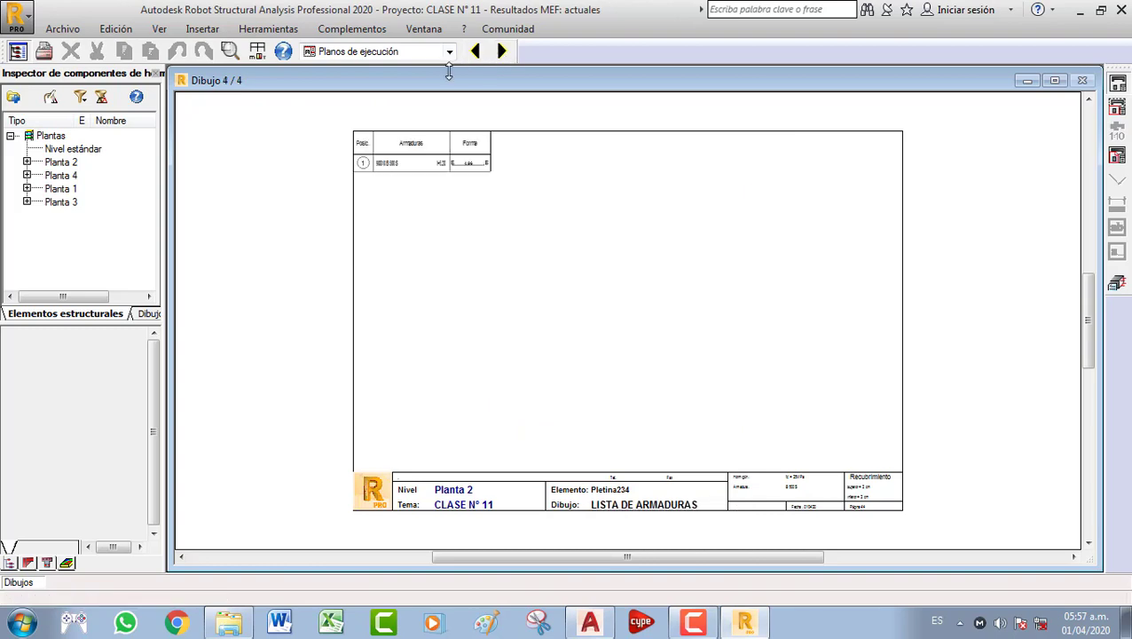
left_click(62, 28)
left_click(111, 122)
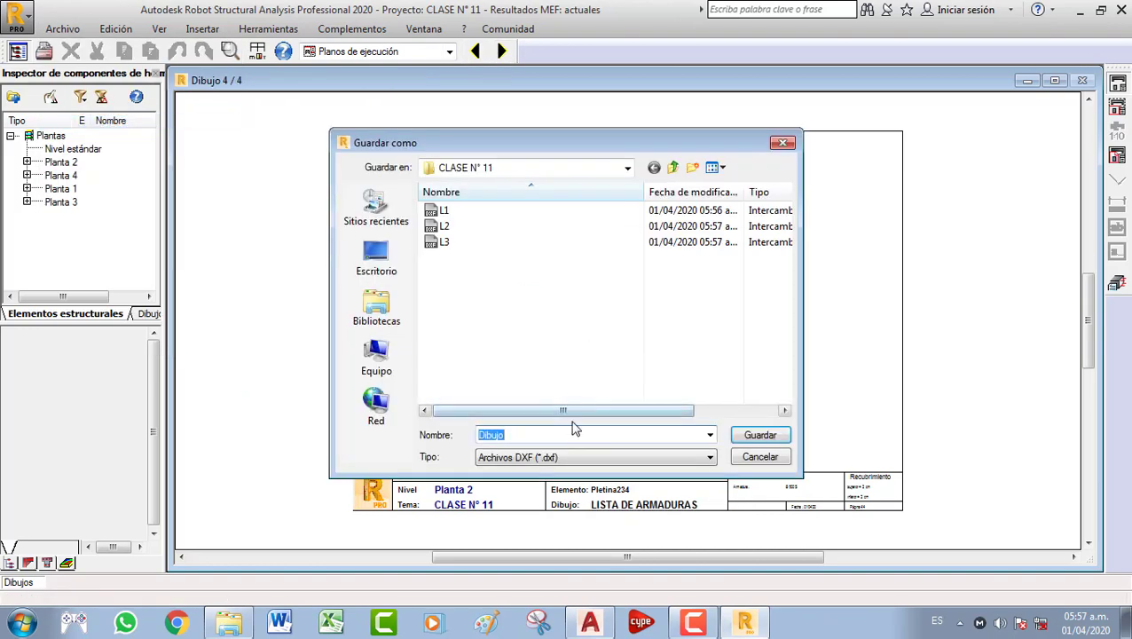
type("L4")
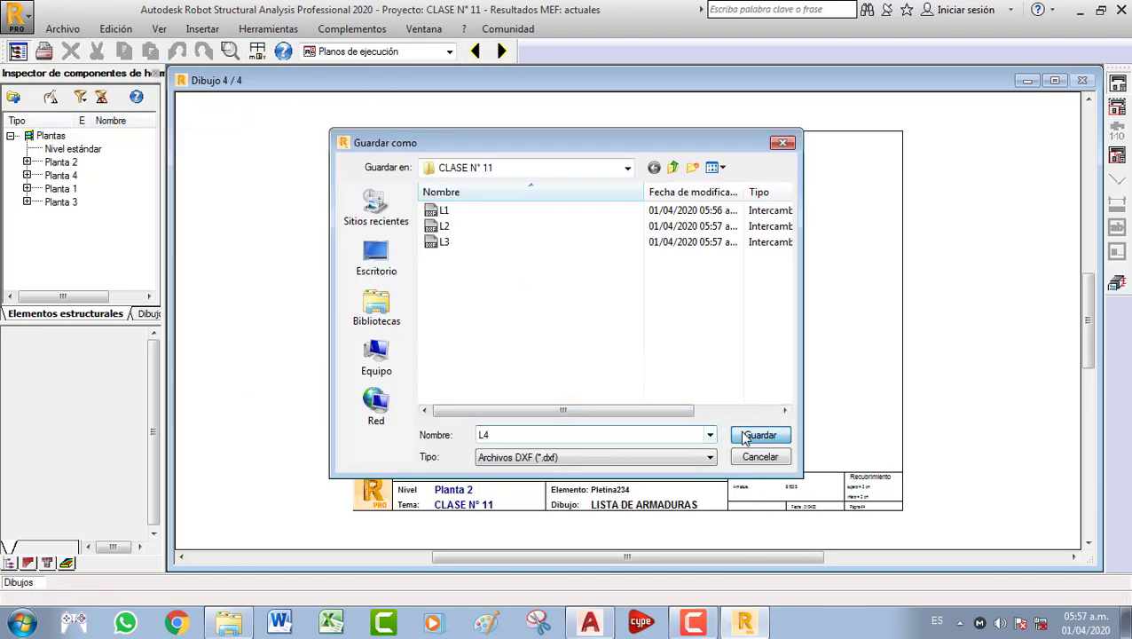
left_click(748, 436)
Switch to AutoCAD and open the L2, L3 and L4 DXF files together
left_click(593, 623)
left_click(38, 131)
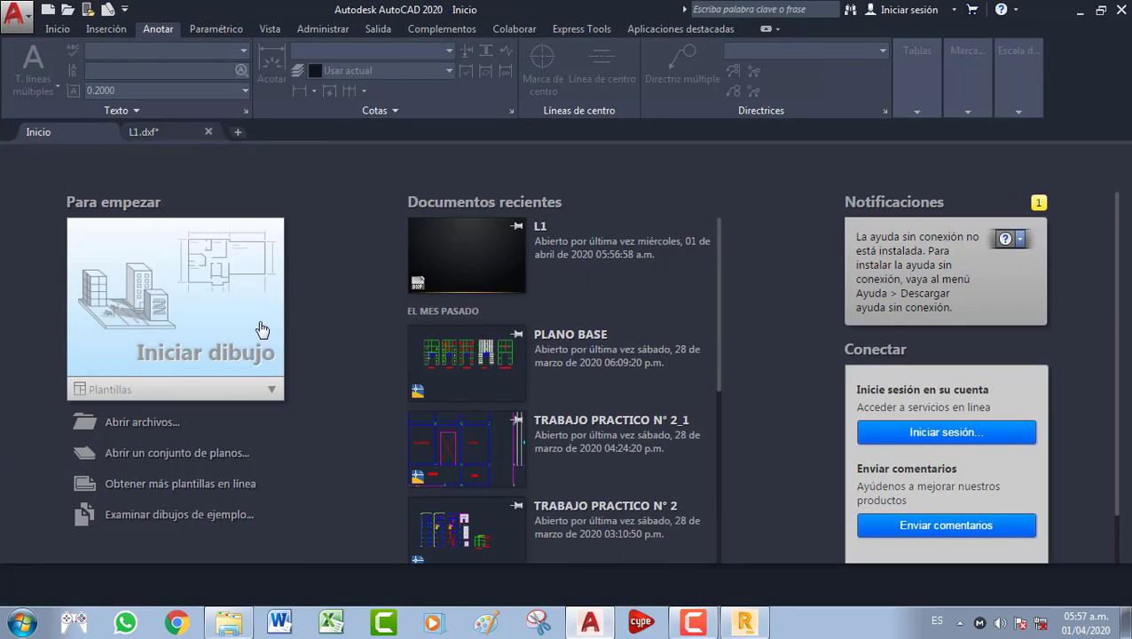
left_click(167, 425)
left_click(314, 141)
left_click(329, 159, "ctrl")
left_click(336, 171, "ctrl")
left_click(664, 417)
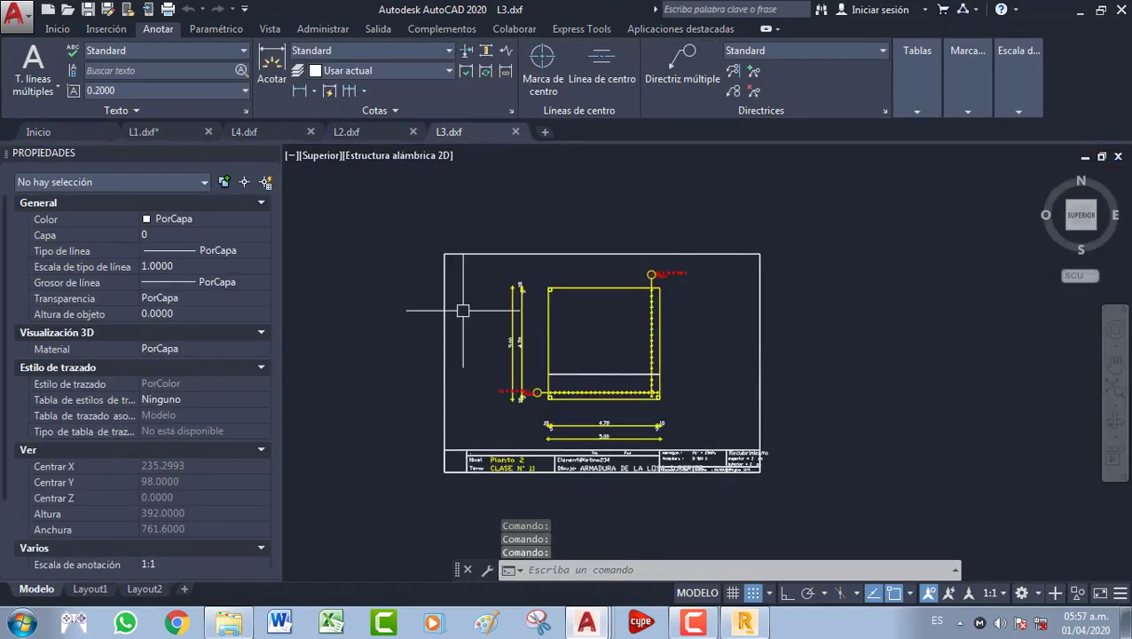
Copy the whole ARMADURA DE LA LOSA INFERIOR sheet from L2 into L1, placing it just right of the ENCOFRADO DE LA LOSA sheet
scroll(462, 311, "down", 4)
middle_click_drag(474, 242, 576, 307)
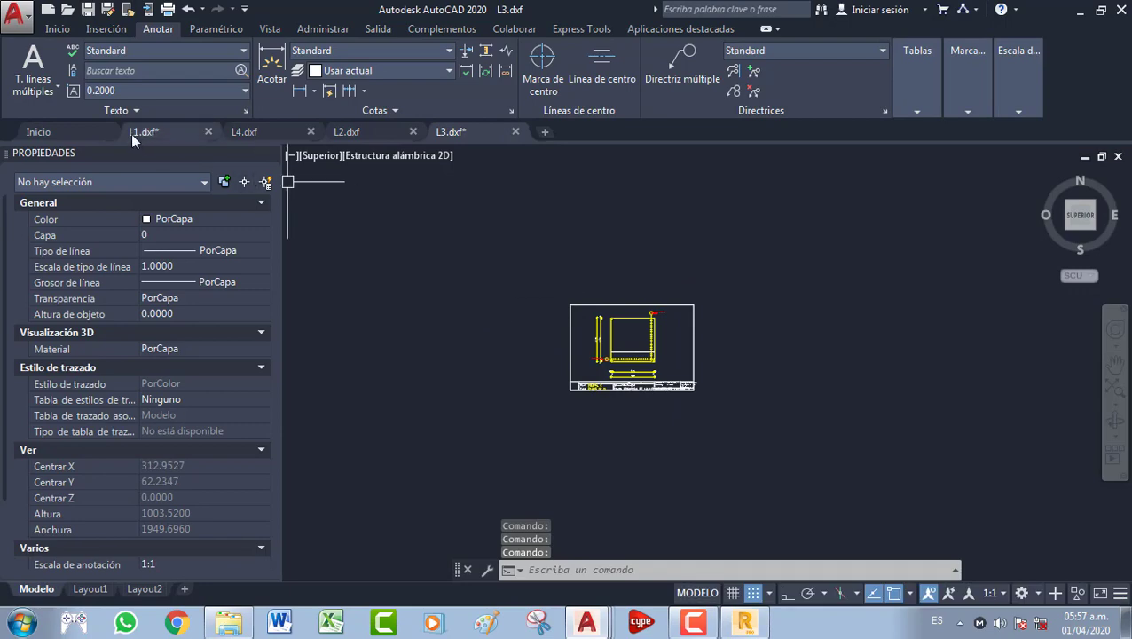
left_click(134, 132)
left_click(350, 133)
mouse_move(666, 450)
left_mouse_down()
mouse_move(379, 270)
mouse_move(455, 318)
left_mouse_up()
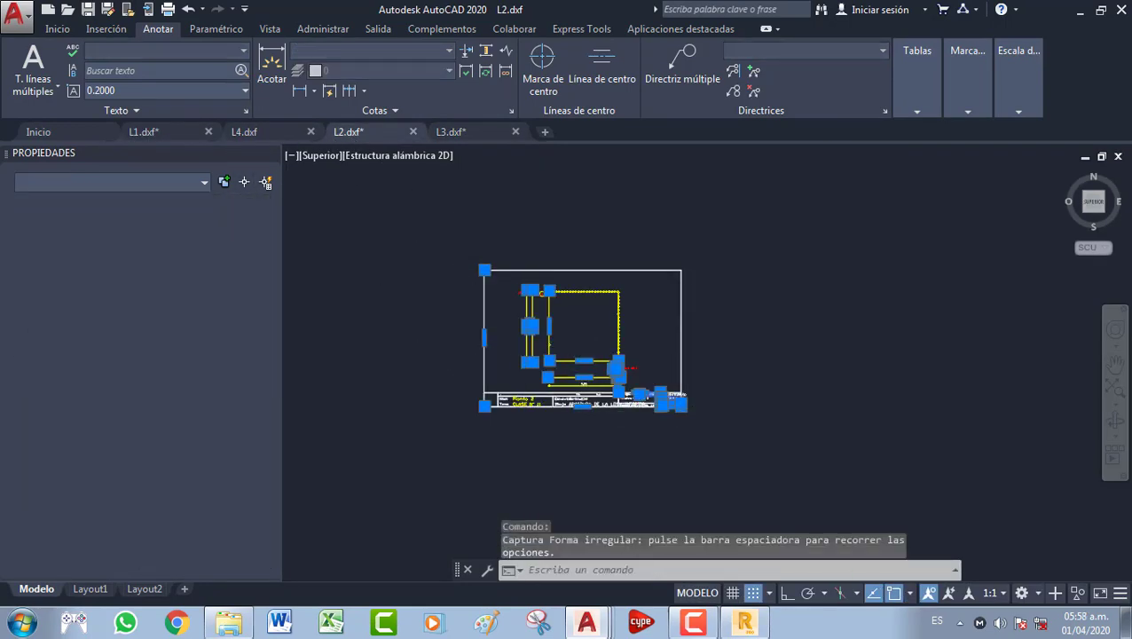
key("Escape")
left_click(772, 417)
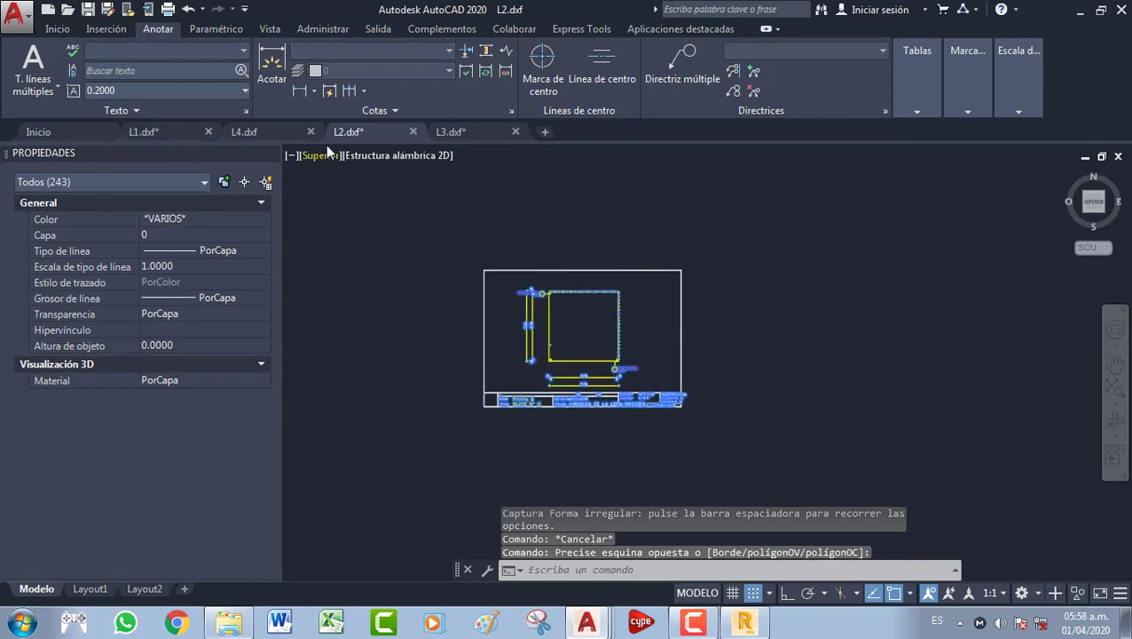
left_click(156, 130)
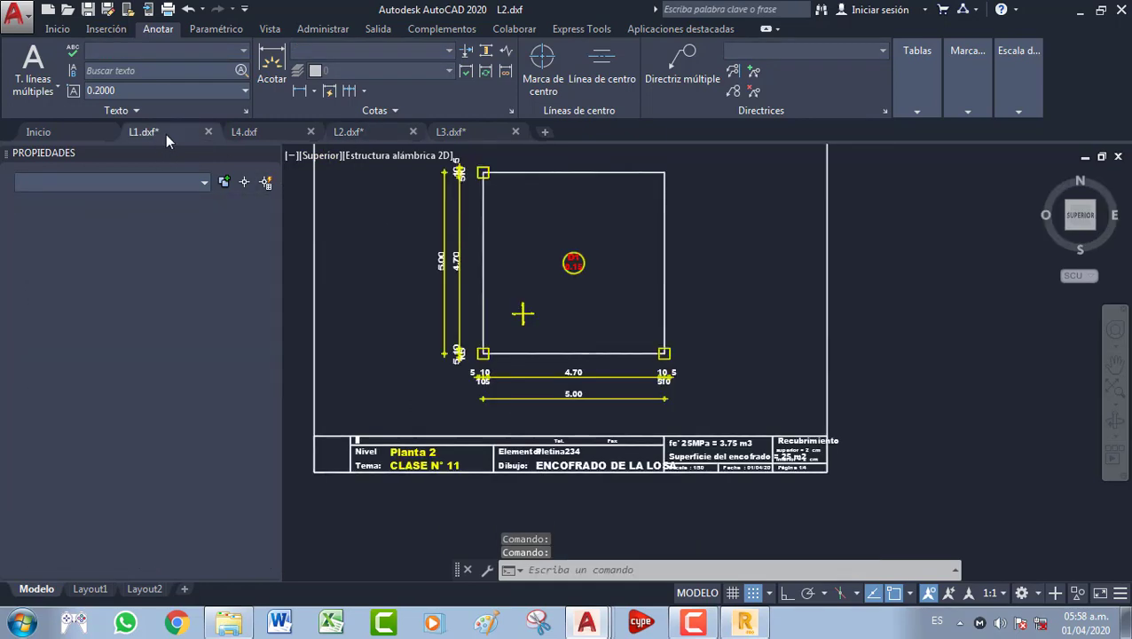
key("ctrl+v")
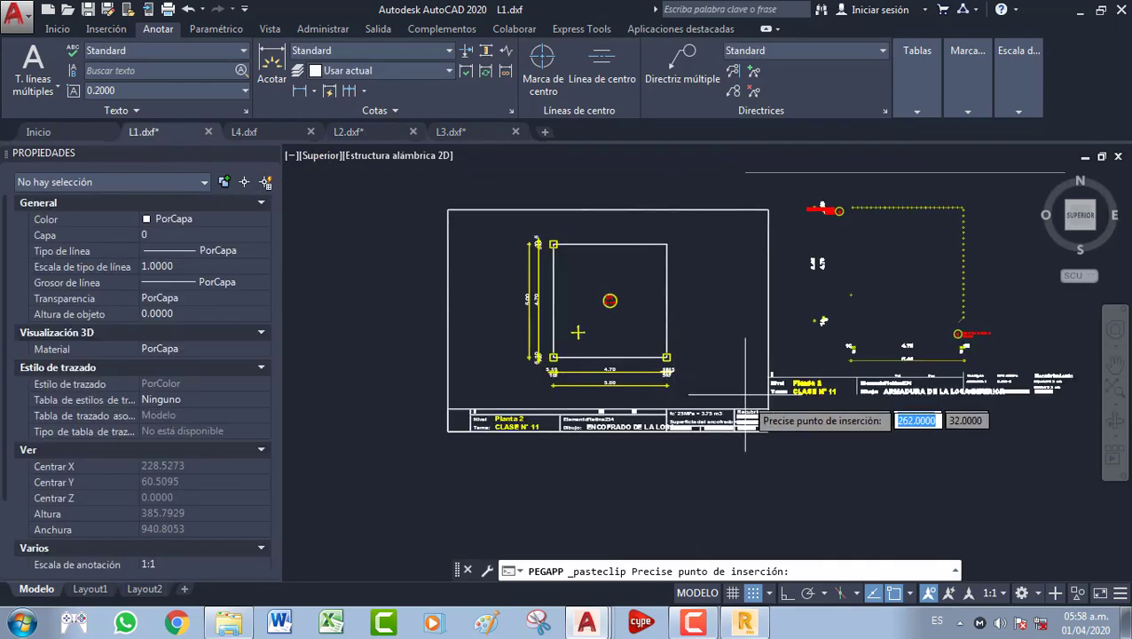
scroll(754, 422, "up", 4)
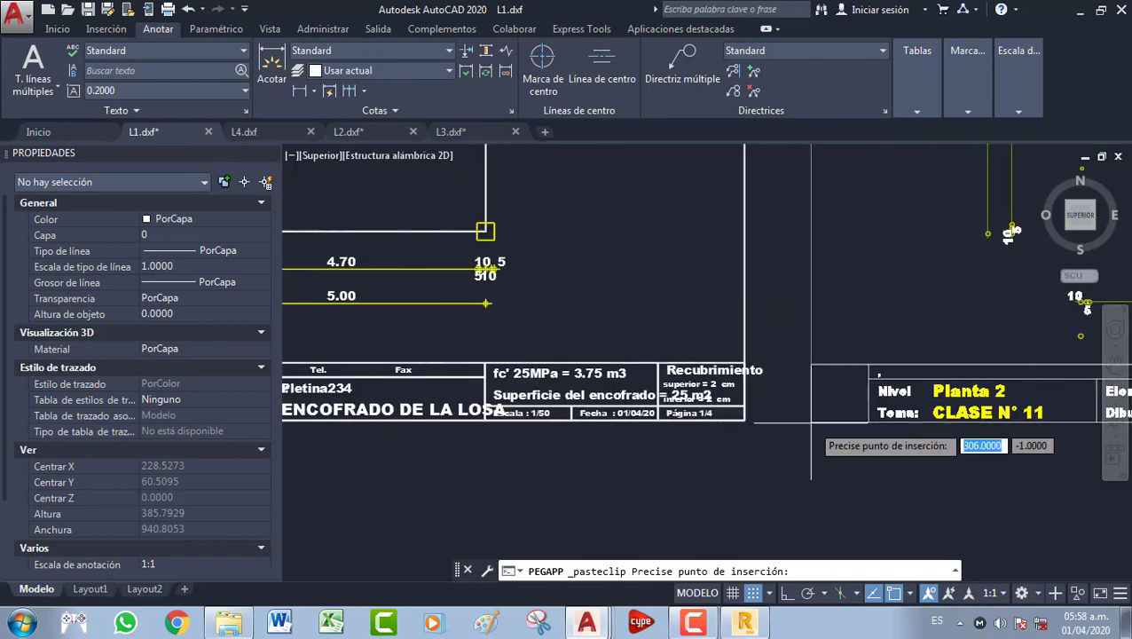
left_click(811, 424)
scroll(811, 423, "down", 4)
middle_click_drag(811, 423, 601, 423)
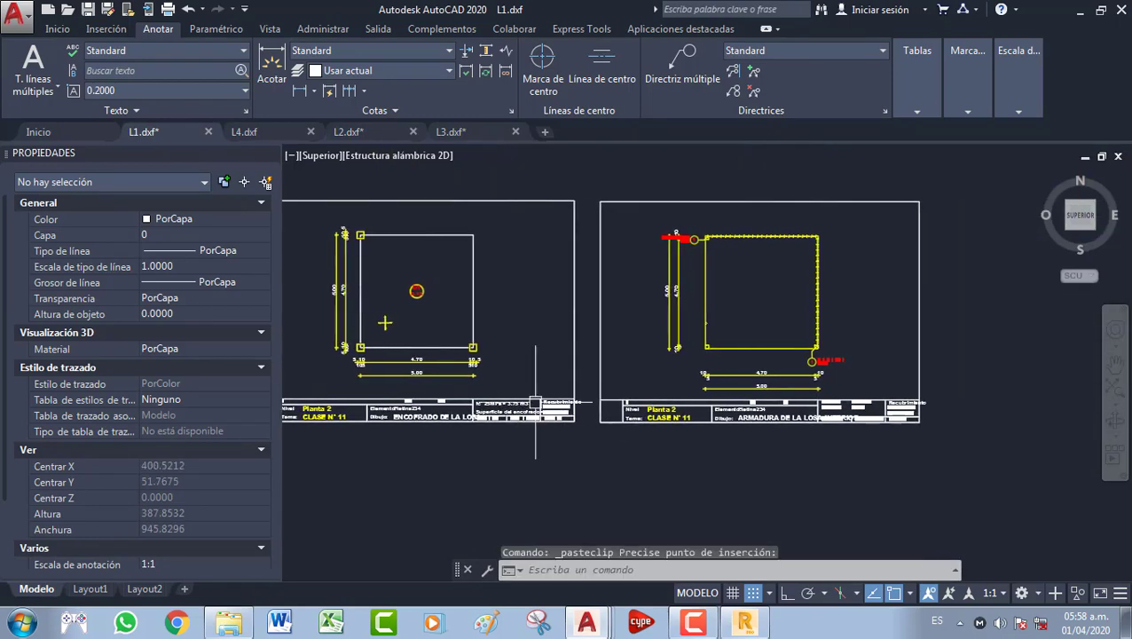
scroll(910, 422, "up", 5)
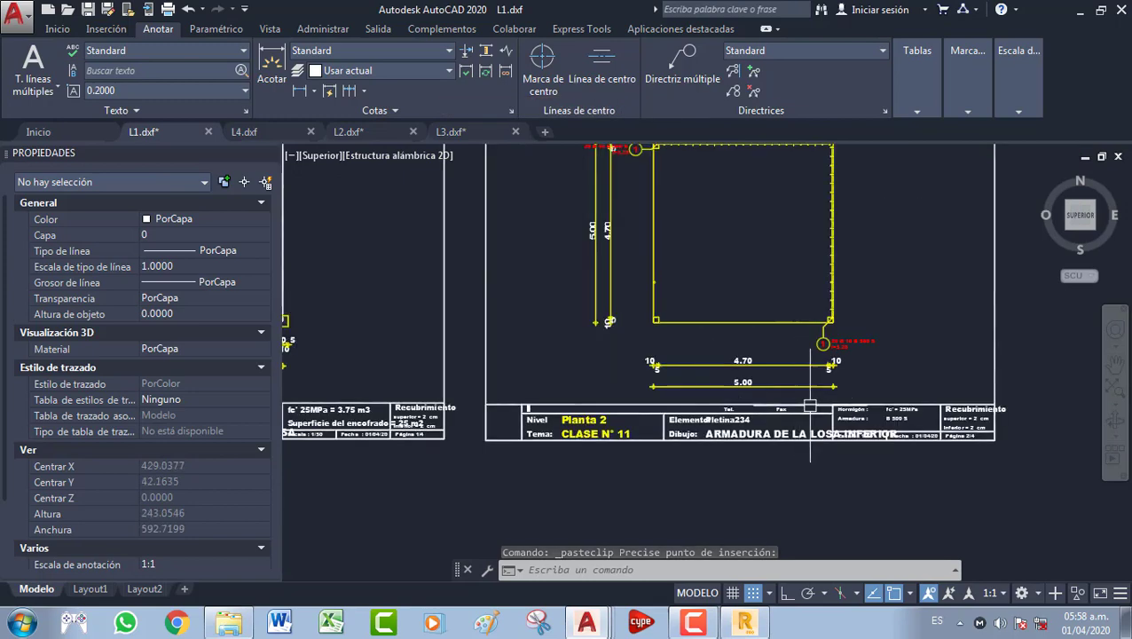
scroll(910, 422, "down", 6)
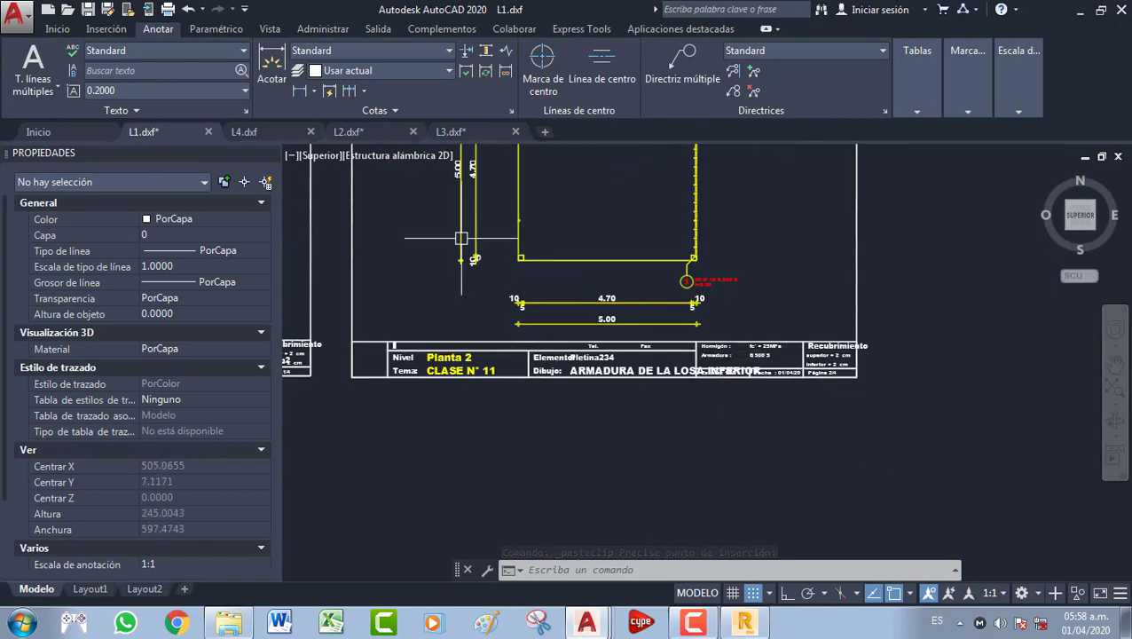
Copy the whole ARMADURA DE LA LOSA SUPERIOR sheet from L3 into L1, placing it right of the ARMADURA DE LA LOSA INFERIOR sheet, bottom edges aligned
left_click(473, 133)
scroll(505, 284, "down", 4)
left_click(632, 369)
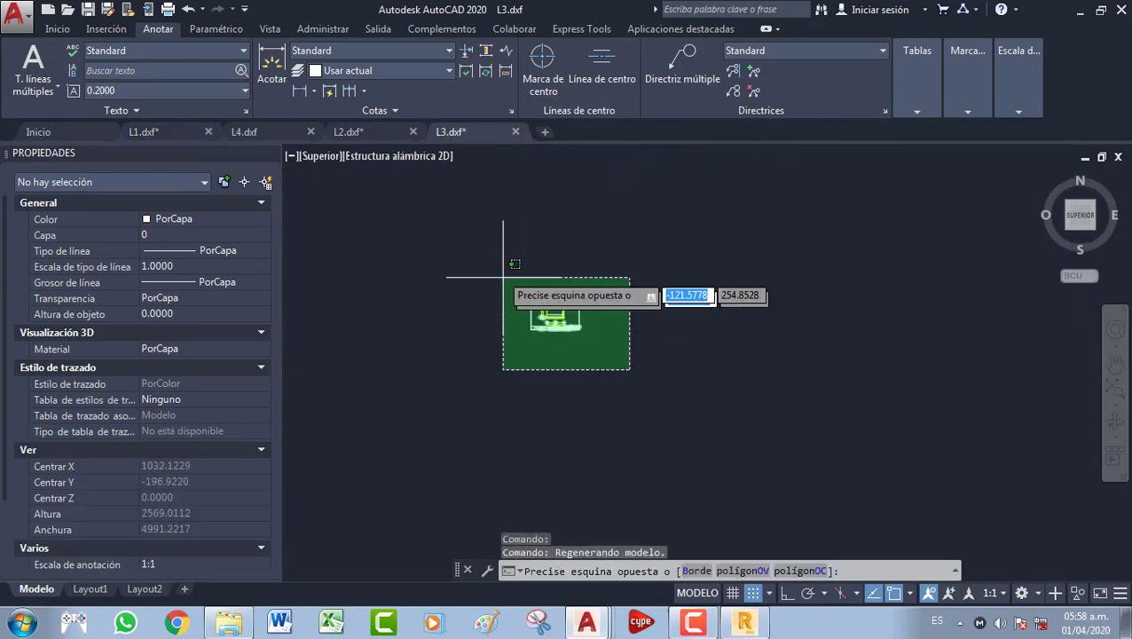
left_click(510, 288)
key("ctrl+c")
left_click(177, 132)
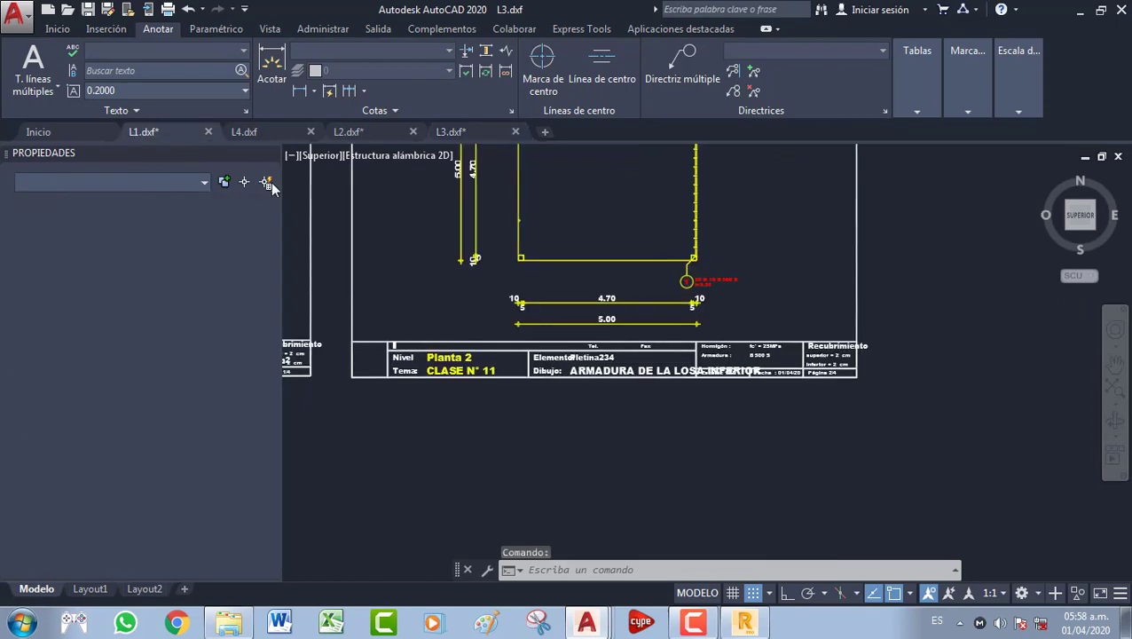
key("ctrl+v")
middle_click_drag(839, 376, 459, 319)
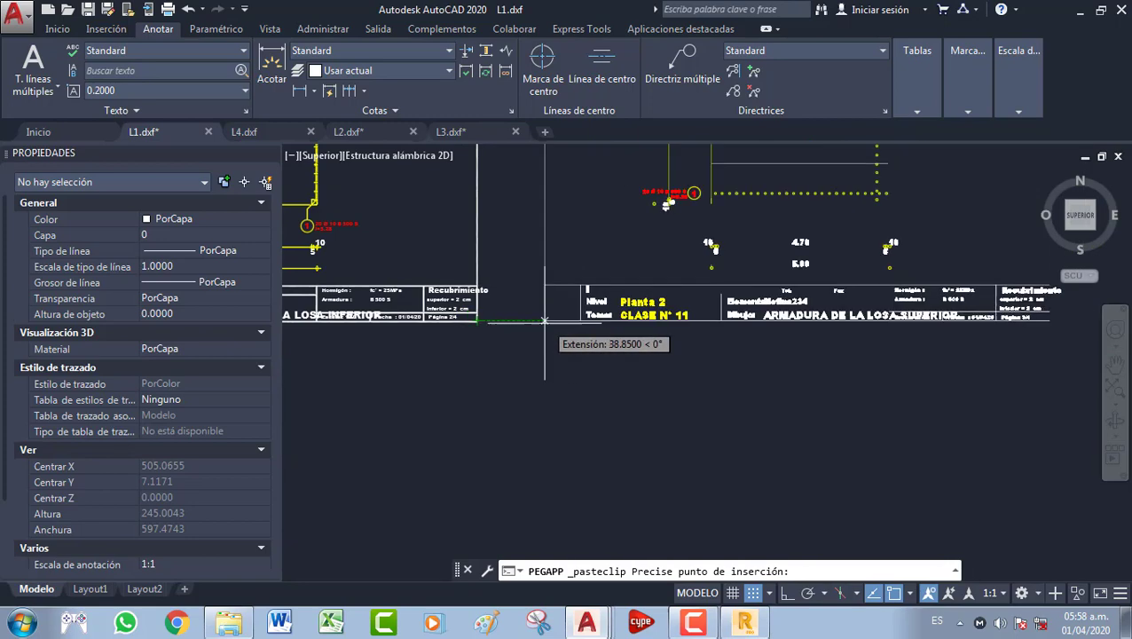
left_click(530, 321)
scroll(554, 323, "down", 5)
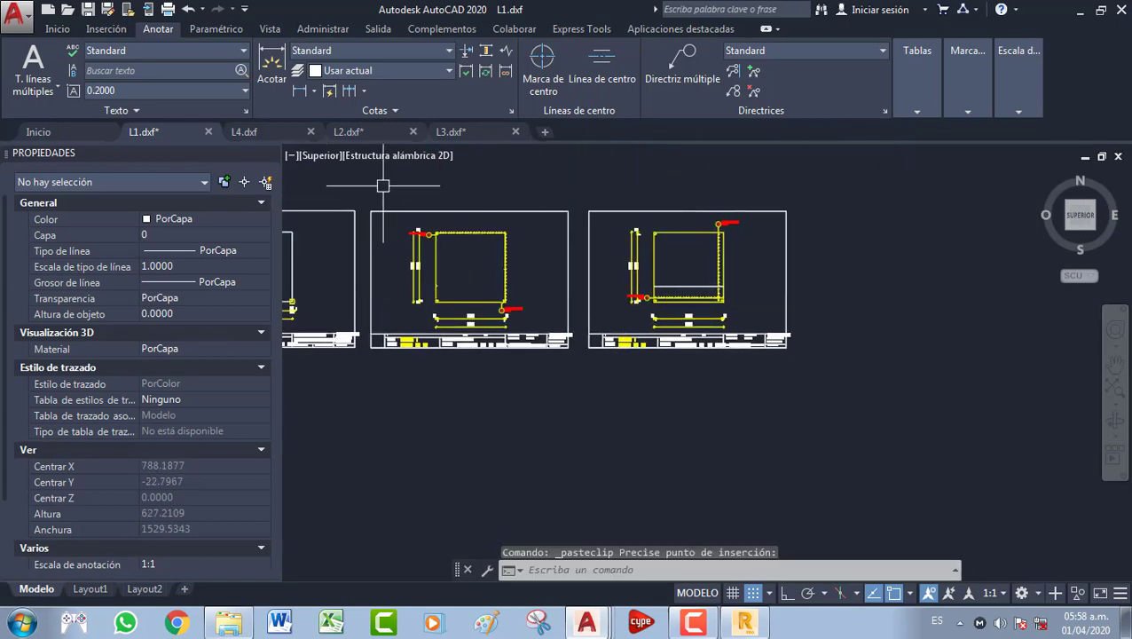
Copy the whole LISTA DE ARMADURAS sheet from L4 into L1, placing it right of the ARMADURA DE LA LOSA SUPERIOR sheet, bottom edges aligned
left_click(244, 131)
scroll(614, 356, "down", 4)
left_click(662, 457)
left_click(405, 260)
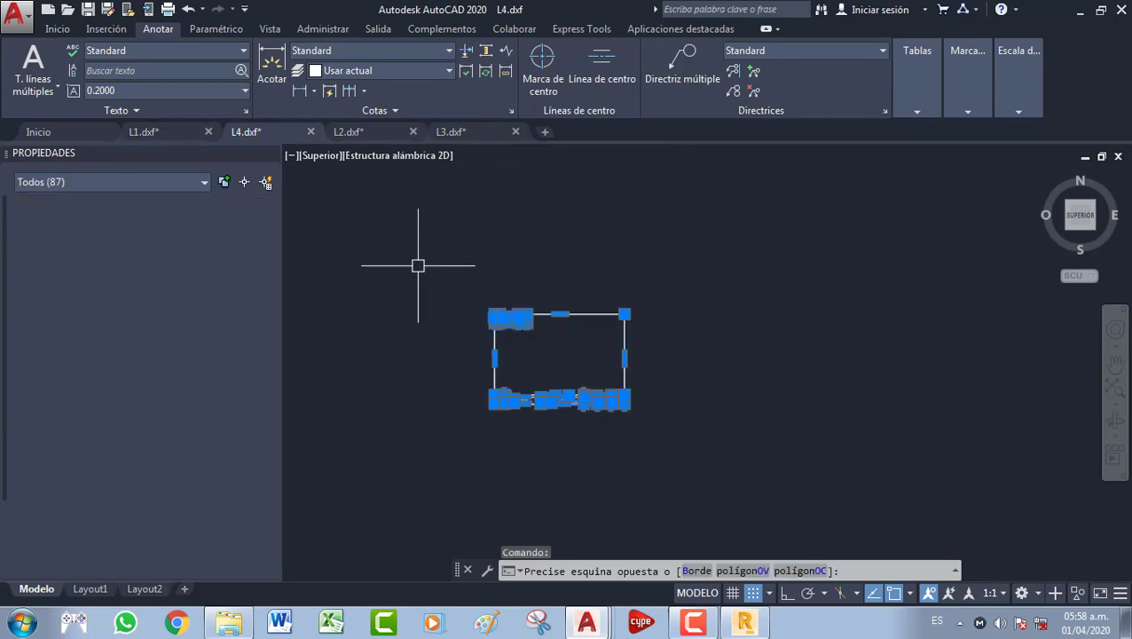
key("ctrl+c")
left_click(153, 132)
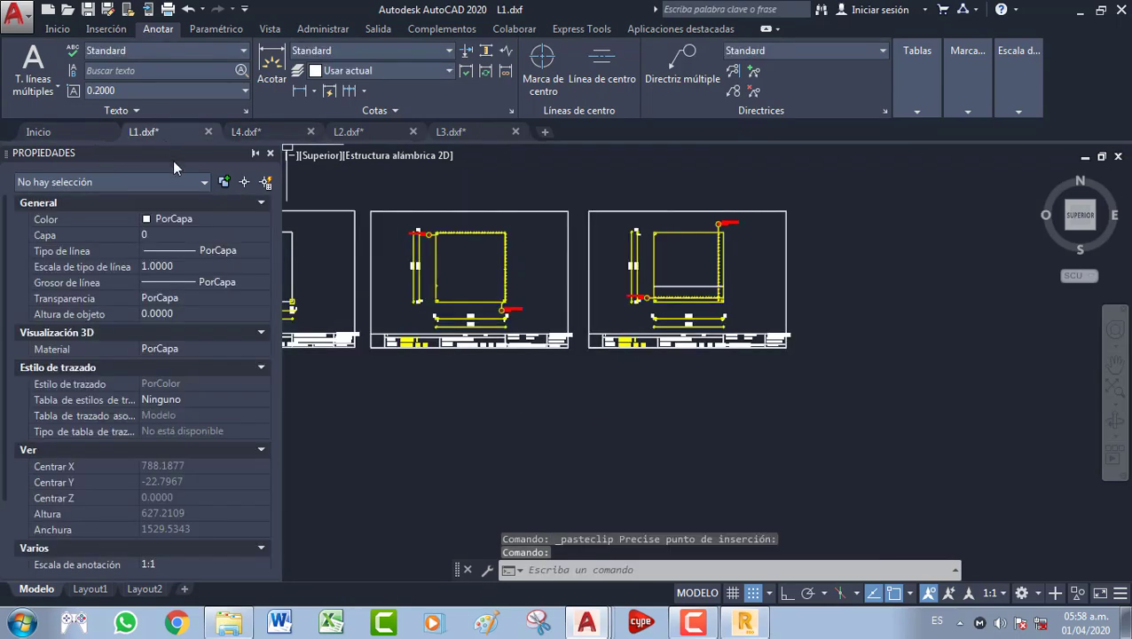
key("ctrl+v")
scroll(555, 337, "up", 4)
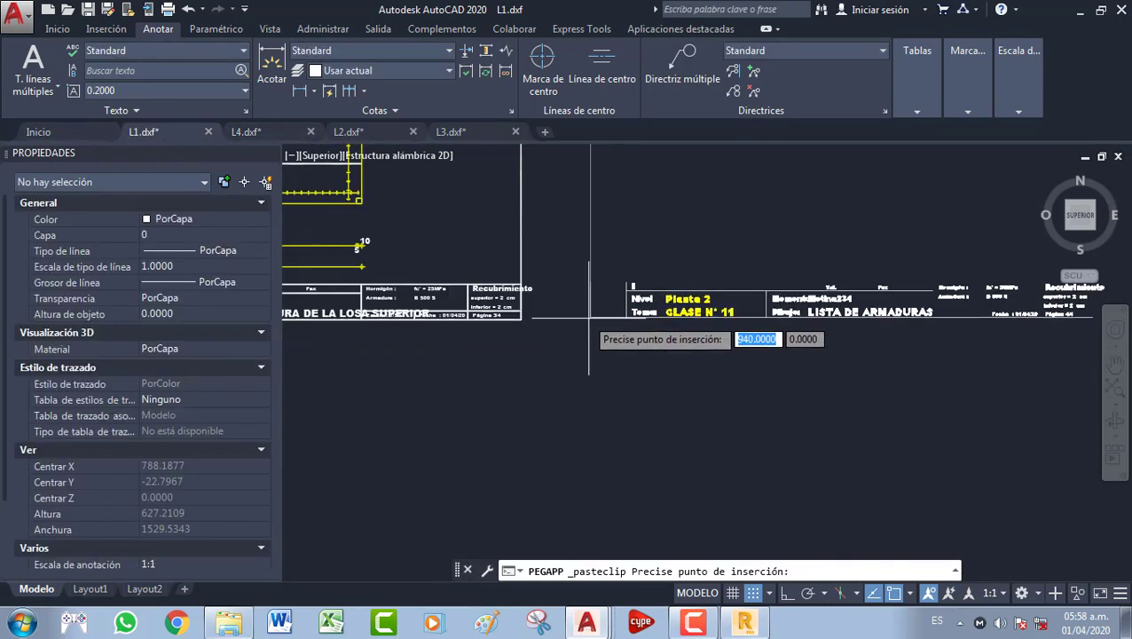
left_click(587, 316)
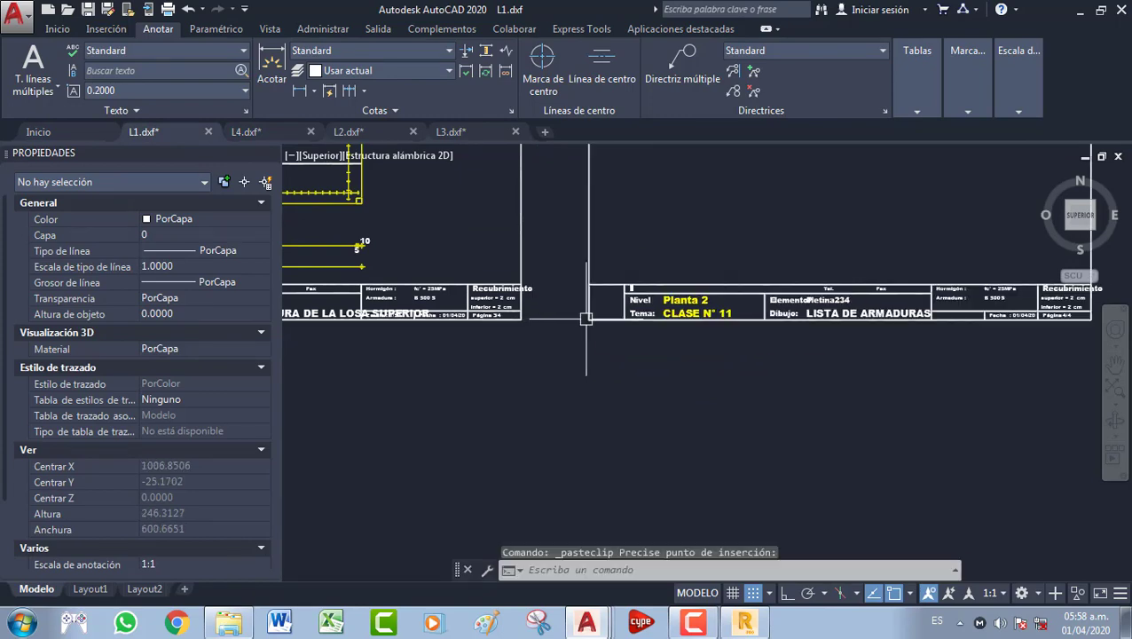
Examine the rebar labels, dimensions and bar layout on the ARMADURA DE LA LOSA INFERIOR sheet
scroll(609, 327, "down", 4)
scroll(687, 252, "up", 6)
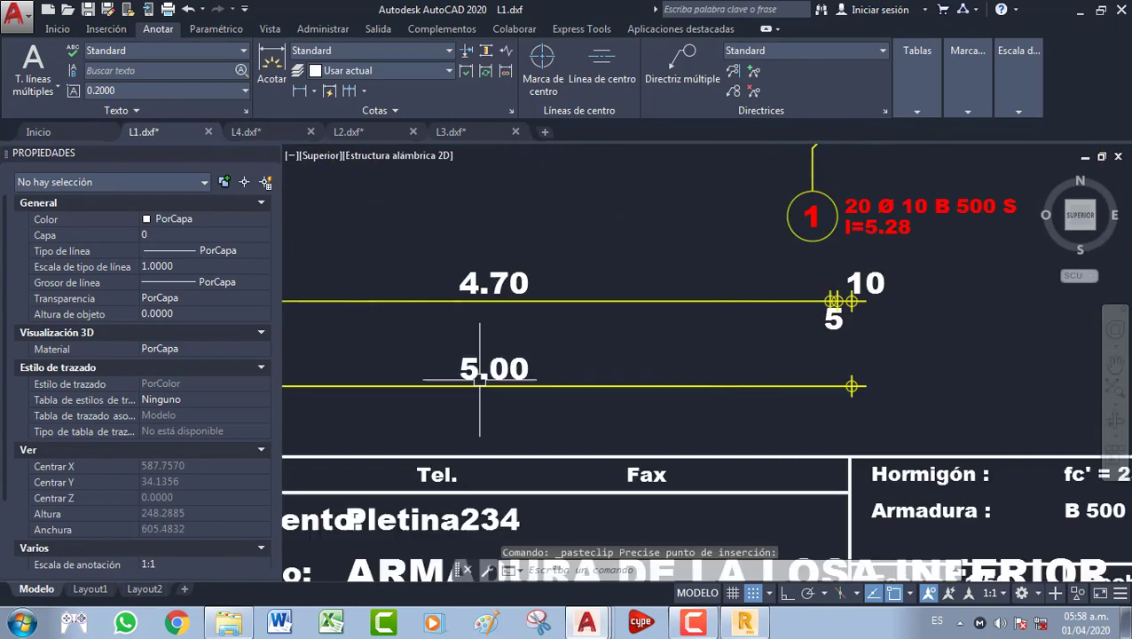
scroll(743, 264, "down", 1)
mouse_move(724, 284)
middle_mouse_down()
mouse_move(601, 379)
mouse_move(527, 404)
middle_mouse_up()
scroll(597, 256, "up", 10)
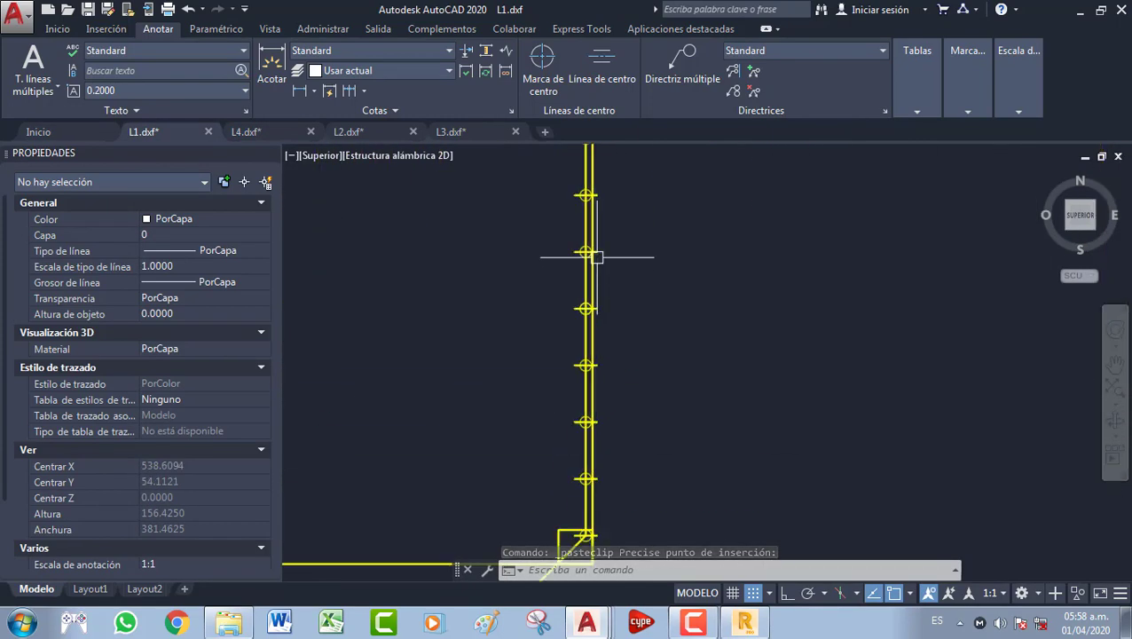
middle_click_drag(591, 297, 557, 450)
scroll(480, 248, "down", 8)
scroll(485, 337, "up", 10)
scroll(363, 391, "up", 2)
scroll(482, 387, "down", 8)
middle_click_drag(483, 387, 498, 325)
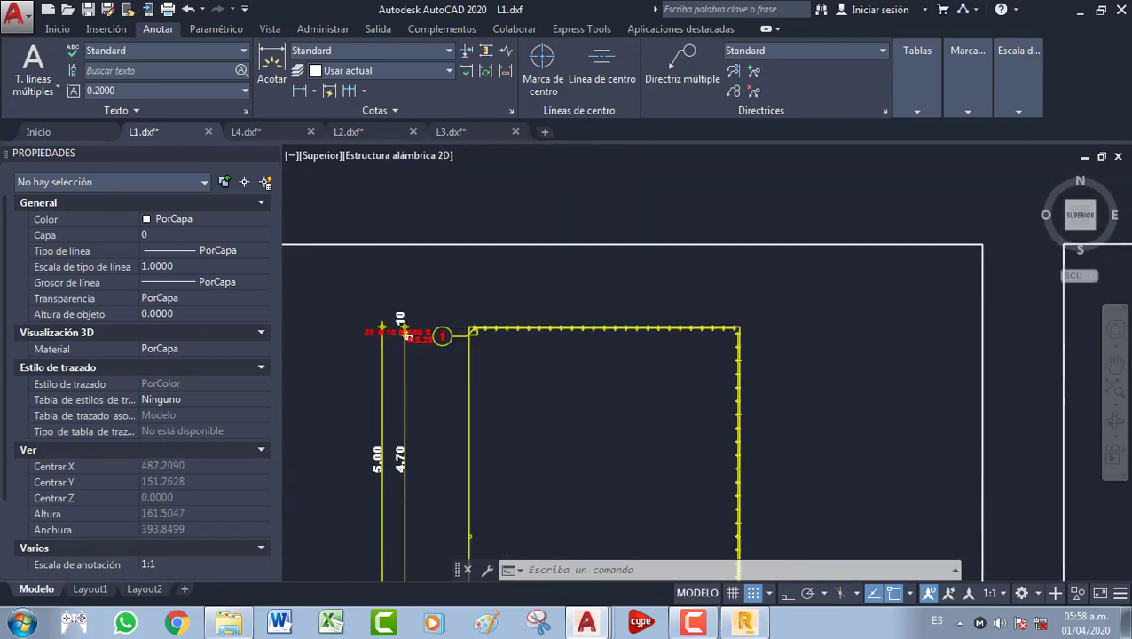
scroll(498, 325, "up", 8)
scroll(391, 296, "down", 10)
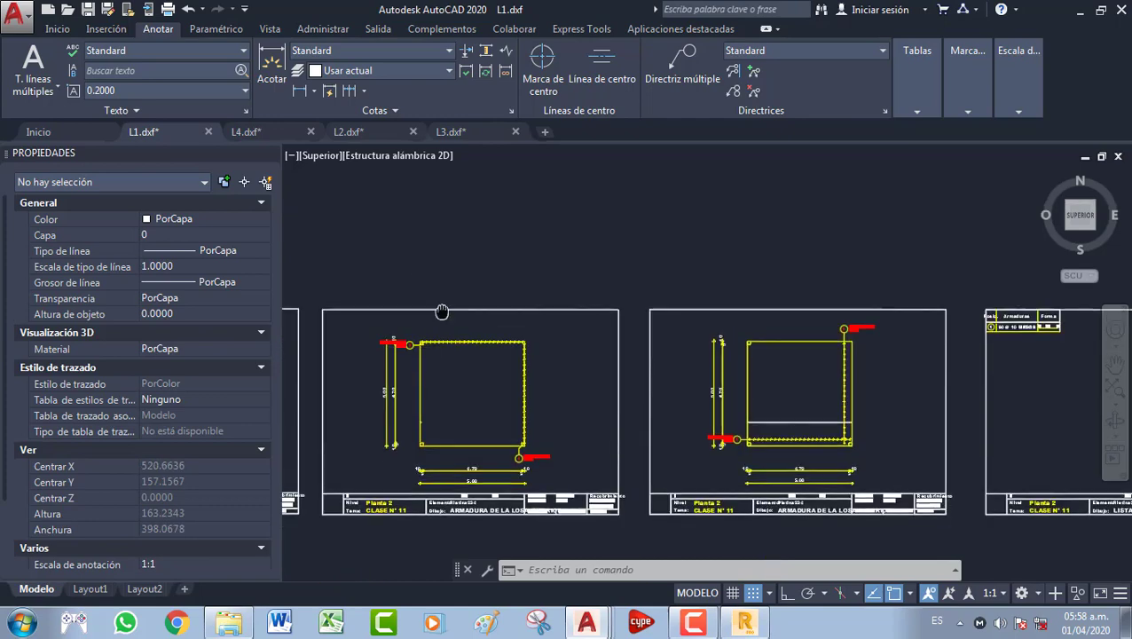
scroll(500, 357, "up", 4)
scroll(499, 358, "down", 6)
scroll(518, 308, "up", 5)
scroll(521, 323, "down", 4)
middle_click_drag(521, 323, 523, 331)
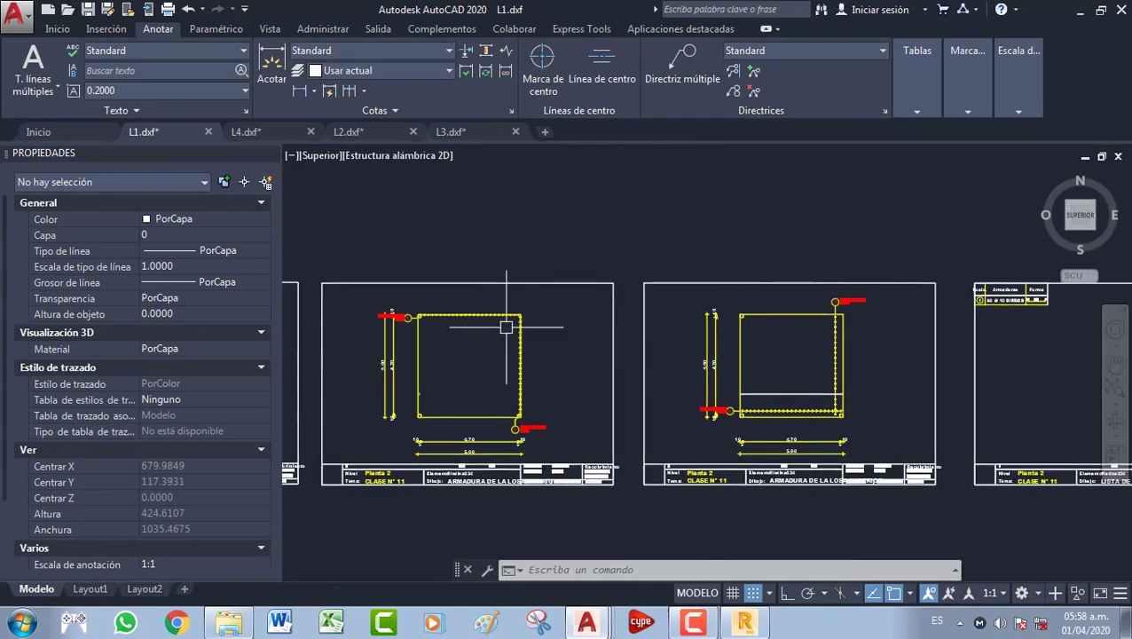
scroll(465, 310, "up", 5)
scroll(552, 364, "down", 5)
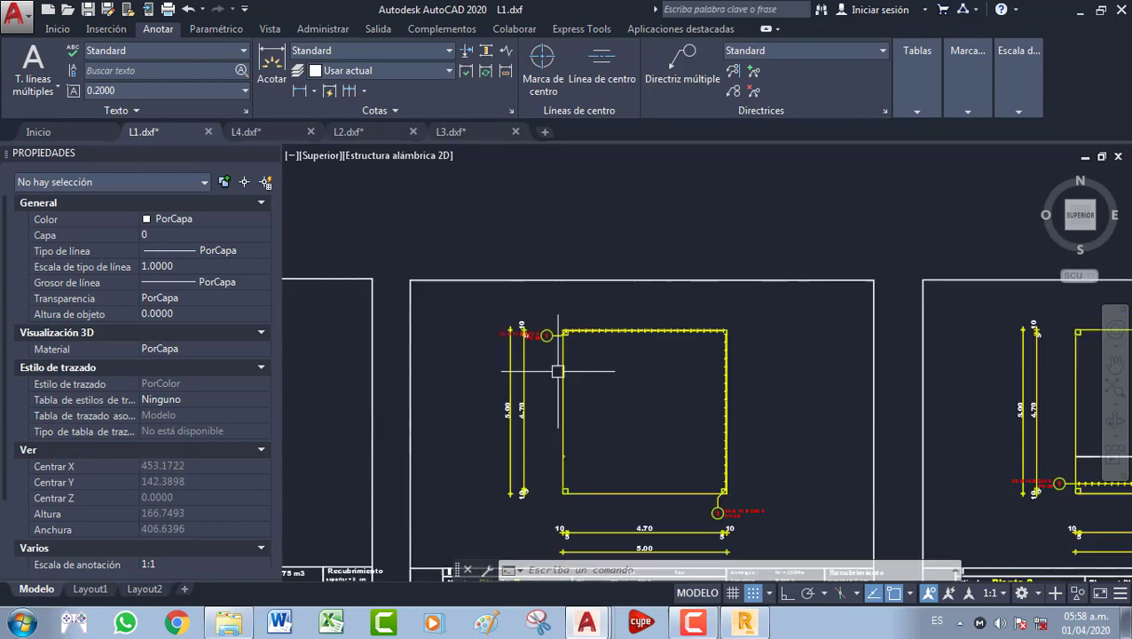
Review the row of four sheets and inspect the bar schedule table on the LISTA DE ARMADURAS sheet
scroll(552, 363, "down", 8)
scroll(524, 319, "up", 5)
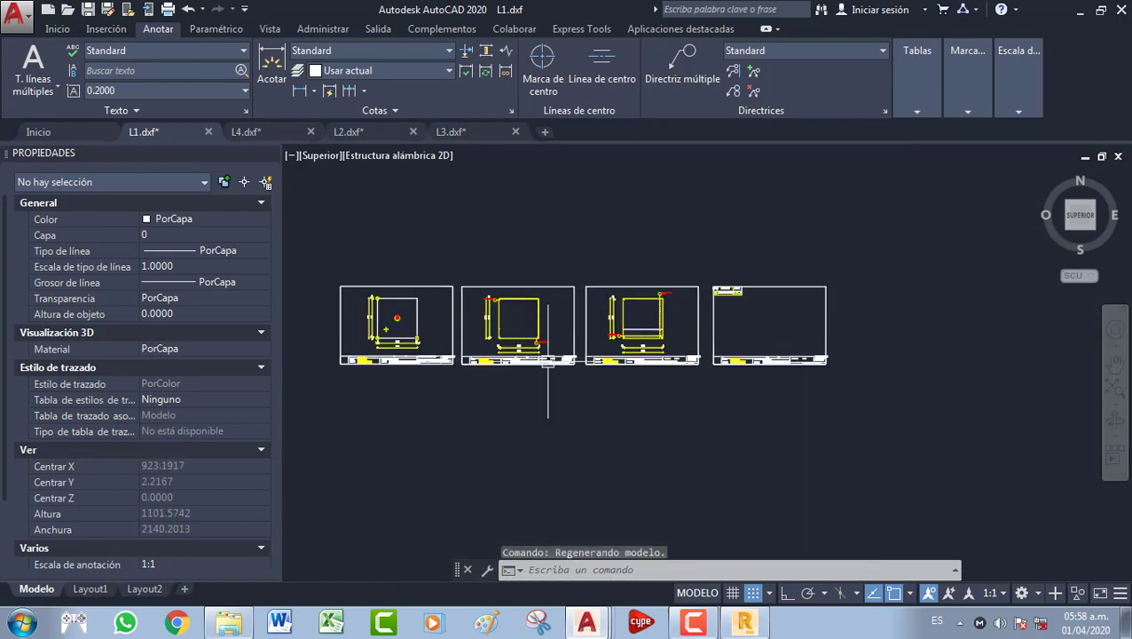
scroll(655, 359, "up", 14)
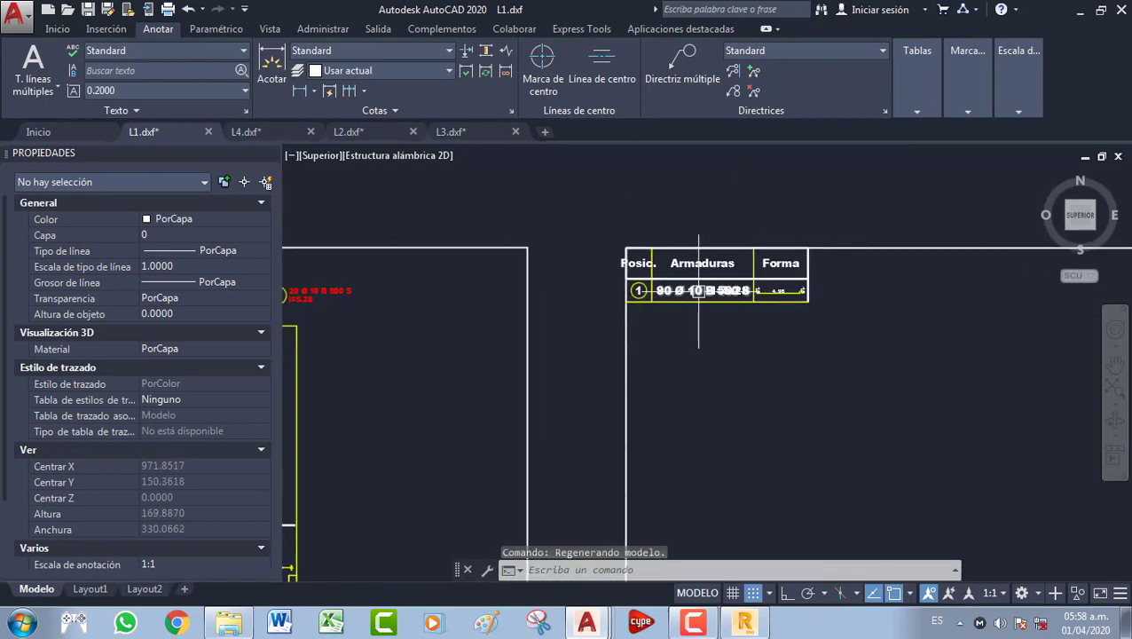
scroll(698, 288, "down", 10)
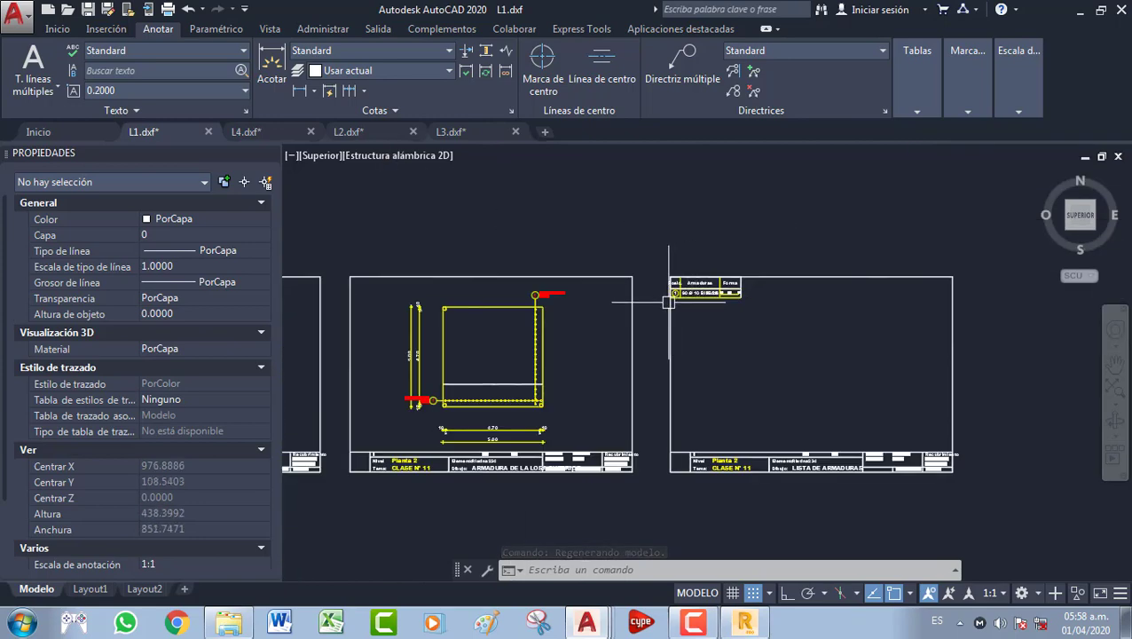
scroll(639, 324, "down", 3)
scroll(444, 315, "down", 4)
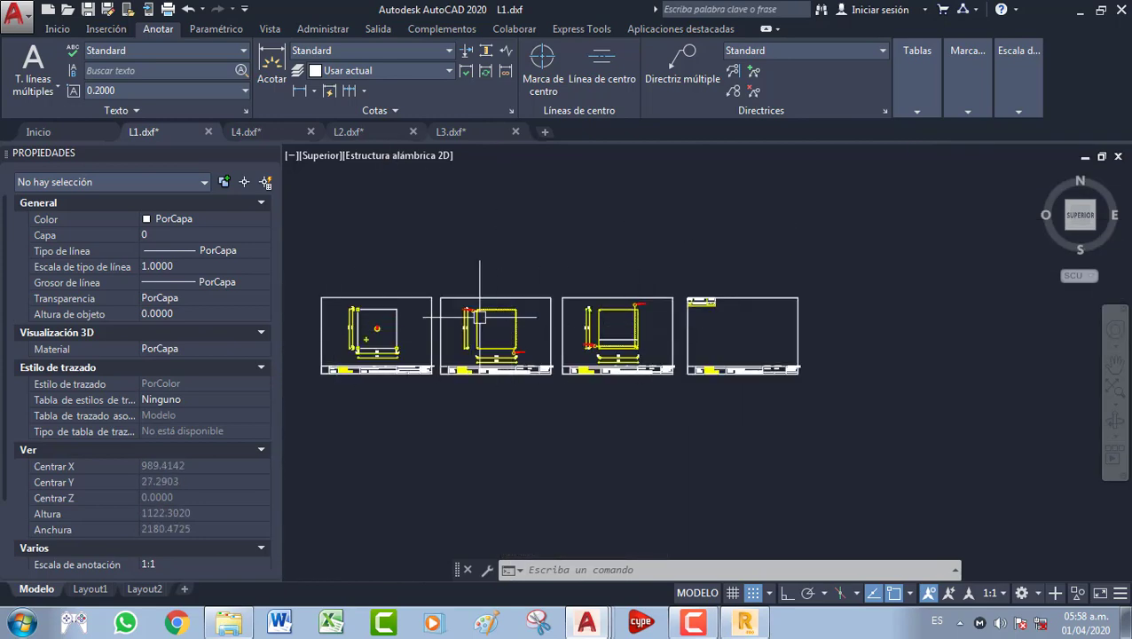
scroll(637, 271, "down", 2)
scroll(872, 344, "up", 3)
scroll(704, 303, "down", 3)
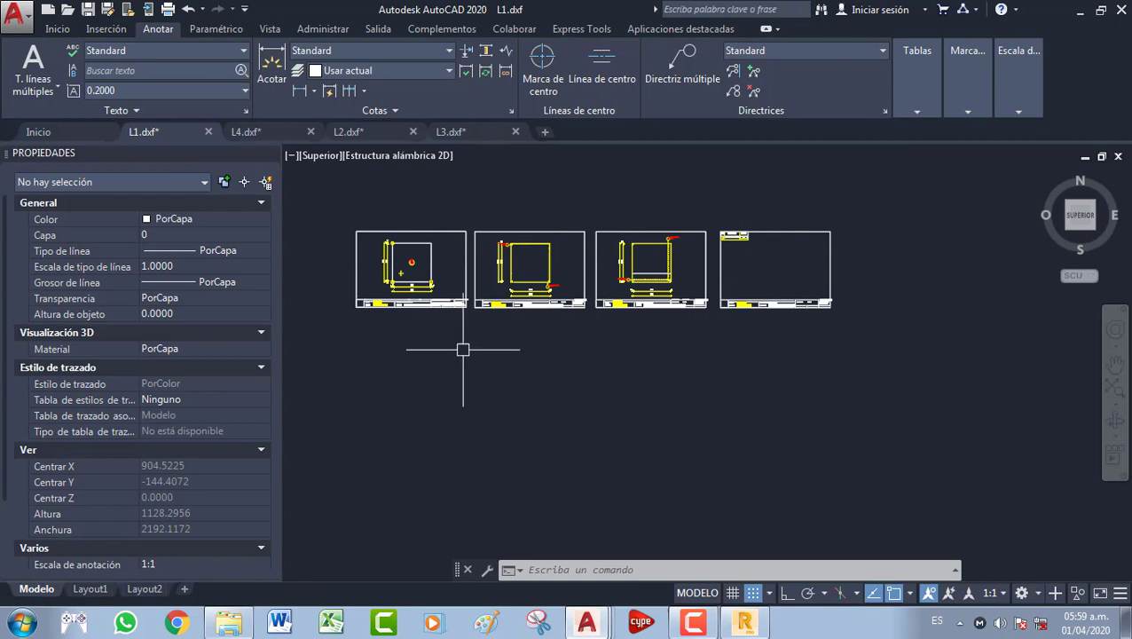
Save the combined drawing as PLANO LOSA 1 in AutoCAD 2018 DWG format in the CLASE N° 11 folder
left_click(89, 10)
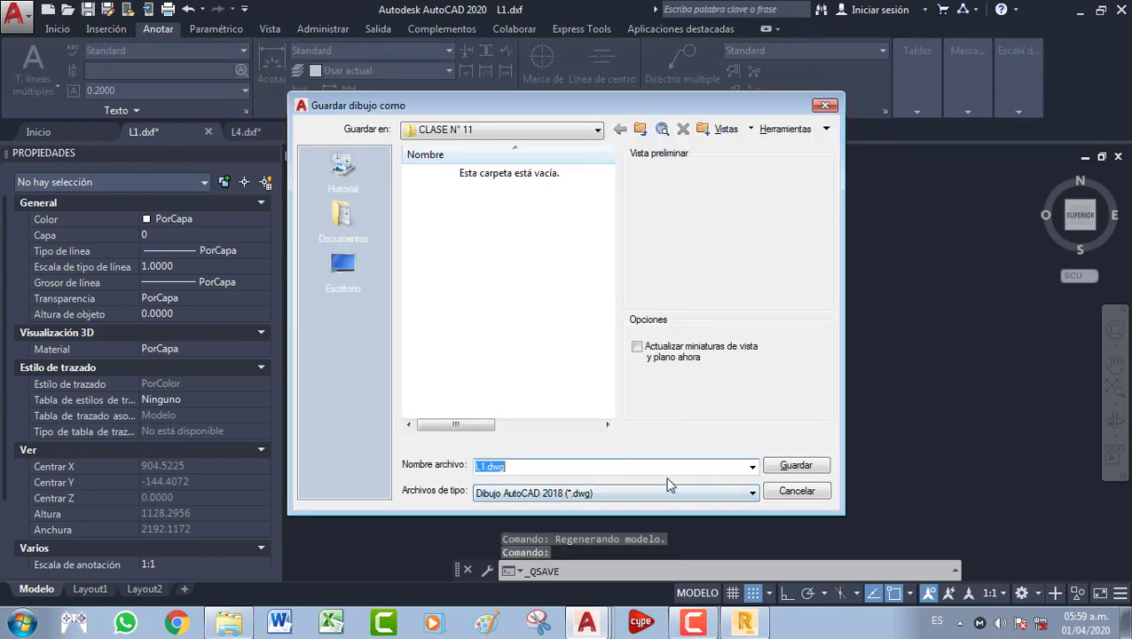
type("PLANO LOSAS")
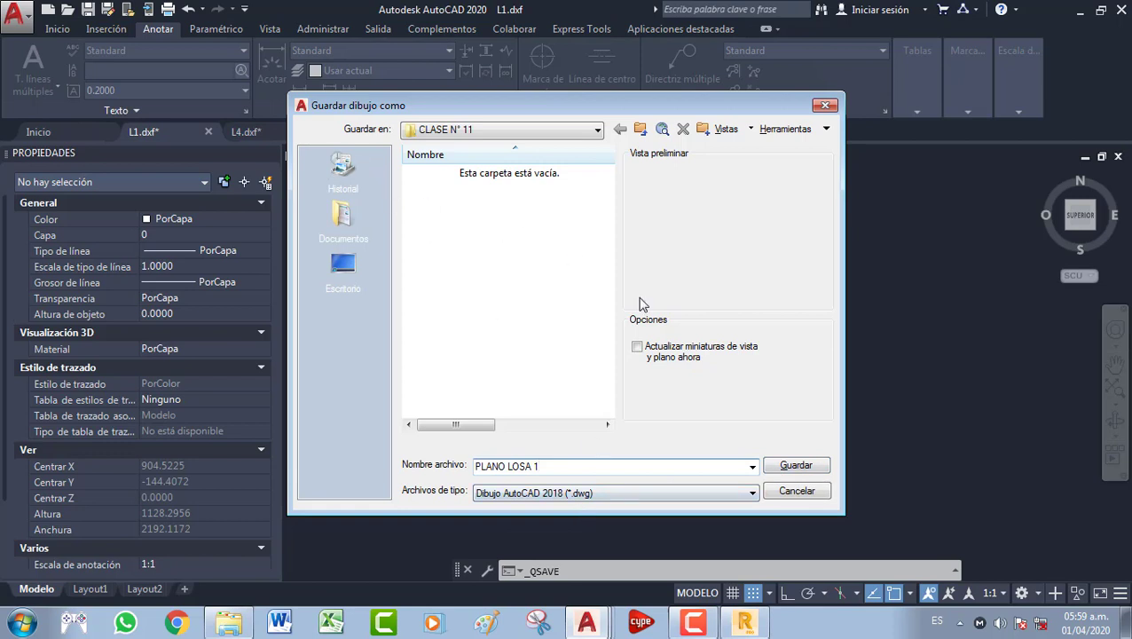
left_click(820, 466)
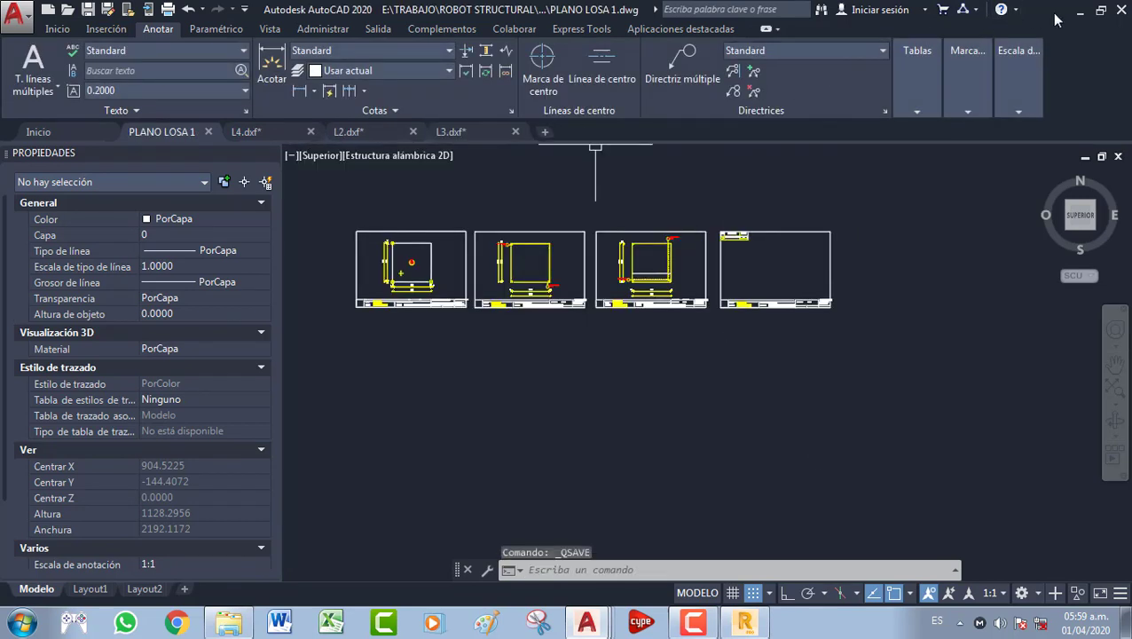
Close AutoCAD without saving the L2, L3 and L4 drawings and return to Robot
left_click(1120, 10)
left_click(626, 349)
left_click(630, 349)
key("n")
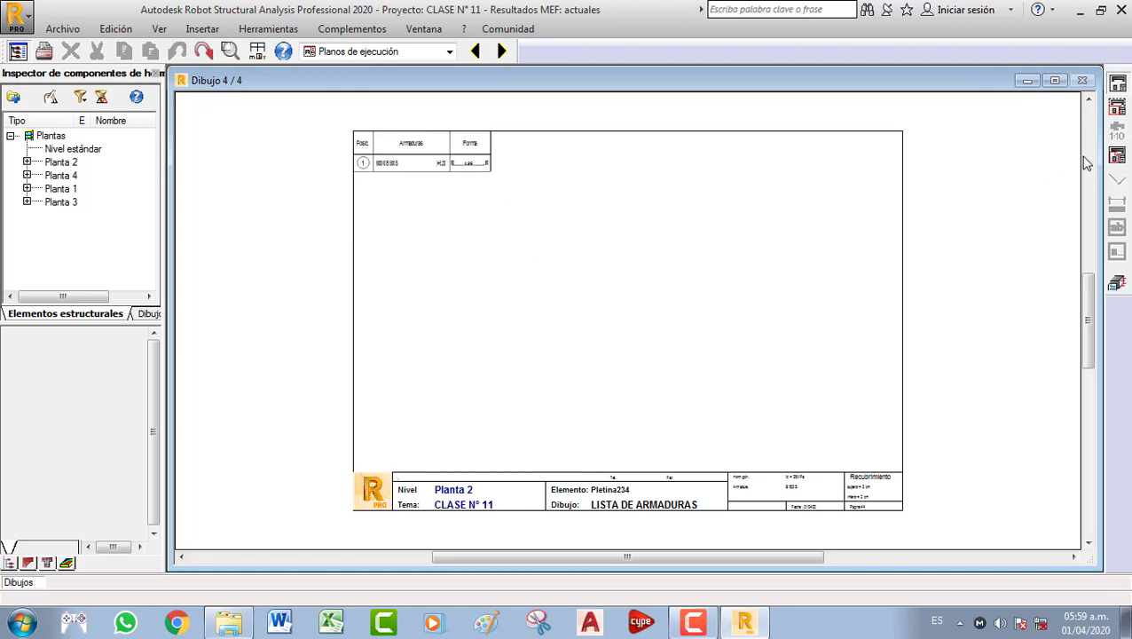
Leave the execution drawings, view the slab's reinforcement map settings, and switch the workspace to the Geometría layout
left_click(1118, 284)
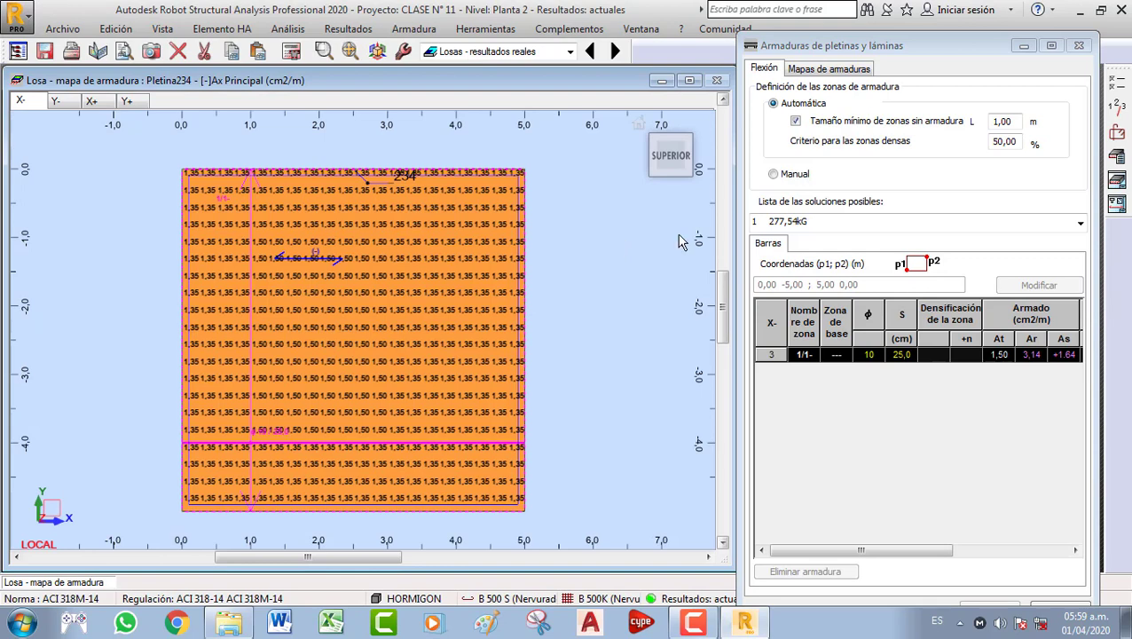
left_click(810, 70)
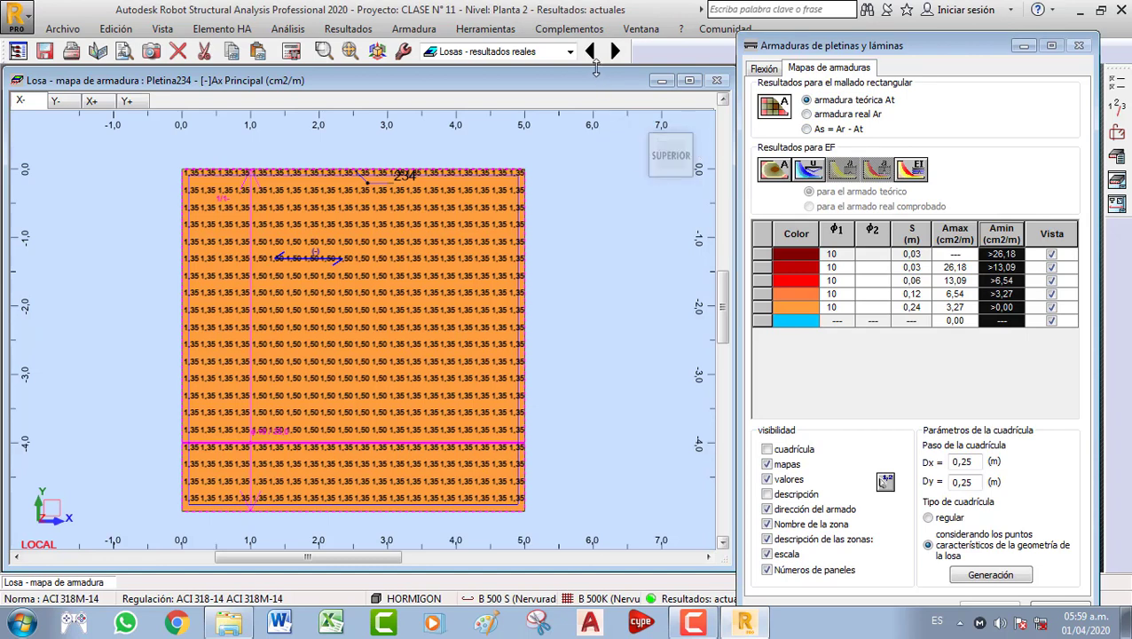
left_click(568, 52)
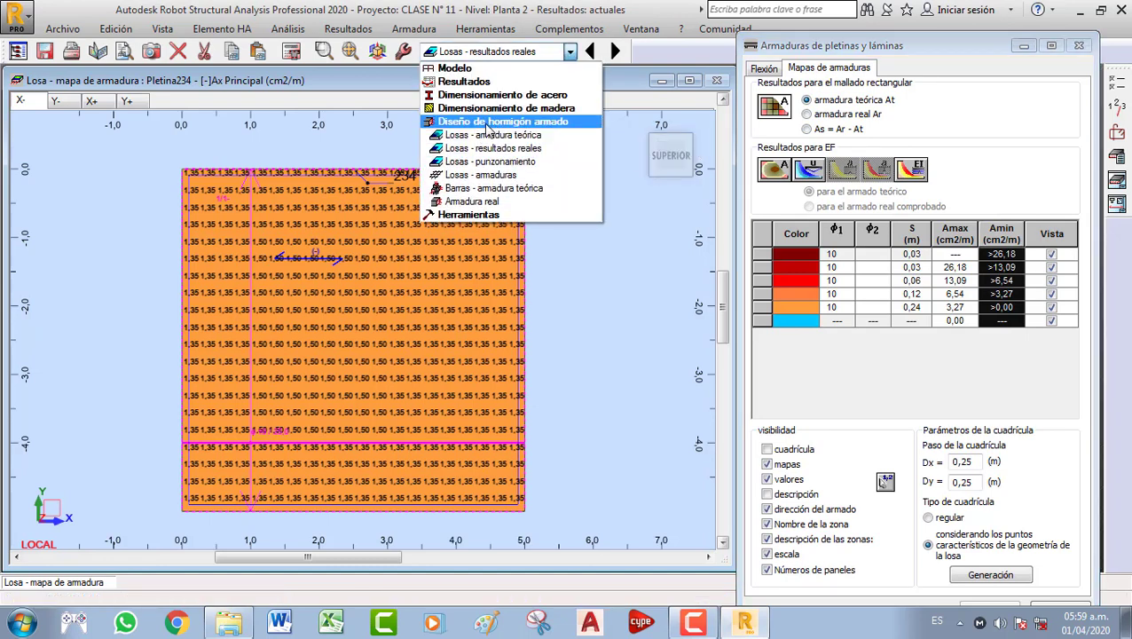
left_click(482, 71)
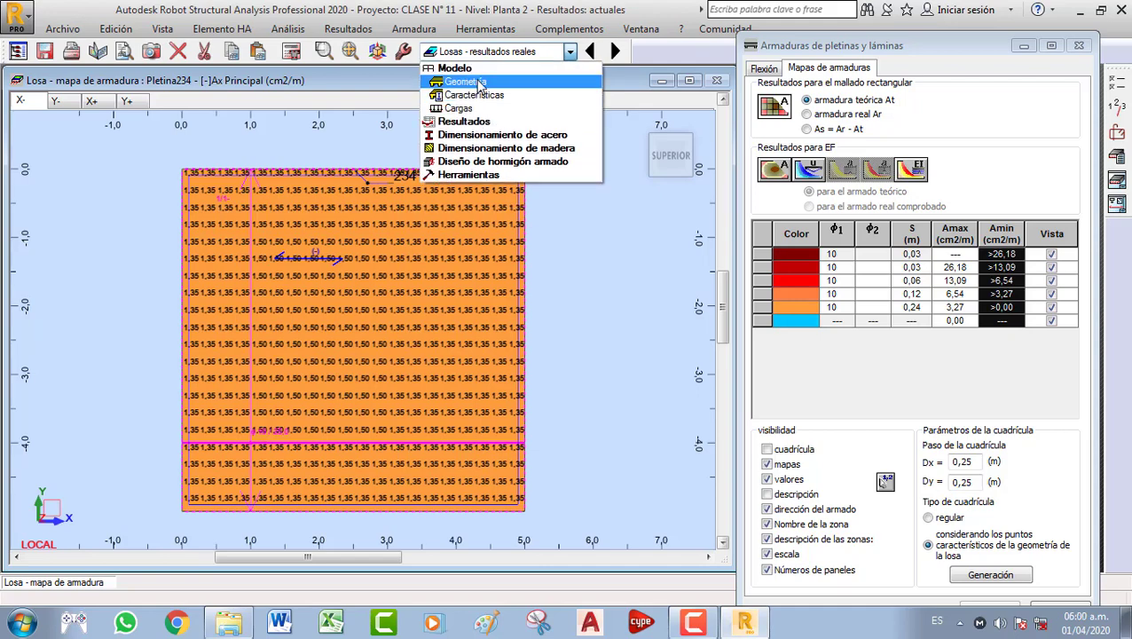
left_click(478, 81)
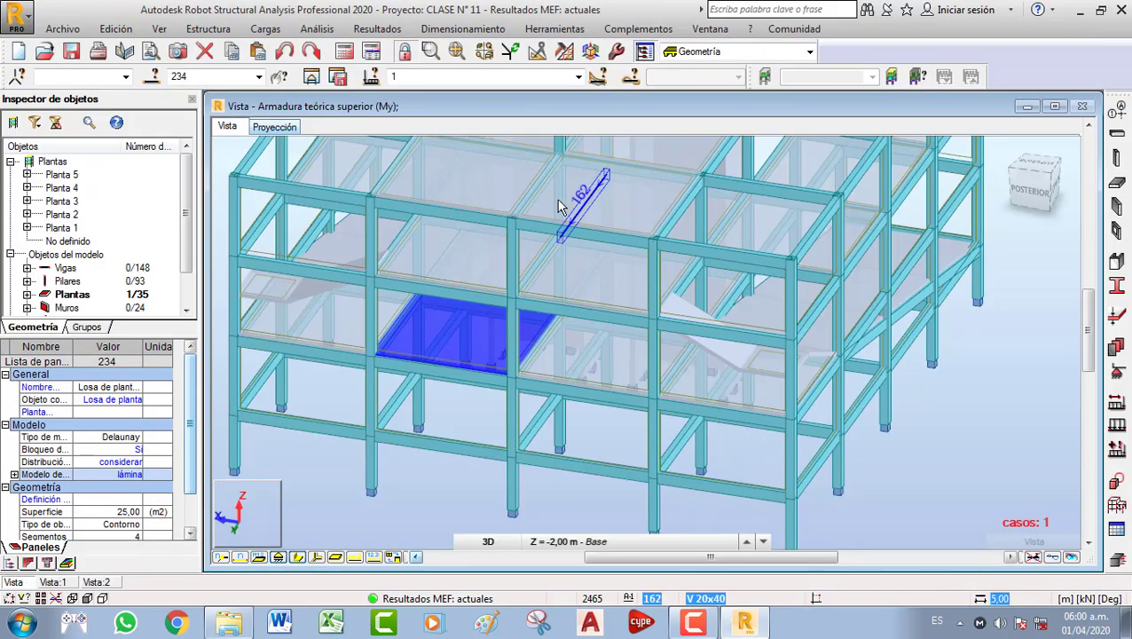
Deselect the Planta 2 slab, select wall panel 279 in the central core from the front side, and isolate it in its own view
scroll(573, 255, "down", 2)
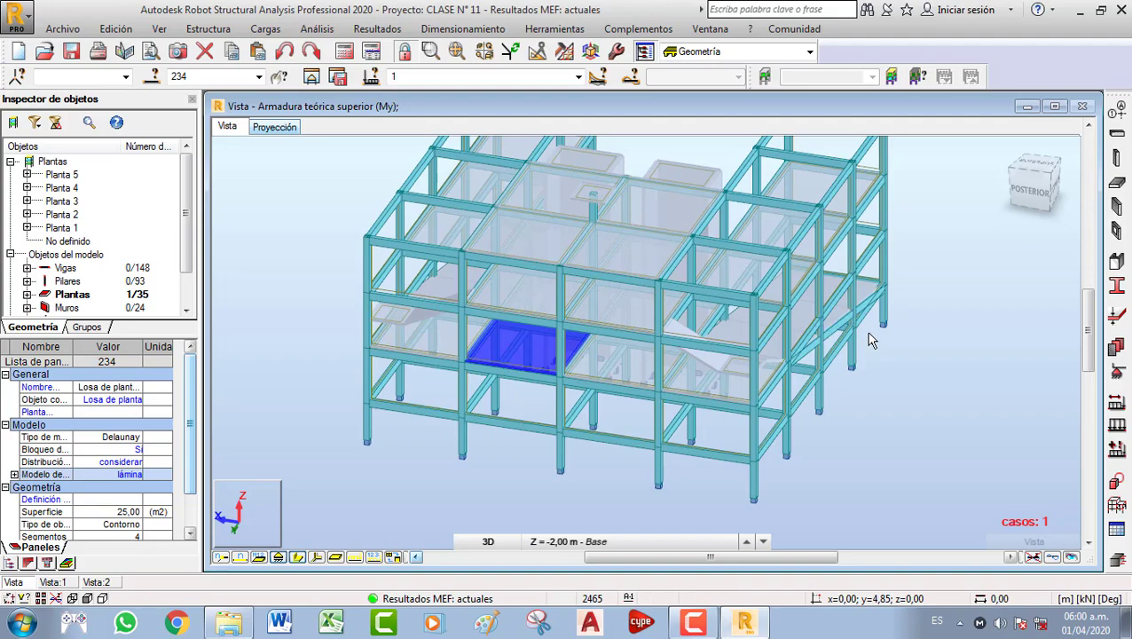
left_click(869, 339)
scroll(371, 329, "up", 2)
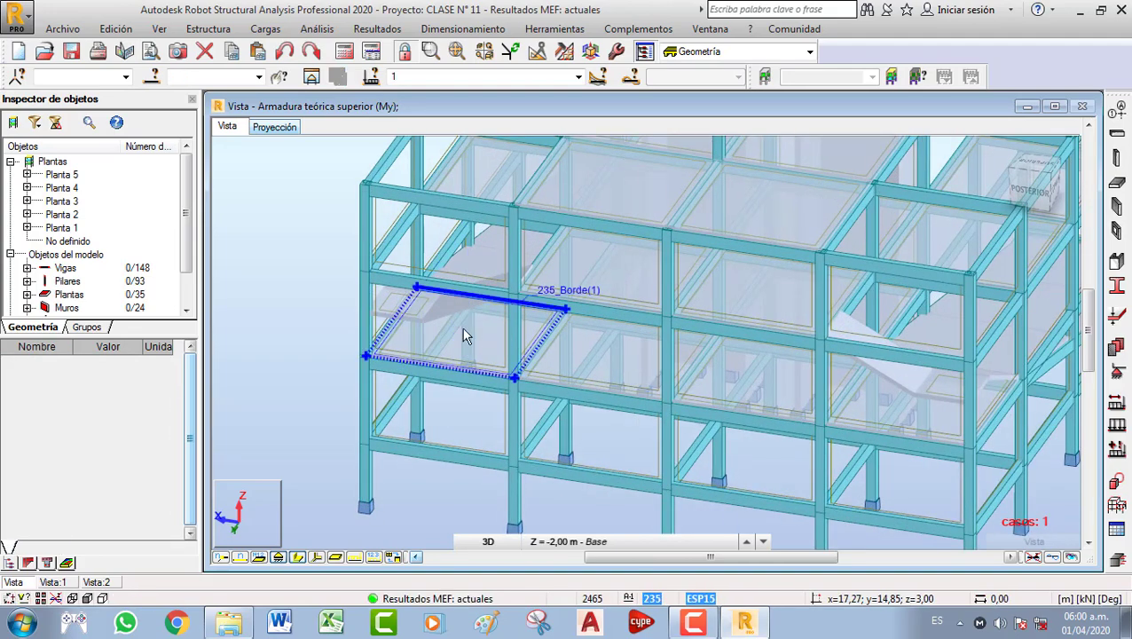
middle_click_drag(473, 333, 288, 279)
middle_click_drag(739, 325, 598, 325)
scroll(705, 324, "up", 1)
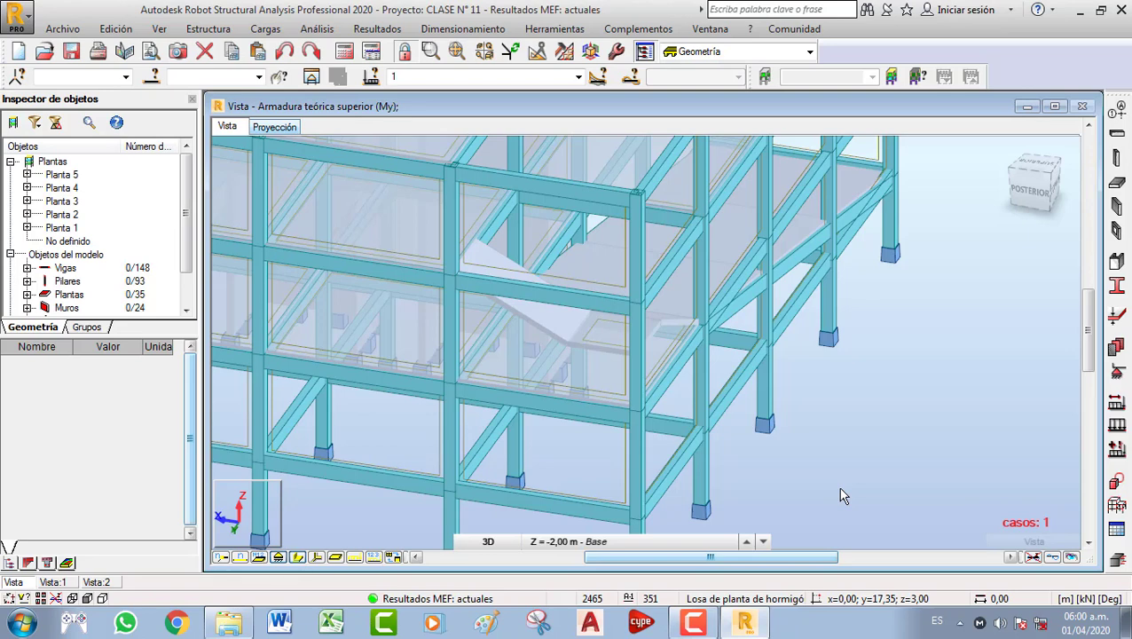
scroll(772, 355, "down", 3)
scroll(649, 342, "down", 1)
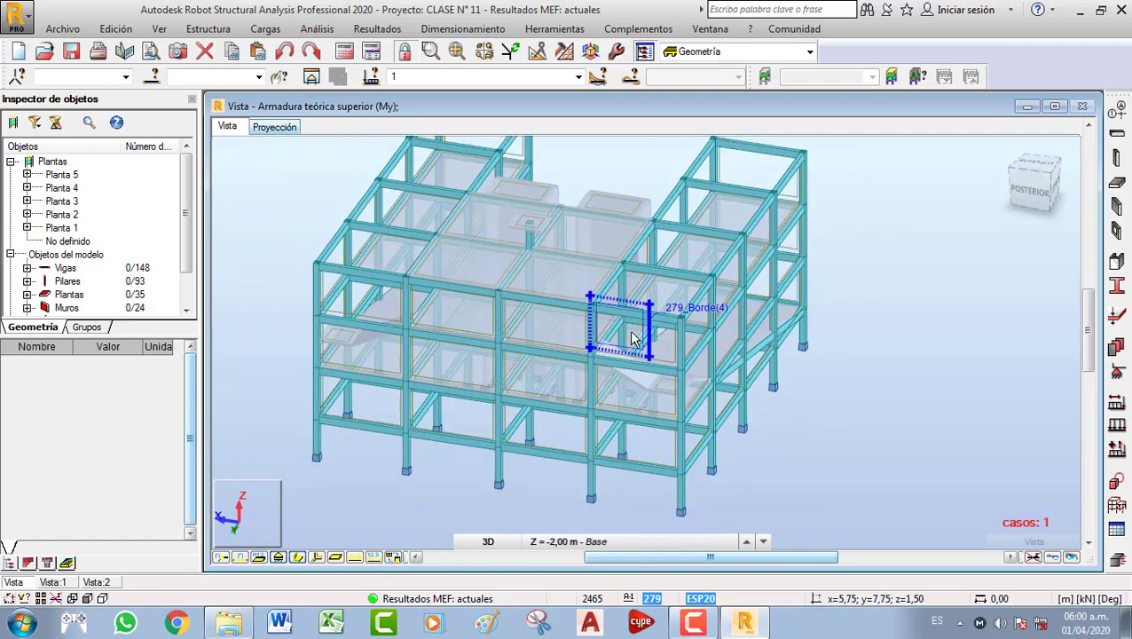
middle_click_drag(698, 335, 553, 322, "shift")
scroll(515, 337, "up", 3)
left_click(555, 322)
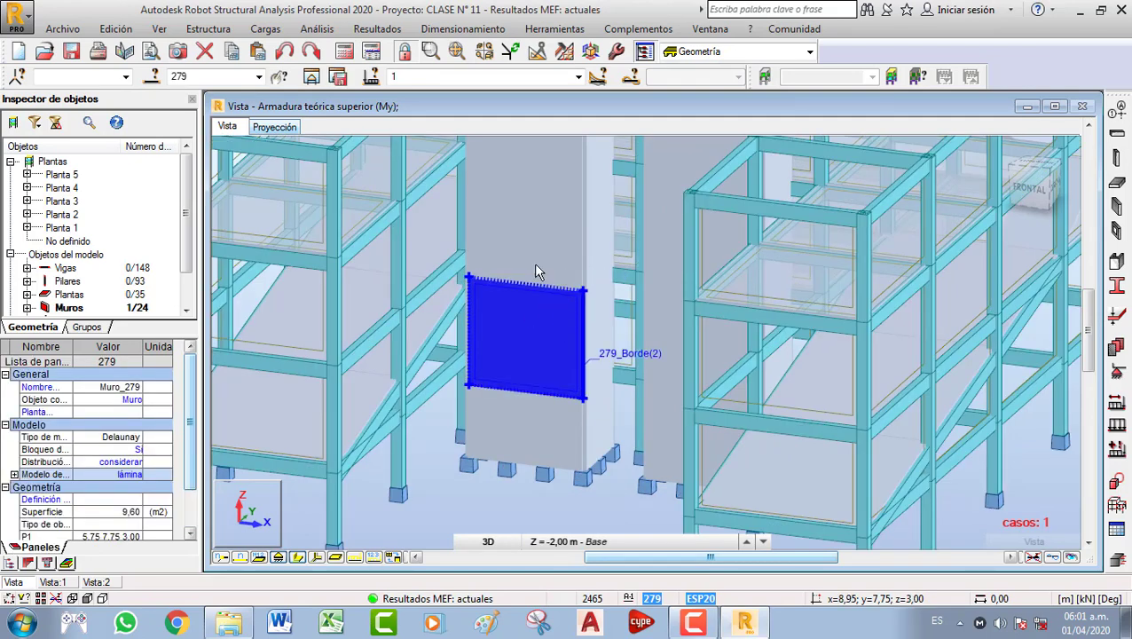
left_click(312, 78)
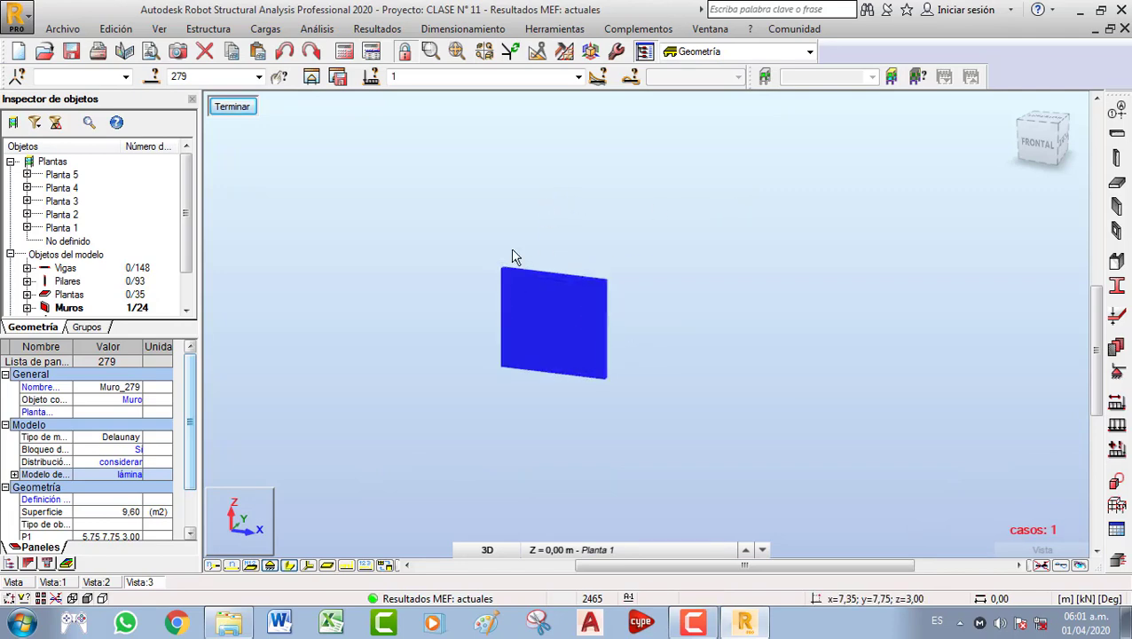
Edit the reinforcement type Losa de planta de hormigón armado_1 and set its calculation type to flexión + tracción/compresión
left_click(462, 29)
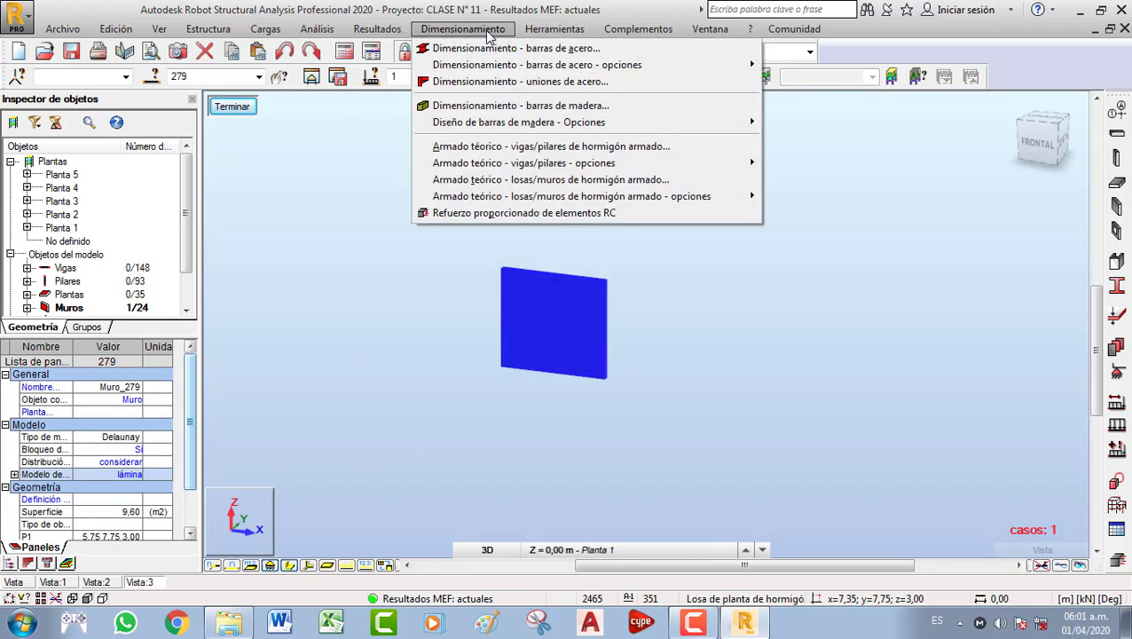
mouse_move(661, 200)
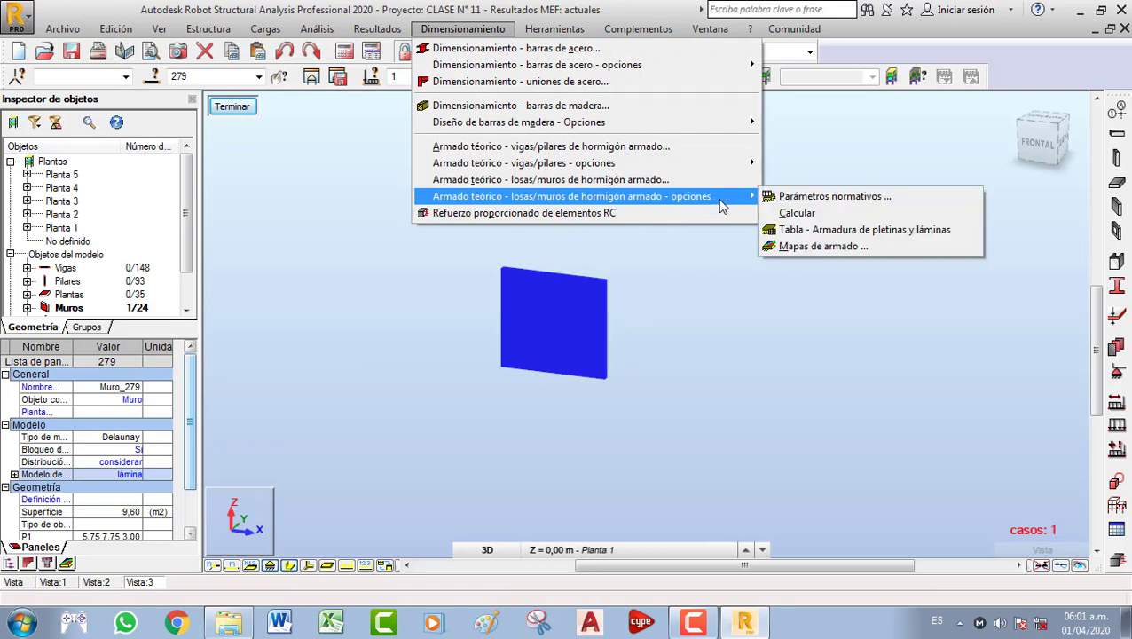
left_click(798, 202)
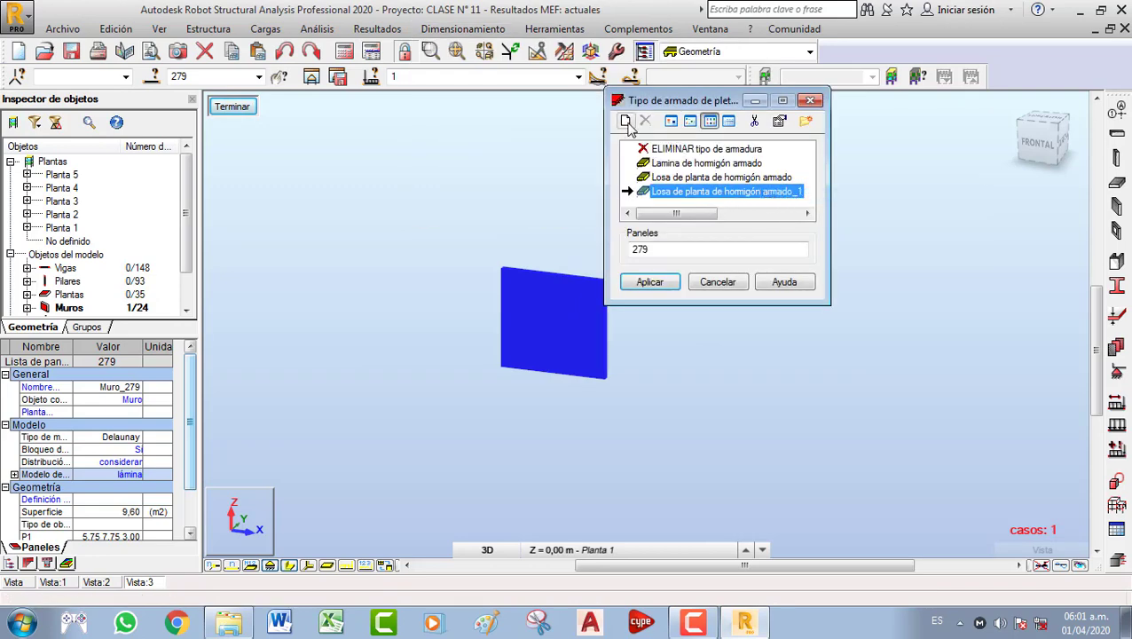
double_click(684, 197)
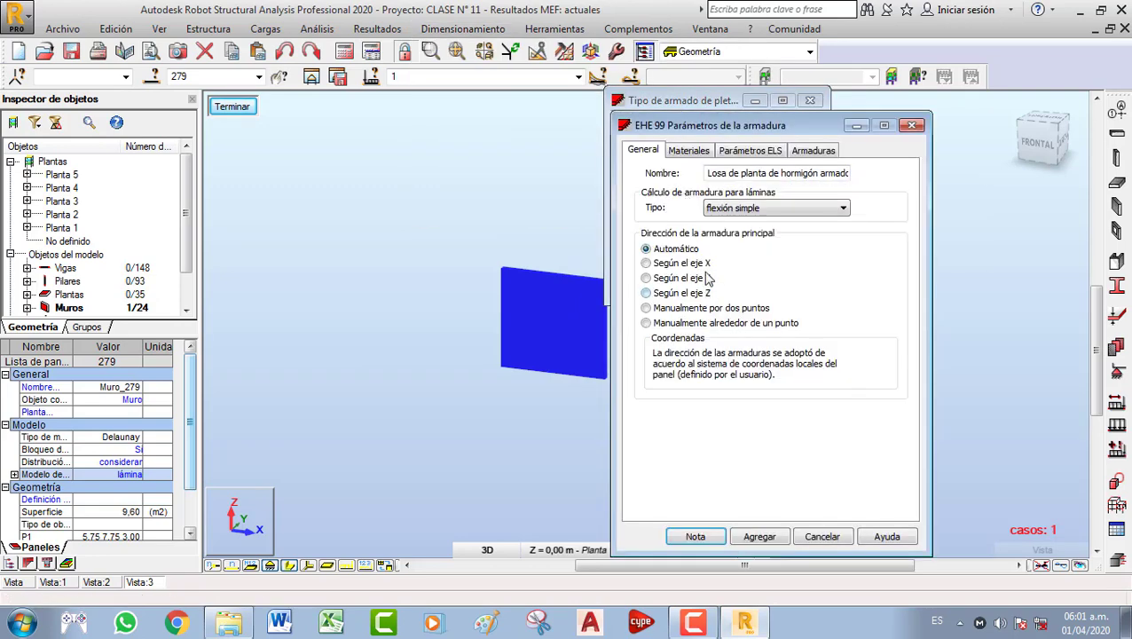
left_click(743, 210)
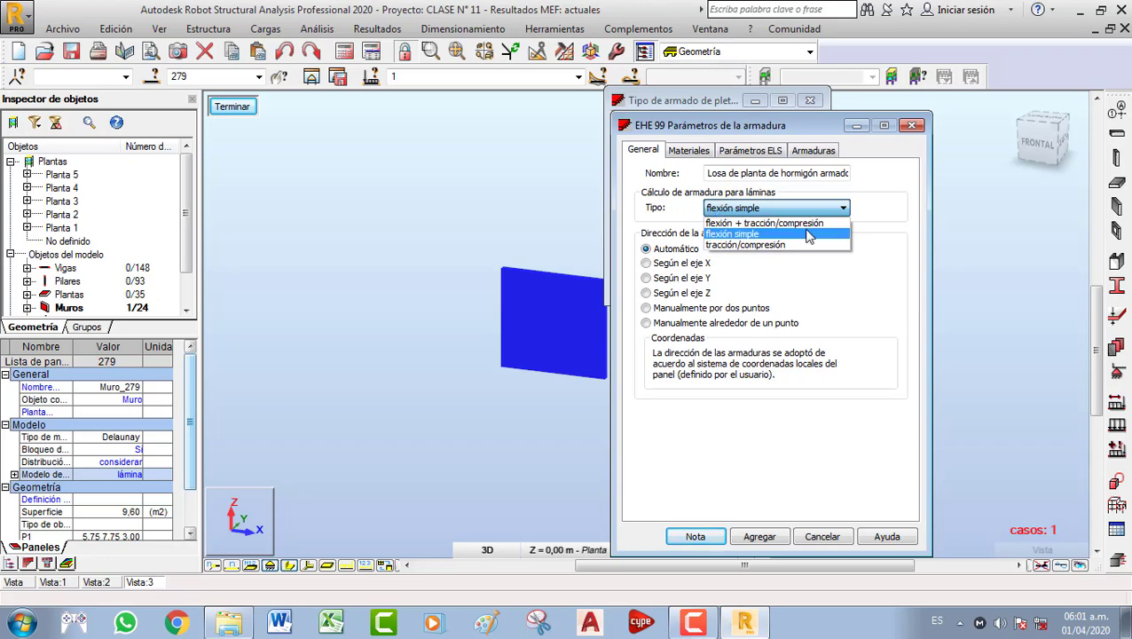
left_click(762, 224)
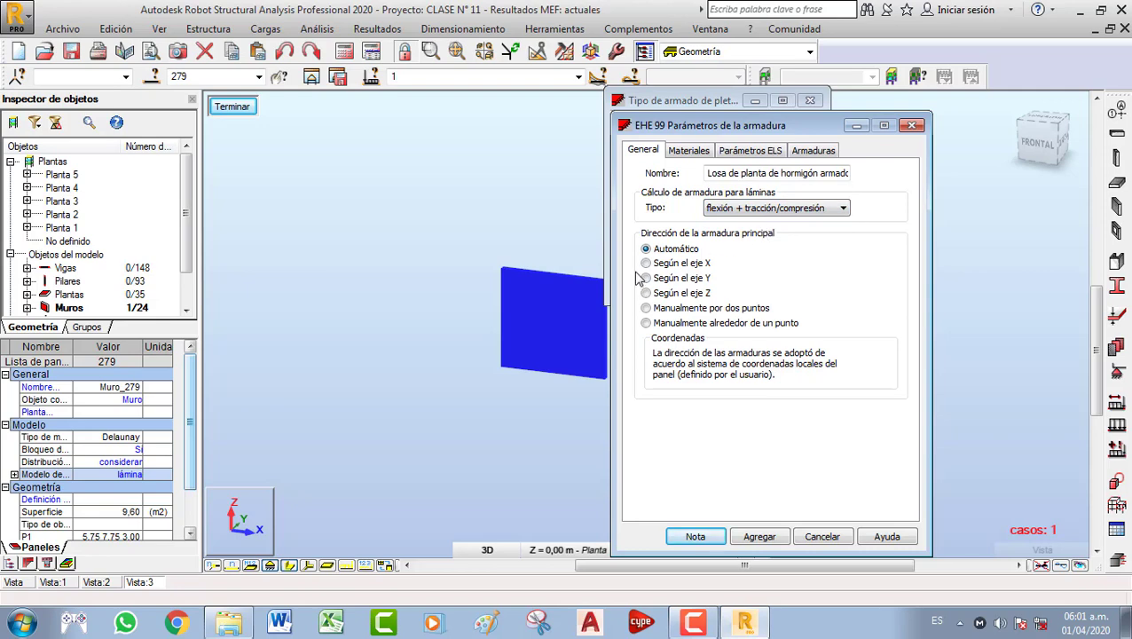
Set the bar diameters d1, d1', d2 and d2' of the reinforcement type to 12
left_click(691, 151)
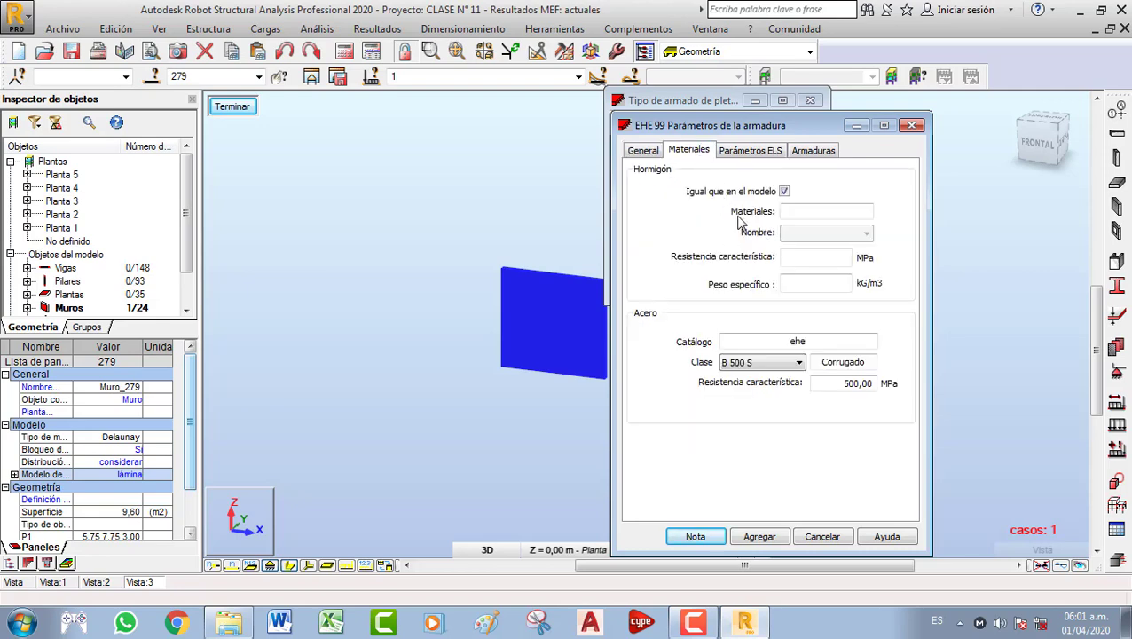
left_click(749, 153)
left_click(807, 152)
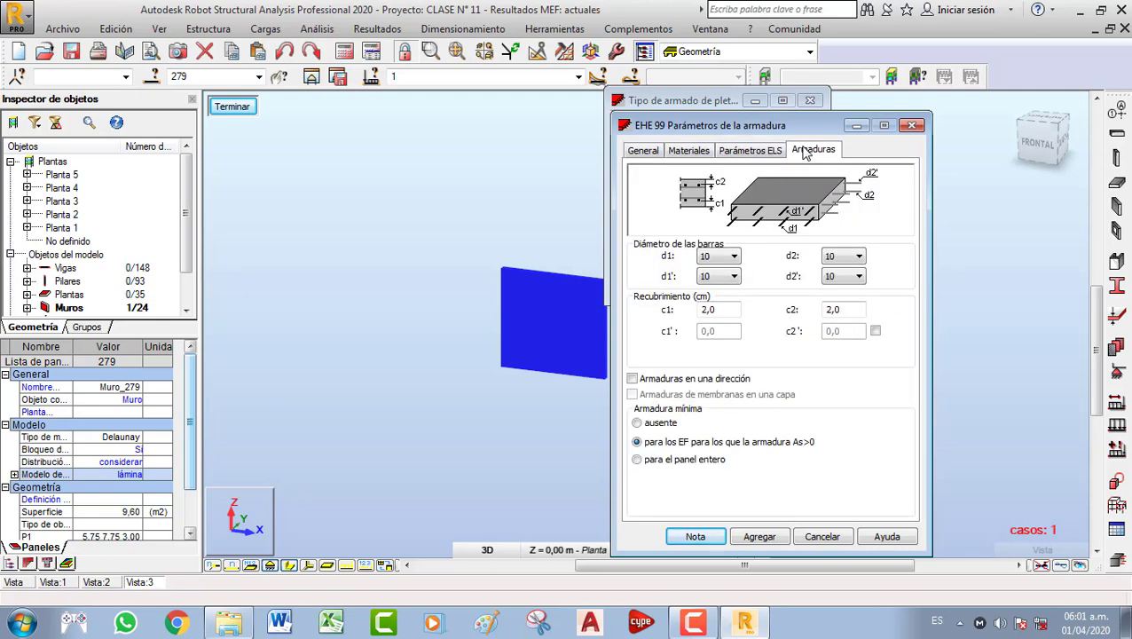
left_click(734, 256)
left_click(714, 302)
left_click(733, 276)
left_click(724, 319)
left_click(858, 257)
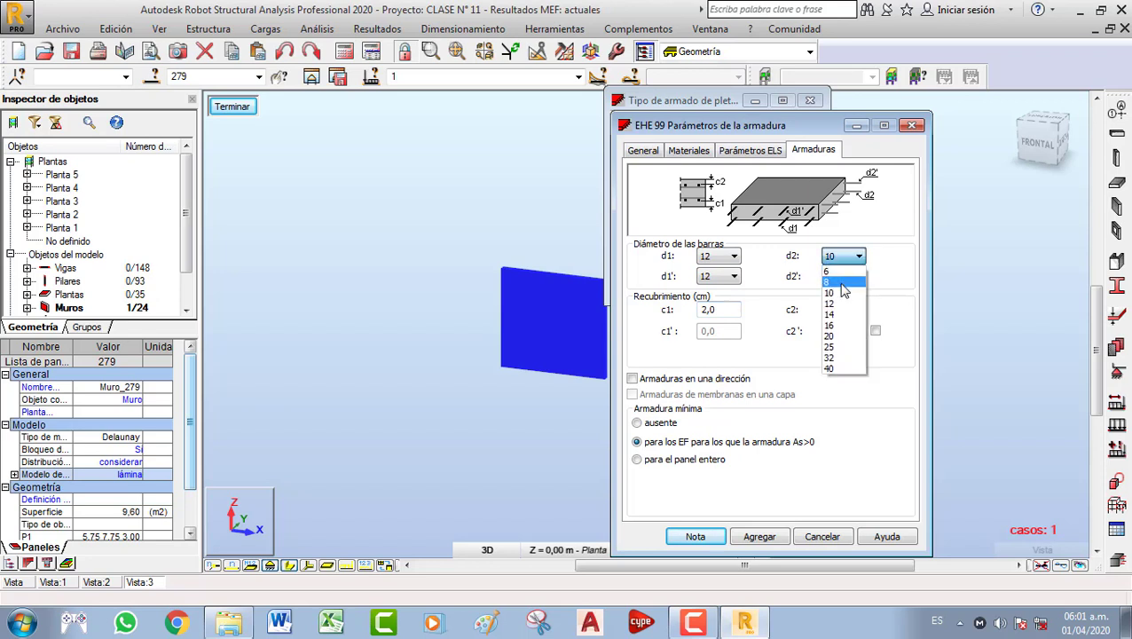
left_click(839, 306)
left_click(858, 276)
left_click(844, 325)
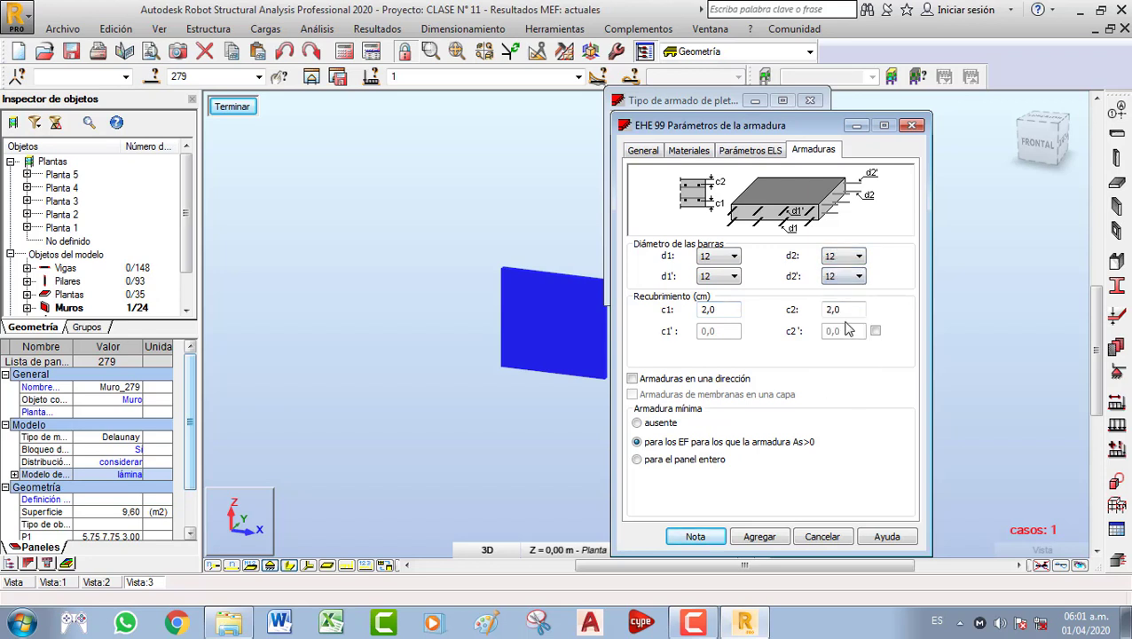
Set covers c1 and c2 to 3 cm and save the reinforcement type under the name CONTENCION
left_click_drag(740, 308, 692, 313)
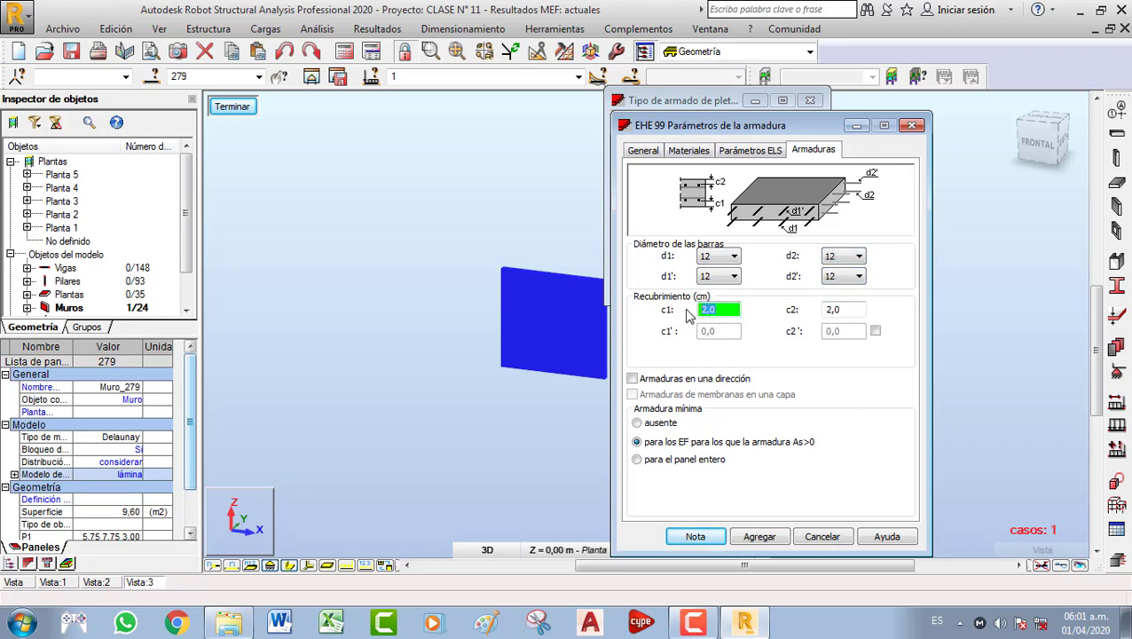
type("3")
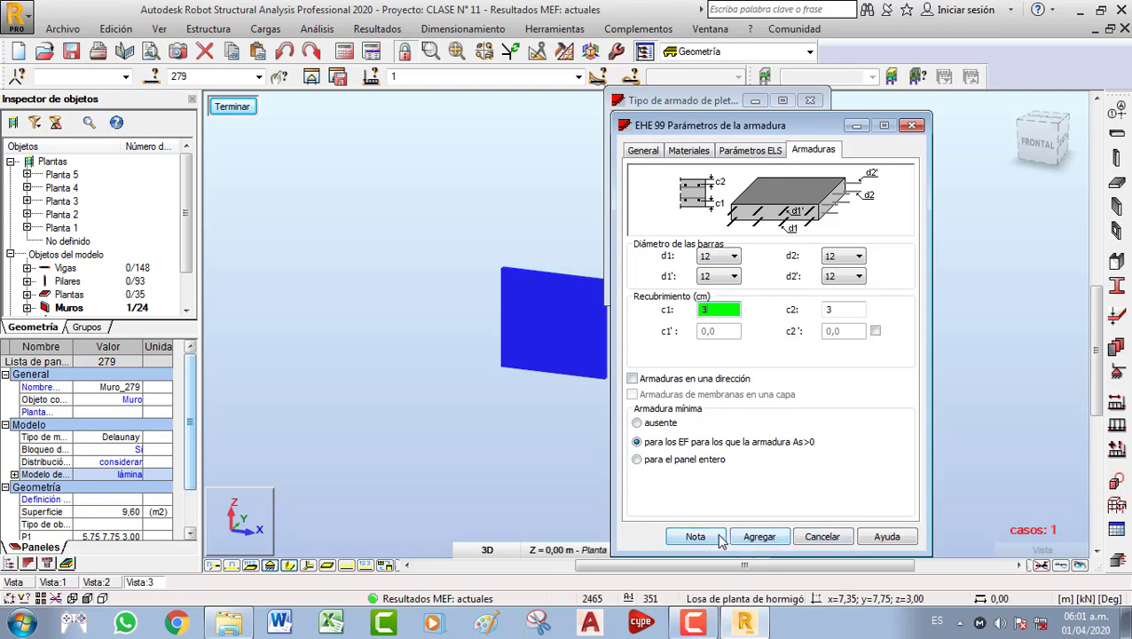
left_click(657, 150)
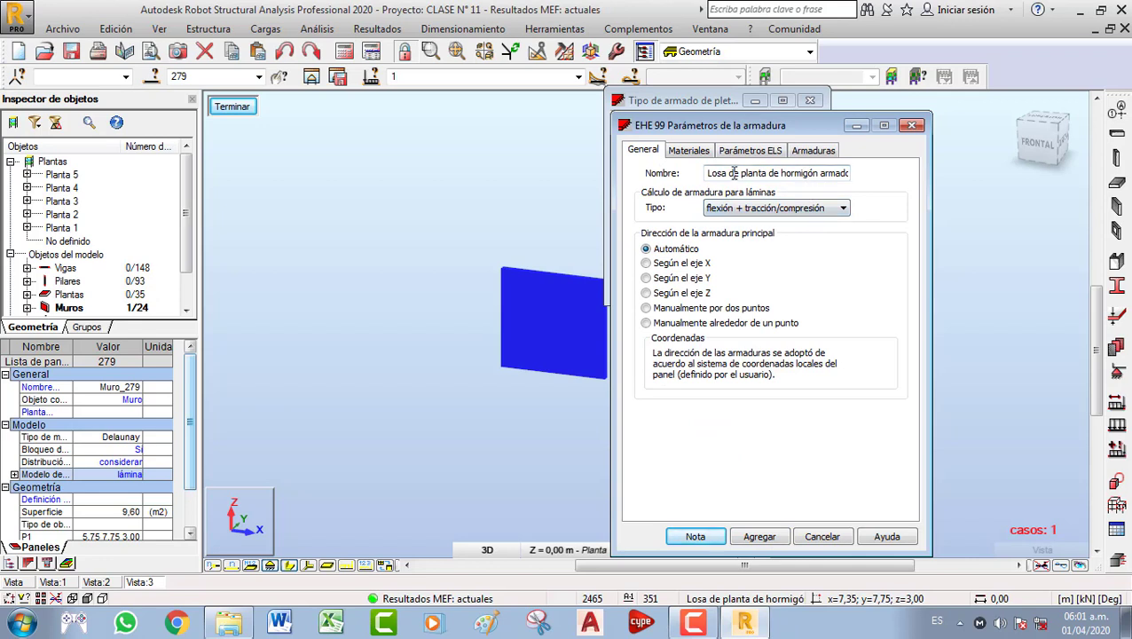
left_click_drag(716, 172, 948, 177)
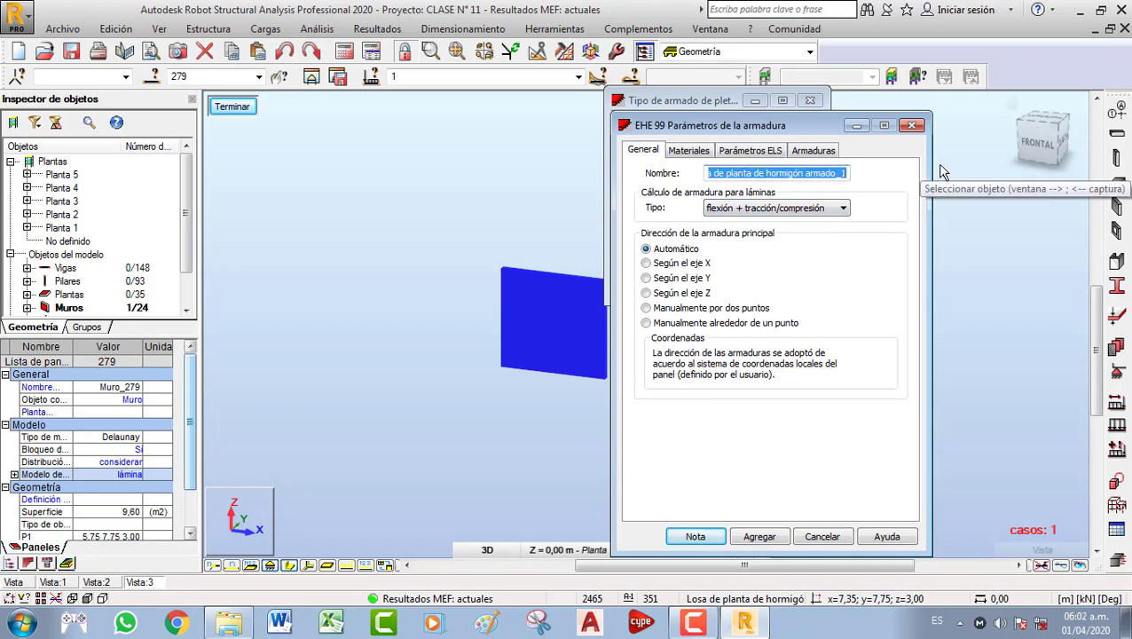
type("CONTENCION")
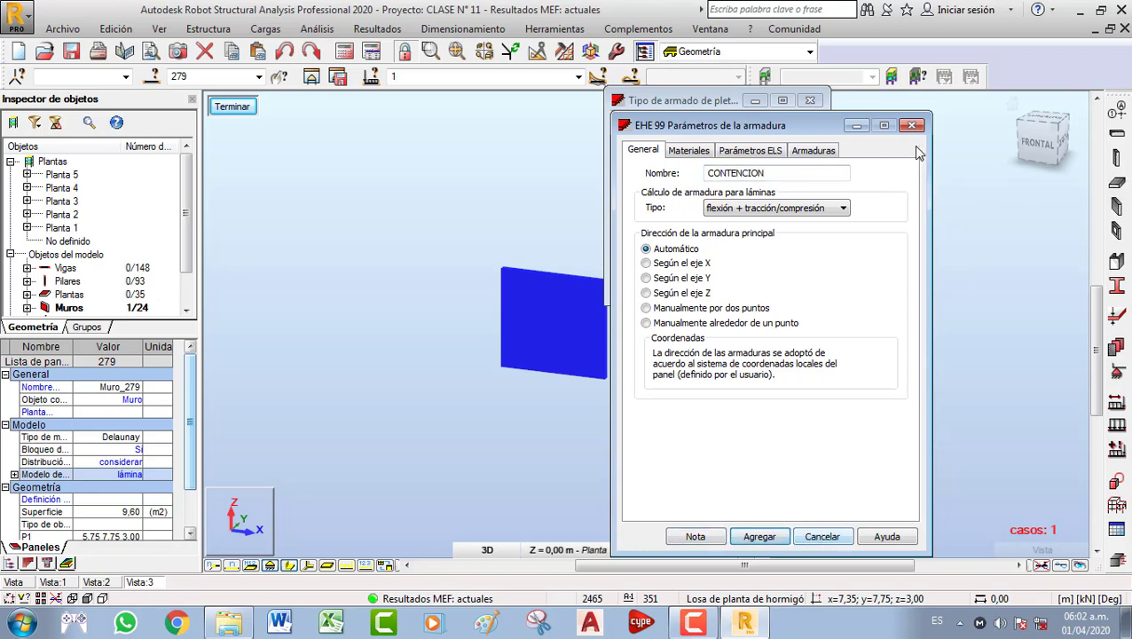
key("Return")
Assign the CONTENCION reinforcement type to panel 279 and close the reinforcement type list
left_click(649, 249)
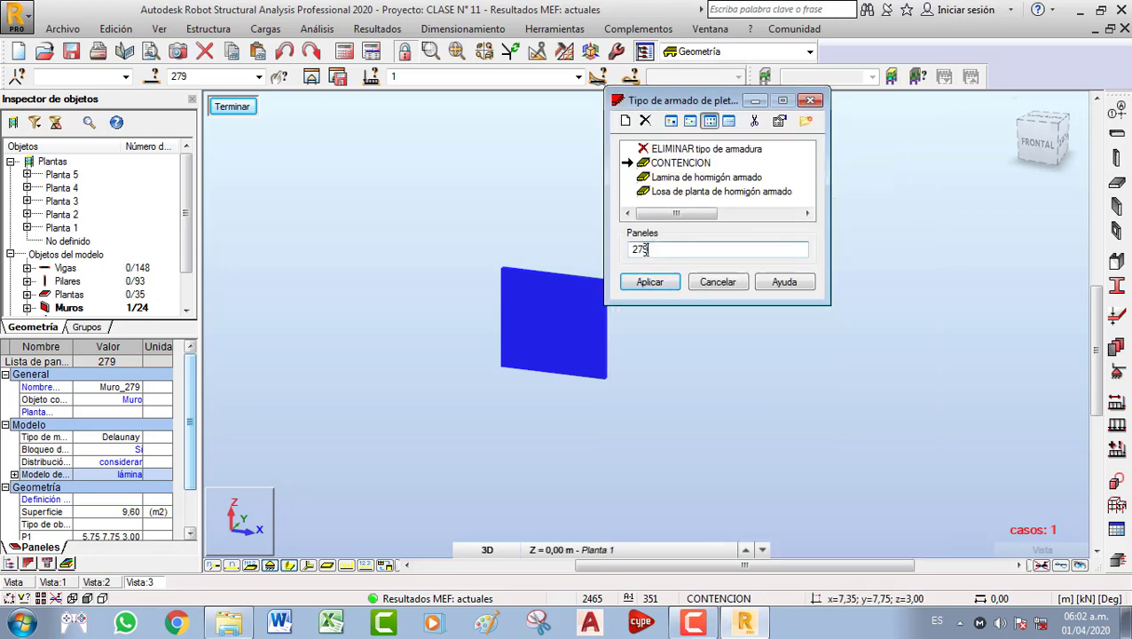
left_click(649, 282)
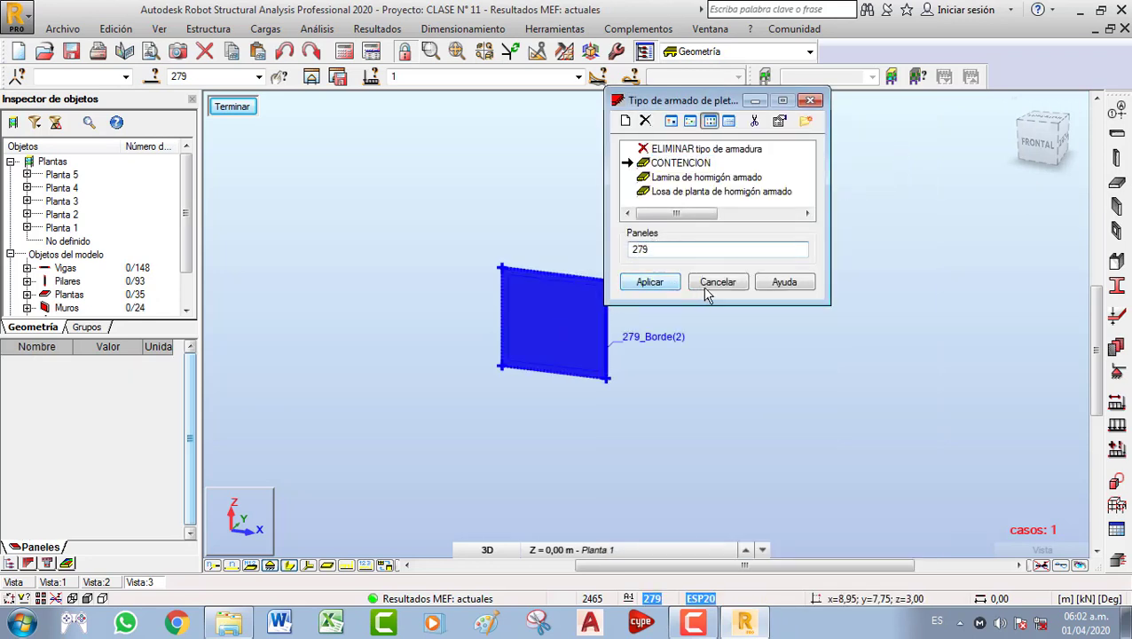
left_click(810, 100)
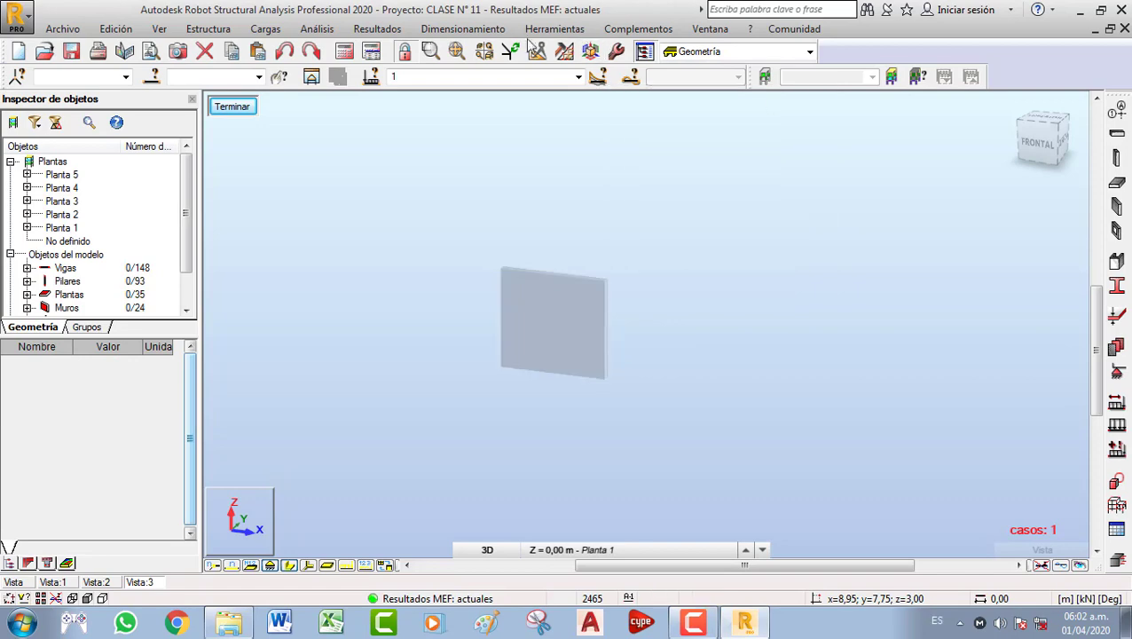
Display the reinforcement map of theoretical area A in the X [-] direction for the isolated wall
left_click(463, 28)
mouse_move(652, 196)
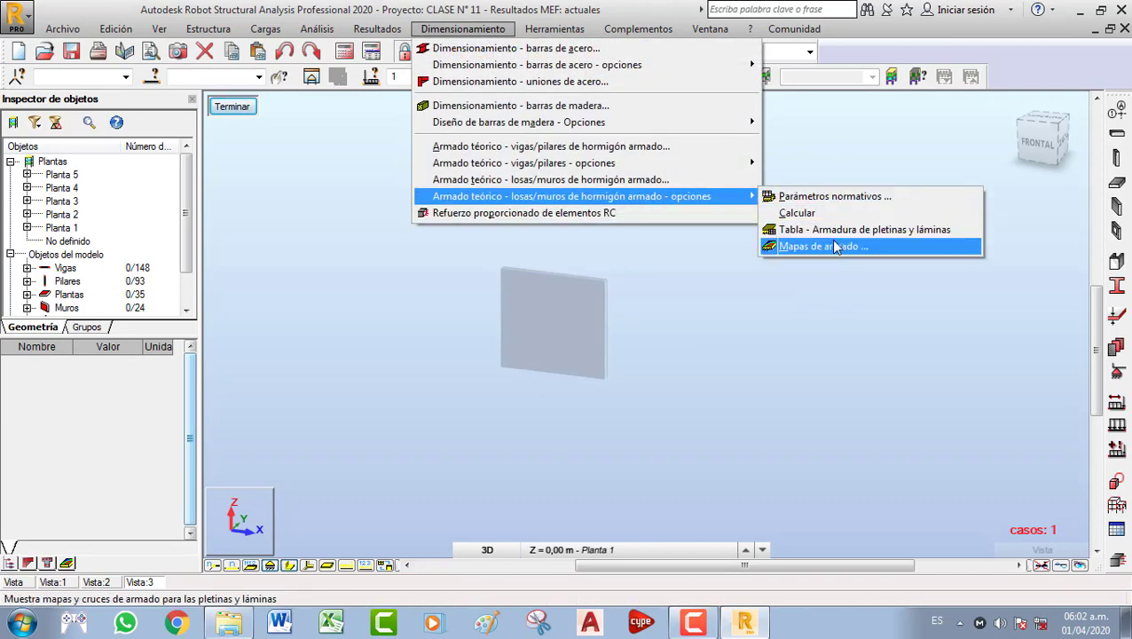
left_click(780, 246)
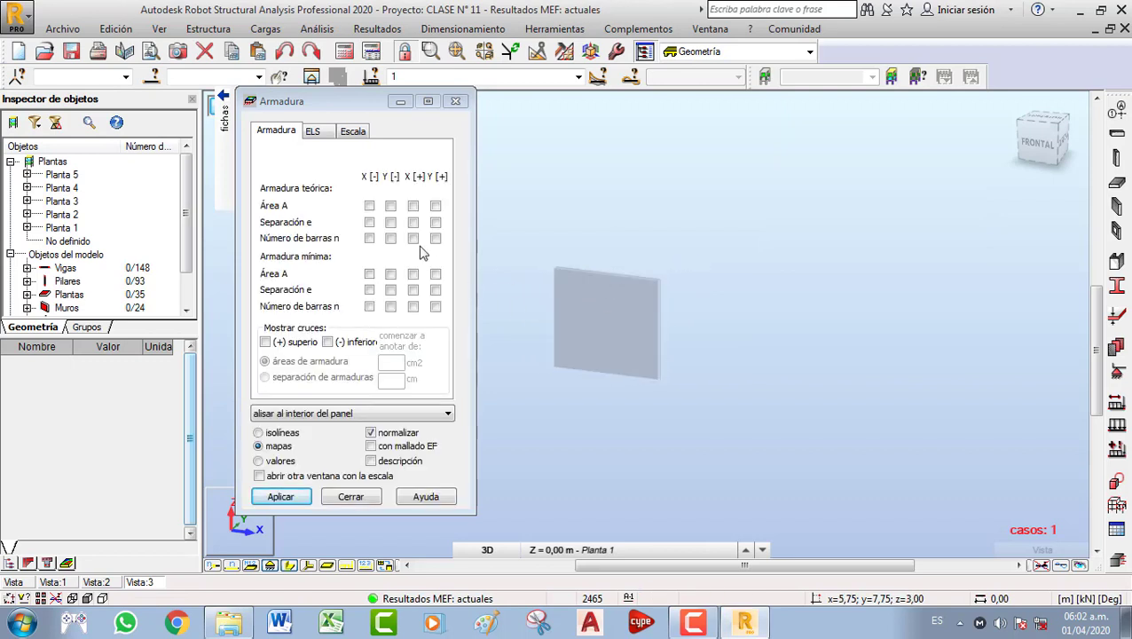
left_click(369, 205)
left_click(280, 496)
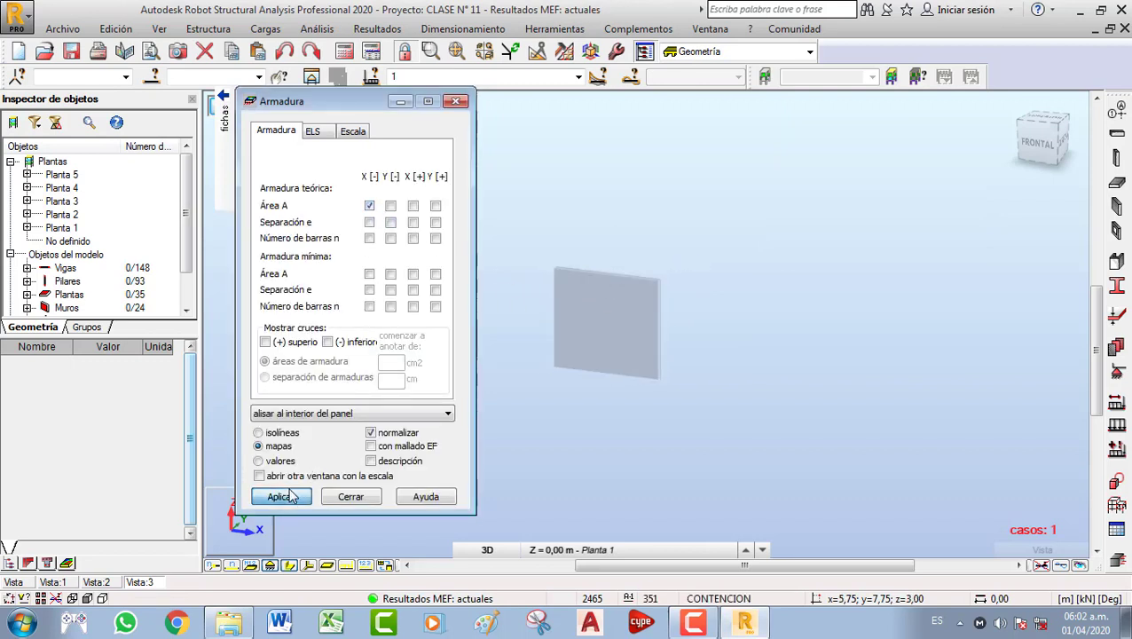
middle_click_drag(647, 342, 676, 343)
scroll(618, 347, "up", 1)
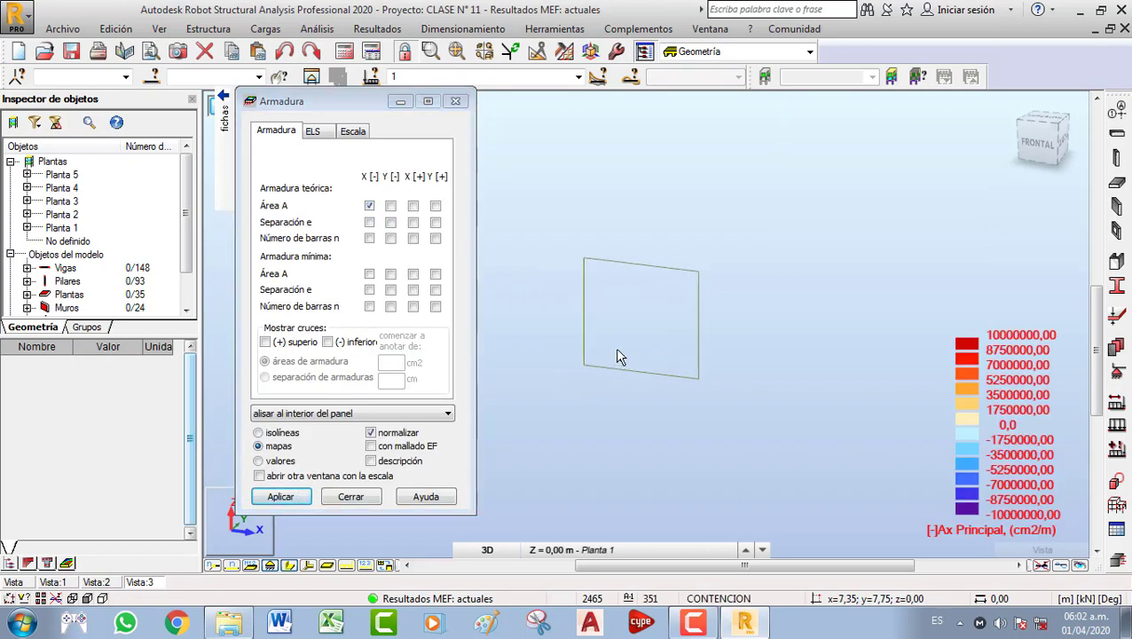
left_click(456, 101)
Open the slab and wall reinforcement calculation and replace its panel list with wall 279 only
left_click(464, 29)
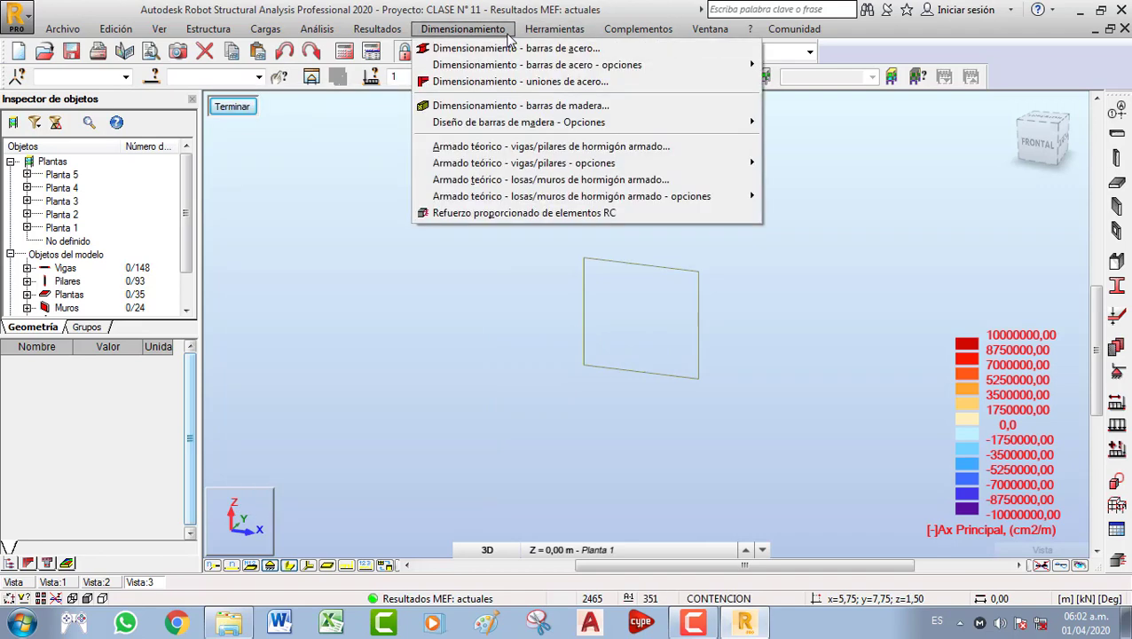
mouse_move(737, 198)
left_click(806, 214)
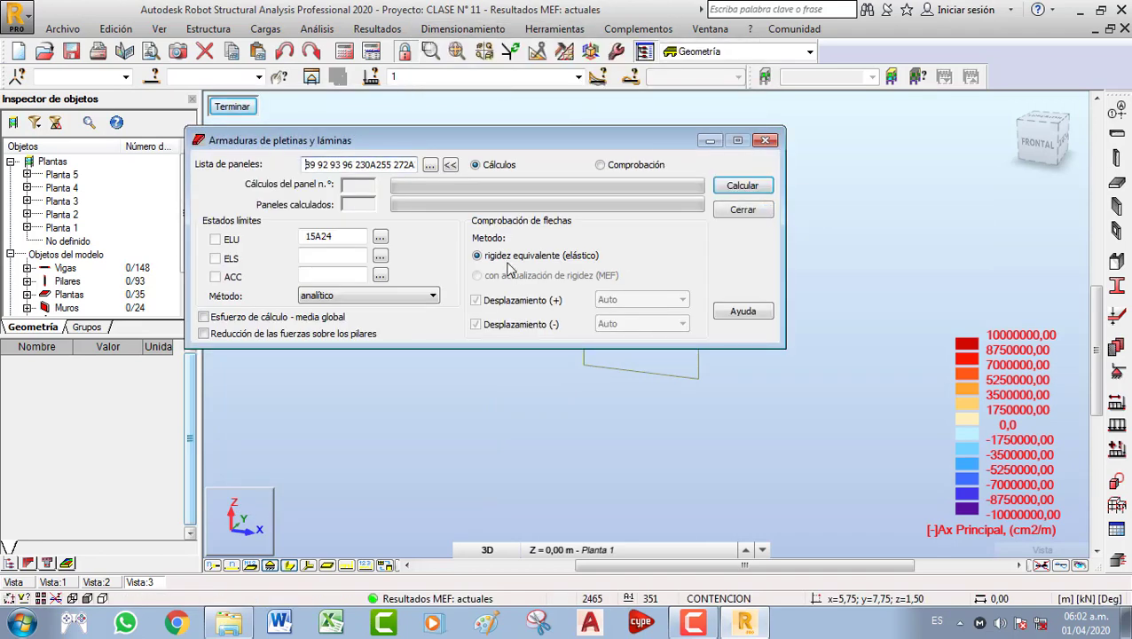
left_click(452, 165)
left_click(330, 163)
left_click_drag(371, 140, 413, 359)
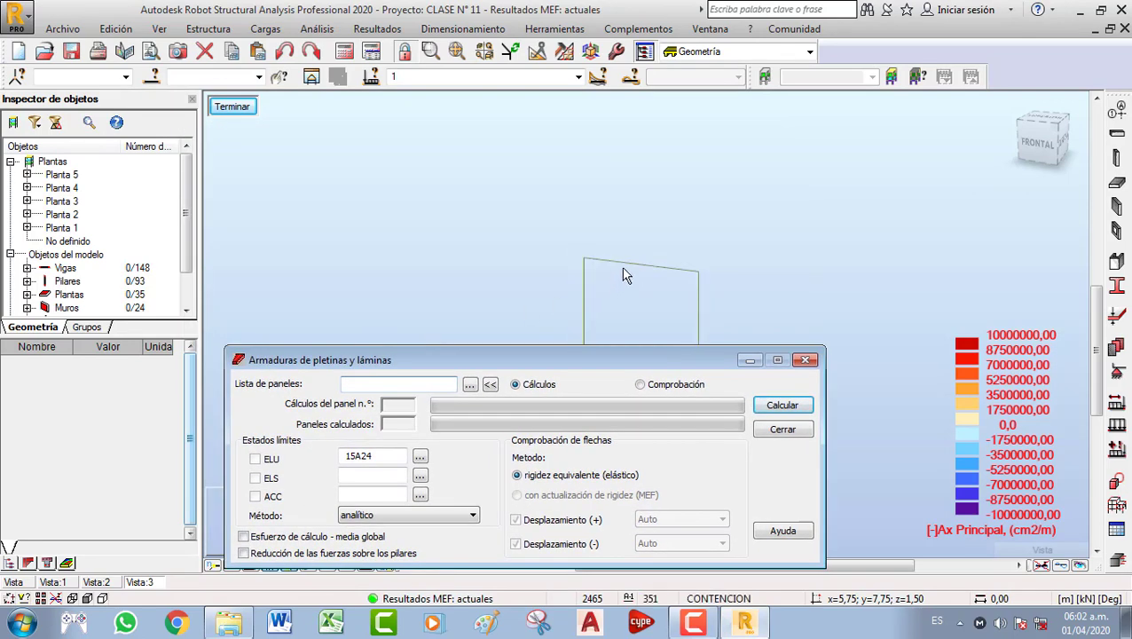
left_click(623, 264)
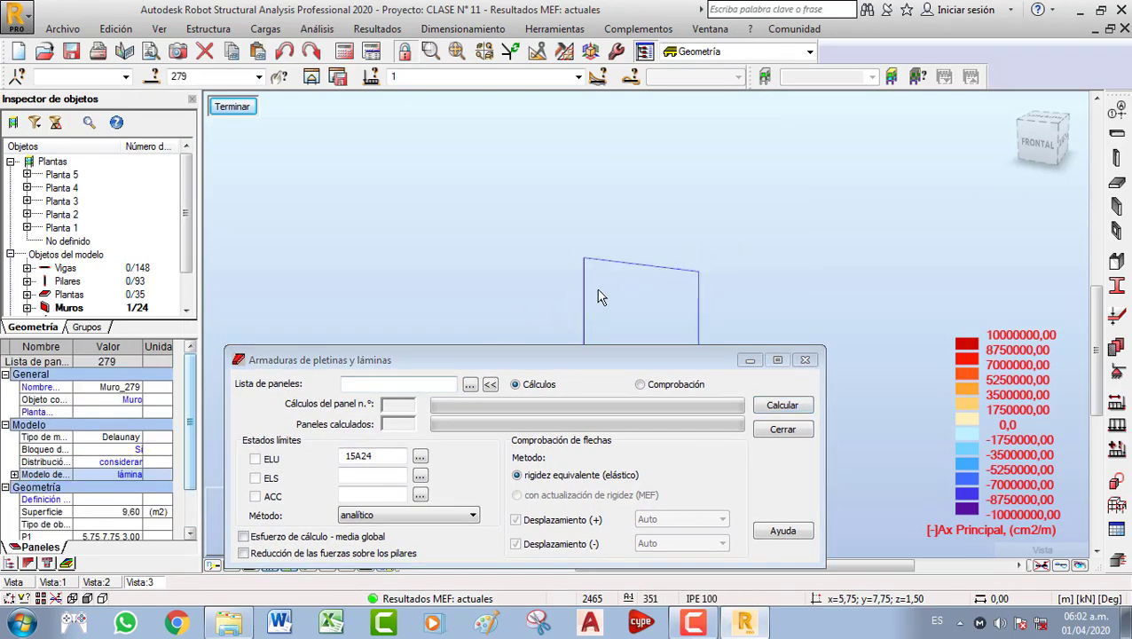
left_click(391, 386)
type("279")
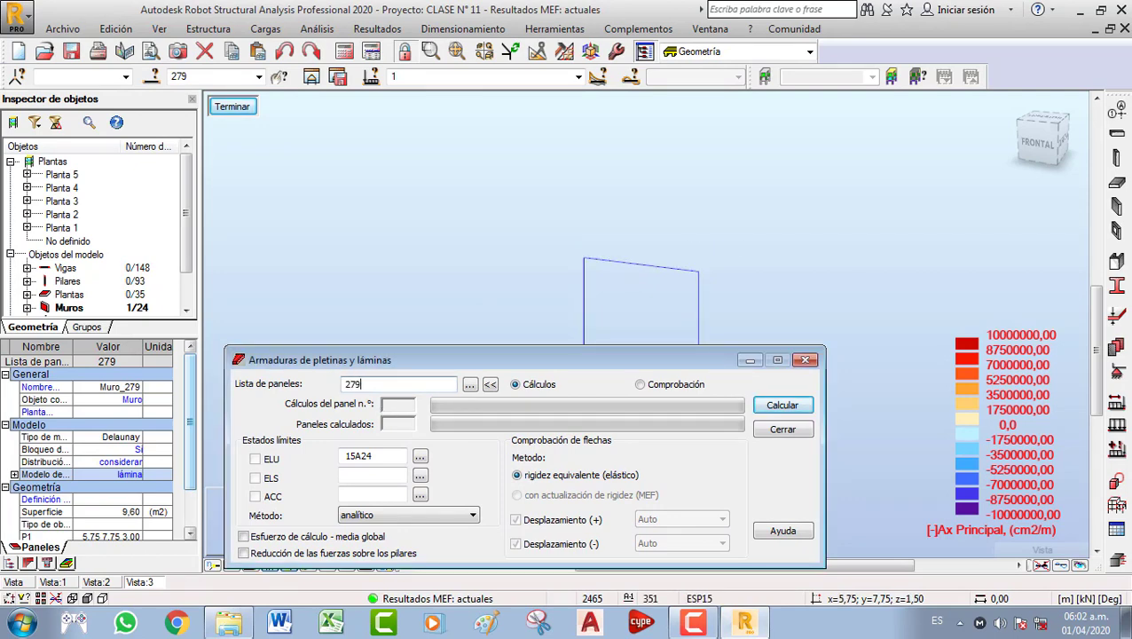
Calculate the theoretical reinforcement of wall panel 279 and close the calculation dialog
left_click_drag(411, 362, 383, 192)
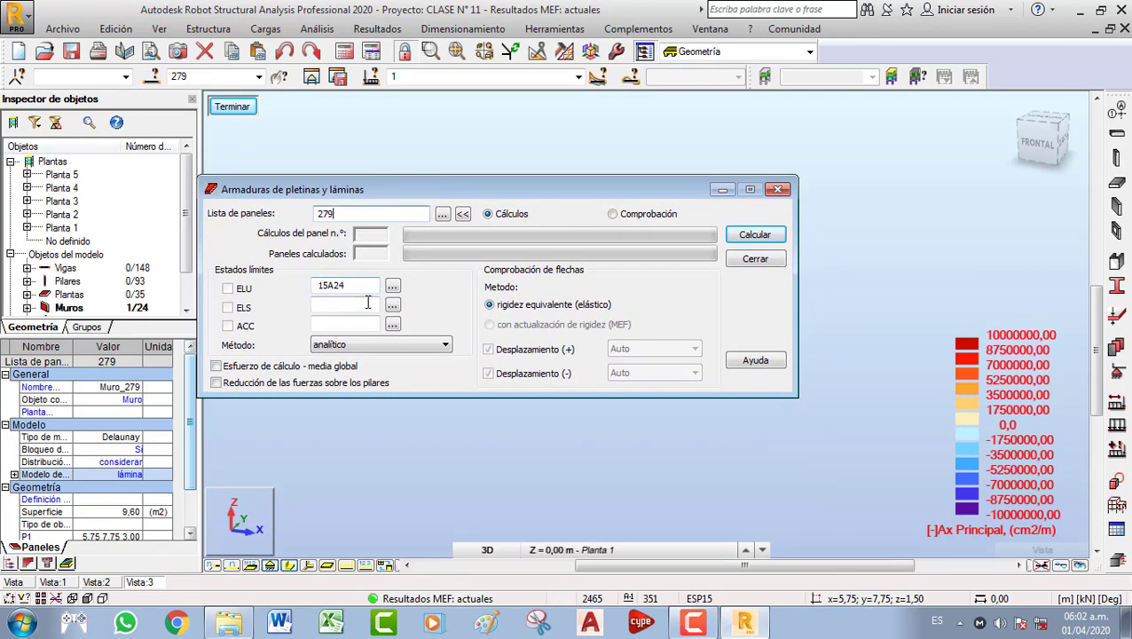
left_click(745, 241)
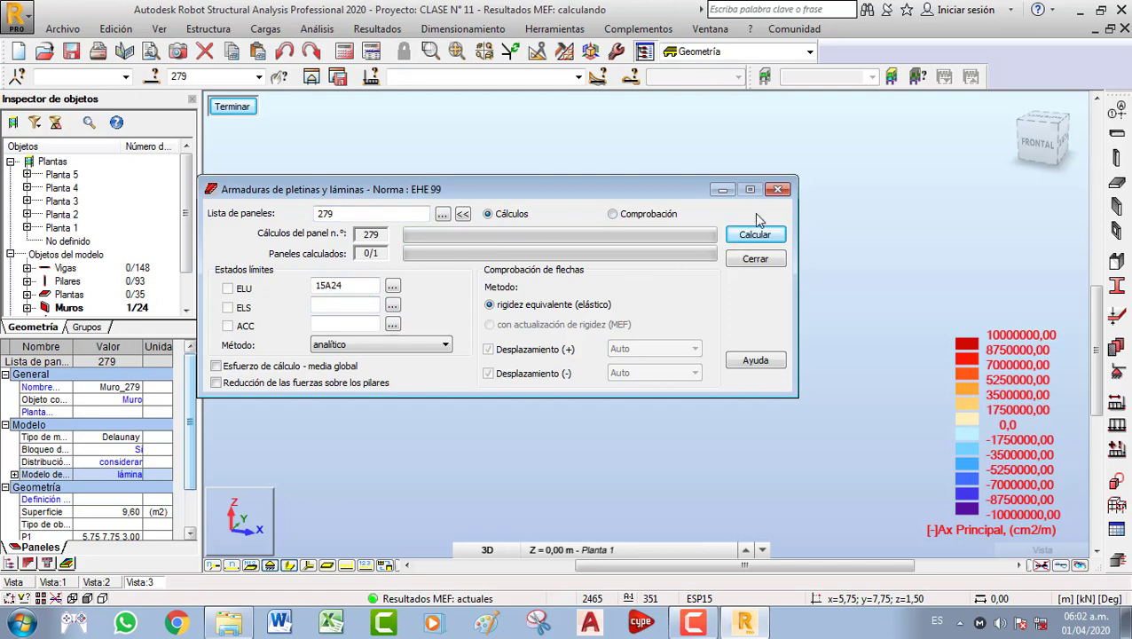
left_click(778, 190)
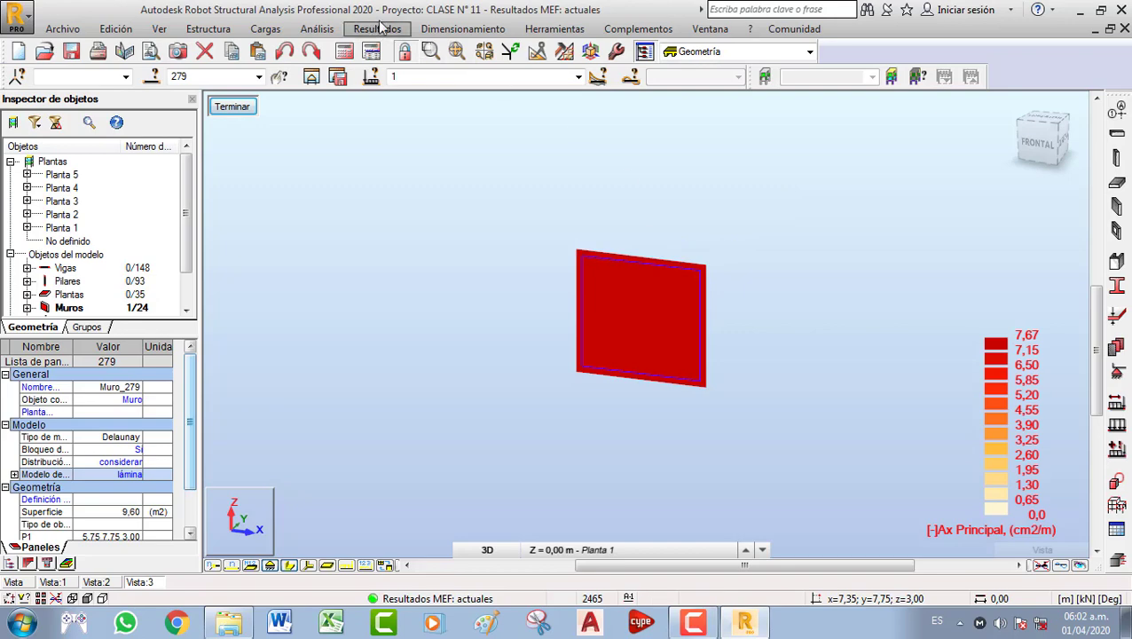
Display wall 279's theoretical reinforcement area in X [-] as a map with value descriptions turned on
left_click(450, 29)
mouse_move(692, 196)
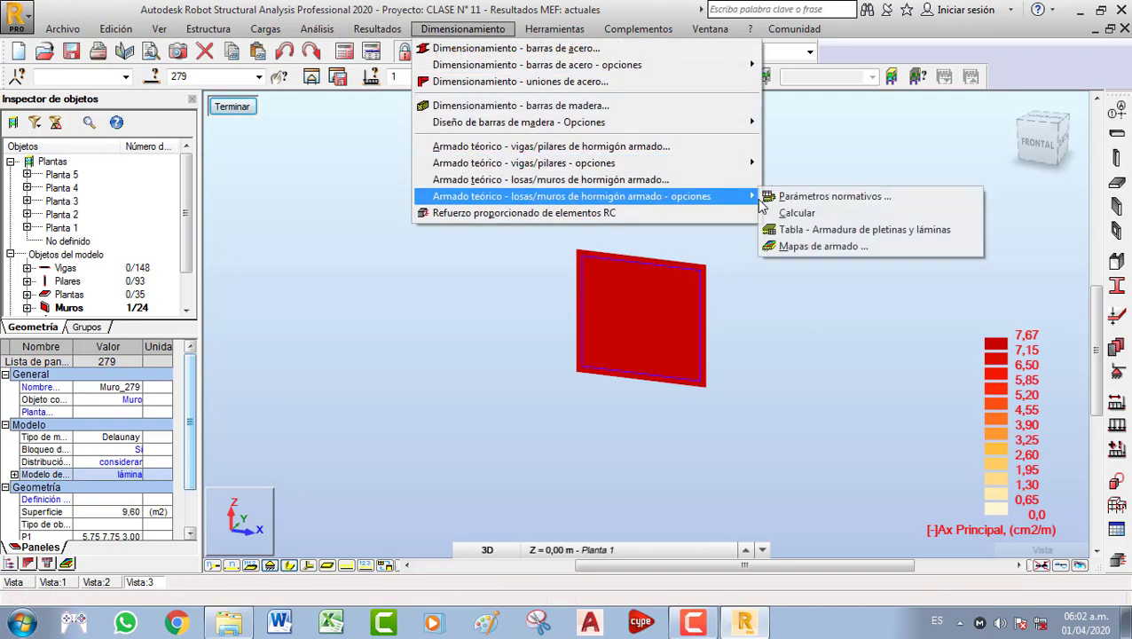
left_click(790, 246)
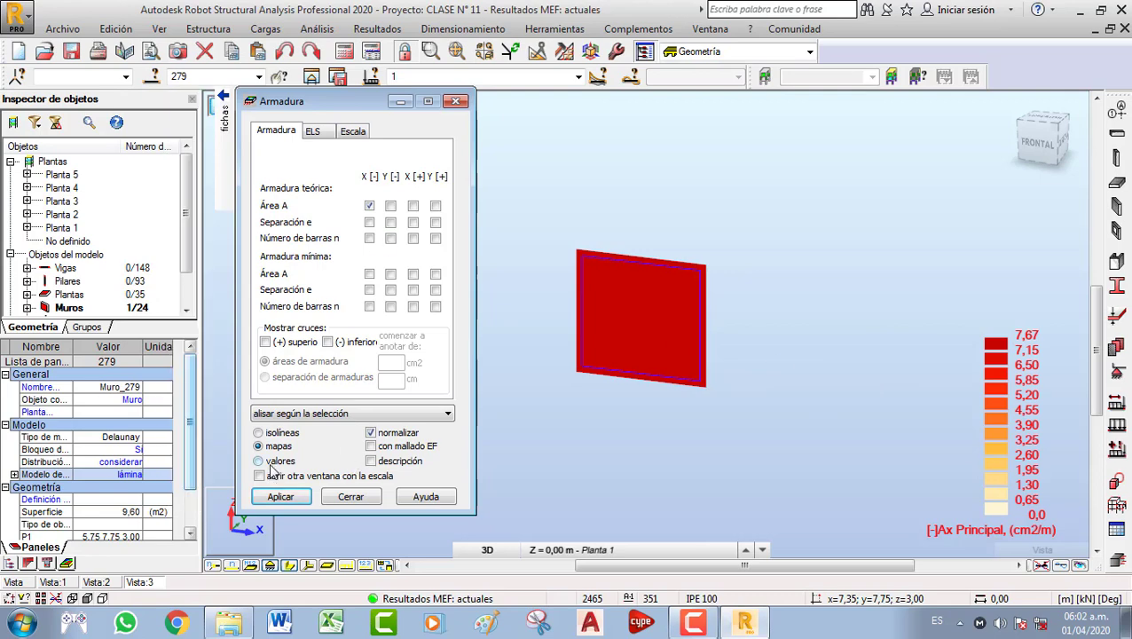
left_click(371, 461)
left_click(280, 496)
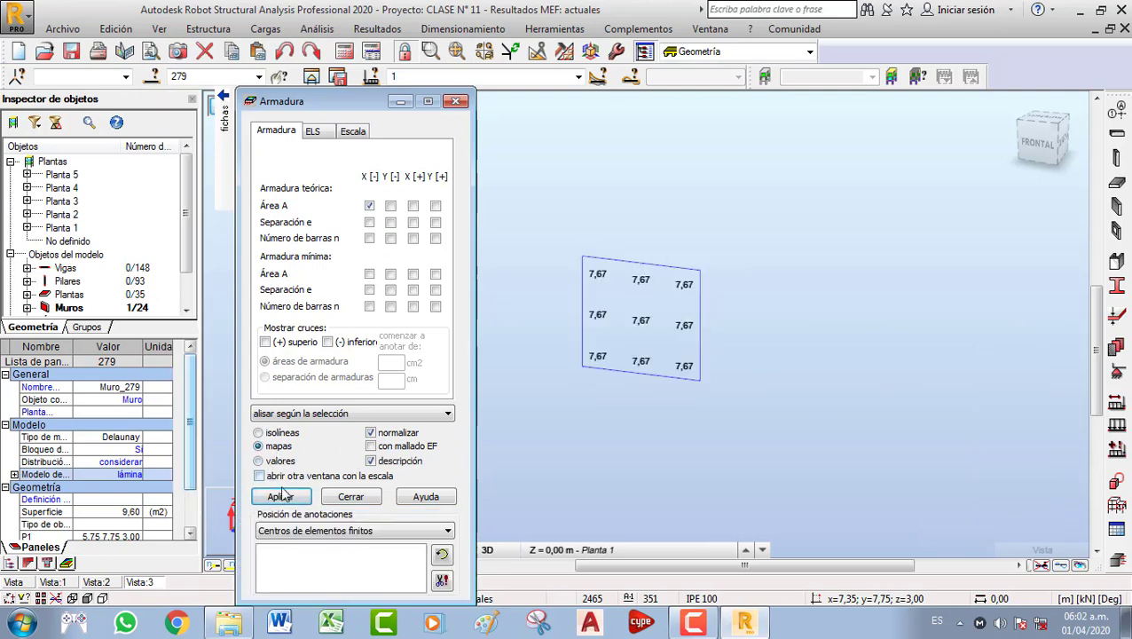
Map the wall's theoretical bar spacing and number of bars in the X [-] direction
left_click(369, 222)
left_click(281, 496)
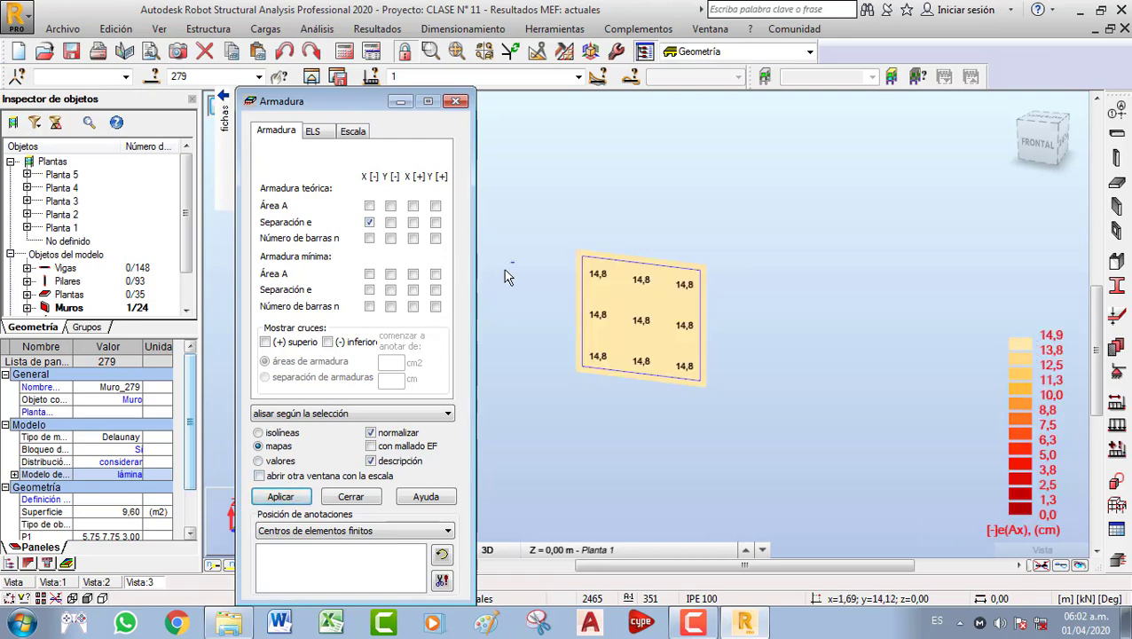
left_click(370, 239)
left_click(295, 495)
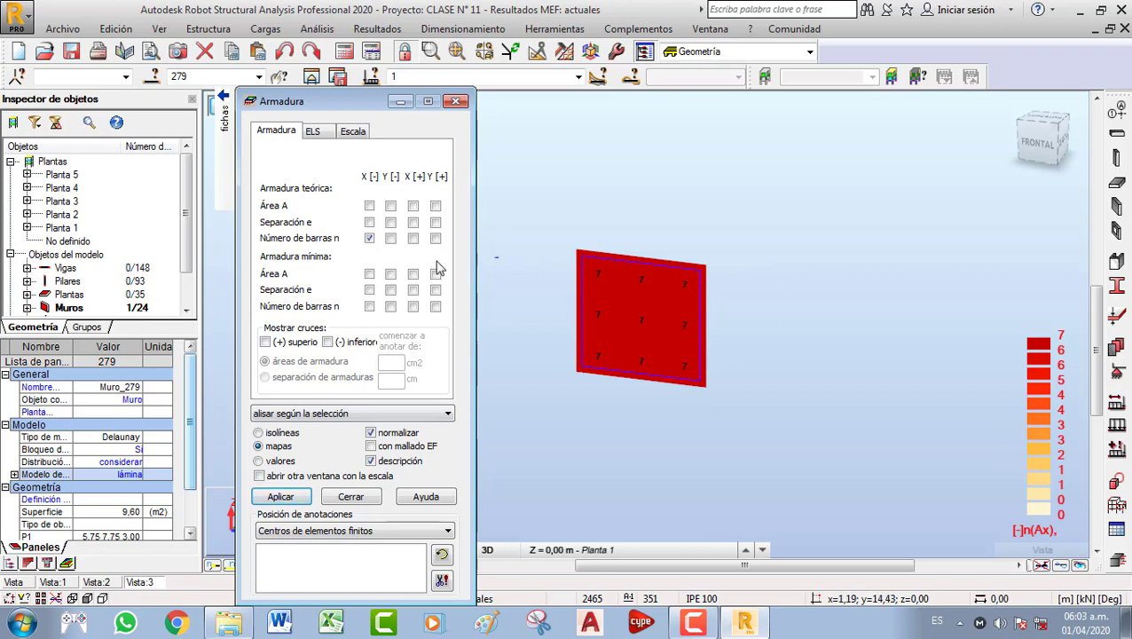
Map the wall's minimum reinforcement area in the X [-] direction, check the serviceability (ELS) map options and close the map settings
left_click(370, 274)
left_click(282, 496)
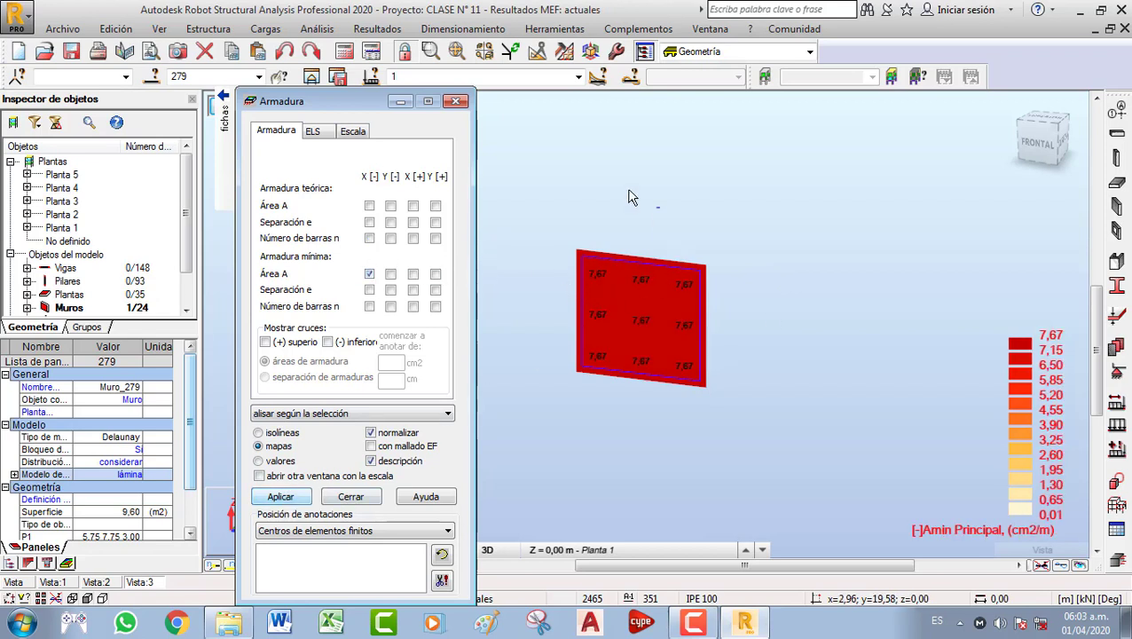
left_click(321, 133)
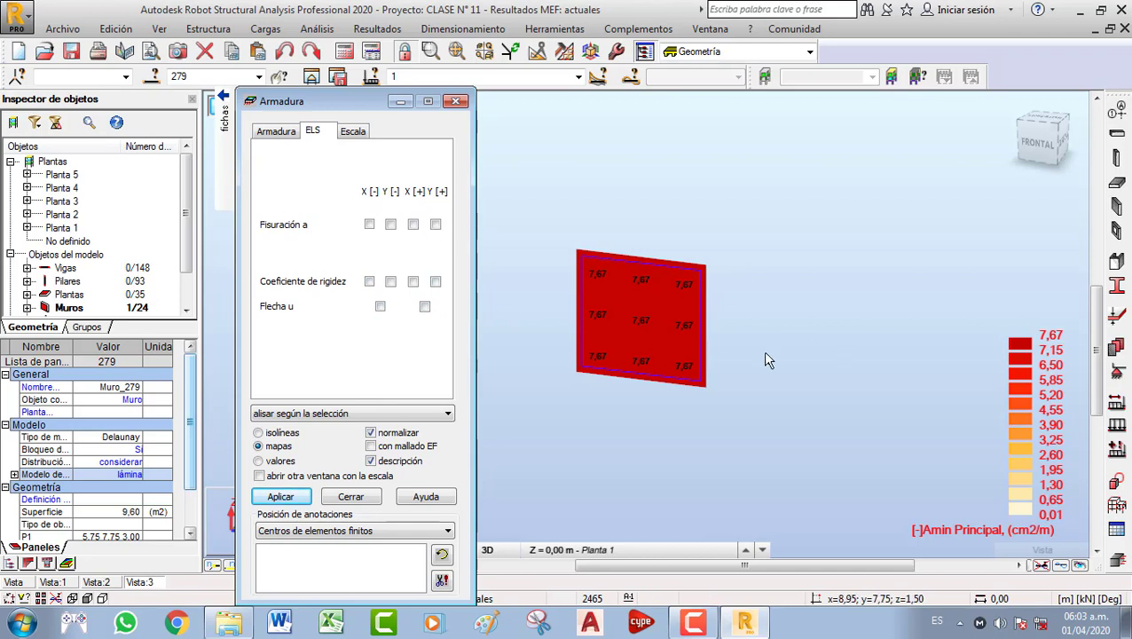
left_click(456, 101)
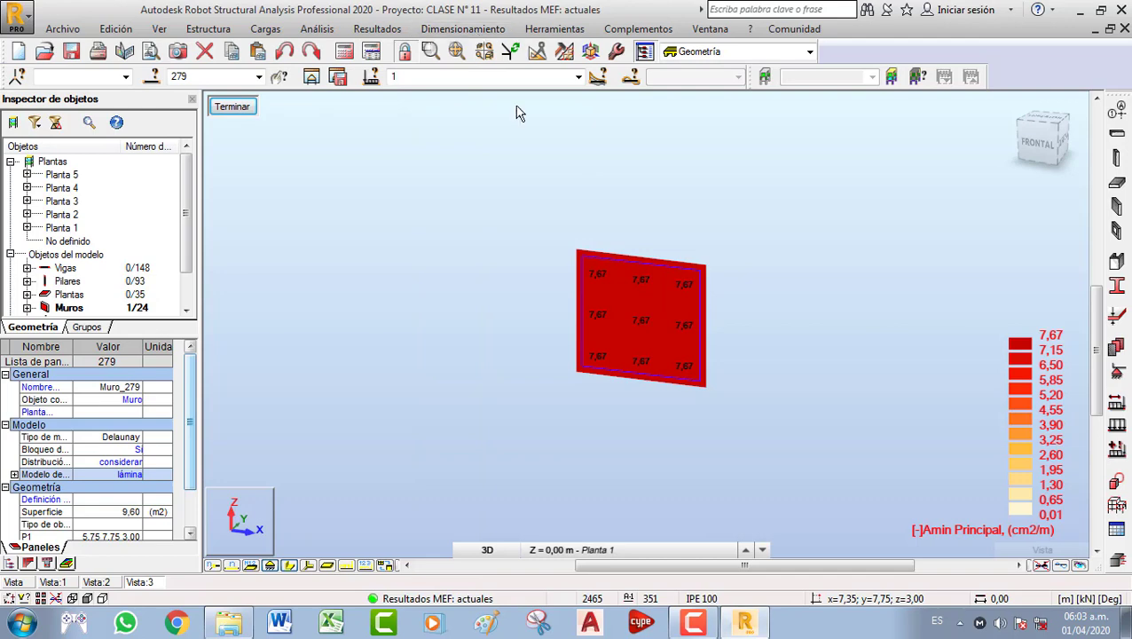
Reopen the reinforcement map settings, turn off the minimum area X [-] map and close the settings
left_click(660, 256)
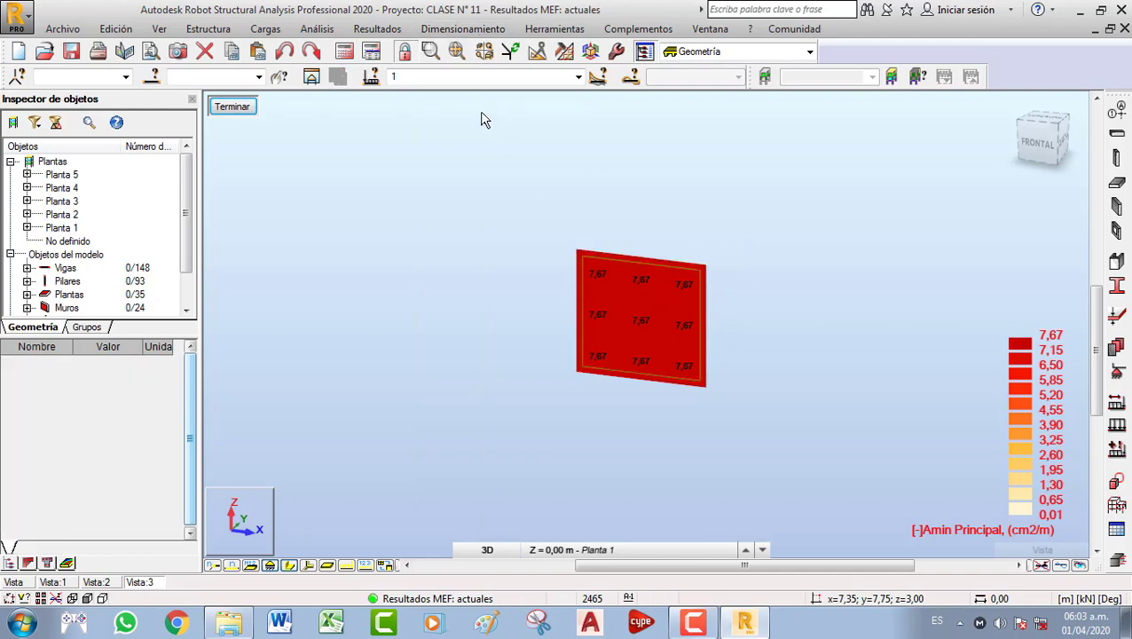
left_click(454, 30)
mouse_move(736, 195)
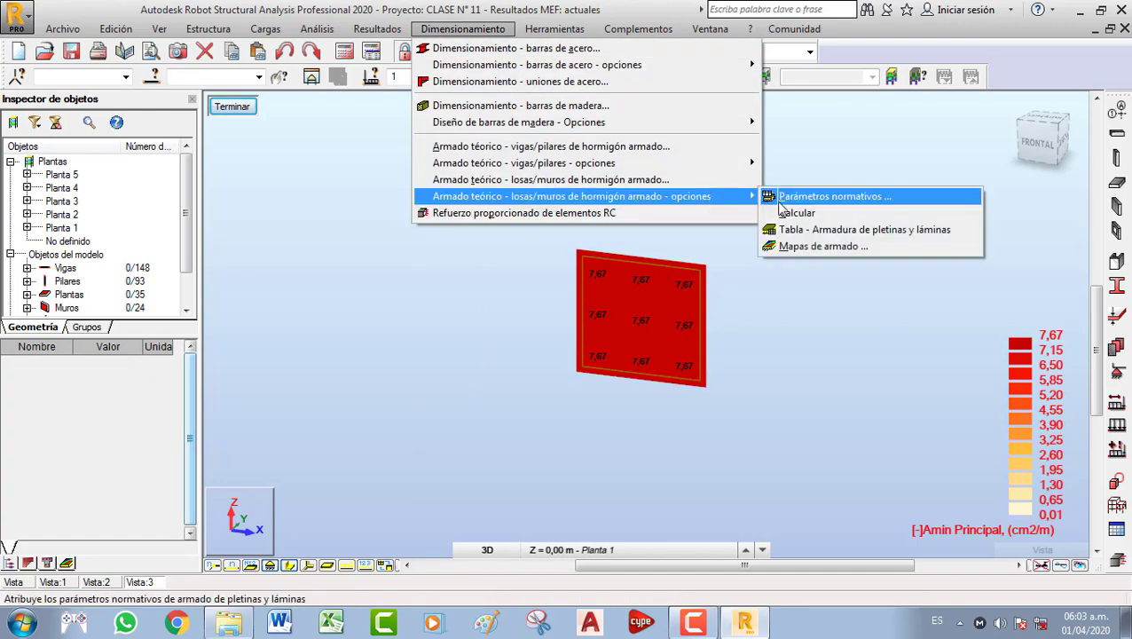
left_click(837, 246)
left_click(274, 132)
left_click(370, 275)
left_click(280, 496)
left_click(455, 102)
Select wall 279 and open its provided RC reinforcement design, accepting the manual combinations for the element
left_click(625, 296)
left_click(462, 29)
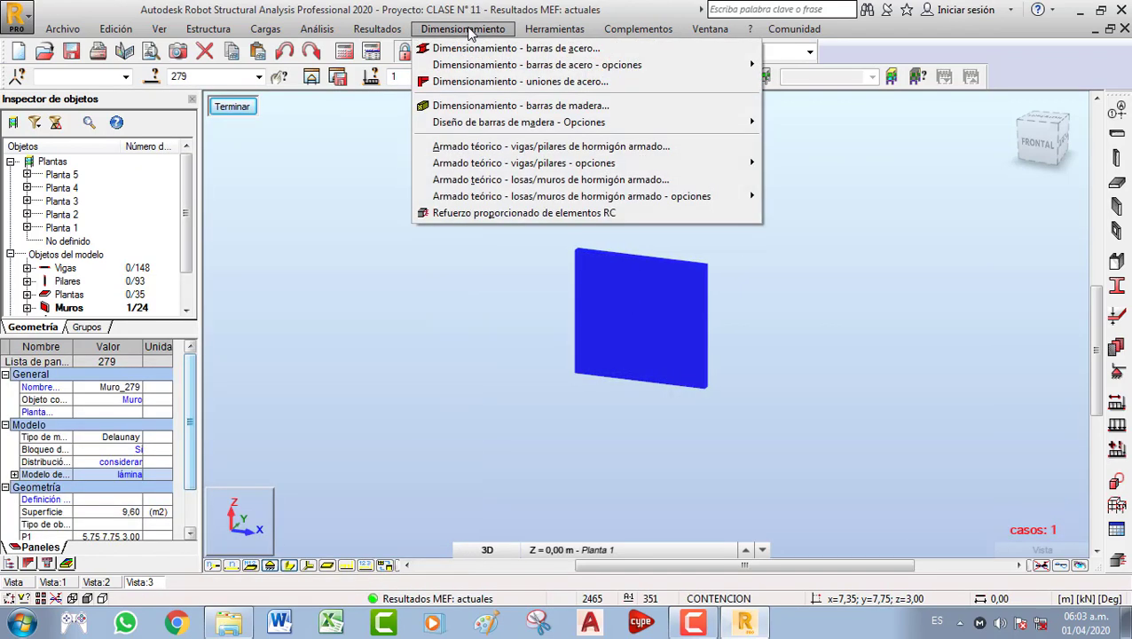
left_click(639, 214)
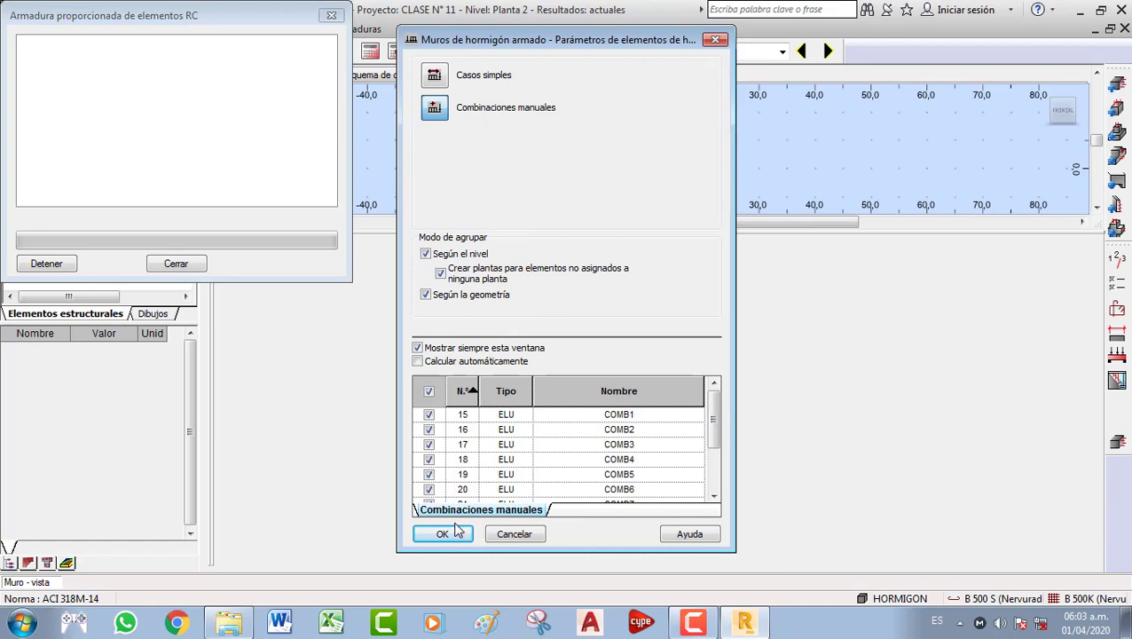
left_click(452, 533)
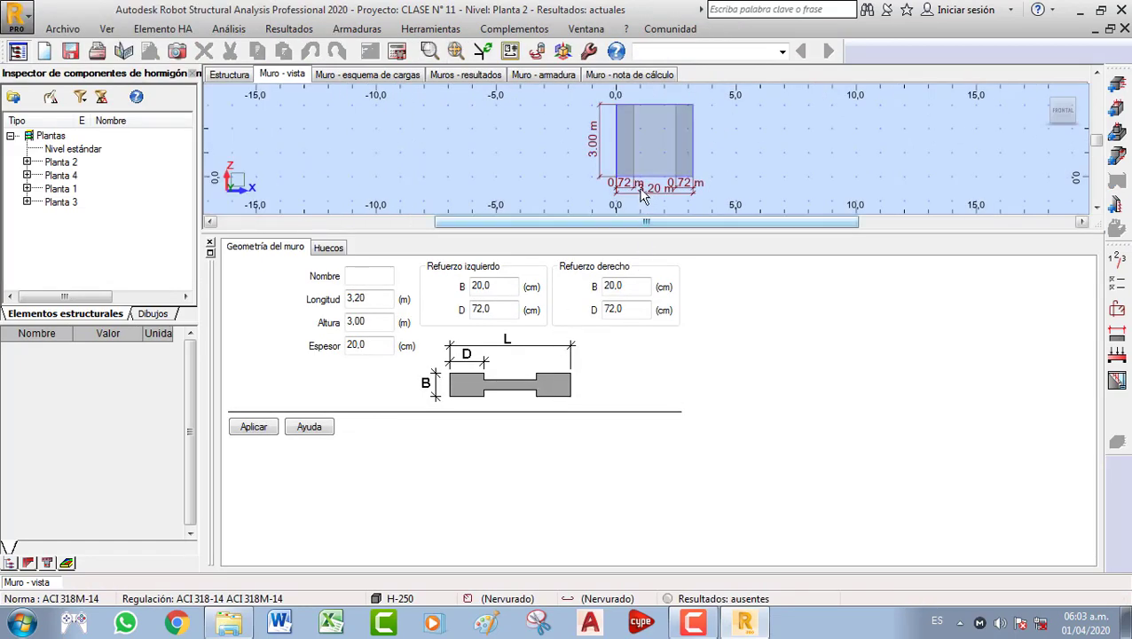
Enlarge the wall view and examine the wall's elevation, overall dimensions and edge reinforcement zones
scroll(581, 145, "up", 4)
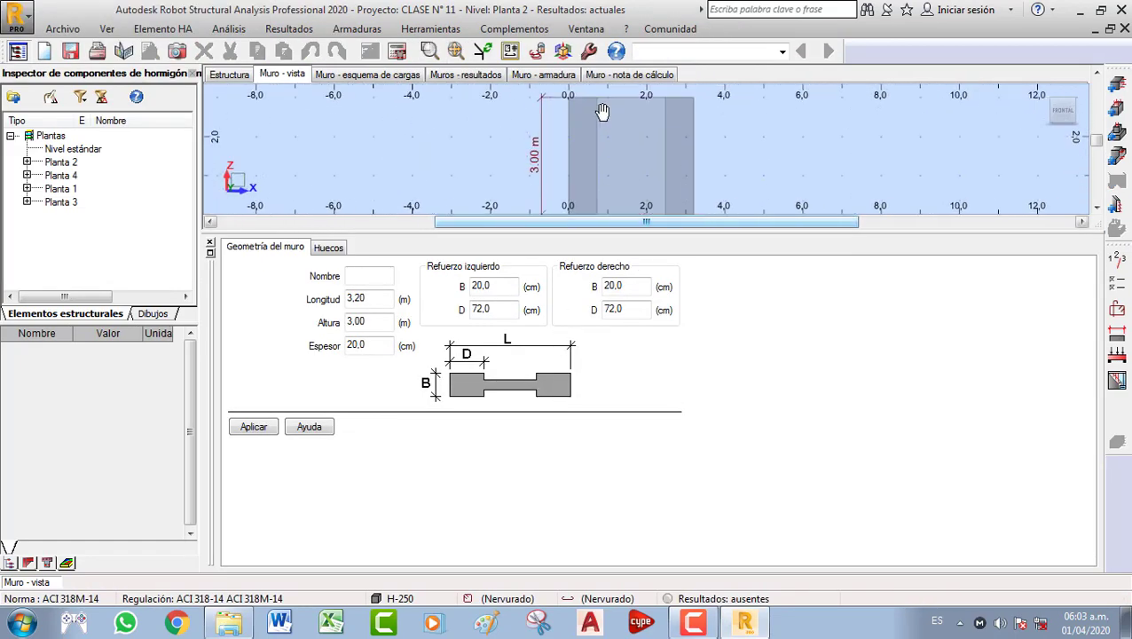
scroll(584, 147, "down", 1)
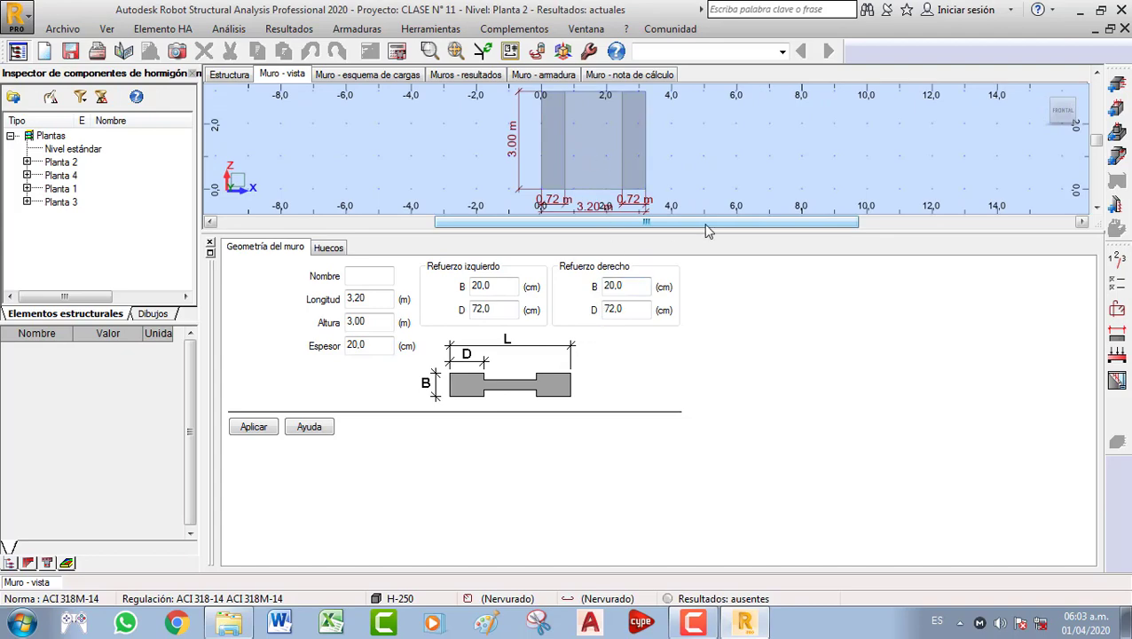
left_click_drag(712, 232, 713, 351)
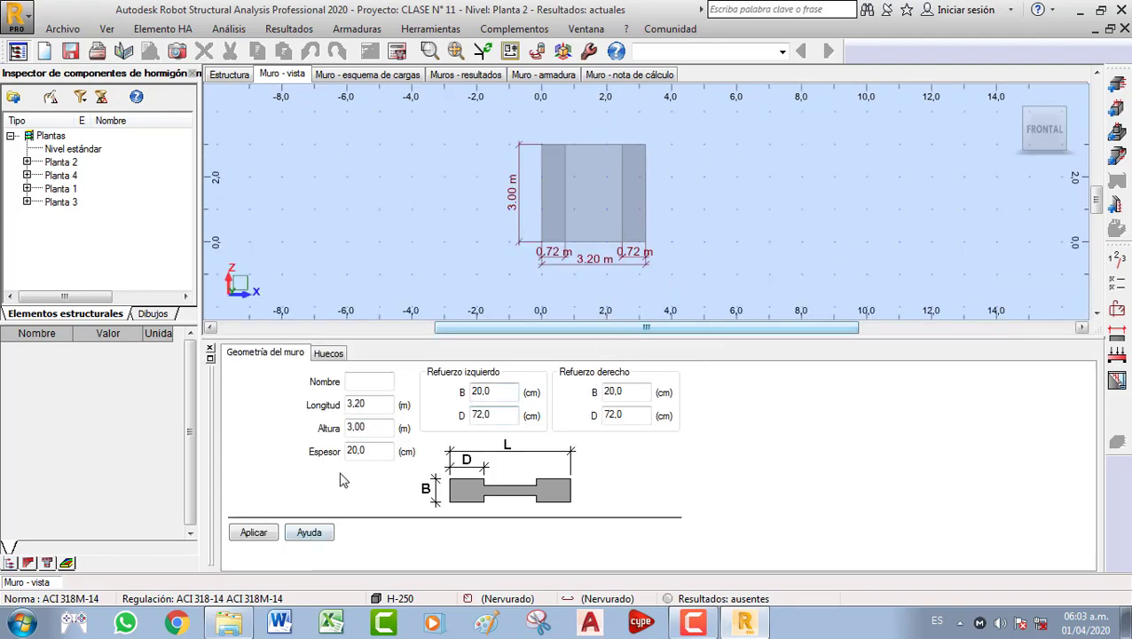
scroll(556, 175, "up", 2)
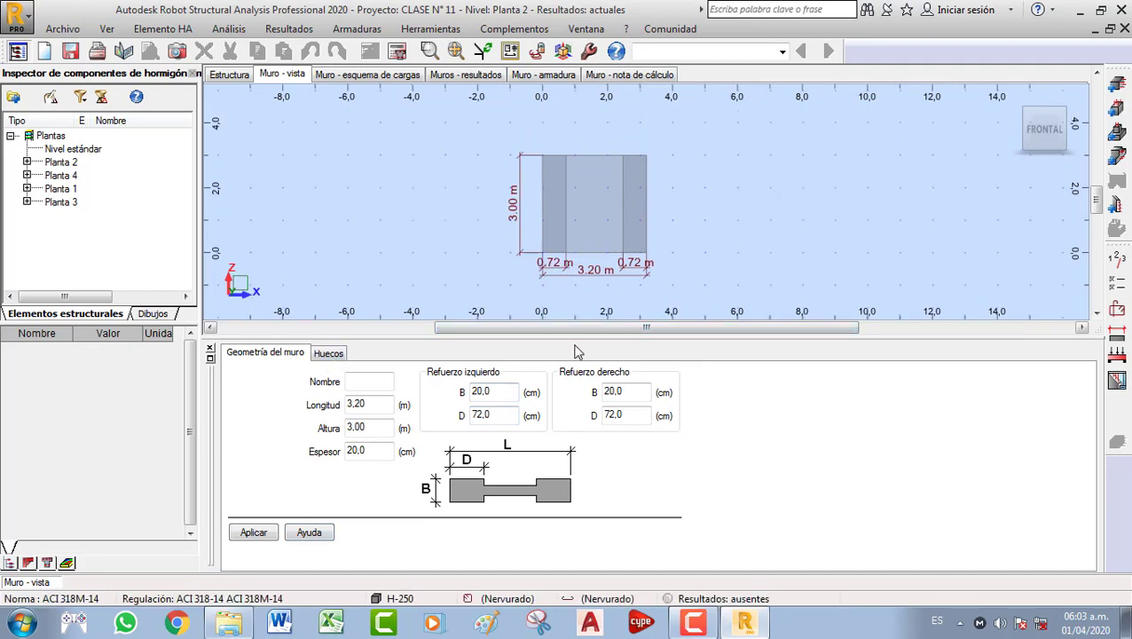
scroll(565, 189, "up", 1)
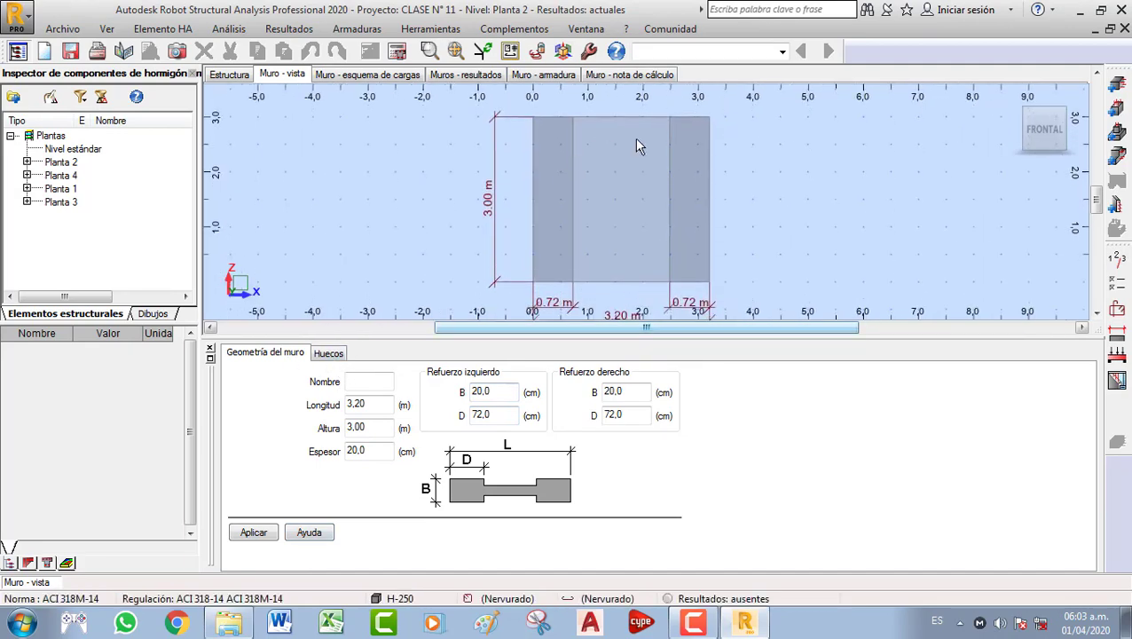
scroll(715, 206, "down", 3)
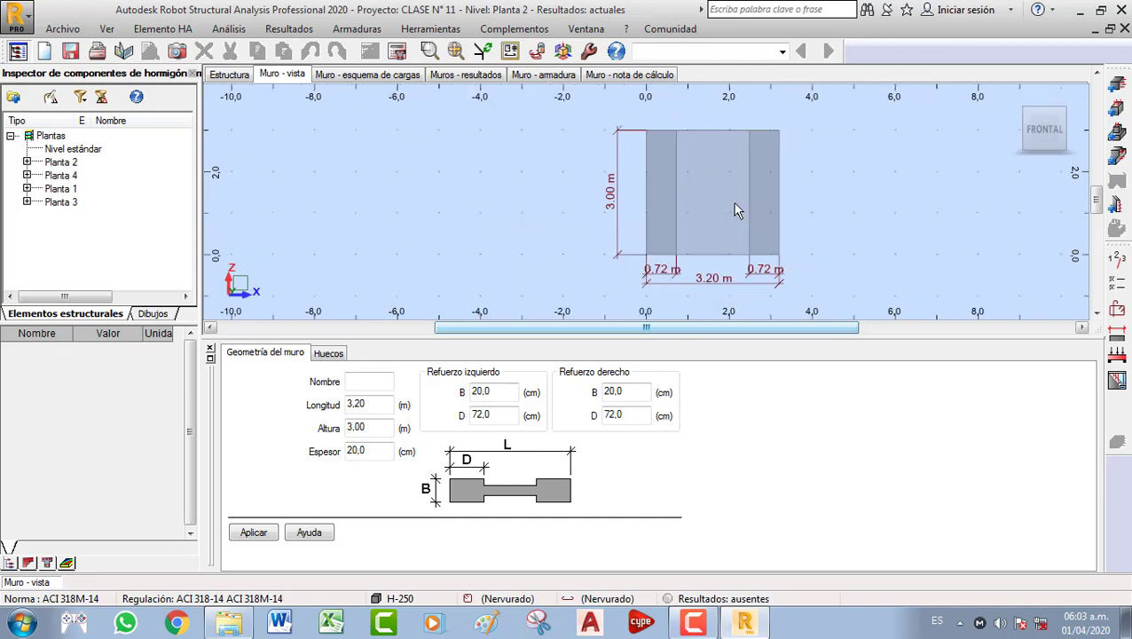
scroll(572, 195, "up", 1)
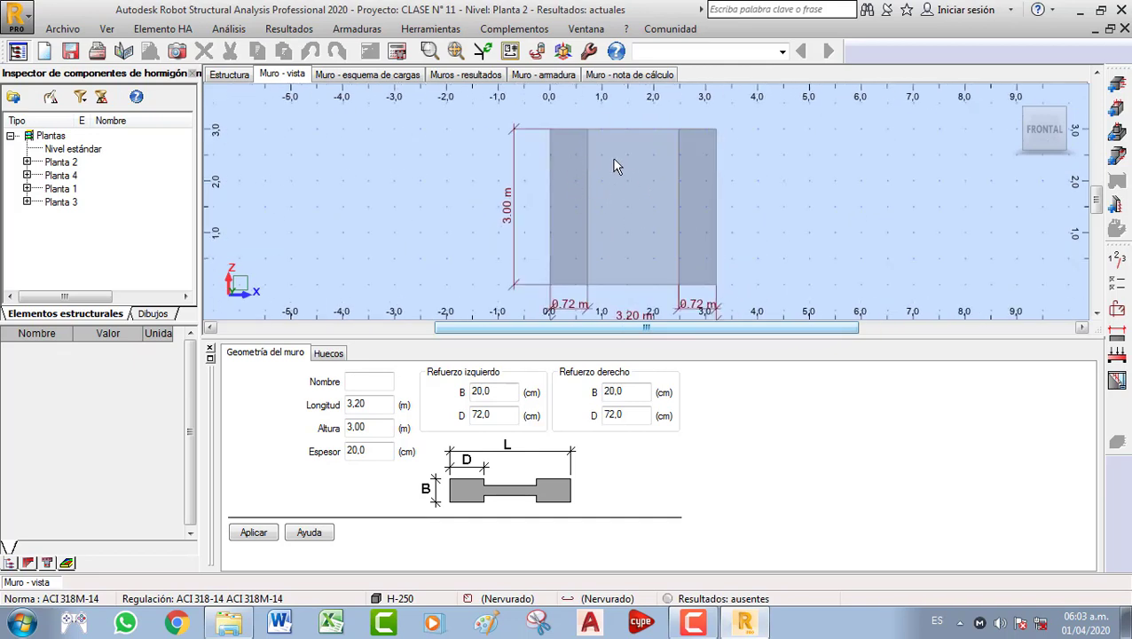
middle_click_drag(685, 250, 679, 195)
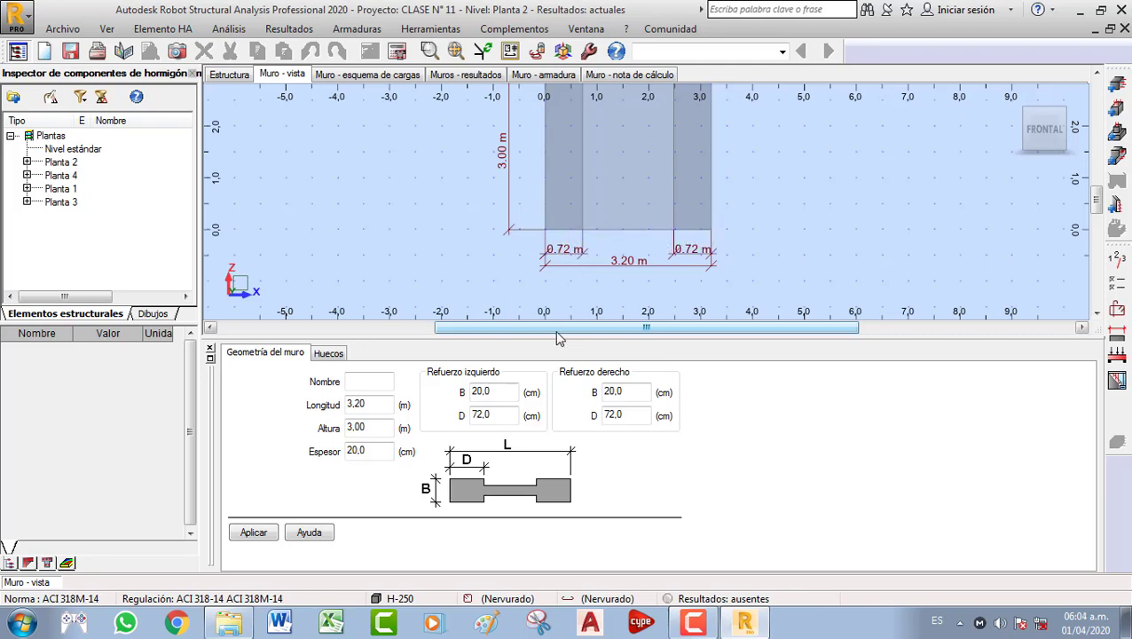
Set dimension D of both the left and right wall edge reinforcements to 50 cm and apply it
left_click(628, 418)
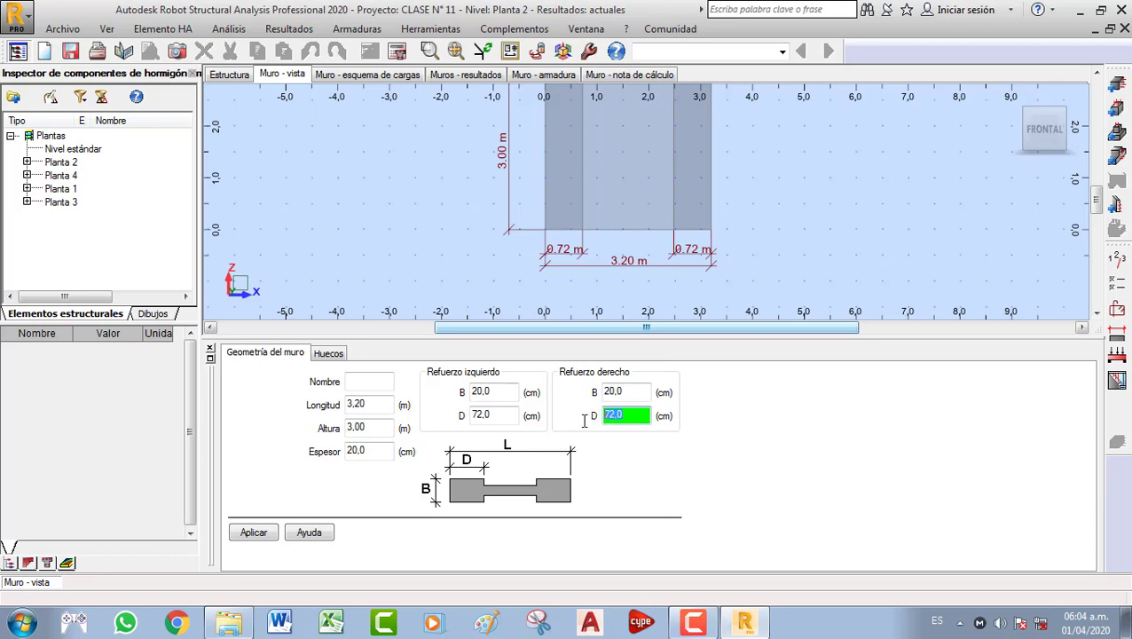
type("50")
left_click(504, 415)
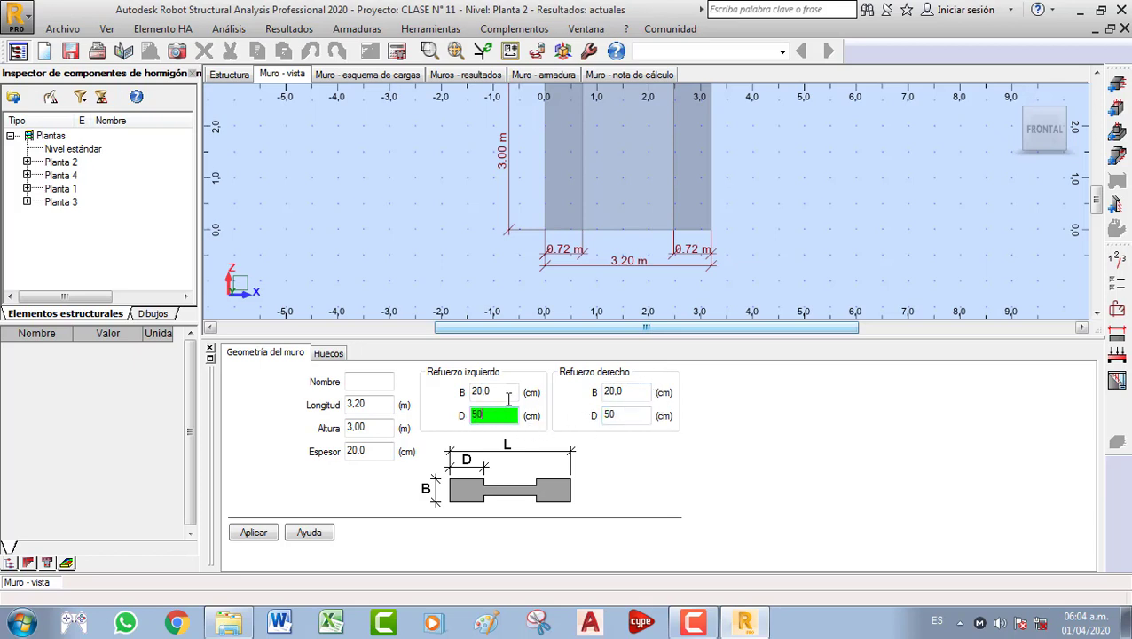
left_click(509, 397)
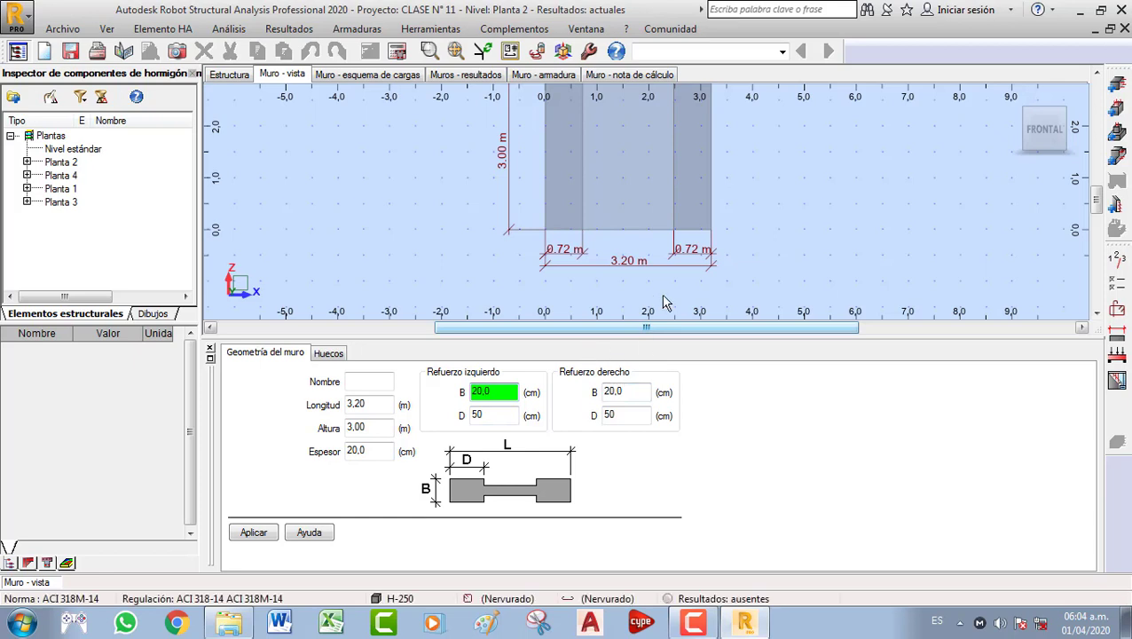
left_click(366, 383)
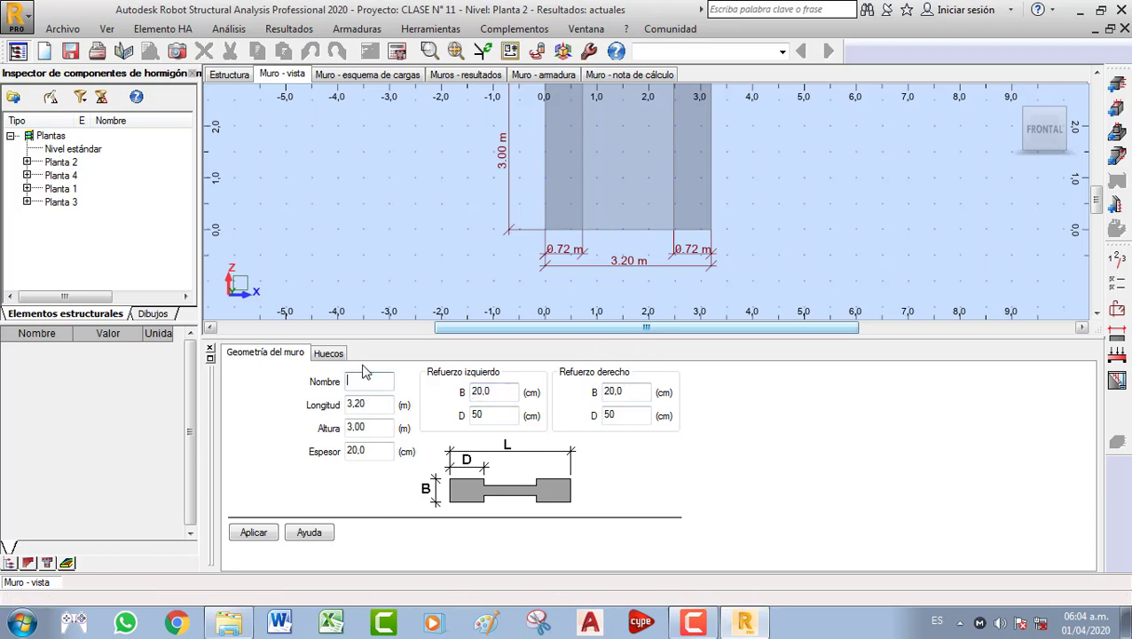
left_click(273, 533)
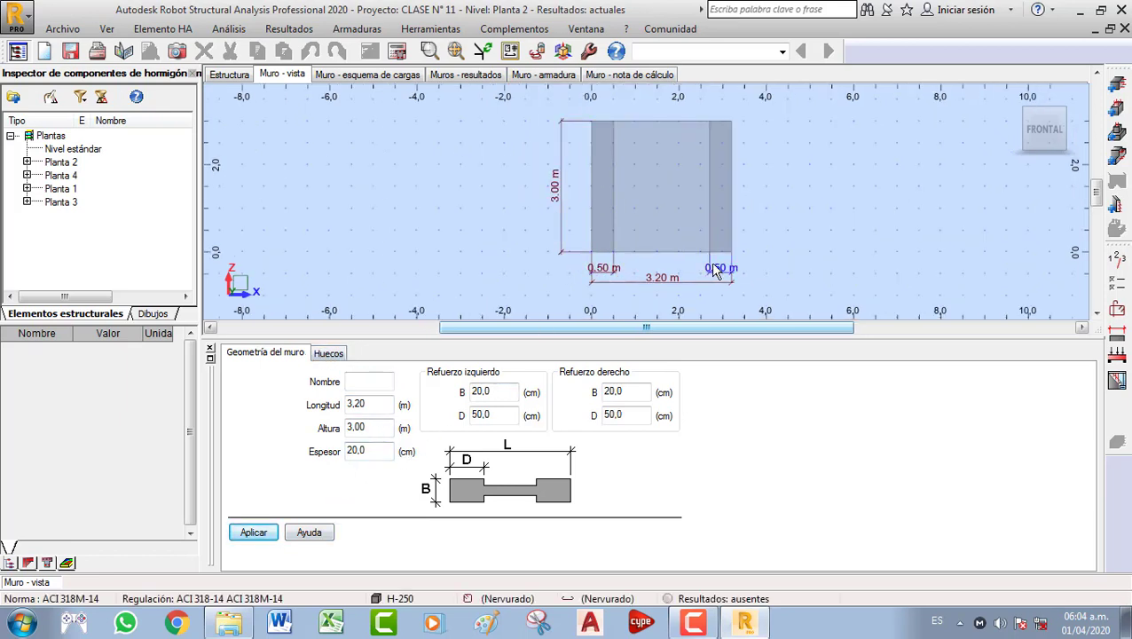
Set dimension D of both the left and right wall edge reinforcements to 40 cm and apply it
left_click(492, 415)
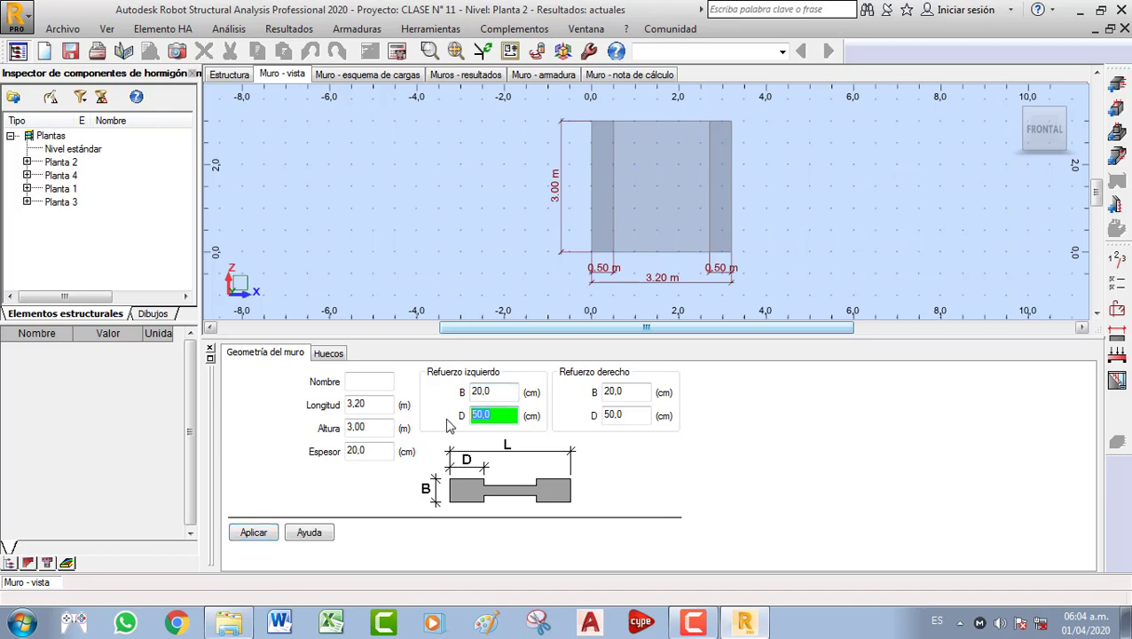
type("40")
left_click(623, 415)
type("40")
left_click(266, 532)
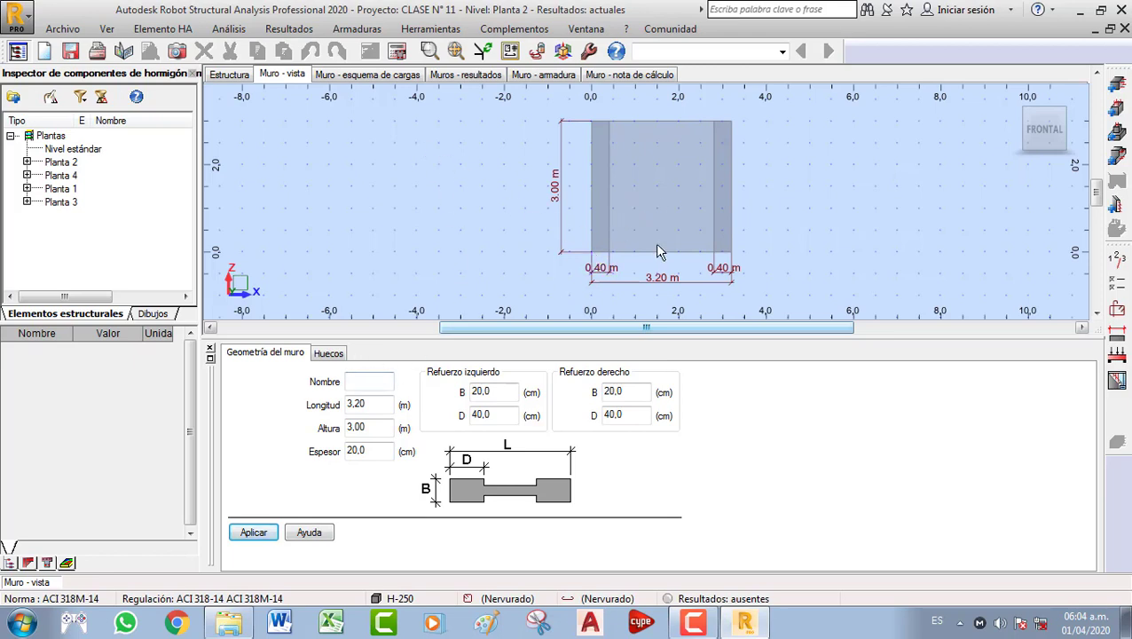
In the storey parameters, set the continuous load action to 6 months and fix the ξ coefficient at 1.2
left_click(1116, 260)
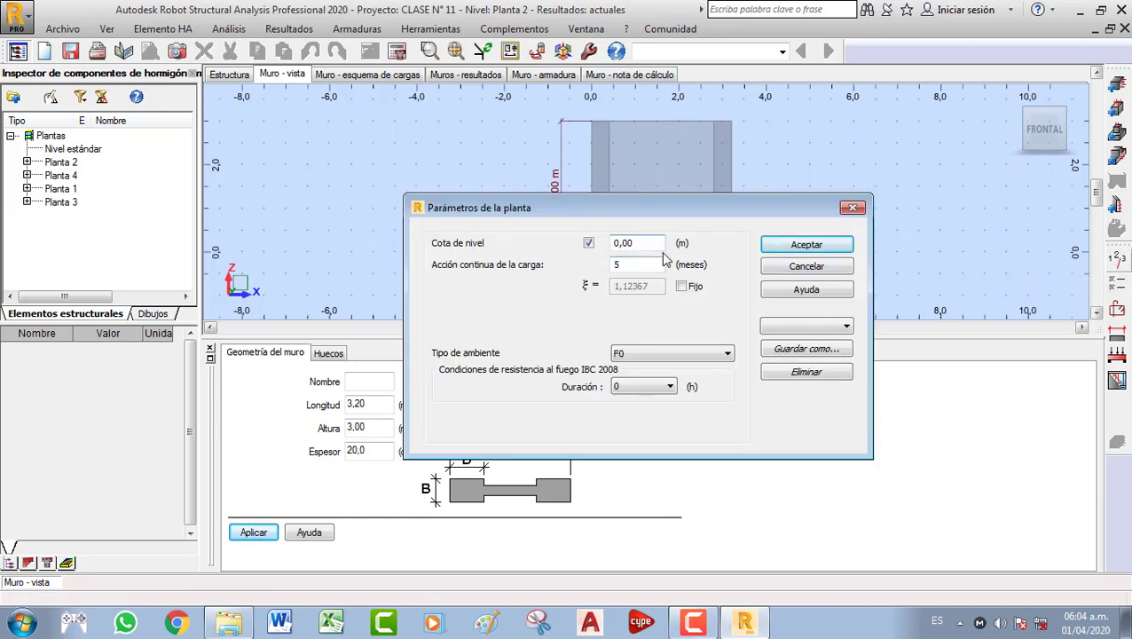
left_click(628, 264)
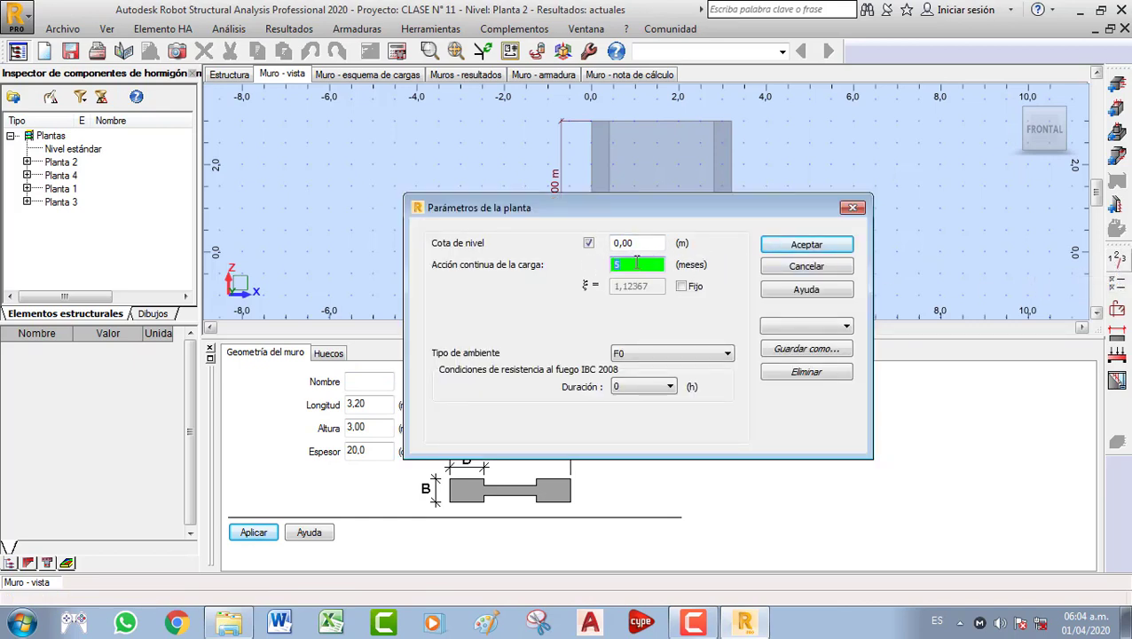
left_click(681, 286)
left_click_drag(660, 285, 608, 293)
type("1,2")
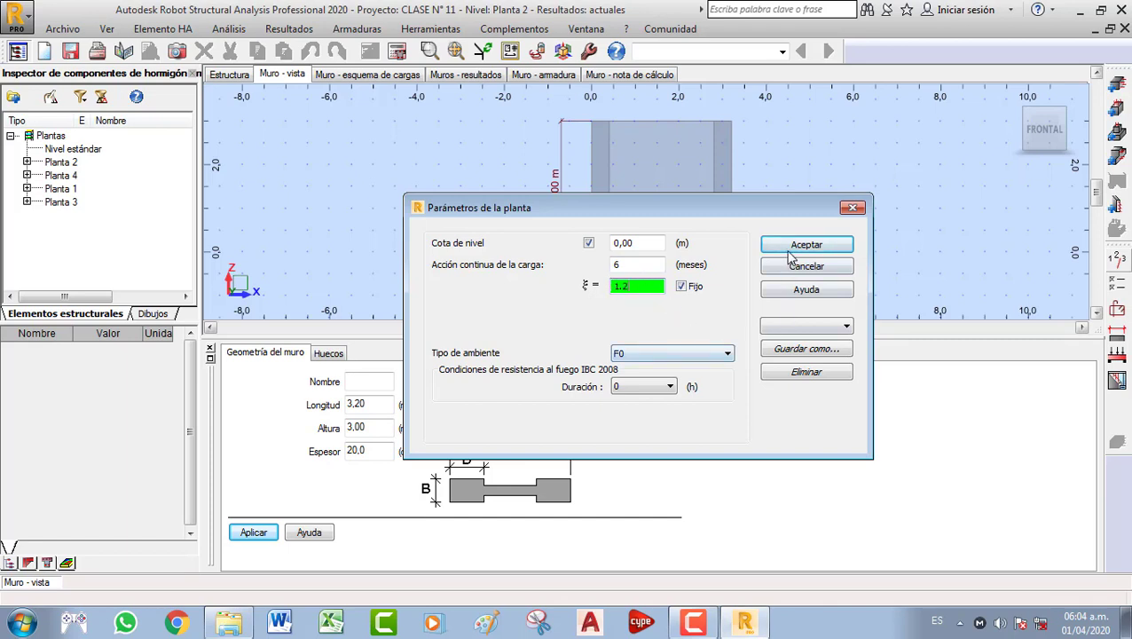
left_click(799, 246)
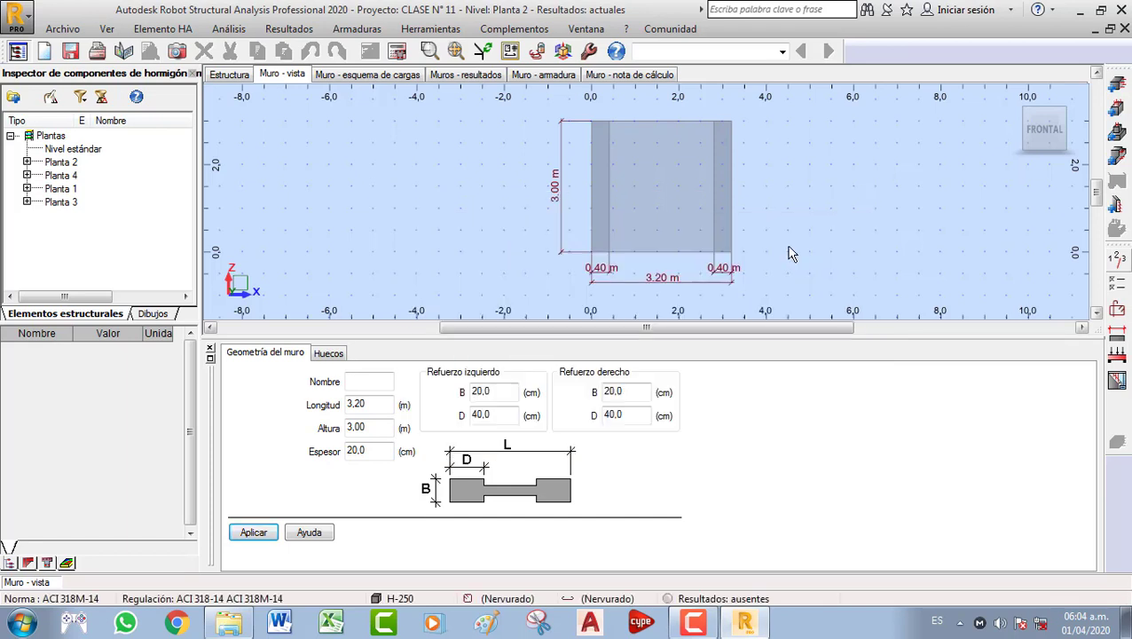
Open the wall's calculation options, make the concrete cover fixed and review the concrete material settings
left_click(1118, 285)
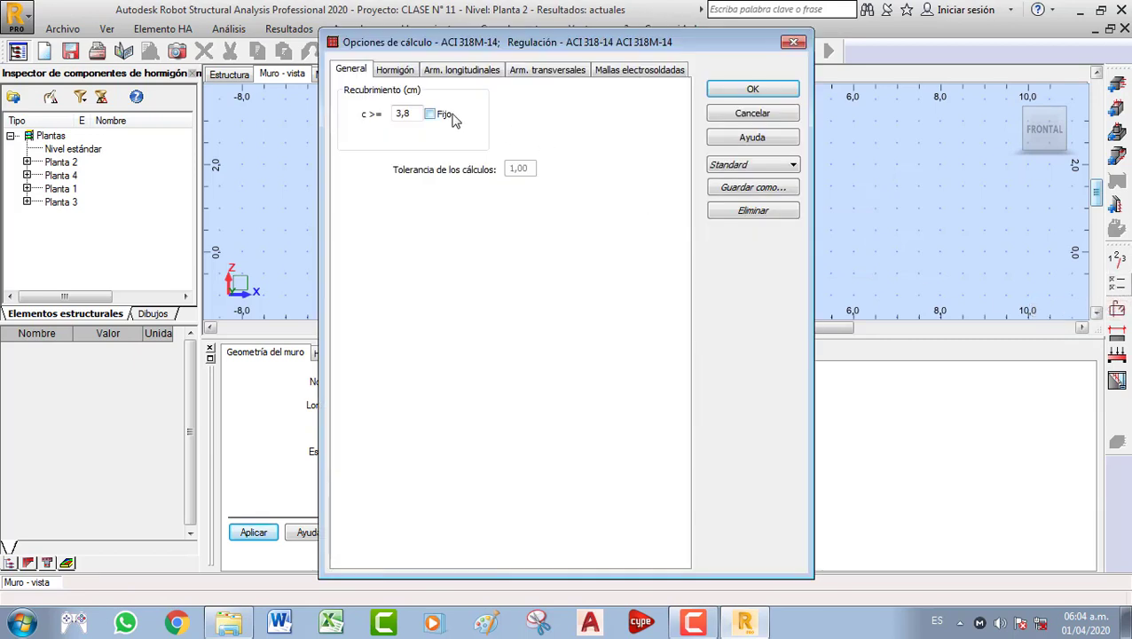
left_click(410, 114)
left_click(431, 115)
left_click(399, 72)
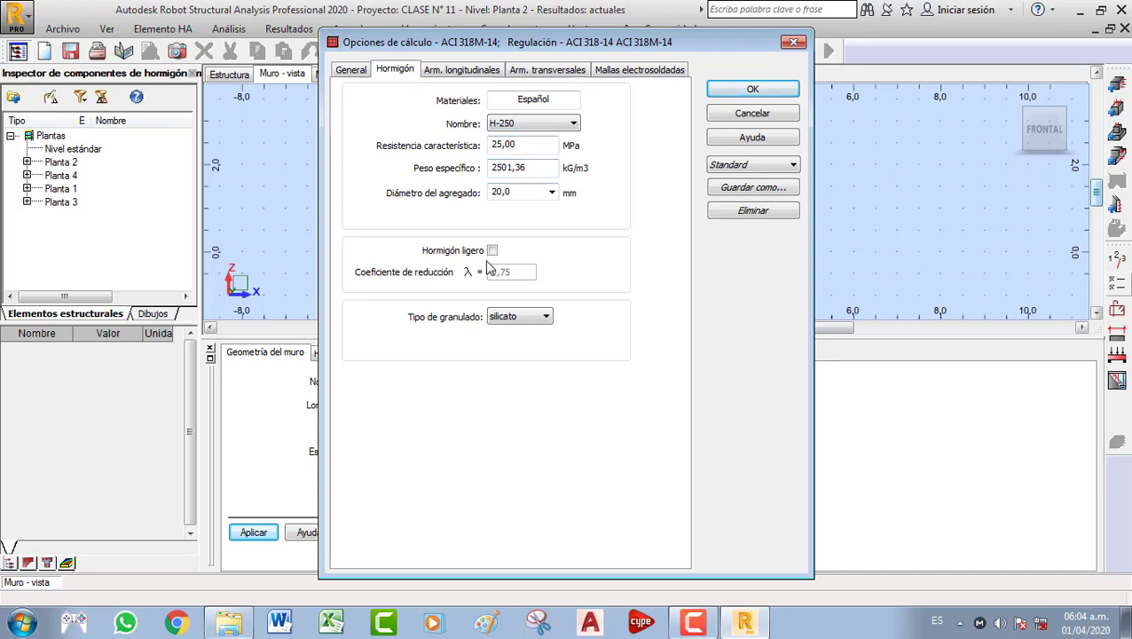
Exclude bar sizes 25, 29, 32, 36, 43 and 57 from the longitudinal reinforcement's ACI bar list
left_click(470, 72)
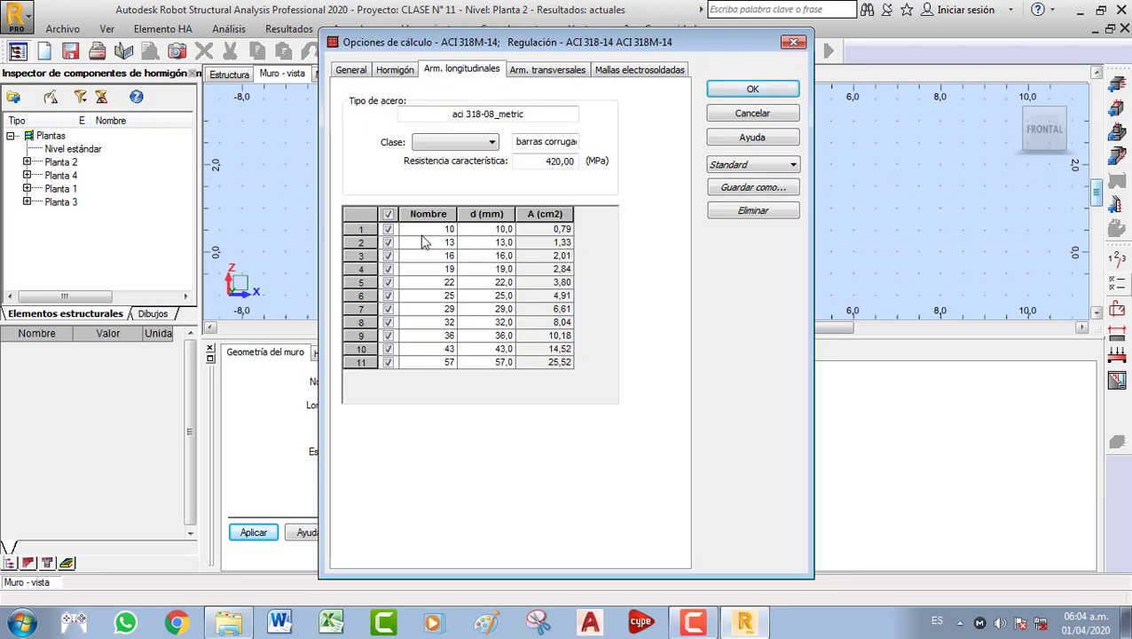
left_click(387, 362)
left_click(387, 349)
left_click(388, 336)
left_click(388, 322)
left_click(388, 308)
left_click(388, 296)
Set the longitudinal reinforcement steel class to B 500 S and exclude the 14, 25, 32 and 40 mm bars
left_click(478, 143)
left_click(467, 171)
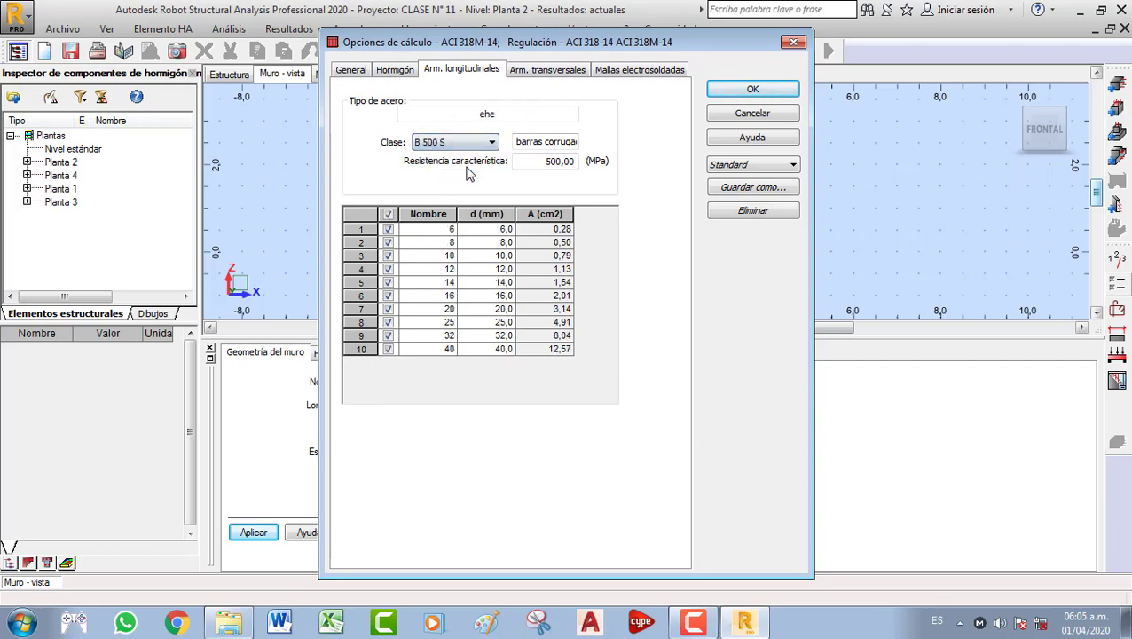
left_click(388, 230)
left_click(388, 243)
left_click(387, 230)
left_click(387, 243)
left_click(388, 282)
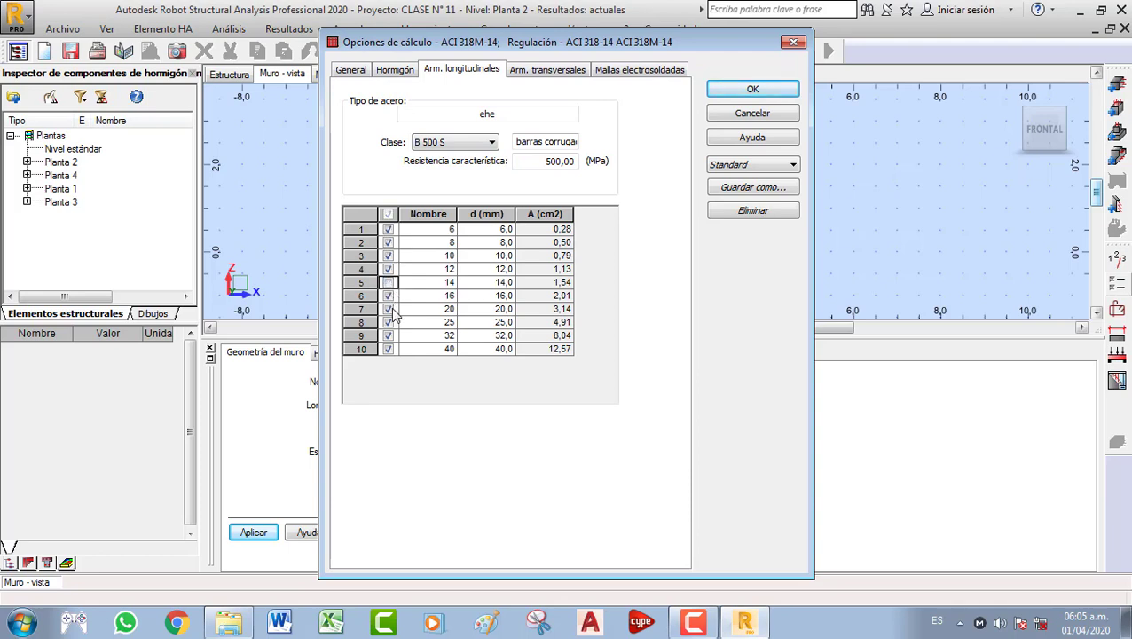
left_click(388, 322)
left_click(388, 335)
left_click(387, 349)
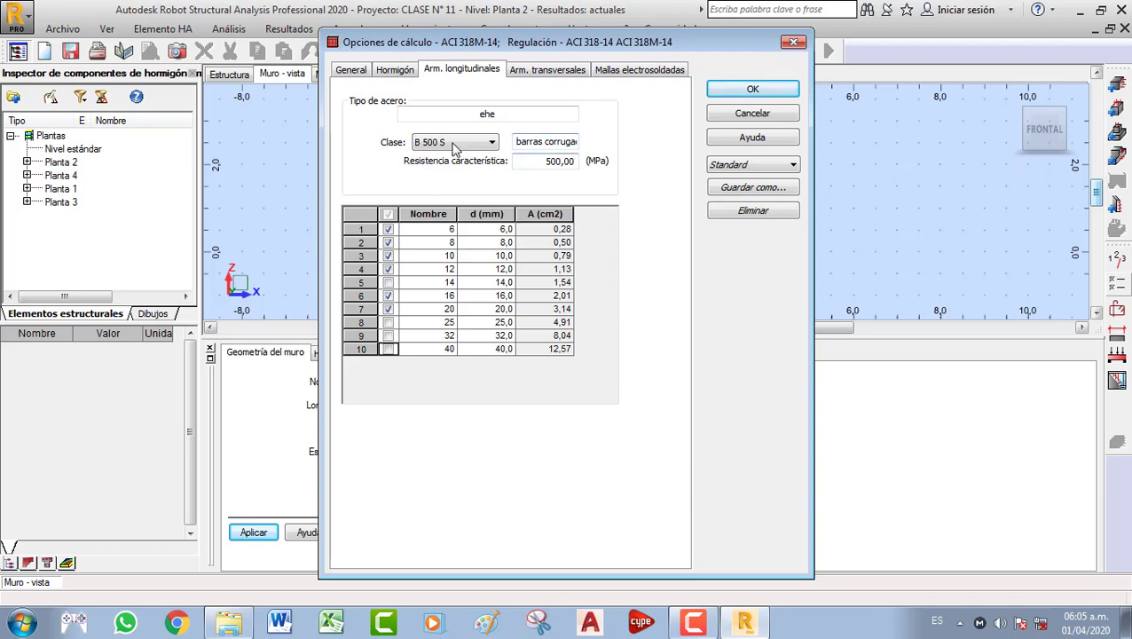
Set the transverse reinforcement steel class to B 500 S, exclude the 14, 20, 25, 32 and 40 mm bars, and accept the calculation options
left_click(549, 70)
left_click(492, 142)
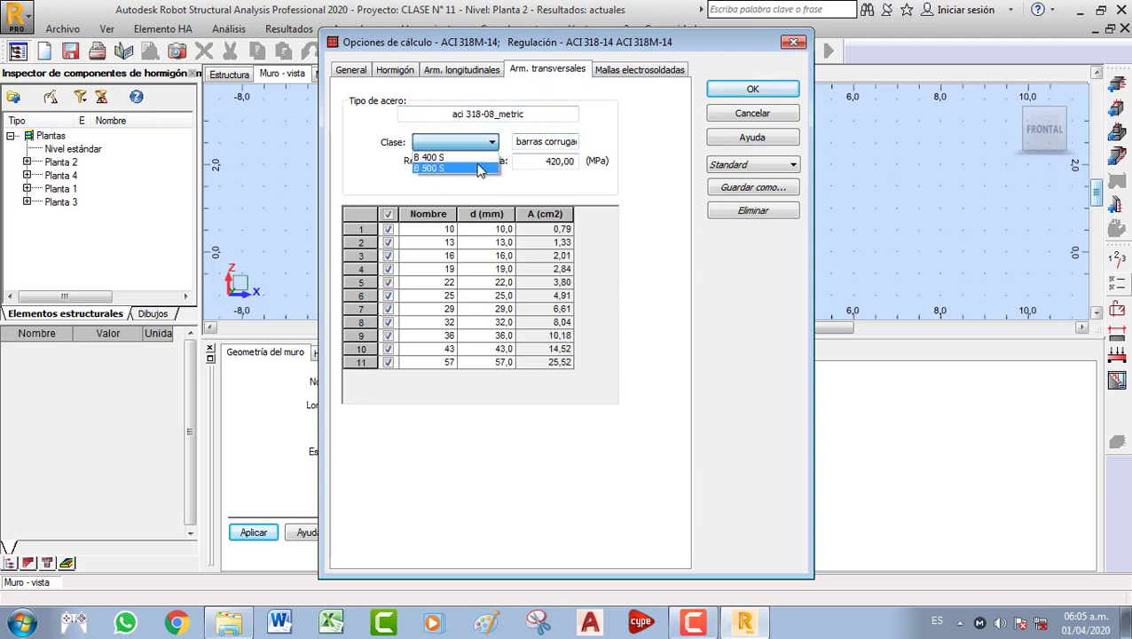
left_click(435, 169)
left_click(388, 348)
left_click(388, 349)
left_click(388, 336)
left_click(387, 322)
left_click(387, 308)
left_click(388, 296)
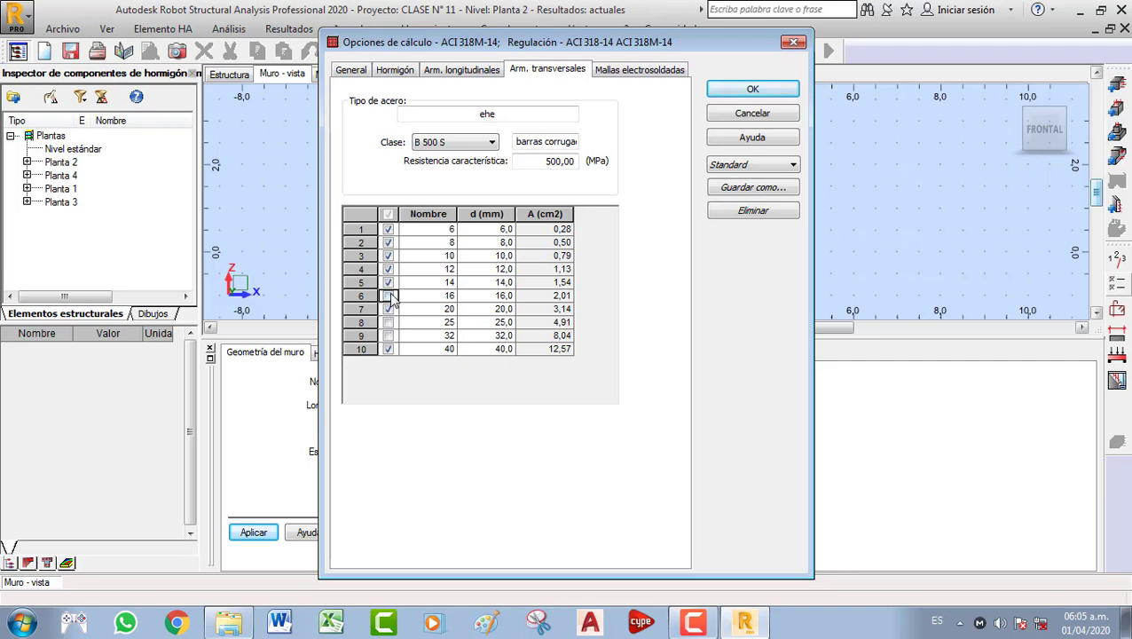
left_click(388, 348)
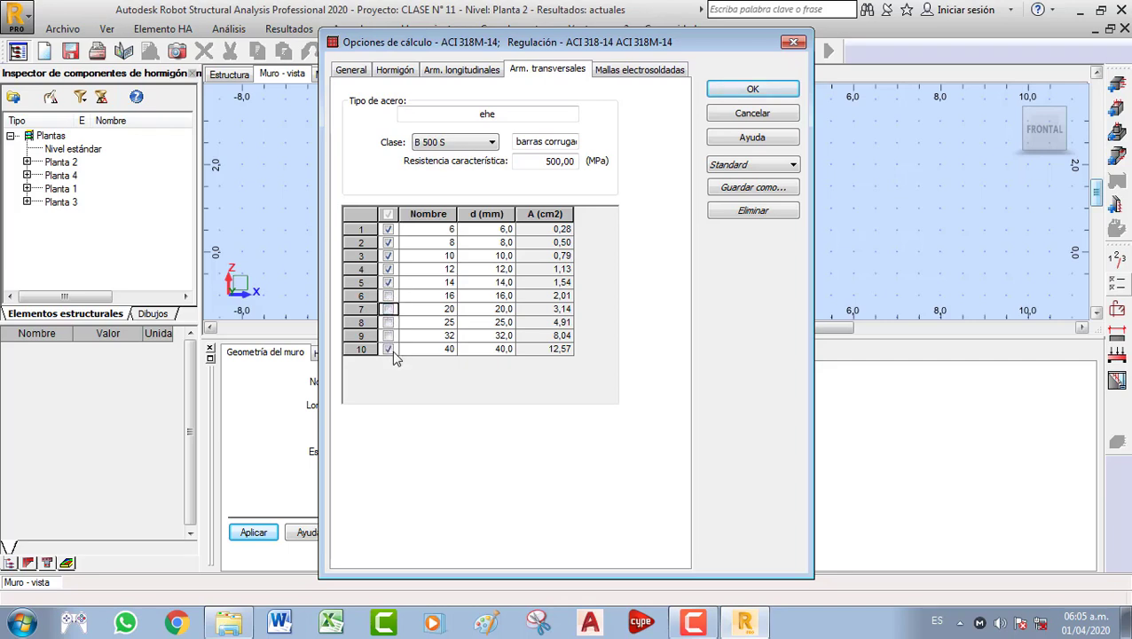
left_click(387, 296)
left_click(388, 282)
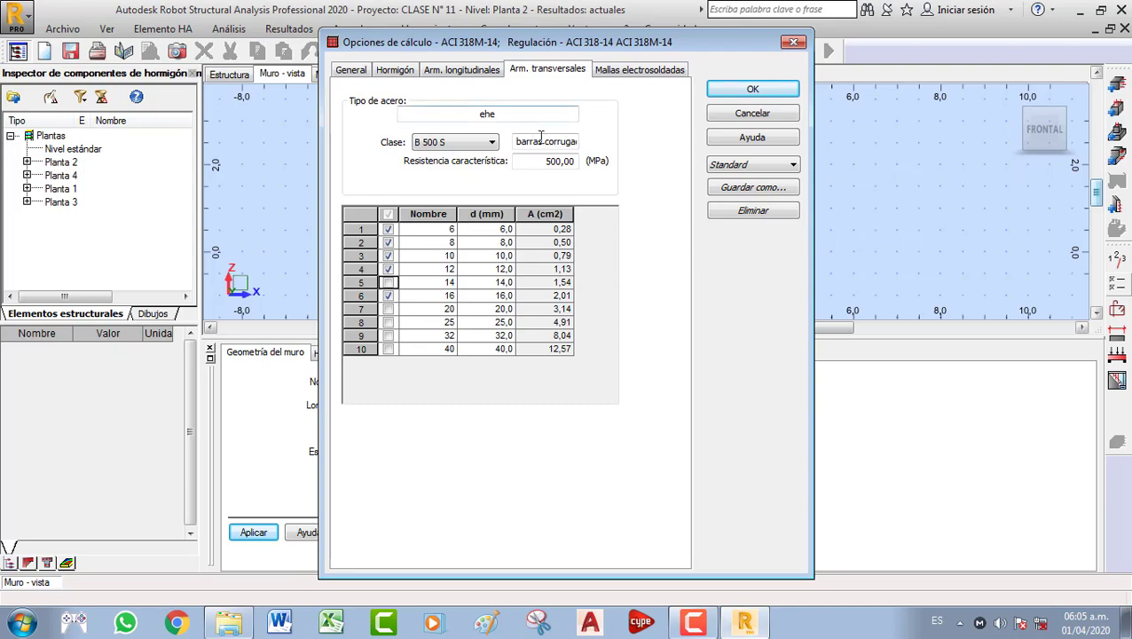
left_click(621, 71)
left_click(743, 91)
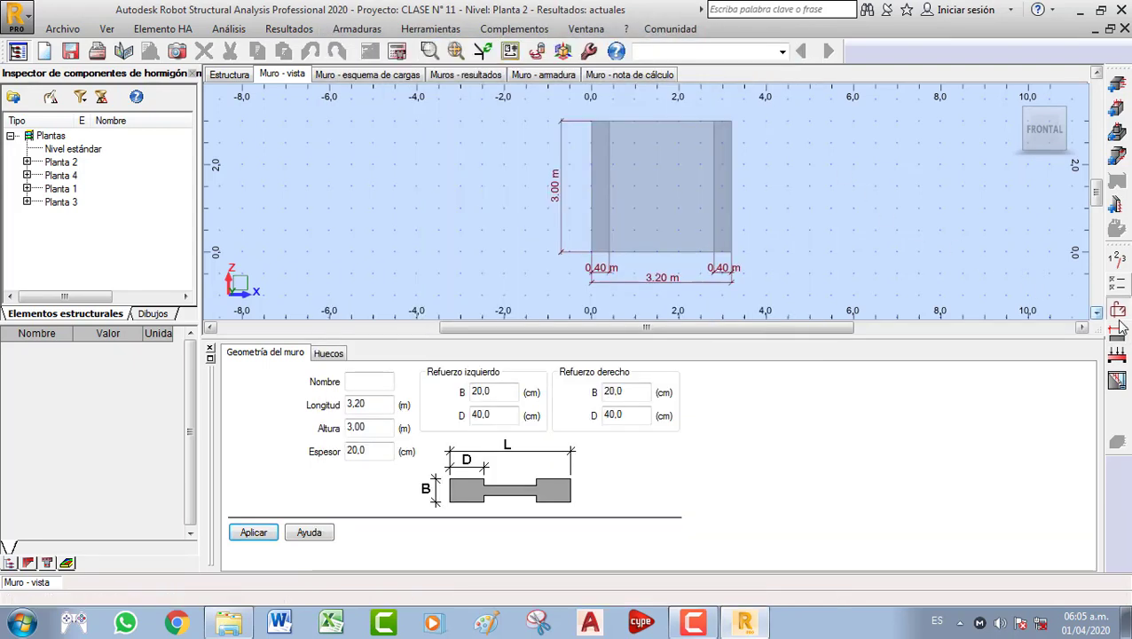
In the wall's reinforcement layout, set the straight bars' modular length to 5 cm, review the distributed, mesh, edge and shape settings, and accept
left_click(1119, 327)
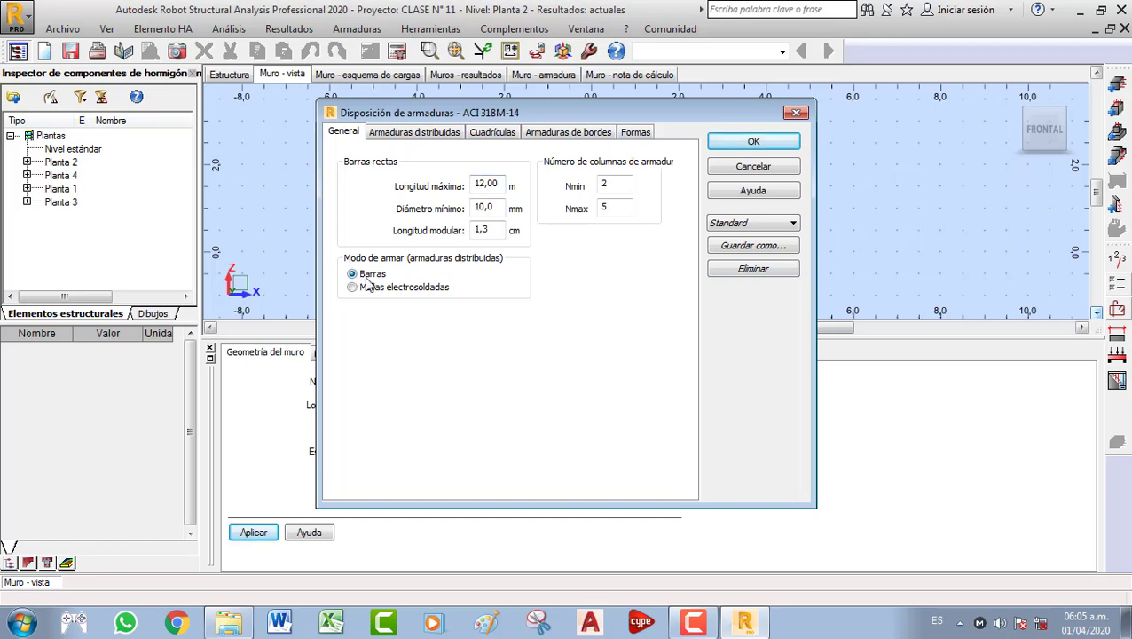
left_click_drag(494, 231, 450, 236)
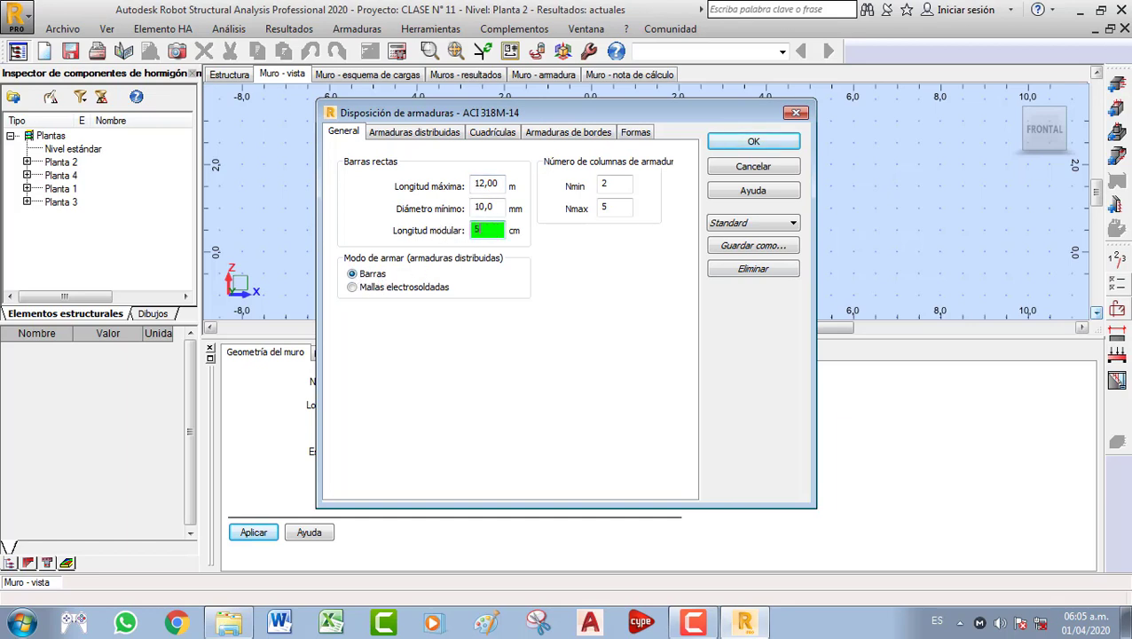
key("shift+Tab")
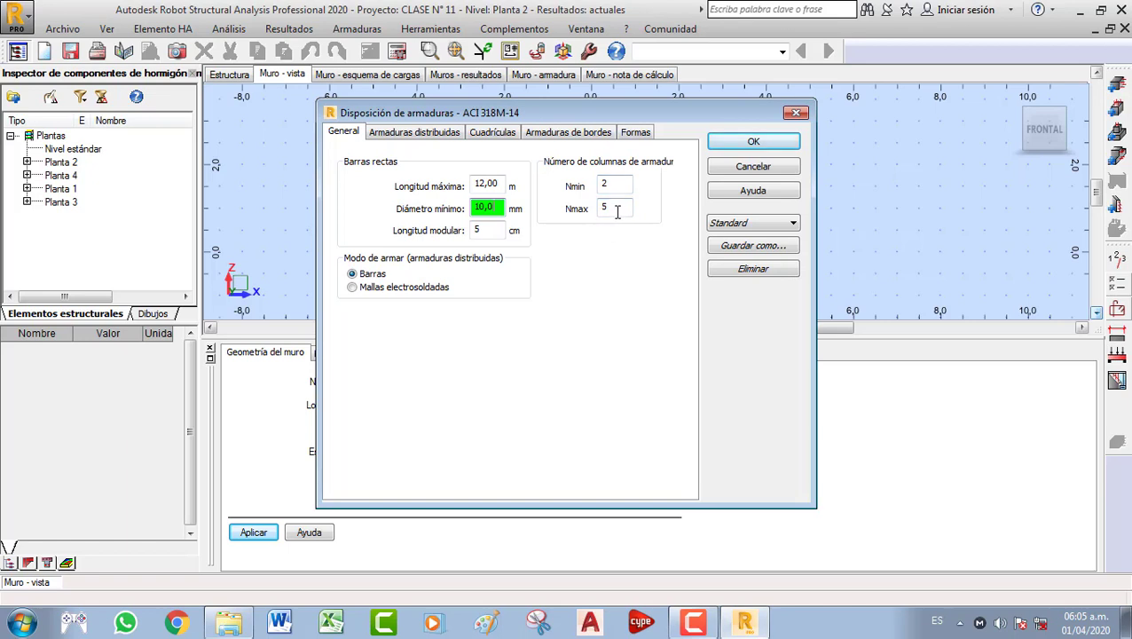
left_click(402, 135)
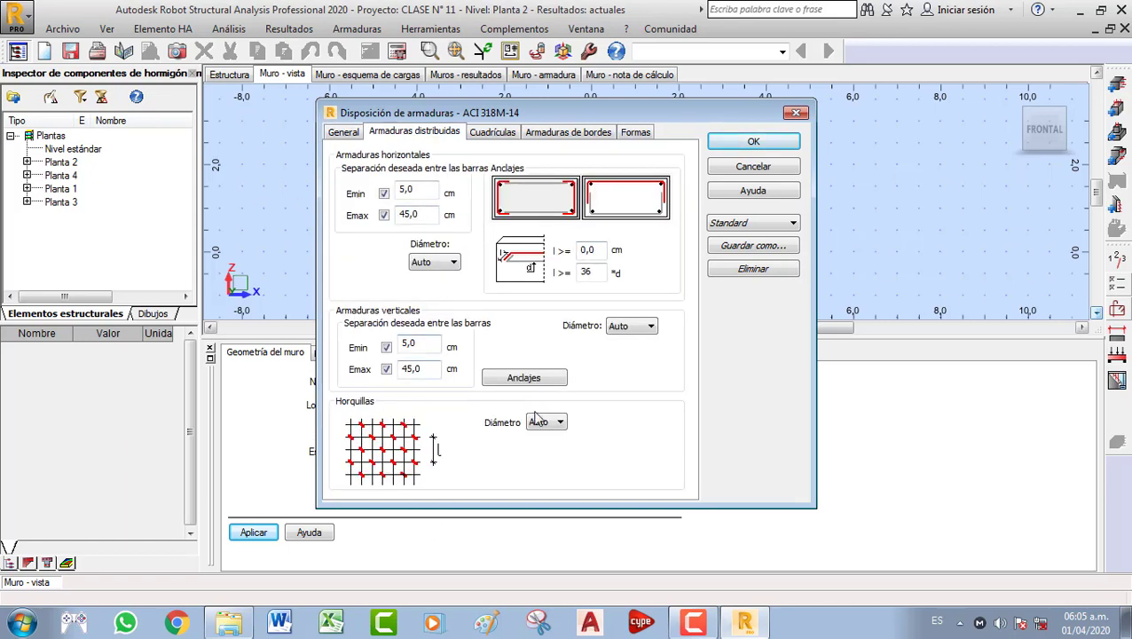
left_click(491, 139)
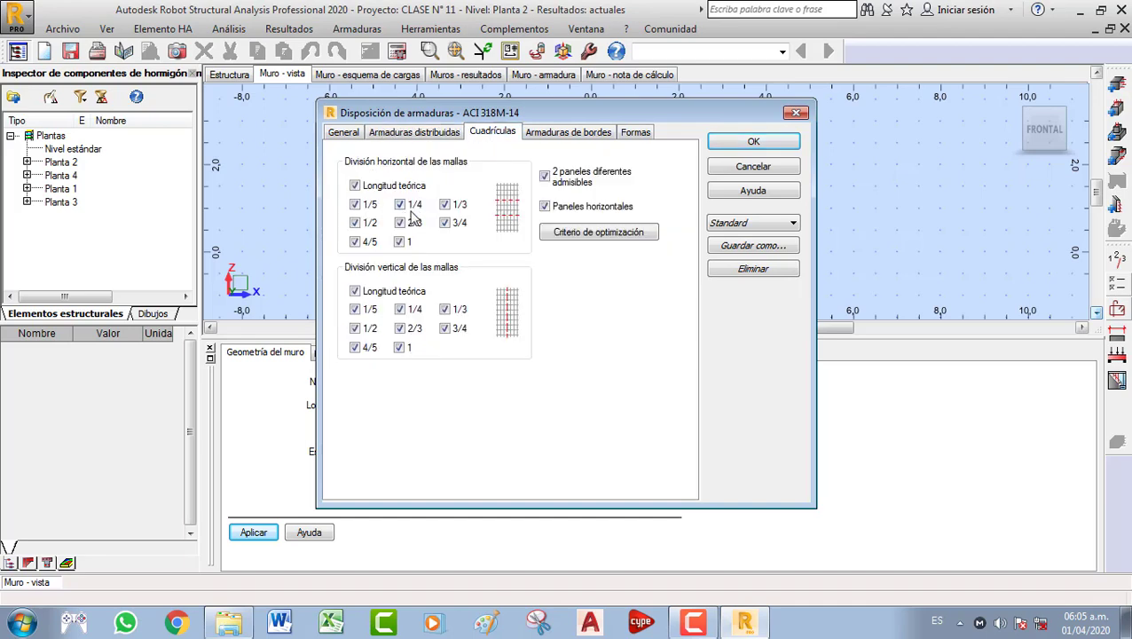
left_click(566, 135)
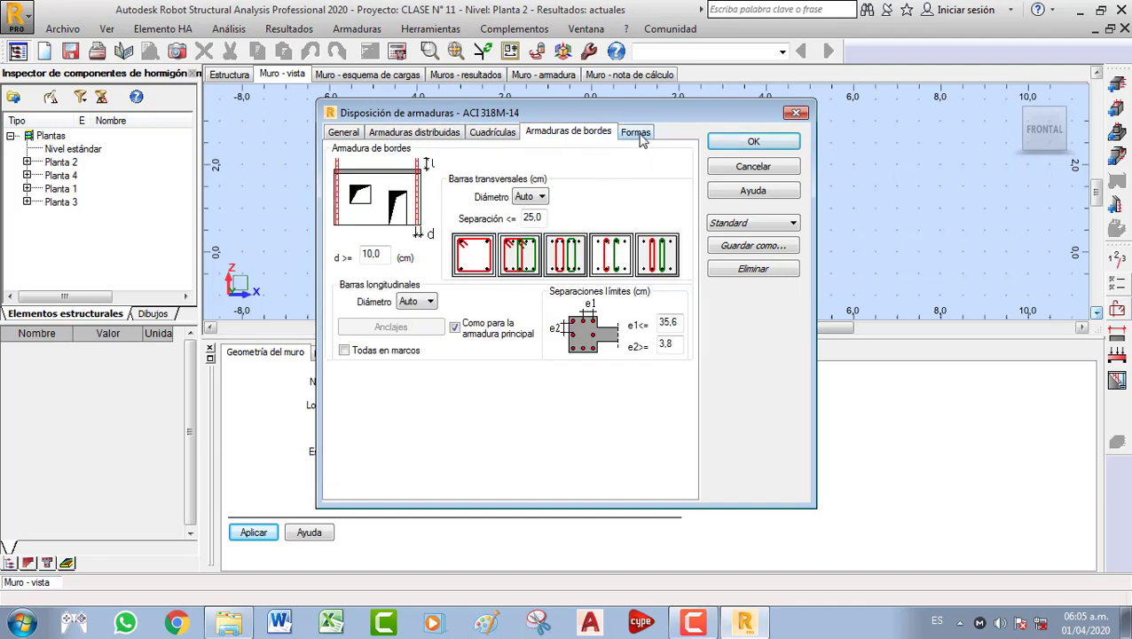
left_click(637, 134)
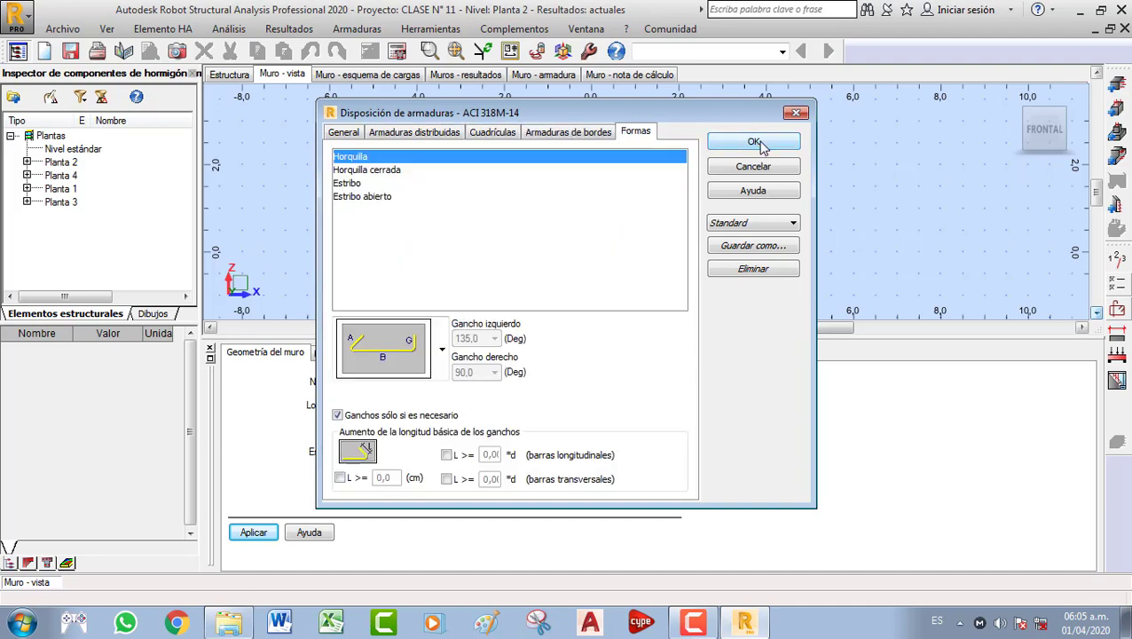
left_click(755, 143)
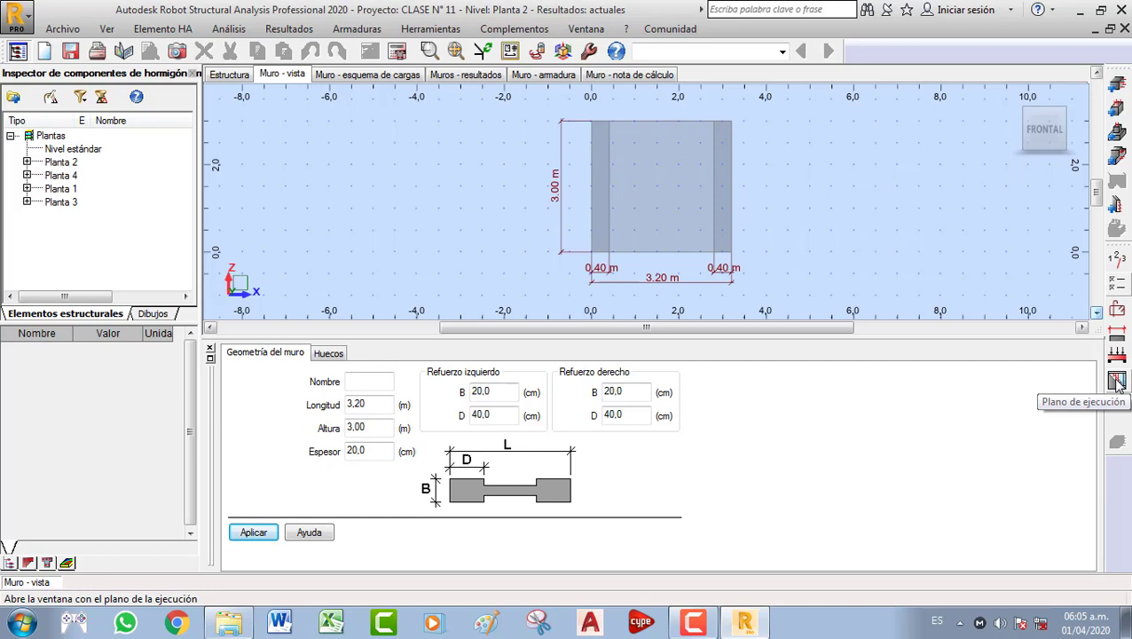
Calculate the wall's provided reinforcement and open its load scheme to review the force combinations
left_click(398, 51)
left_click(635, 387)
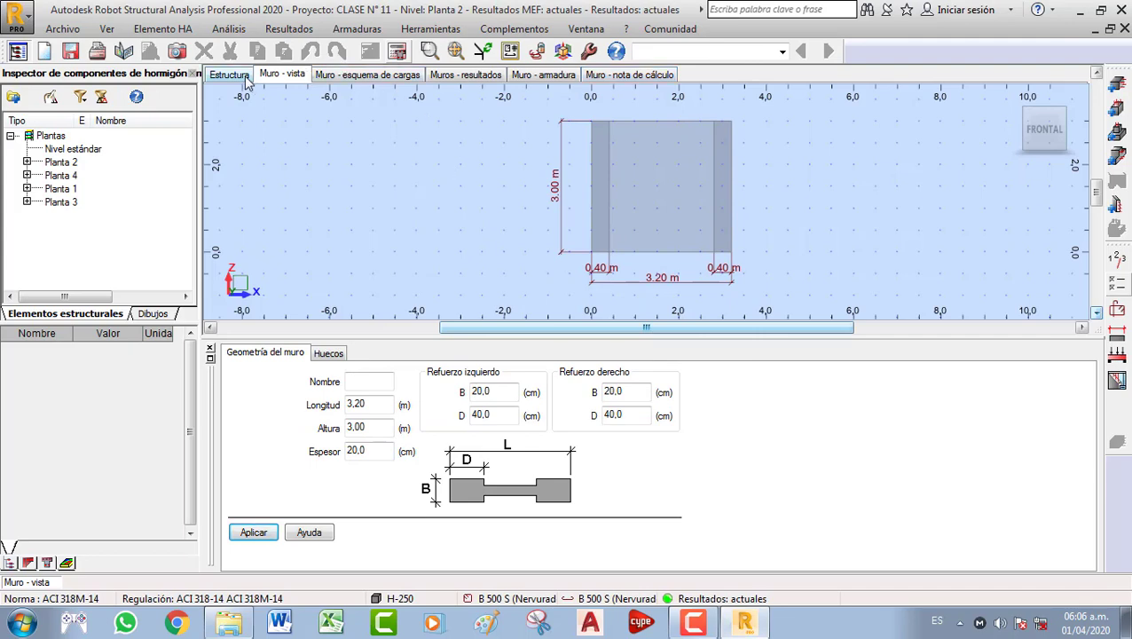
left_click(351, 76)
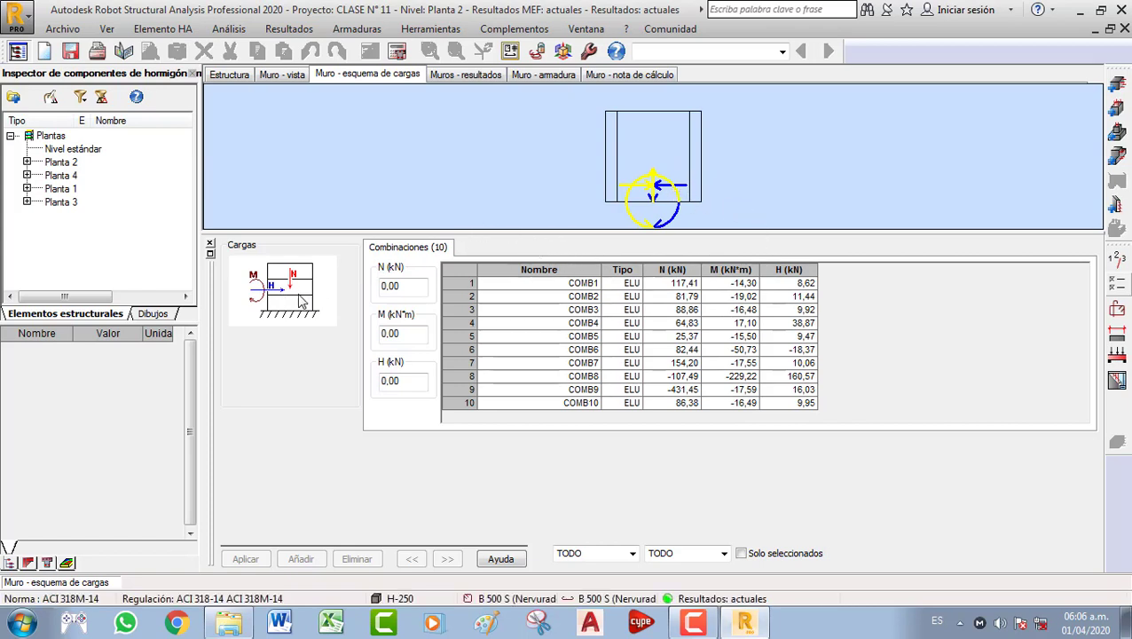
Plot the wall's theoretical and real vertical reinforcement diagrams and enlarge the graph area to compare them
left_click(467, 76)
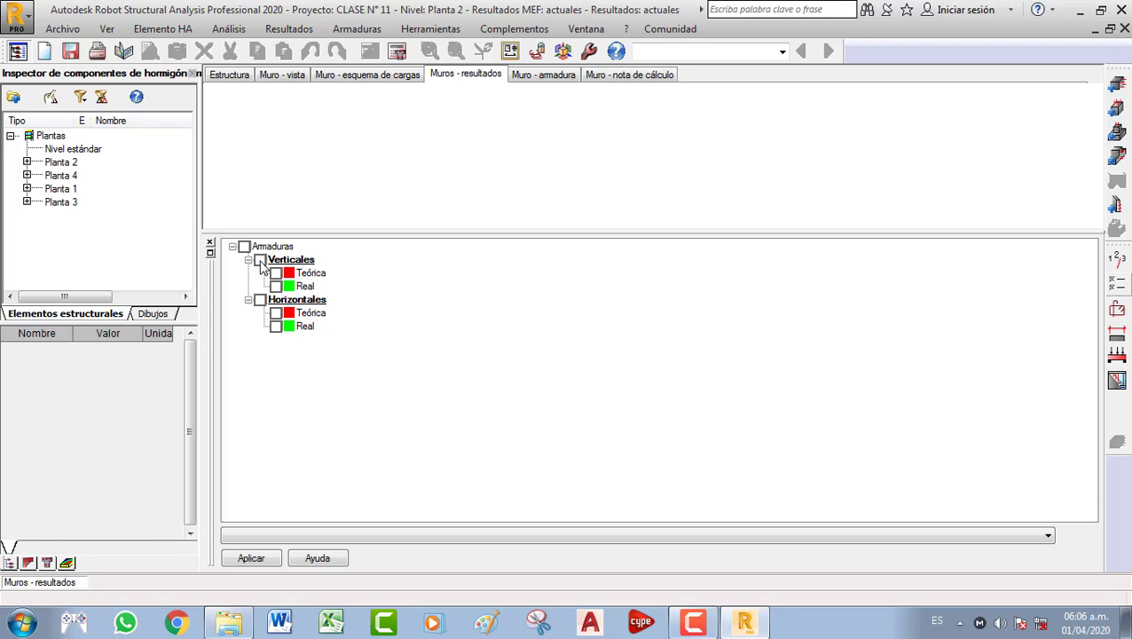
left_click(260, 260)
left_click(268, 557)
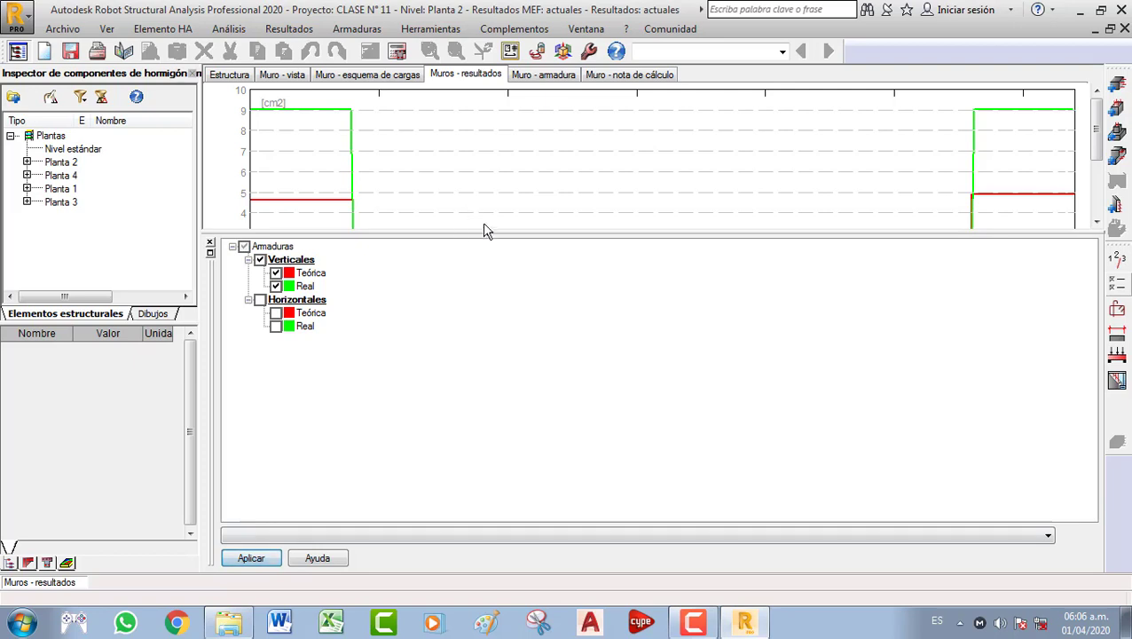
left_click_drag(498, 231, 498, 315)
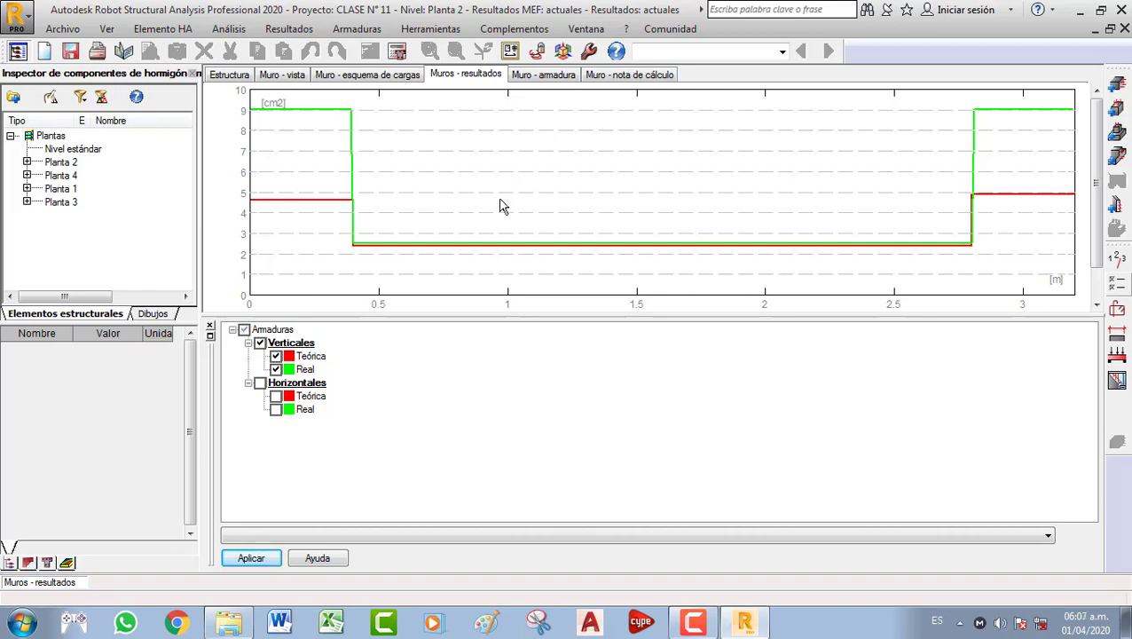
Plot the horizontal theoretical and real reinforcement diagrams in place of the vertical ones
left_click(260, 383)
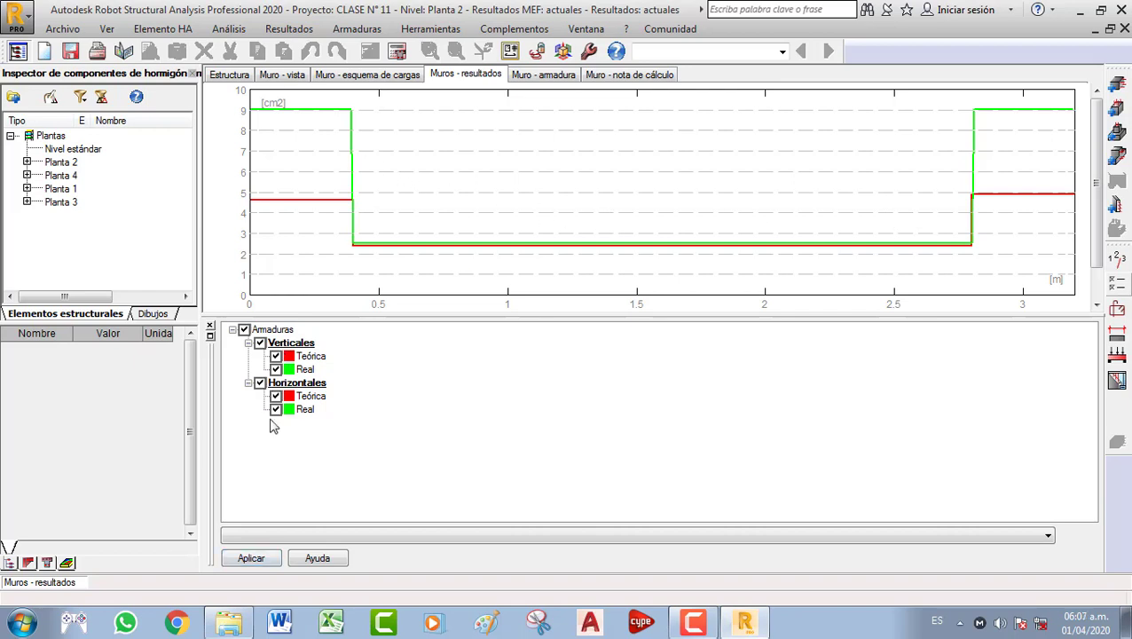
left_click(272, 556)
left_click(260, 343)
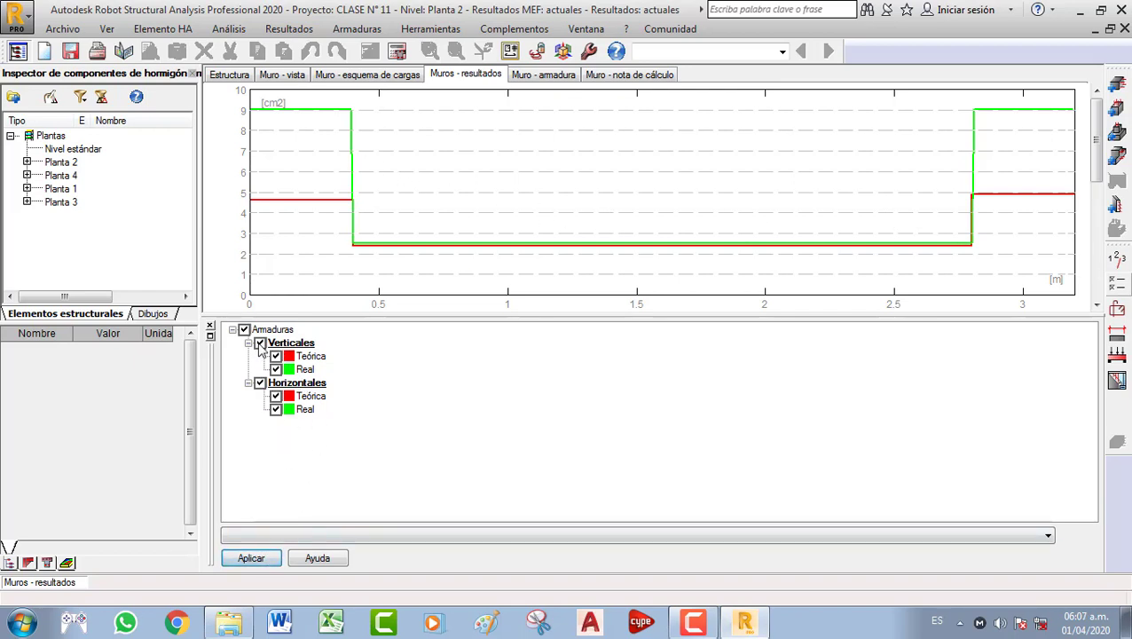
left_click(240, 558)
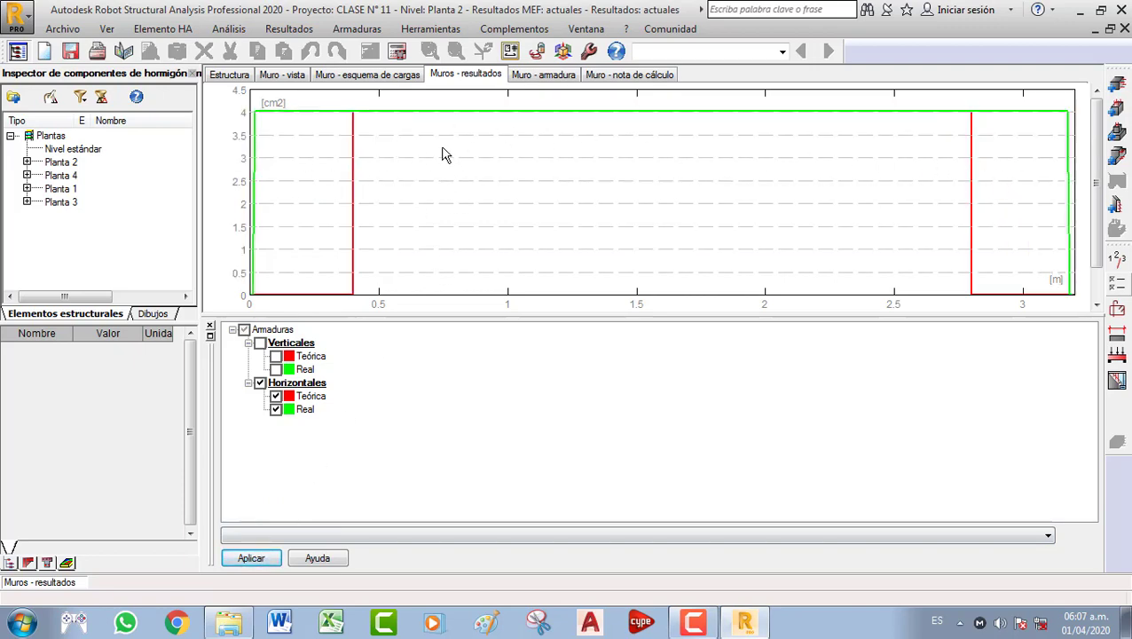
Open the wall's reinforcement drawing, enlarge its viewing area and examine the bar layout in the side and front elevations
left_click(543, 75)
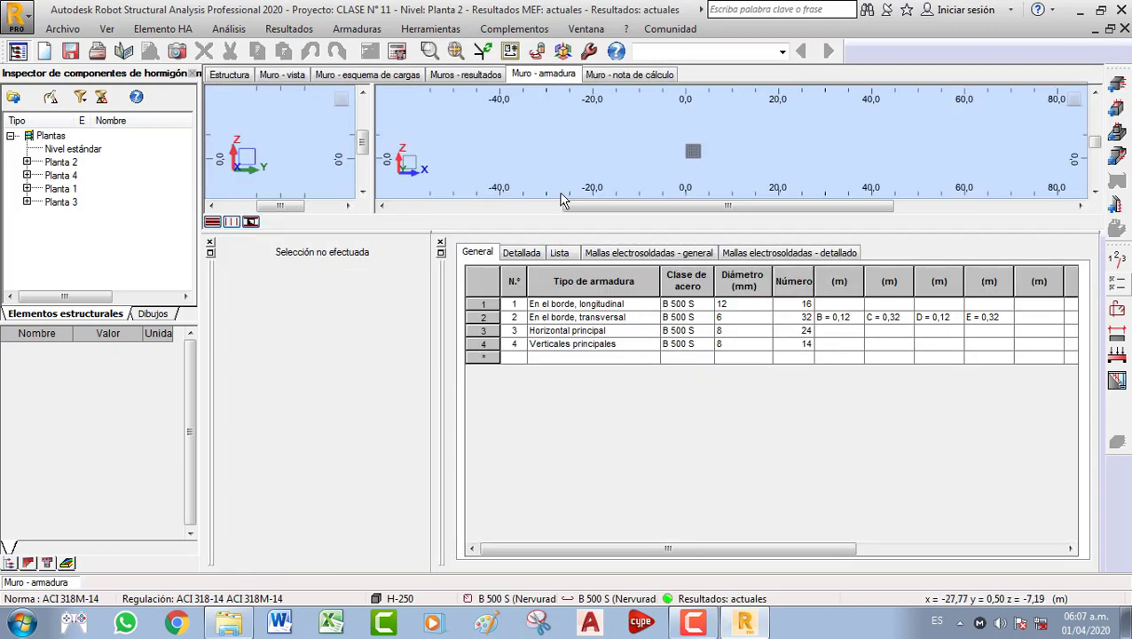
left_click_drag(549, 233, 550, 299)
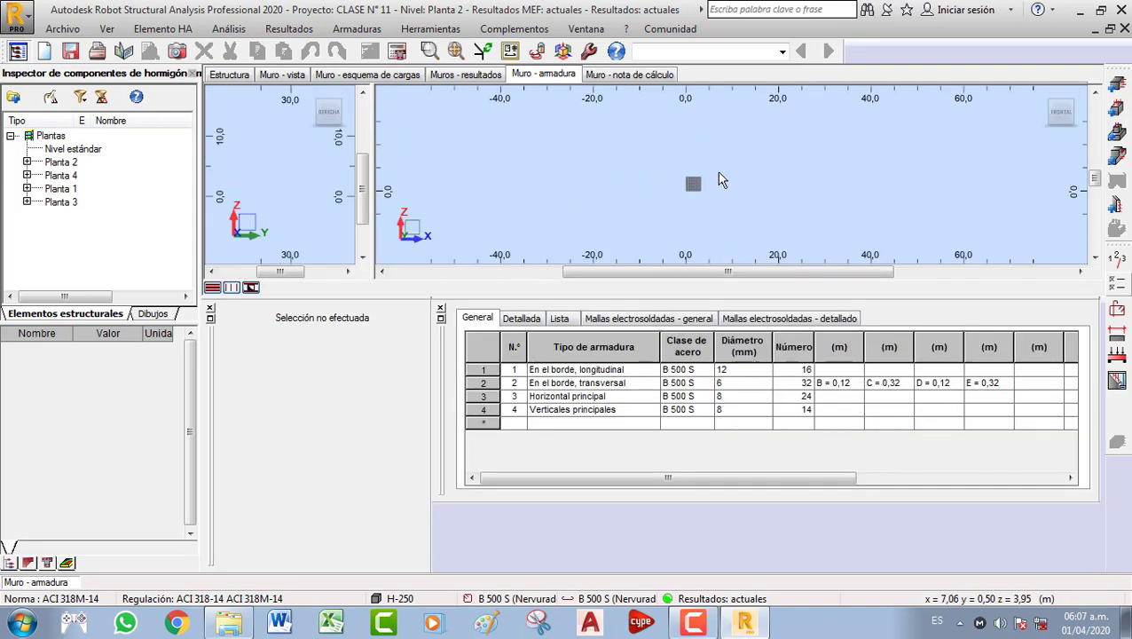
scroll(701, 188, "up", 3)
scroll(297, 182, "down", 1)
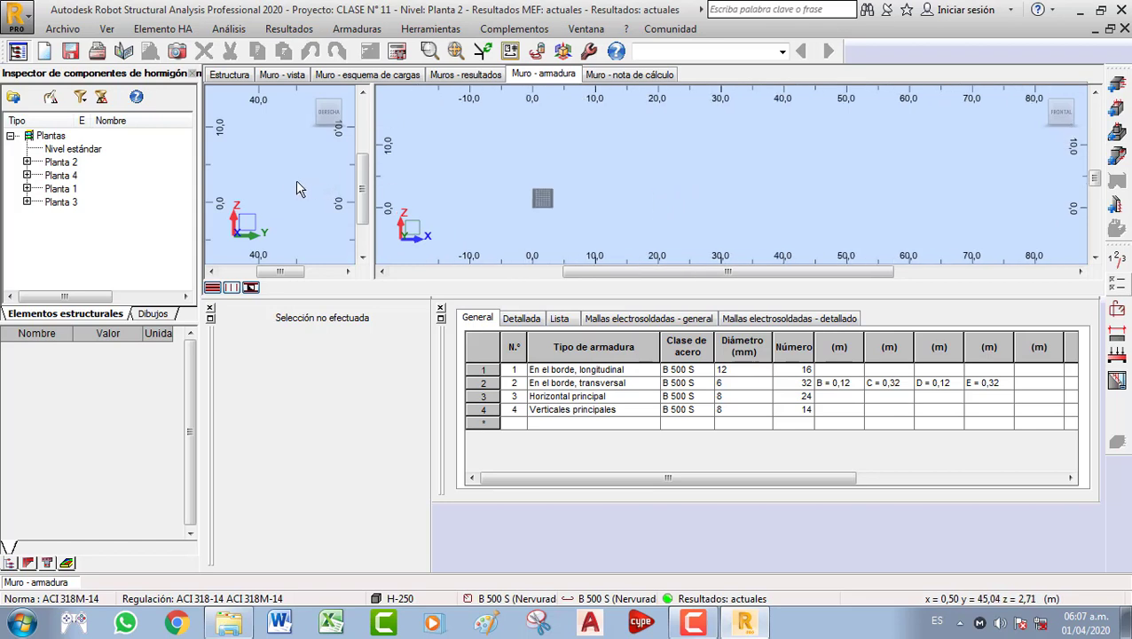
scroll(291, 182, "up", 3)
scroll(275, 169, "up", 4)
scroll(275, 171, "up", 1)
right_click(280, 156)
mouse_move(277, 193)
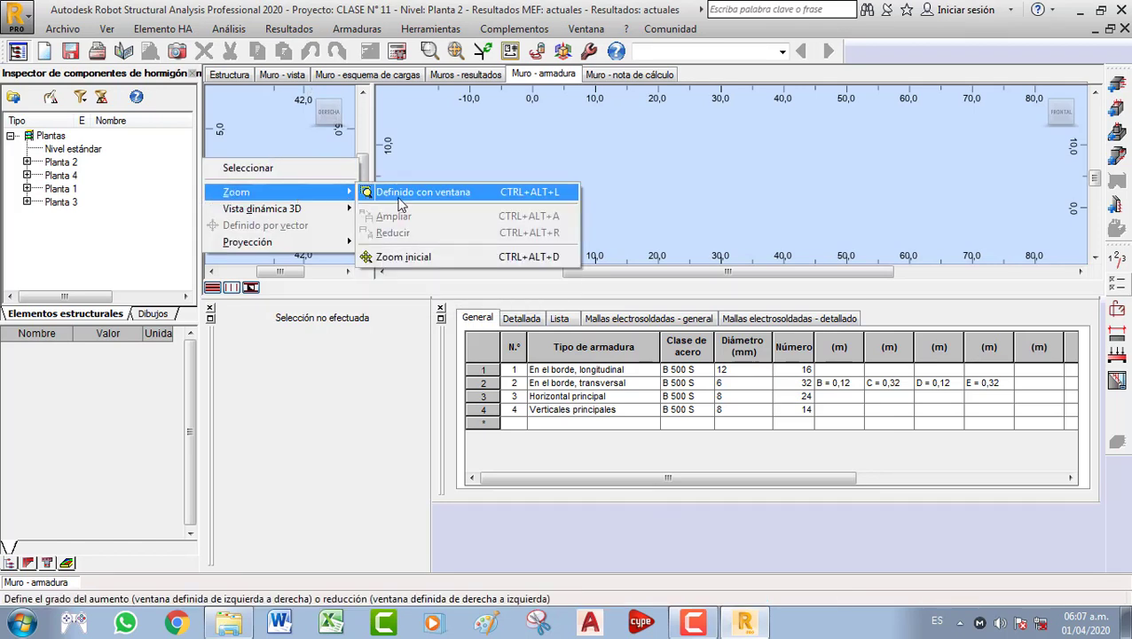
left_click(412, 257)
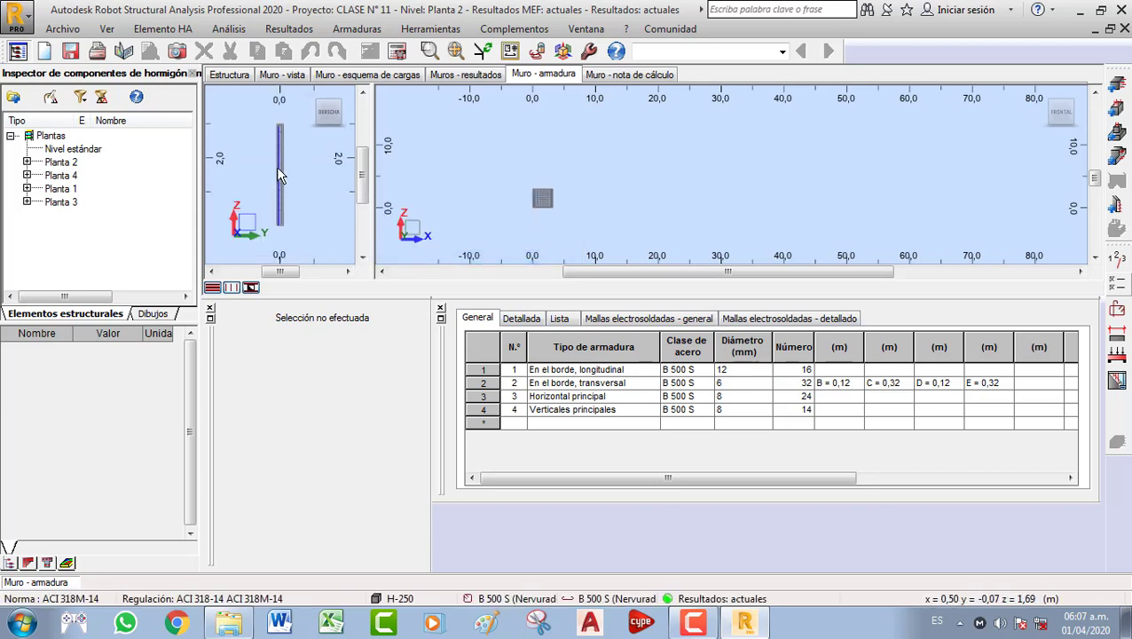
middle_click_drag(313, 219, 286, 244)
scroll(285, 181, "up", 2)
middle_click_drag(287, 168, 287, 213)
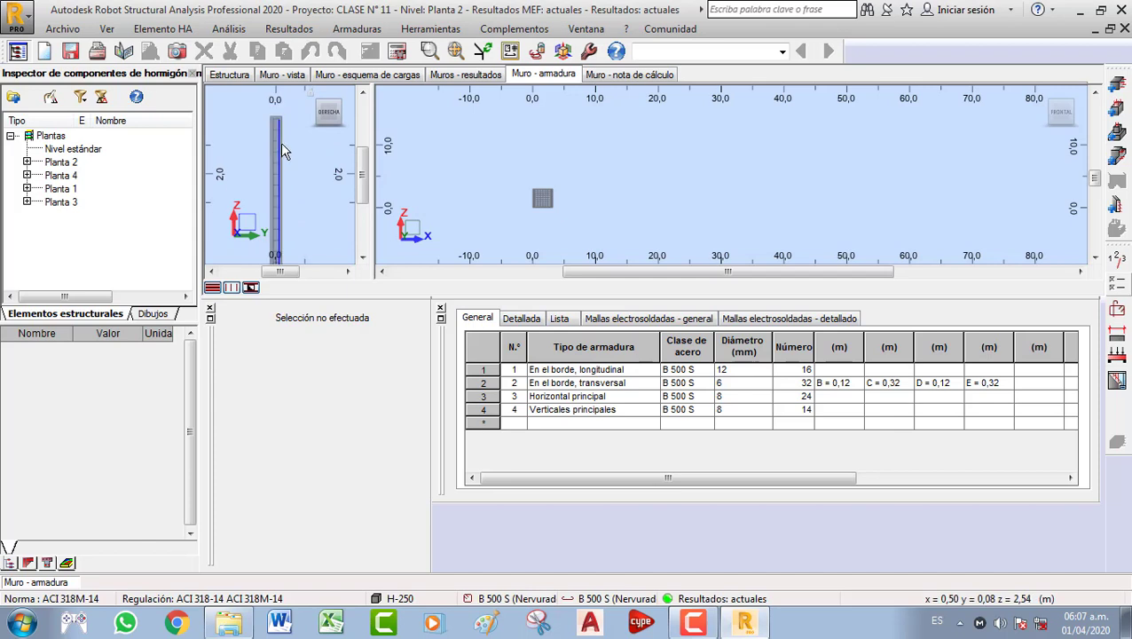
scroll(575, 195, "up", 2)
scroll(600, 192, "up", 4)
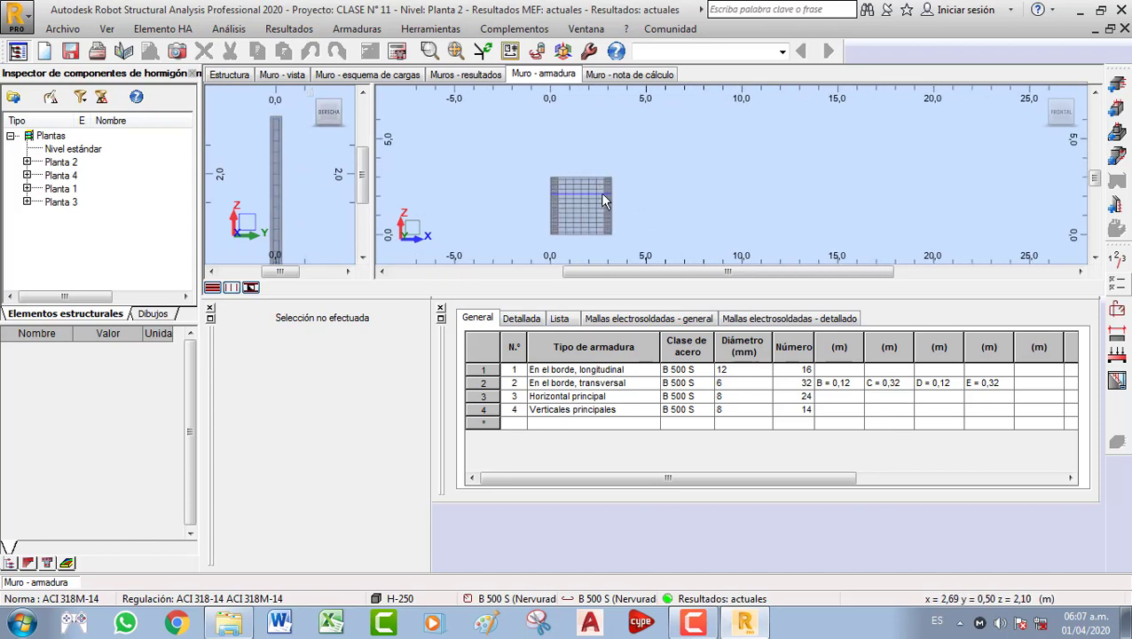
scroll(626, 166, "down", 2)
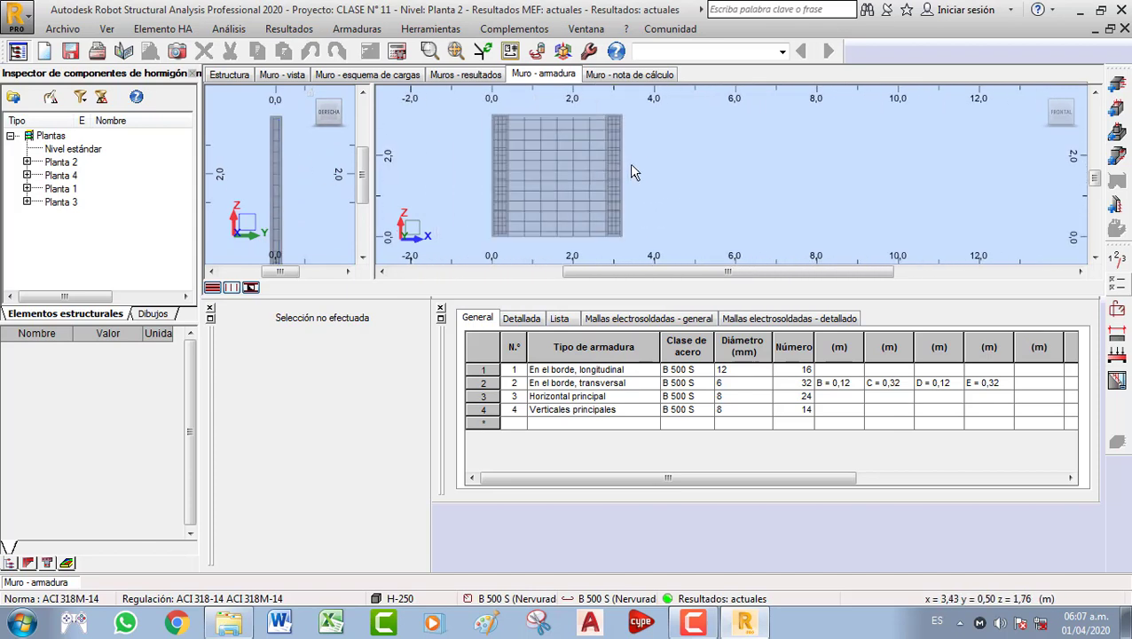
Examine the wall's reinforcement cage in 3D, checking the edge zone bars and stirrups and the distributed horizontal and vertical bars
mouse_move(629, 182)
middle_mouse_down("shift")
mouse_move(627, 212)
mouse_move(647, 182)
mouse_move(620, 197)
middle_mouse_up("shift")
scroll(622, 177, "up", 5)
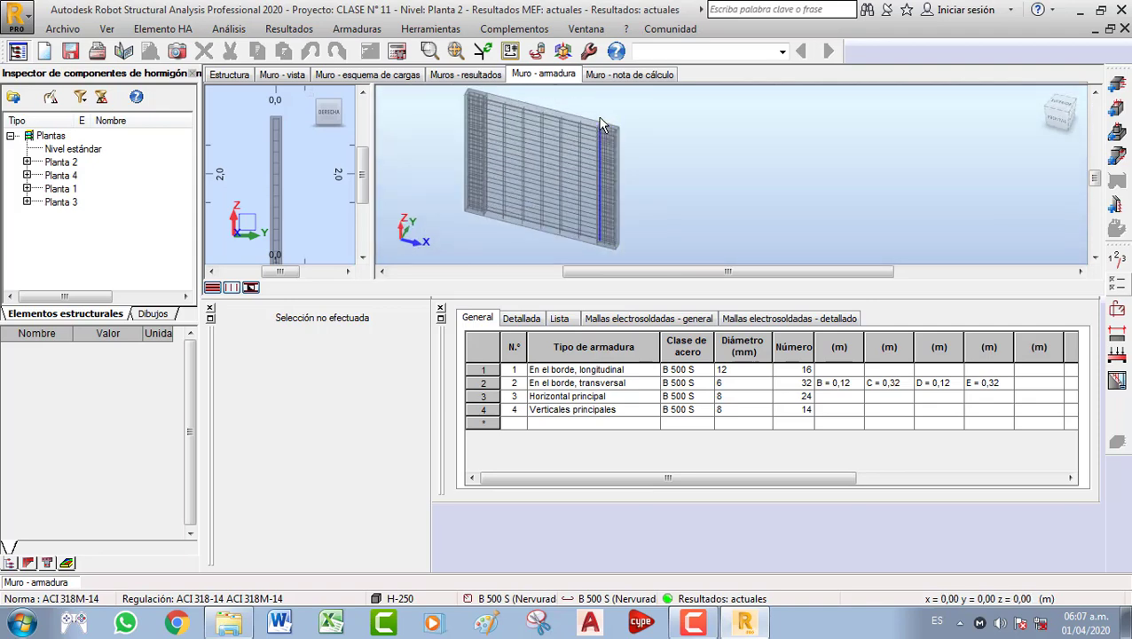
middle_click_drag(625, 151, 647, 142, "shift")
scroll(610, 129, "down", 2)
scroll(462, 115, "up", 4)
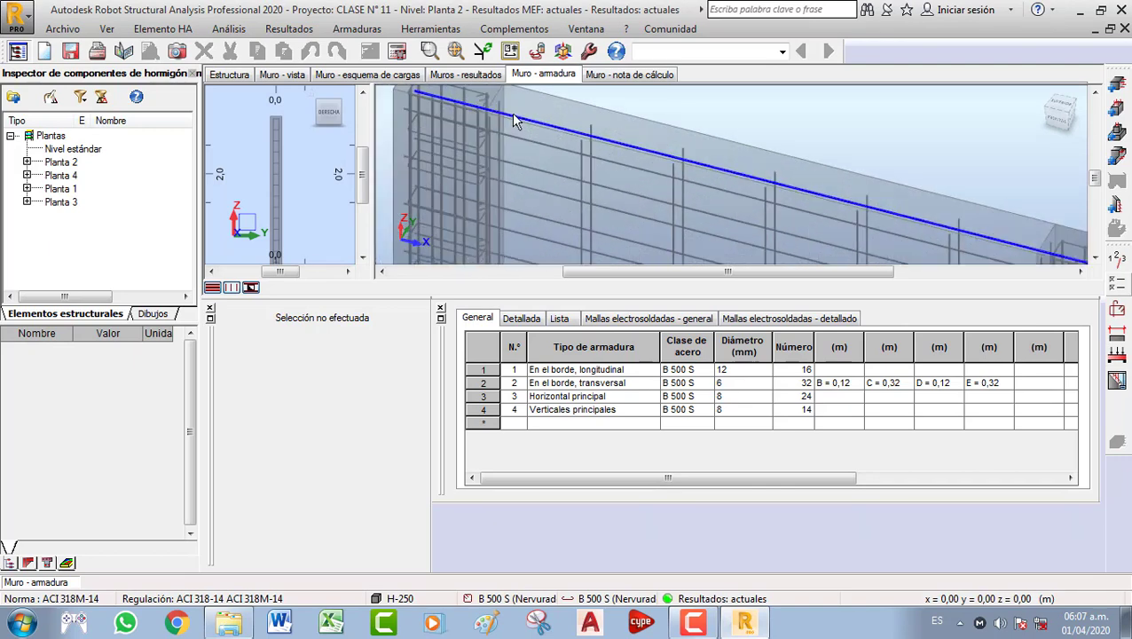
middle_click_drag(470, 116, 506, 72)
scroll(526, 131, "down", 1)
scroll(604, 151, "down", 1)
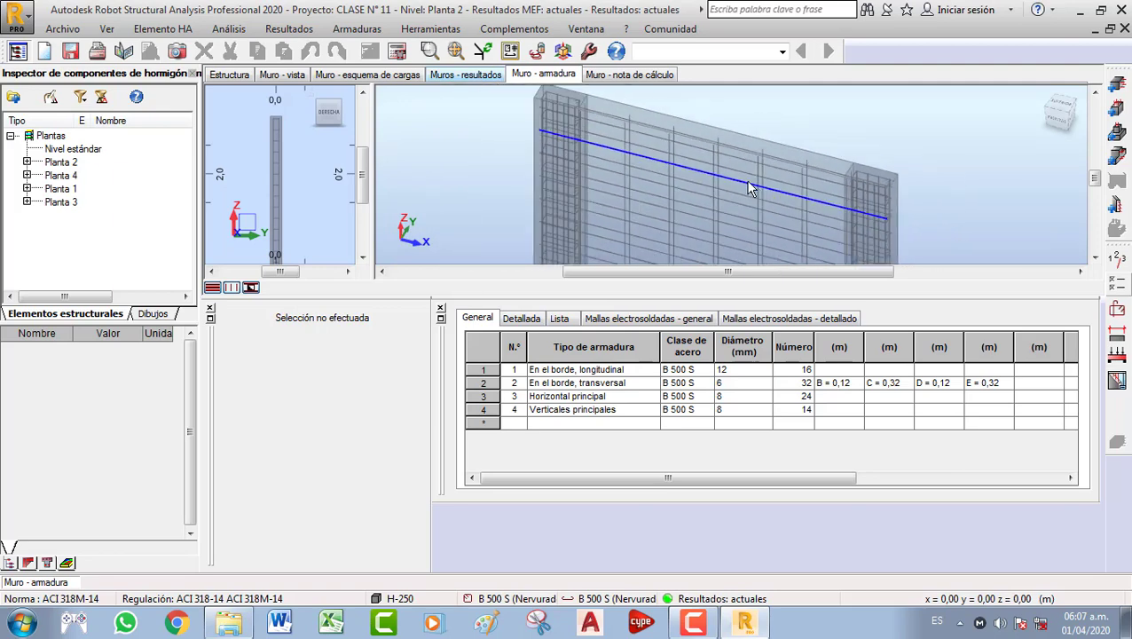
scroll(665, 148, "down", 1)
middle_click_drag(665, 148, 639, 102)
scroll(649, 197, "down", 2)
middle_click_drag(637, 157, 583, 124)
scroll(625, 151, "down", 1)
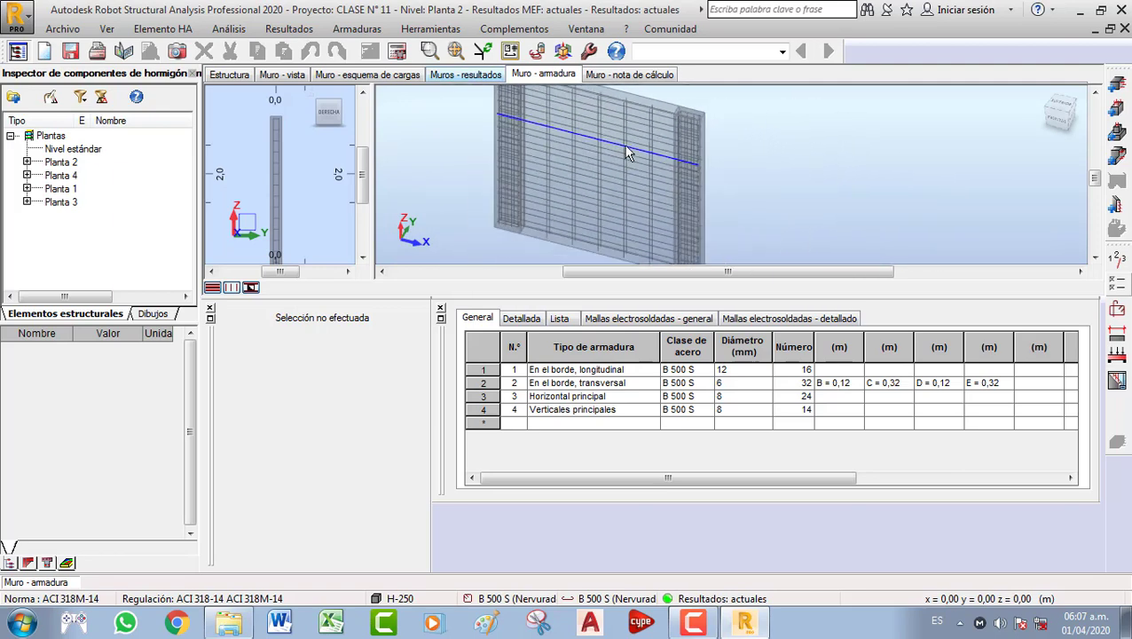
middle_click_drag(648, 149, 681, 158)
scroll(560, 150, "up", 4)
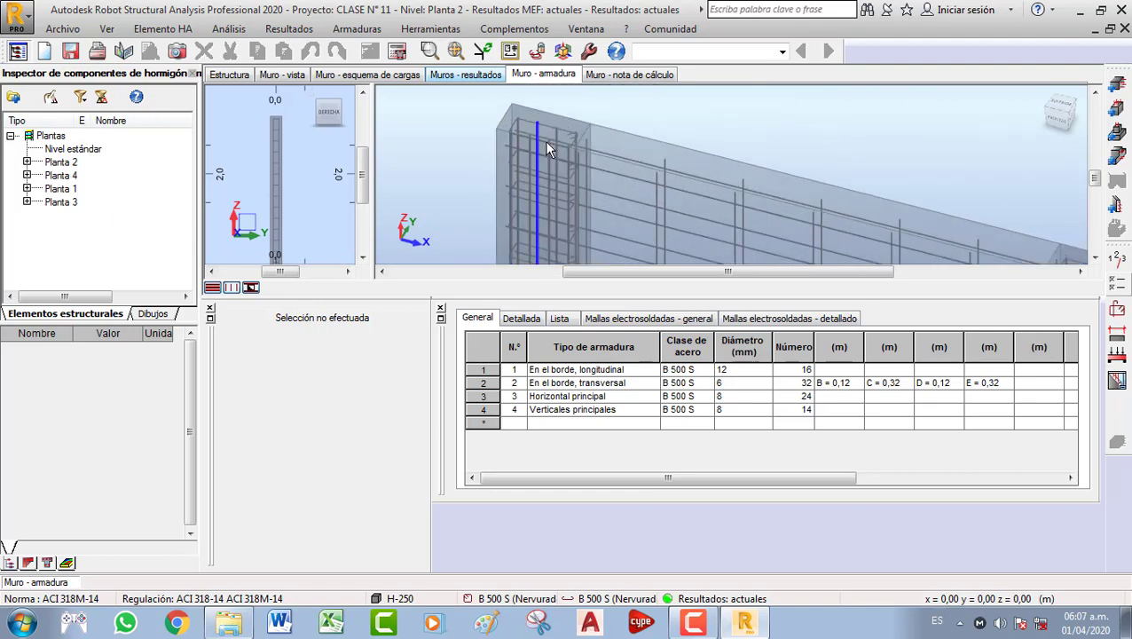
middle_click_drag(283, 160, 284, 164)
scroll(547, 146, "down", 1)
middle_click_drag(537, 137, 486, 100)
scroll(565, 154, "down", 1)
scroll(568, 160, "down", 3)
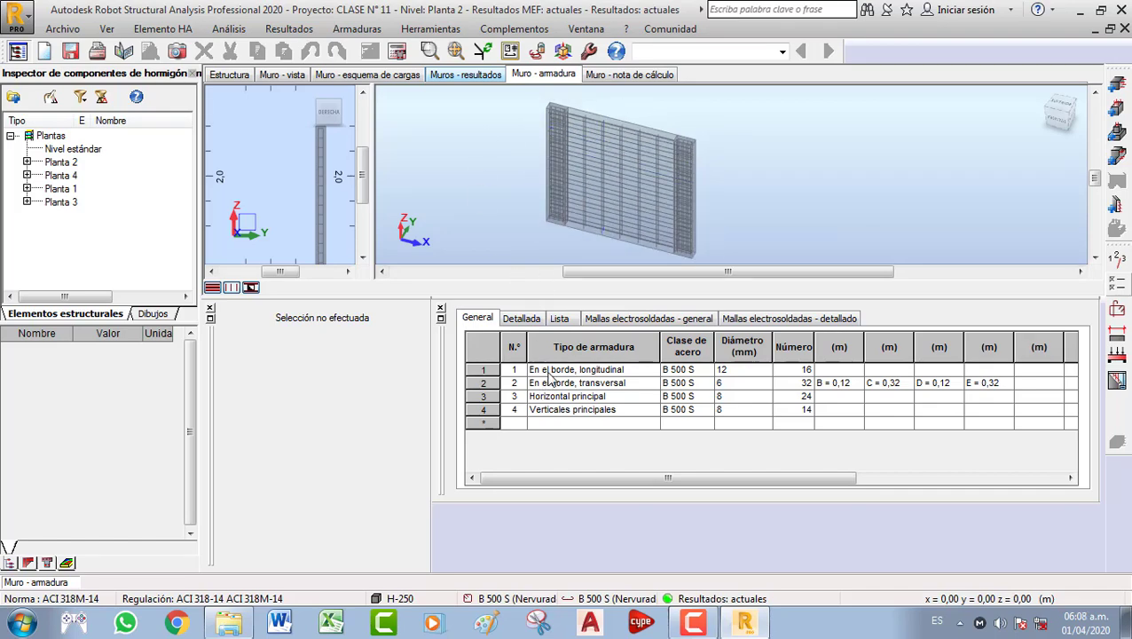
Examine the longitudinal edge, transverse edge, main horizontal and main vertical bar groups in the reinforcement table and 3D view, including the list for Muro279
left_click(587, 372)
left_click(488, 371)
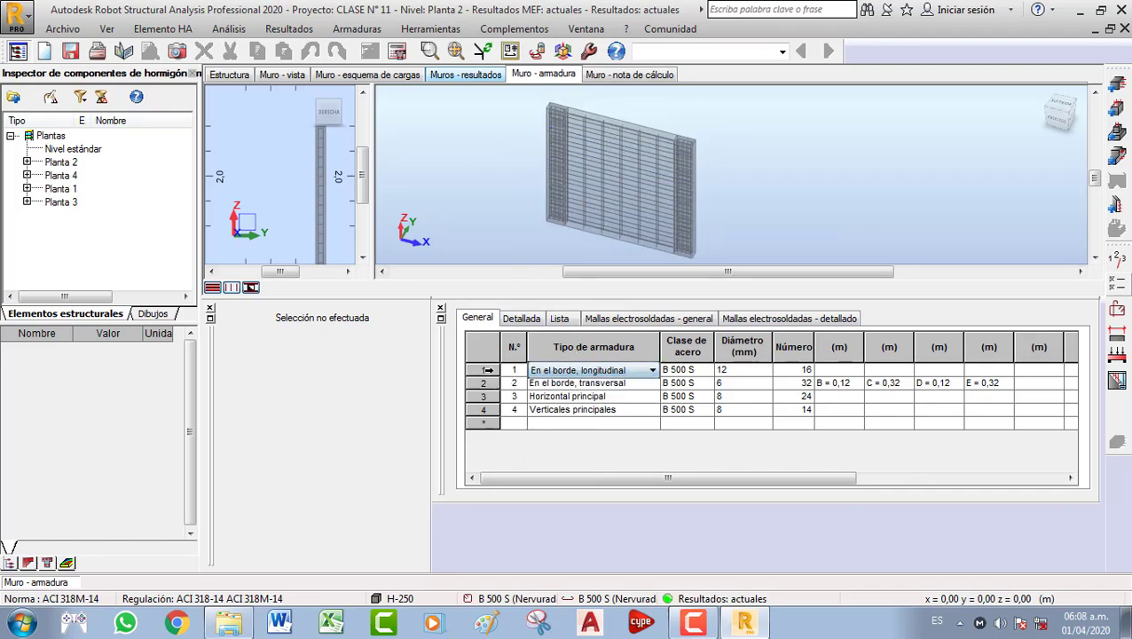
left_click(485, 370)
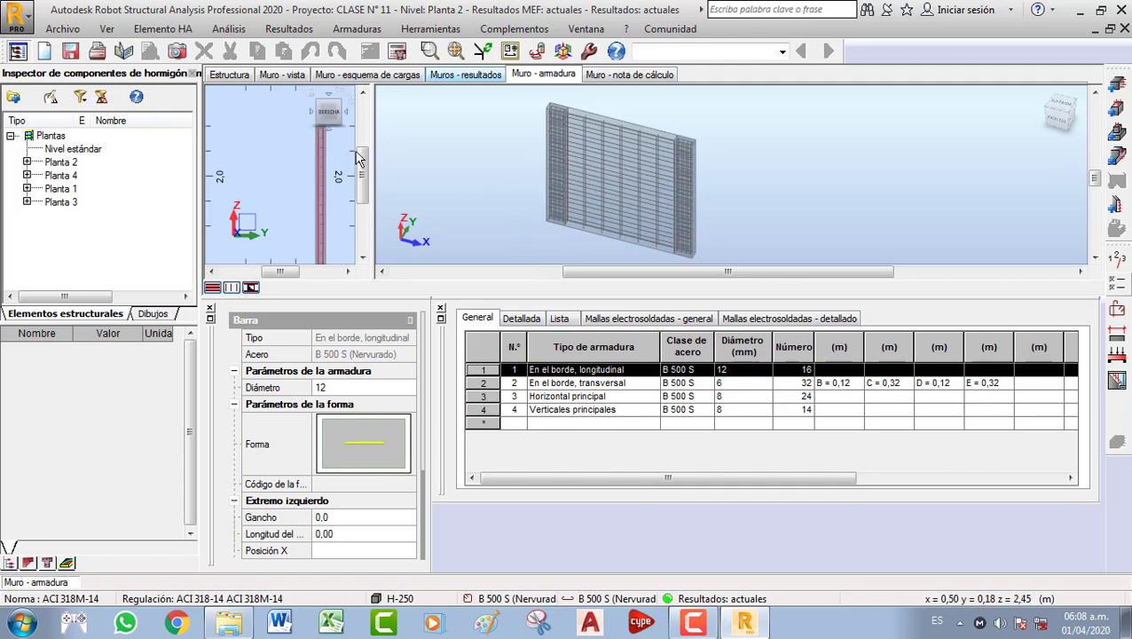
scroll(710, 186, "up", 6)
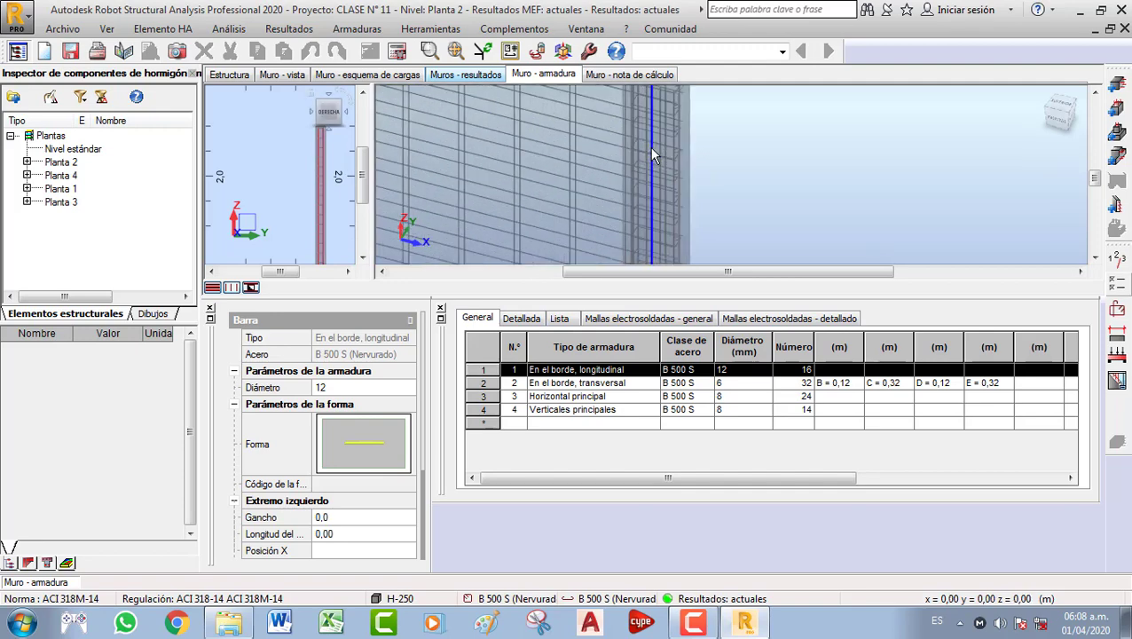
scroll(582, 249, "down", 4)
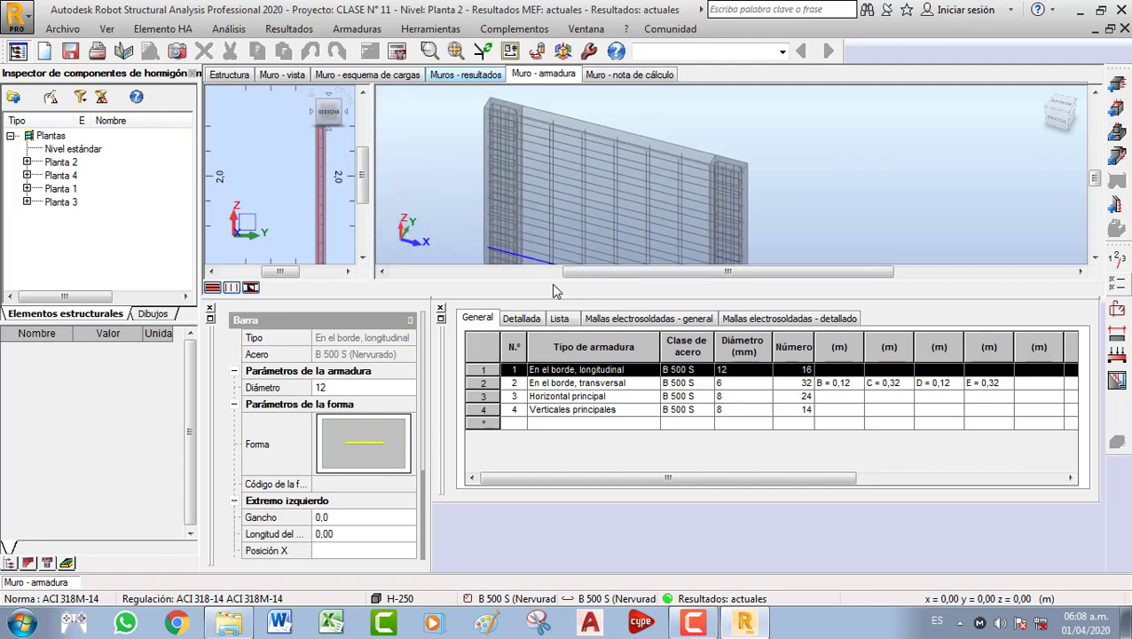
left_click(484, 382)
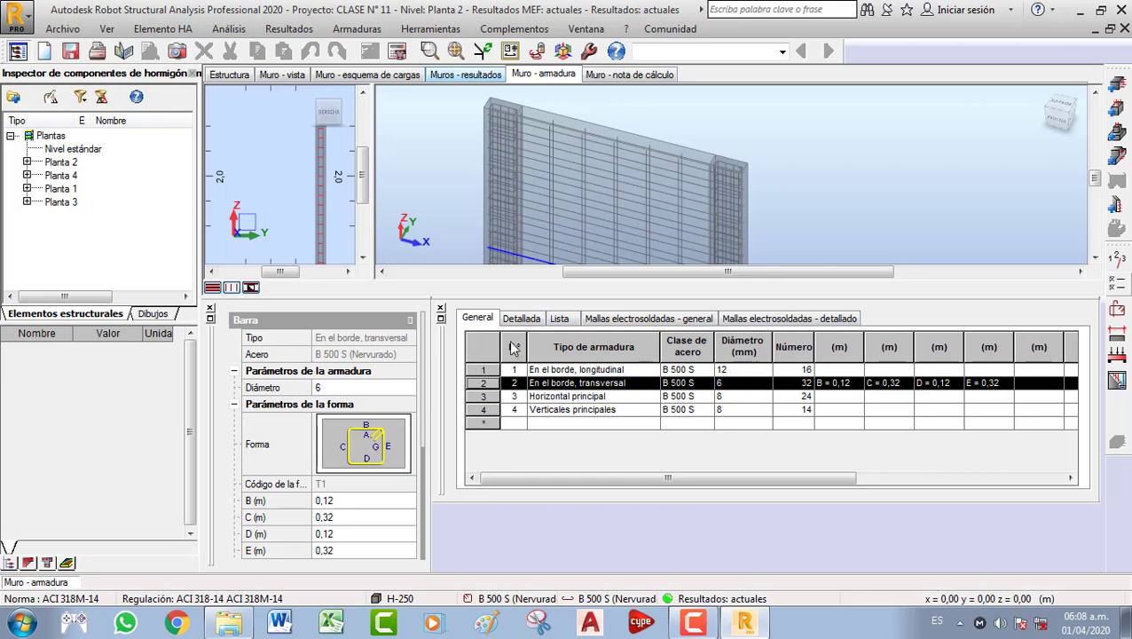
left_click(485, 397)
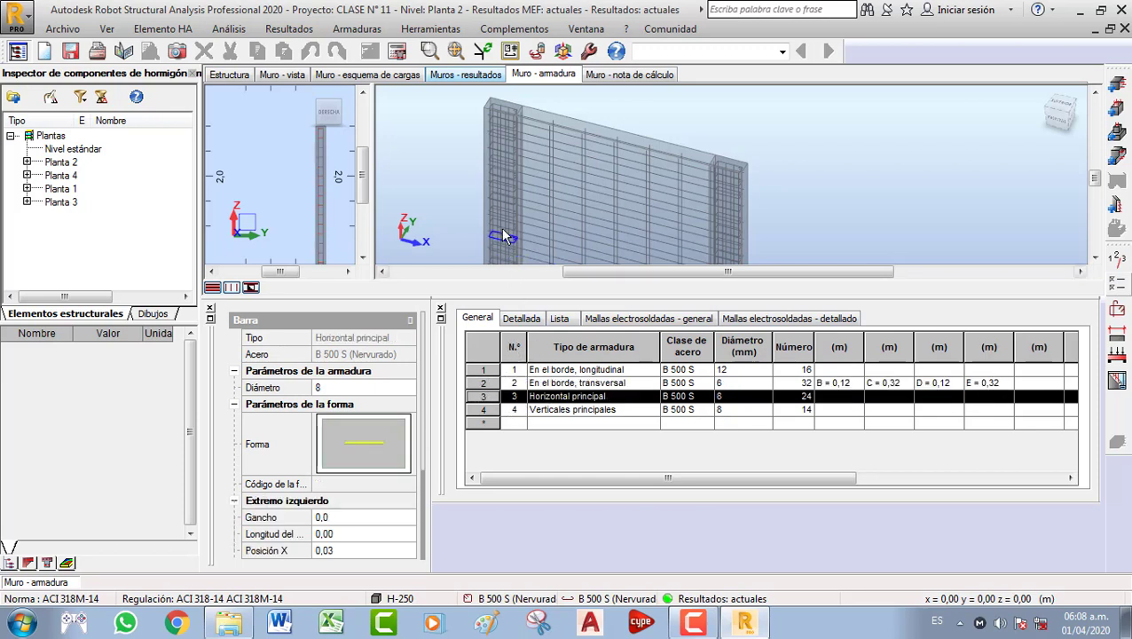
middle_click_drag(500, 211, 473, 149)
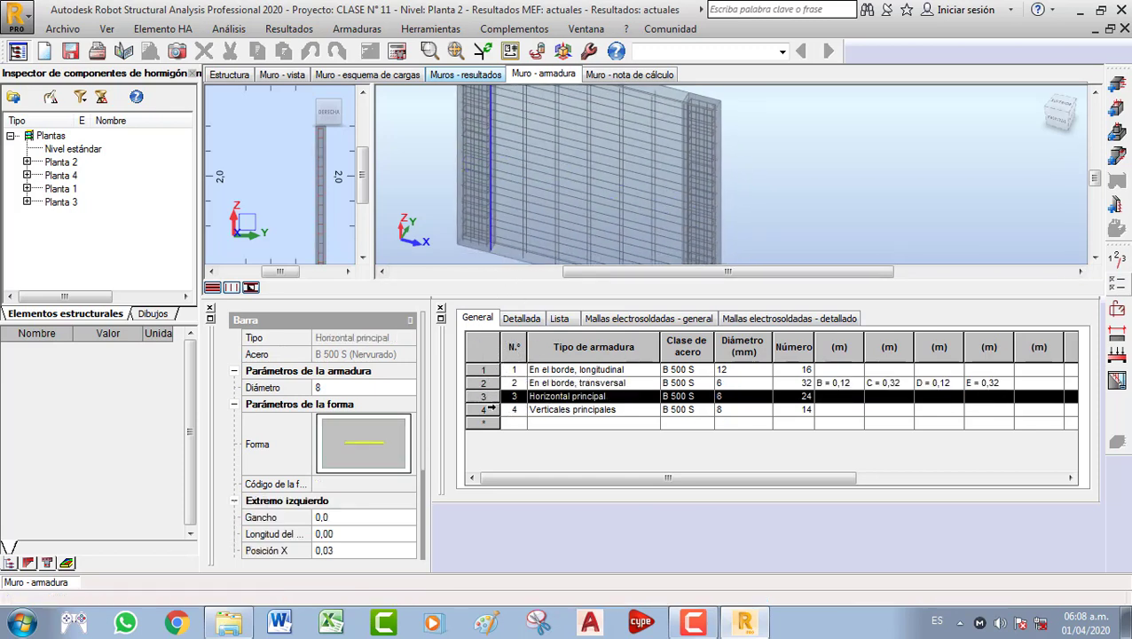
left_click(483, 409)
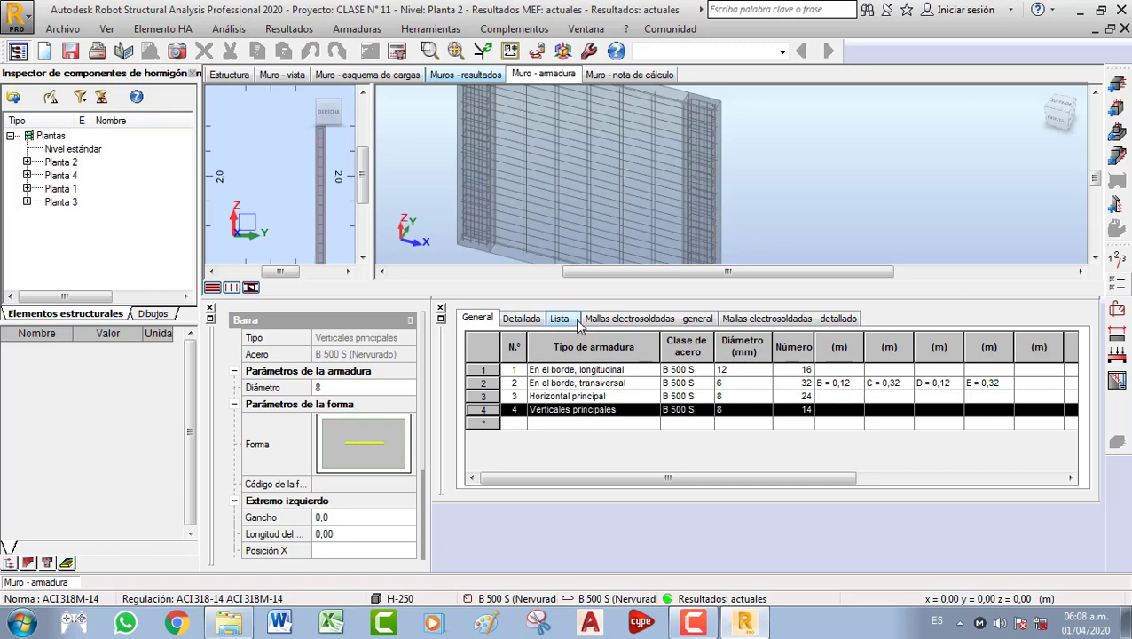
left_click(524, 319)
left_click(558, 321)
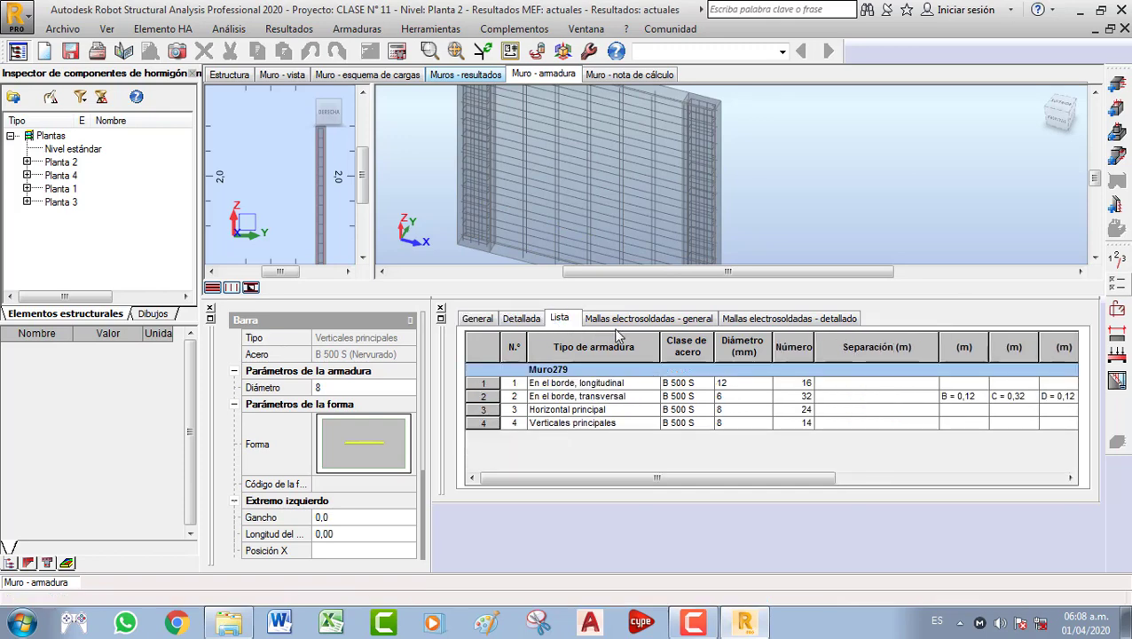
Open the wall's calculation note and read its materials, geometry, calculation options and vertical and horizontal reinforcement diagrams
left_click(612, 76)
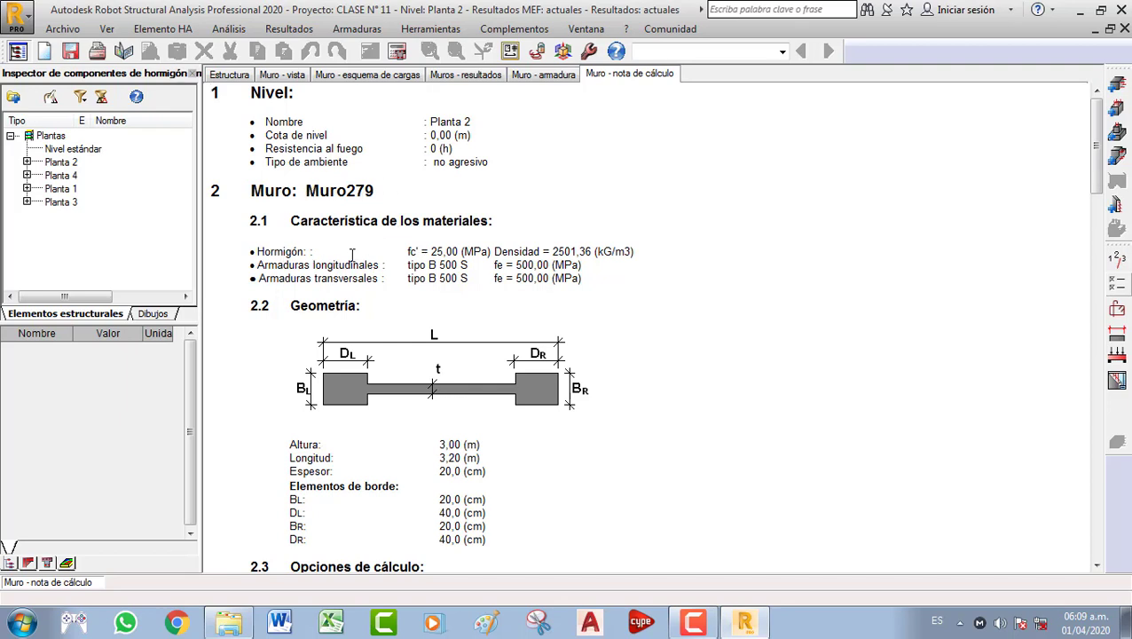
scroll(463, 273, "down", 3)
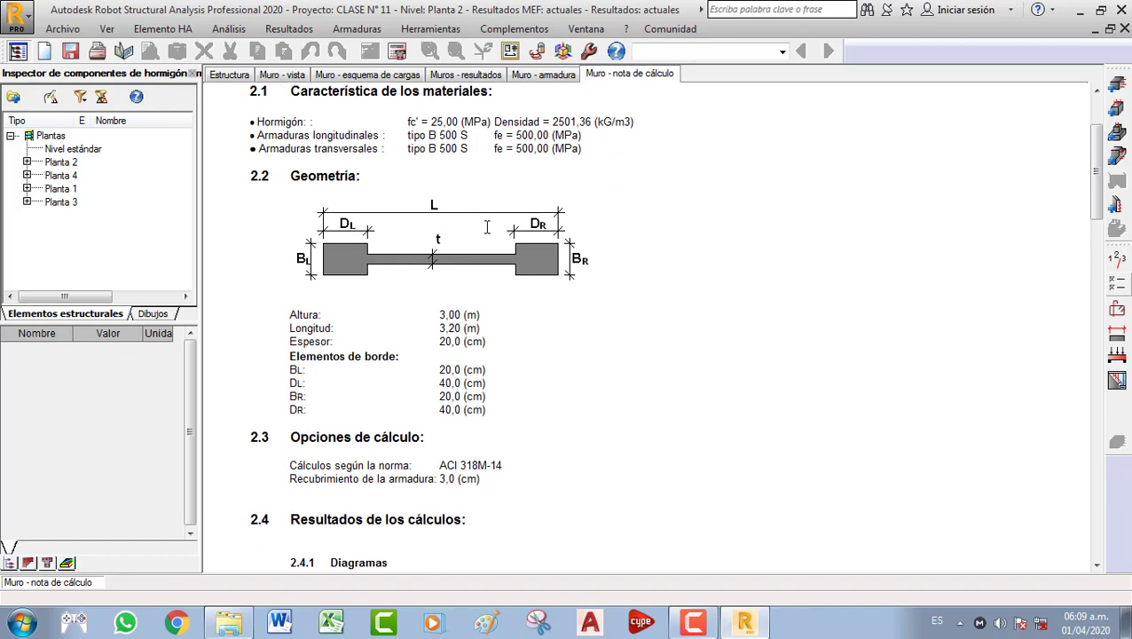
scroll(340, 312, "down", 6)
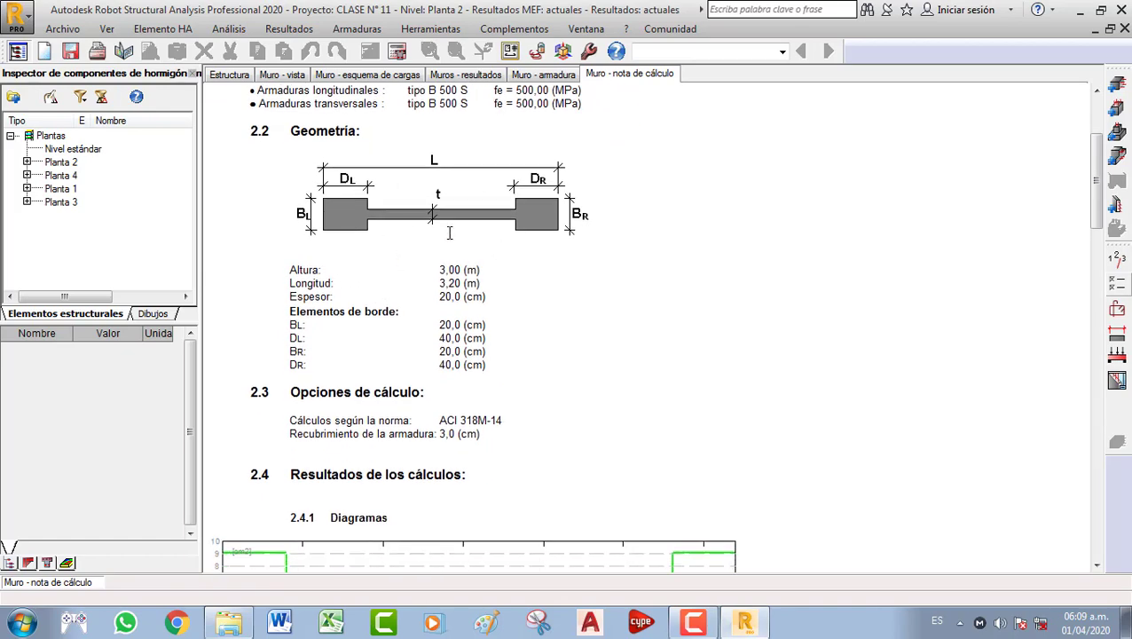
scroll(435, 309, "down", 3)
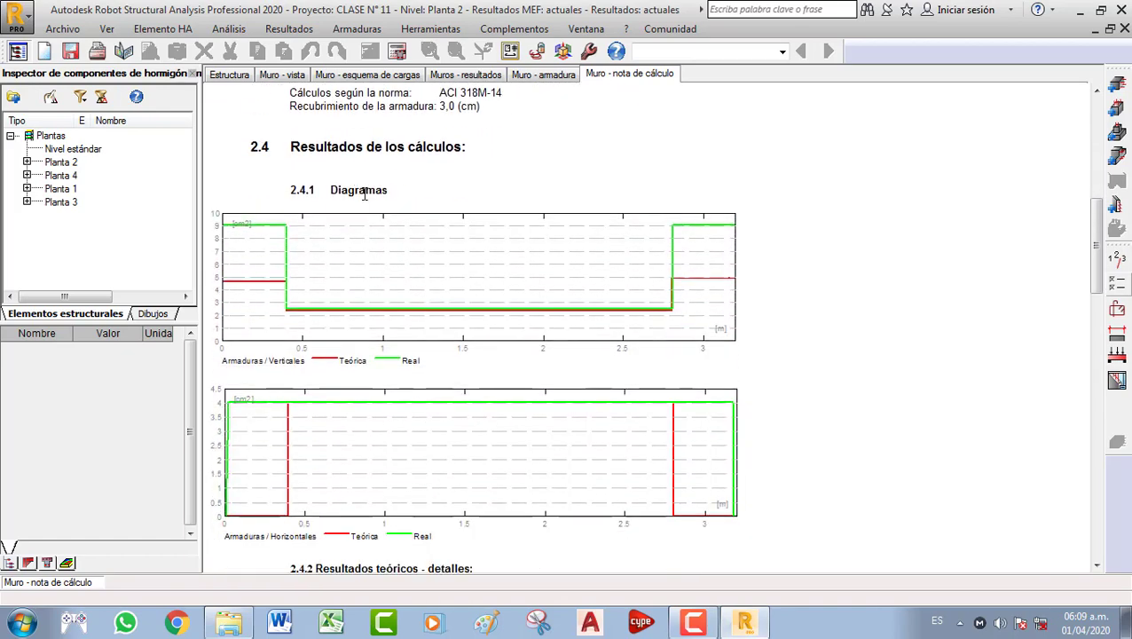
scroll(403, 224, "down", 1)
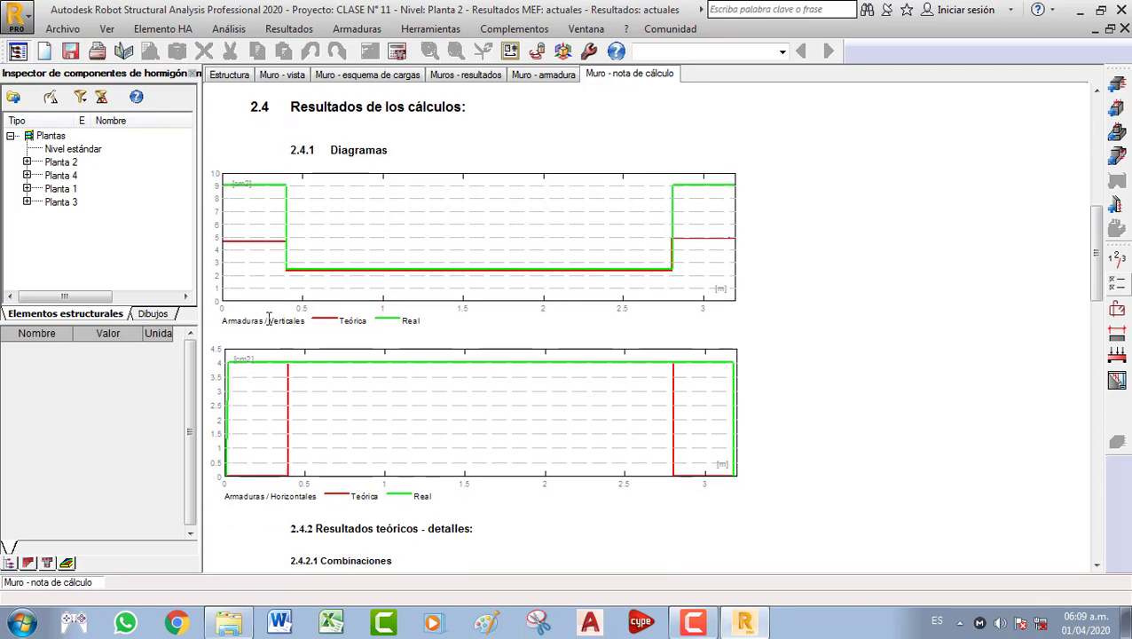
scroll(278, 301, "down", 1)
scroll(346, 382, "down", 1)
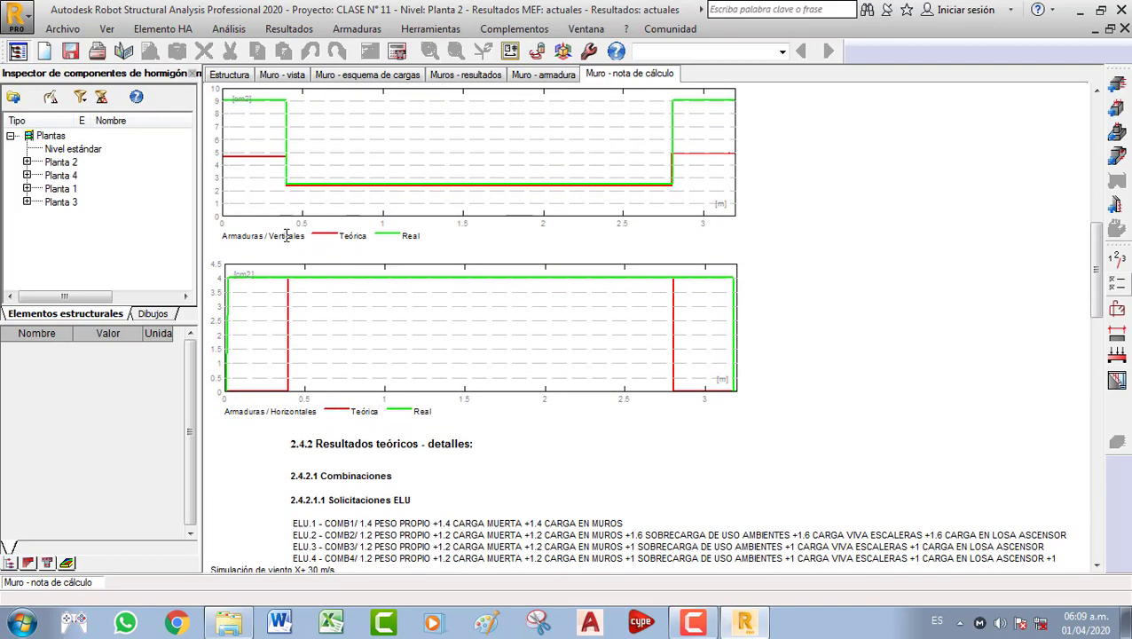
Read the note's load combinations, shear and compression/bending checks, distributed and edge reinforcement tables, and material quantities
scroll(447, 274, "down", 12)
scroll(400, 266, "down", 1)
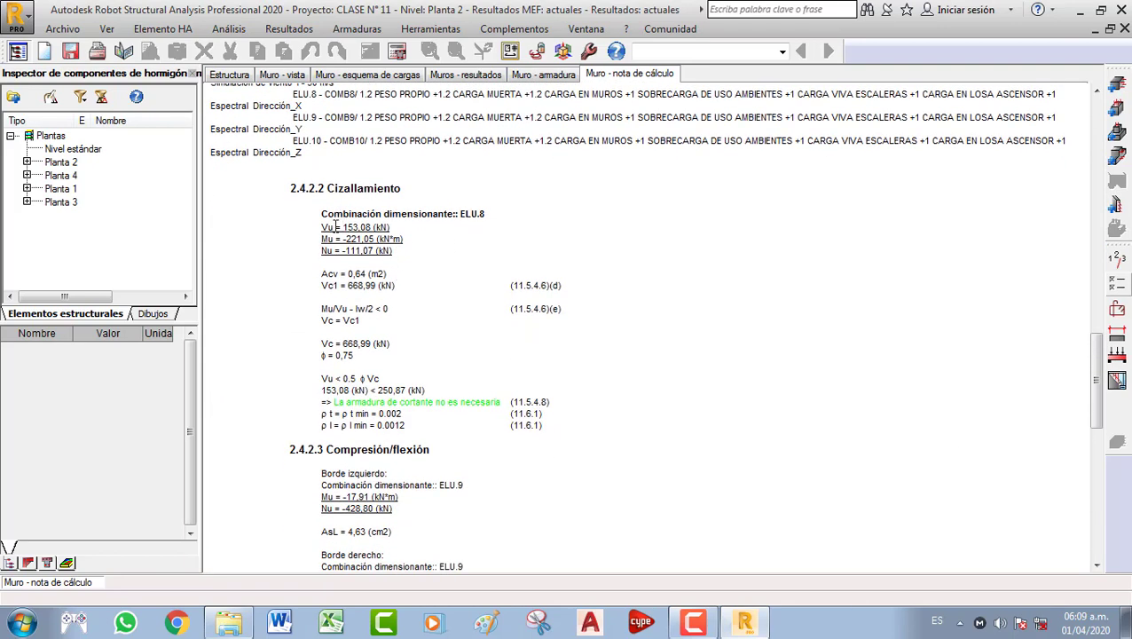
scroll(394, 323, "down", 2)
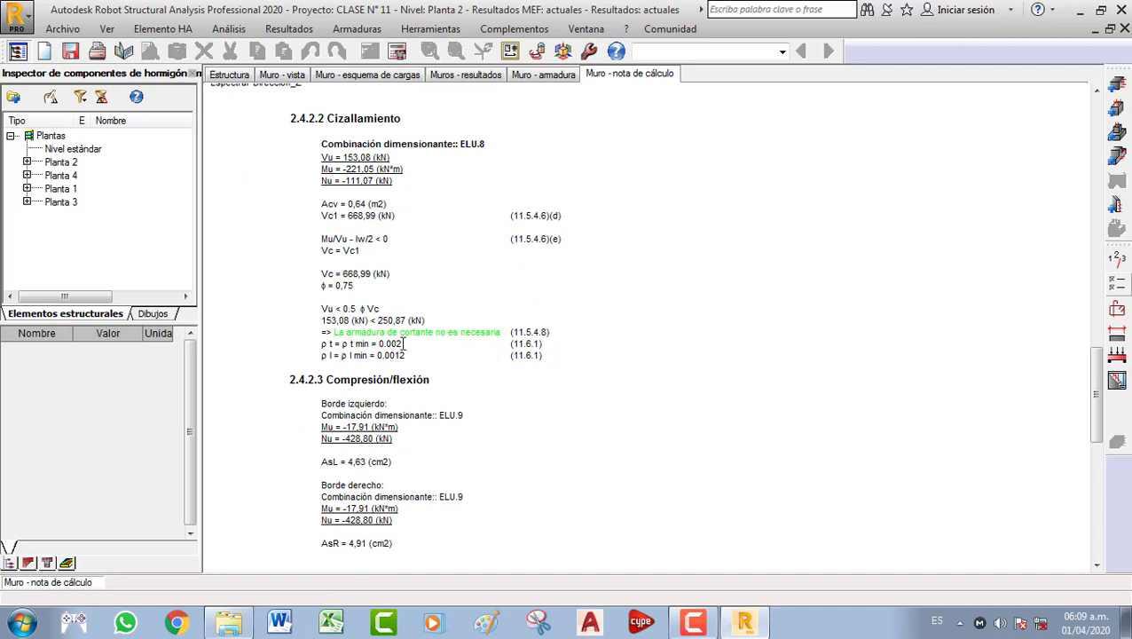
scroll(430, 337, "down", 7)
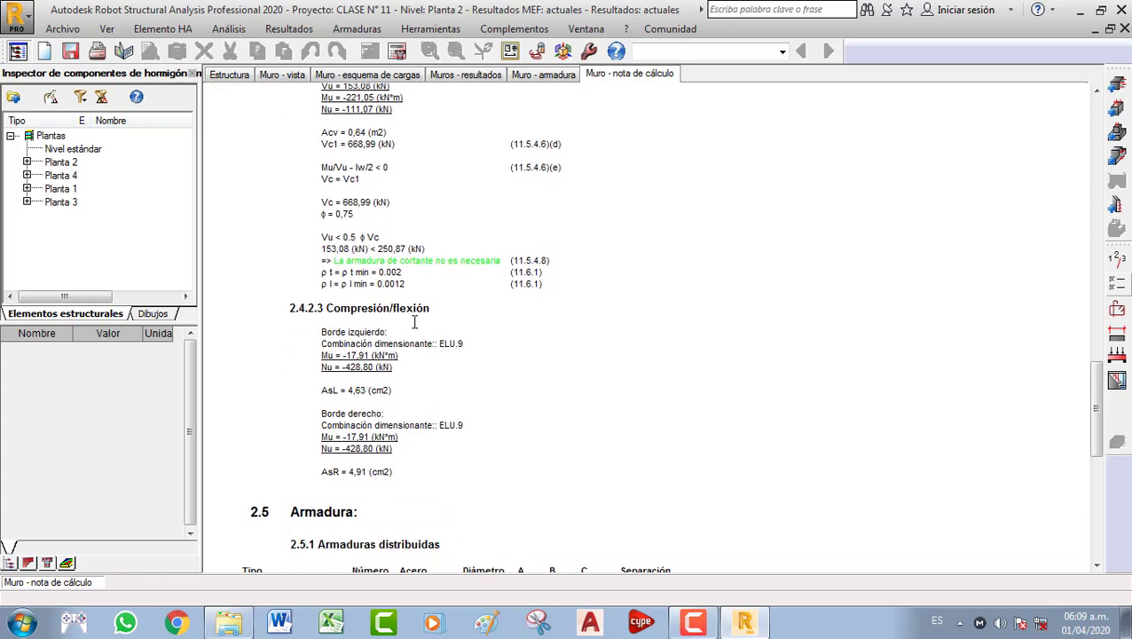
scroll(379, 330, "down", 8)
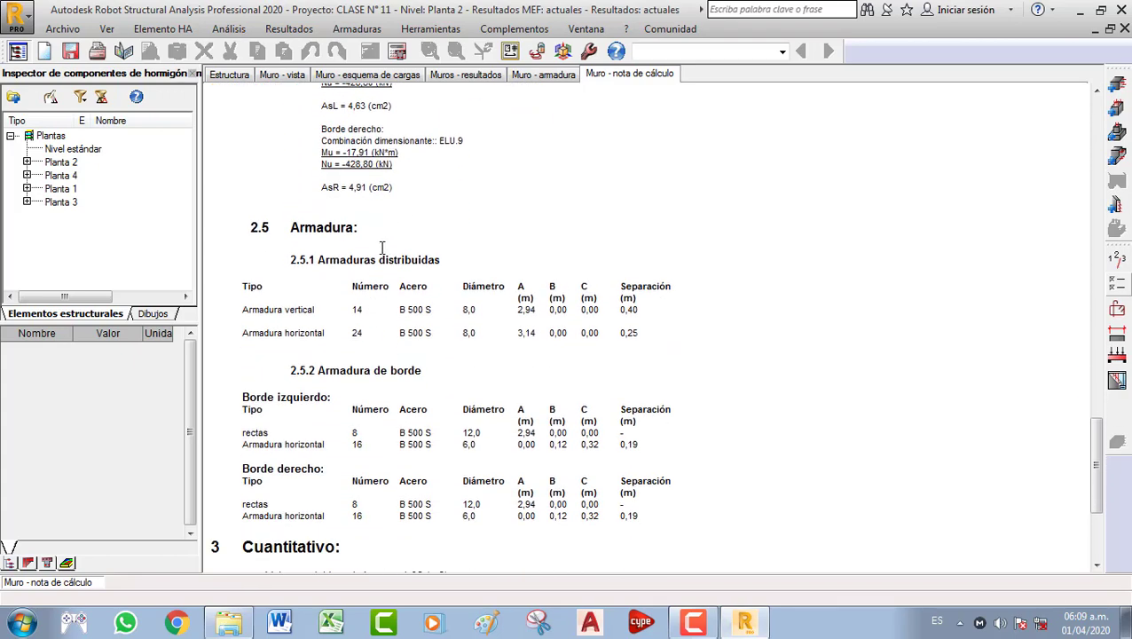
scroll(522, 177, "up", 3)
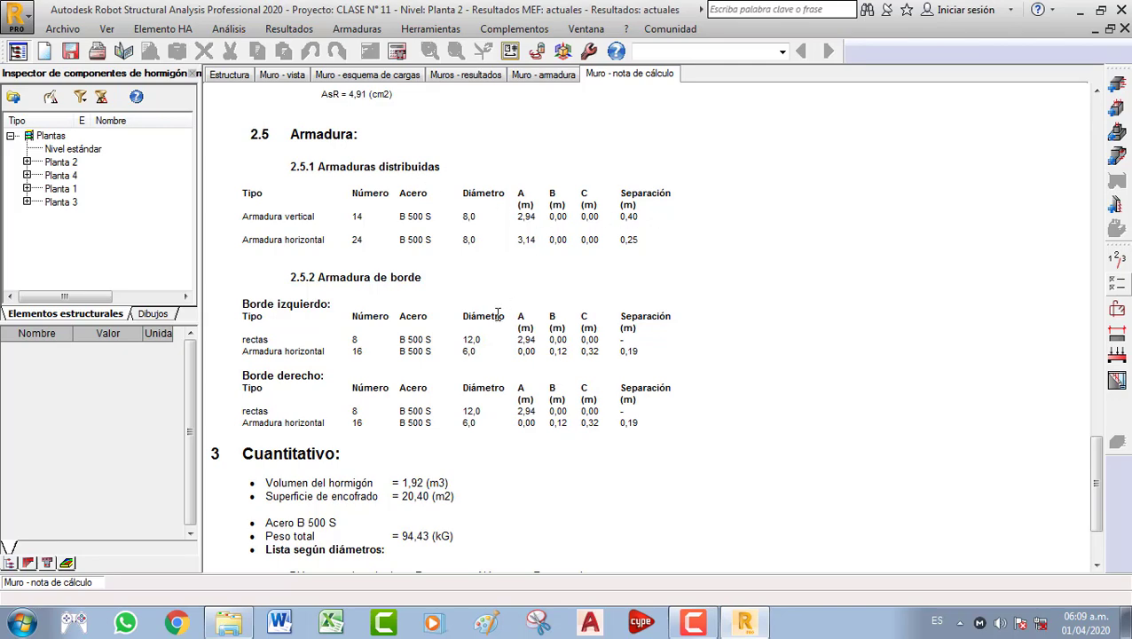
scroll(418, 360, "down", 4)
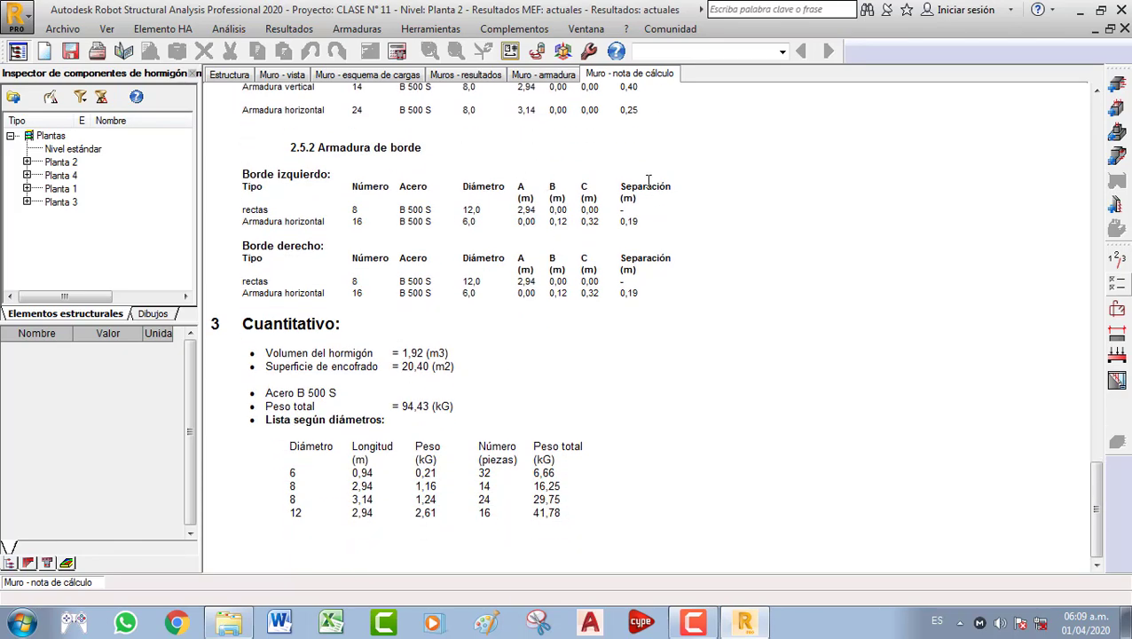
Generate the wall's execution drawings and save the first sheet as the DXF file P1 in the CLASE N° 11 folder
left_click(1117, 381)
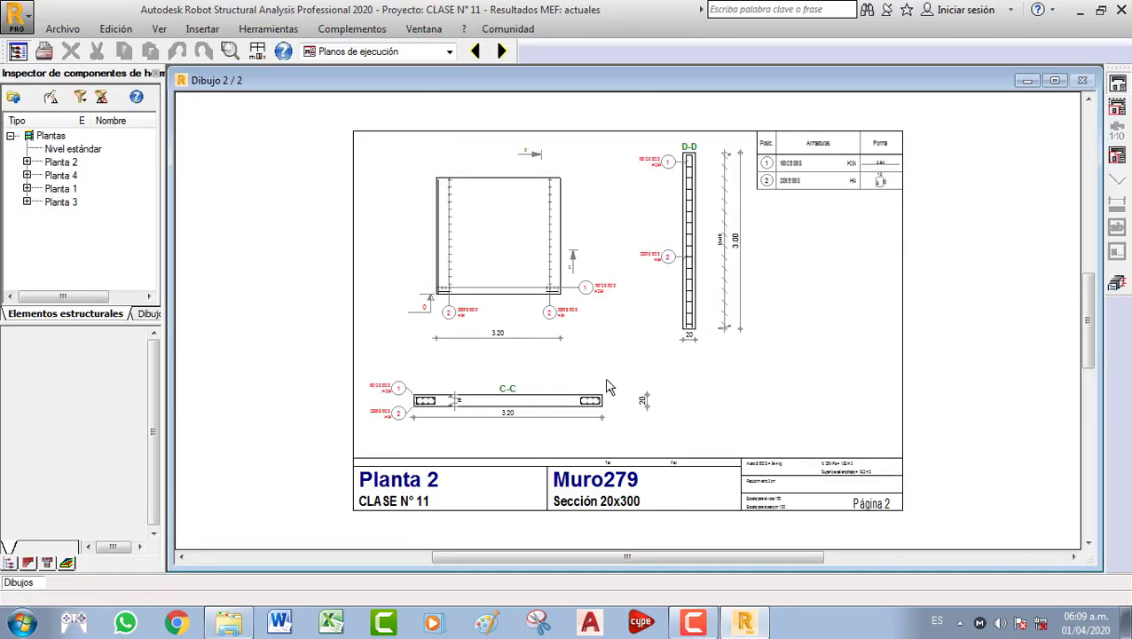
left_click(475, 53)
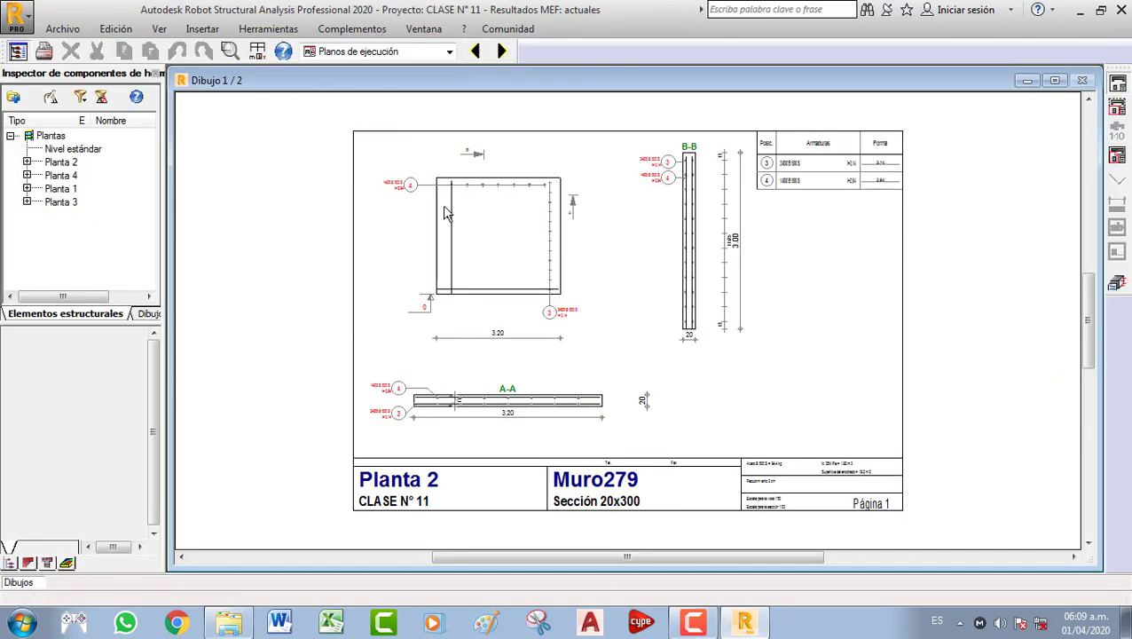
left_click(69, 30)
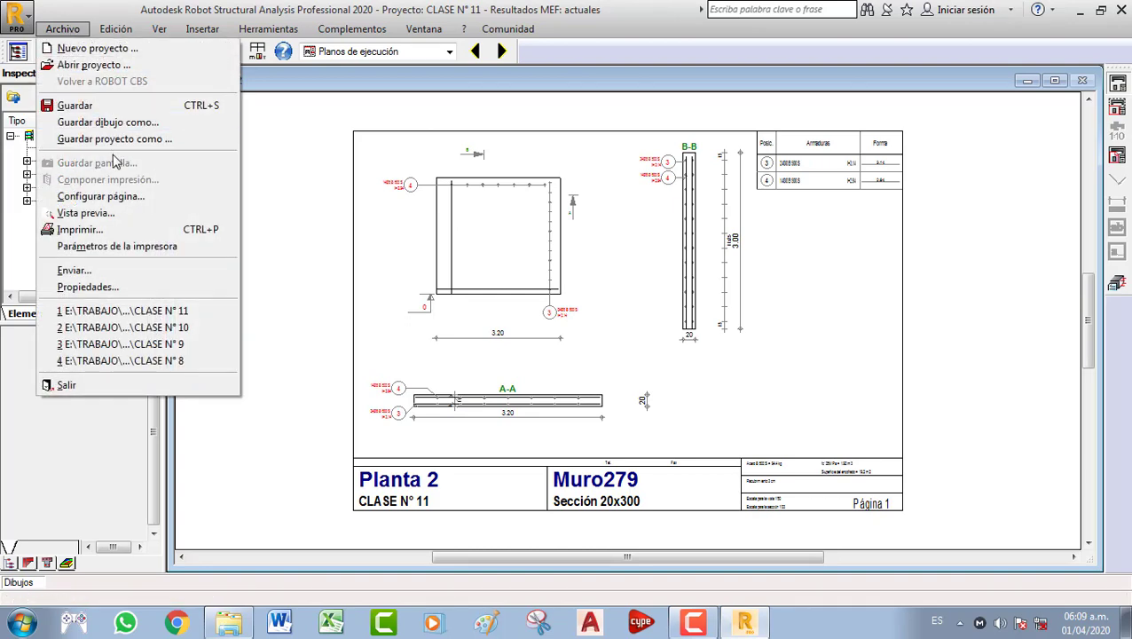
left_click(147, 123)
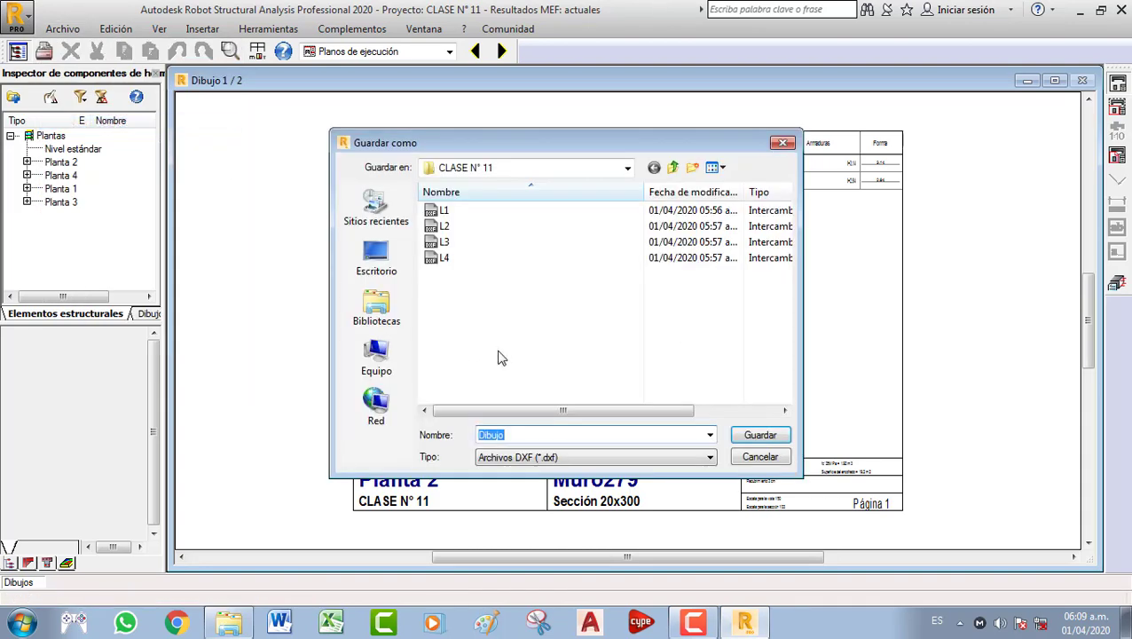
type("P1")
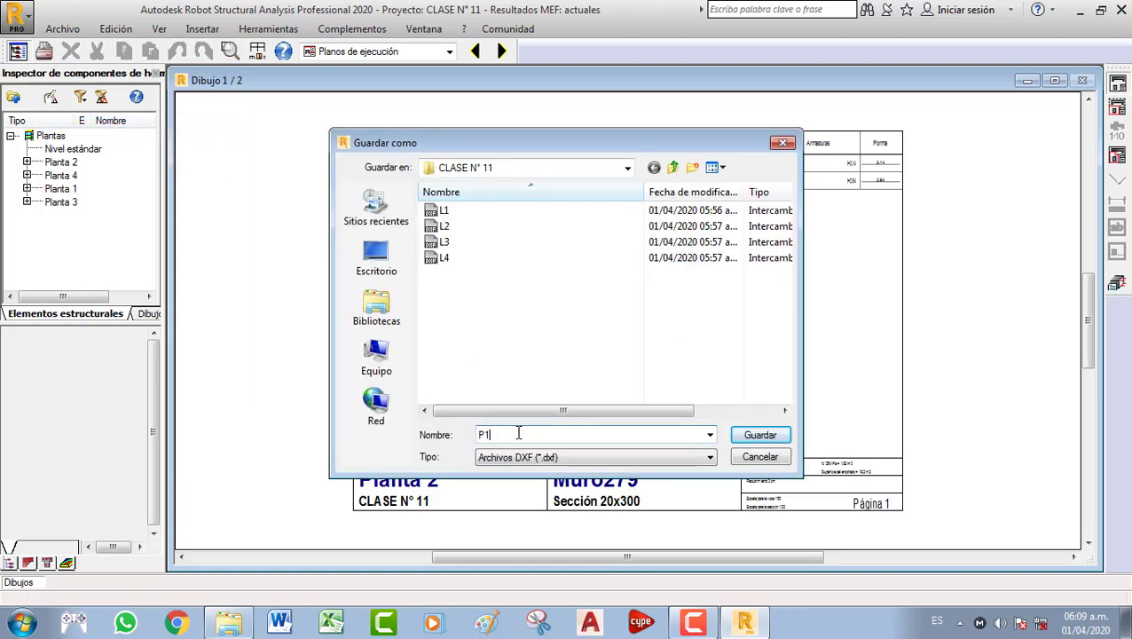
left_click(760, 435)
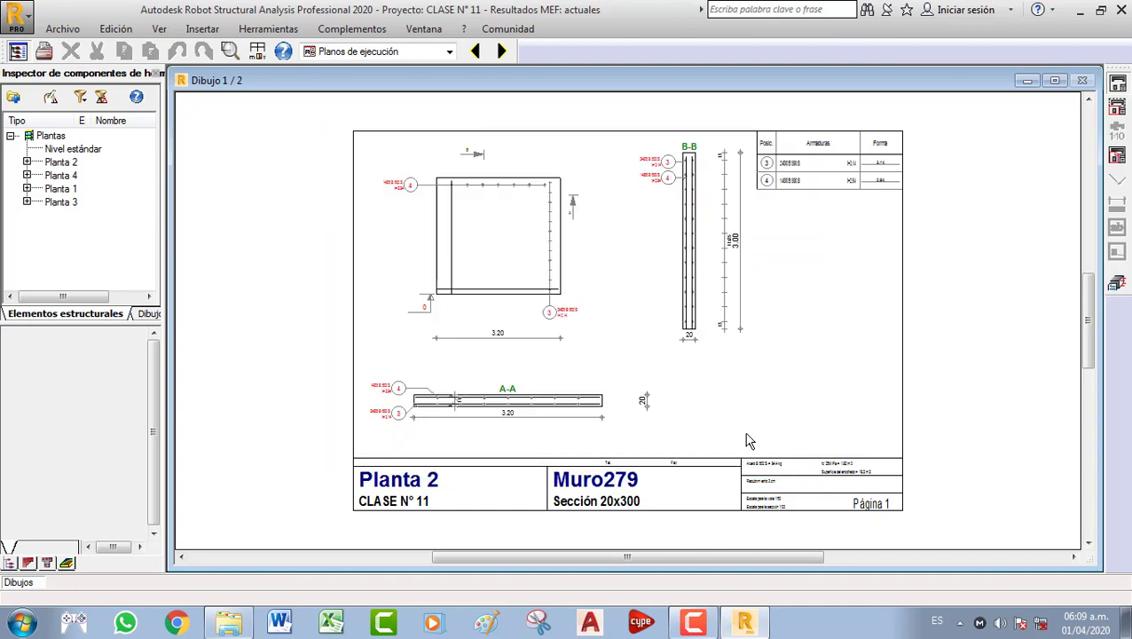
Save the second sheet of Muro279's drawings as the DXF file P2 in the same folder
left_click(501, 52)
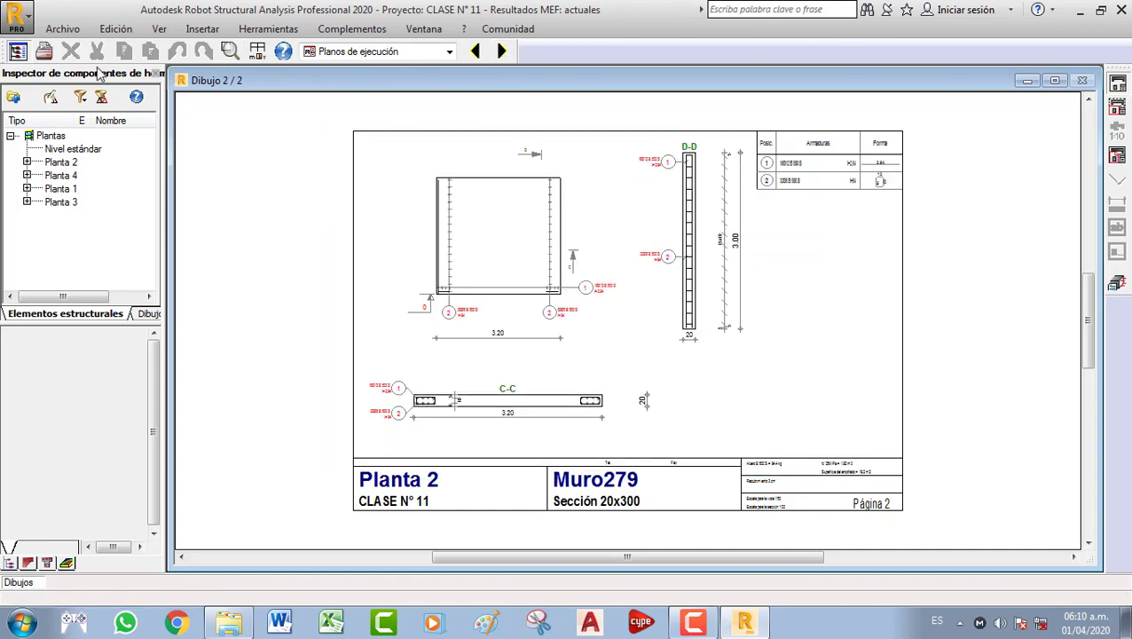
left_click(66, 29)
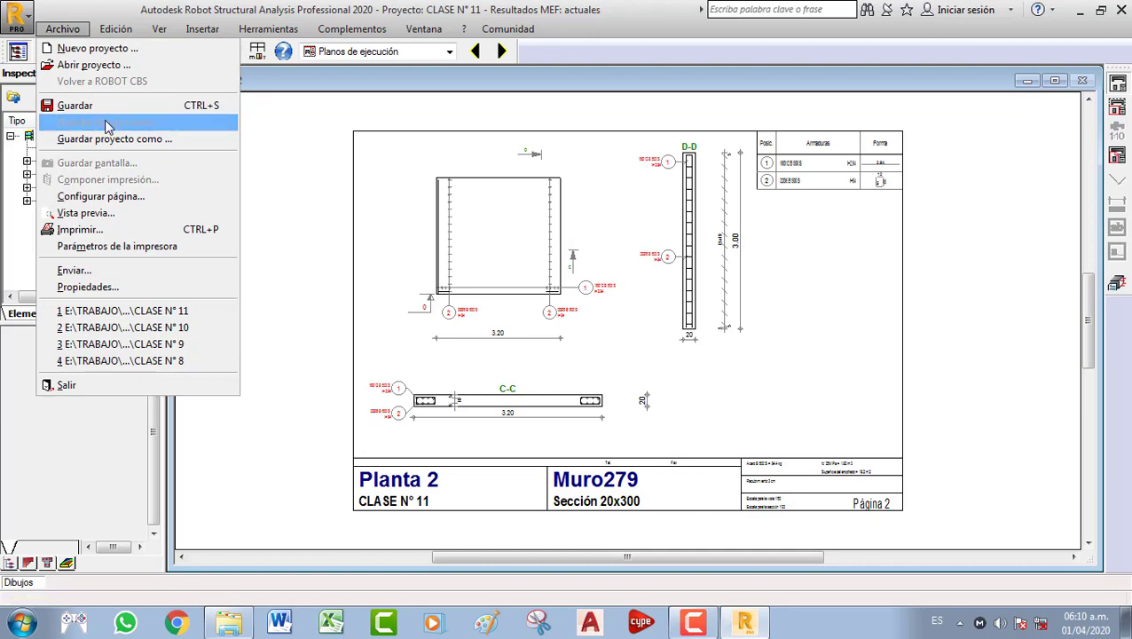
left_click(107, 121)
type("P2")
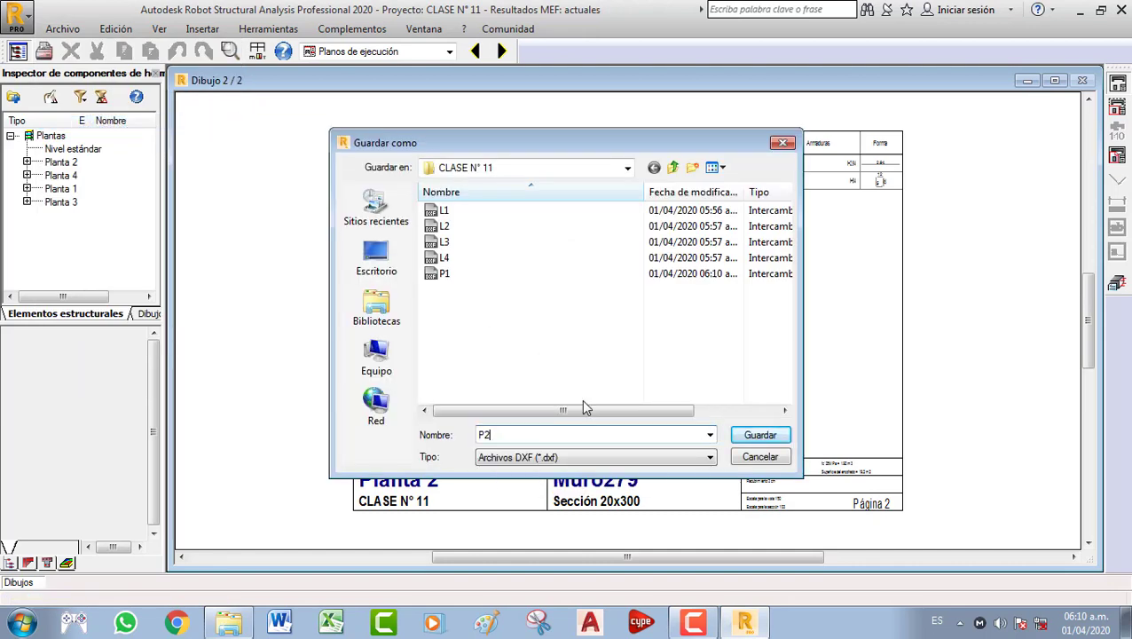
left_click(758, 434)
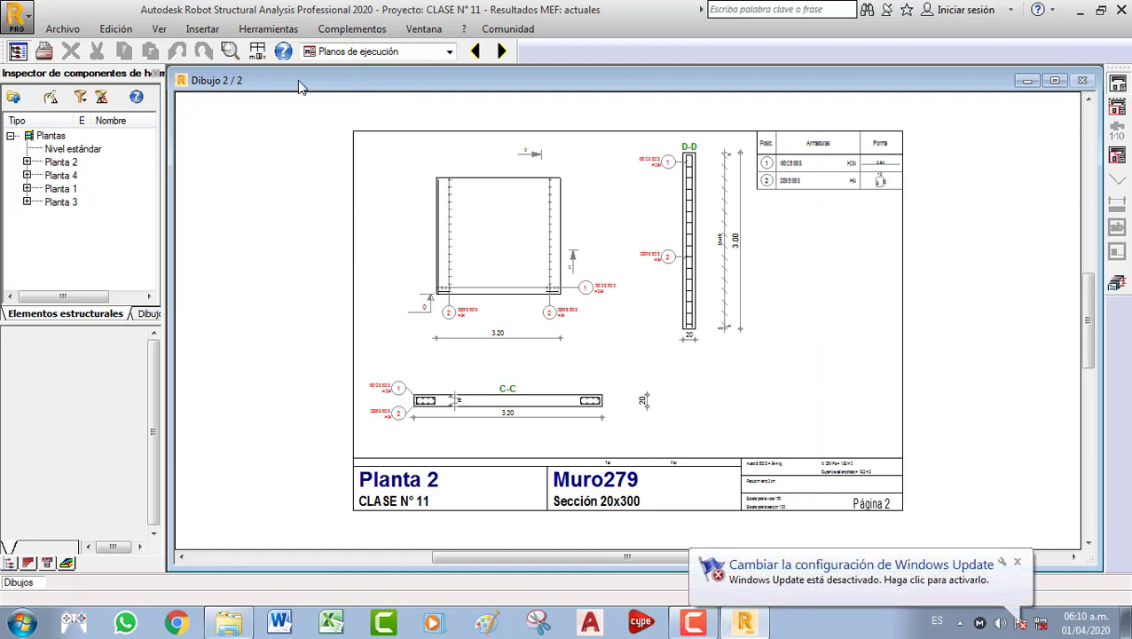
Save the wall's calculation note in Rich Text Format as NOTA DE CALCULO in the CLASE N° 11 folder
left_click(1119, 283)
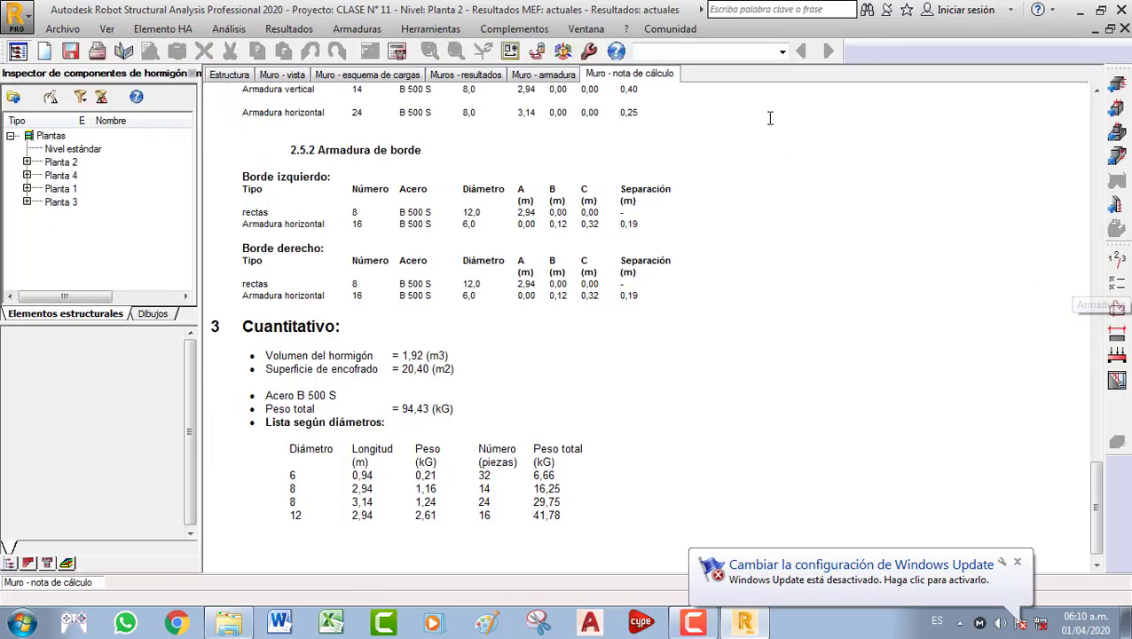
left_click(69, 29)
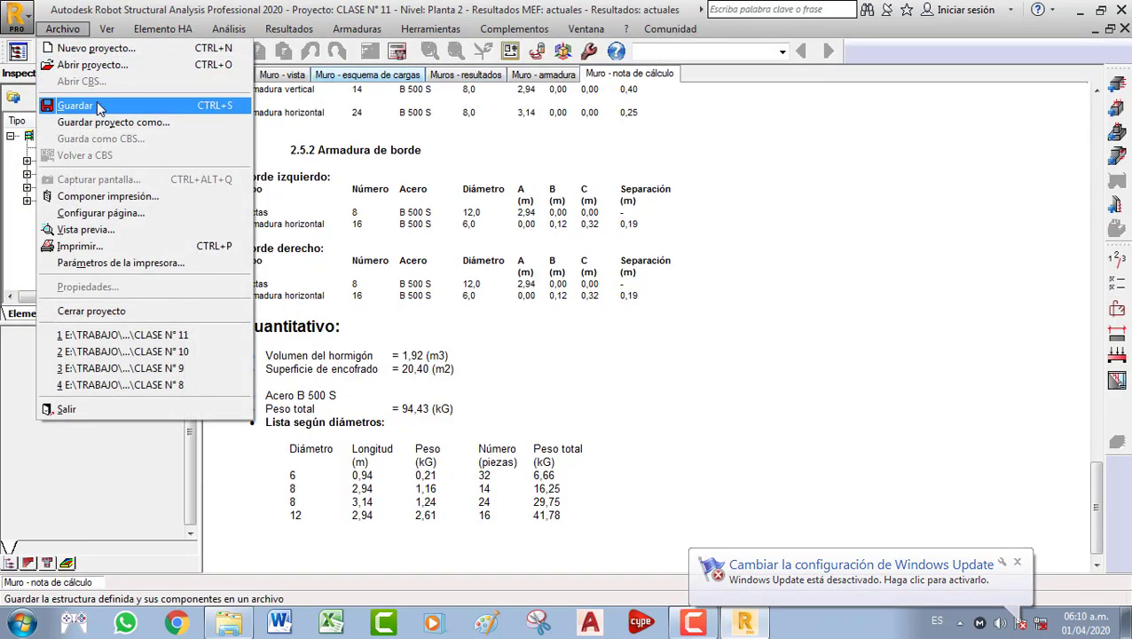
left_click(69, 29)
left_click(70, 50)
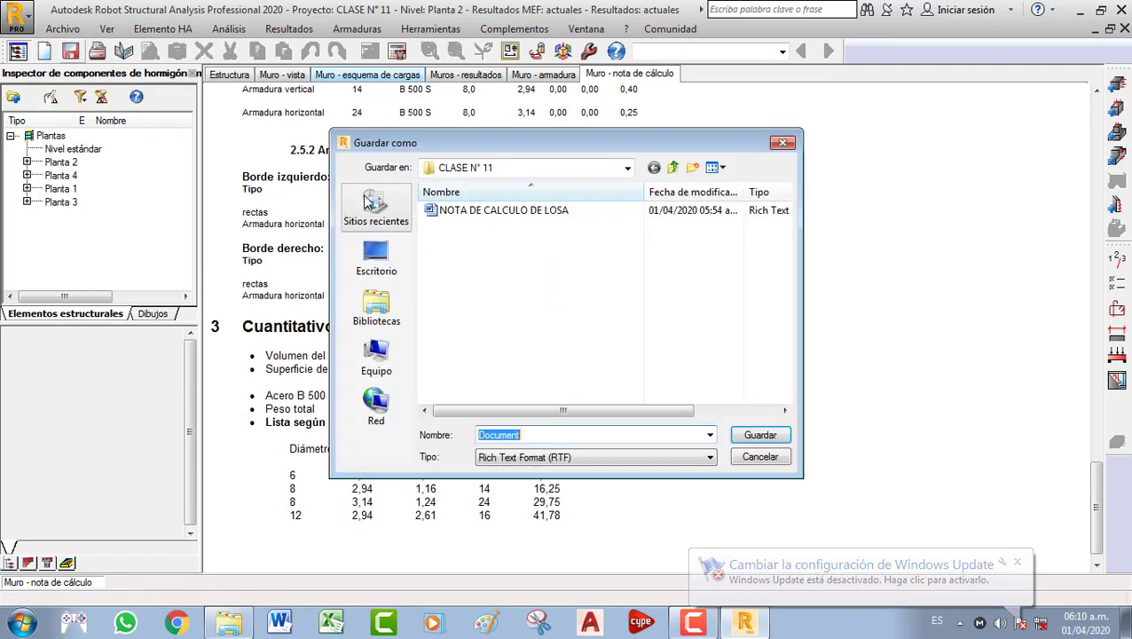
left_click(522, 210)
left_click(606, 436)
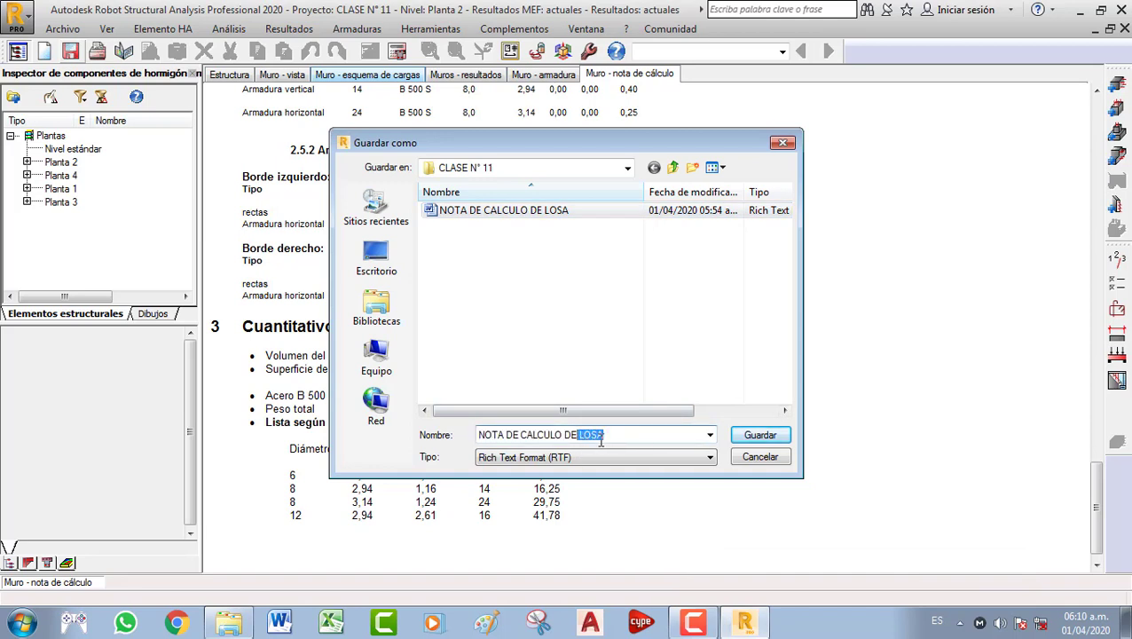
key("BackSpace")
key("BackSpace")
key("BackSpace")
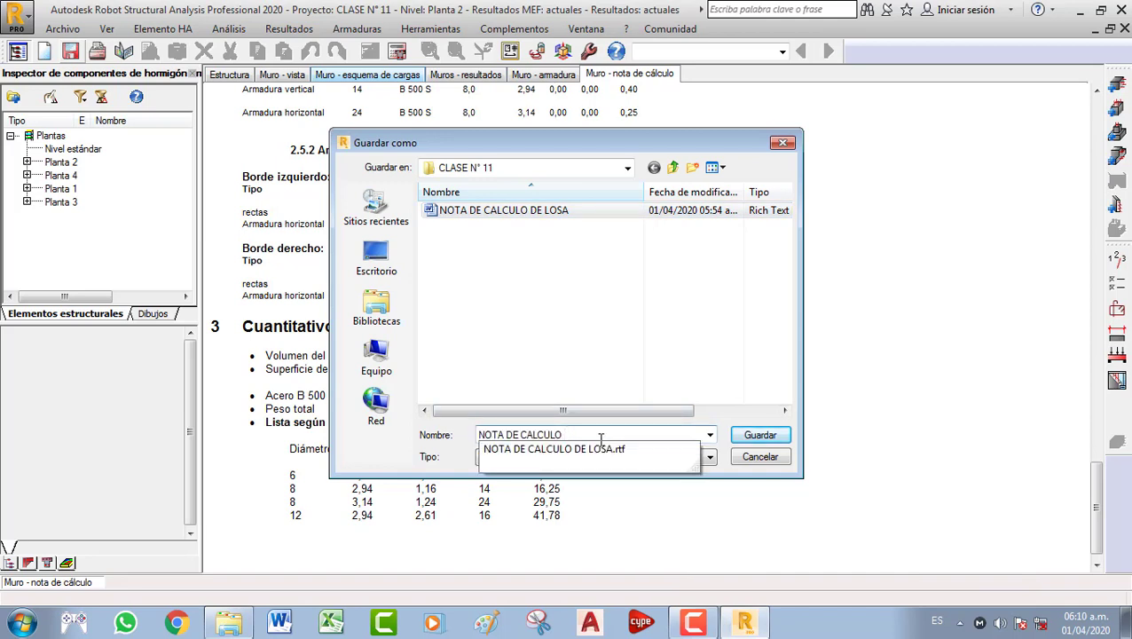
left_click(763, 436)
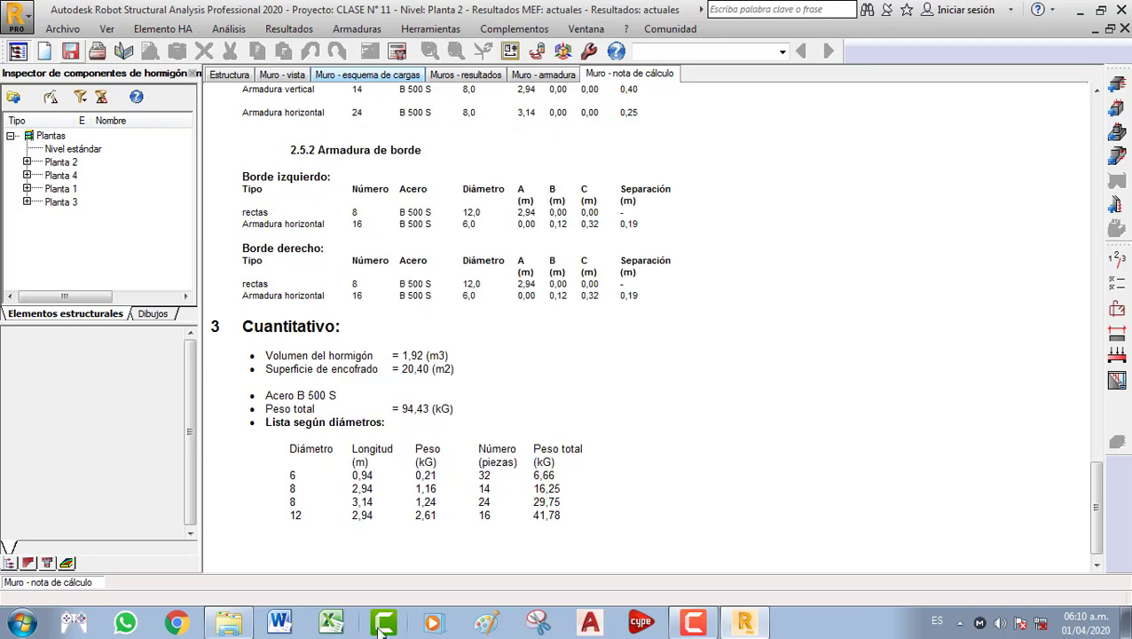
Launch AutoCAD and bring its start page to the front
left_click(590, 624)
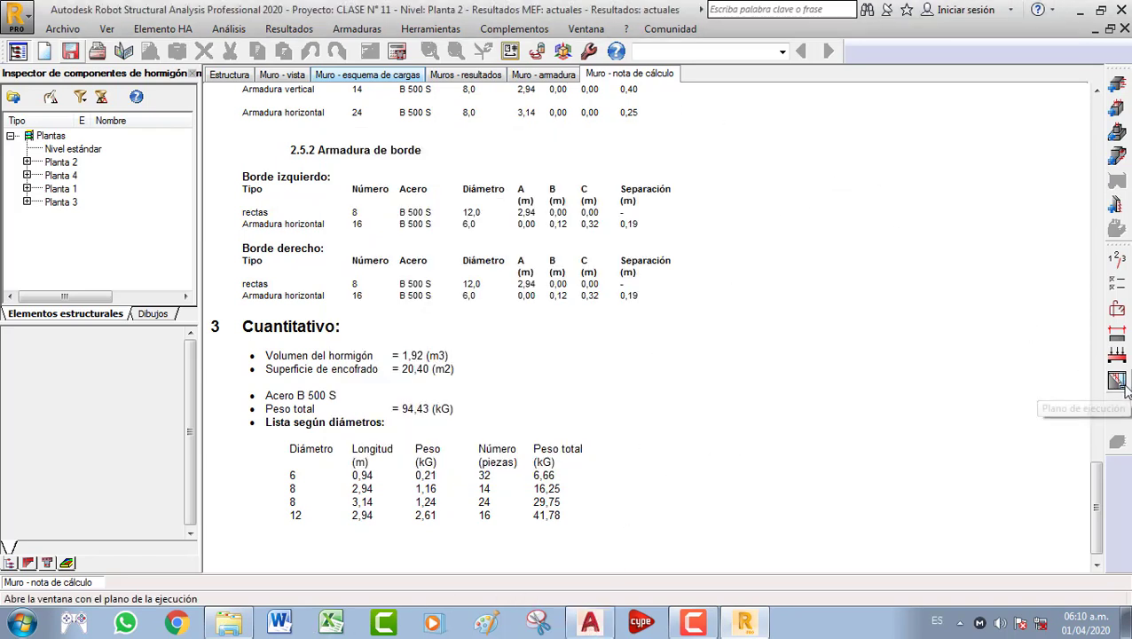
left_click(743, 622)
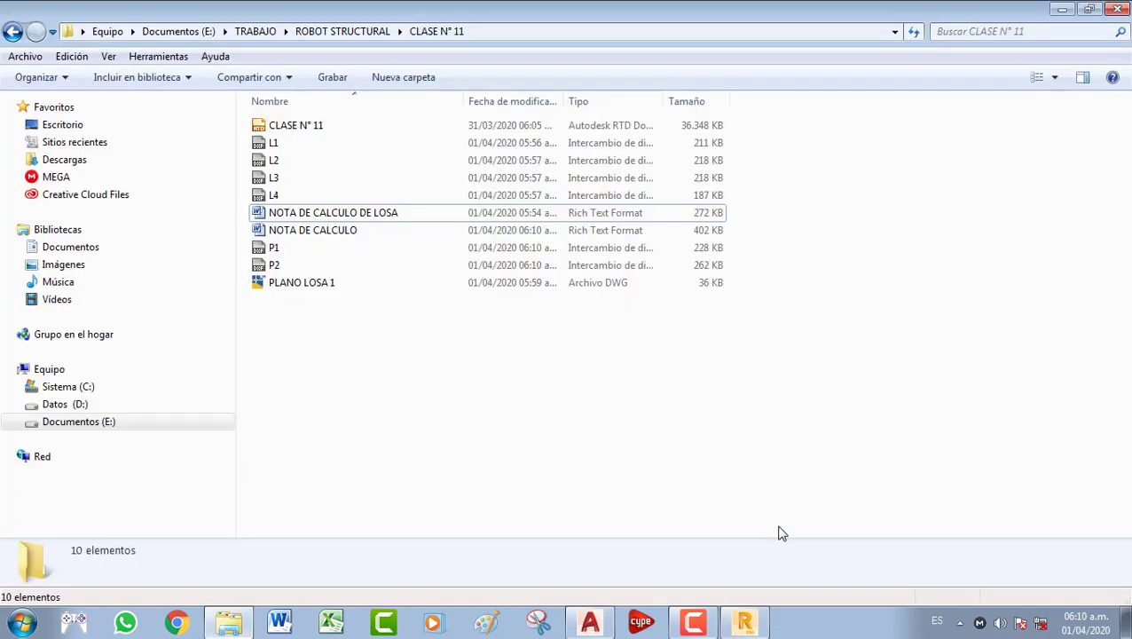
left_click(743, 621)
left_click(744, 621)
left_click(744, 621)
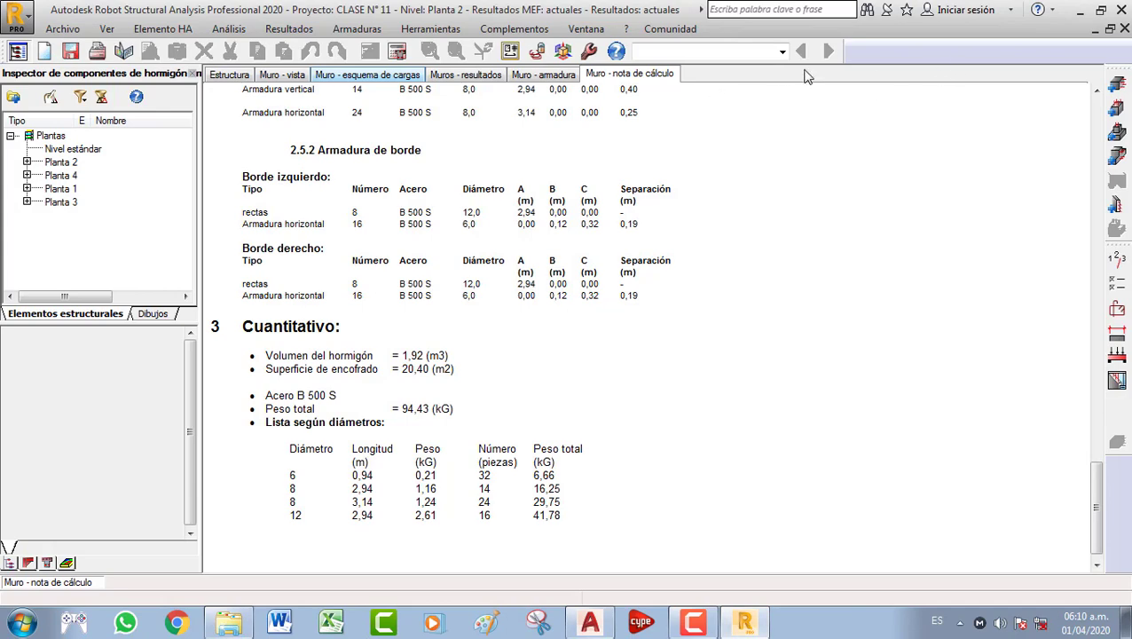
left_click(590, 621)
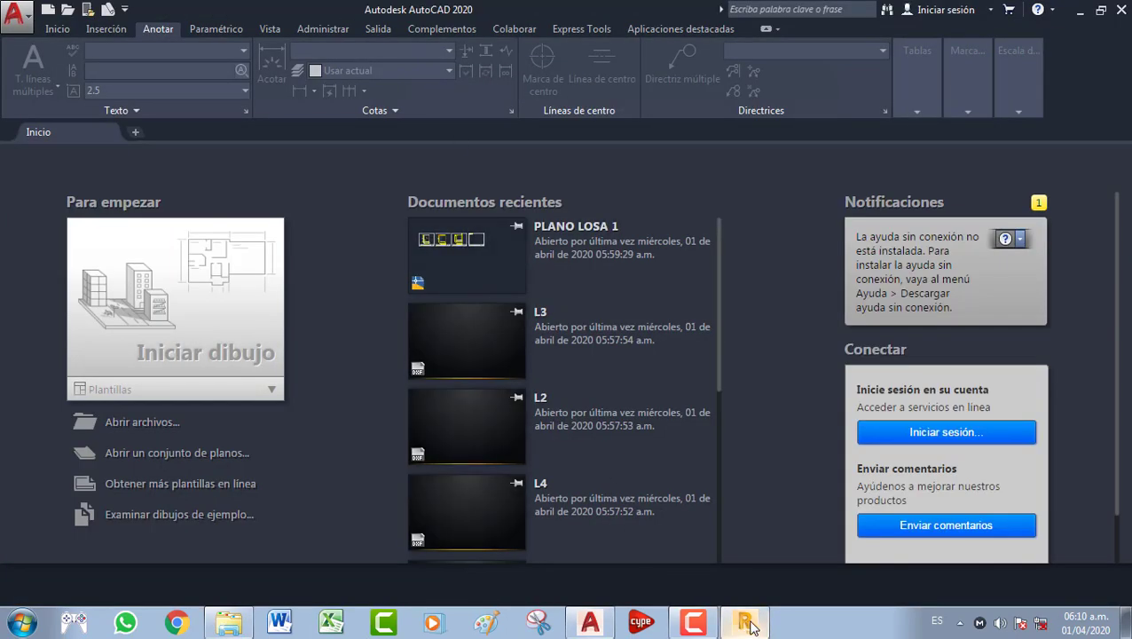
Switch back to Robot and inspect Muro279's results diagram and 3D reinforcement cage while zooming on the bars
key("alt+Tab")
left_click(445, 80)
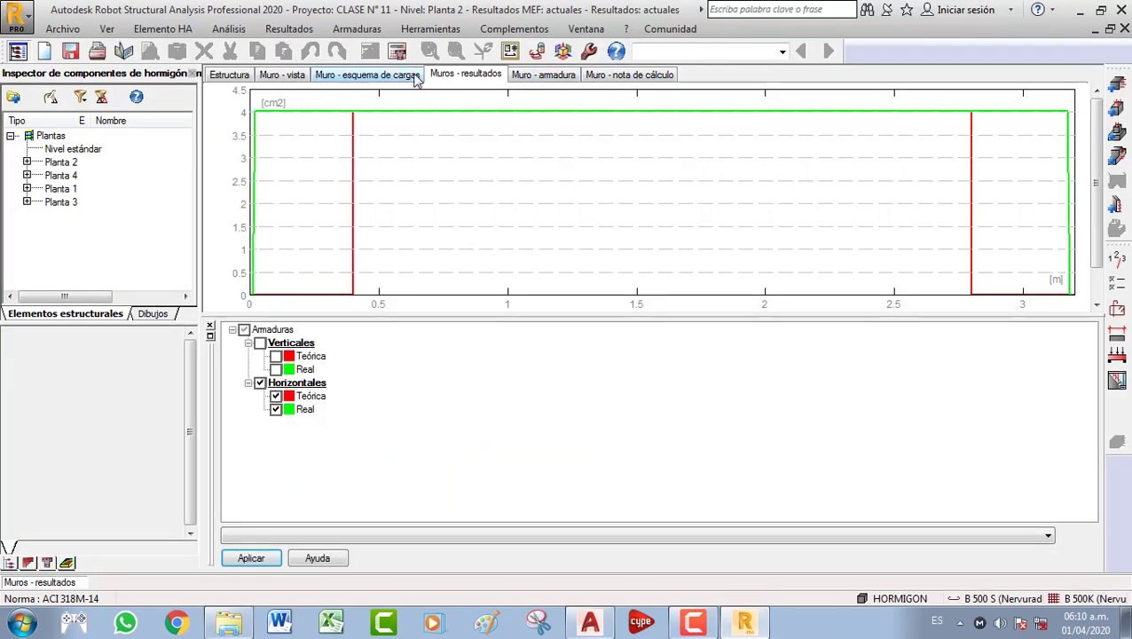
left_click(524, 79)
scroll(658, 202, "up", 6)
scroll(674, 177, "up", 1)
scroll(675, 177, "down", 2)
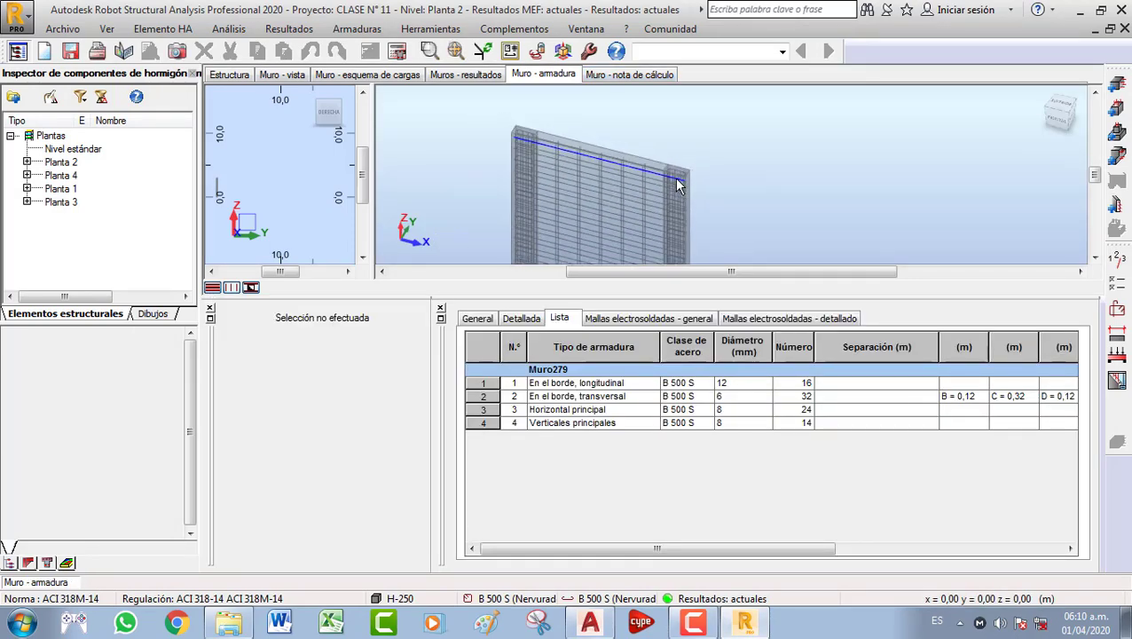
scroll(675, 177, "up", 1)
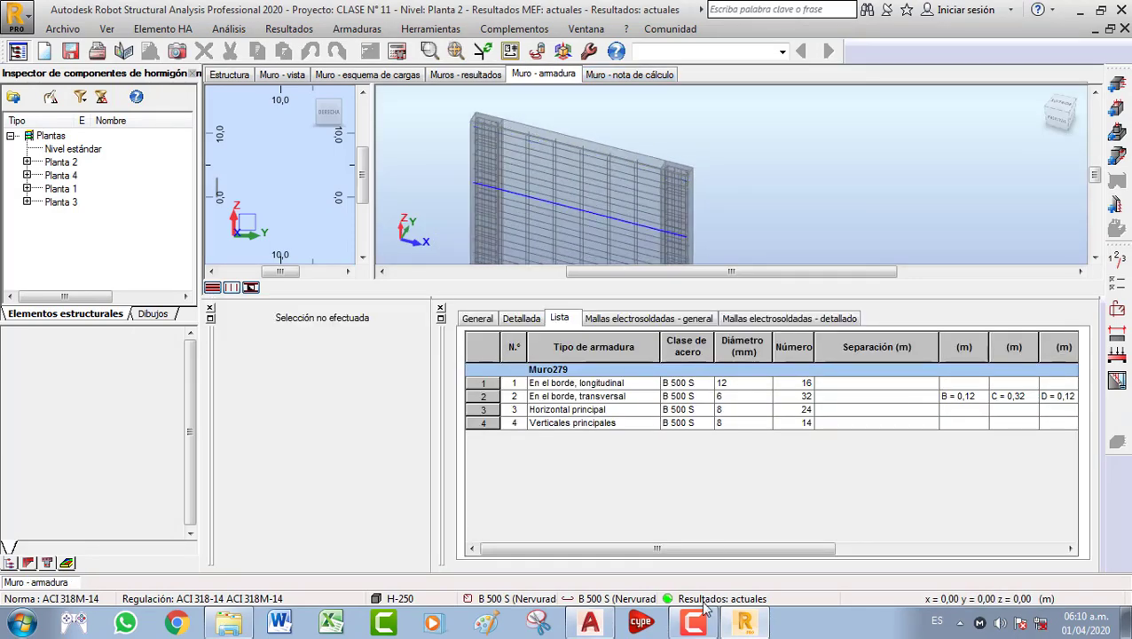
Switch to AutoCAD and open the exported DXF drawings P1 and P2 together
left_click(590, 623)
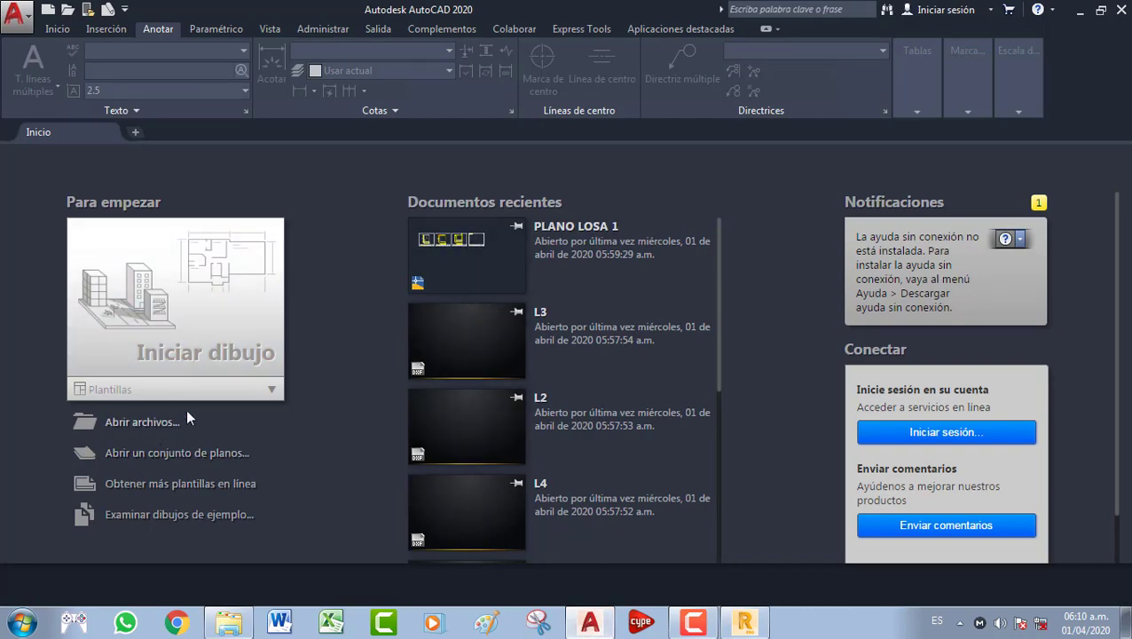
left_click(161, 422)
left_click(303, 202)
left_click(303, 187, "ctrl")
left_click(665, 416)
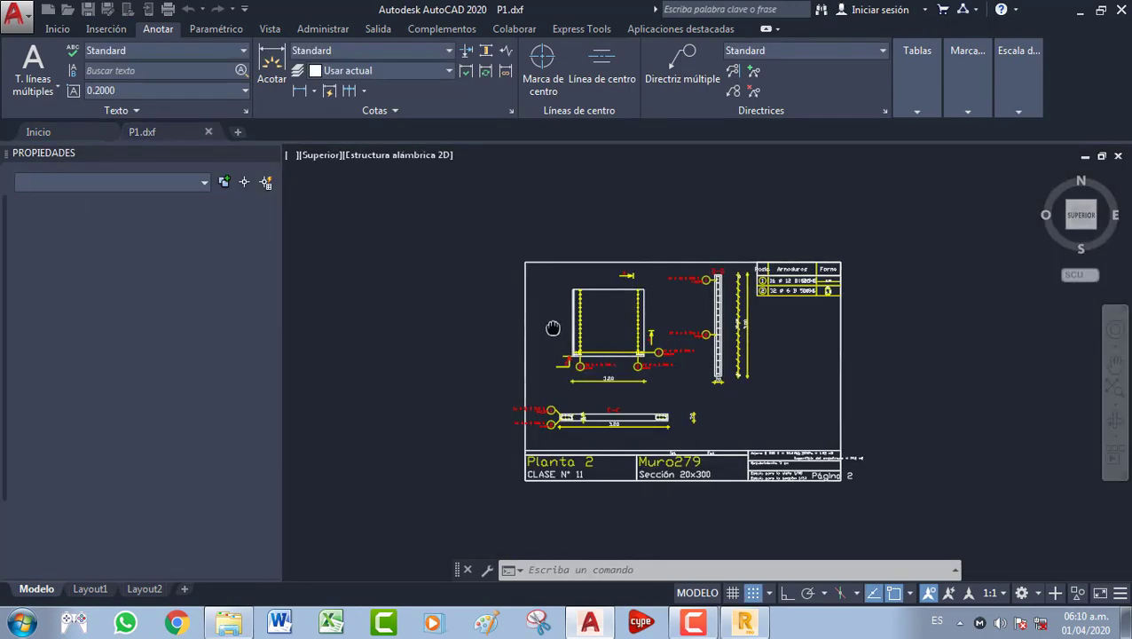
Examine the P1 drawing's wall elevation, section A-A, vertical section and title block
scroll(621, 292, "up", 6)
scroll(568, 289, "down", 8)
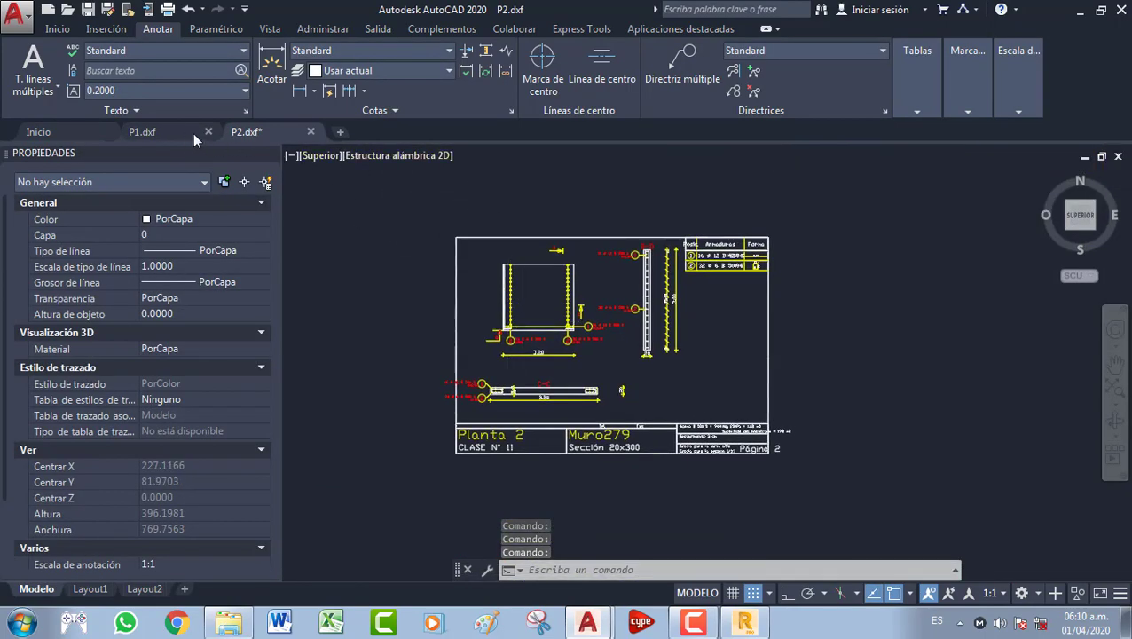
left_click(140, 112)
left_click(288, 158)
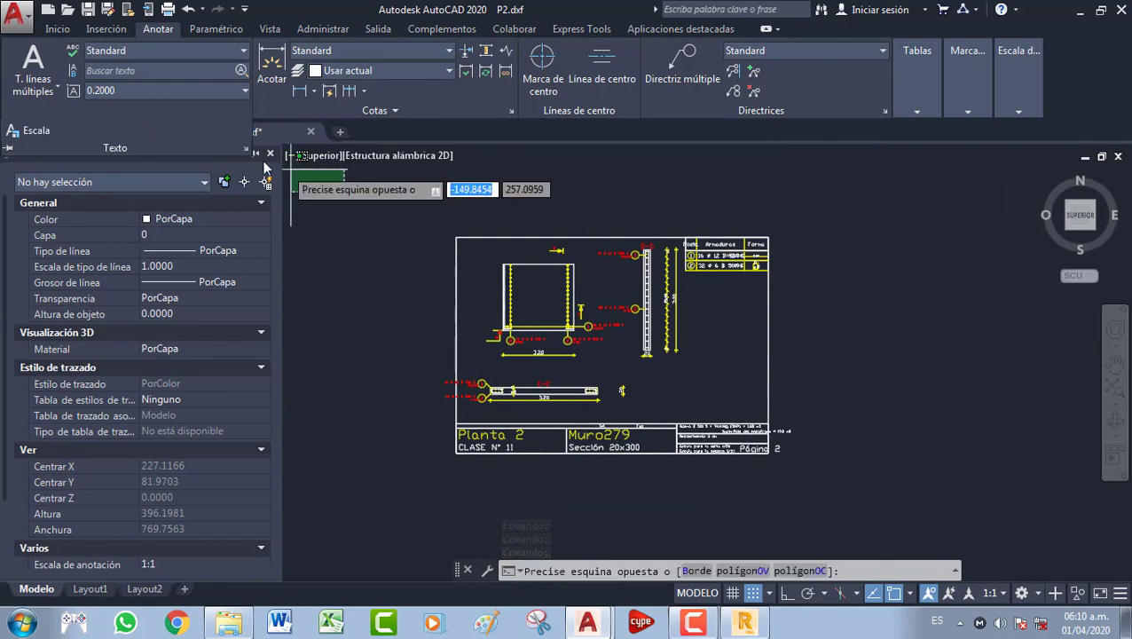
left_click(142, 131)
middle_click_drag(490, 267, 537, 262)
scroll(466, 371, "up", 3)
scroll(514, 340, "up", 4)
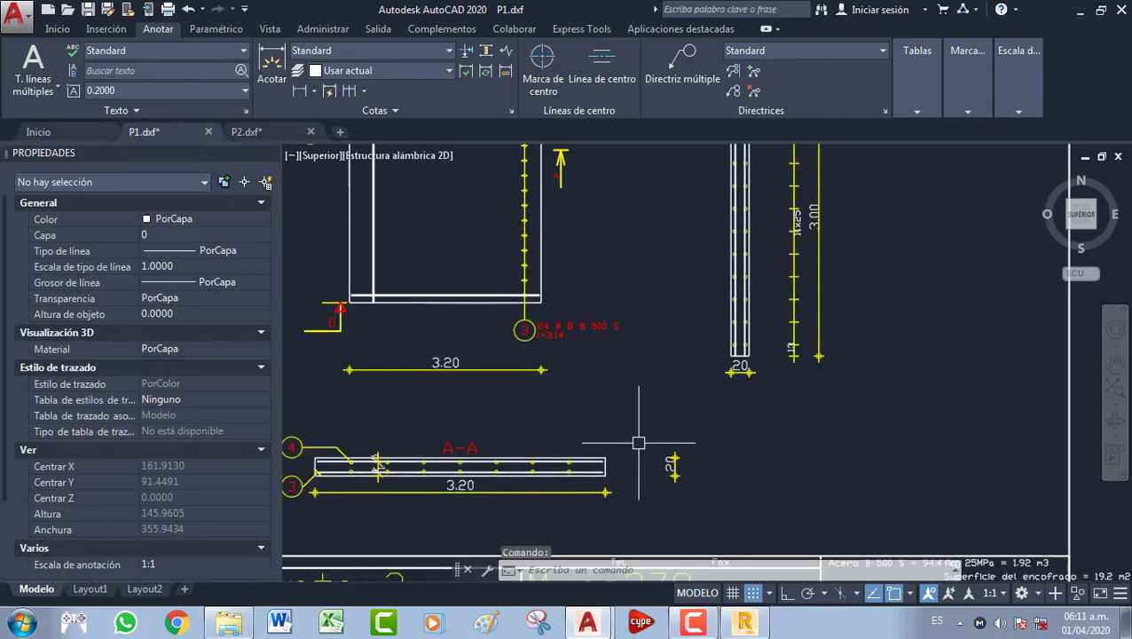
scroll(445, 435, "up", 3)
scroll(460, 424, "down", 5)
scroll(460, 424, "down", 5)
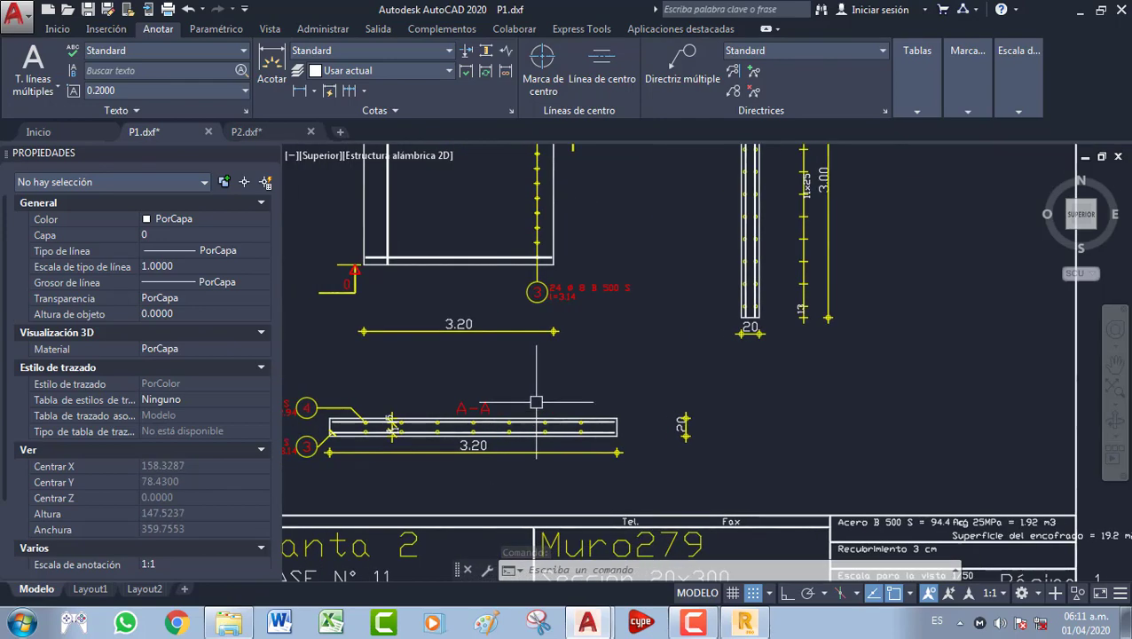
scroll(532, 293, "up", 6)
scroll(554, 235, "down", 6)
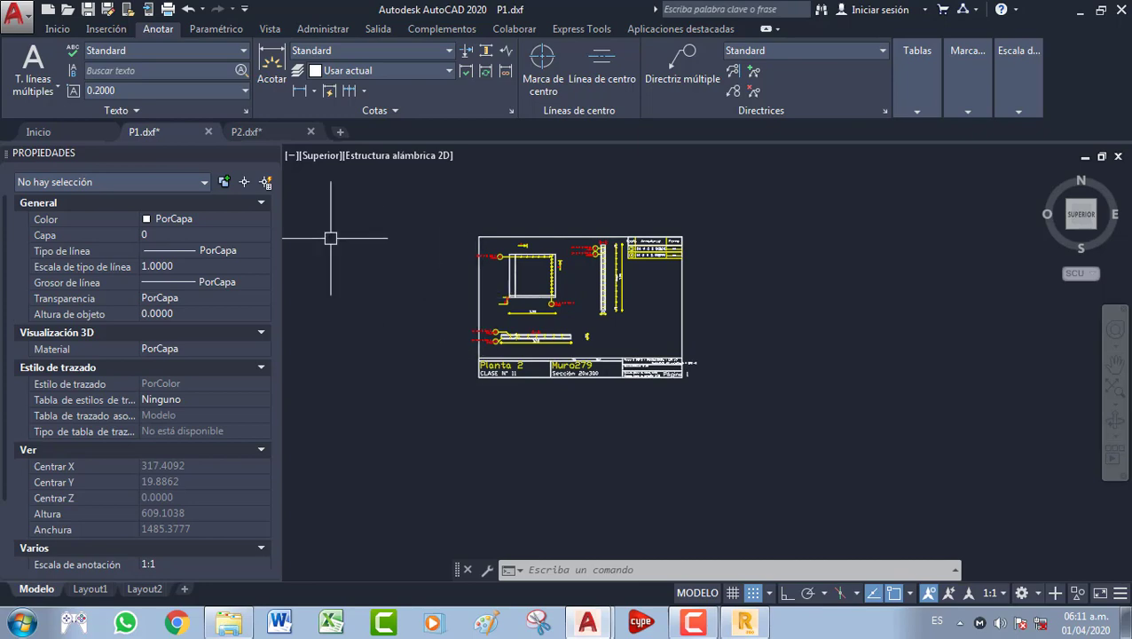
Examine the P2 drawing's edge reinforcement in the elevation, sections C-C and D-D, and the bar schedule
left_click(247, 132)
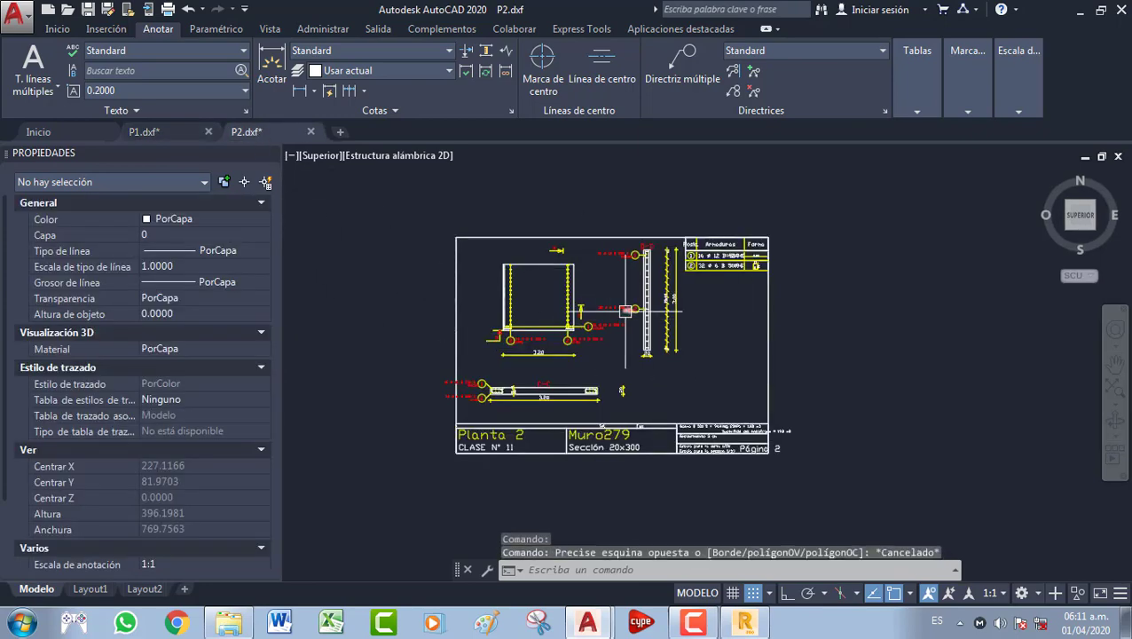
scroll(643, 355, "up", 4)
scroll(501, 314, "down", 2)
scroll(471, 301, "up", 6)
scroll(462, 308, "down", 3)
mouse_move(368, 338)
middle_mouse_down()
mouse_move(466, 348)
mouse_move(418, 327)
middle_mouse_up()
scroll(410, 353, "down", 1)
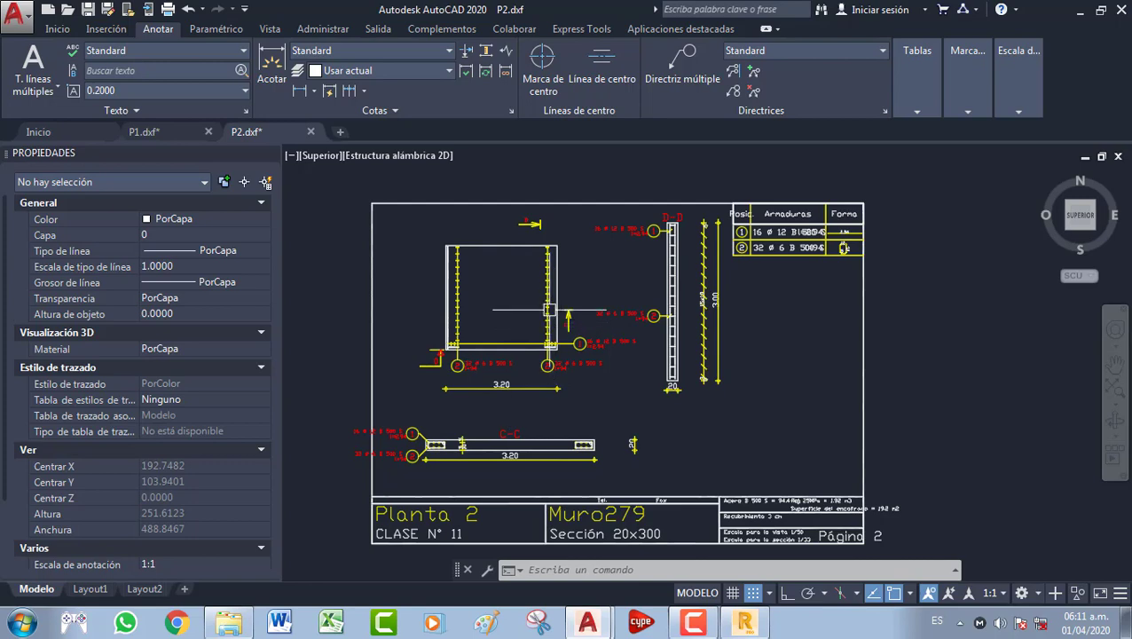
scroll(581, 391, "down", 2)
scroll(692, 284, "up", 10)
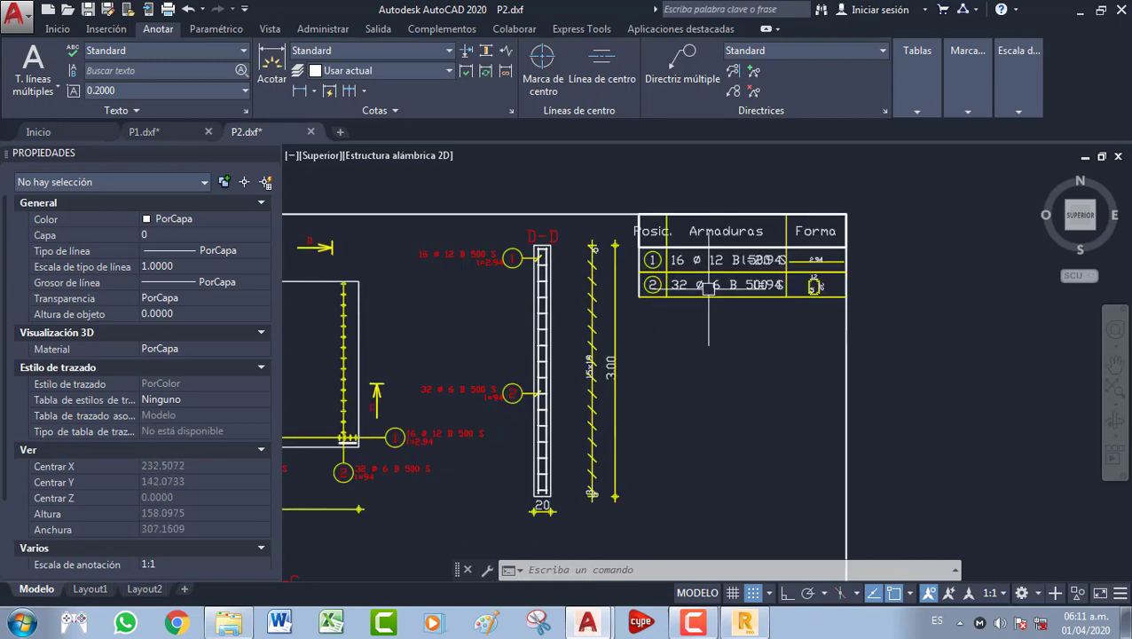
scroll(676, 244, "down", 8)
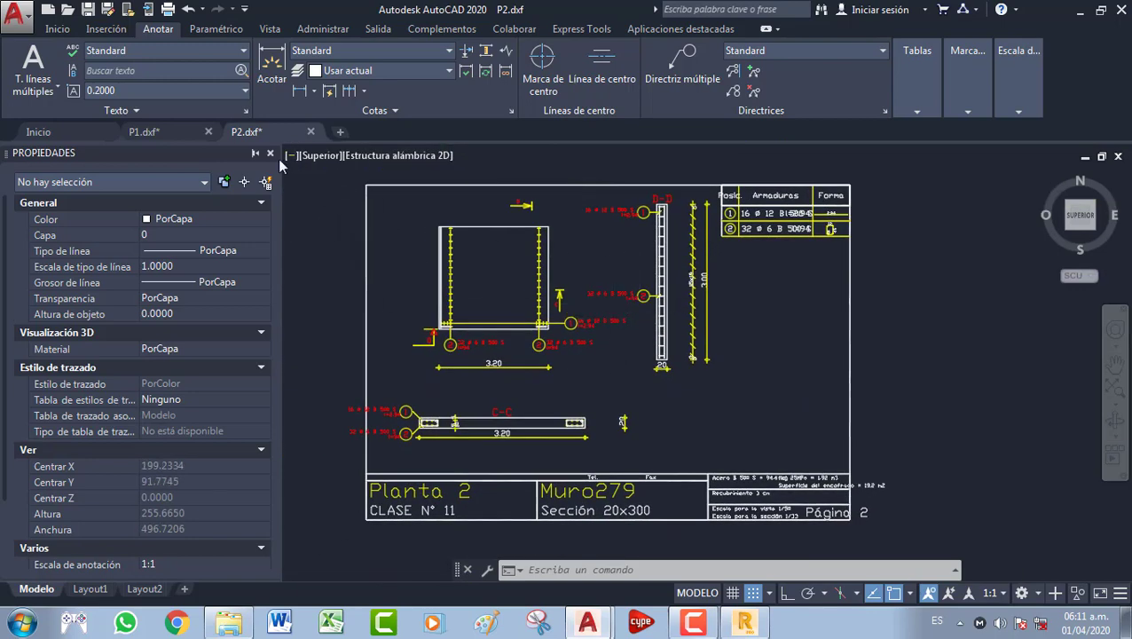
Close AutoCAD without saving changes to the P1 and P2 drawings
left_click(155, 131)
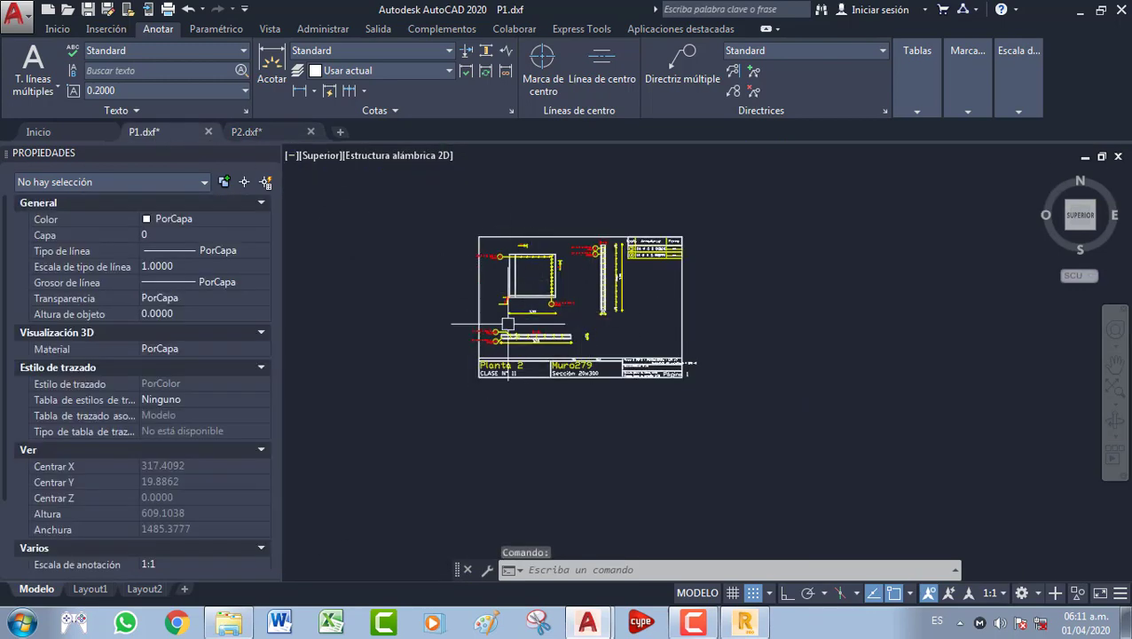
left_click(1117, 9)
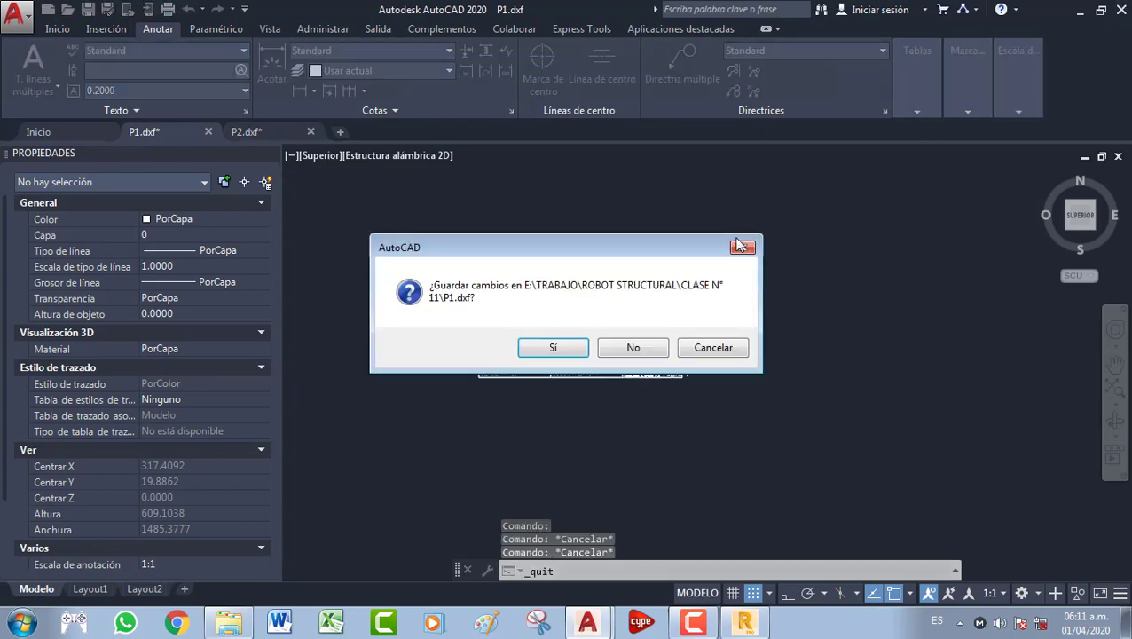
left_click(553, 348)
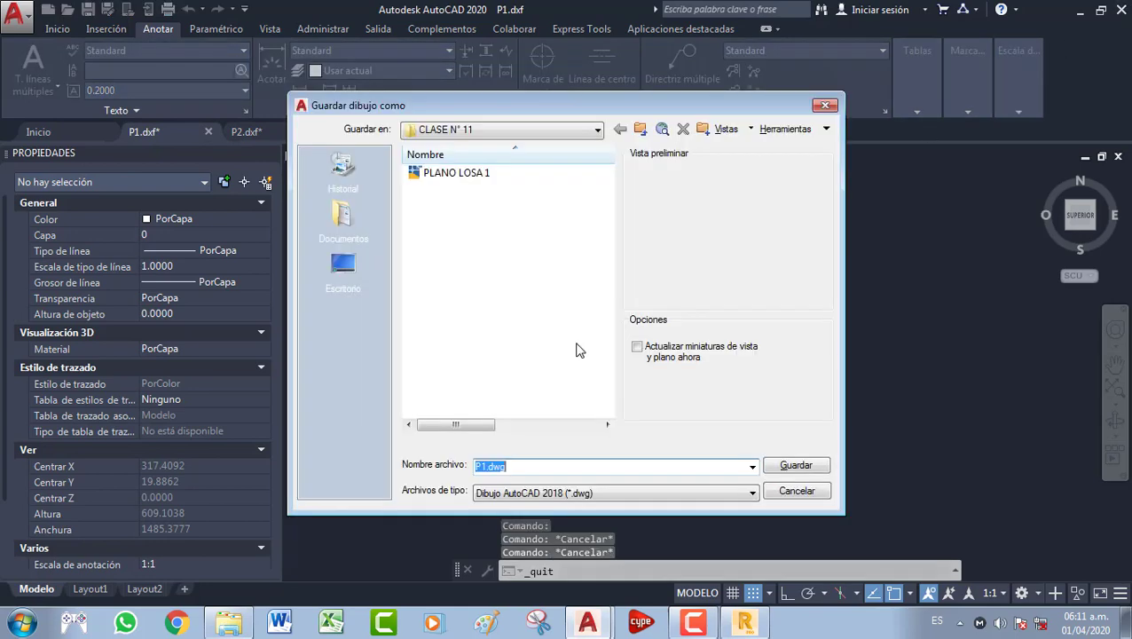
left_click(794, 497)
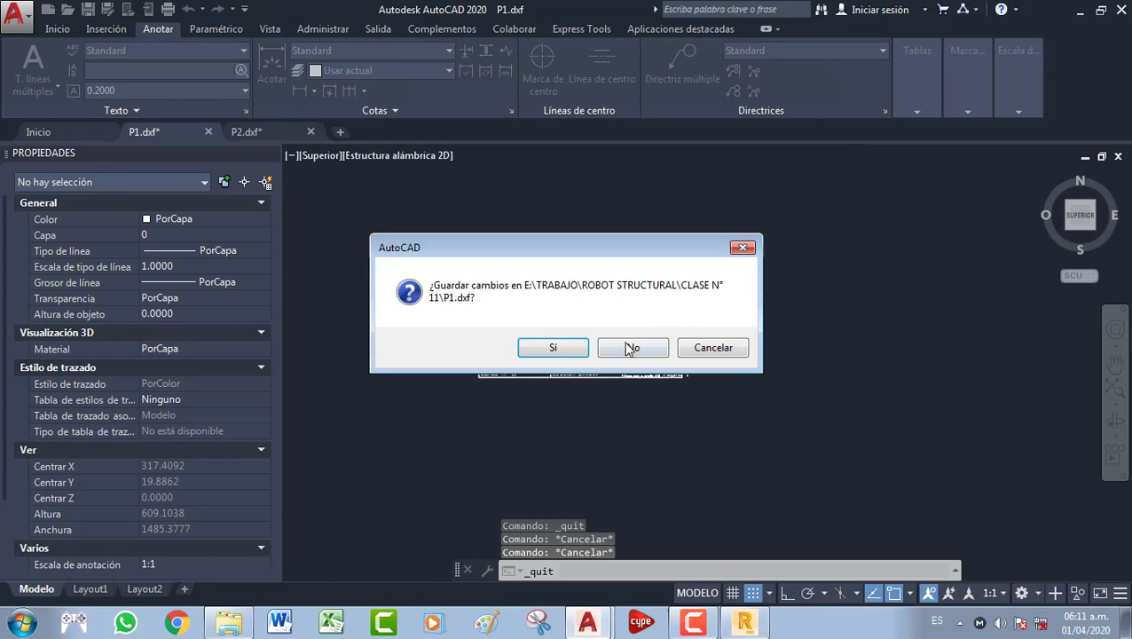
left_click(633, 347)
left_click(634, 347)
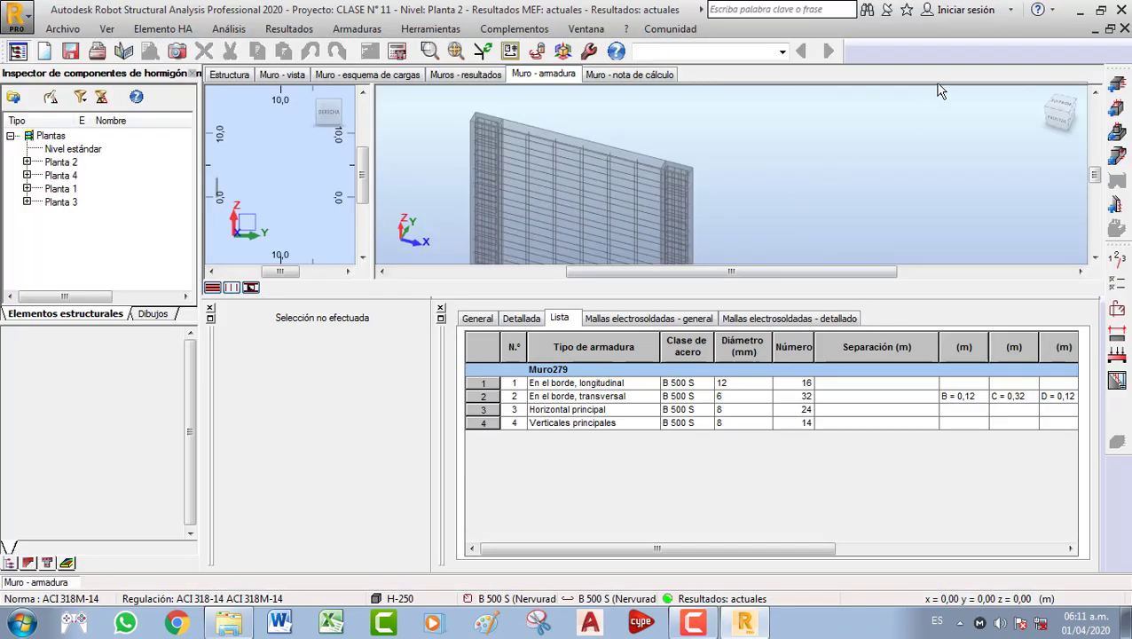
Return Robot to the Geometría layout and maximize the building's 3D view with the wall deselected
left_click(782, 51)
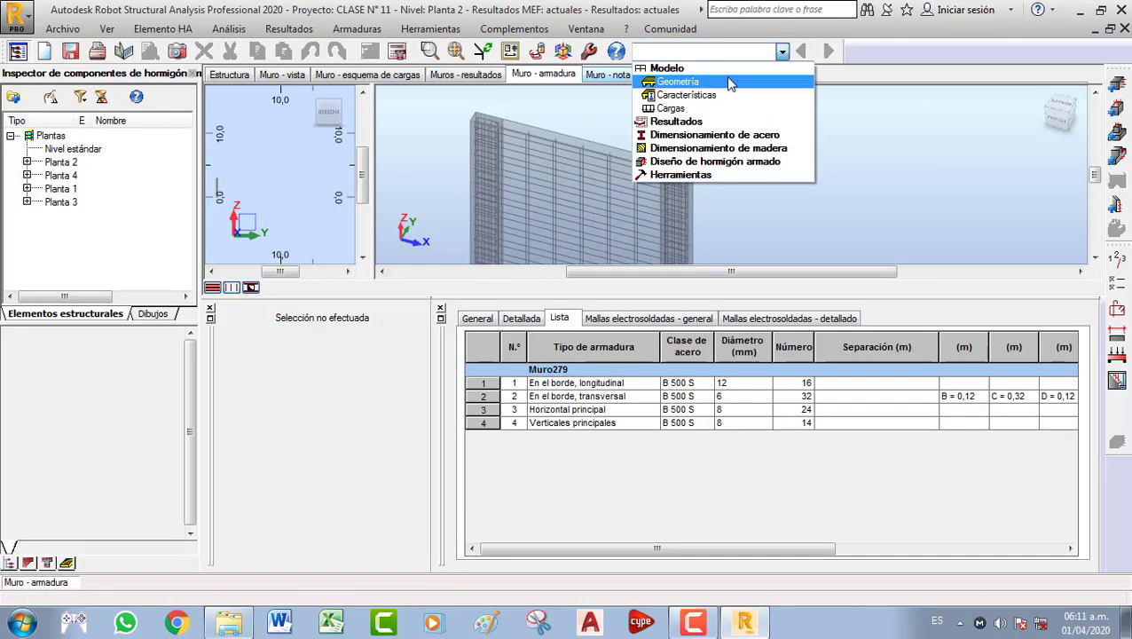
left_click(674, 81)
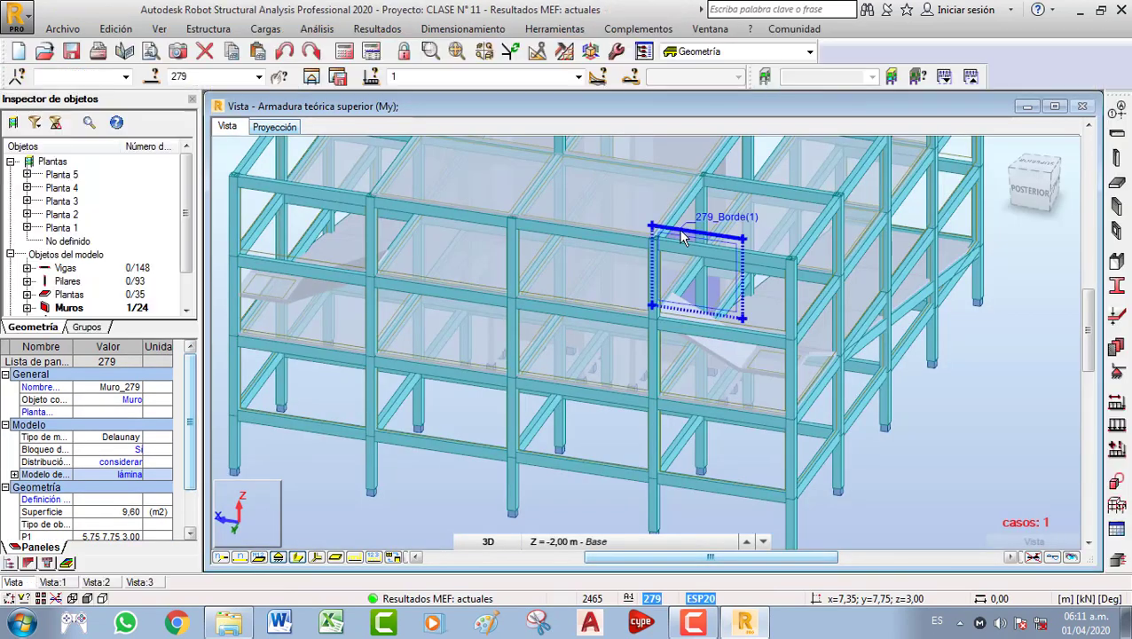
scroll(696, 265, "down", 4)
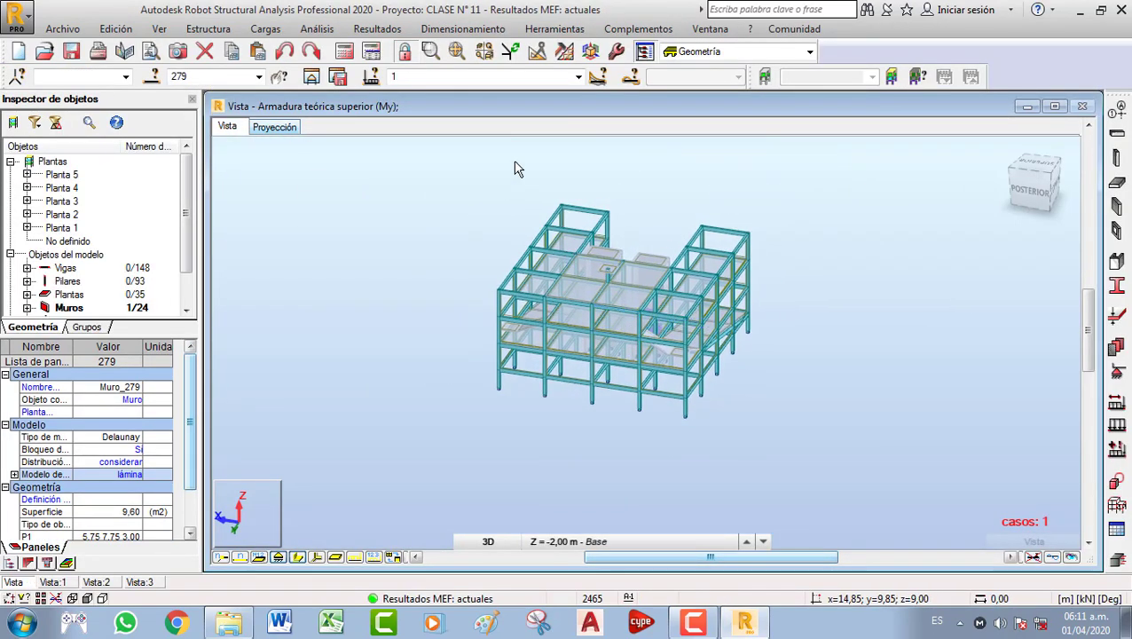
left_click(1055, 105)
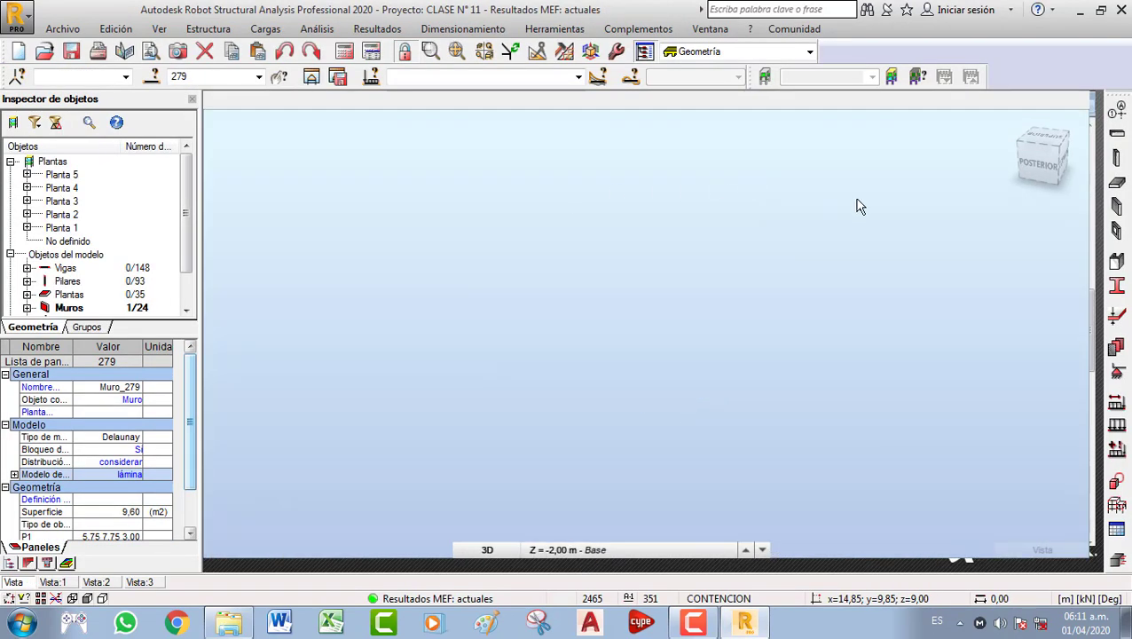
scroll(689, 303, "up", 4)
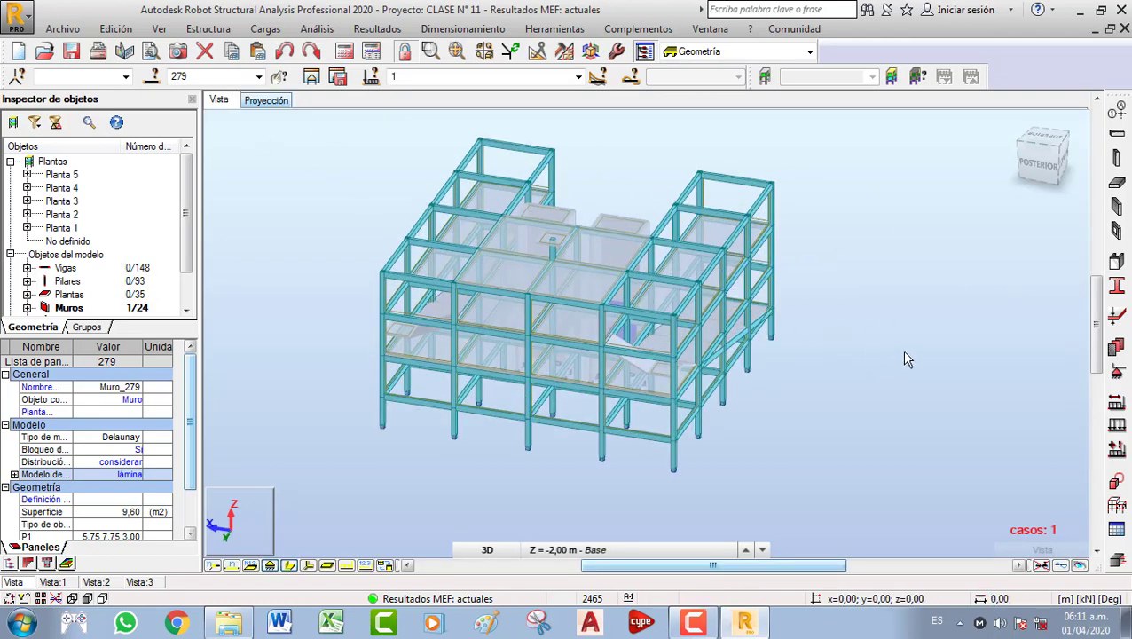
key("Escape")
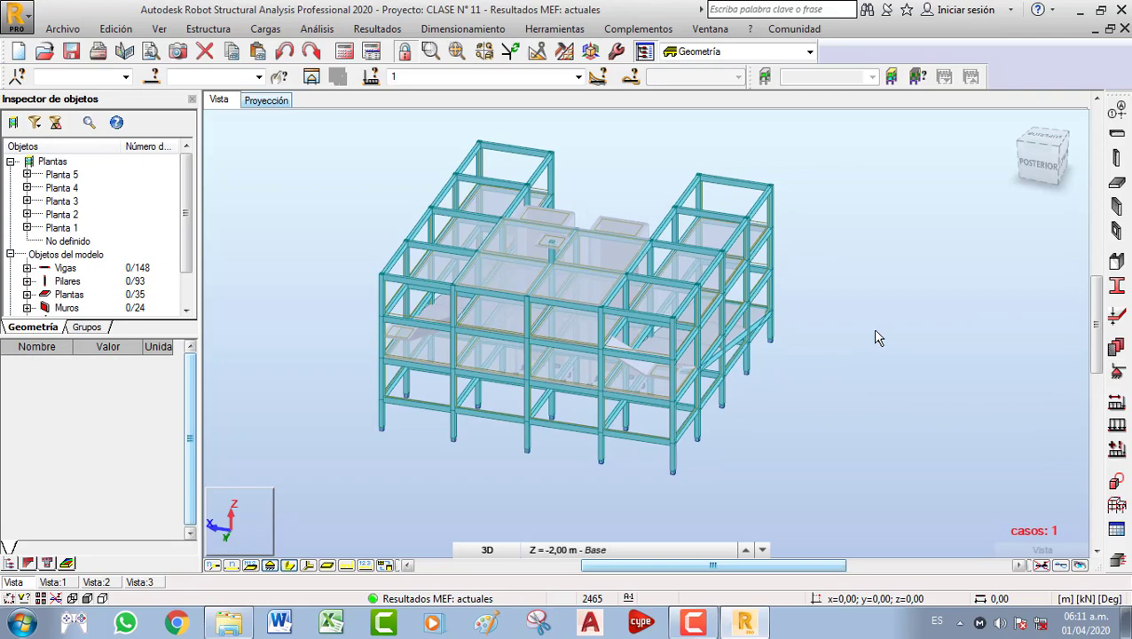
Examine the building model from the front, including the two wall cores, the side frames and the supports at the base
middle_click_drag(868, 343, 614, 350, "shift")
scroll(616, 346, "up", 3)
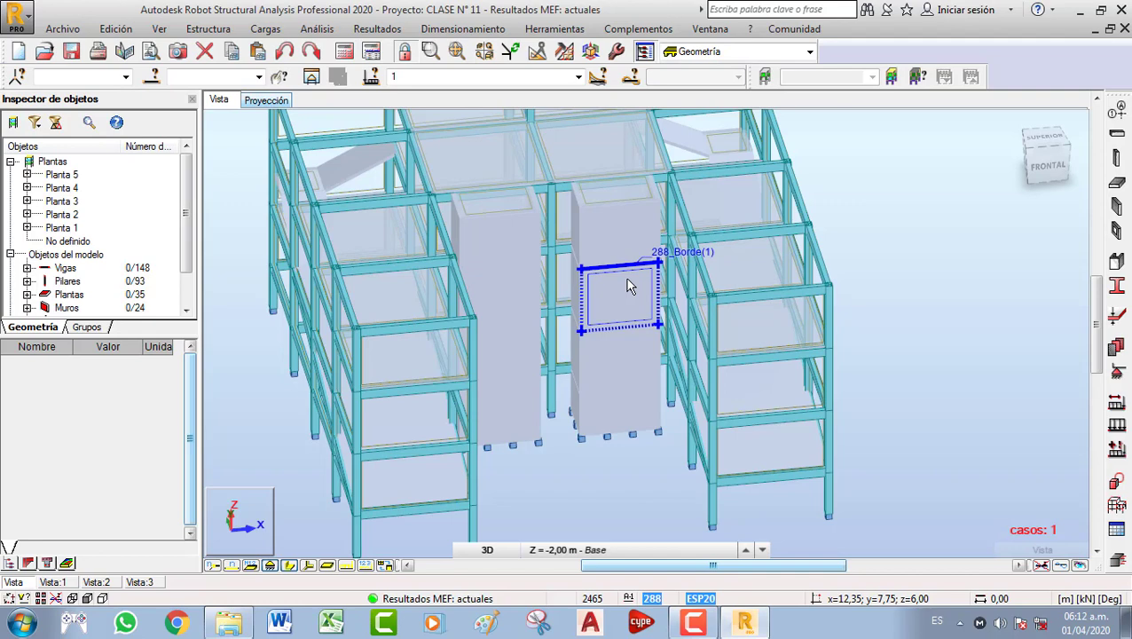
scroll(634, 284, "down", 3)
scroll(701, 474, "up", 5)
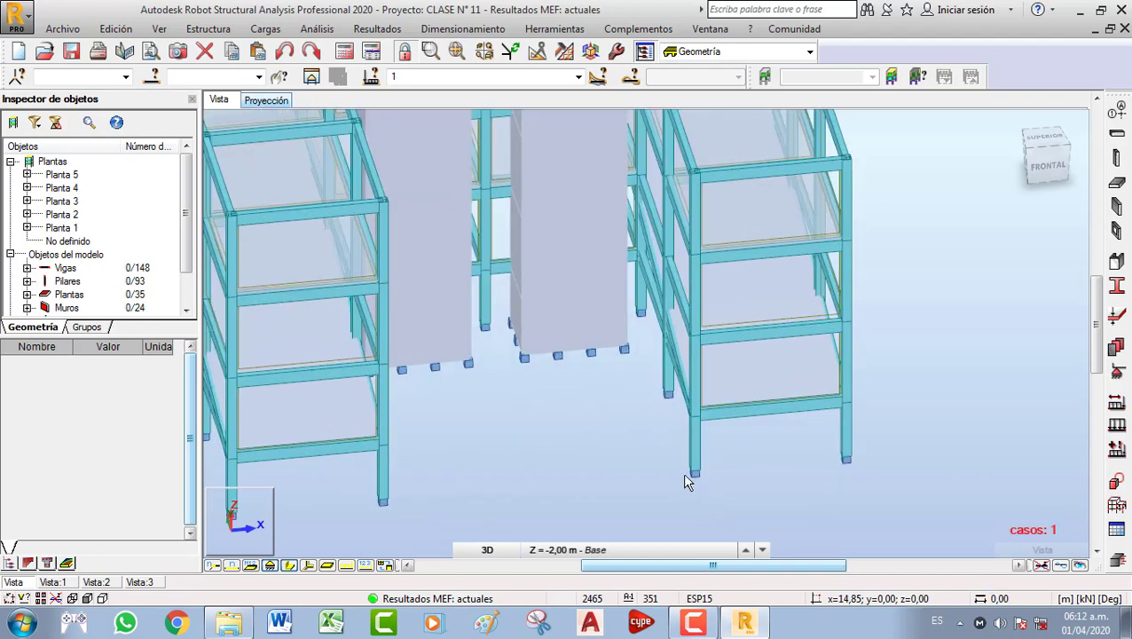
scroll(707, 482, "down", 1)
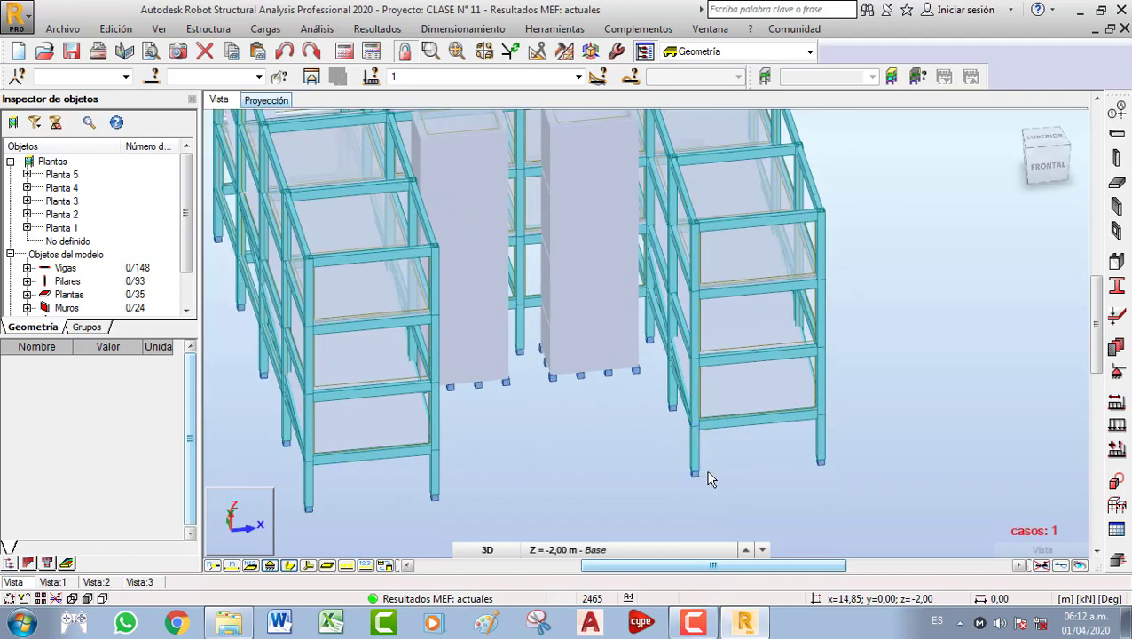
scroll(684, 454, "down", 4)
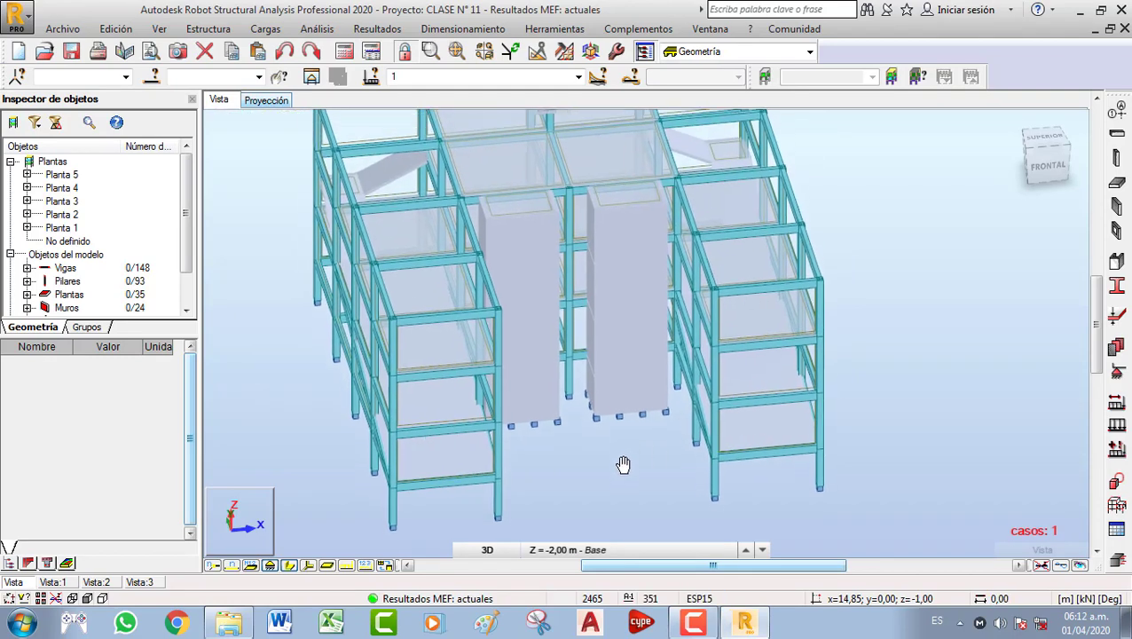
scroll(609, 432, "down", 1)
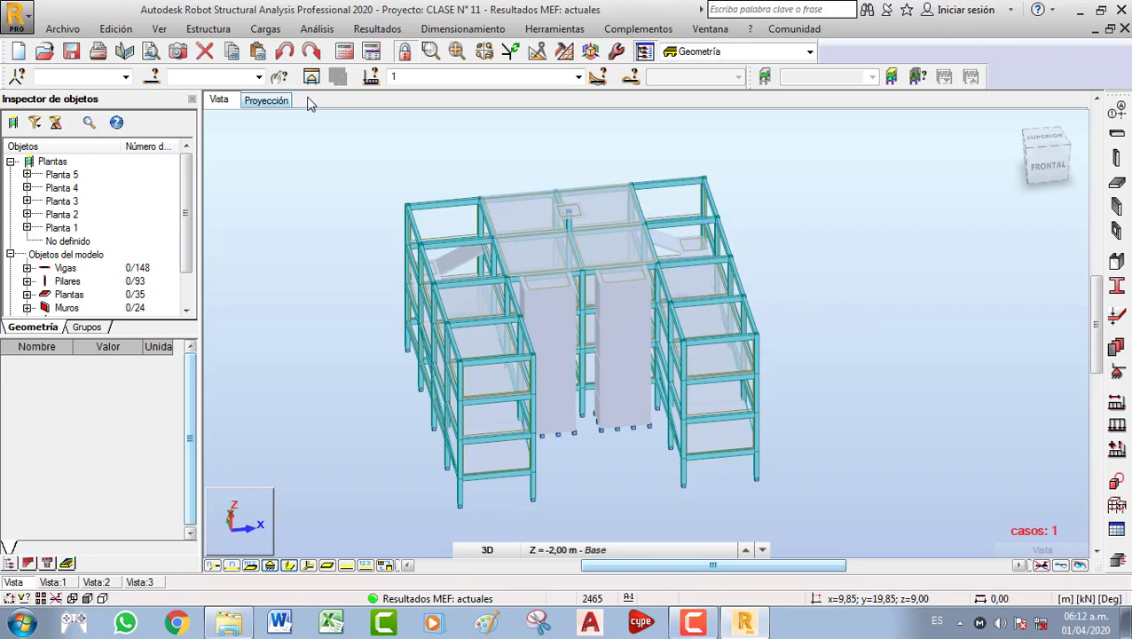
Save the CLASE N° 11 project, close Robot and the CLASE N° 11 folder window, and refresh the desktop
left_click(70, 53)
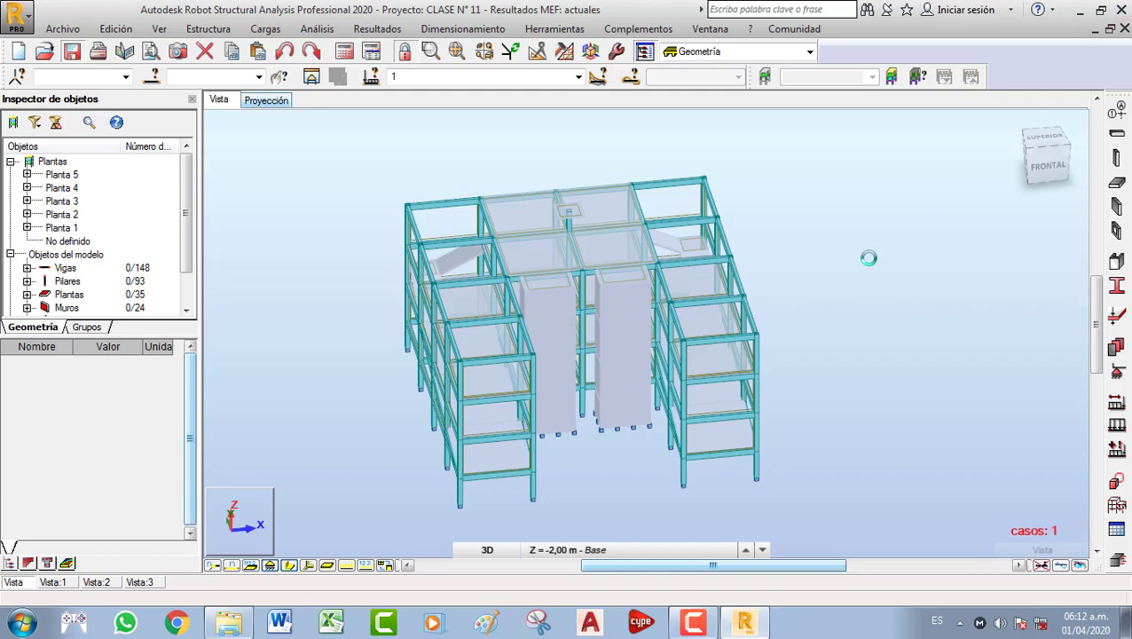
left_click(1121, 10)
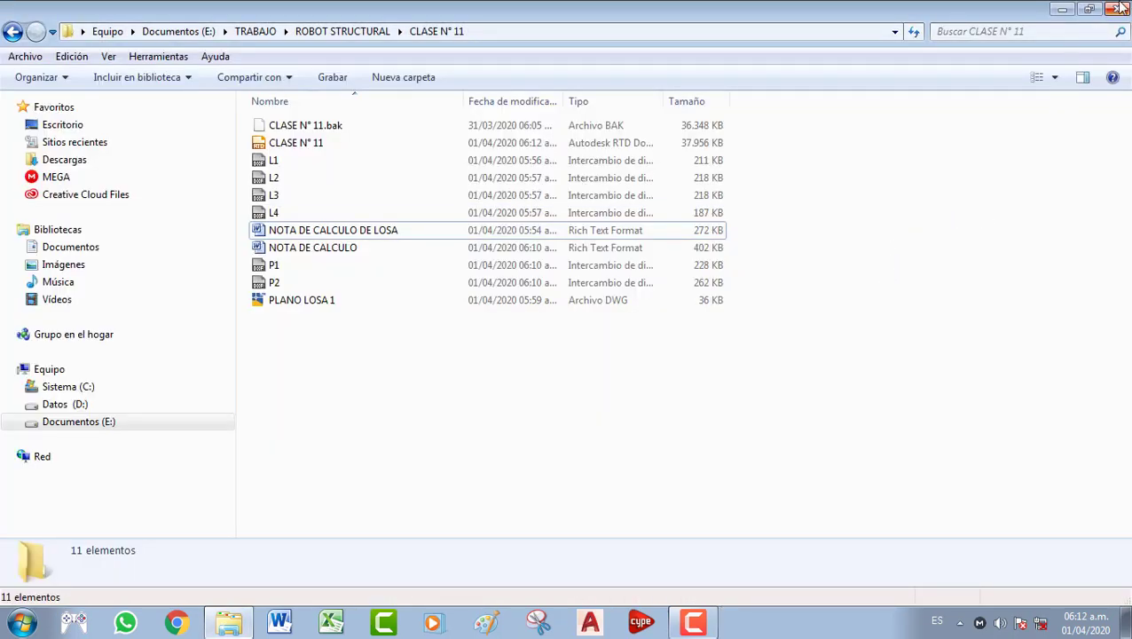
left_click(1120, 9)
right_click(771, 198)
left_click(789, 248)
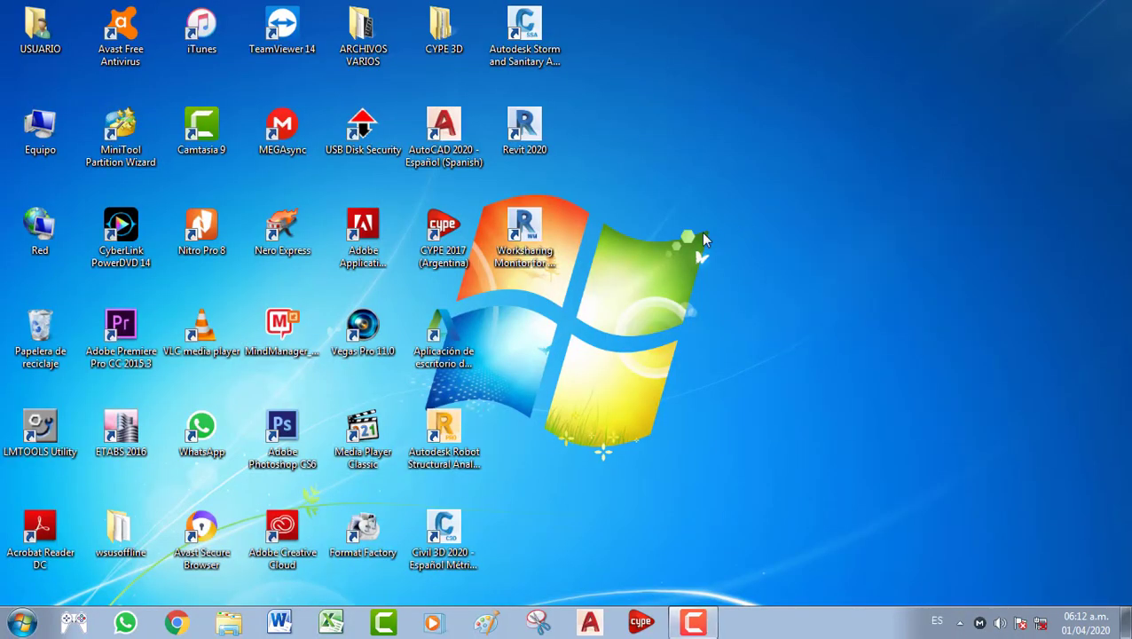